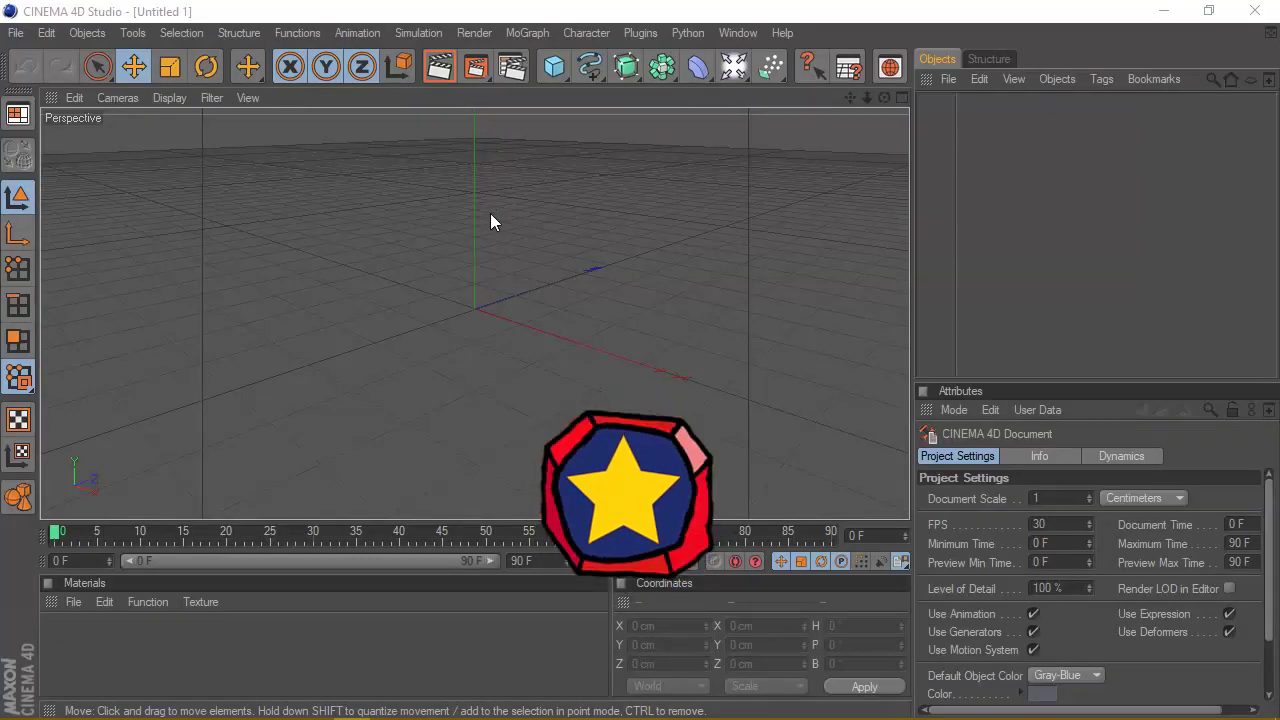
Add a cube and set its Z size to 6 cm, making a 200 × 200 × 6 cm plate.
left_click(490, 221)
left_click(553, 68)
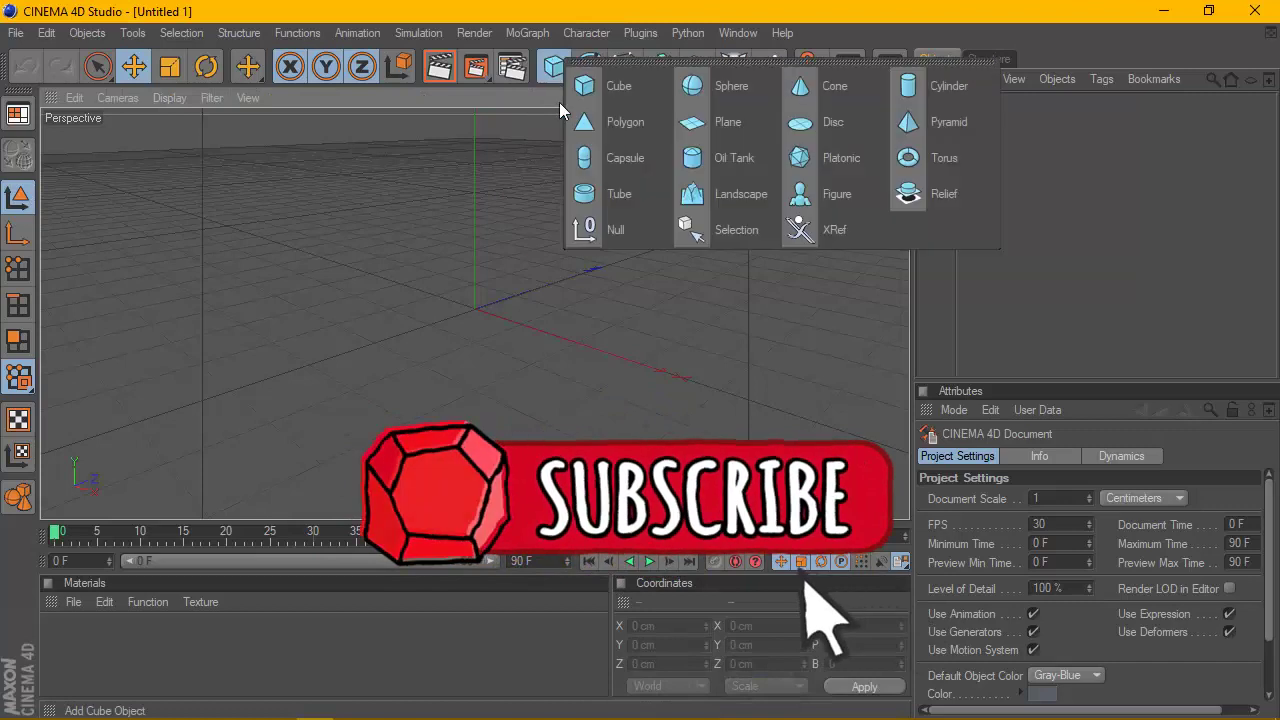
left_click(642, 79)
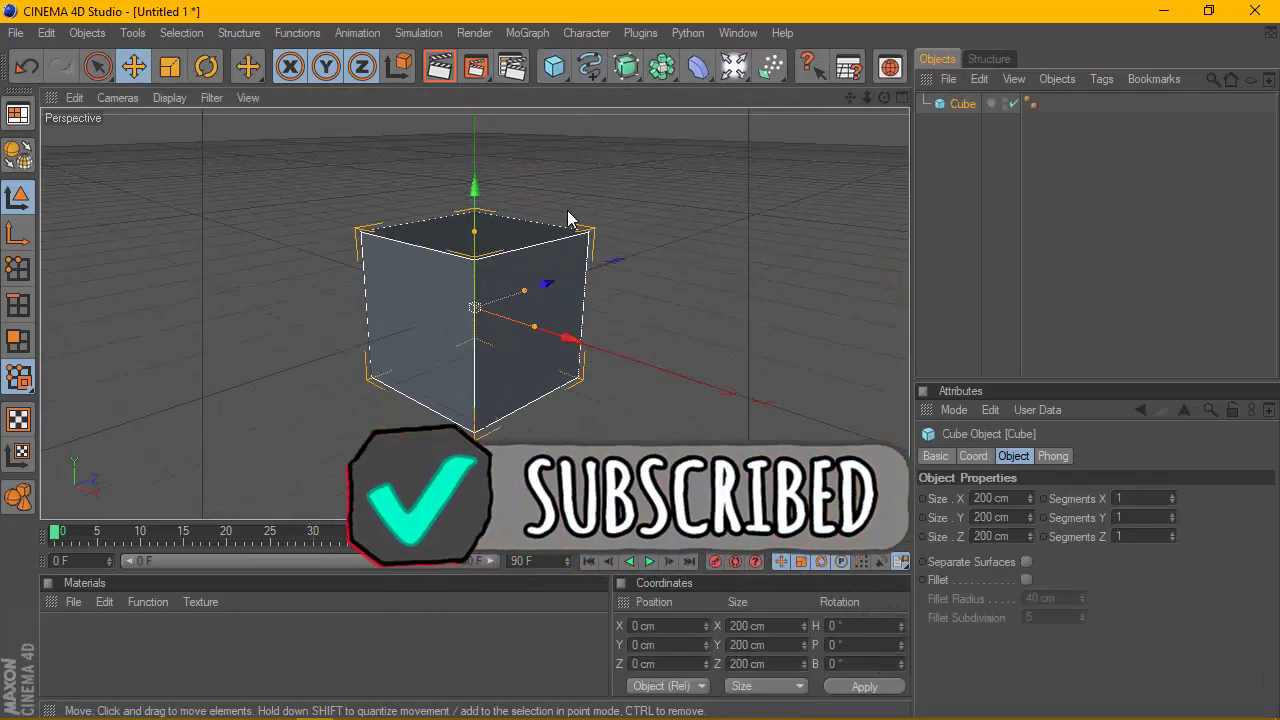
left_click_drag(1030, 517, 1024, 540)
key("ctrl+z")
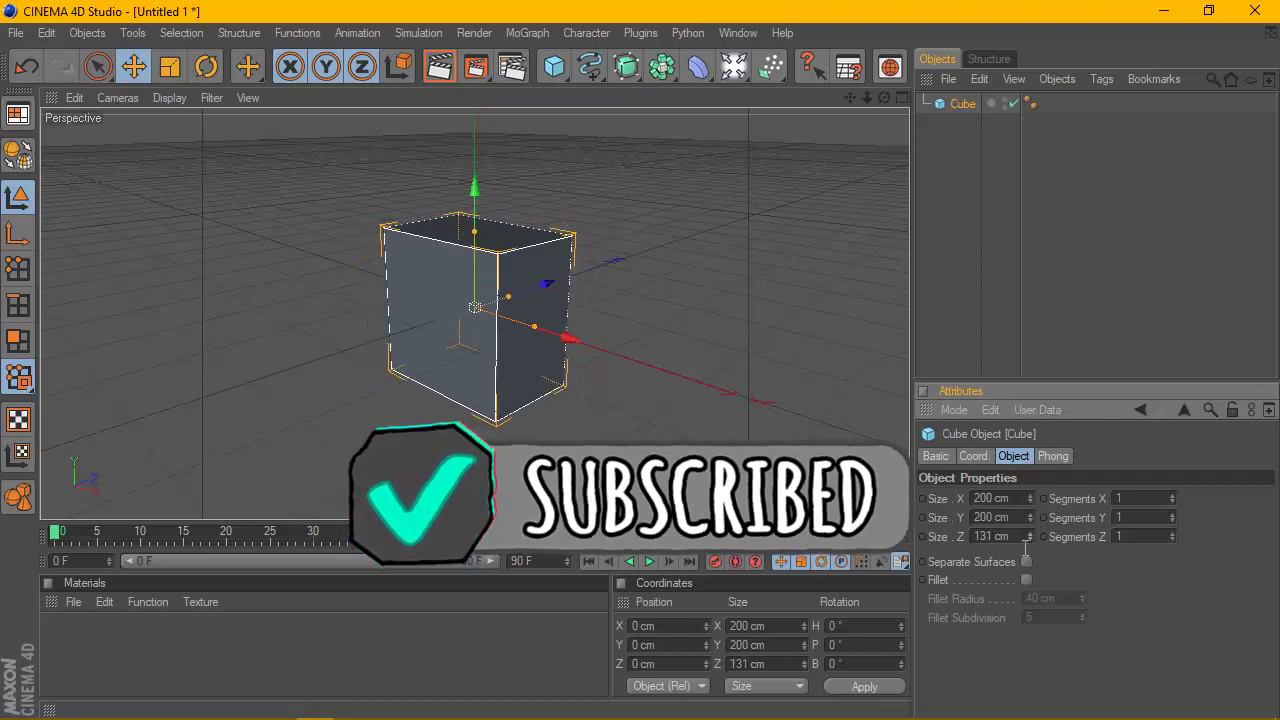
key("Return")
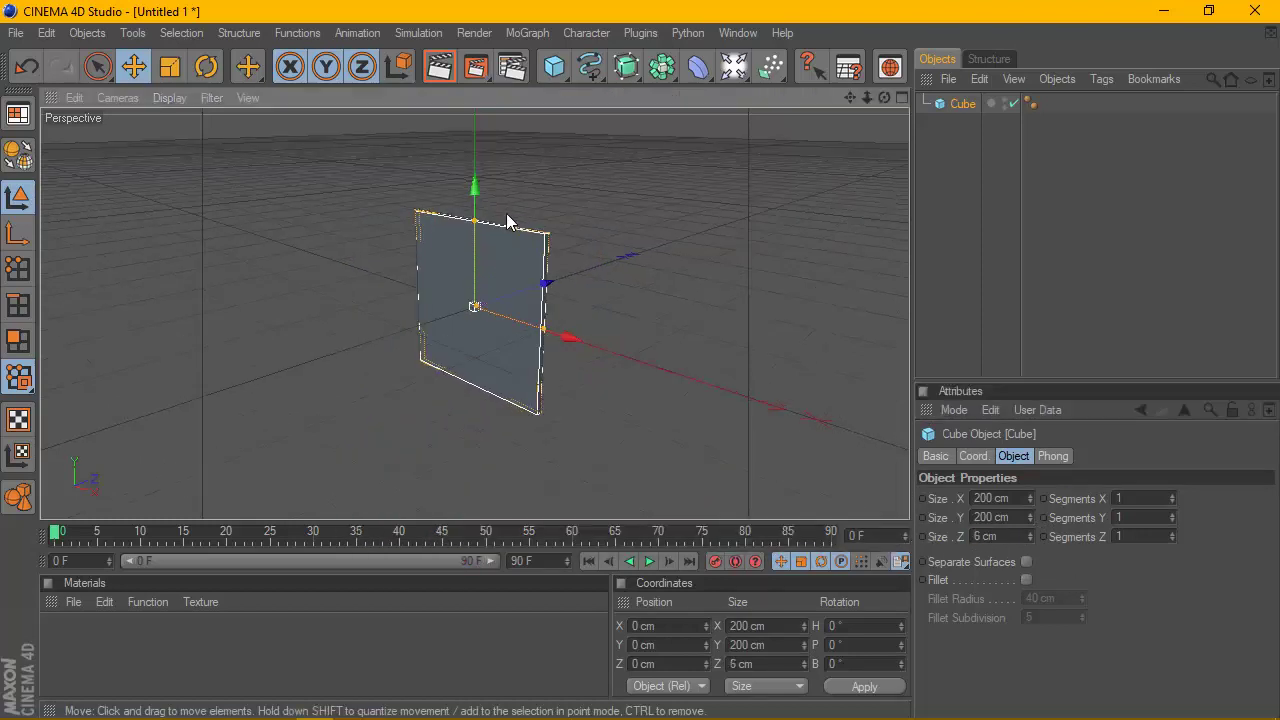
Turn the view to face the plate and render a preview.
scroll(506, 213, "up", 3)
left_click_drag(884, 97, 555, 185)
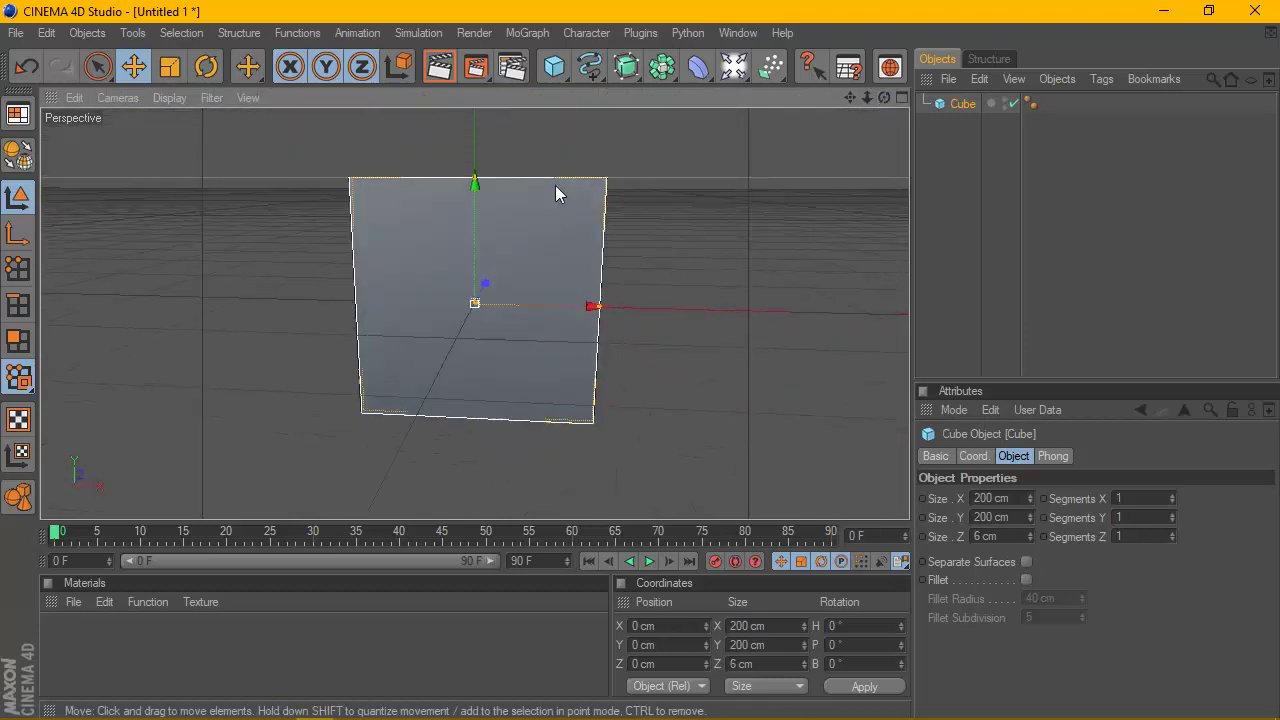
key("ctrl+r")
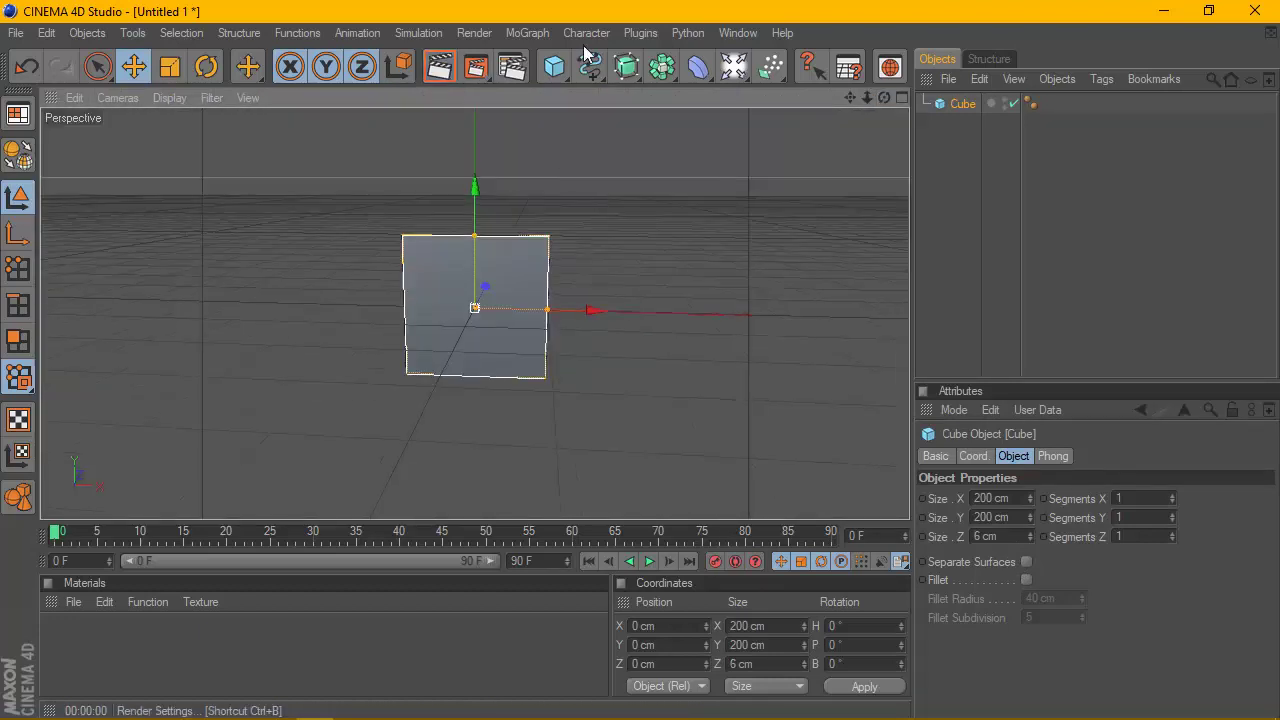
Add a MoText object and orbit to see the text side-on.
left_click(545, 33)
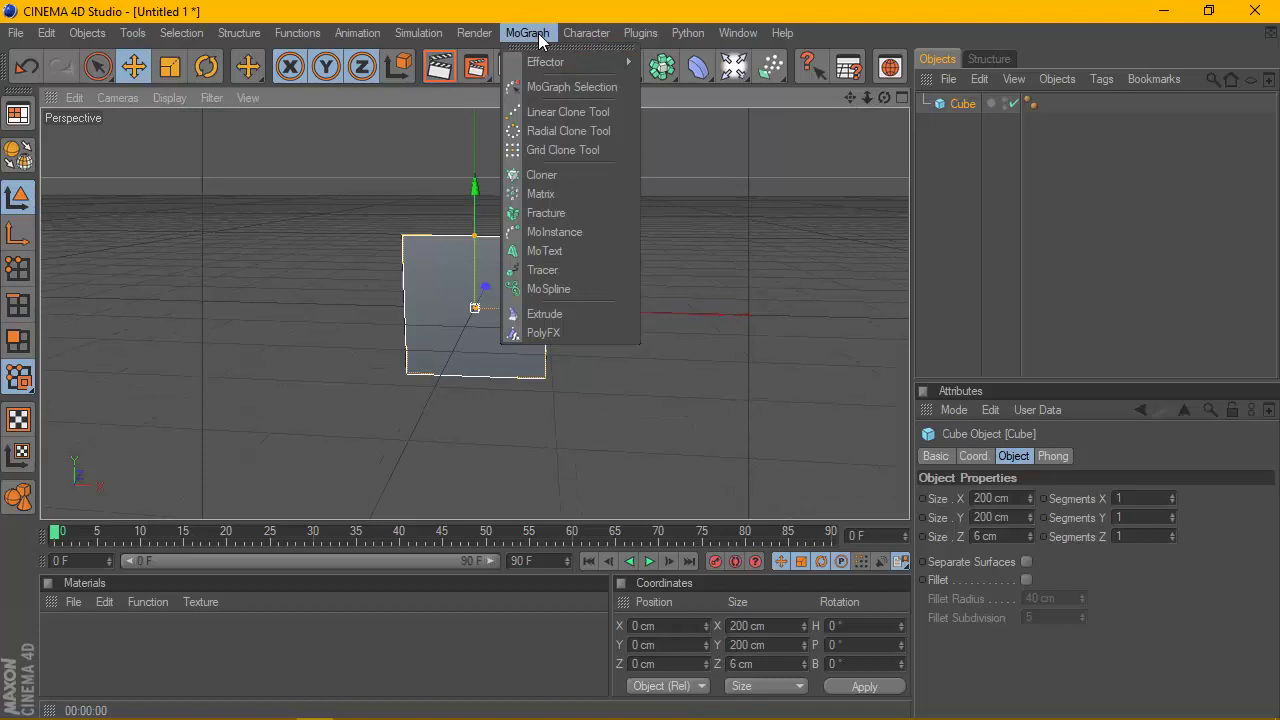
left_click(575, 248)
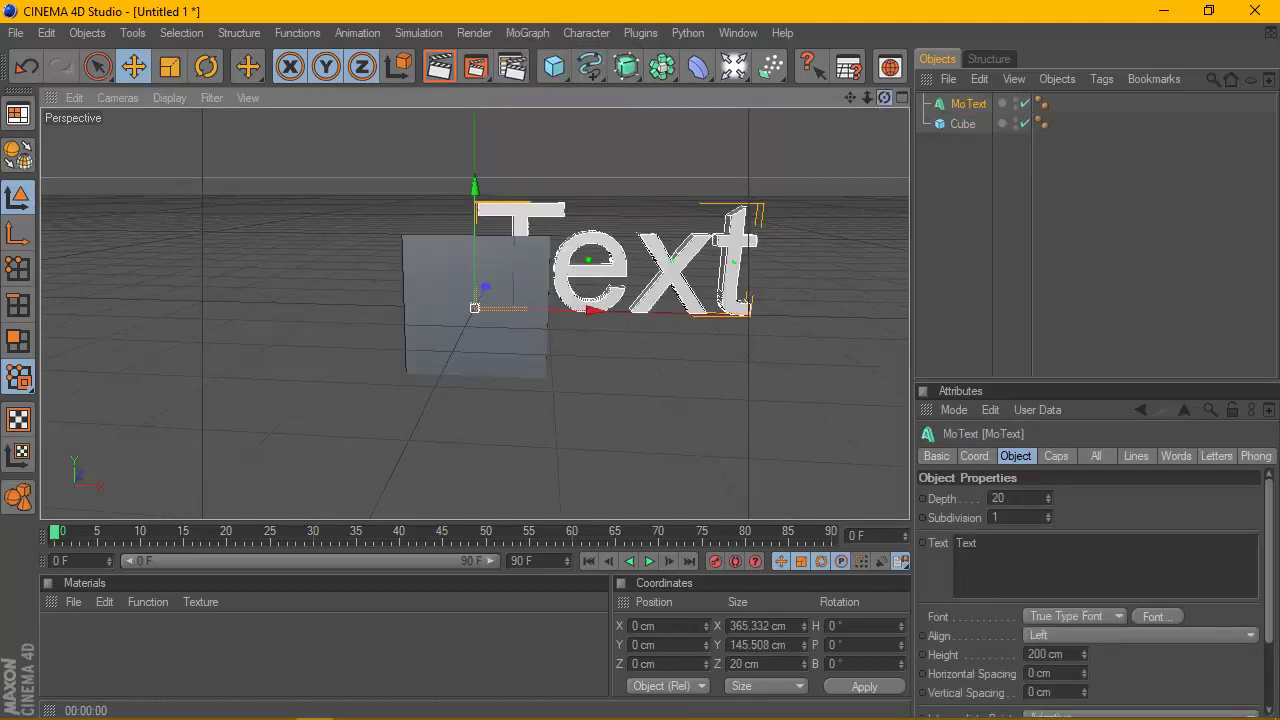
mouse_move(884, 97)
left_mouse_down()
mouse_move(590, 308)
mouse_move(545, 308)
left_mouse_up()
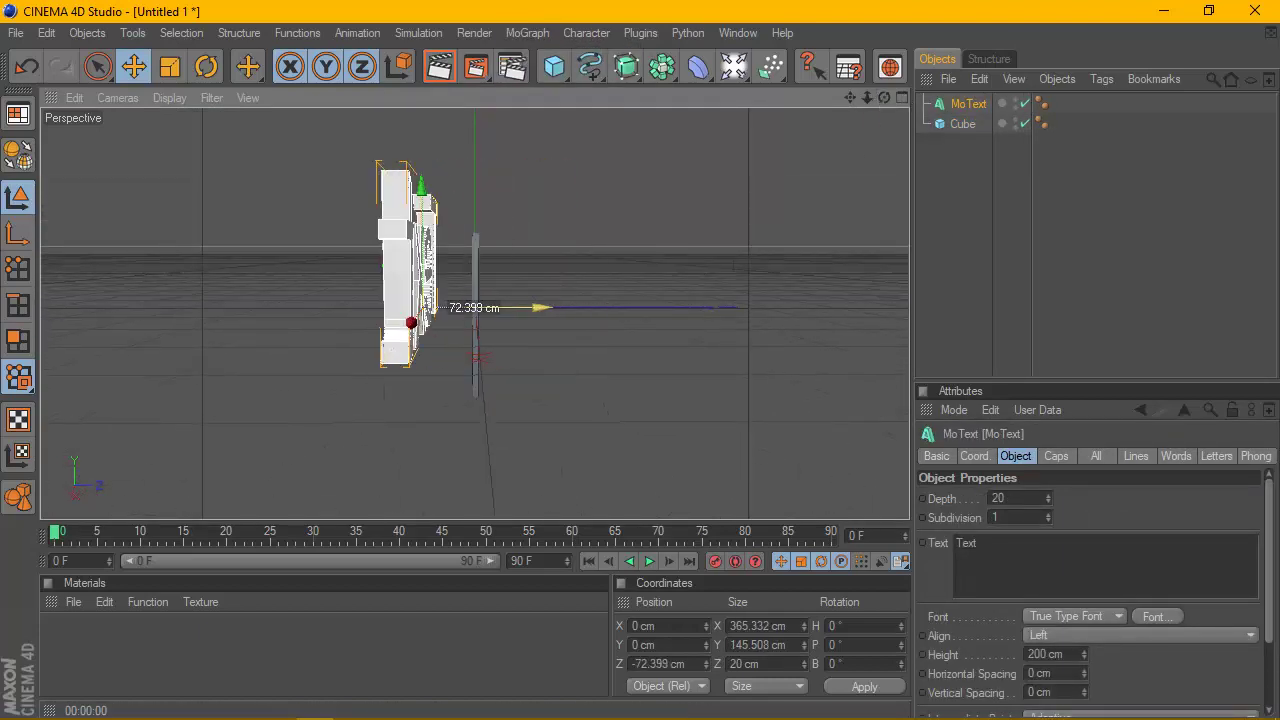
In the maximized Right view, move the text to Y −59.761 cm and Z −21.803 cm, then restore four views.
left_click(902, 97)
left_click(468, 312)
scroll(540, 271, "up", 1)
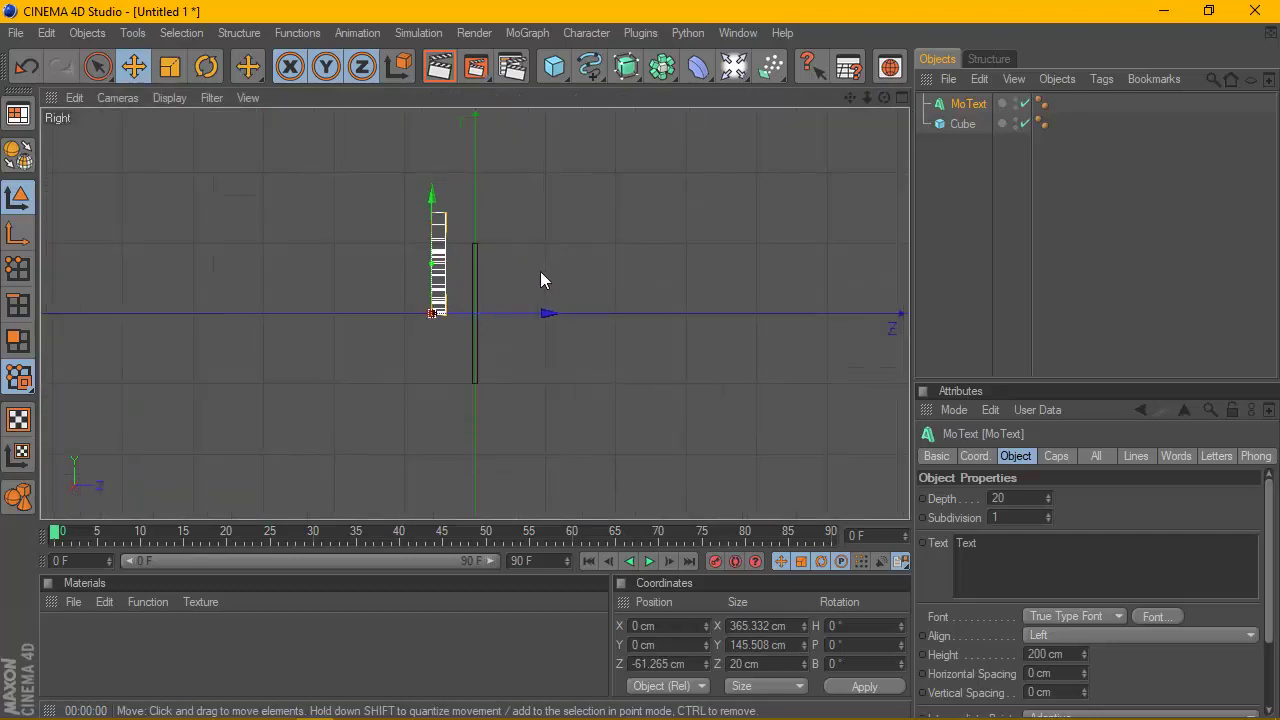
scroll(487, 256, "up", 4)
scroll(485, 255, "up", 2)
scroll(485, 255, "up", 1)
left_click_drag(347, 227, 348, 348)
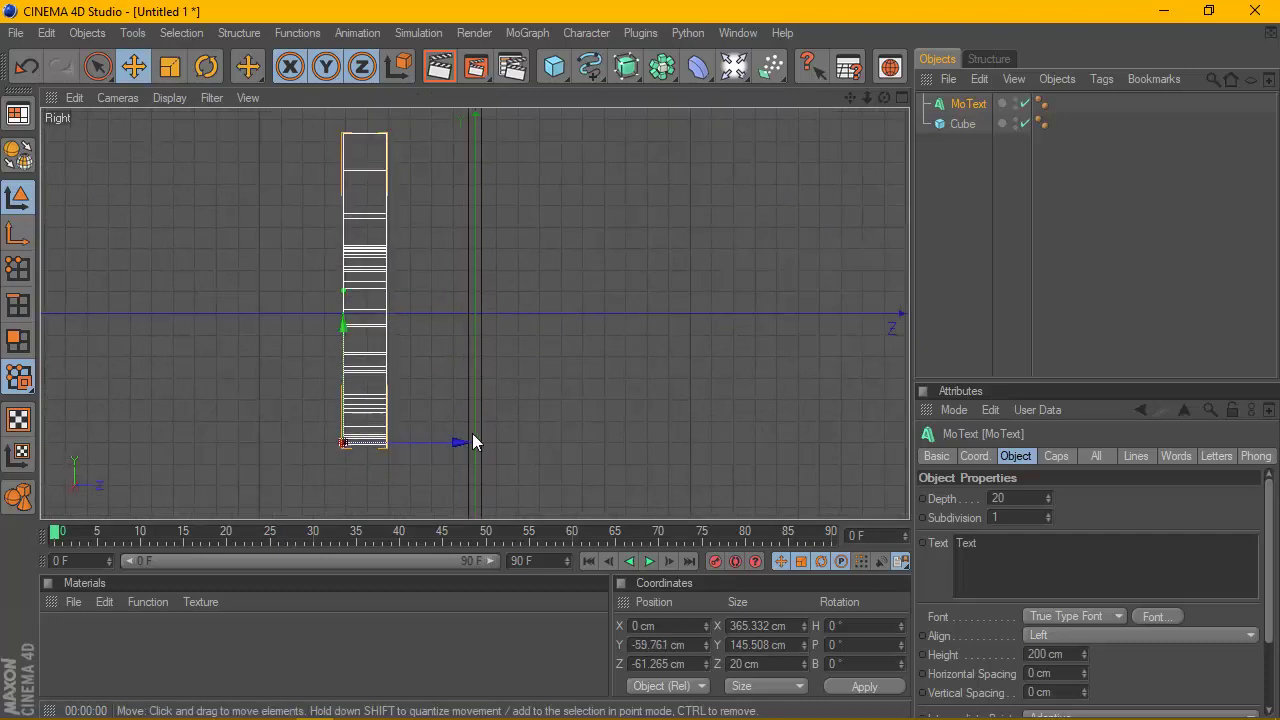
left_click_drag(470, 434, 546, 441)
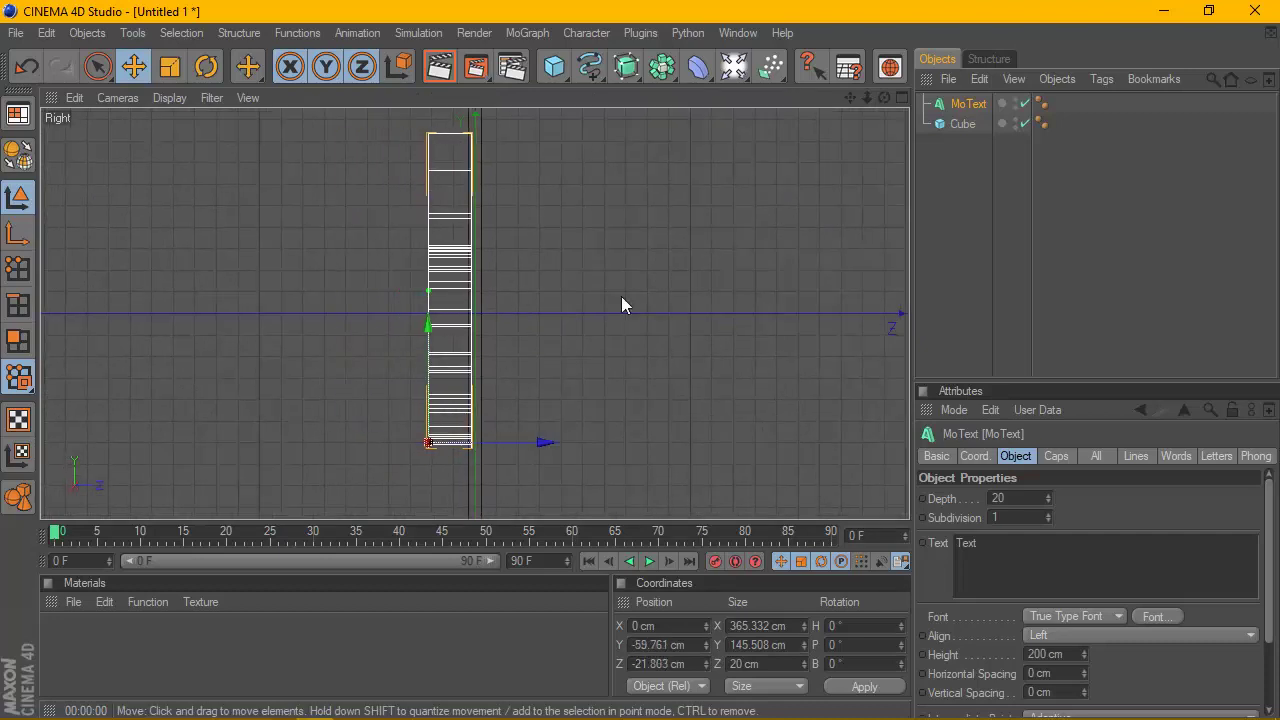
left_click(903, 98)
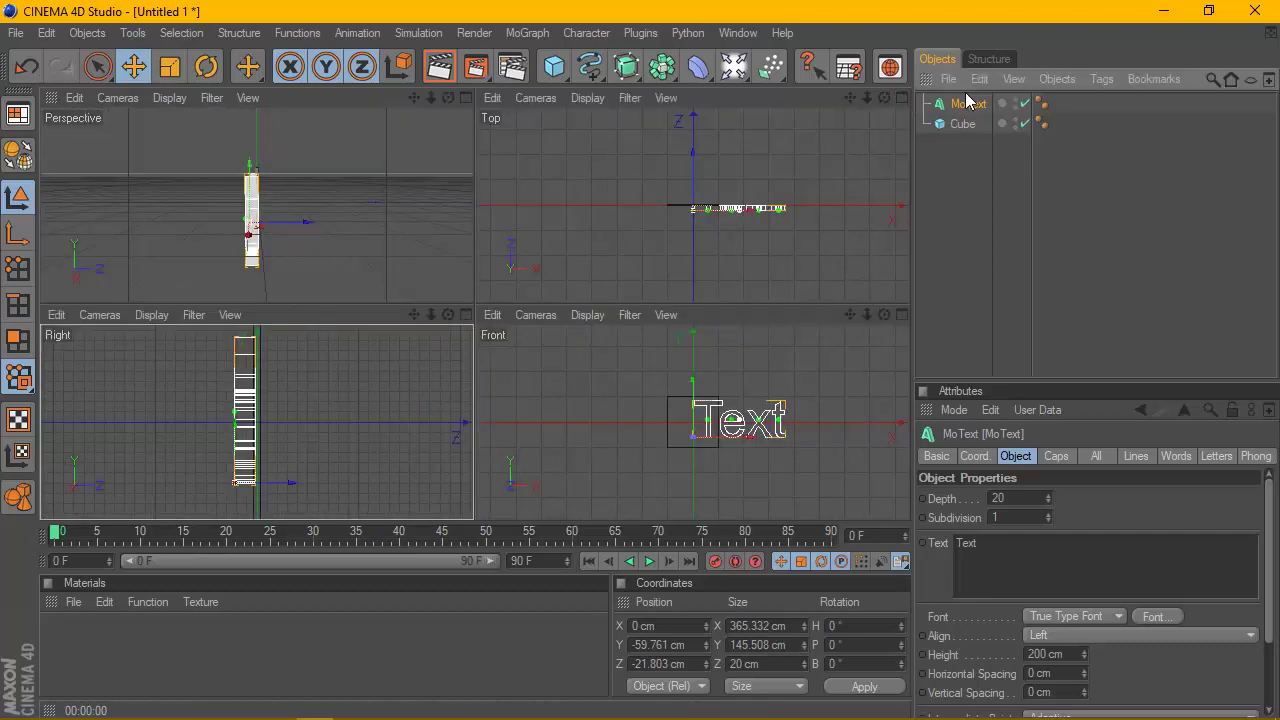
Change the MoText to 'm' and centre it in the Front view at X −83.6, Y −48.974 cm.
left_click(968, 559)
type("m")
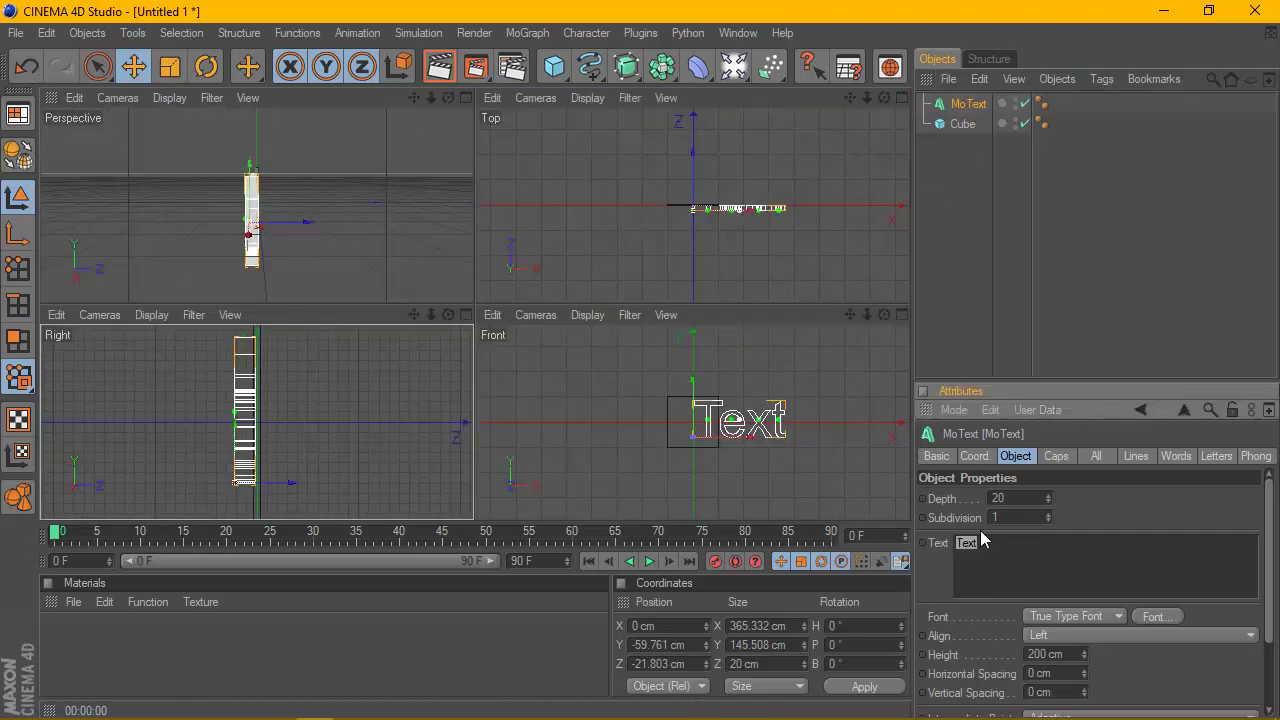
left_click(973, 108)
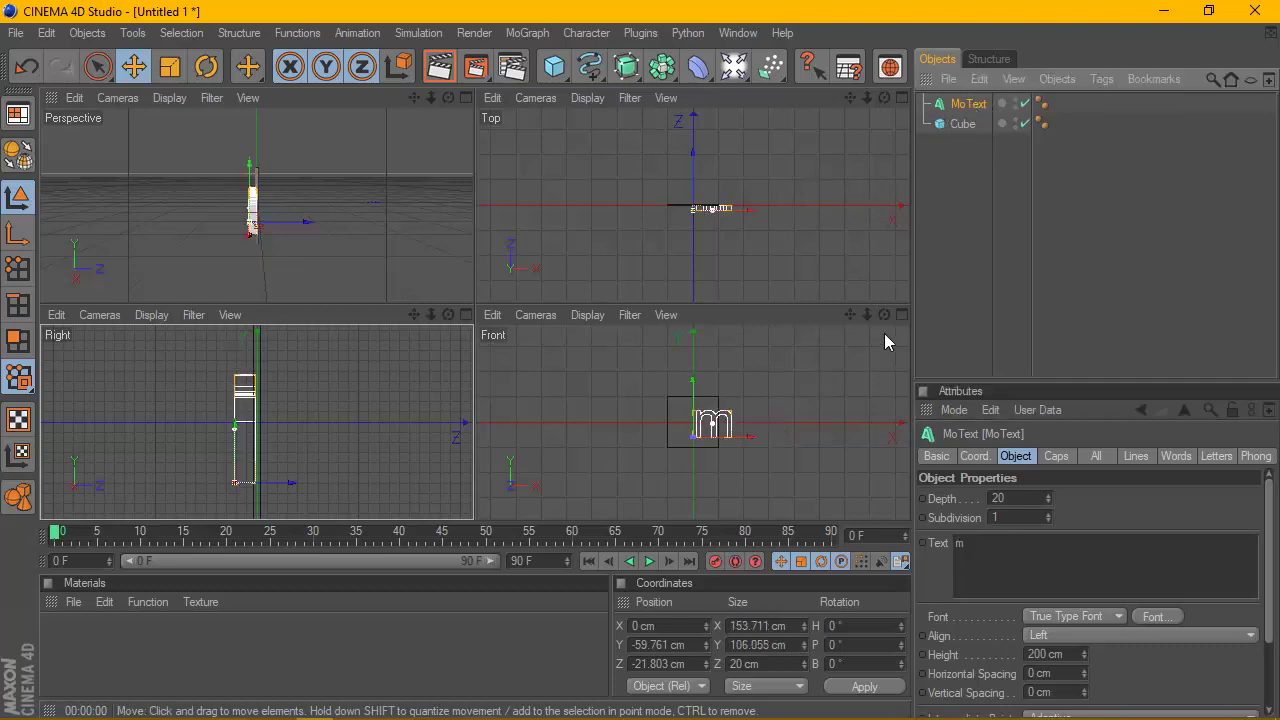
left_click(902, 315)
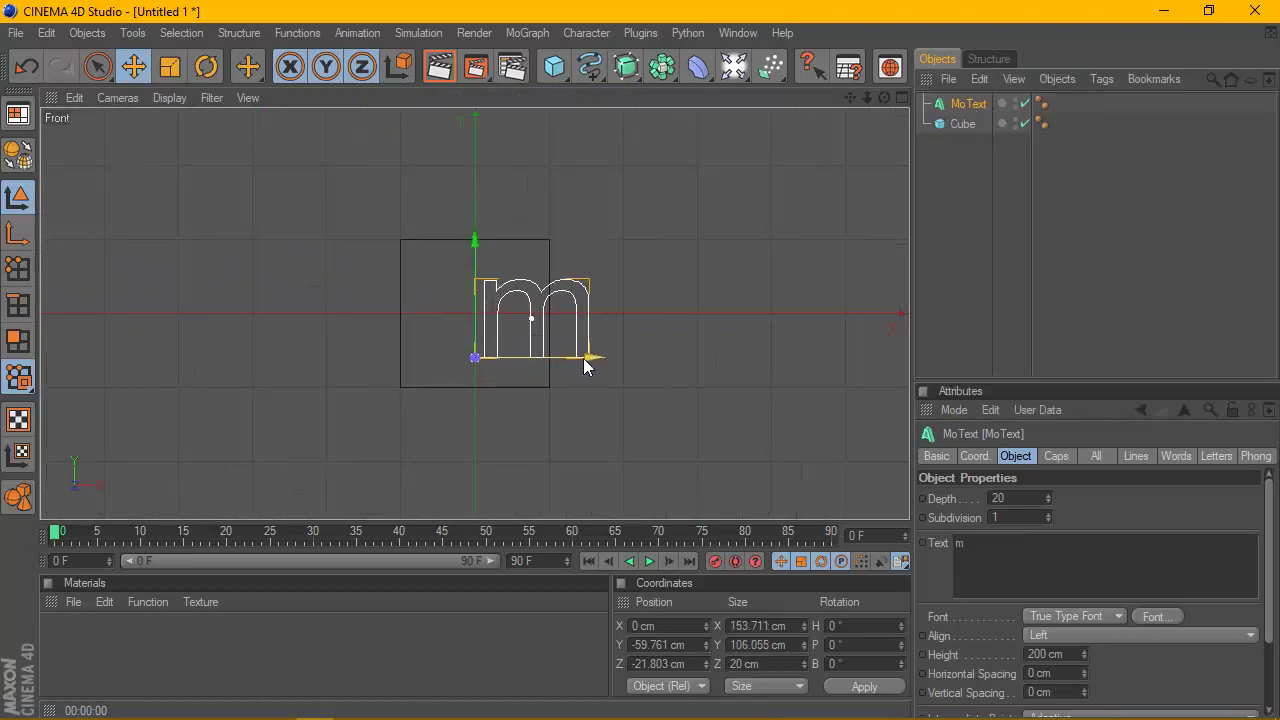
left_click_drag(585, 362, 530, 362)
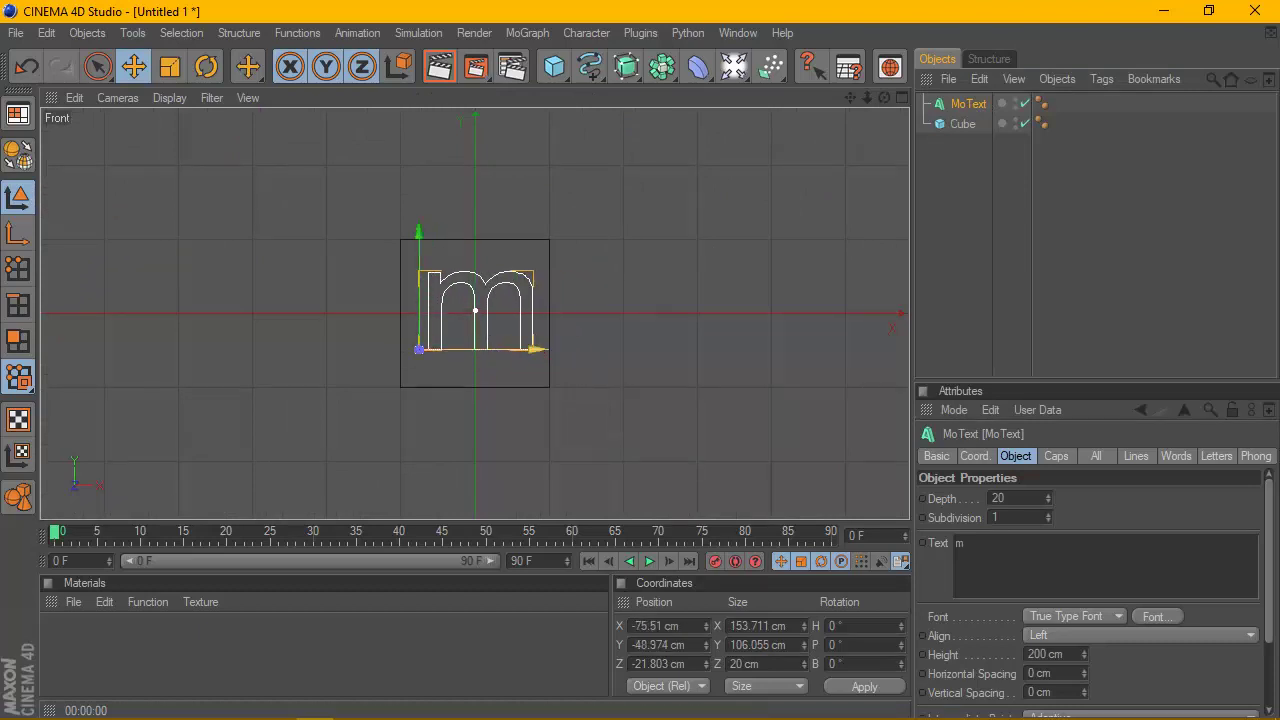
left_click_drag(445, 315, 439, 321)
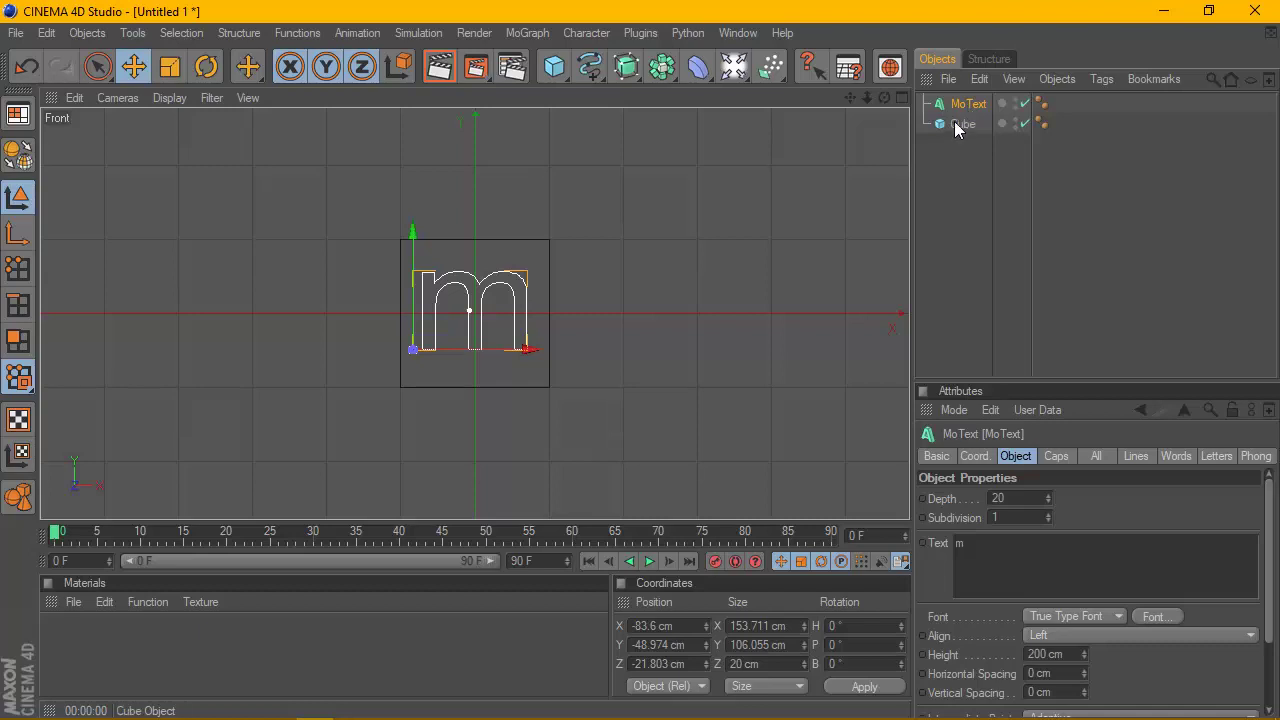
left_click(901, 98)
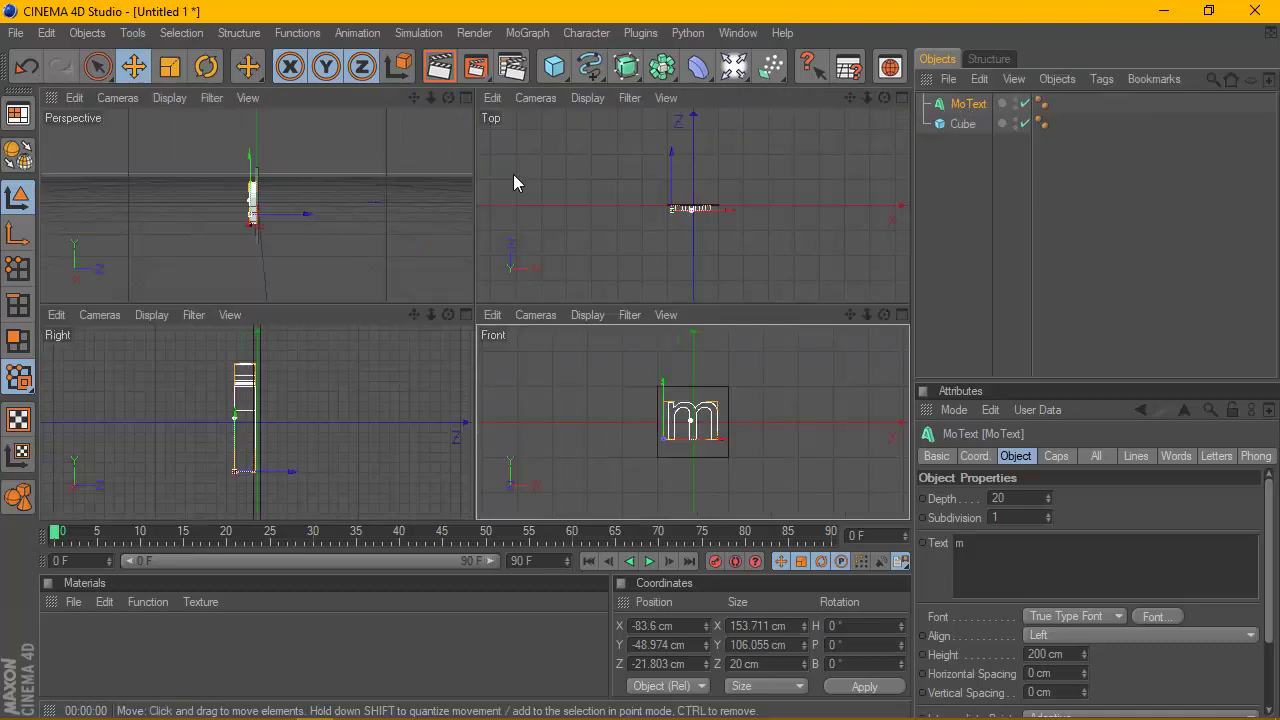
Maximize the Perspective view, frame the m head-on and render a preview.
left_click(467, 97)
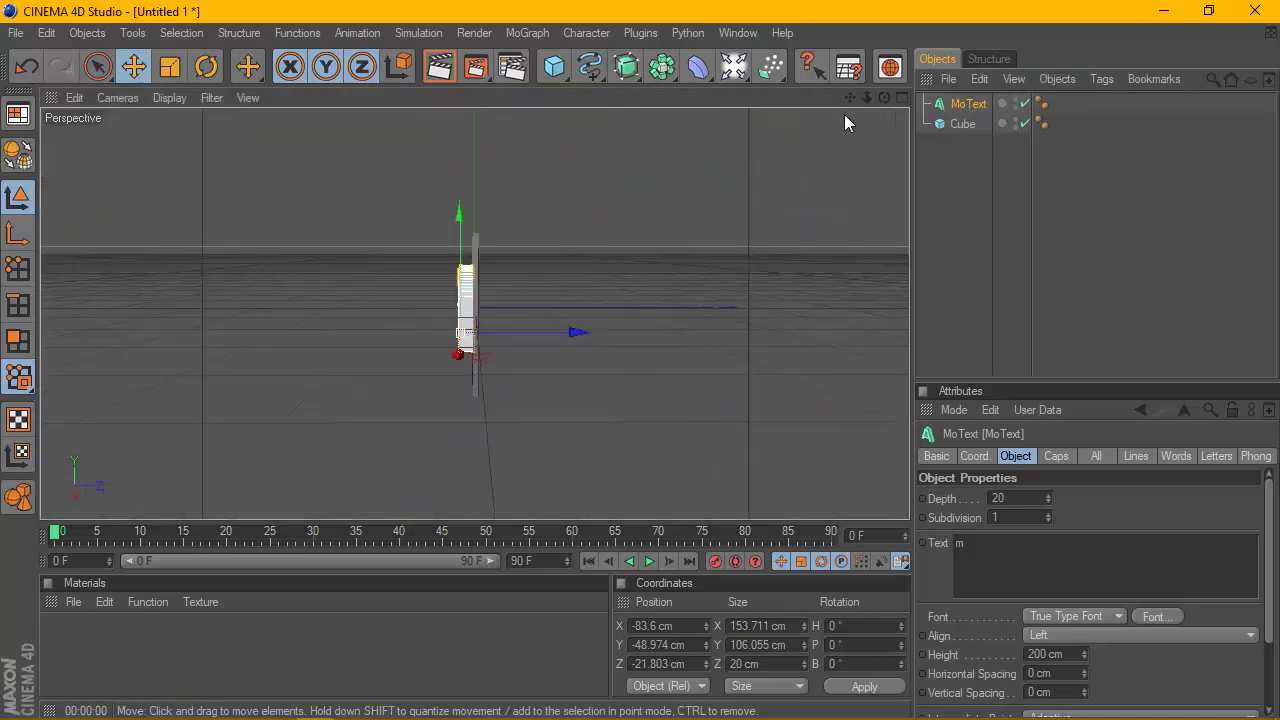
left_click_drag(884, 97, 780, 97)
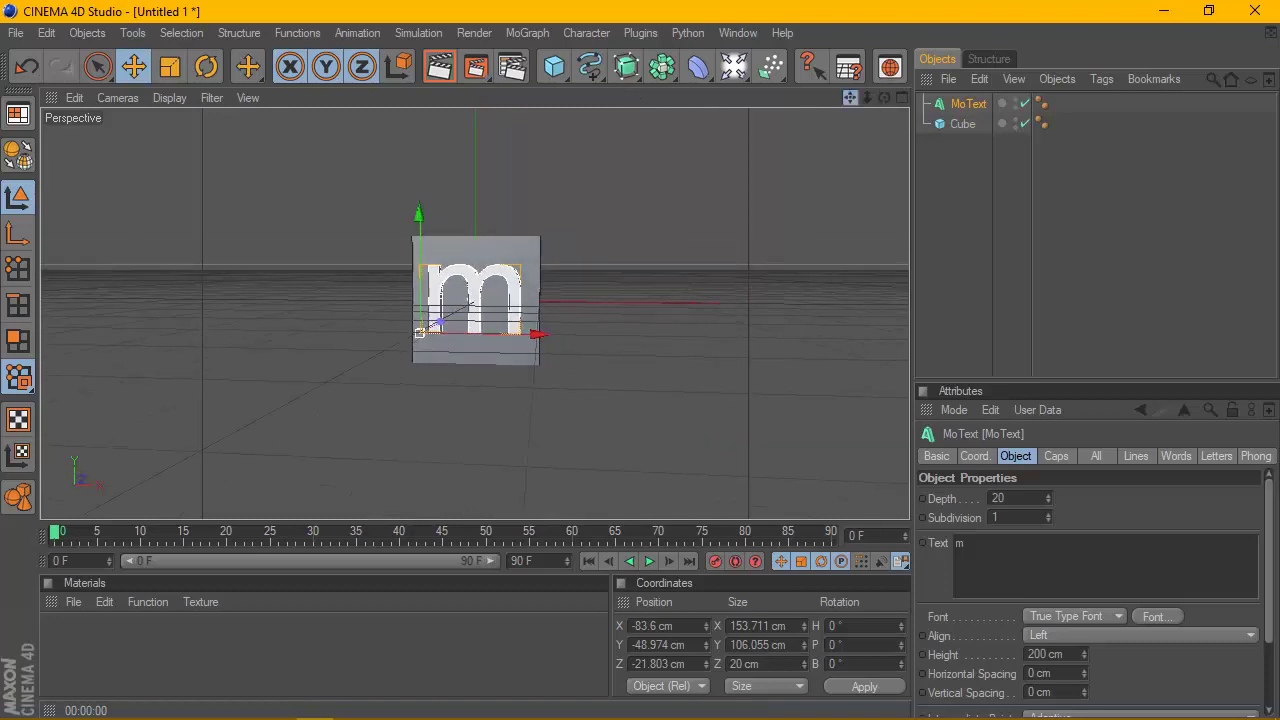
left_click_drag(644, 186, 577, 161, "alt")
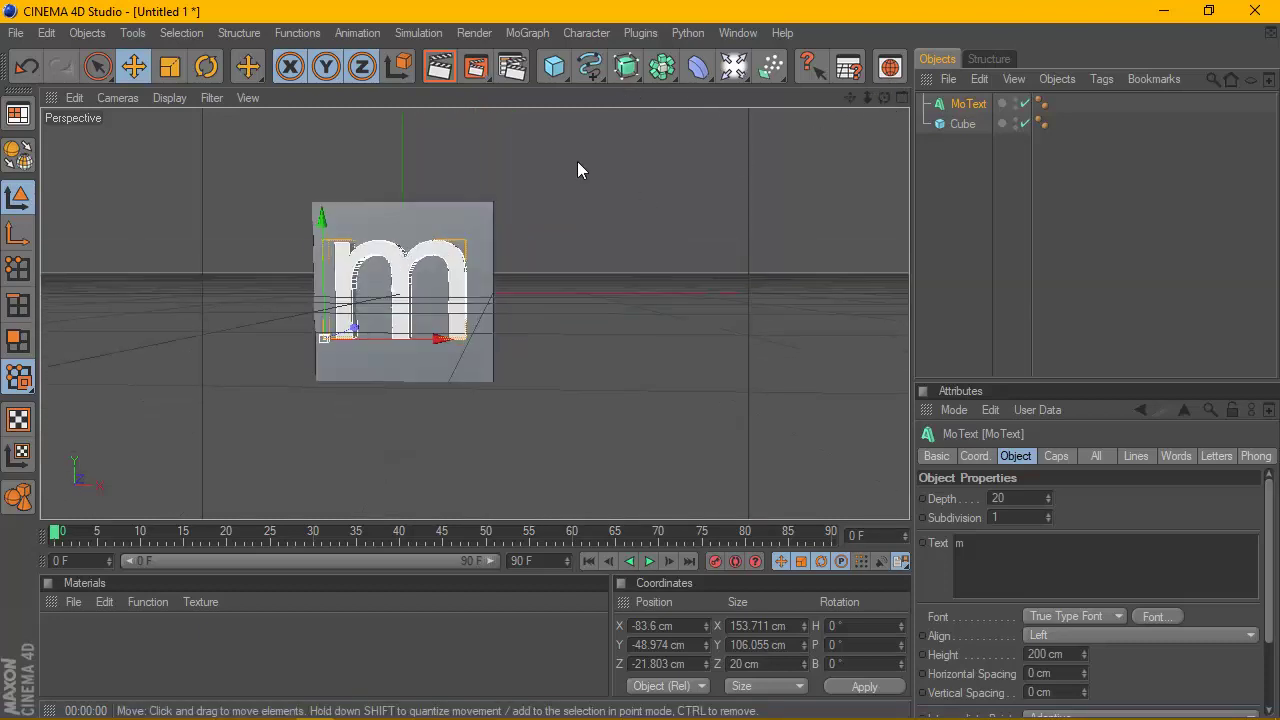
left_click(439, 66)
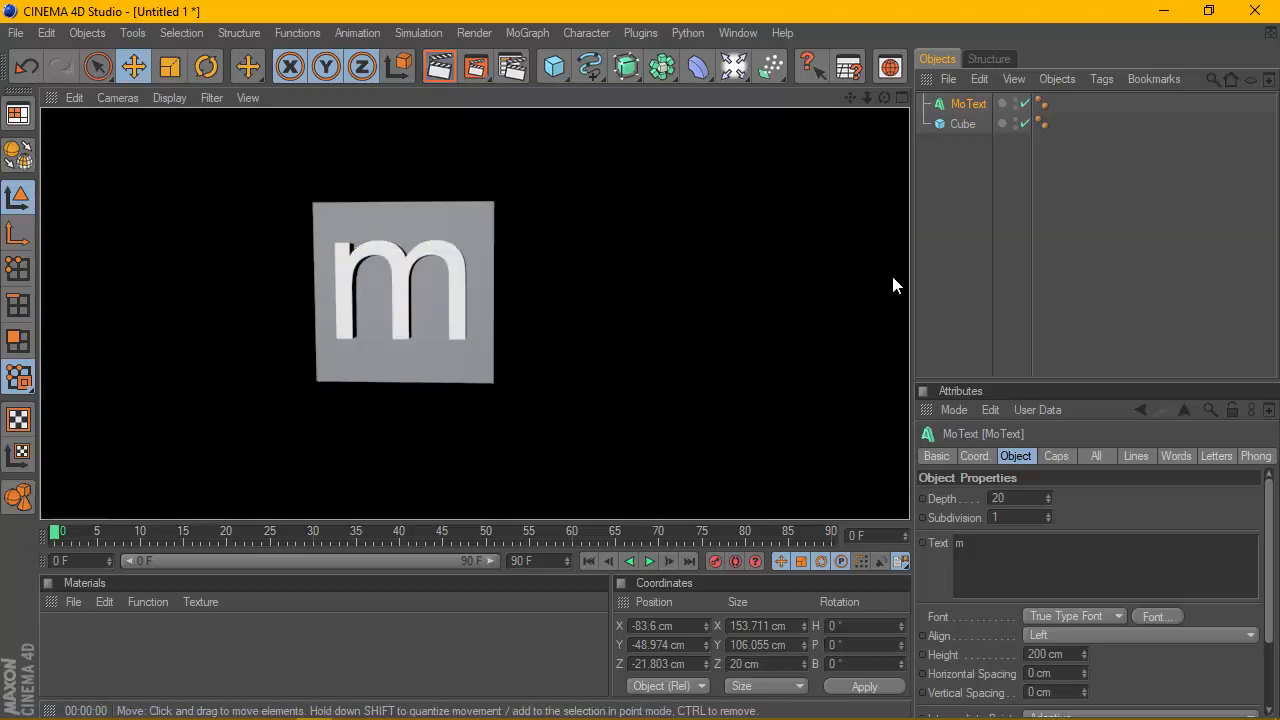
Give the m a wider bold font and 150 cm height, then shift it slightly left and up.
left_click(955, 103)
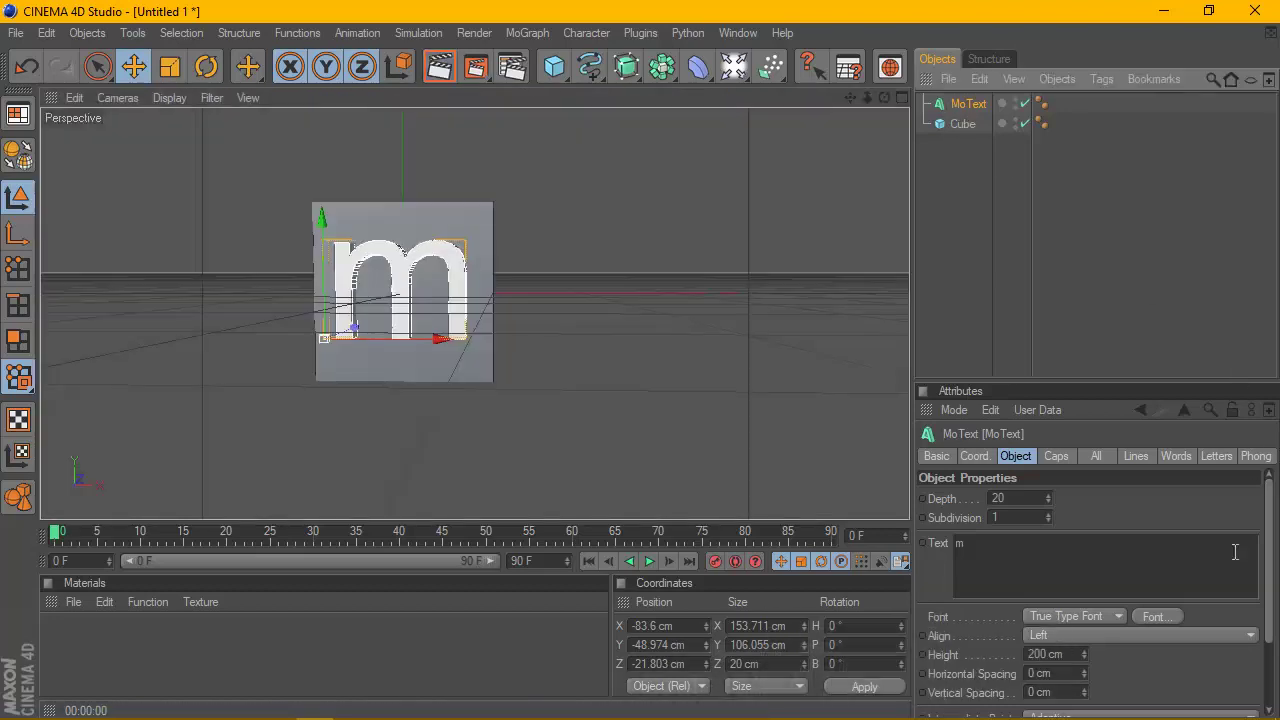
left_click(1157, 620)
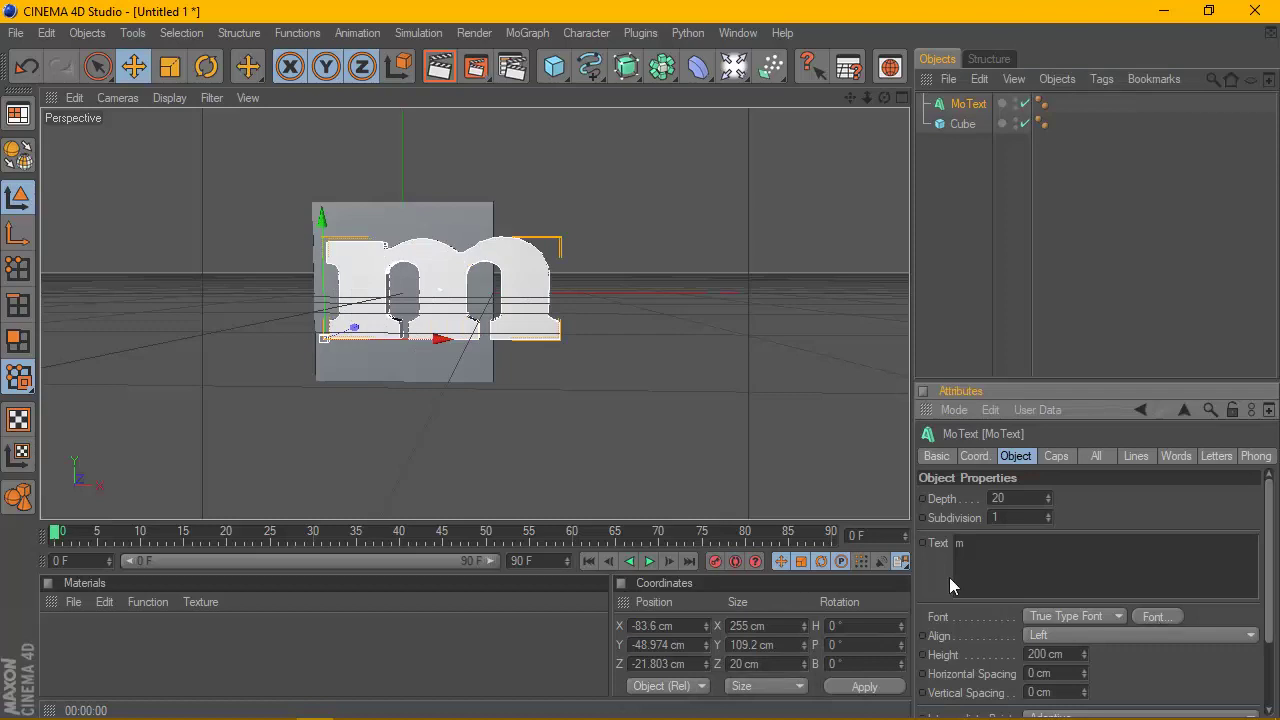
left_click(1069, 656)
type("150")
key("Return")
scroll(450, 302, "up", 1)
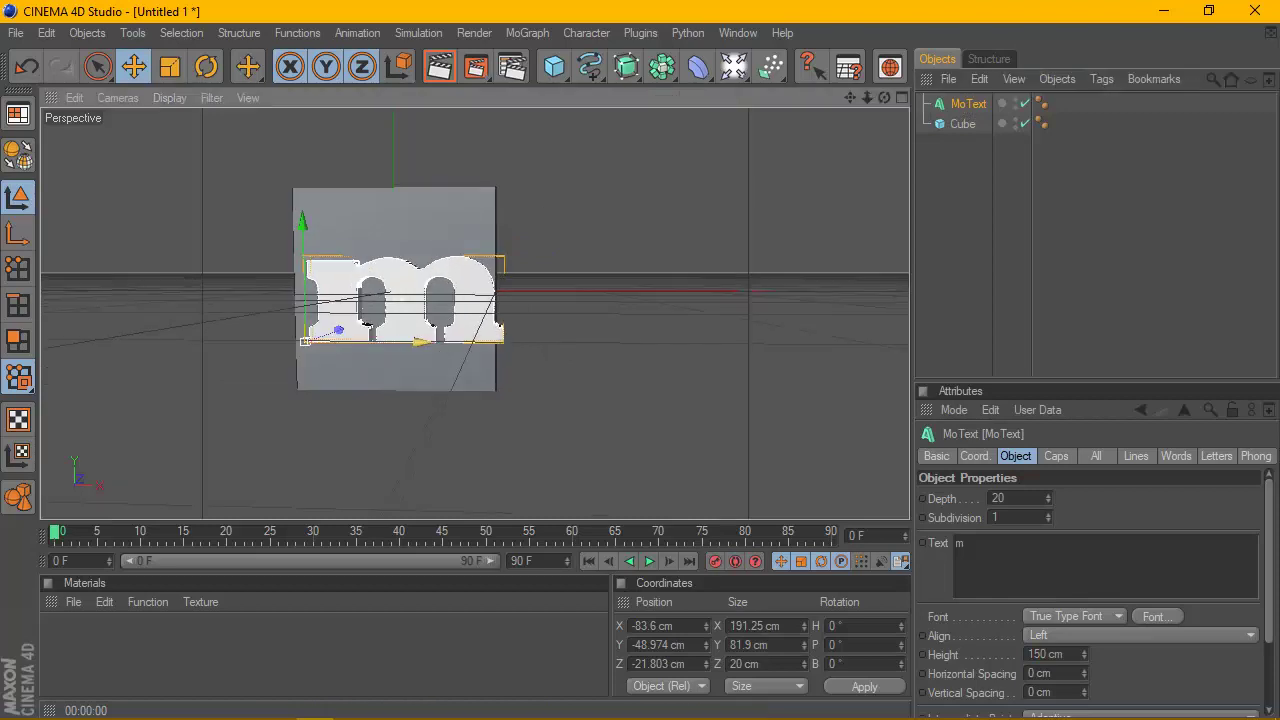
left_click_drag(420, 342, 404, 342)
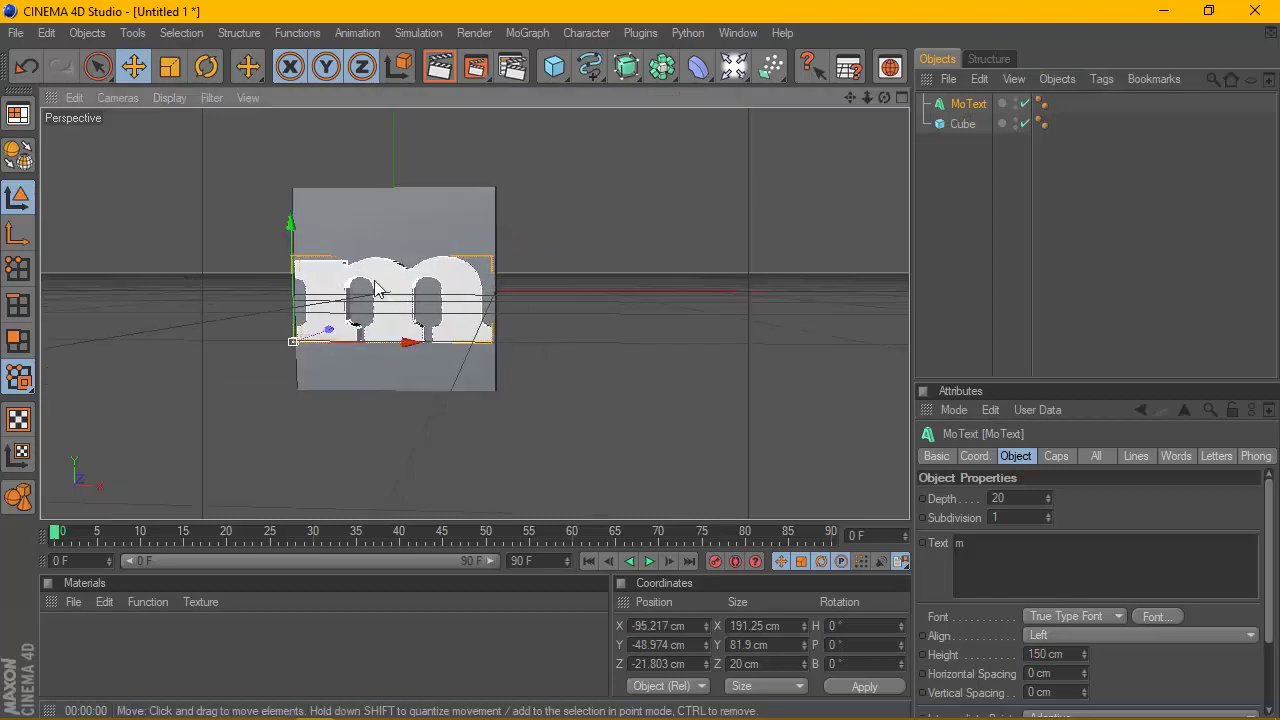
left_click_drag(291, 222, 290, 214)
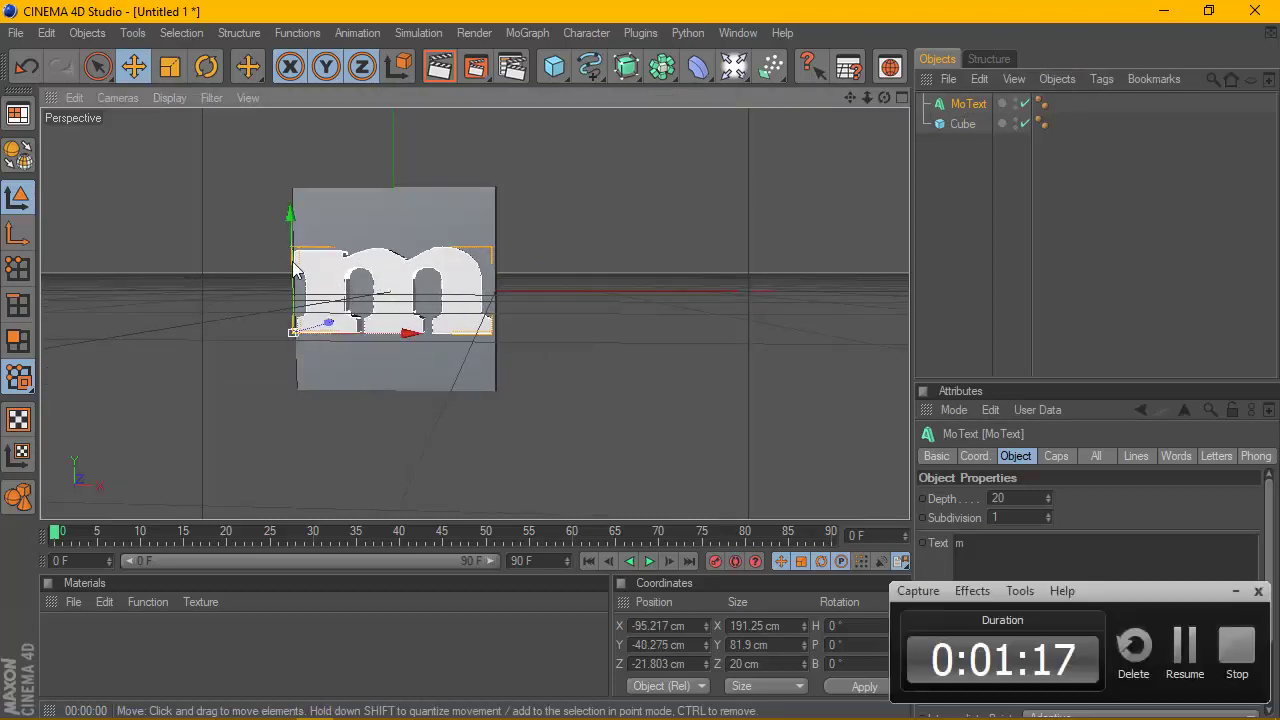
Set the letter depth to 40 cm and push it back to Z −38.612 cm against the tile.
left_click_drag(883, 97, 884, 100)
type("40")
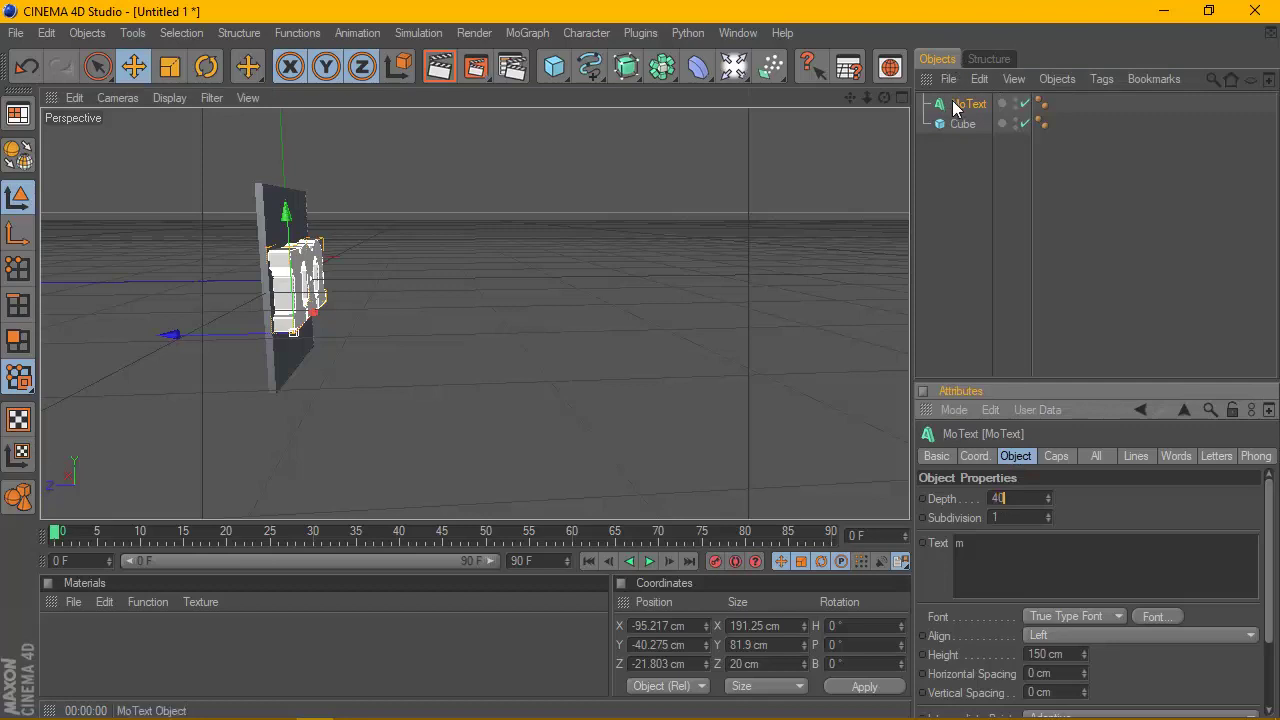
key("Return")
left_click_drag(278, 298, 330, 290, "alt")
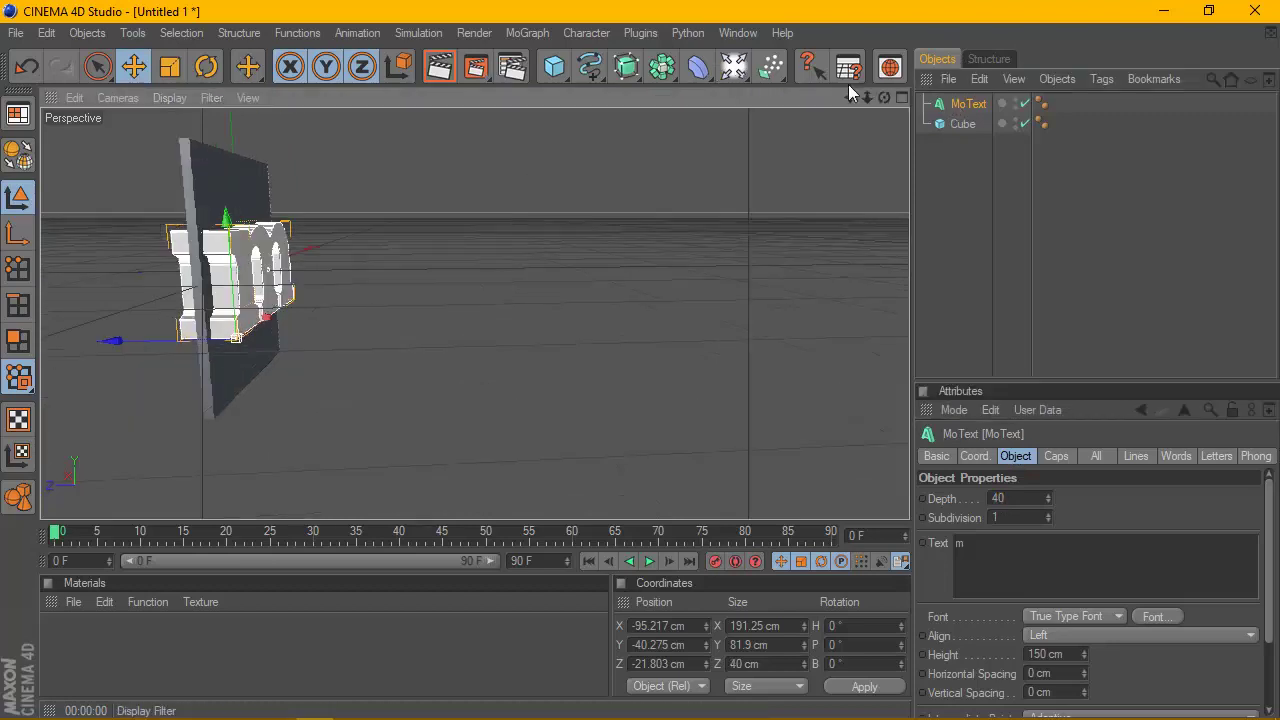
left_click_drag(883, 97, 721, 172)
left_click_drag(392, 359, 412, 358)
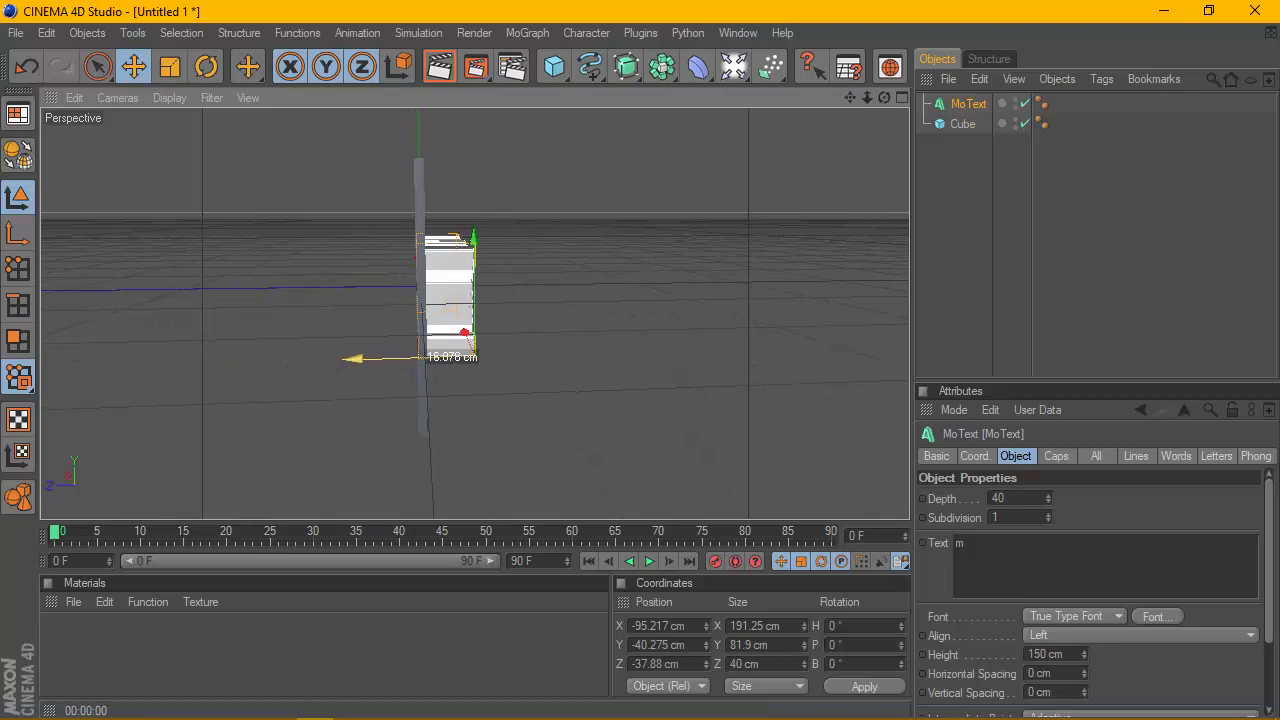
mouse_move(885, 97)
left_mouse_down()
mouse_move(820, 110)
mouse_move(881, 105)
mouse_move(669, 97)
left_mouse_up()
left_click_drag(884, 97, 884, 97)
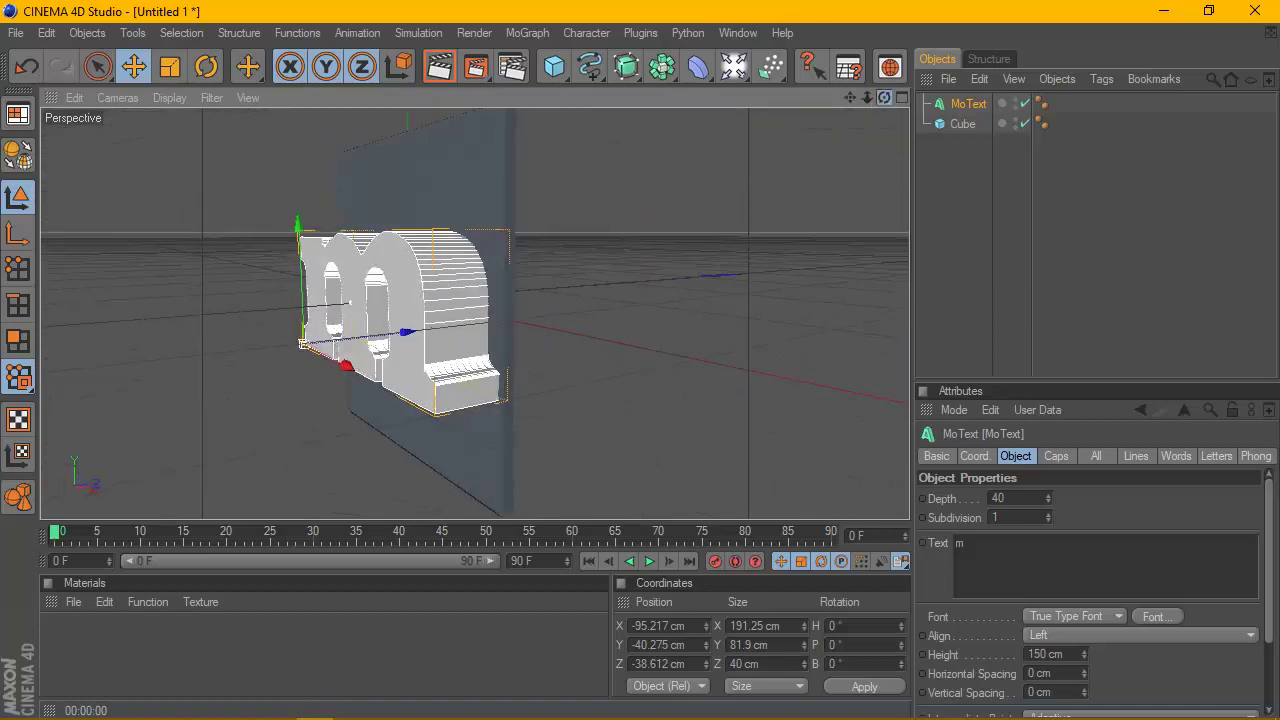
Add a Null and put the MoText and Cube inside it.
left_click(554, 68)
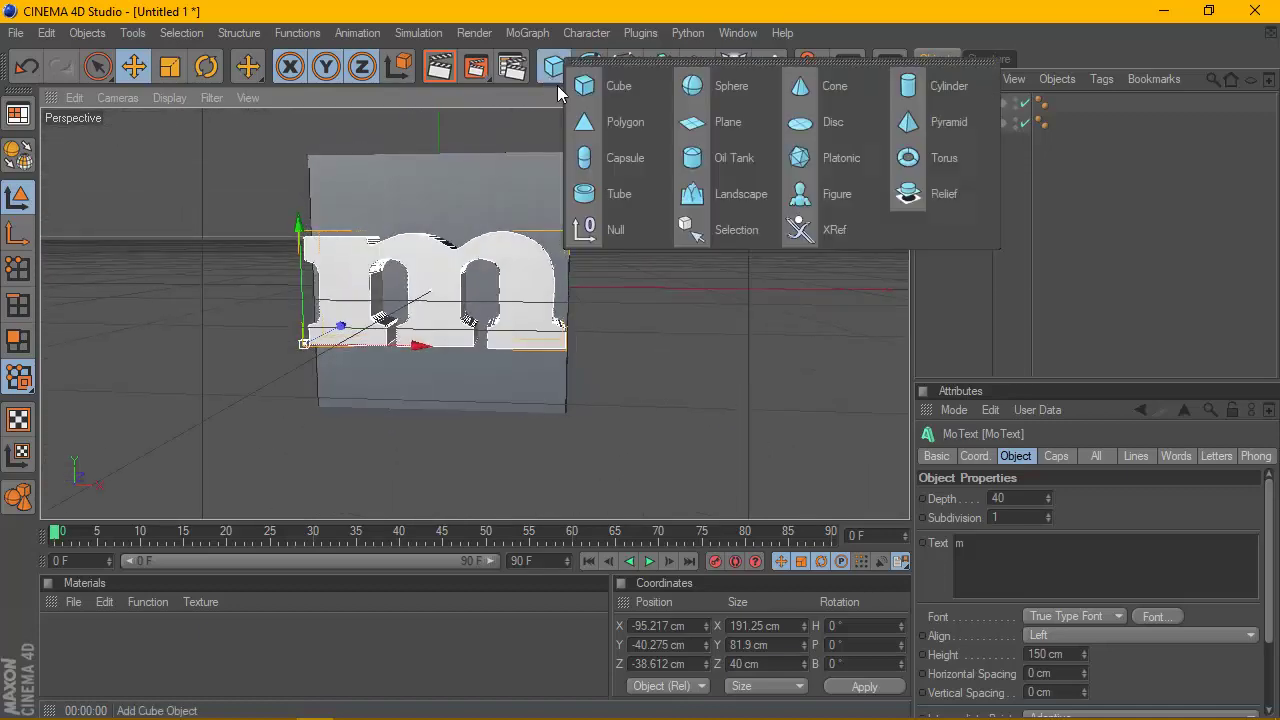
left_click(616, 229)
mouse_move(950, 212)
left_mouse_down()
mouse_move(967, 127)
mouse_move(958, 104)
left_mouse_up()
left_click(940, 112)
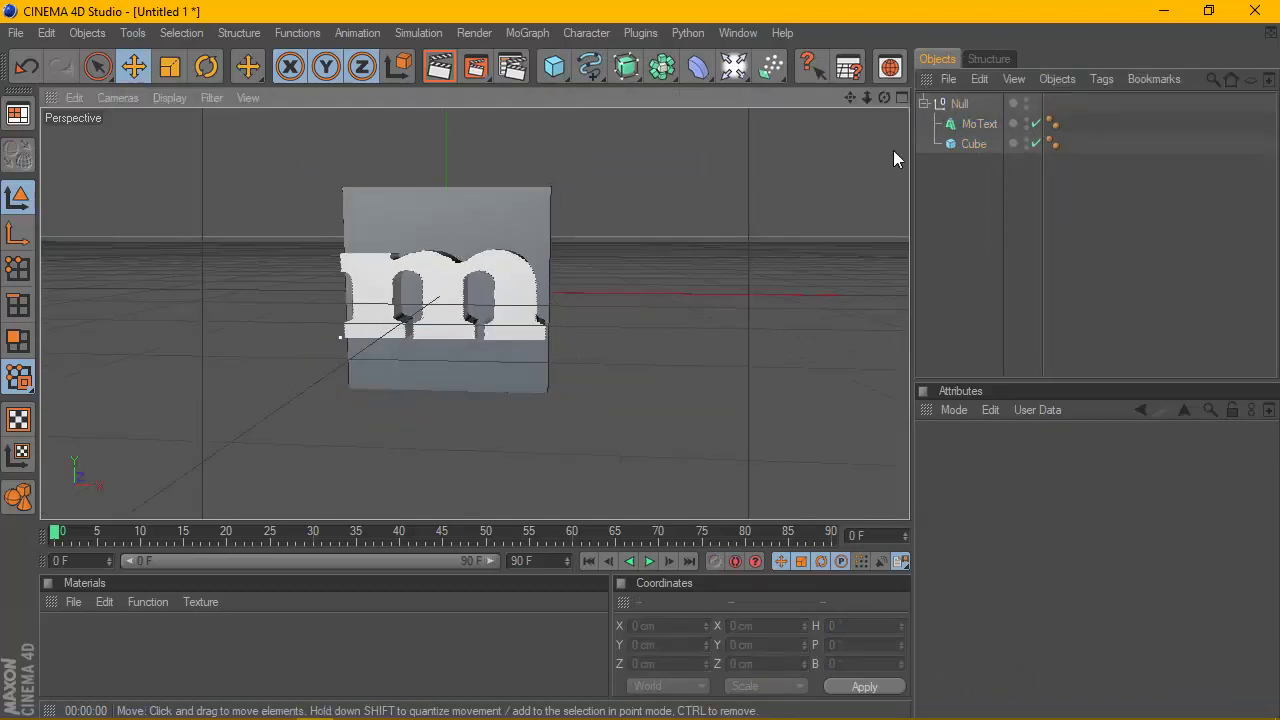
Duplicate the Null group, moving the copy right to about 170 cm and the original left to about −187 cm.
key("ctrl+a")
key("ctrl+c")
key("ctrl+v")
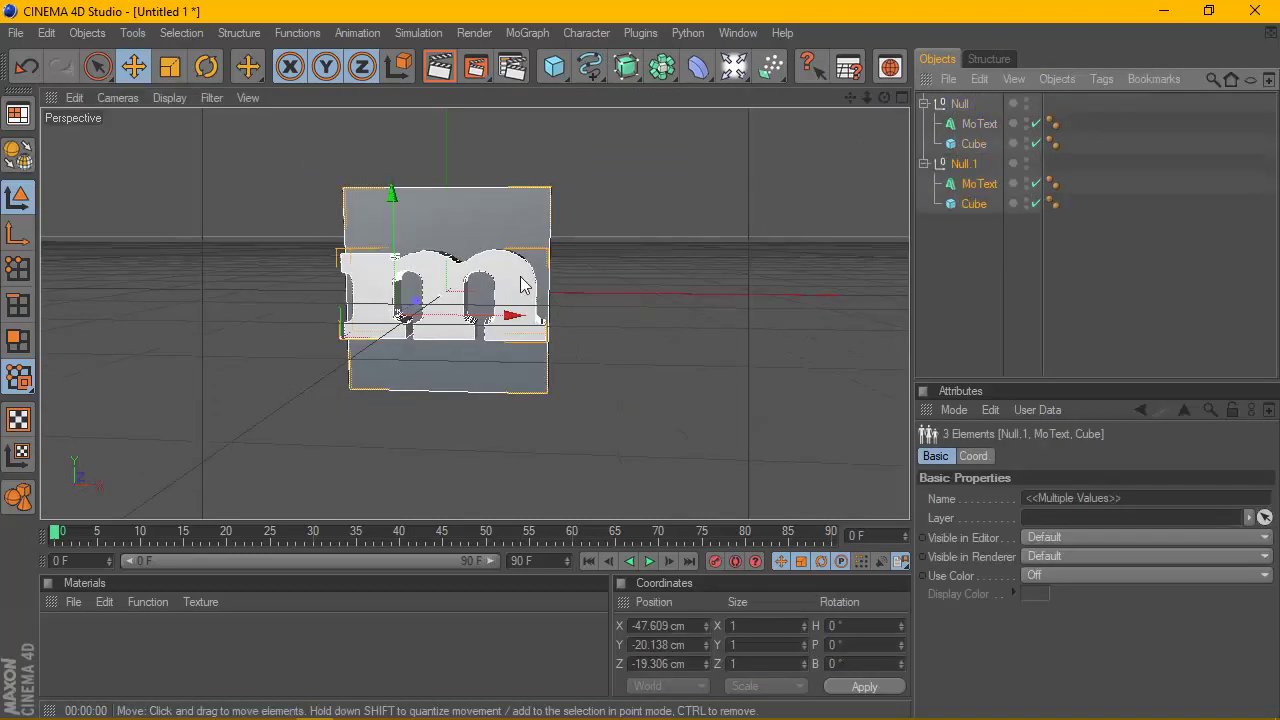
left_click_drag(500, 318, 610, 316)
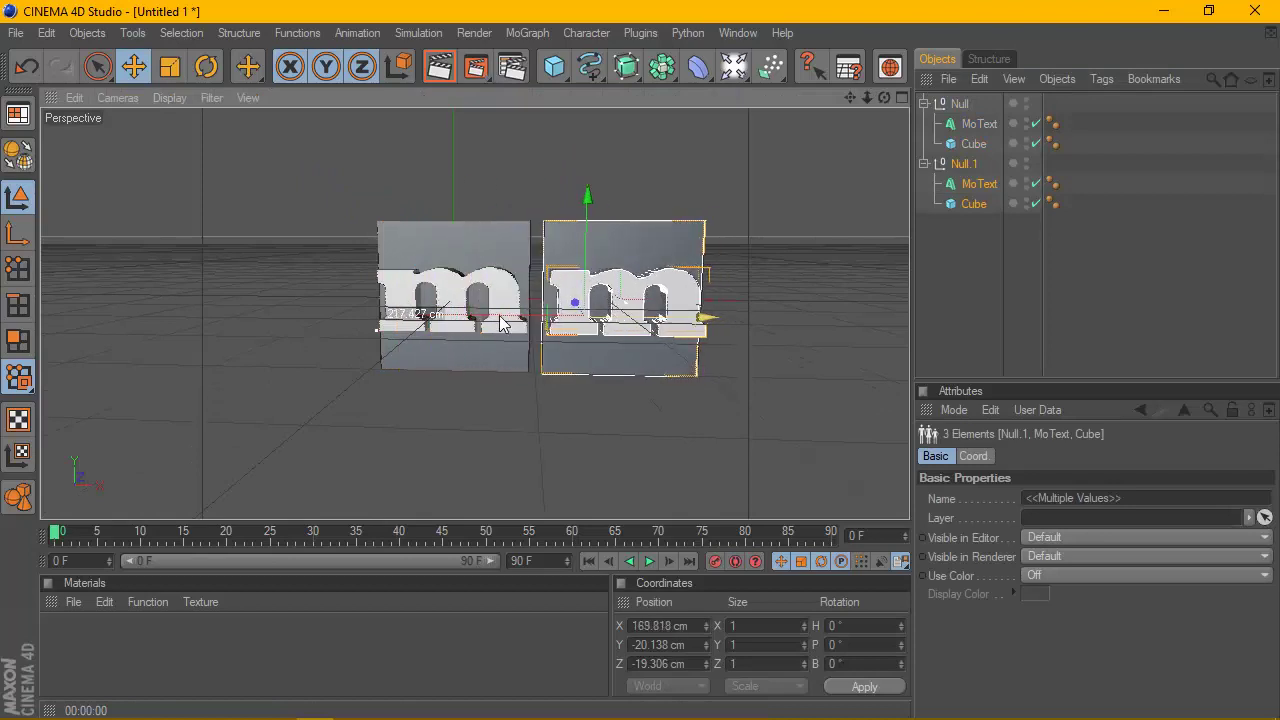
left_click_drag(446, 320, 536, 333)
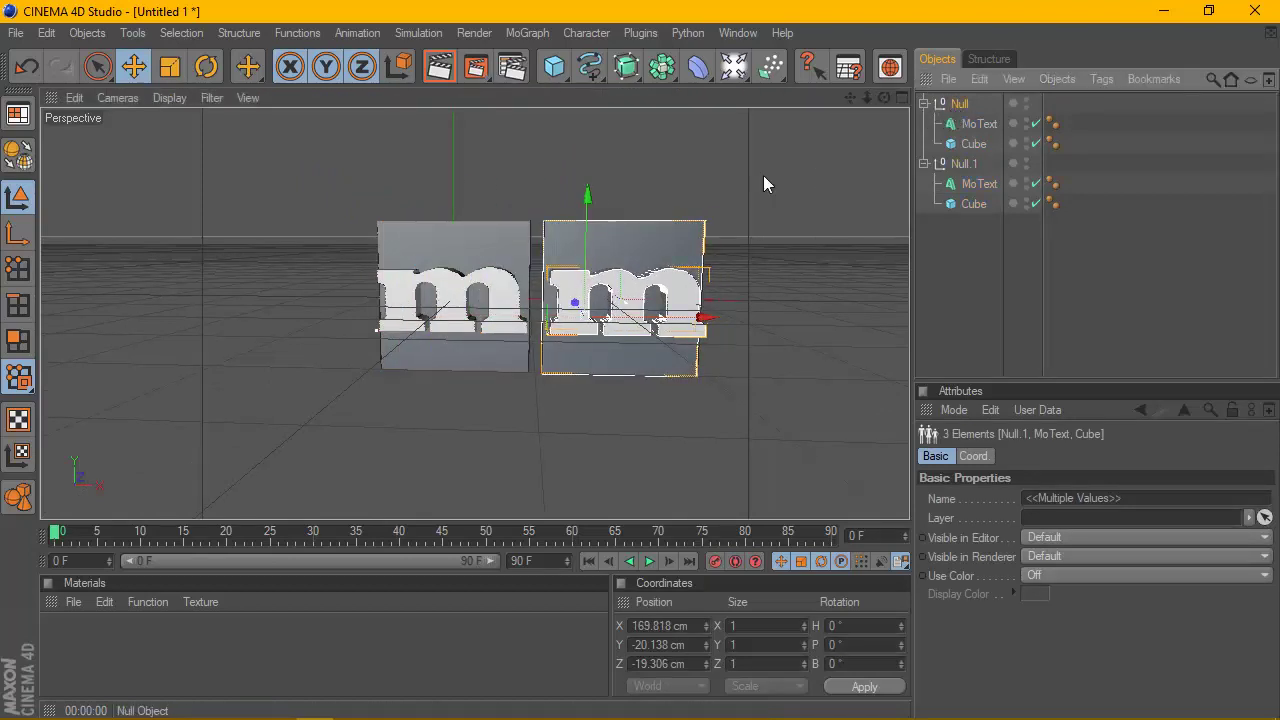
left_click(522, 325)
left_click_drag(568, 291, 432, 296)
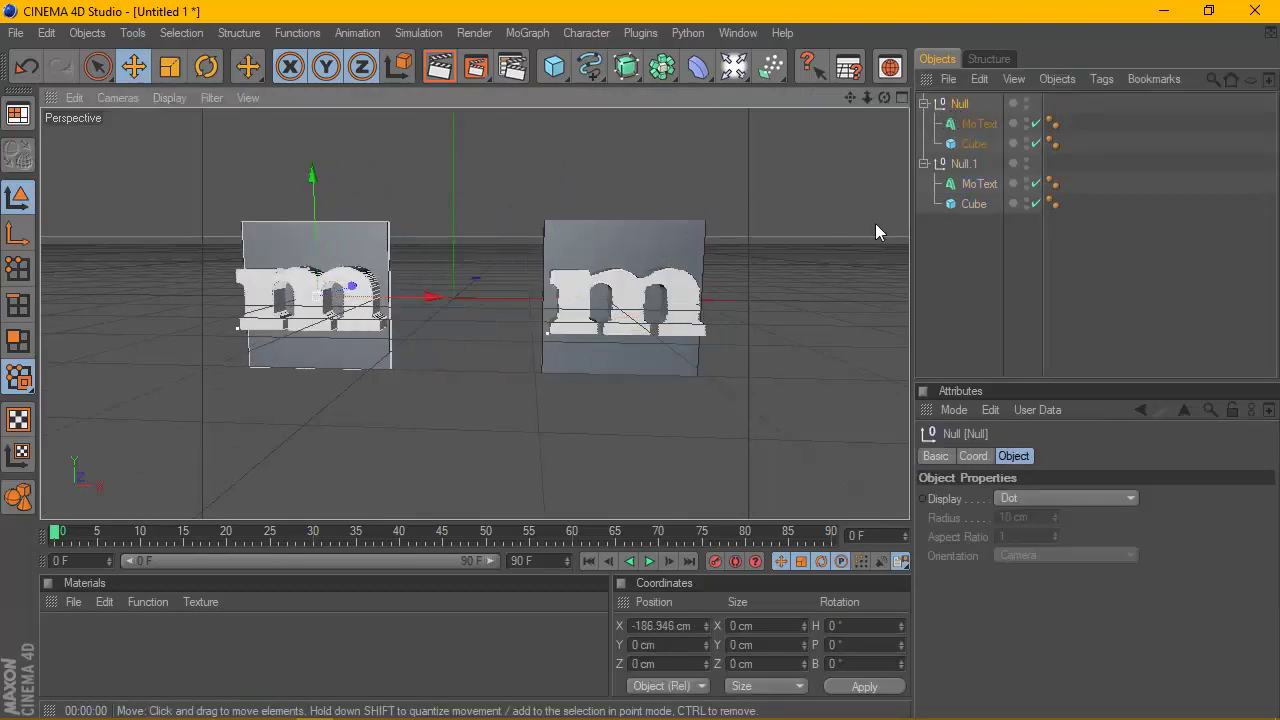
left_click_drag(987, 251, 941, 156)
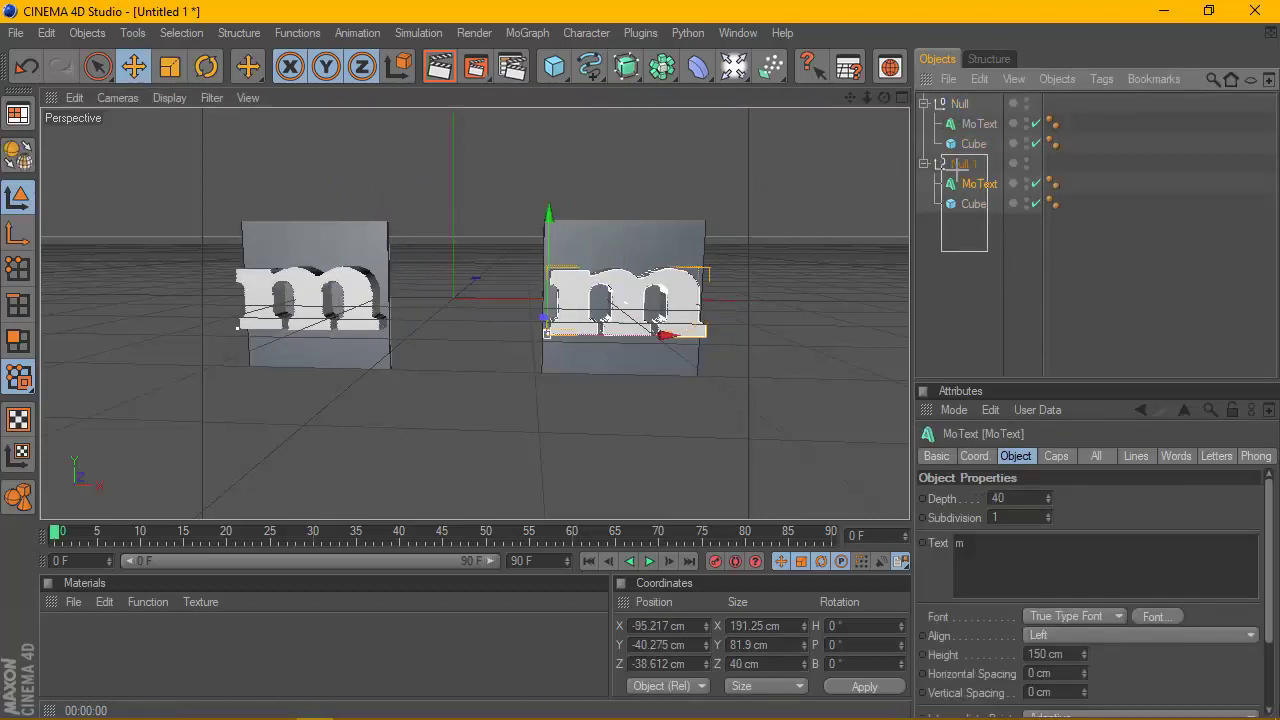
Place Null.1 beside the first tile, change its letter to 'e', centre it and pick a new font.
left_click_drag(690, 320, 557, 316)
left_click(979, 184)
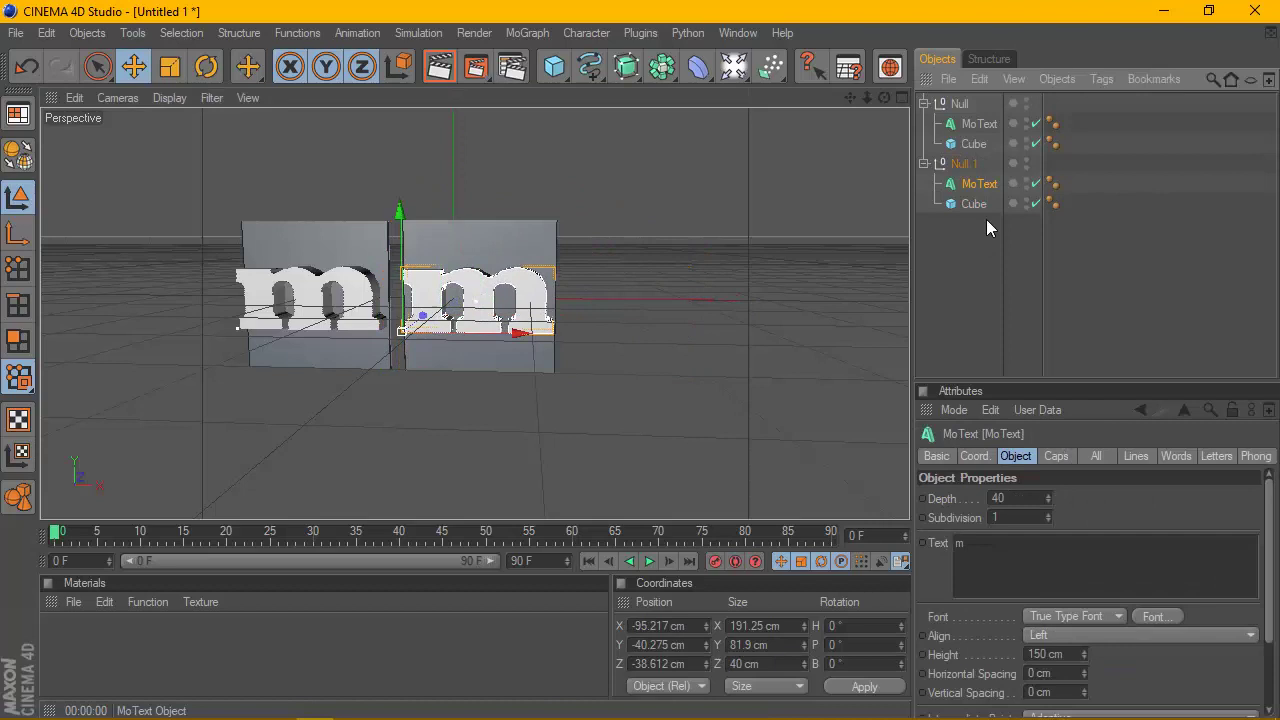
left_click(1014, 567)
type("e")
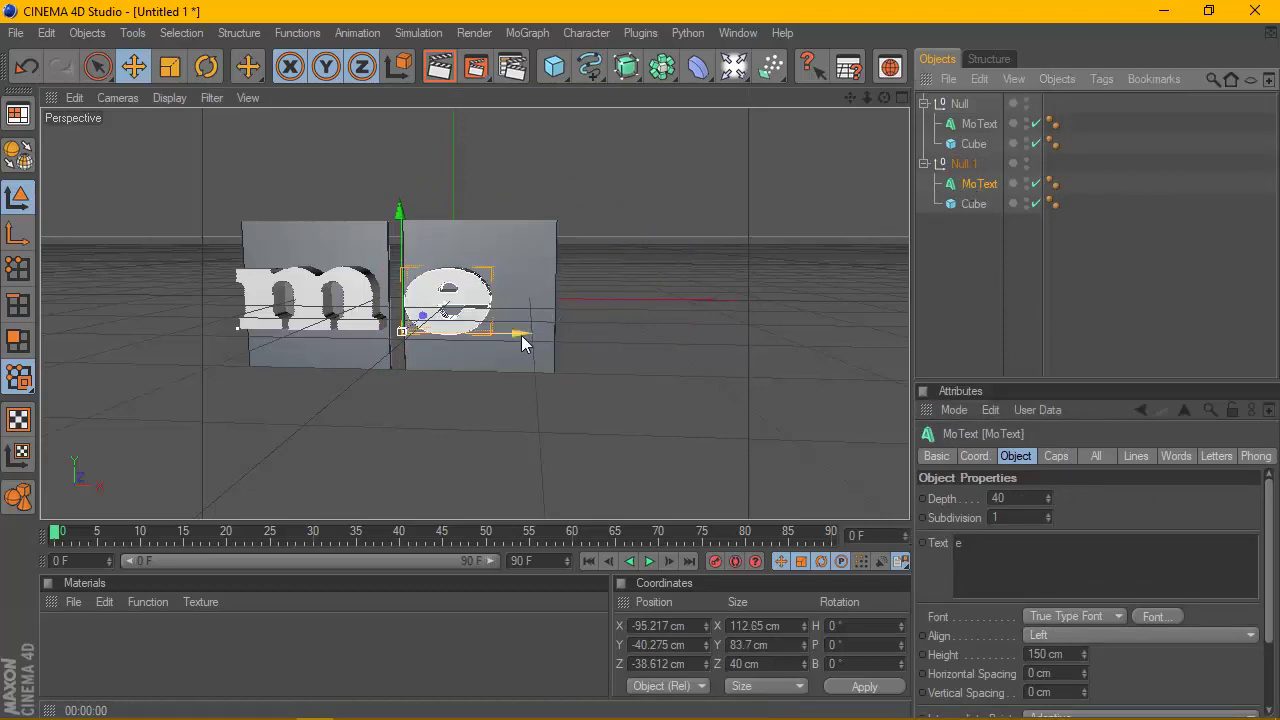
left_click_drag(521, 333, 549, 333)
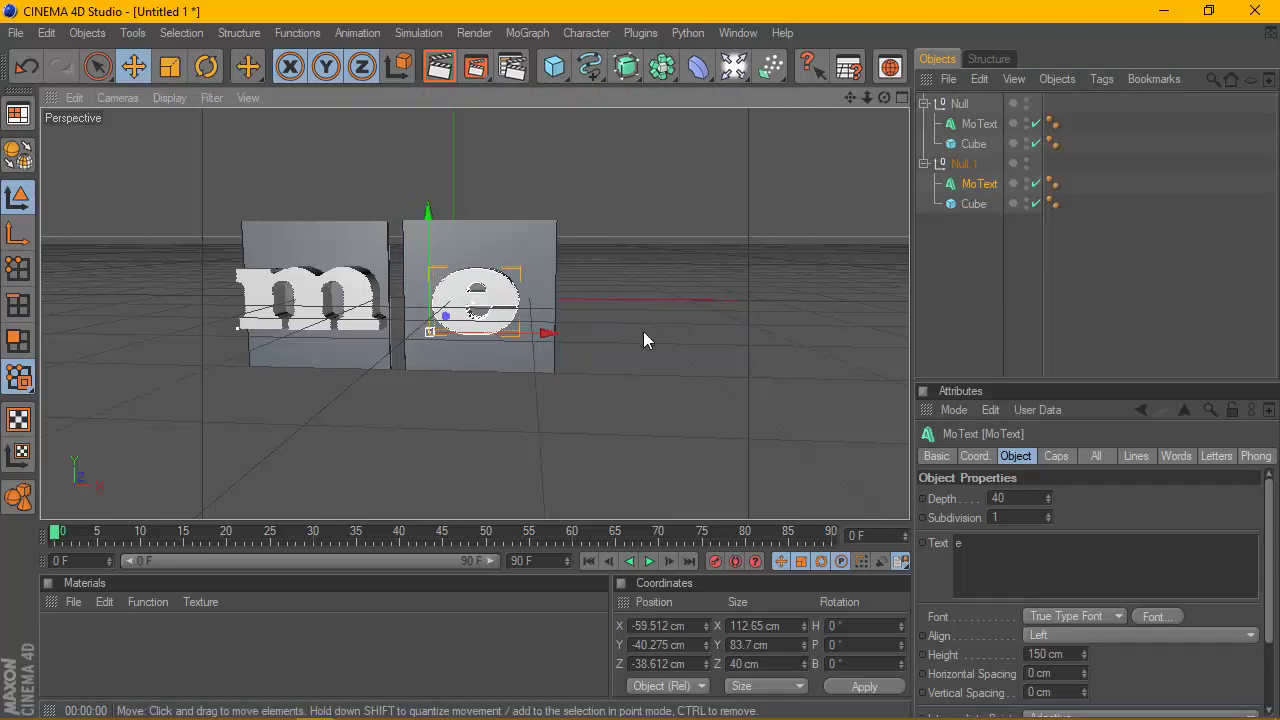
left_click(1166, 614)
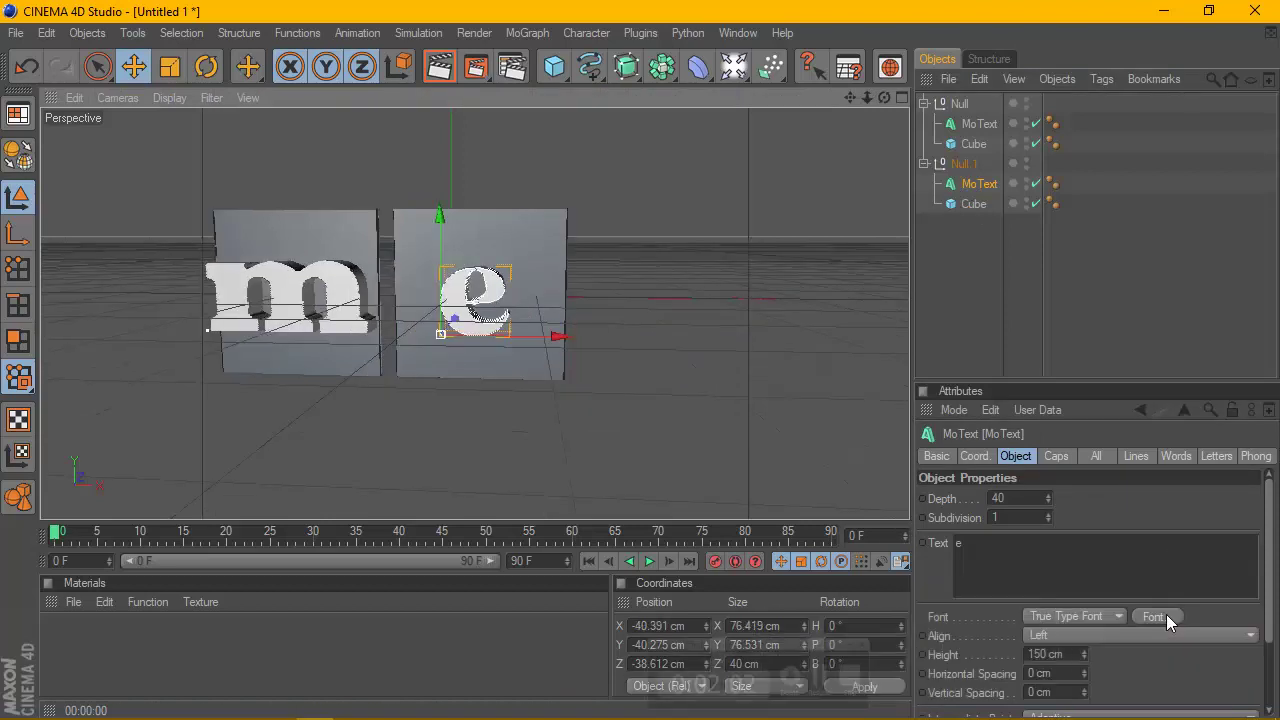
Orbit around the tiles to inspect them and return to a level front view.
left_click(997, 271)
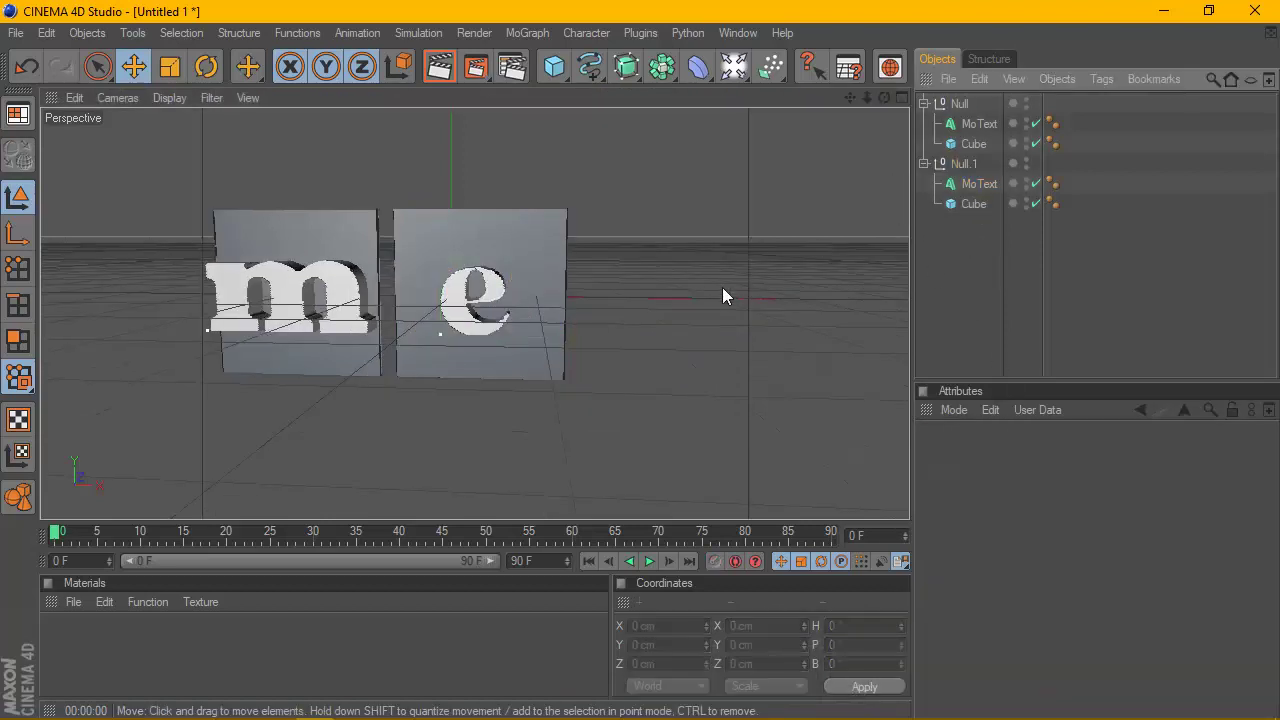
left_click_drag(884, 97, 780, 110)
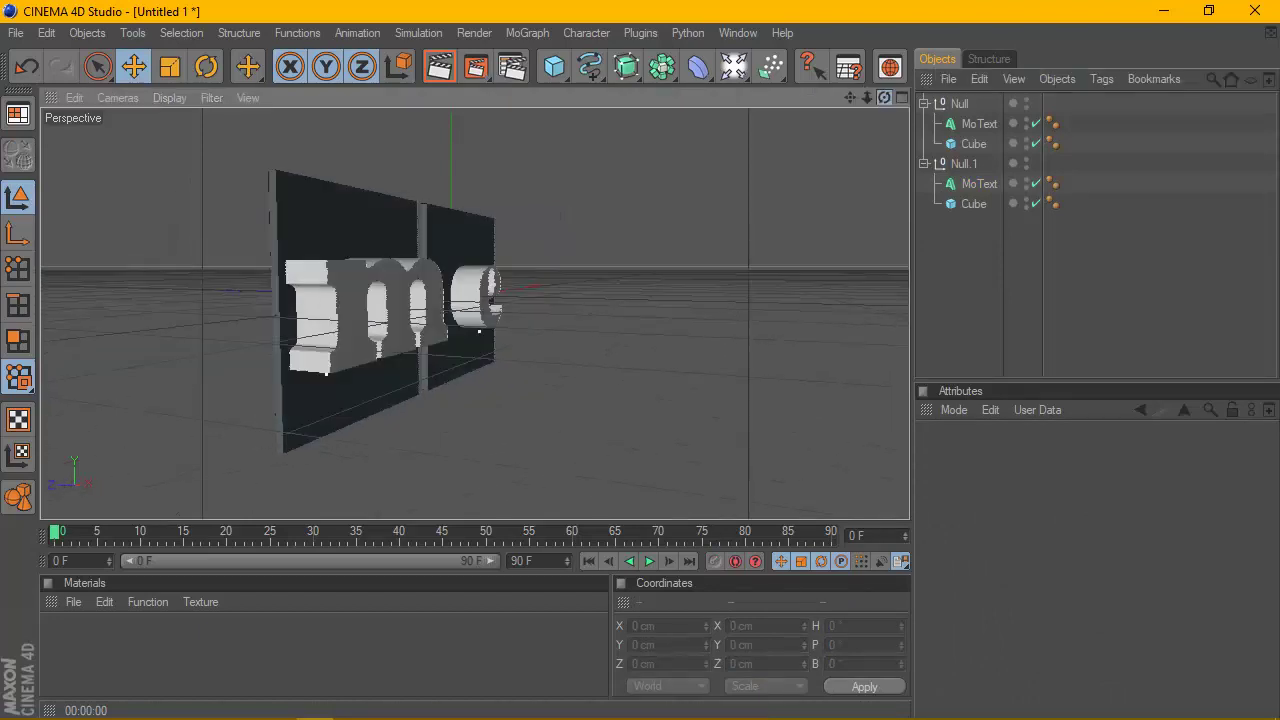
left_click_drag(884, 97, 780, 110)
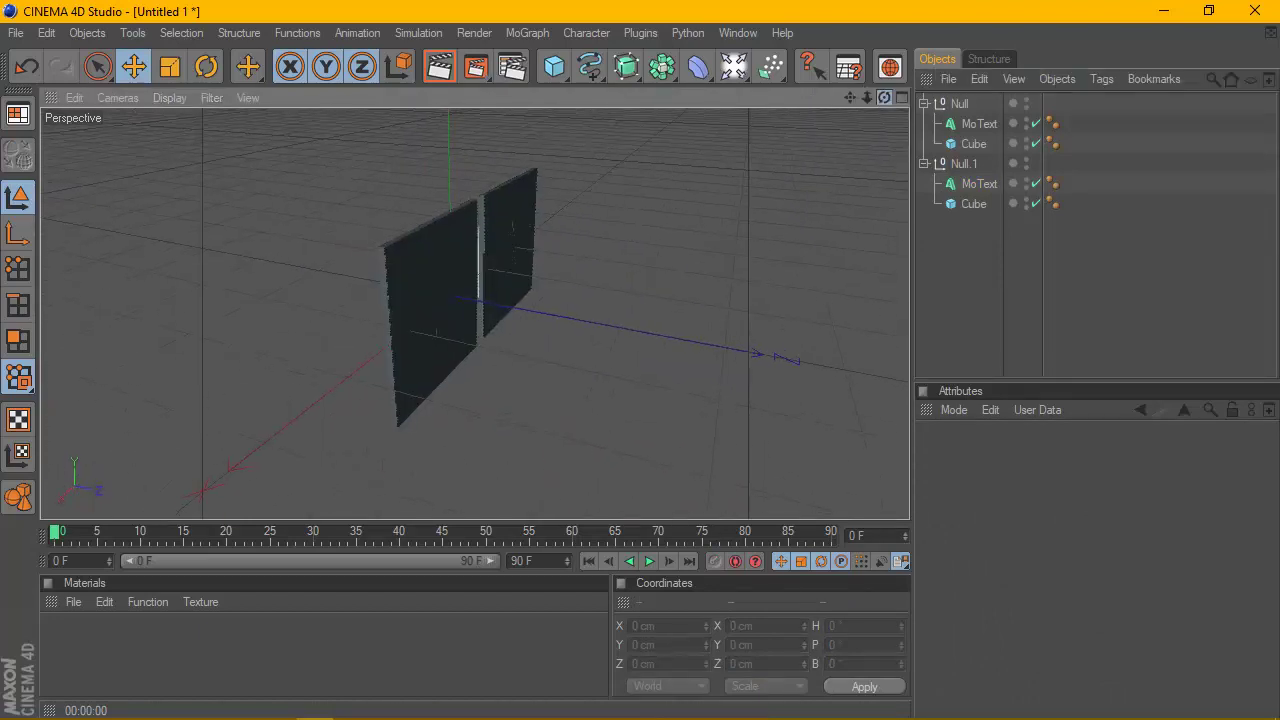
left_click_drag(884, 97, 860, 100)
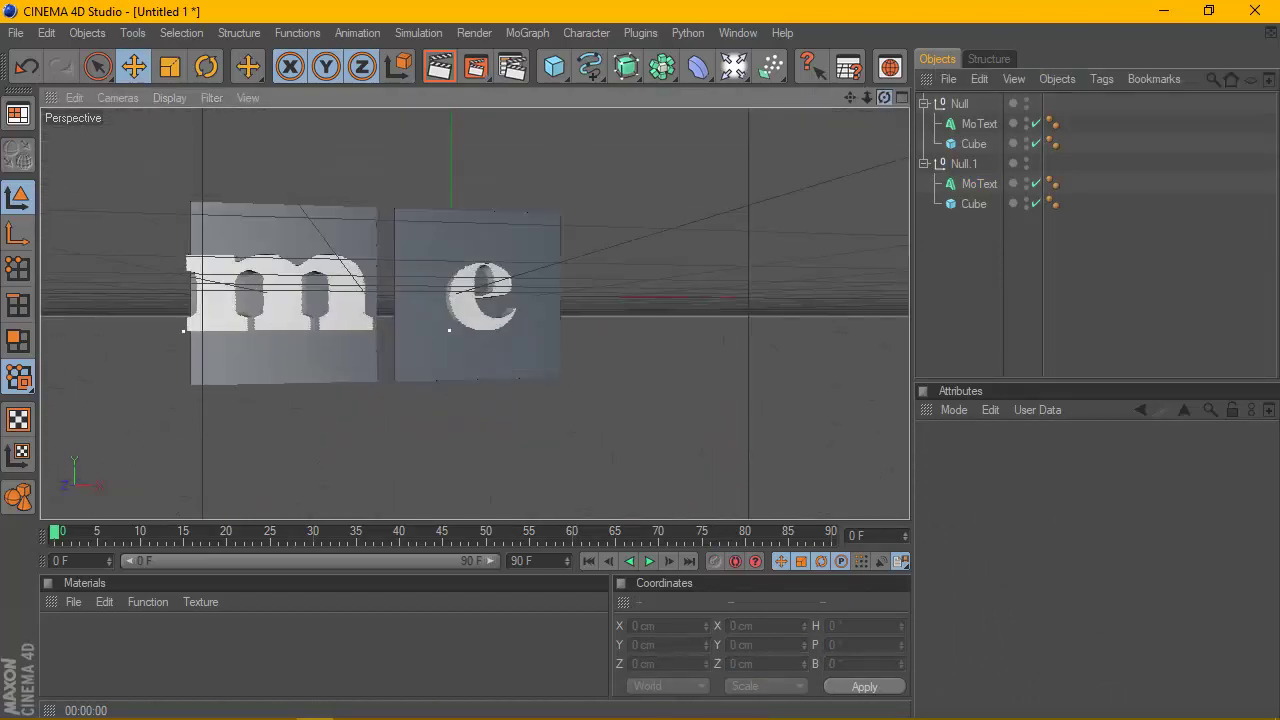
Nudge the m to X −91.041 cm, collapse both Null groups and select Null.1.
left_click(972, 124)
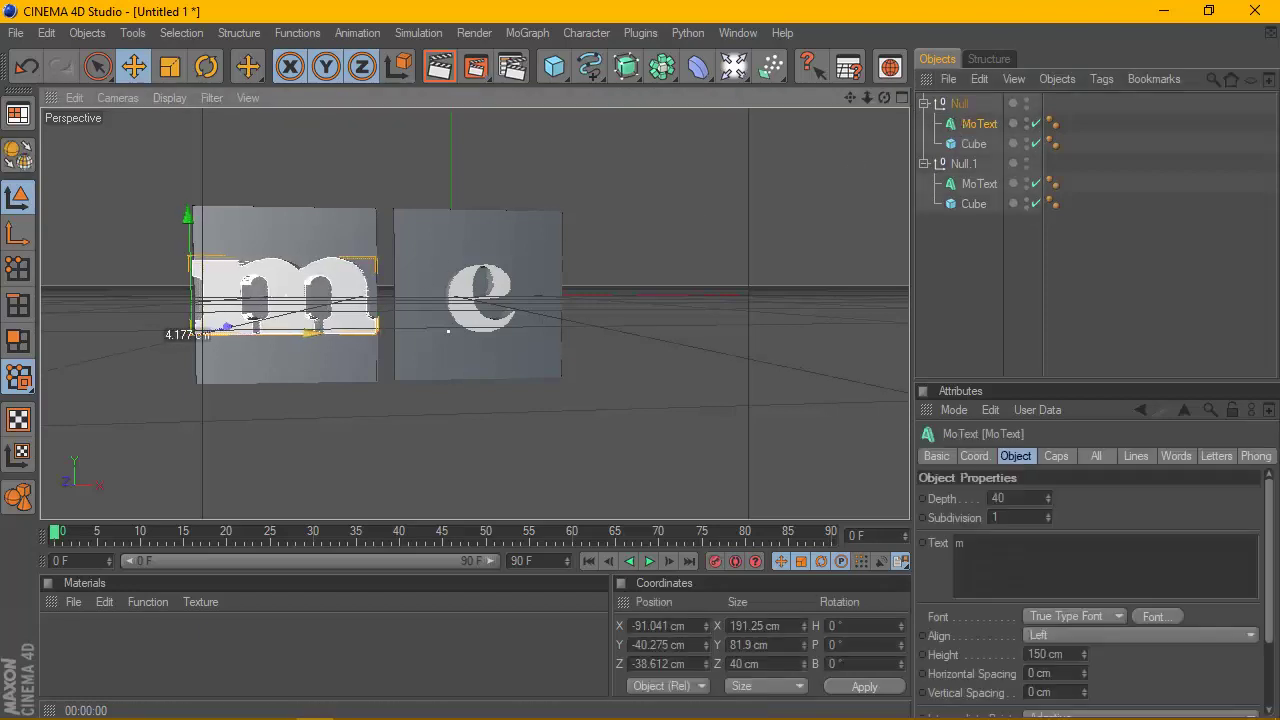
left_click_drag(327, 323, 465, 162, "alt")
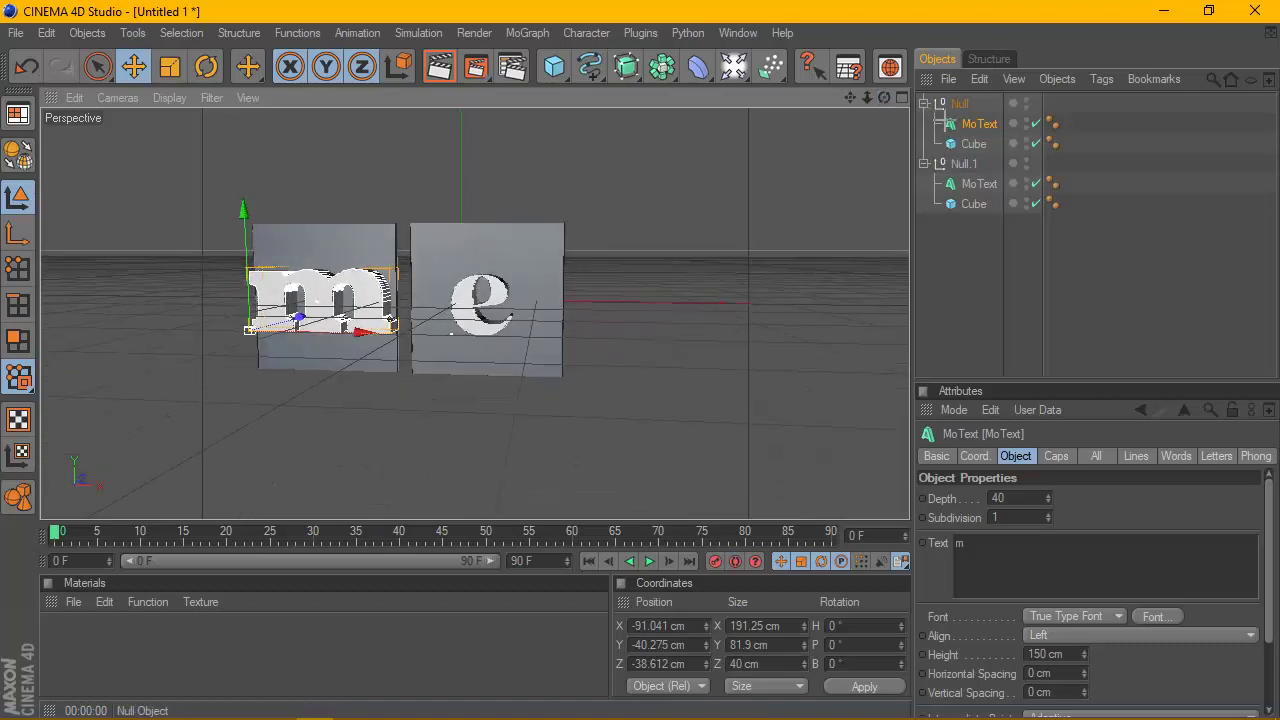
left_click(925, 145)
left_click(923, 163)
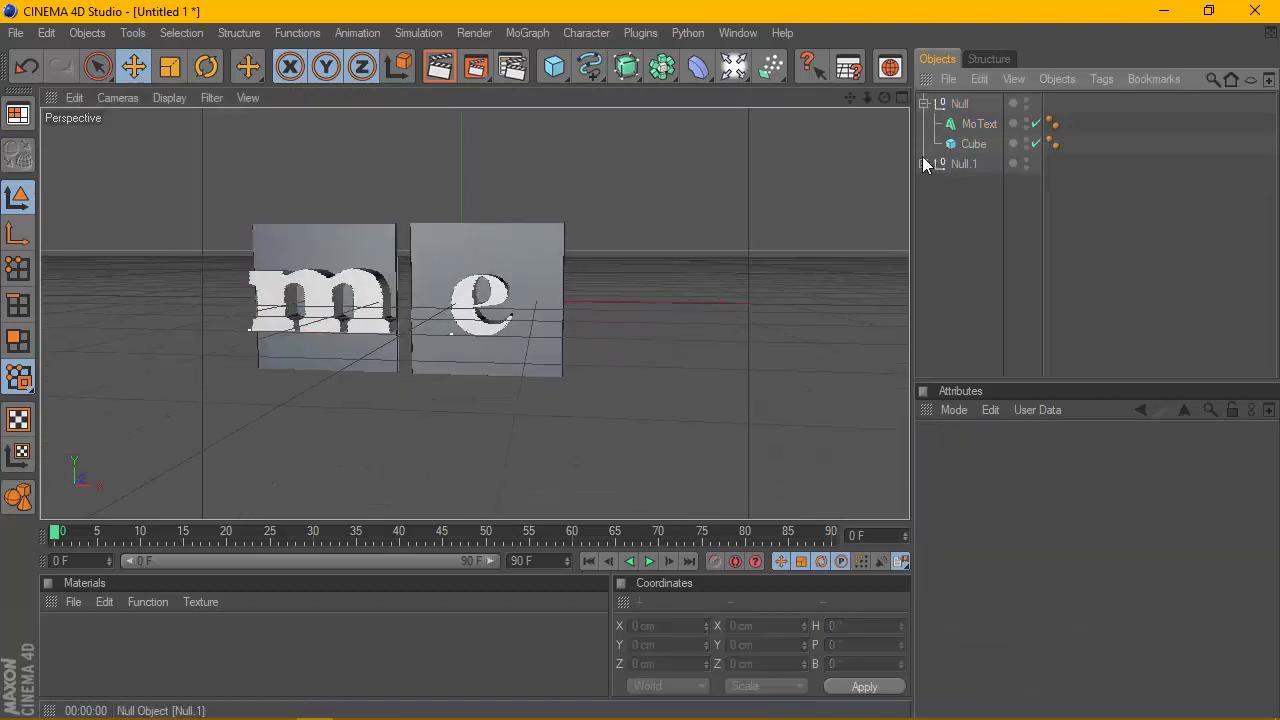
left_click(924, 104)
left_click(960, 123)
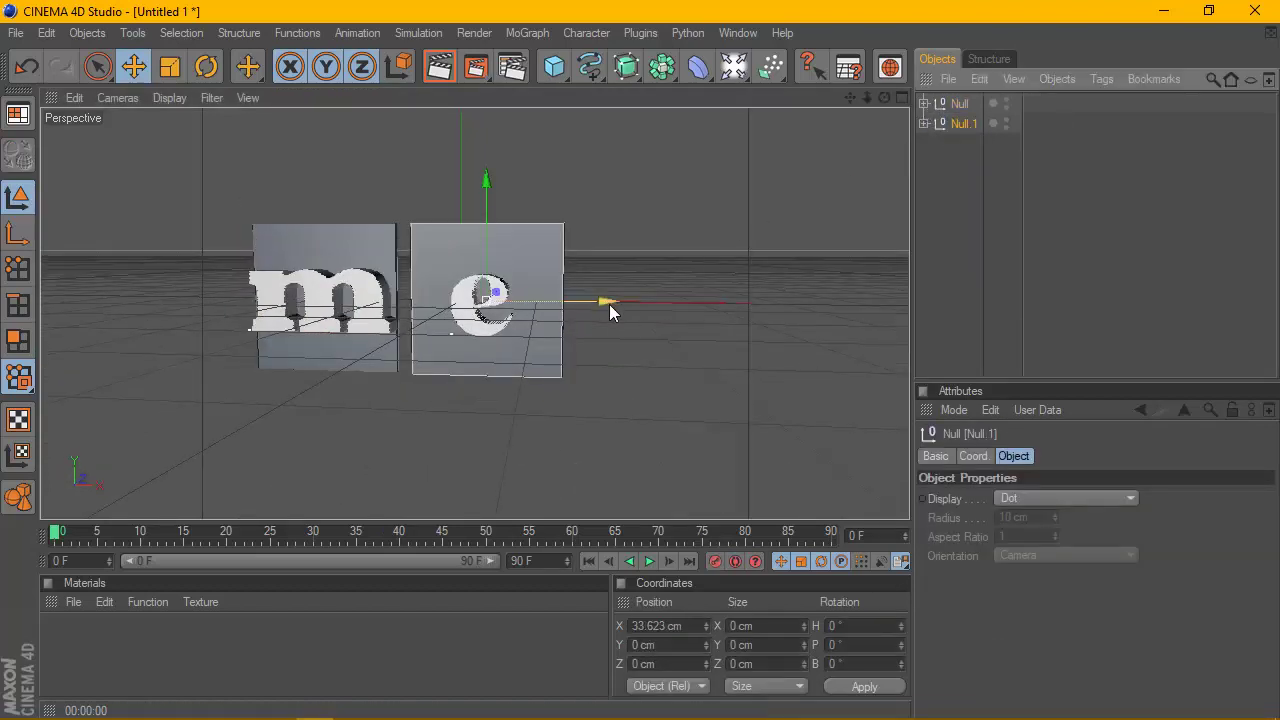
Slide the e tile left and adjust its depth in the maximized side view.
left_click_drag(609, 304, 594, 301)
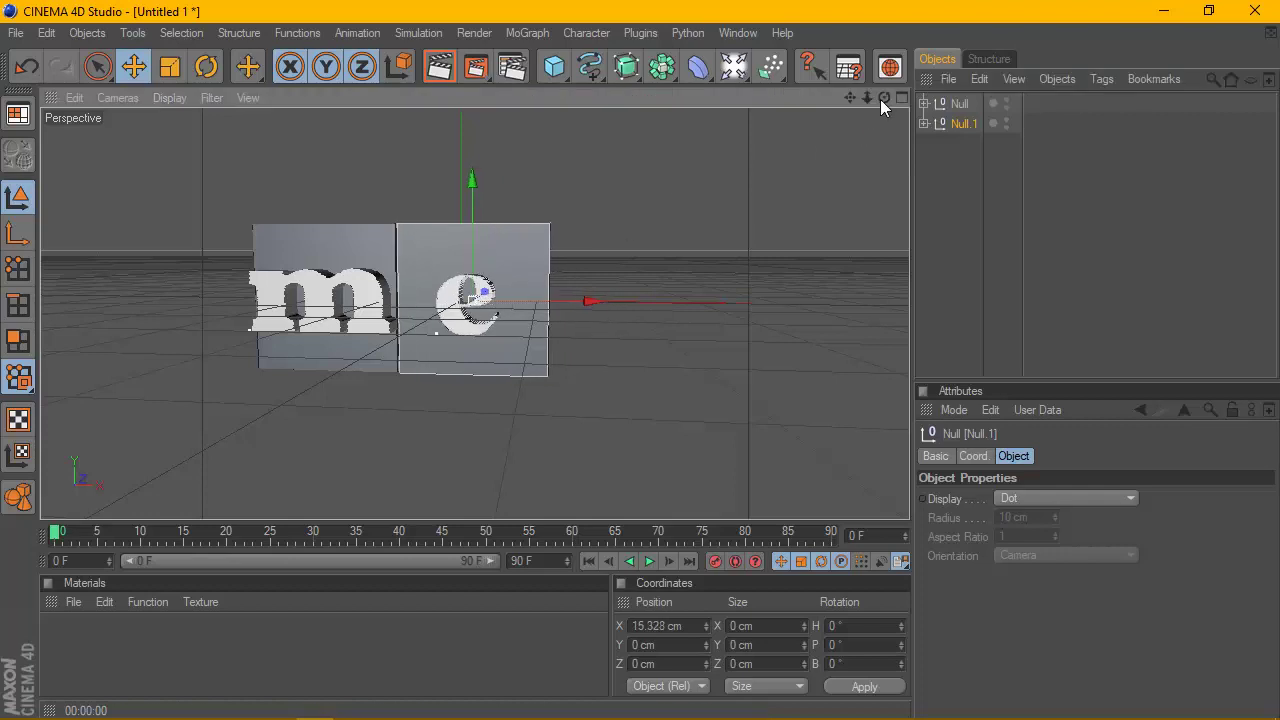
left_click_drag(884, 97, 820, 100)
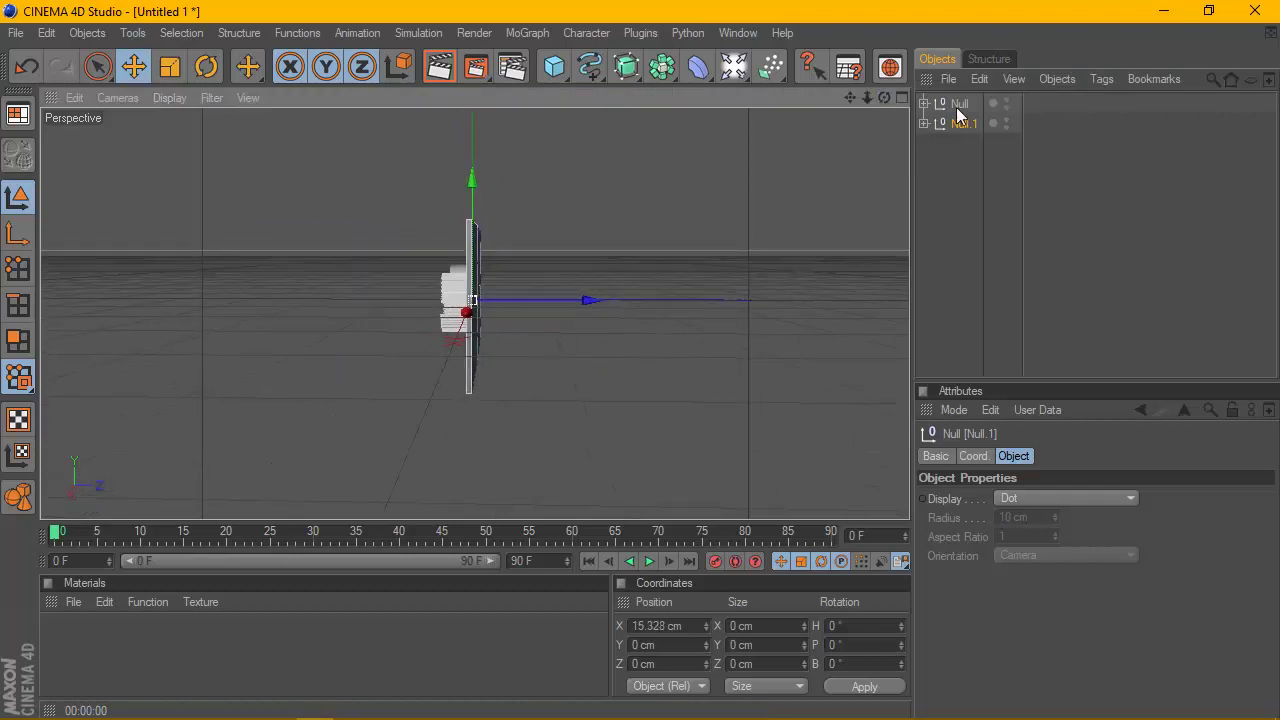
left_click(904, 98)
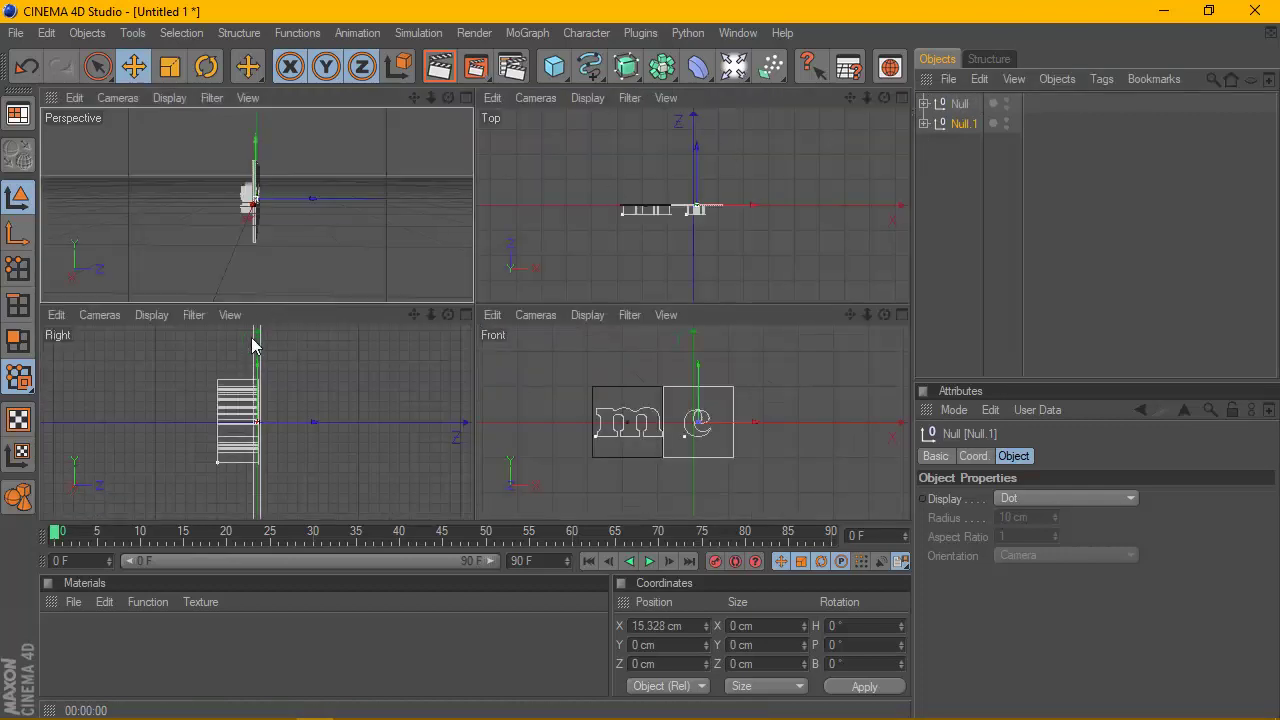
left_click(465, 314)
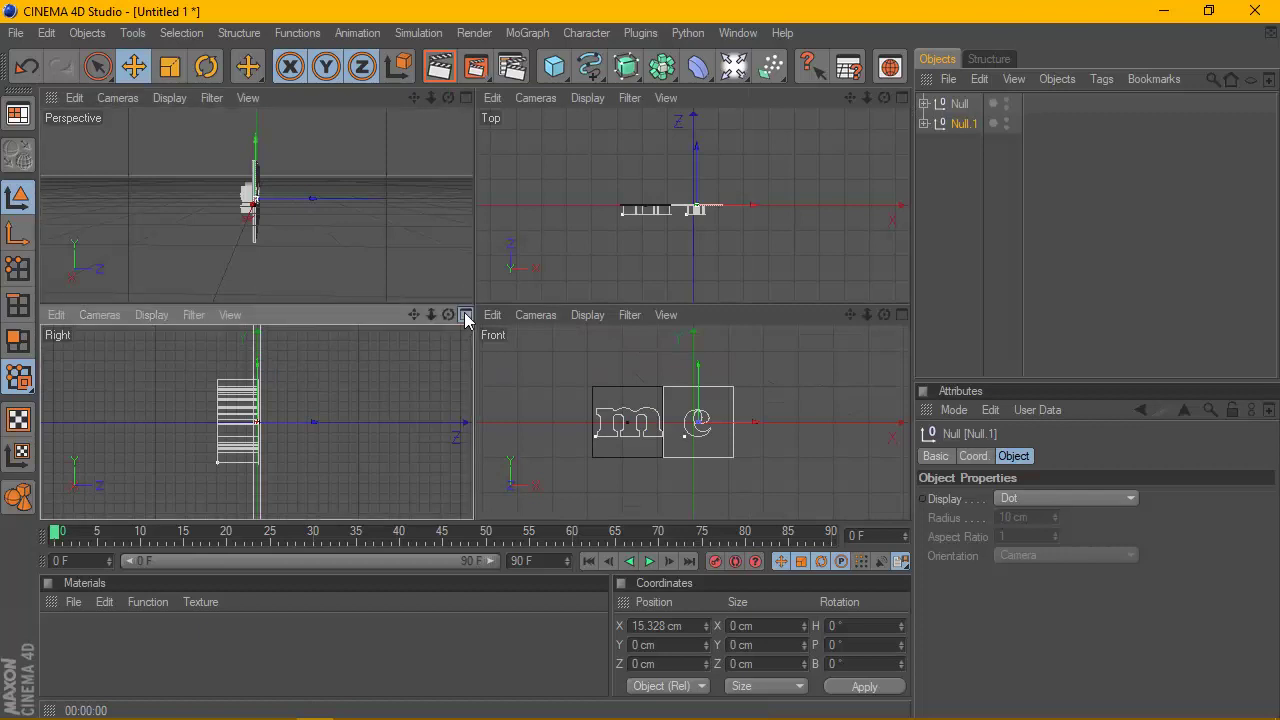
left_click_drag(538, 313, 552, 313)
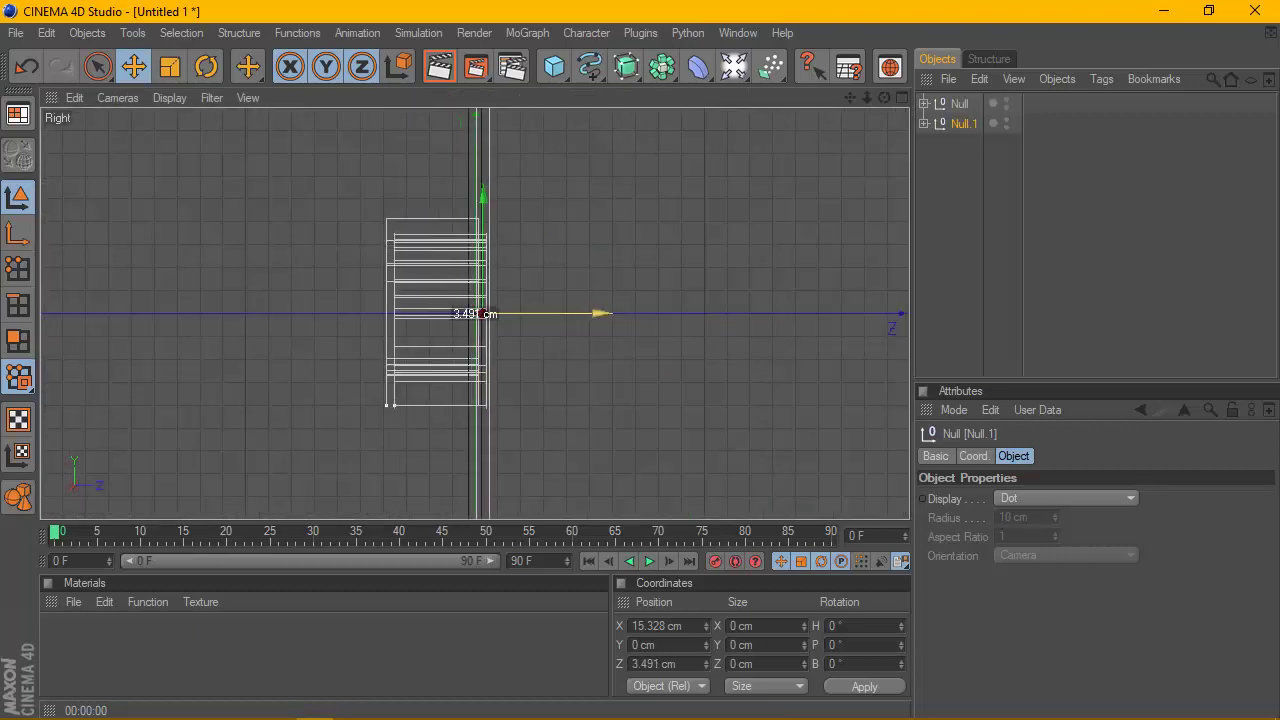
left_click(900, 97)
Move the e tile flush against the m at X −4.538, Z 8.15 cm and render a preview.
left_click(465, 97)
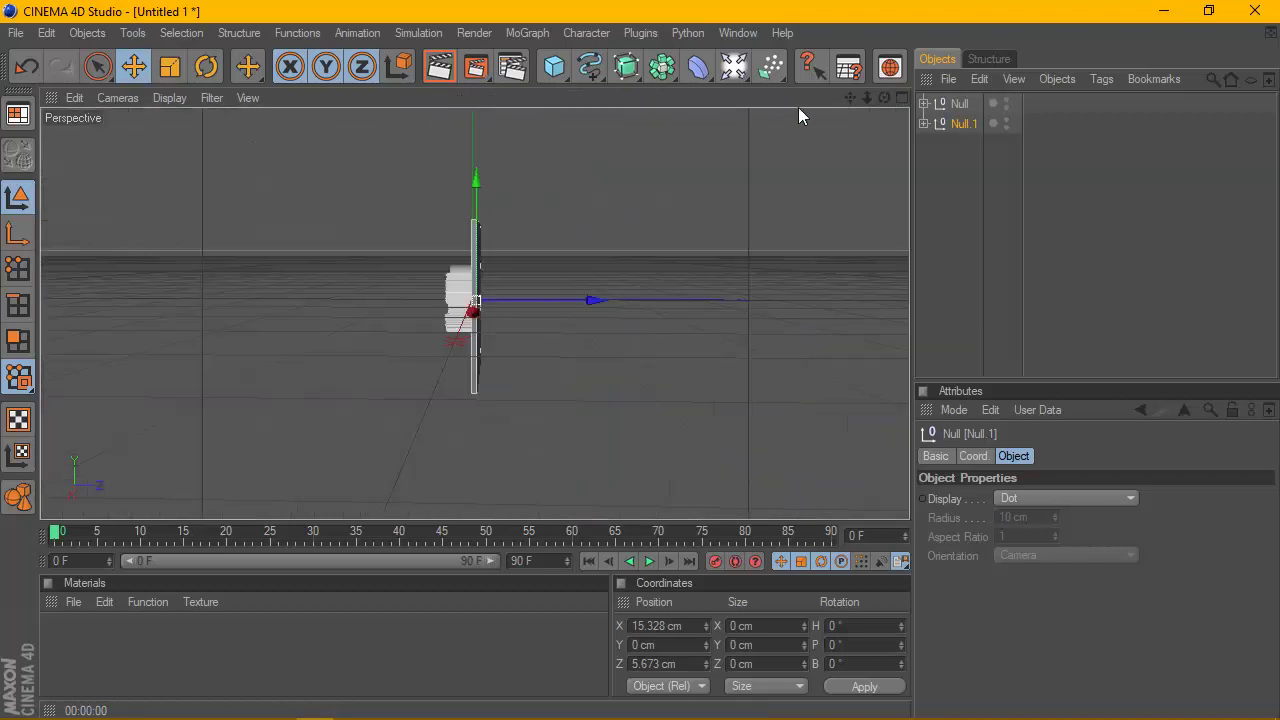
left_click_drag(884, 97, 884, 97)
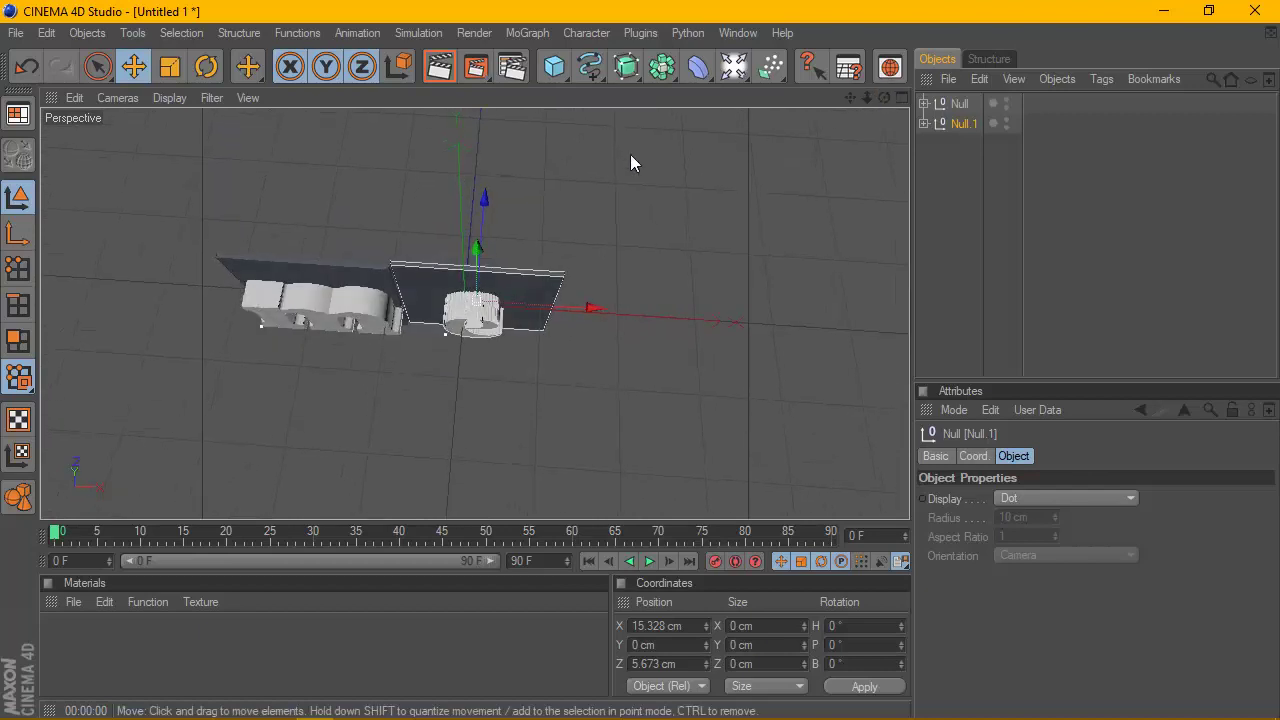
left_click_drag(491, 204, 565, 306)
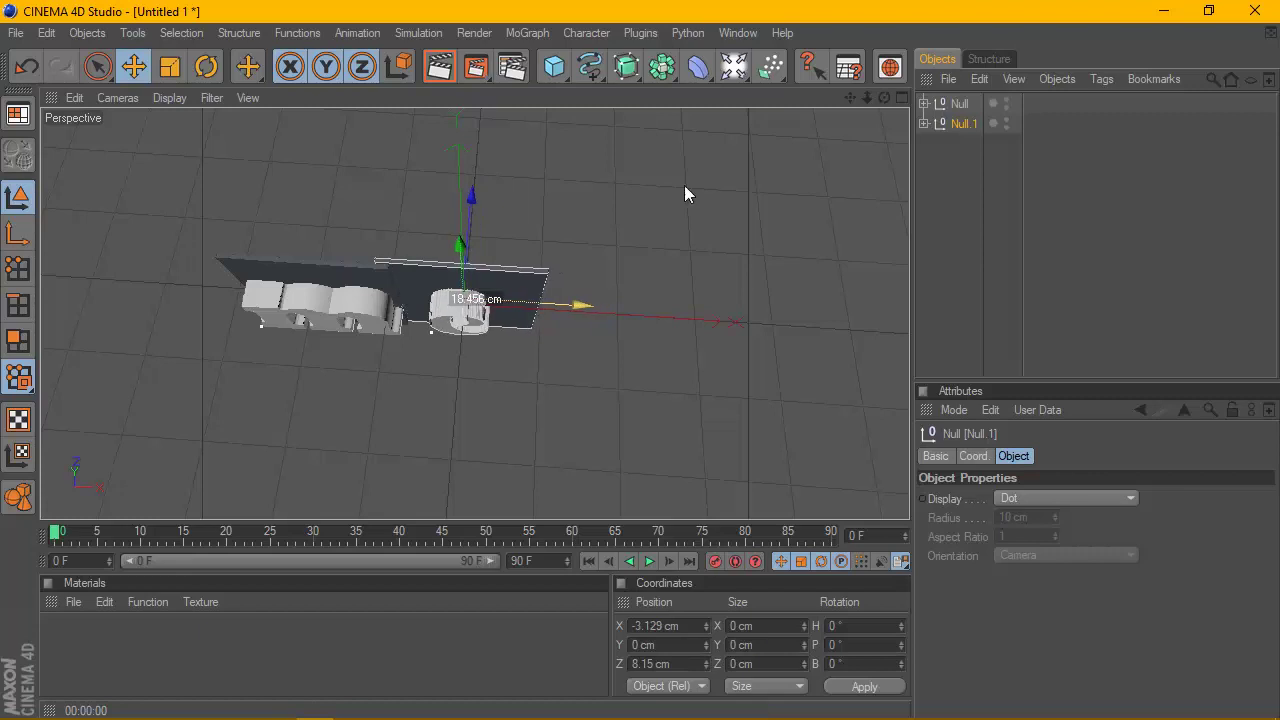
left_click_drag(884, 97, 522, 141)
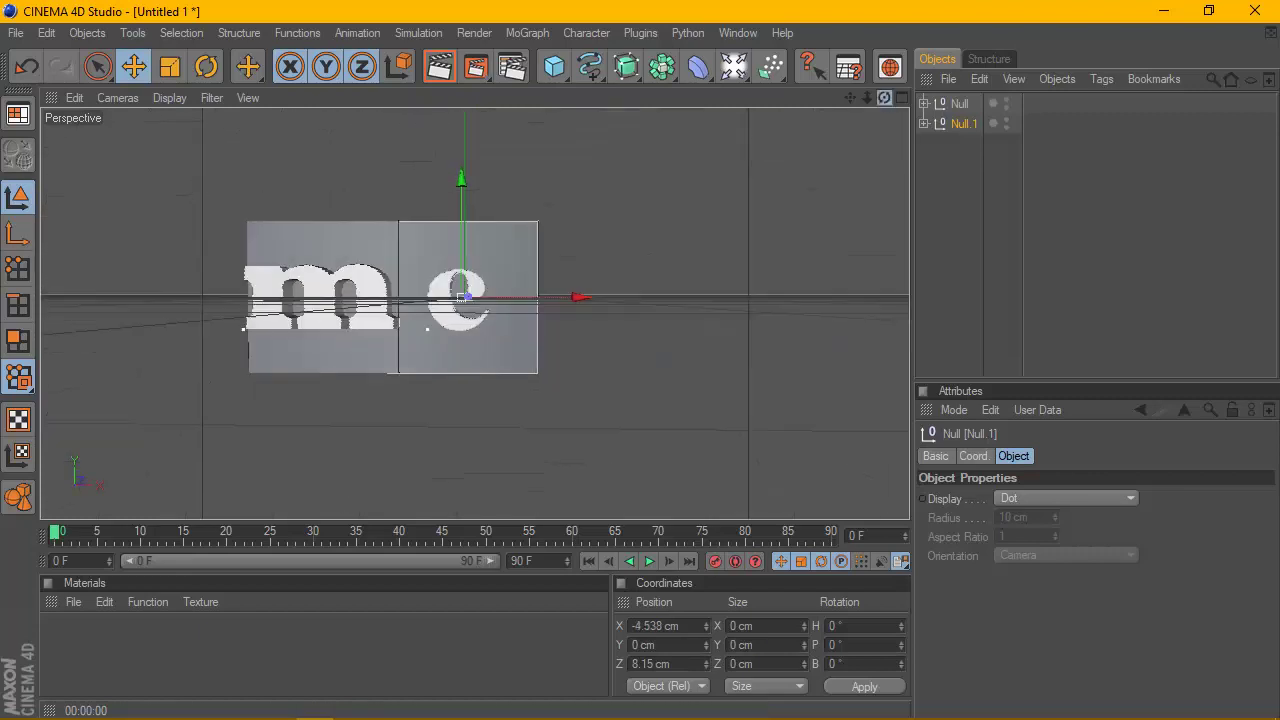
left_click(455, 75)
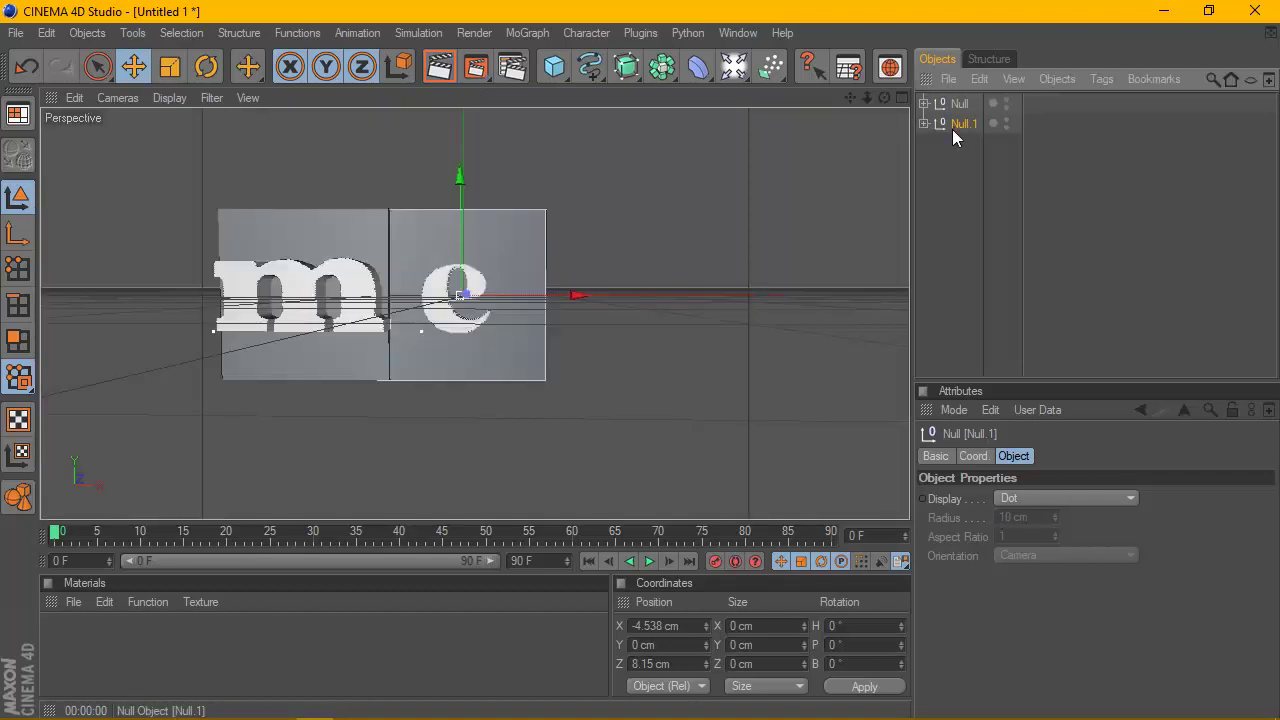
Copy-paste the e tile group as Null.2 and place it right of the e at X 179.782 cm.
key("ctrl+c")
key("ctrl+v")
left_click_drag(575, 299, 726, 298)
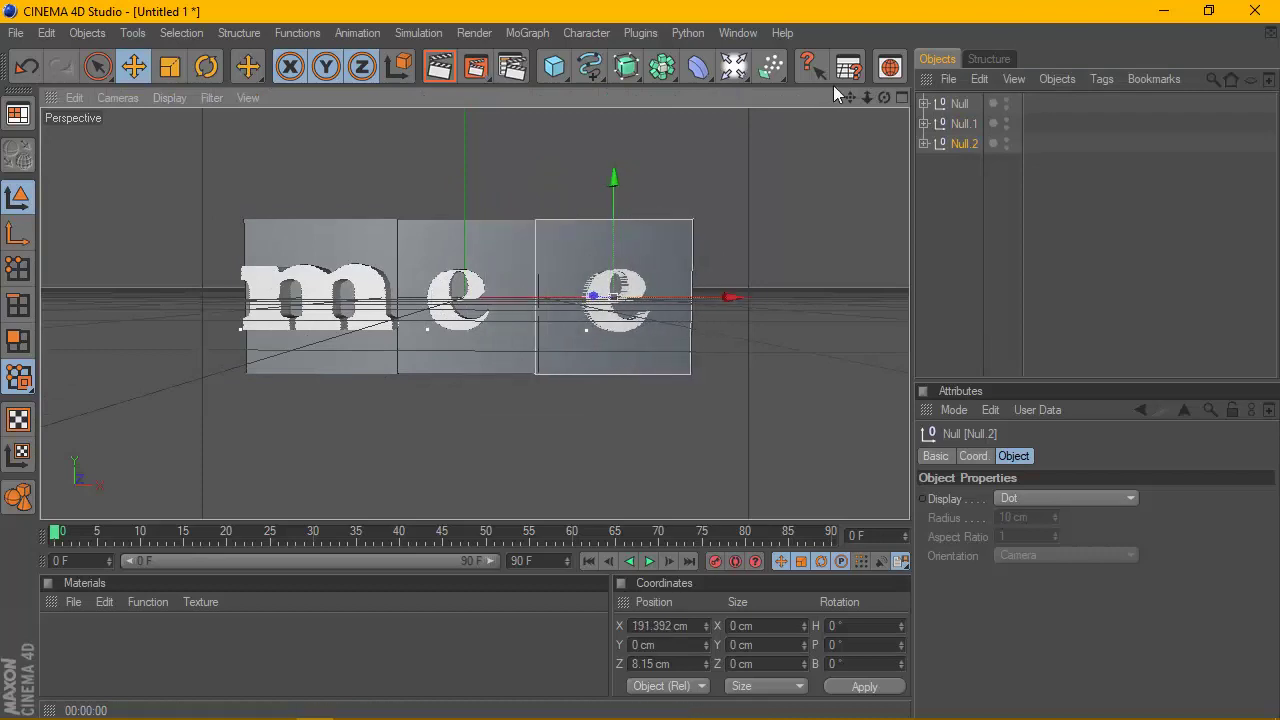
left_click_drag(884, 97, 884, 160)
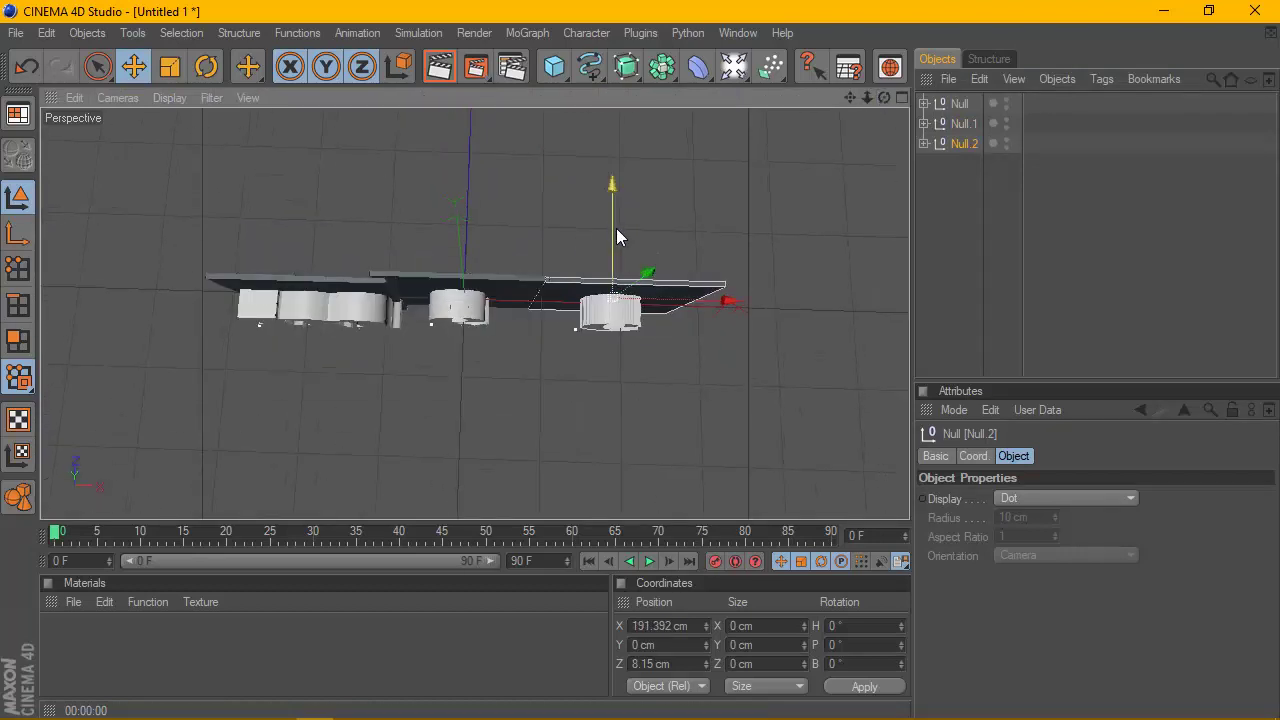
left_click_drag(616, 228, 617, 234)
left_click_drag(884, 97, 884, 40)
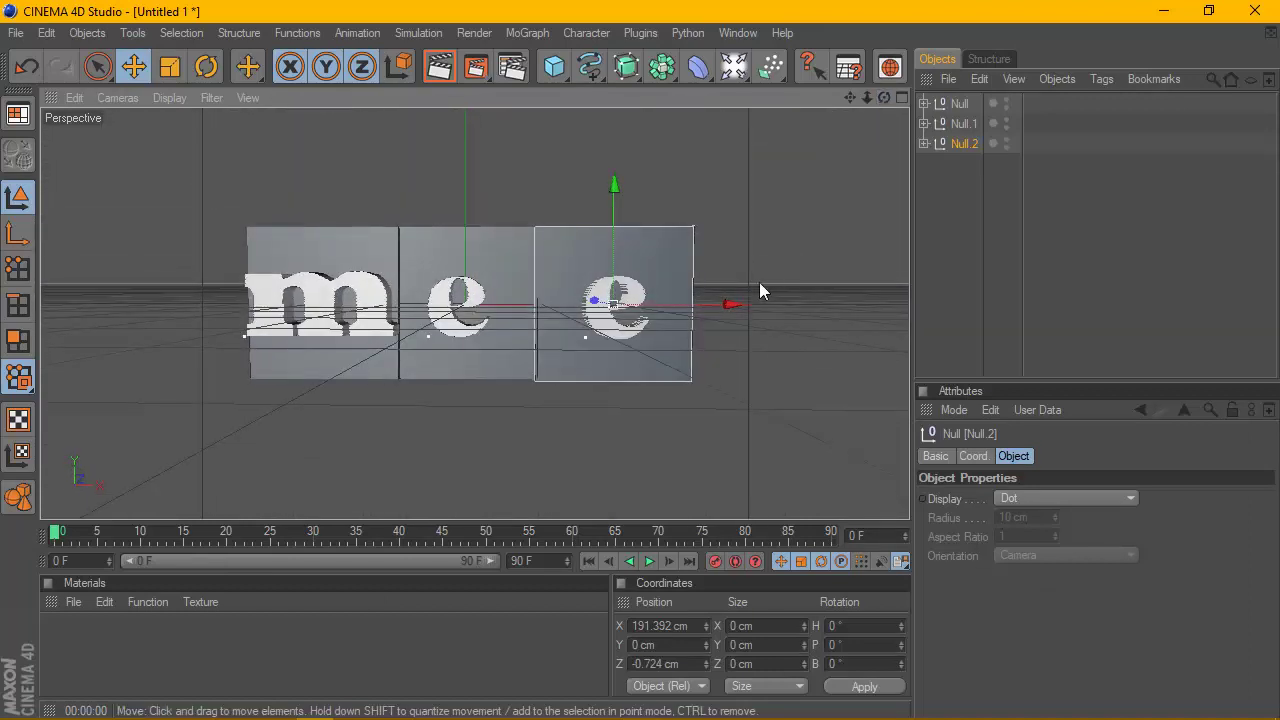
left_click_drag(733, 304, 723, 304)
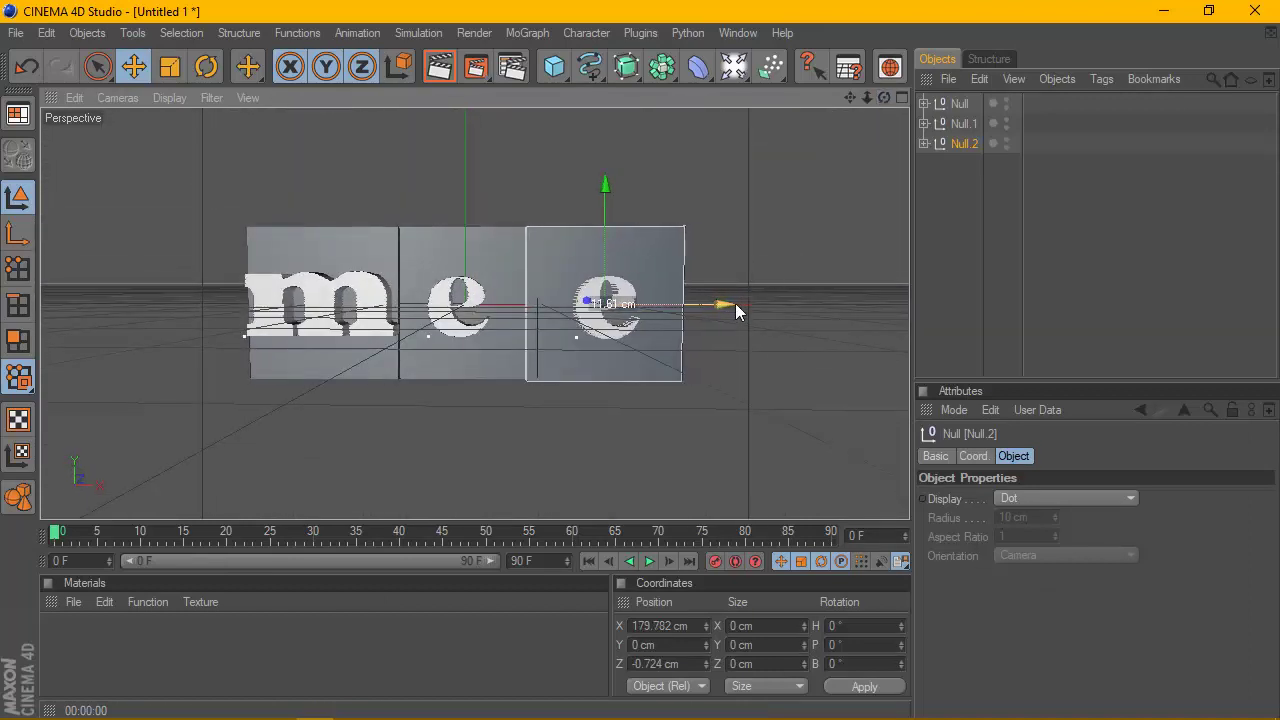
Change Null.2's MoText letter from e to r.
left_click(925, 143)
left_click(975, 163)
left_click(996, 559)
double_click(969, 555)
type("r")
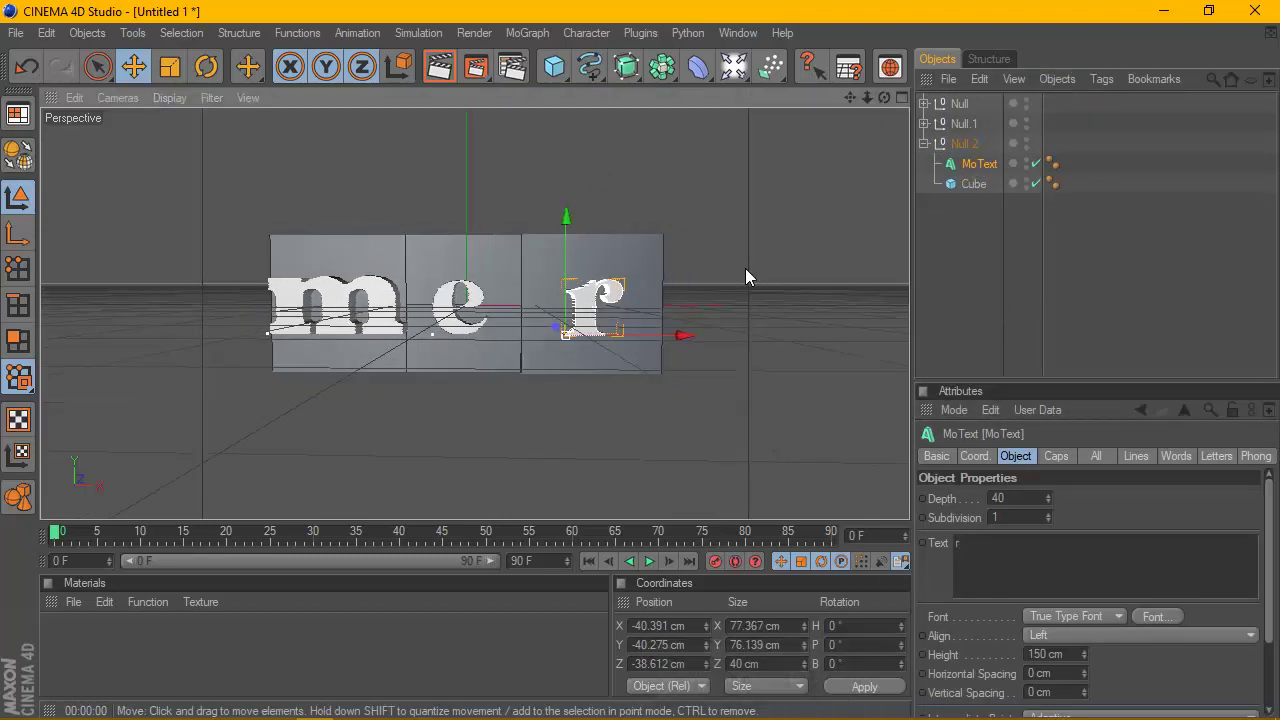
left_click(963, 143)
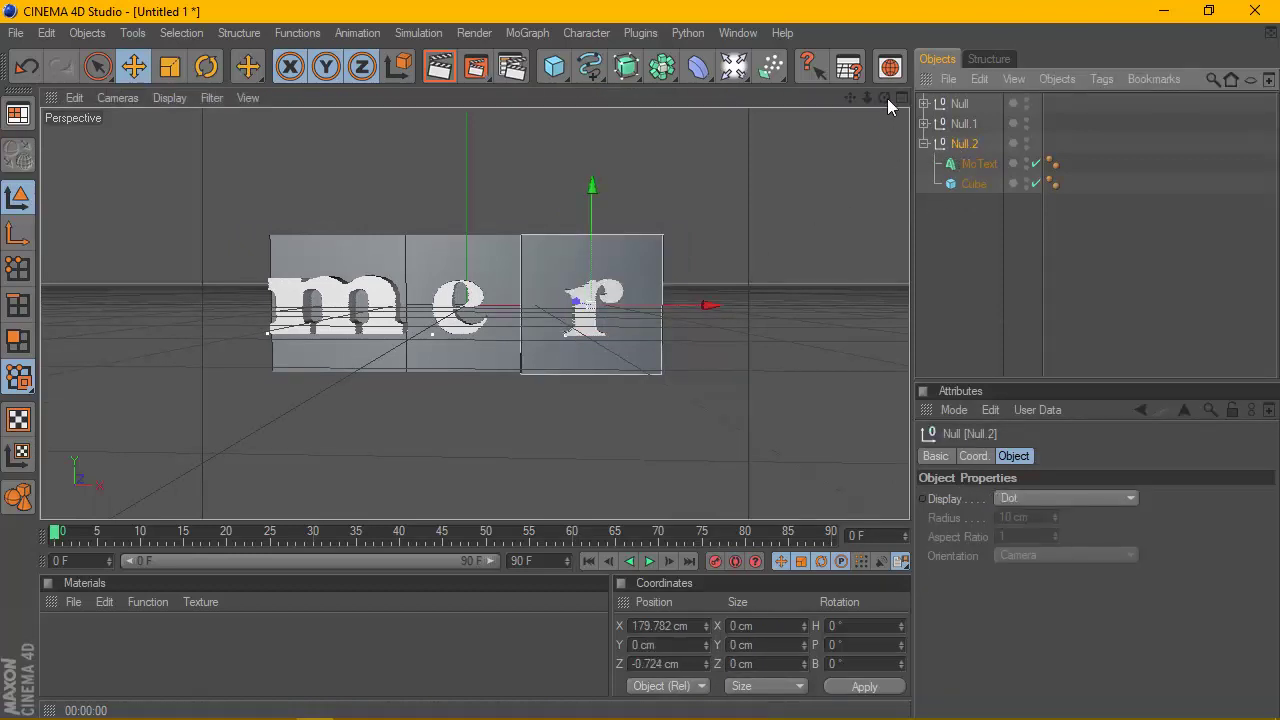
Align the r tile's depth with the other tiles at Z 2.979 cm.
mouse_move(884, 97)
left_mouse_down()
mouse_move(810, 130)
mouse_move(830, 100)
left_mouse_up()
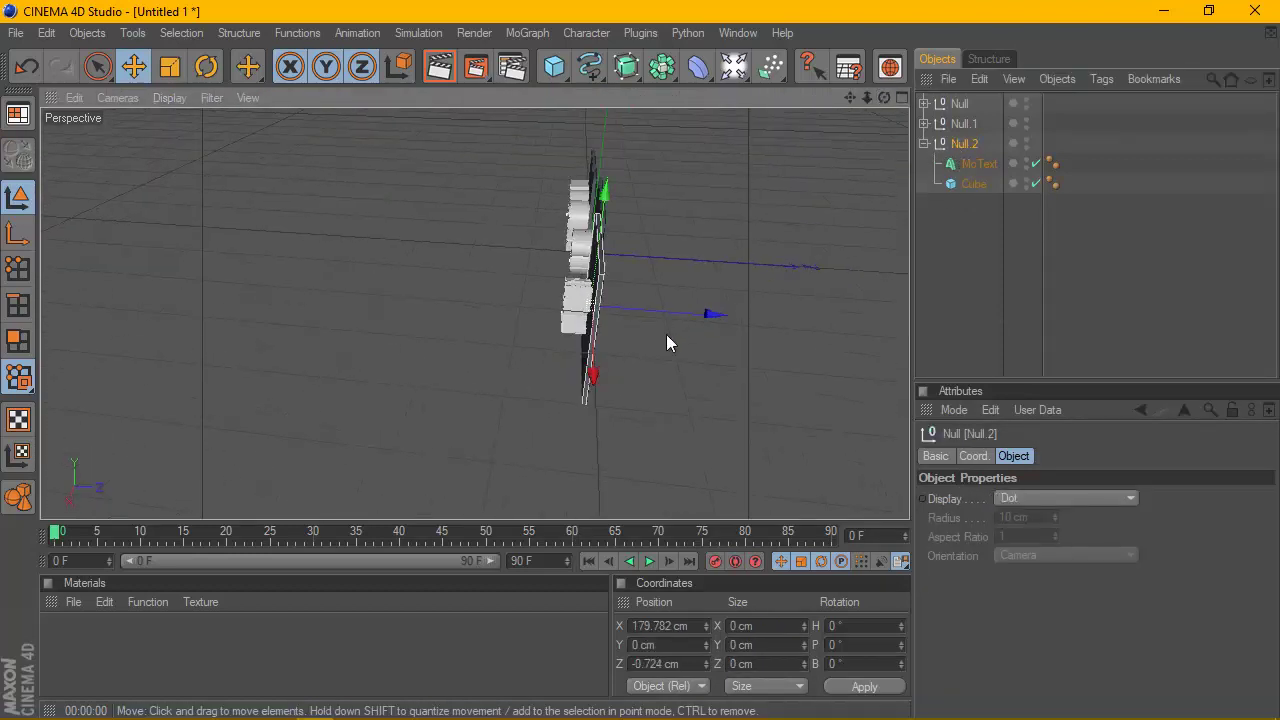
left_click_drag(709, 314, 700, 314)
left_click_drag(884, 97, 850, 118)
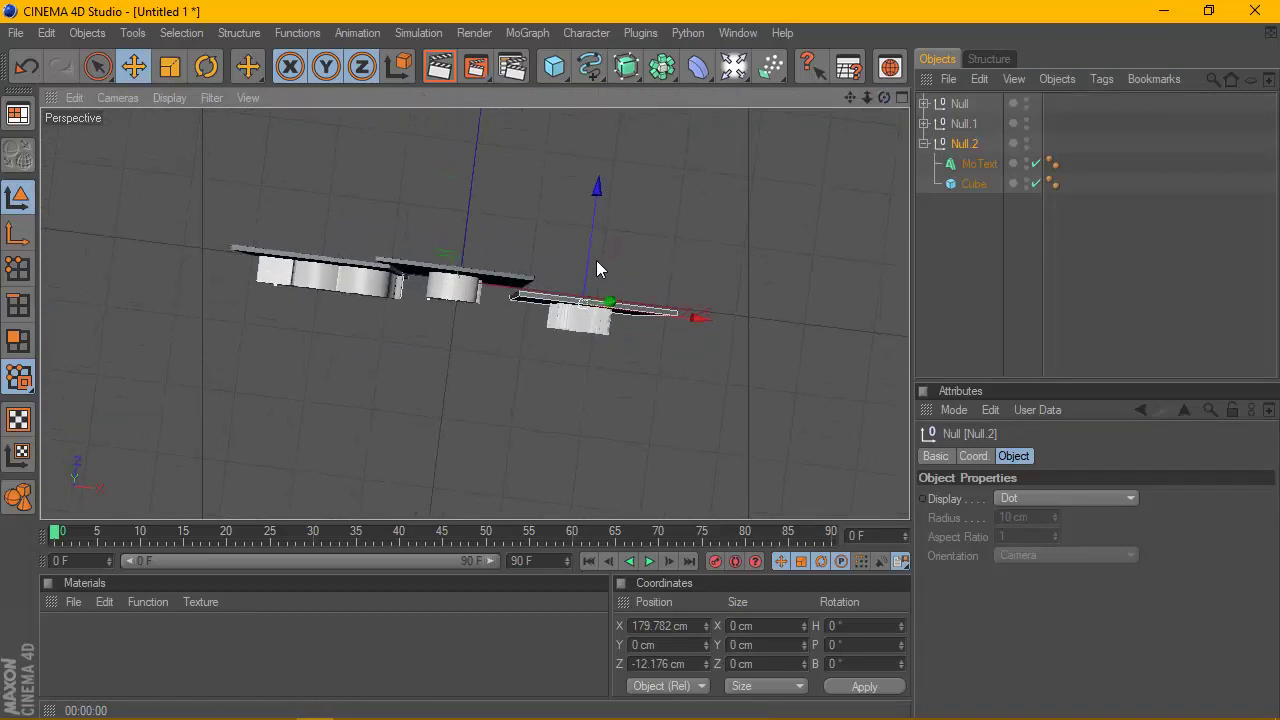
left_click_drag(596, 260, 597, 232)
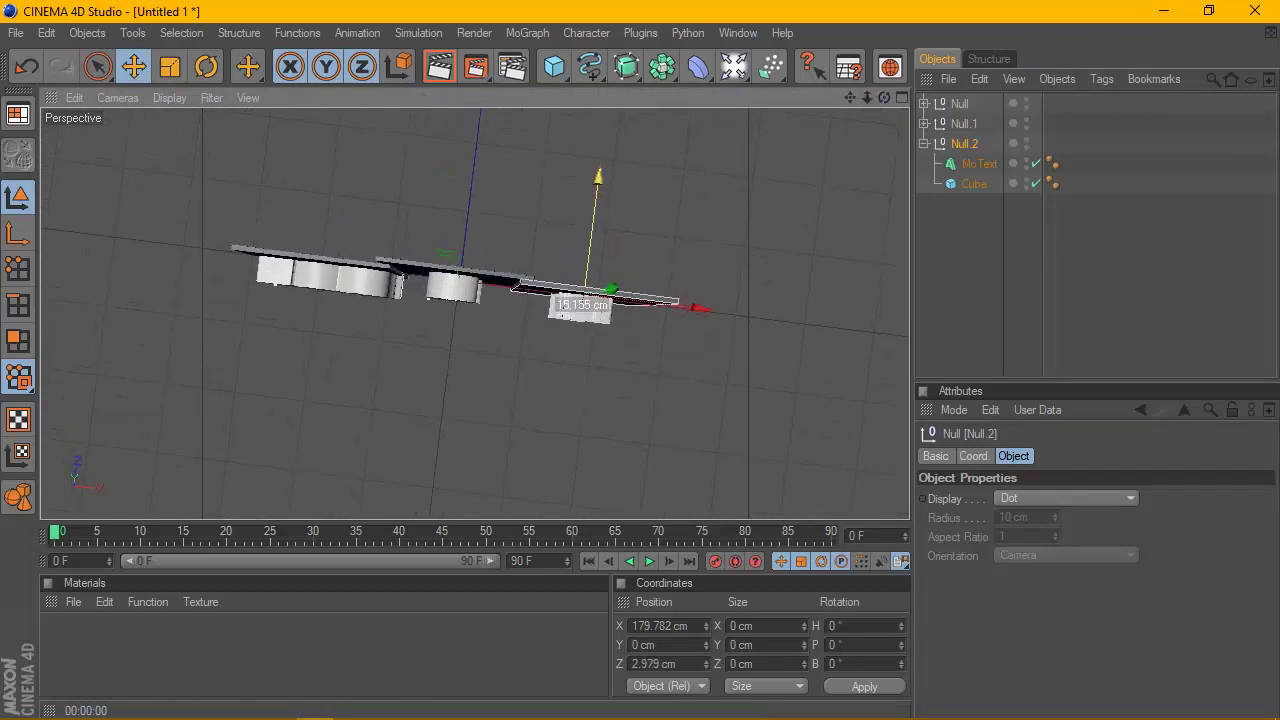
mouse_move(884, 97)
left_mouse_down()
mouse_move(872, 108)
mouse_move(878, 96)
left_mouse_up()
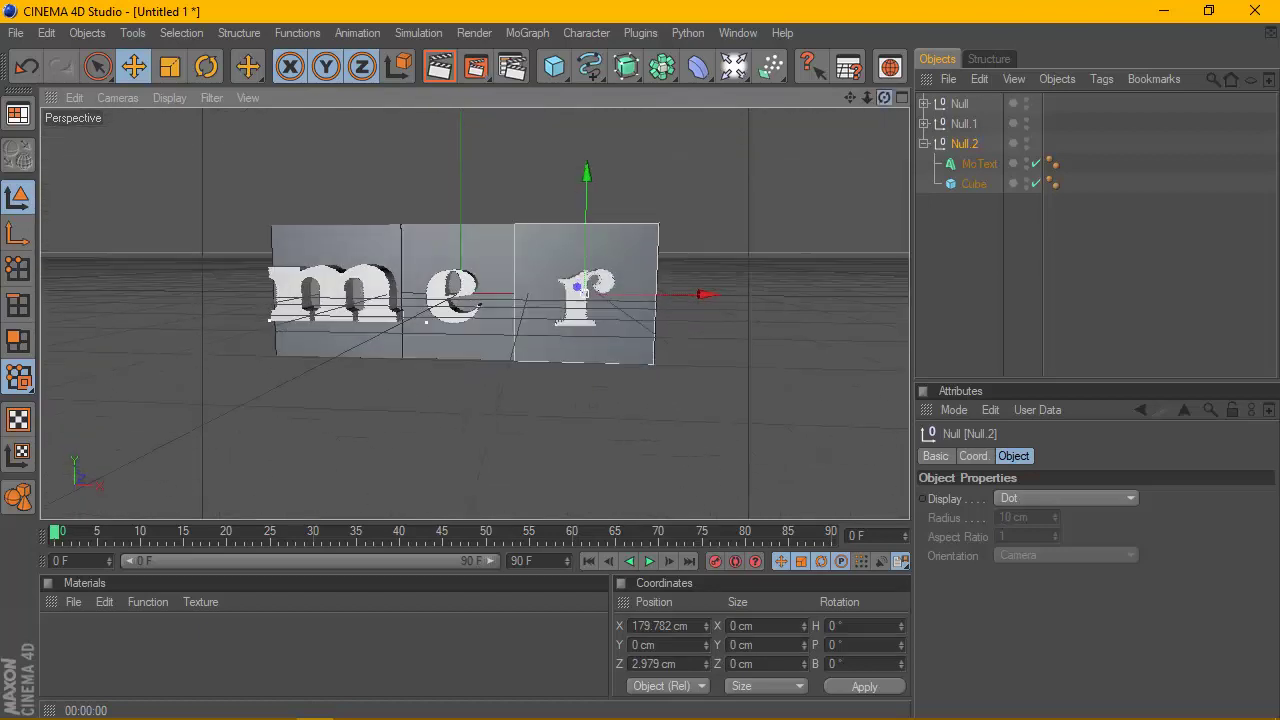
Slide the r tile left to X 158.257 cm beside the e tile.
left_click_drag(707, 293, 691, 290)
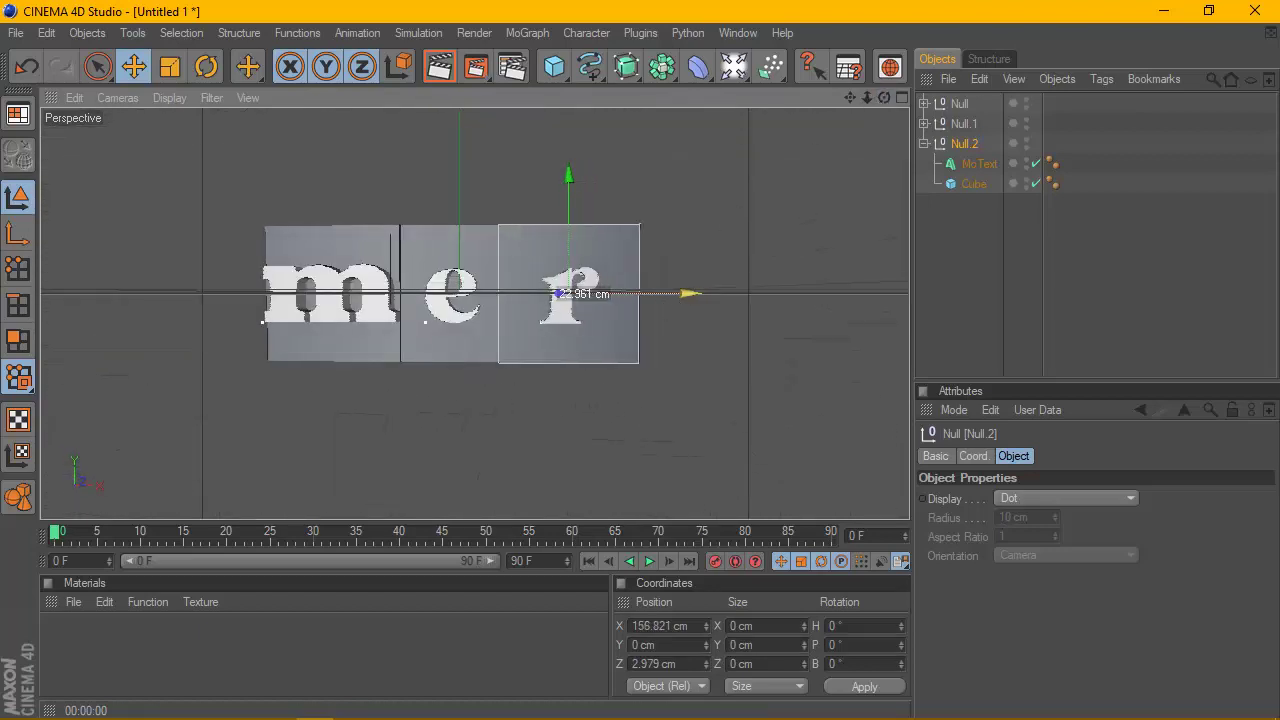
left_click(926, 140)
left_click(925, 144)
left_click(961, 144)
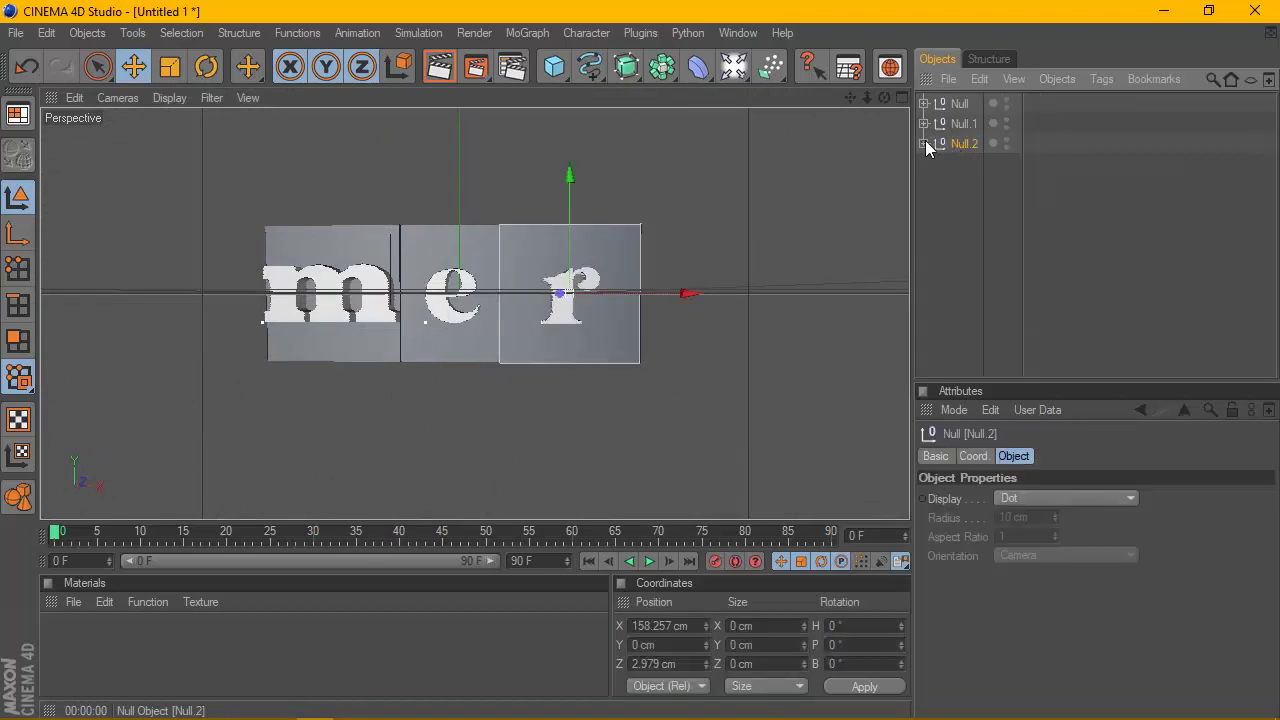
left_click(924, 143)
Undo the last change and slide the r tile group left toward the e to X 136.524 cm.
left_click(978, 164)
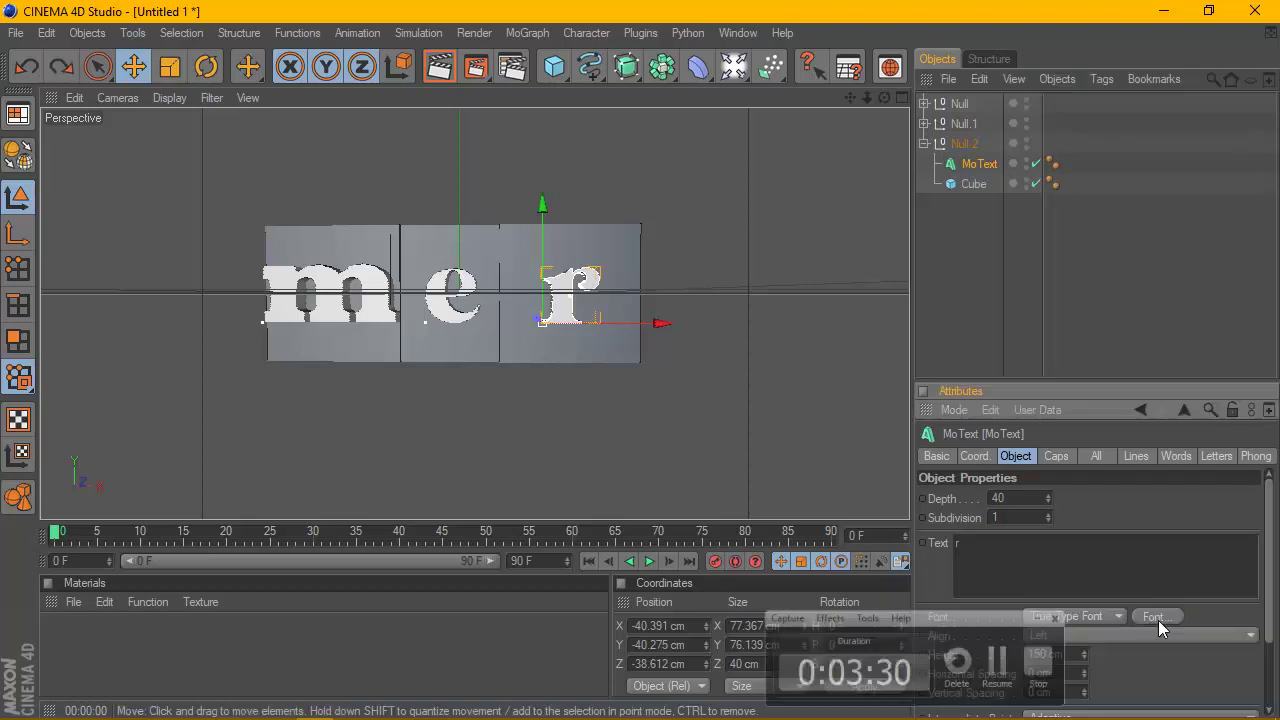
key("ctrl+z")
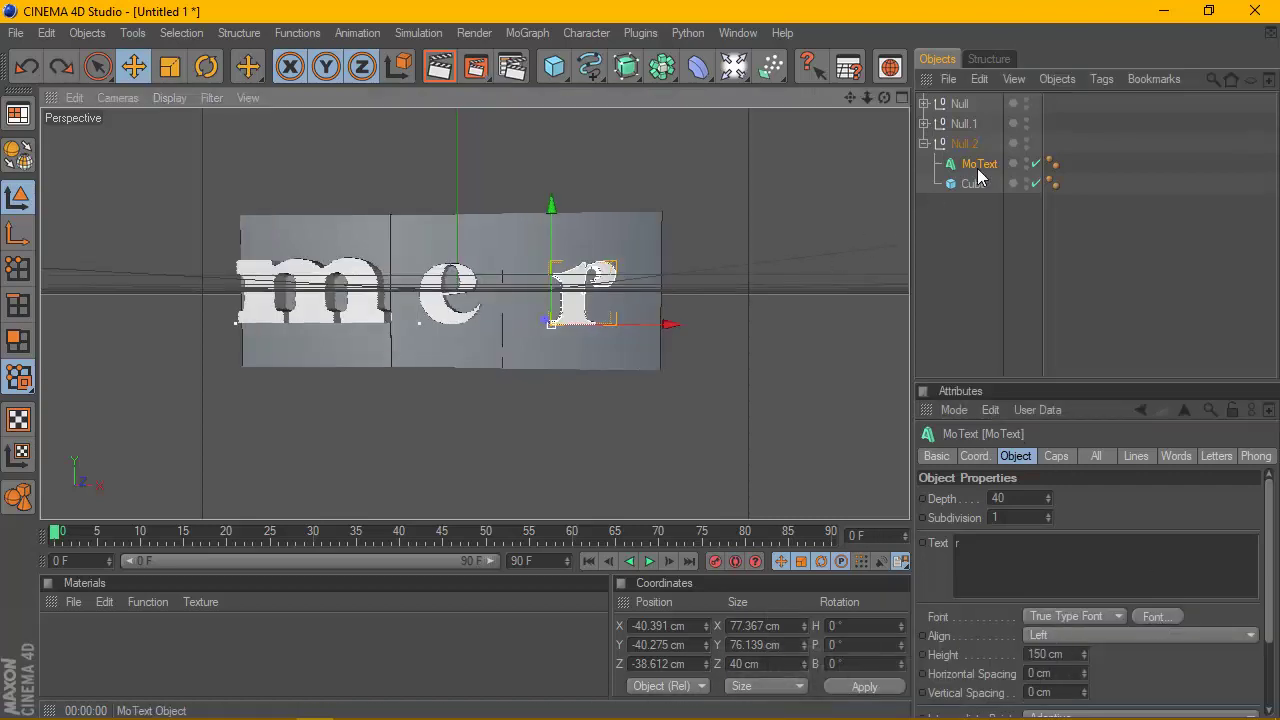
left_click(963, 144)
left_click_drag(600, 291, 561, 291)
left_click(963, 123)
left_click(437, 68)
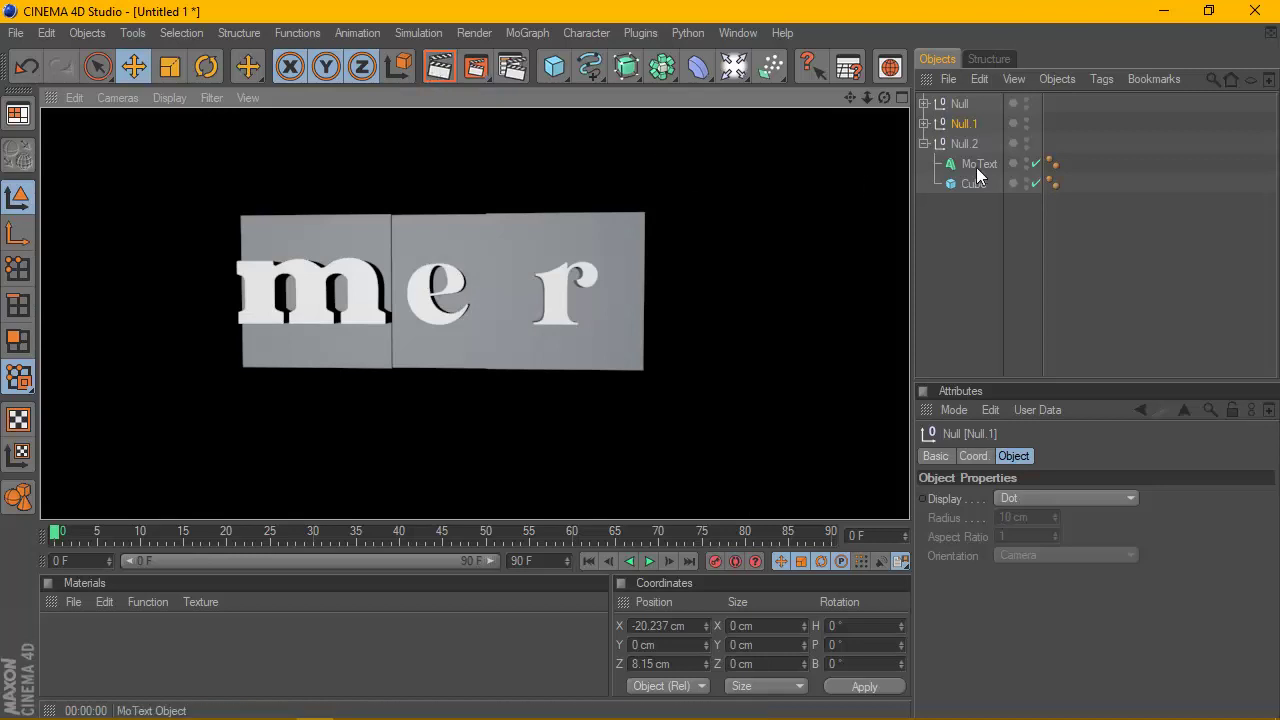
left_click(956, 146)
left_click_drag(629, 289, 648, 290)
Nudge the r letter along X on its tile to −51.006 cm and collapse Null.2.
scroll(686, 285, "down", 2)
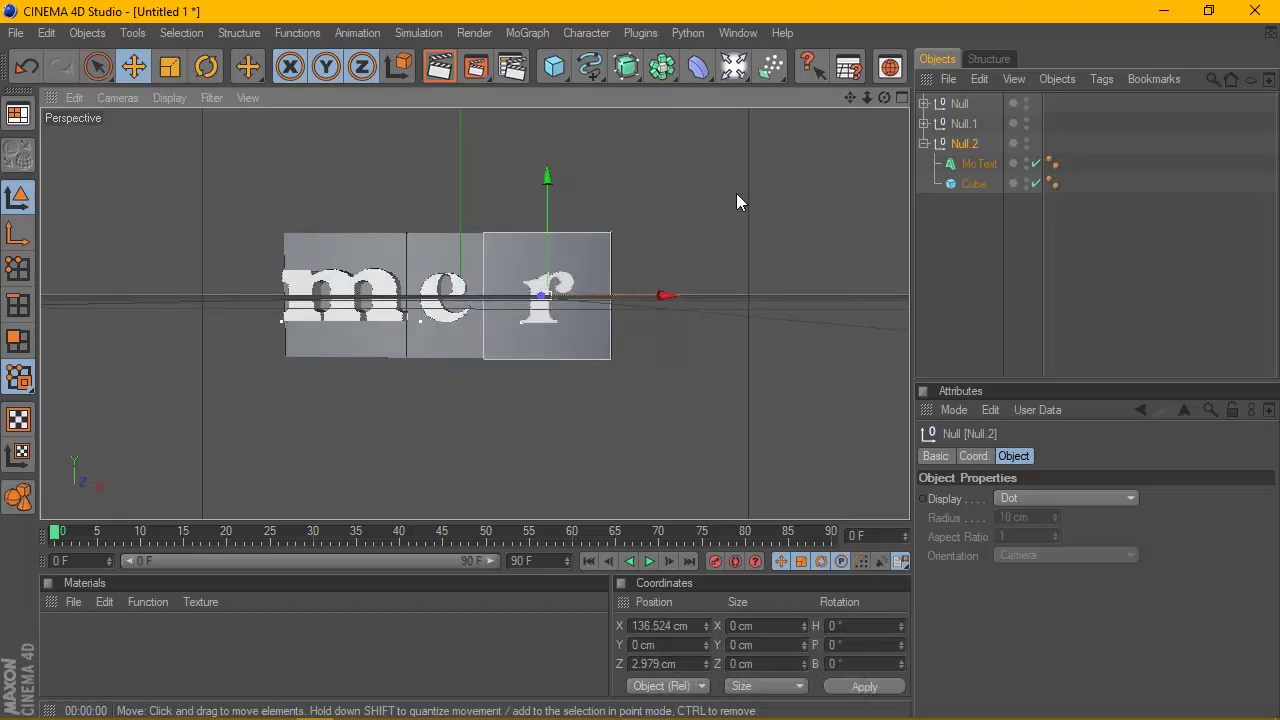
left_click(979, 163)
left_click_drag(624, 322, 646, 324)
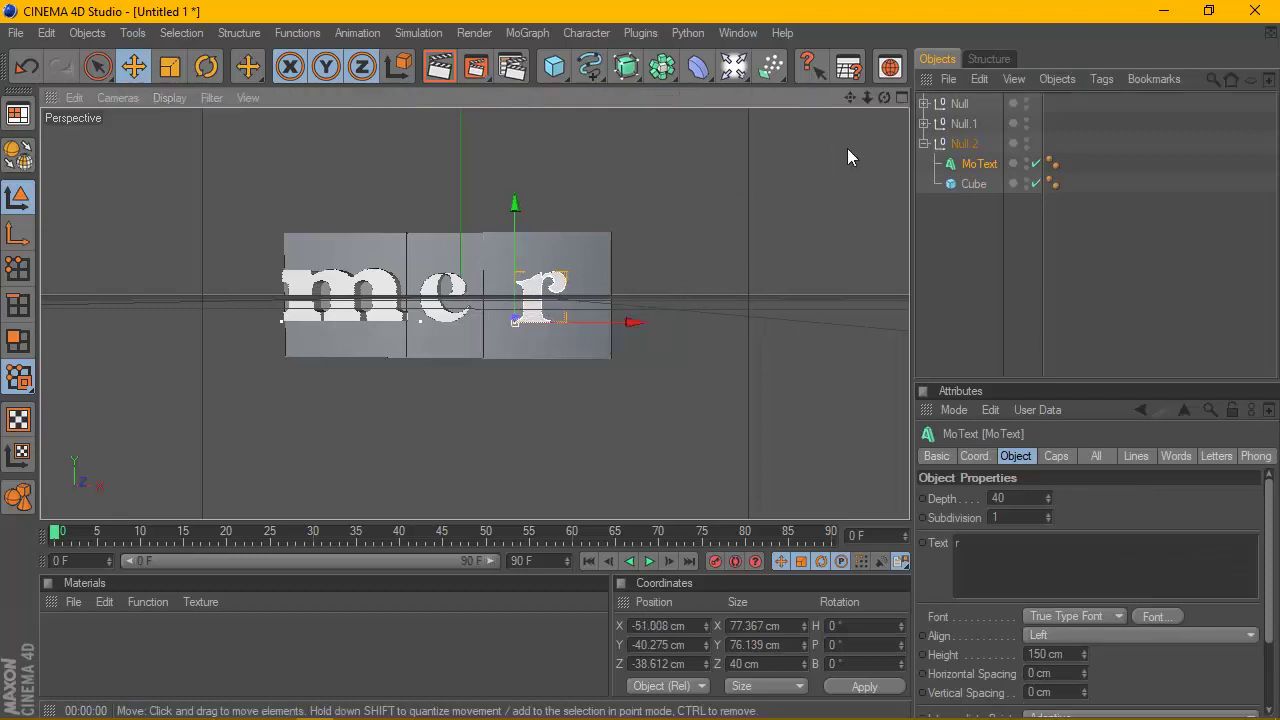
mouse_move(884, 97)
left_mouse_down()
mouse_move(900, 100)
mouse_move(884, 104)
mouse_move(884, 128)
mouse_move(947, 133)
left_mouse_up()
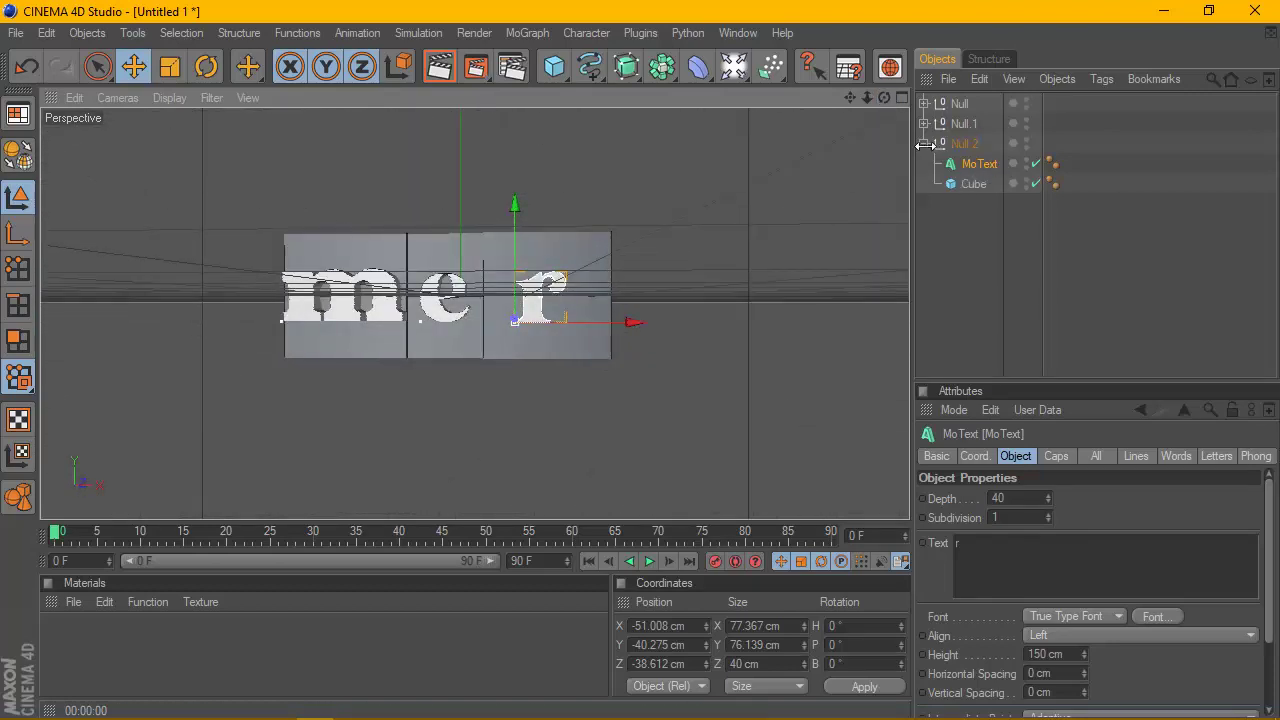
left_click(945, 145)
left_click(925, 145)
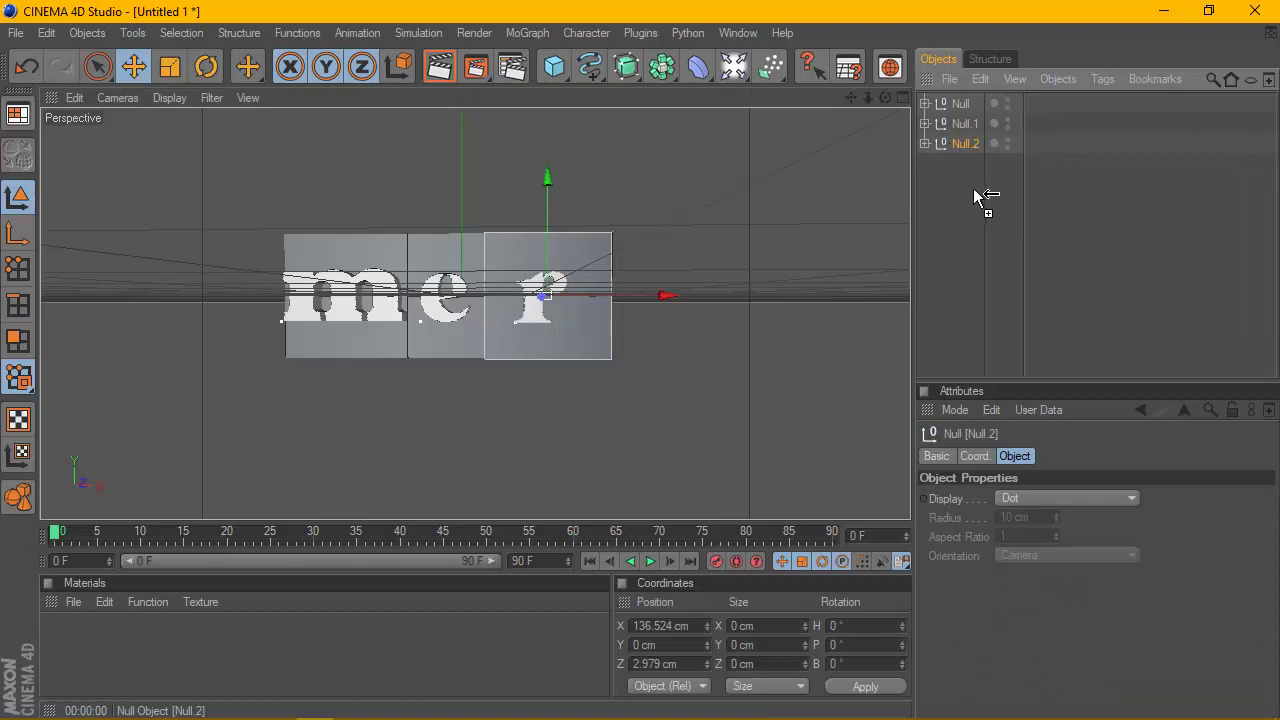
Paste a copy of the r tile group as Null.3 and place it at X 285.04 cm, Z −4.469 cm.
key("ctrl+v")
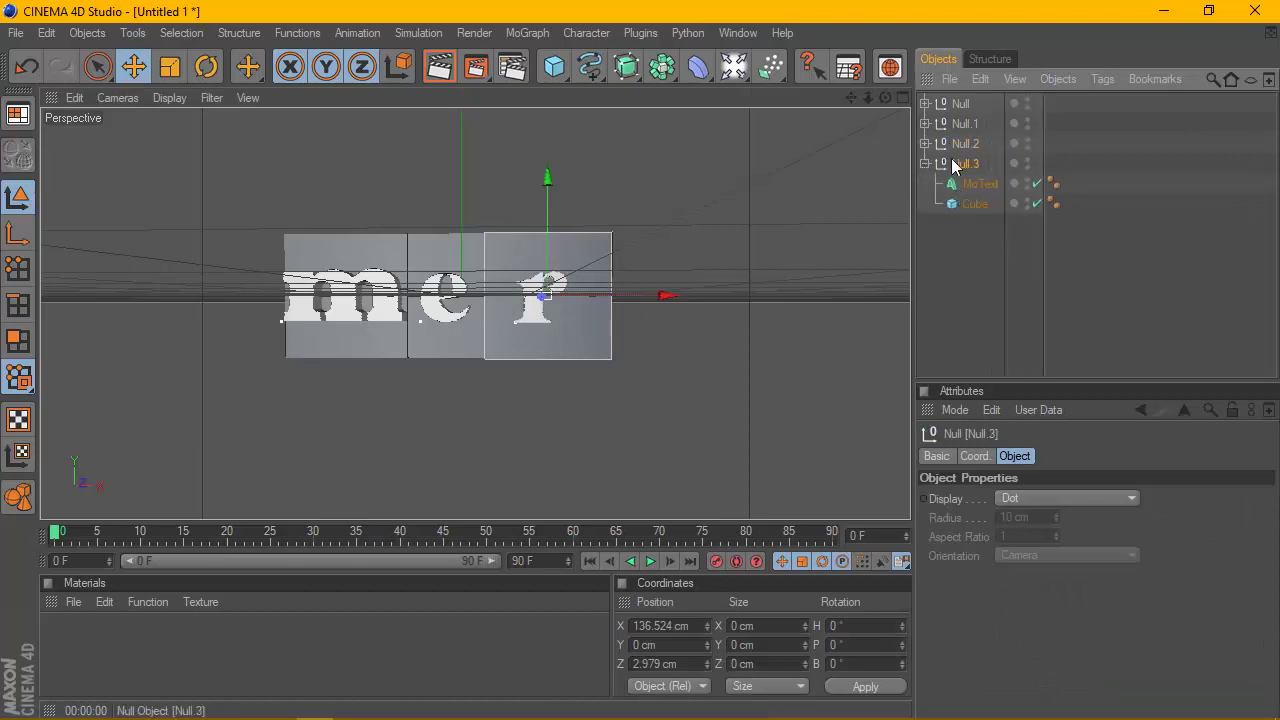
mouse_move(664, 296)
left_mouse_down()
mouse_move(785, 296)
mouse_move(768, 296)
left_mouse_up()
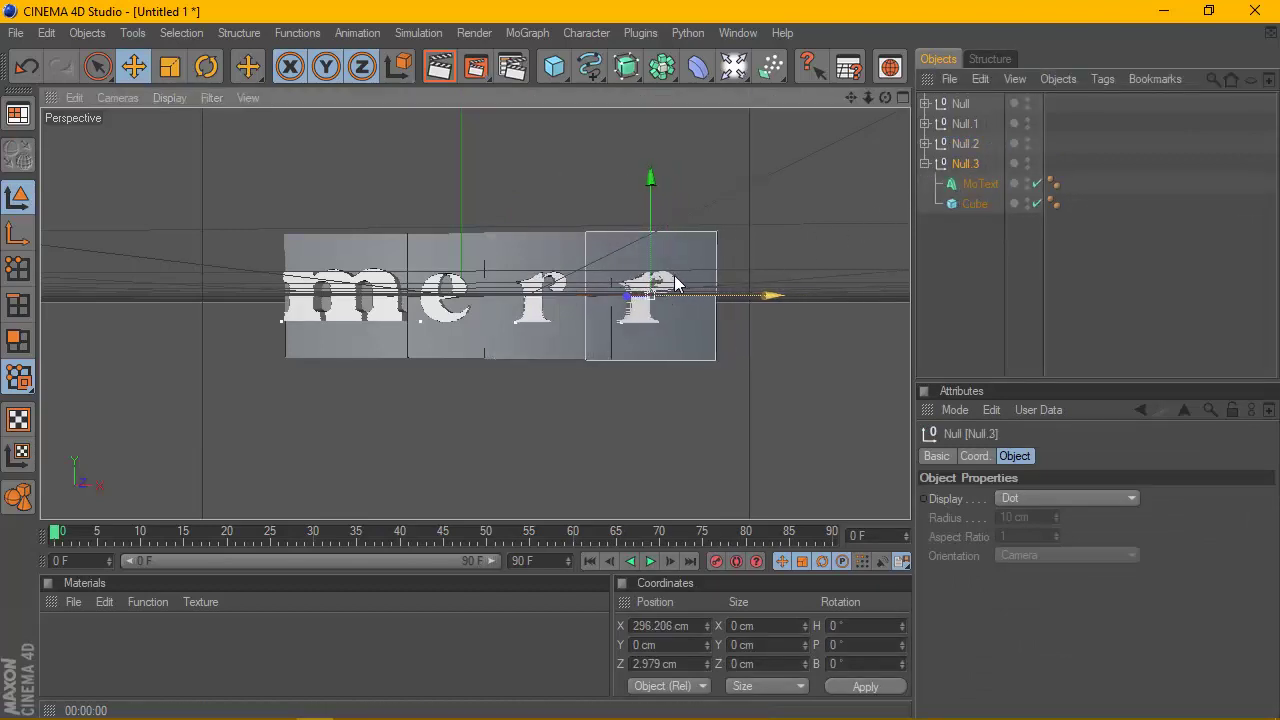
left_click_drag(851, 97, 751, 107)
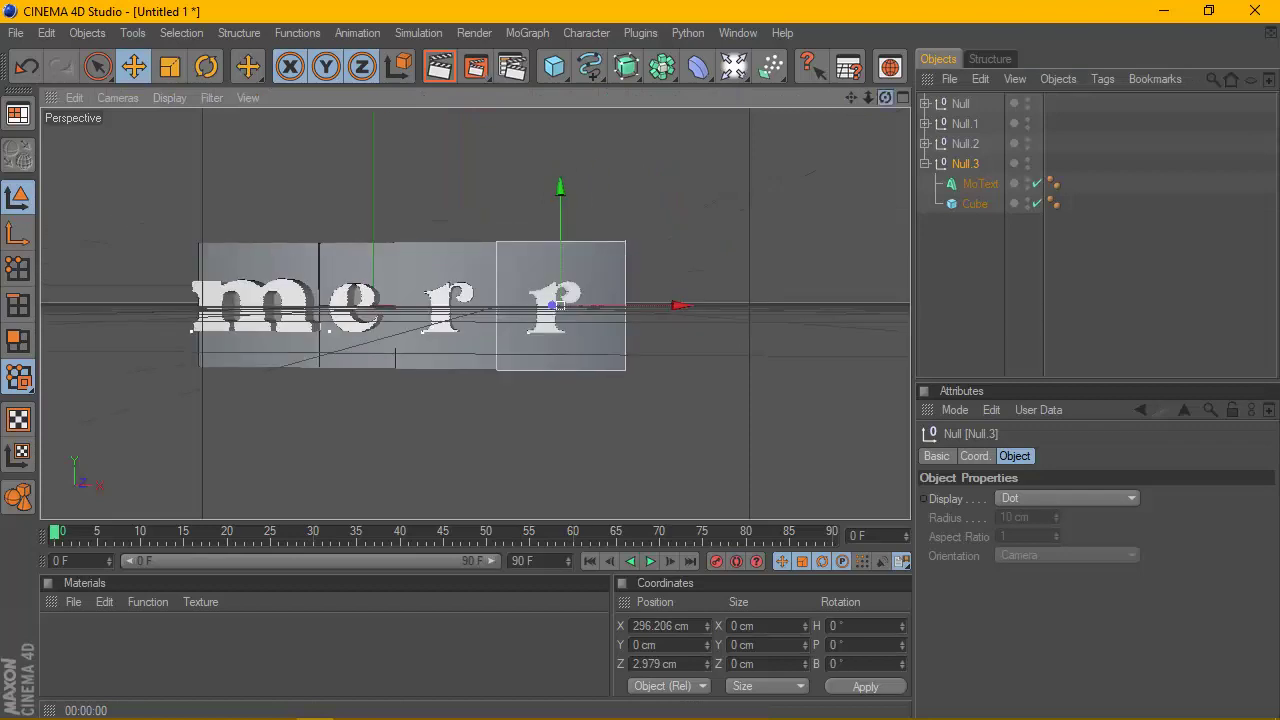
left_click_drag(885, 97, 886, 94)
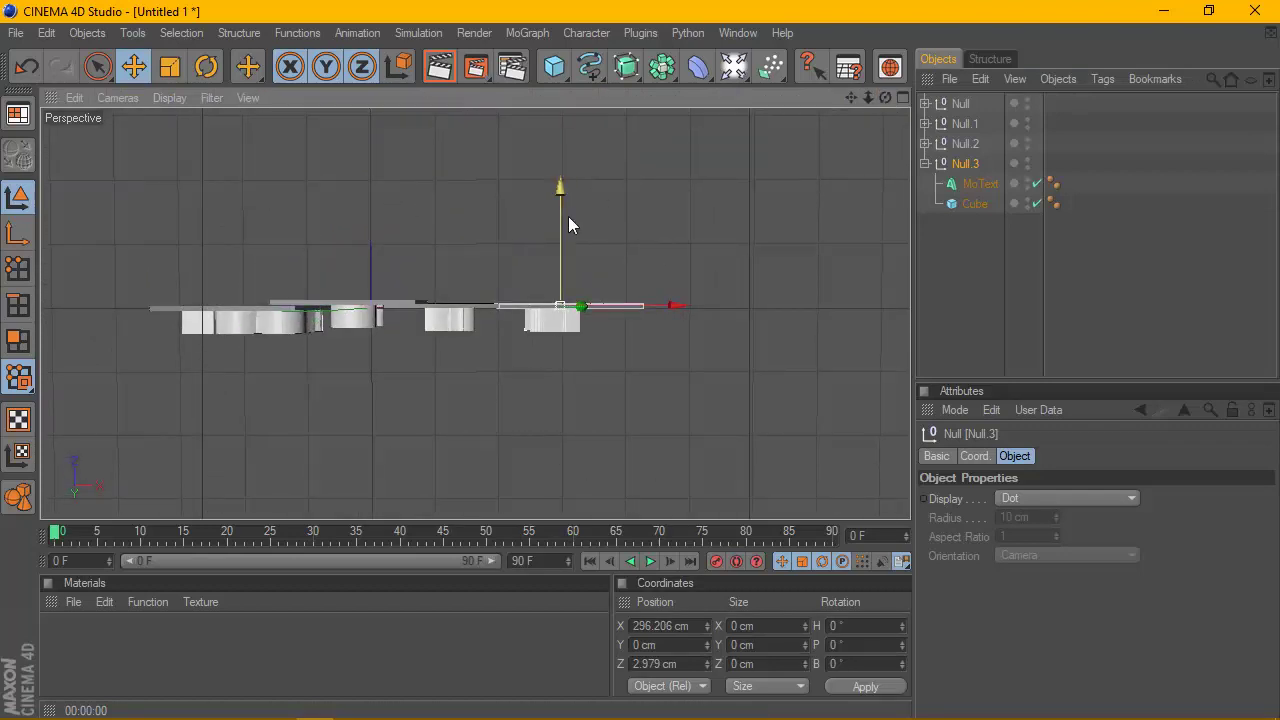
scroll(568, 224, "up", 2)
left_click_drag(588, 246, 590, 254)
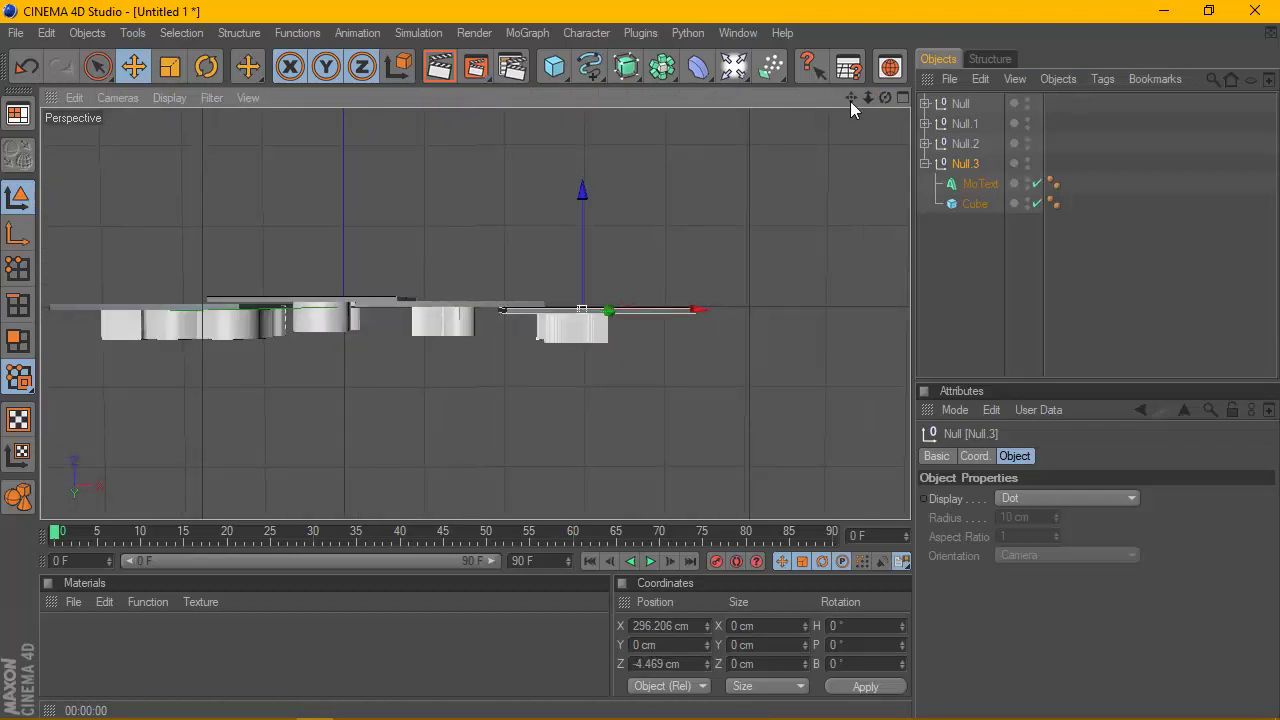
left_click_drag(885, 97, 885, 104)
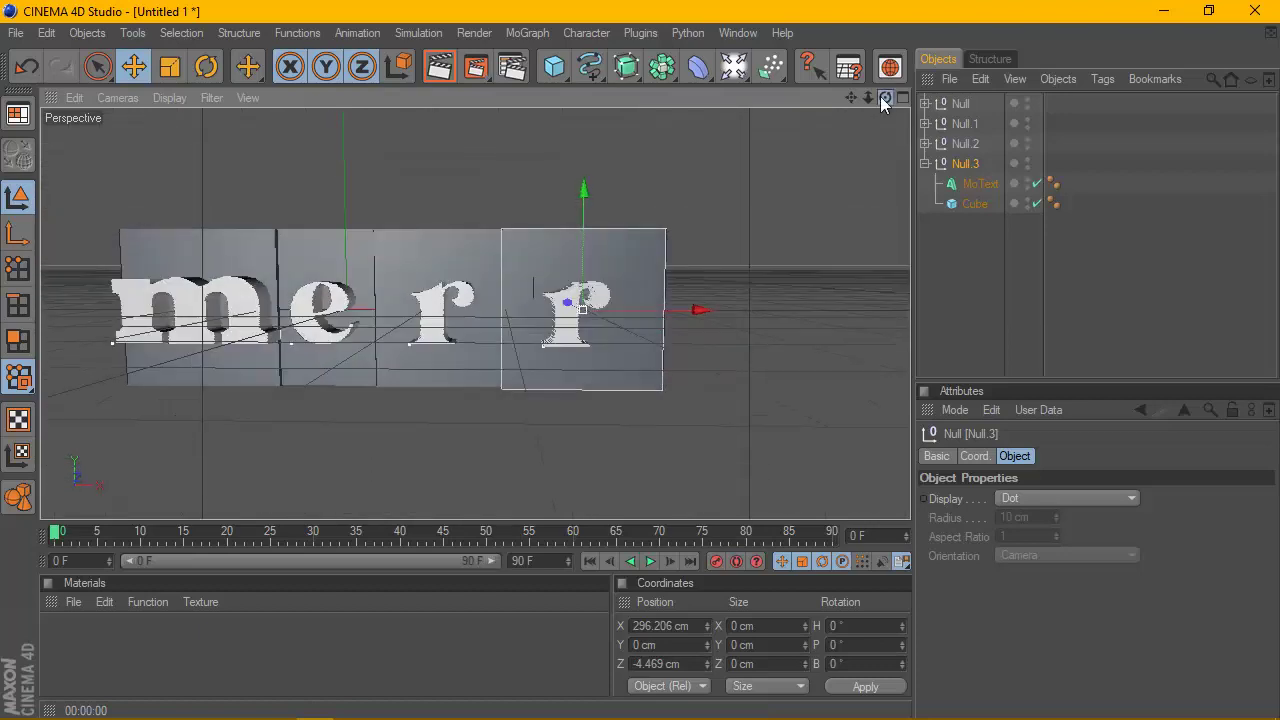
left_click_drag(700, 310, 690, 310)
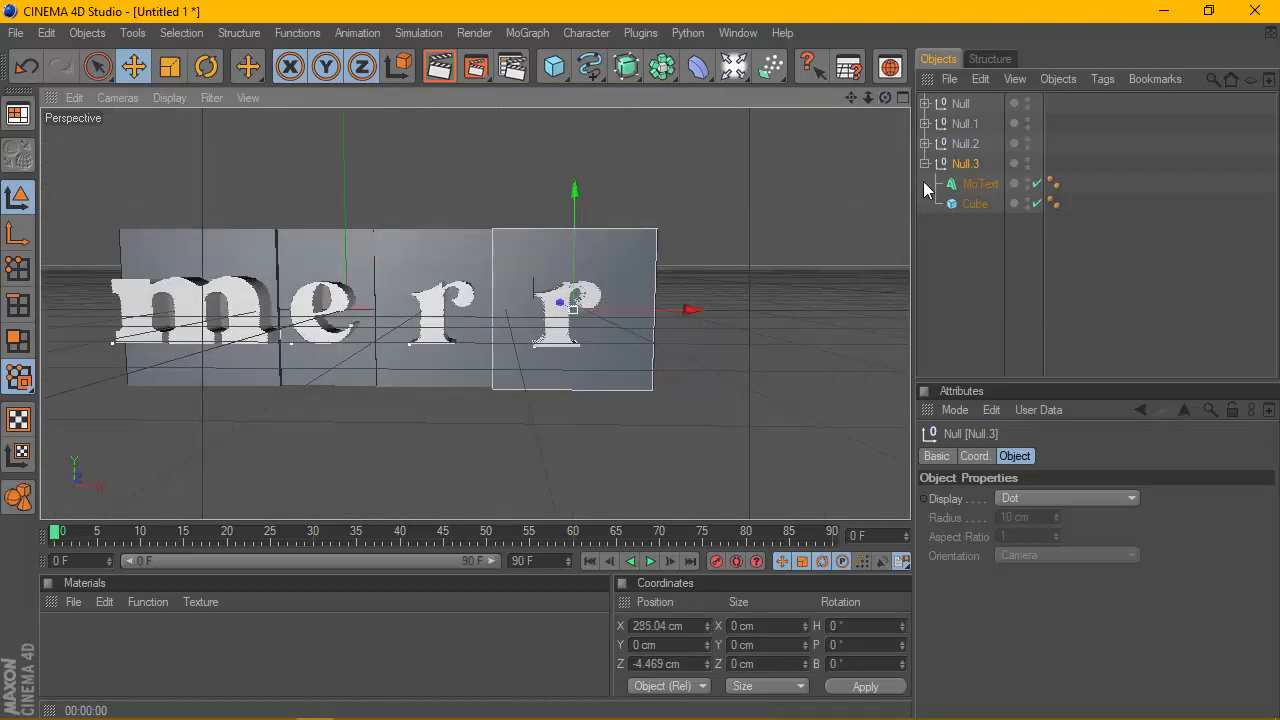
left_click(972, 184)
Nudge the first r tile left and shift its r letter left within the tile.
left_click(956, 146)
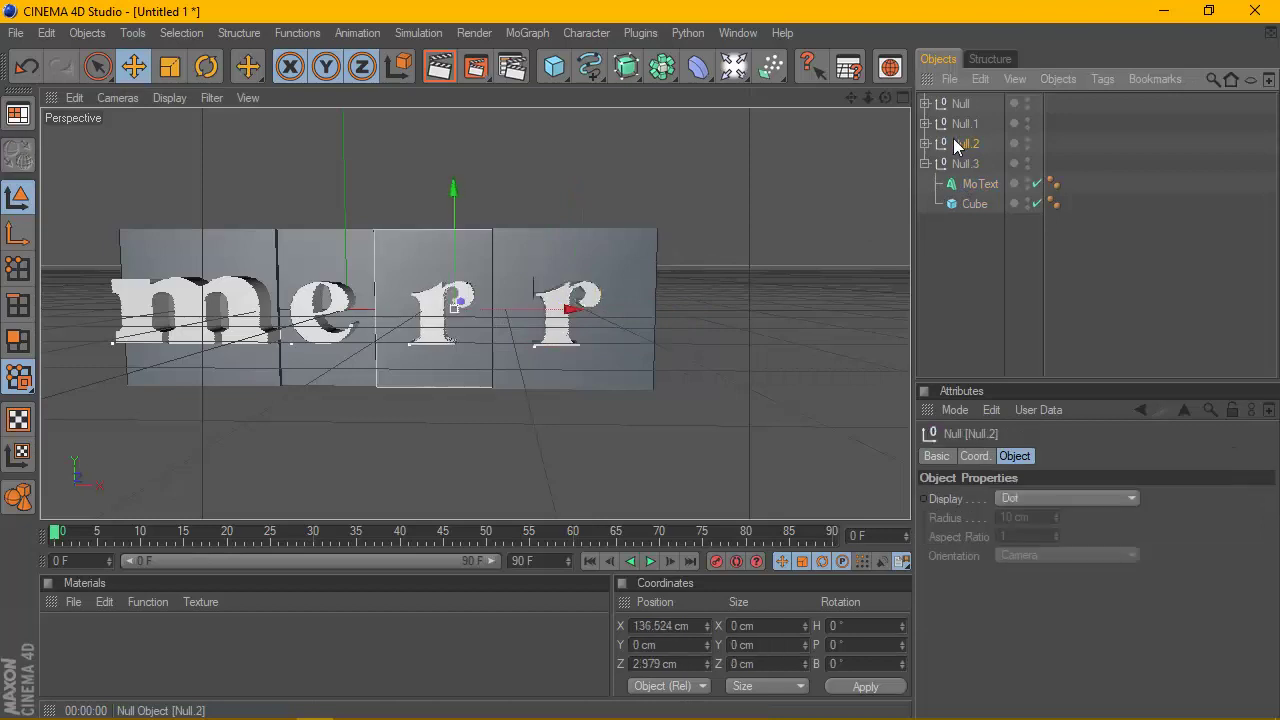
left_click_drag(575, 309, 533, 313)
left_click(962, 125)
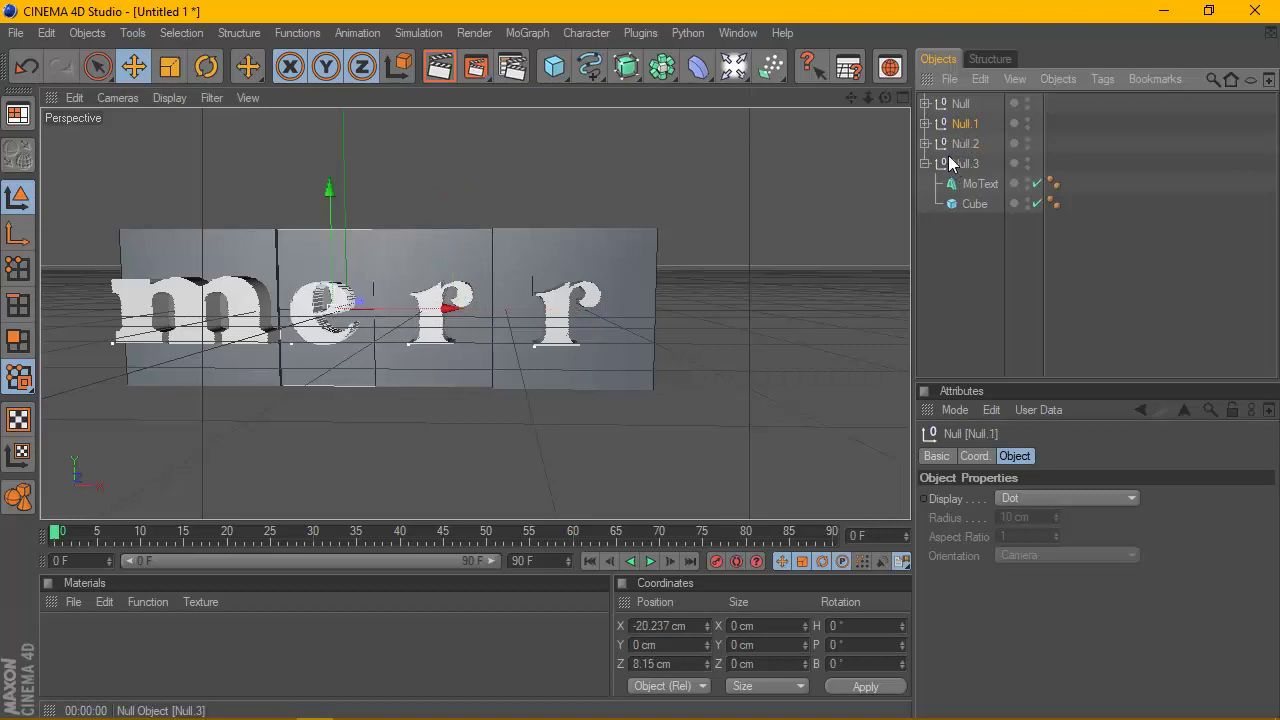
left_click(926, 144)
left_click(967, 163)
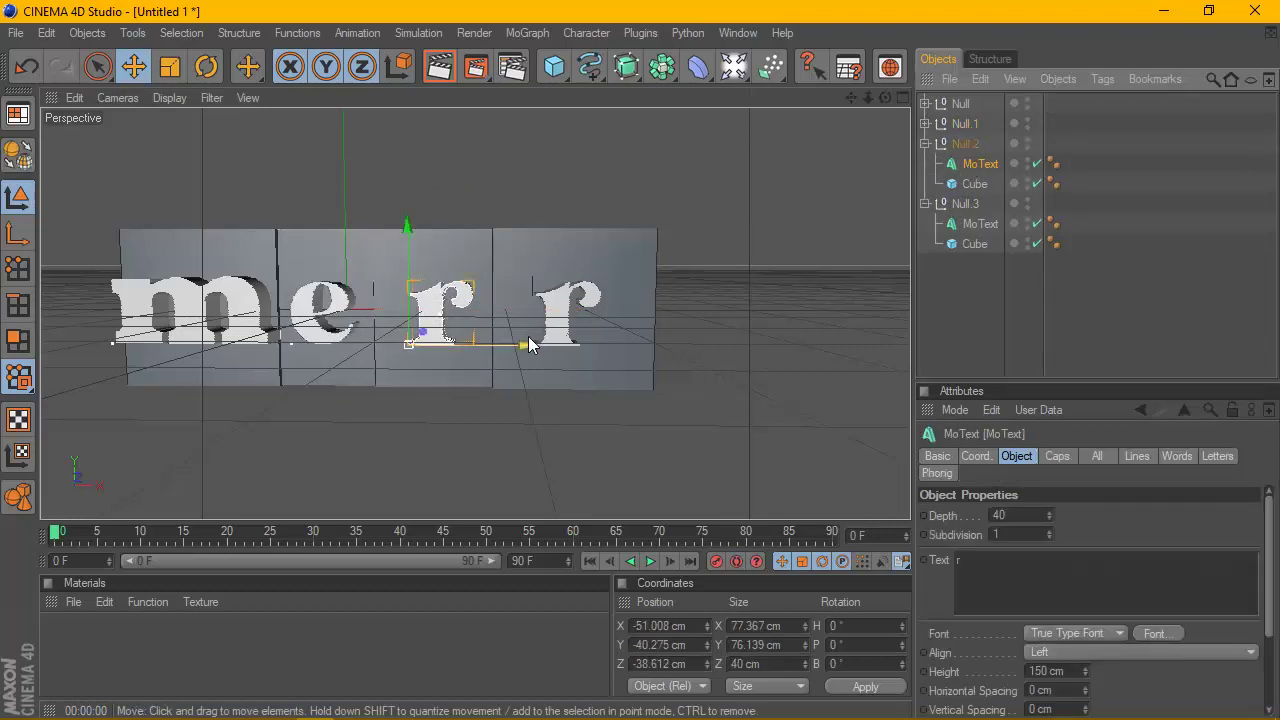
left_click_drag(528, 344, 527, 346)
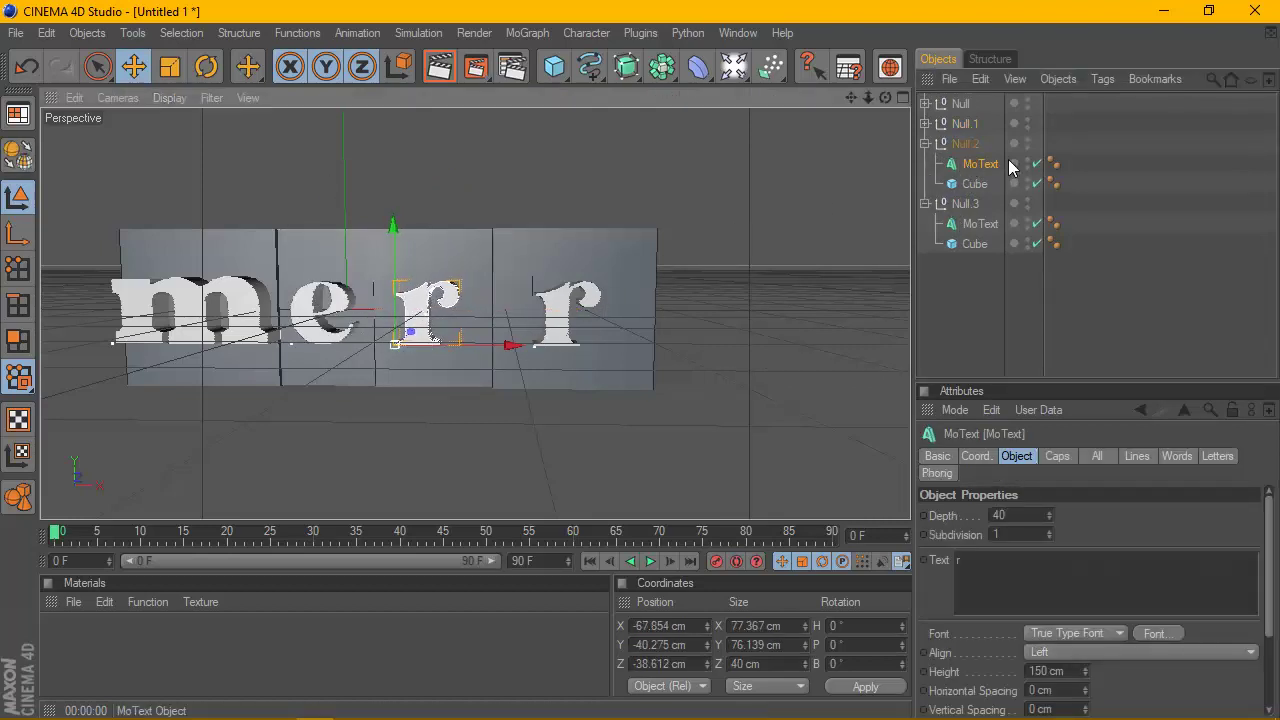
left_click(958, 144)
Move the last r tile to X 262.703 cm and shift its letter to X −65.186 cm with a wider font.
left_click(965, 203)
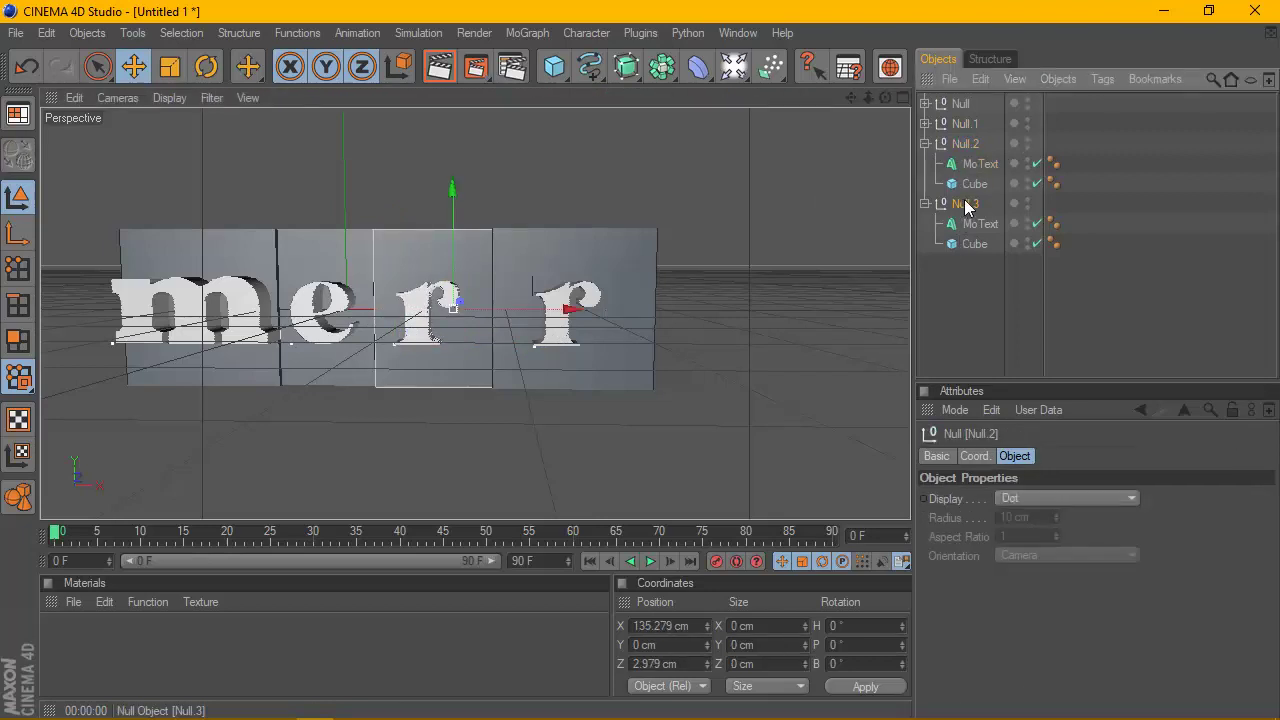
left_click_drag(669, 310, 649, 310)
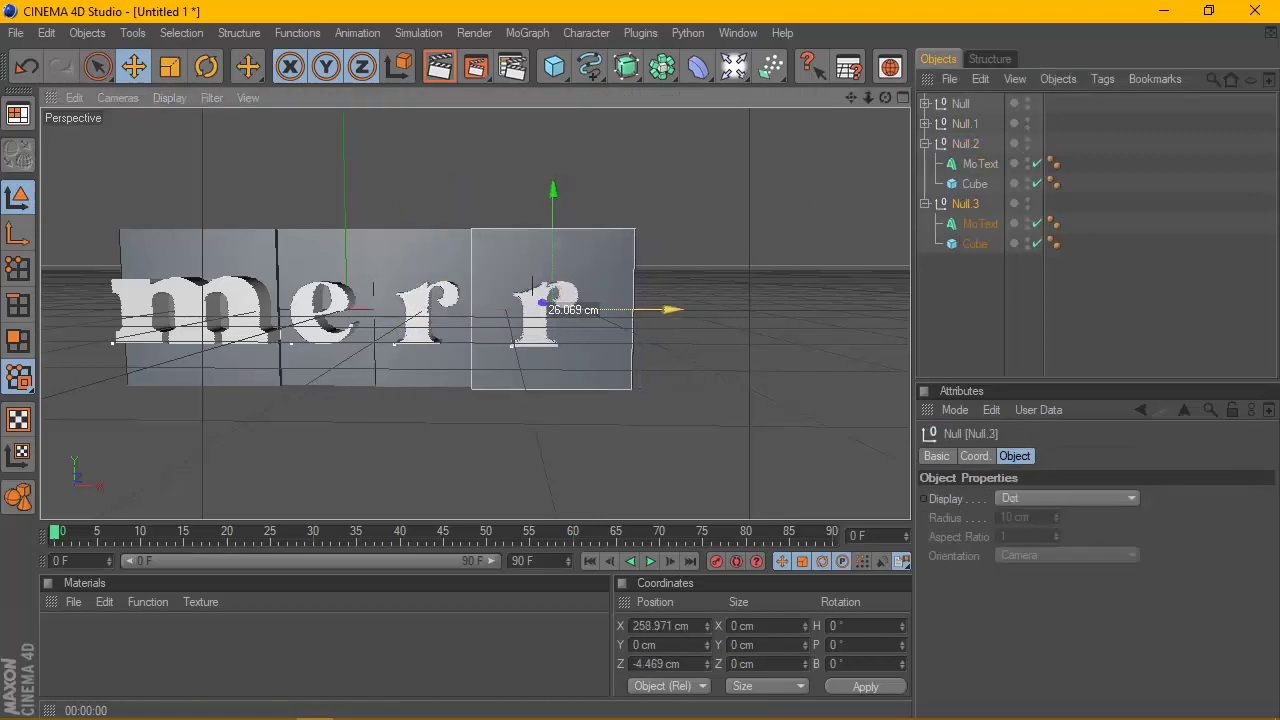
left_click(975, 164)
left_click(975, 223)
mouse_move(647, 340)
left_mouse_down()
mouse_move(622, 345)
mouse_move(639, 344)
left_mouse_up()
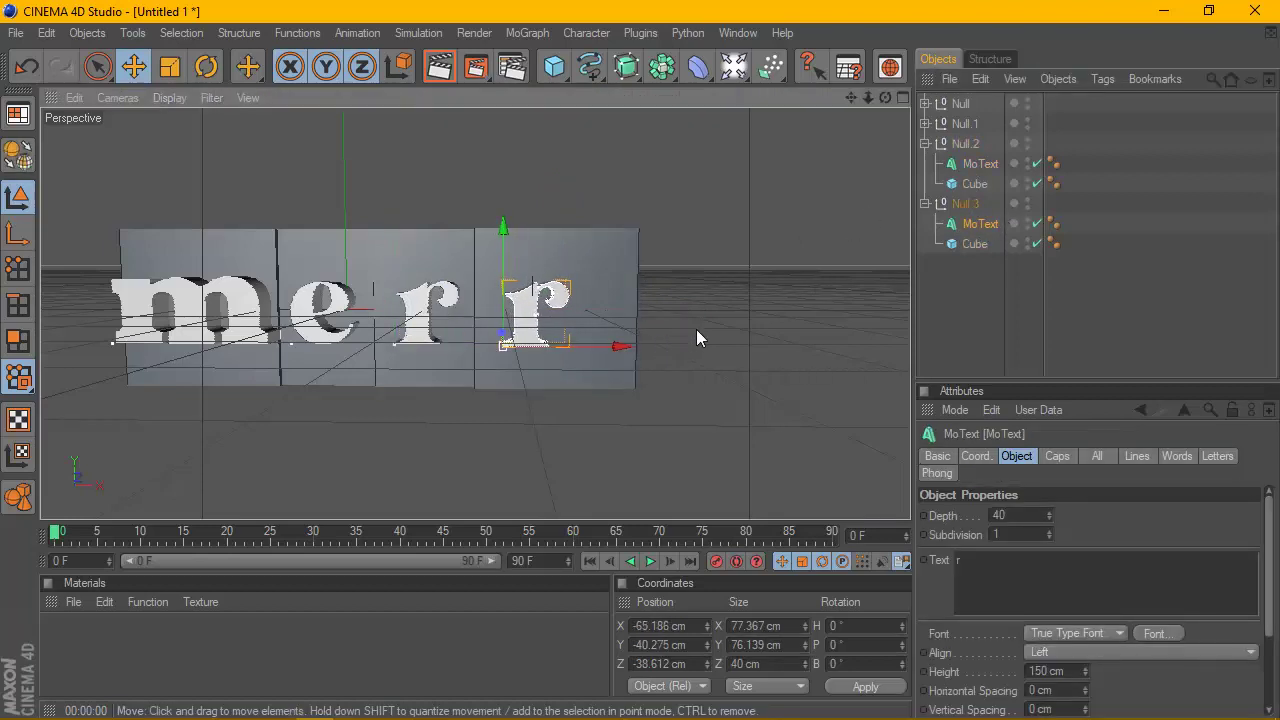
left_click(1154, 633)
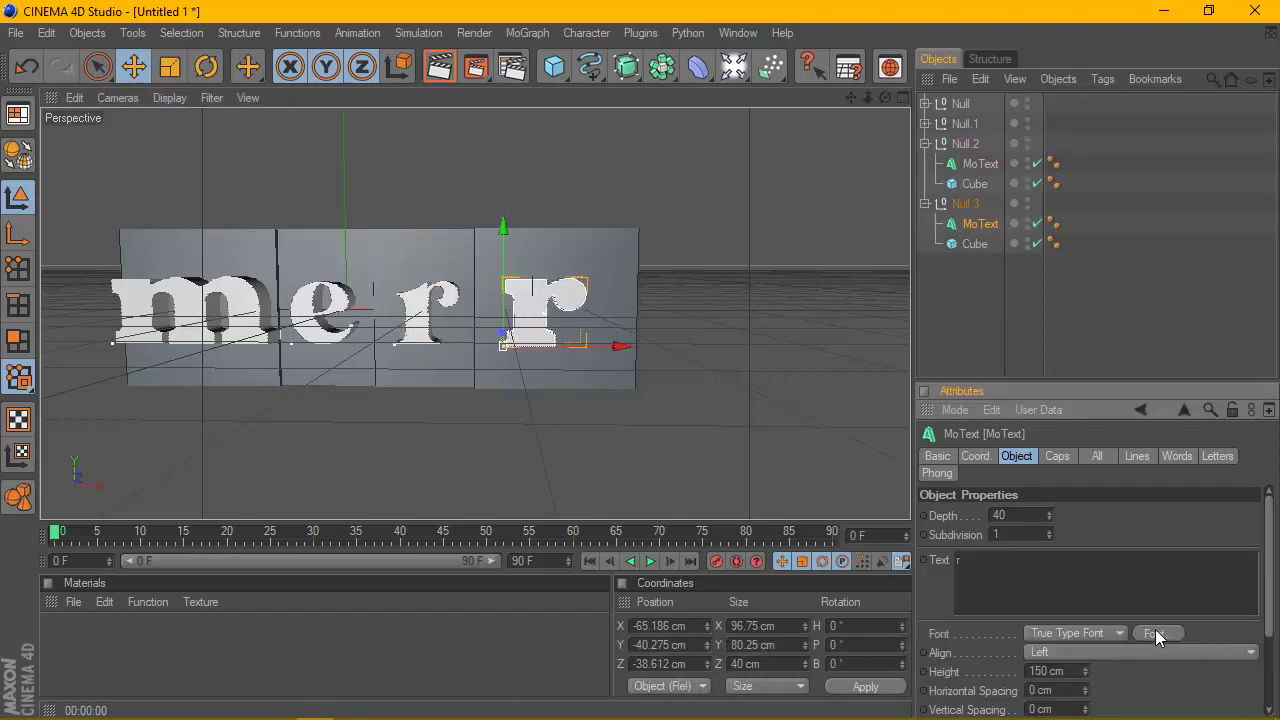
left_click(667, 287)
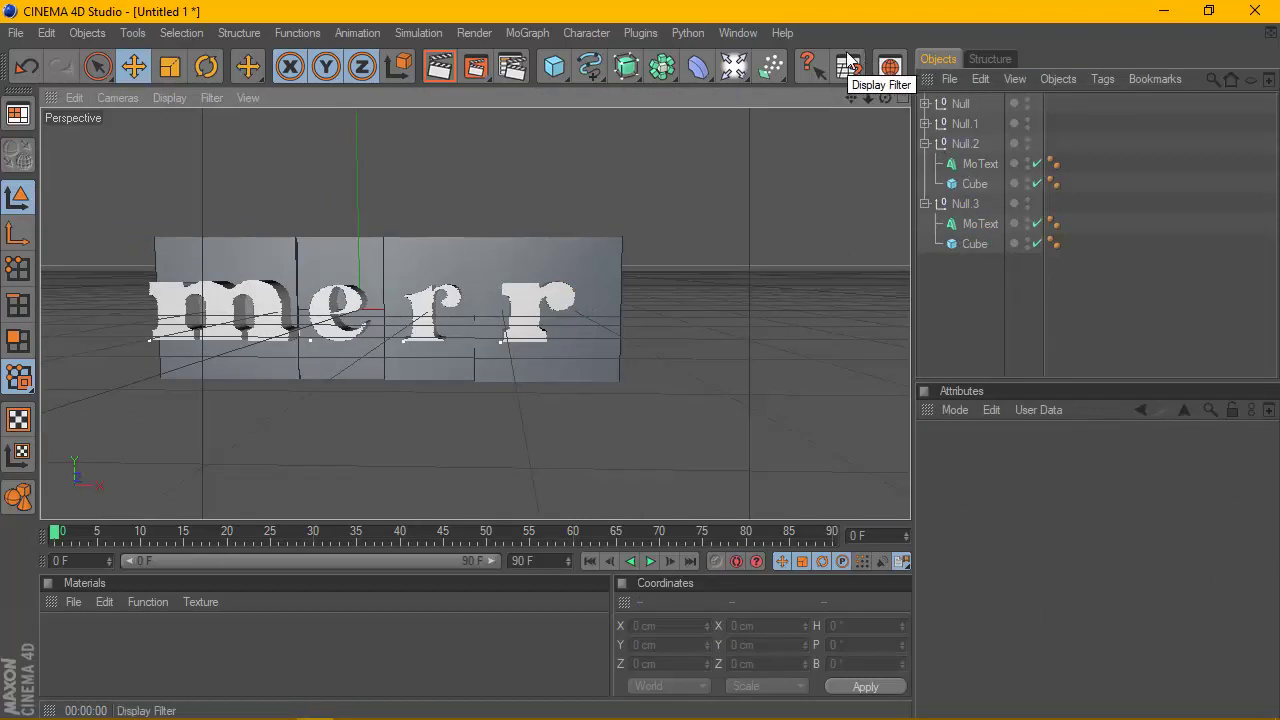
Duplicate the first r tile group as Null.4 and change its MoText letter to y.
left_click_drag(885, 97, 885, 130)
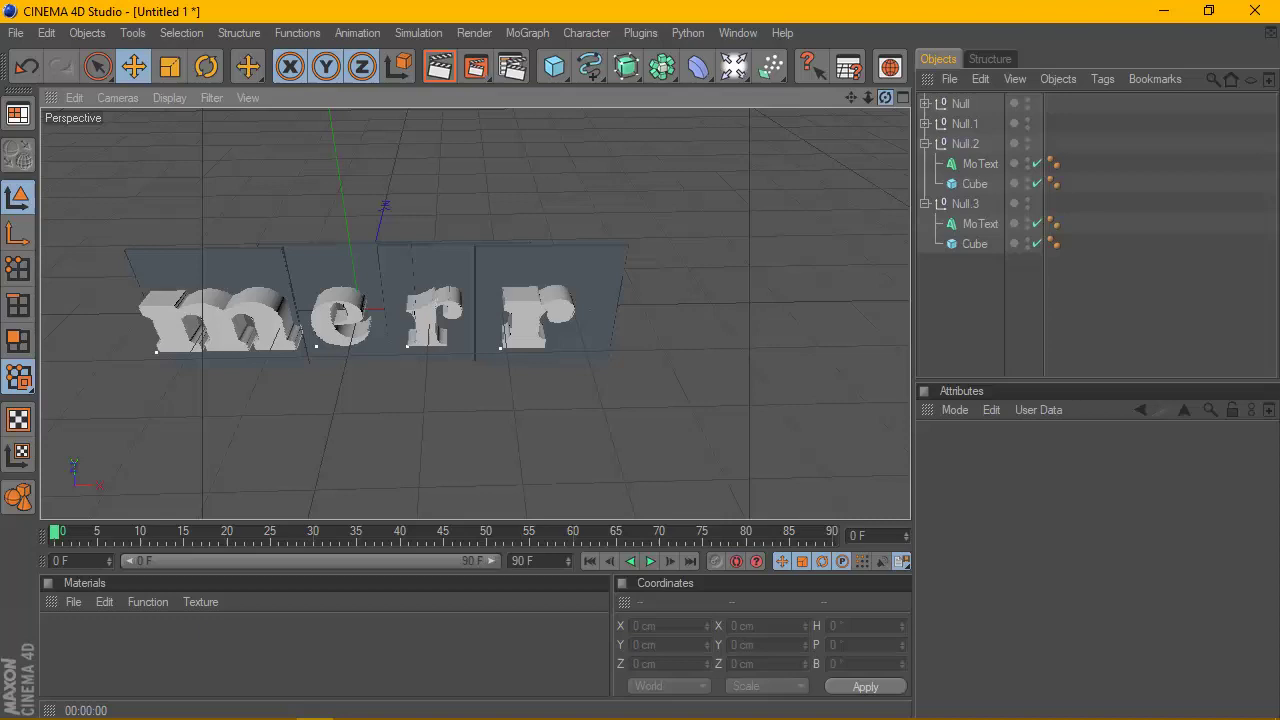
left_click(456, 257)
left_click(942, 145)
left_click(926, 145)
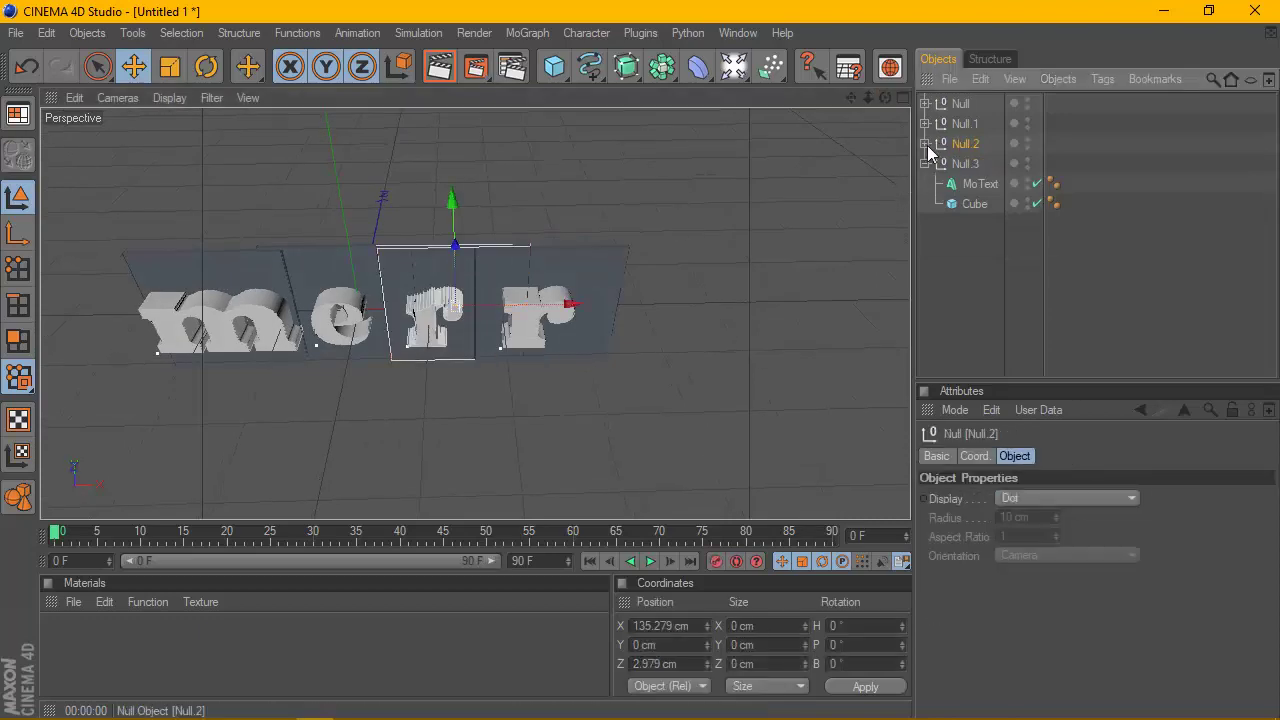
key("ctrl+c")
key("ctrl+v")
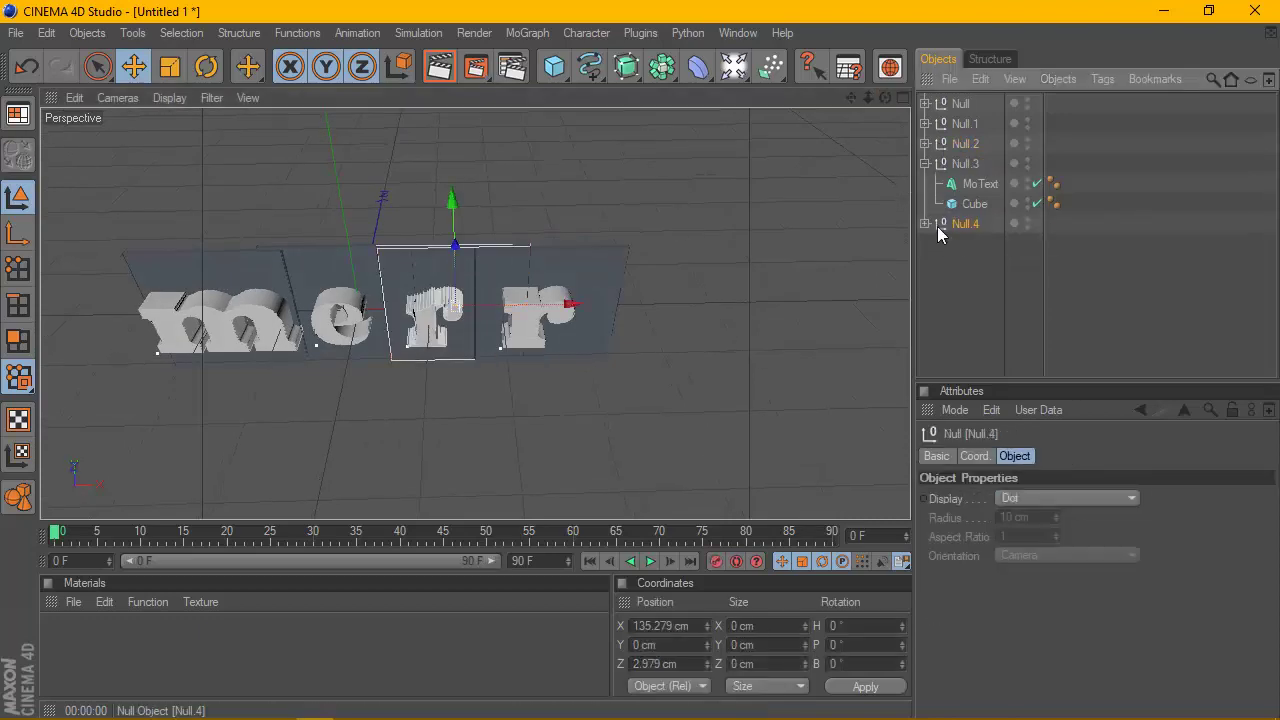
left_click(926, 223)
left_click(980, 243)
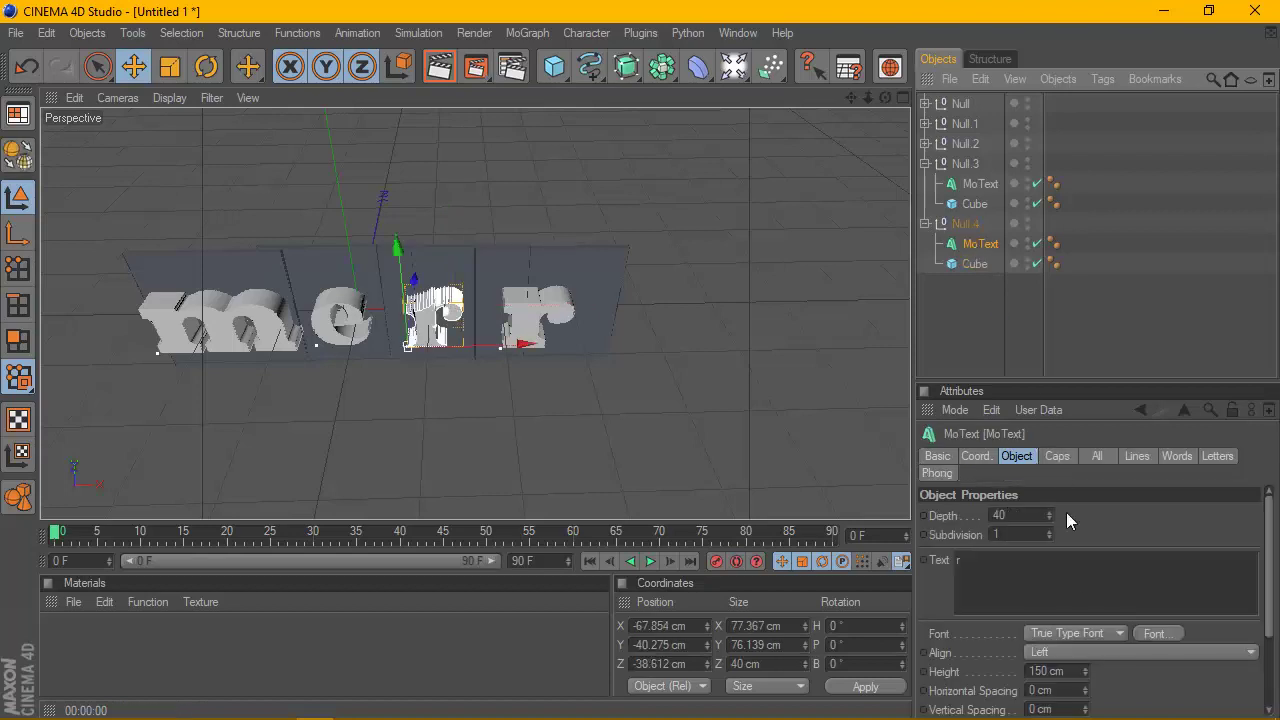
left_click(1008, 570)
left_click(966, 332)
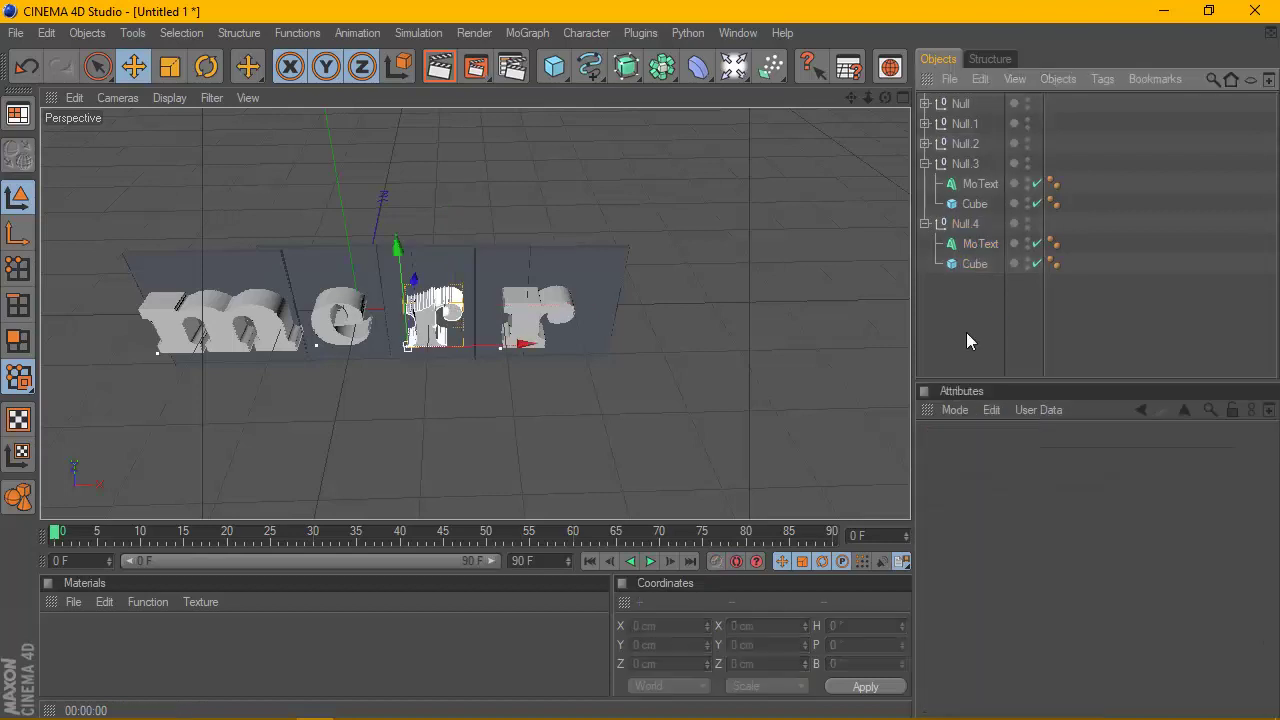
Place the y tile after the last r at X 415.231 cm, Z −15.274 cm.
left_click(965, 223)
left_click_drag(858, 117, 760, 150, "alt")
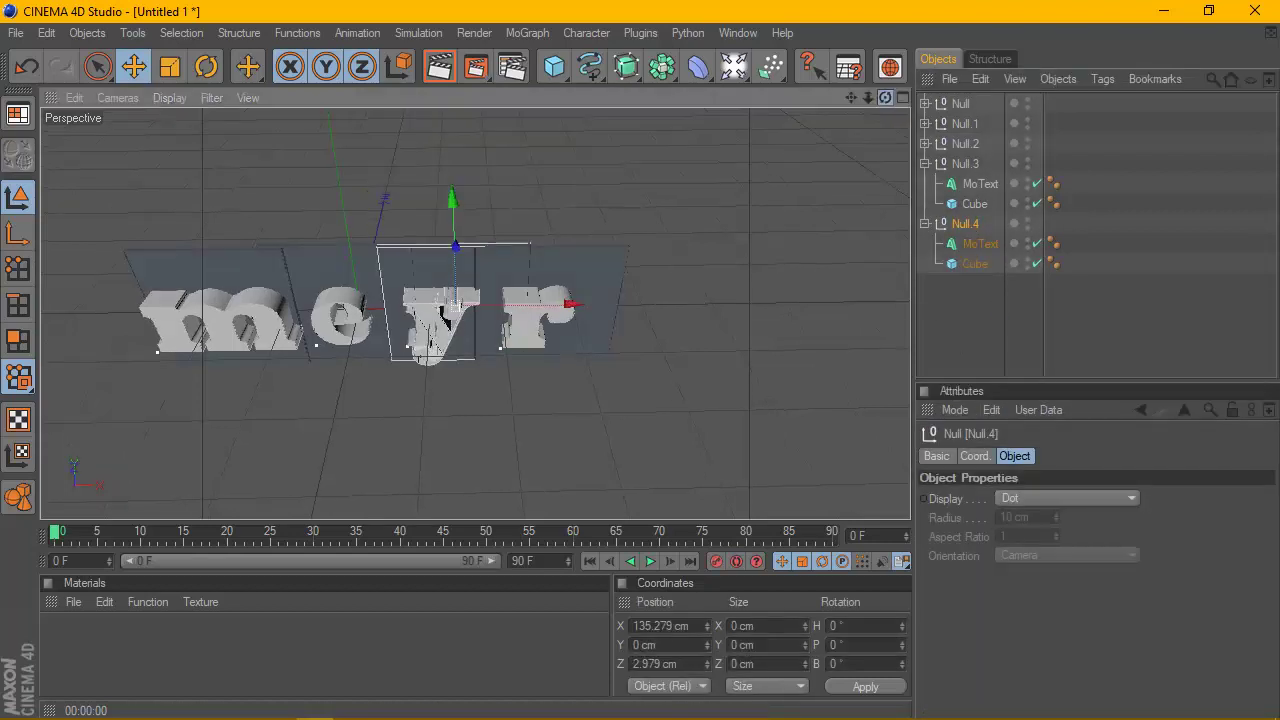
left_click_drag(530, 304, 655, 305)
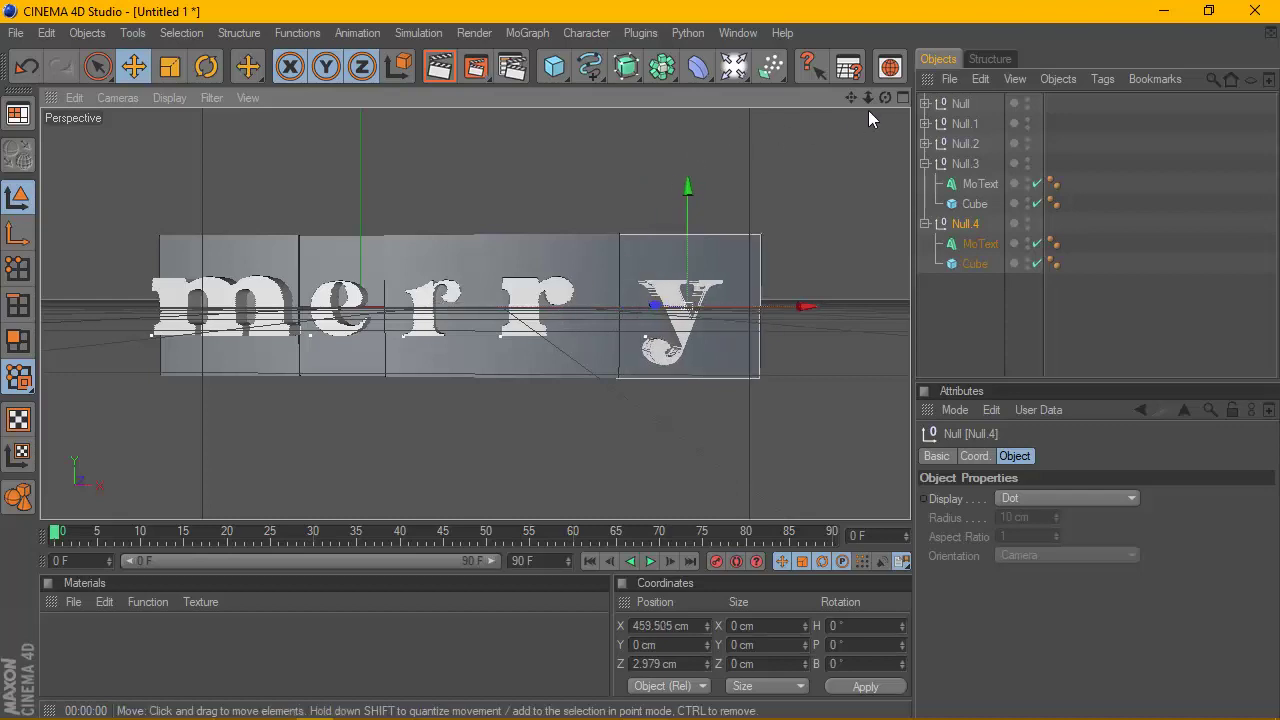
left_click_drag(885, 98, 879, 103)
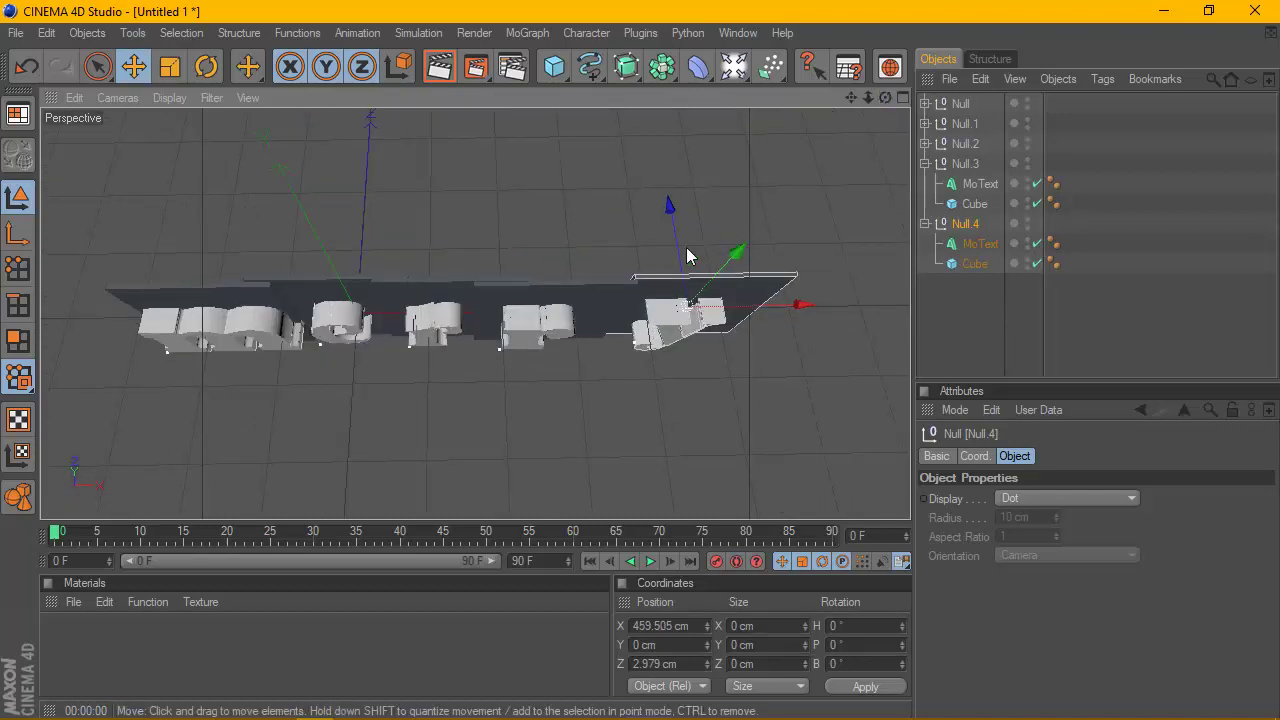
left_click_drag(686, 248, 686, 262)
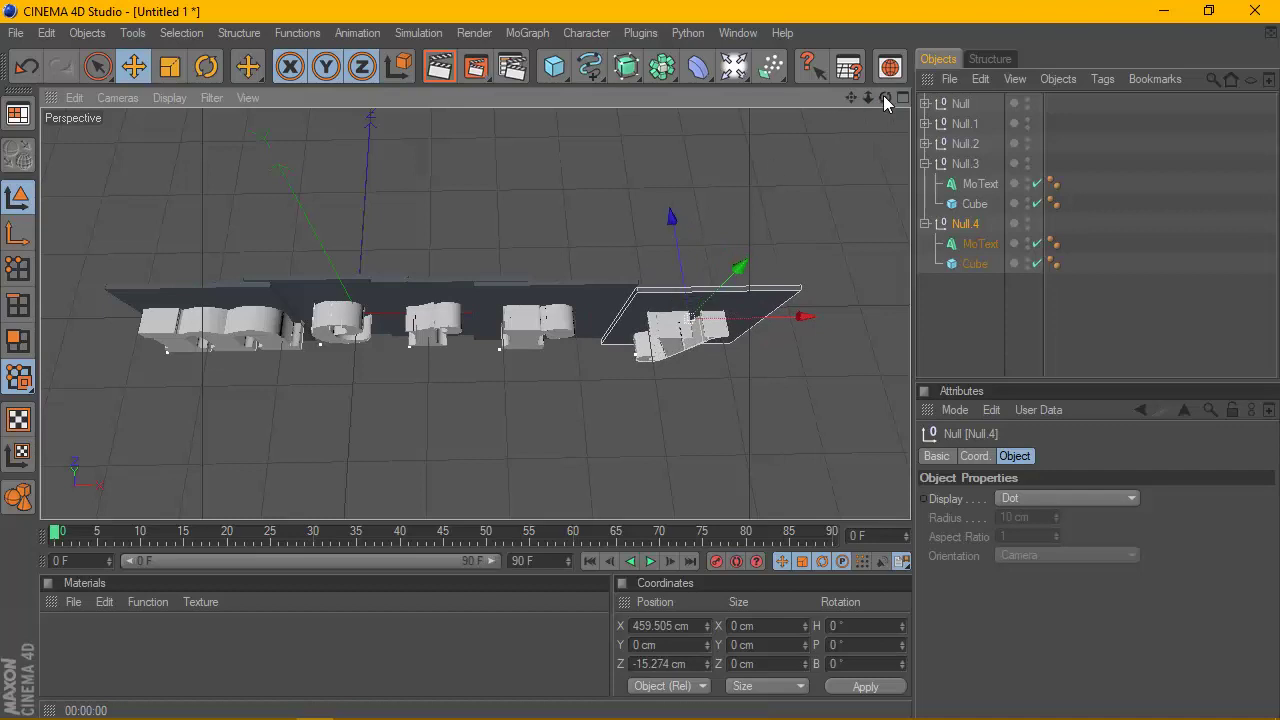
mouse_move(883, 95)
left_mouse_down()
mouse_move(797, 333)
mouse_move(767, 320)
left_mouse_up()
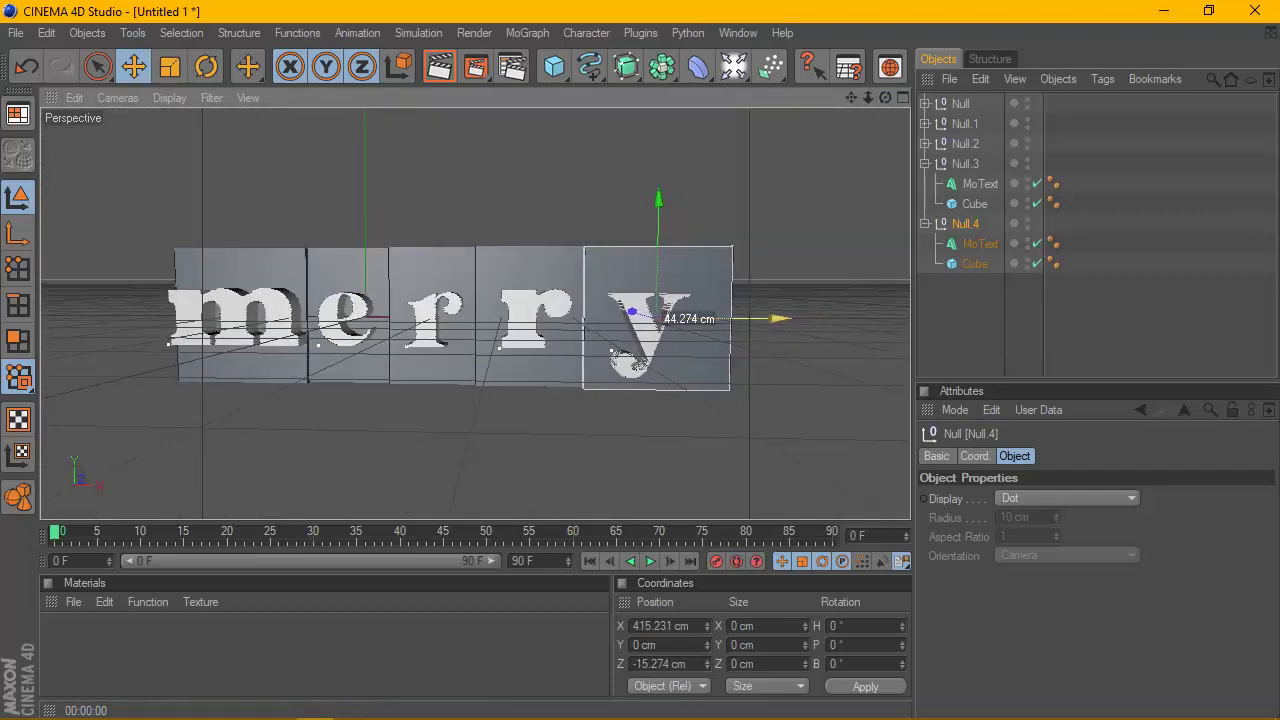
left_click_drag(885, 97, 799, 146)
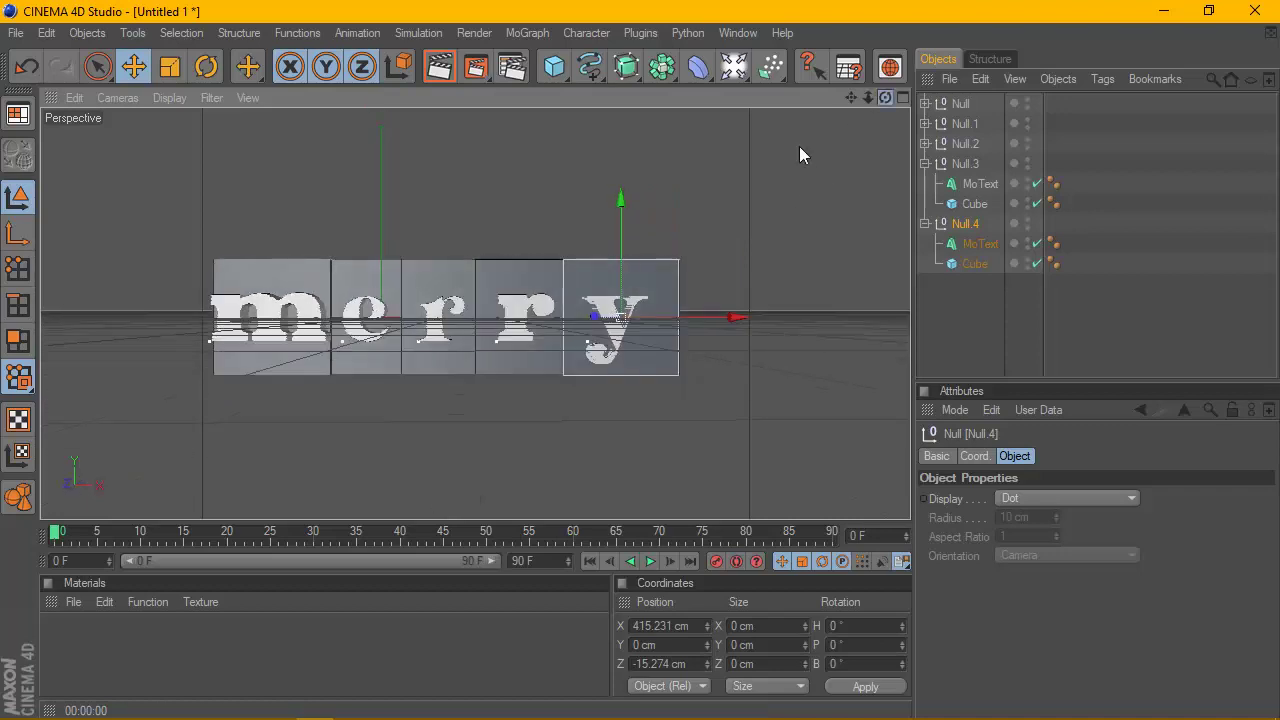
Set the y tile Cube's Size X to 164 cm and render the view to check merry.
left_click(440, 66)
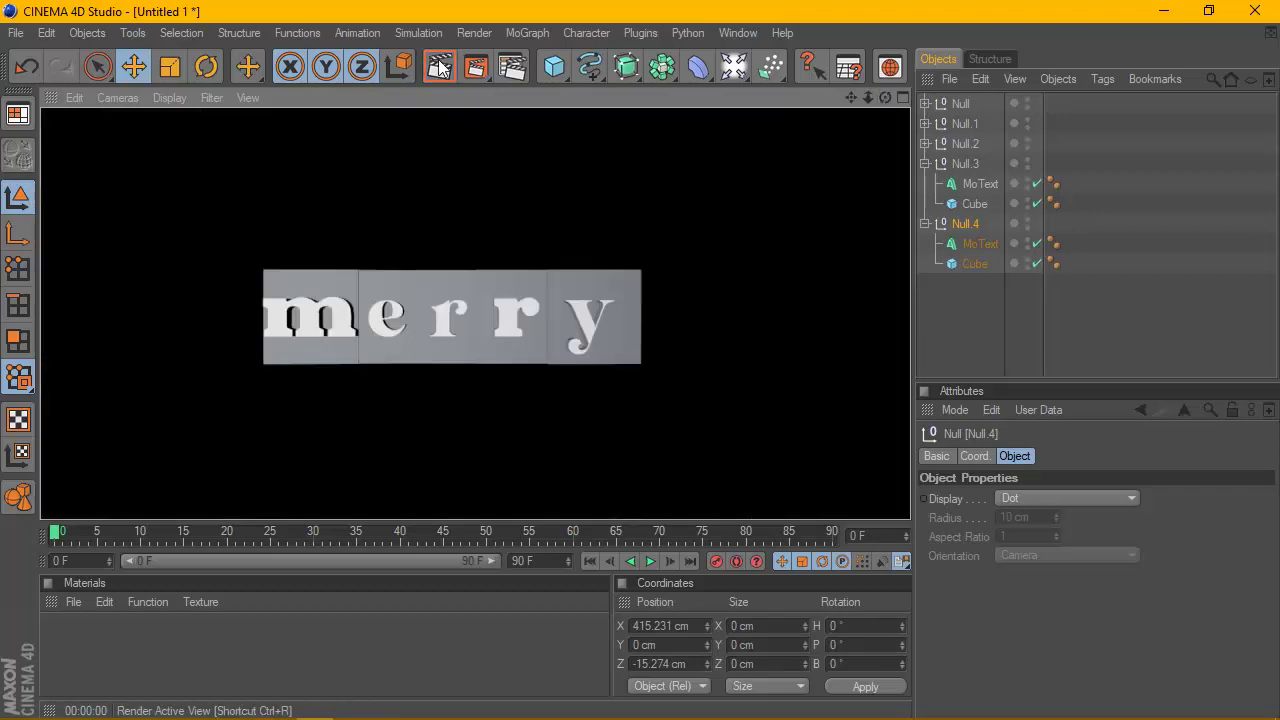
scroll(787, 266, "up", 2)
scroll(787, 266, "up", 2)
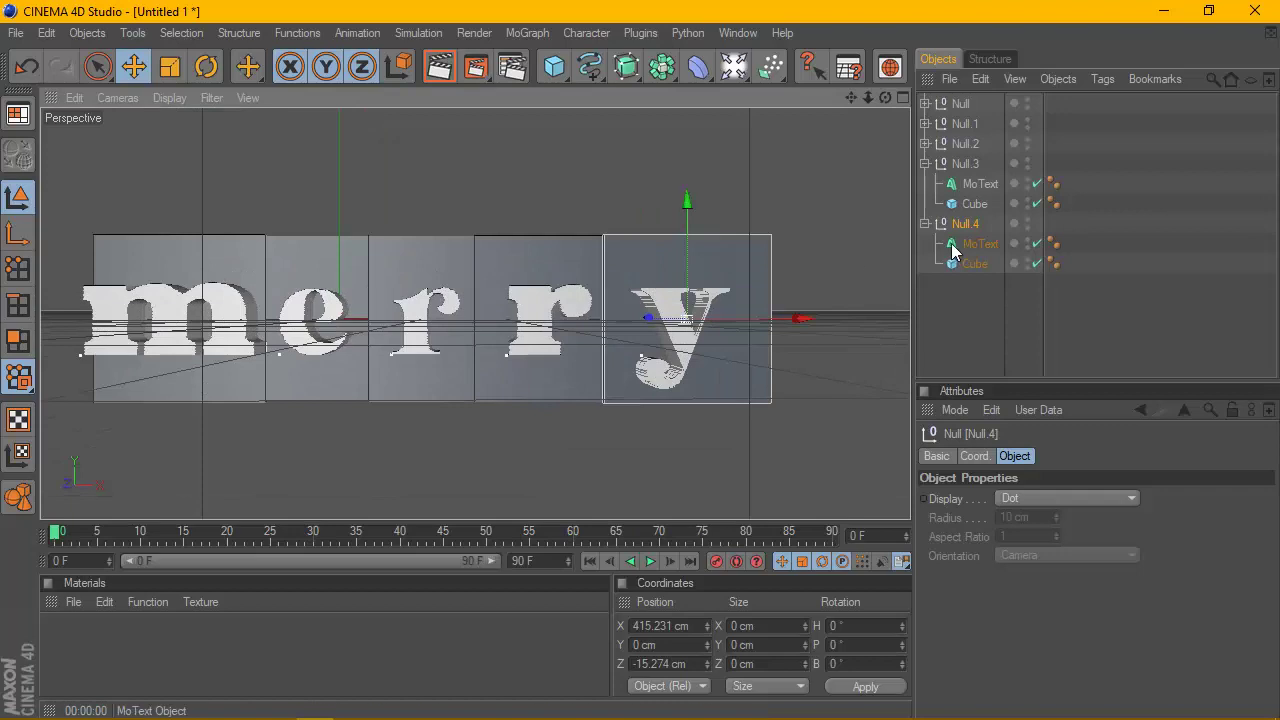
left_click(976, 262)
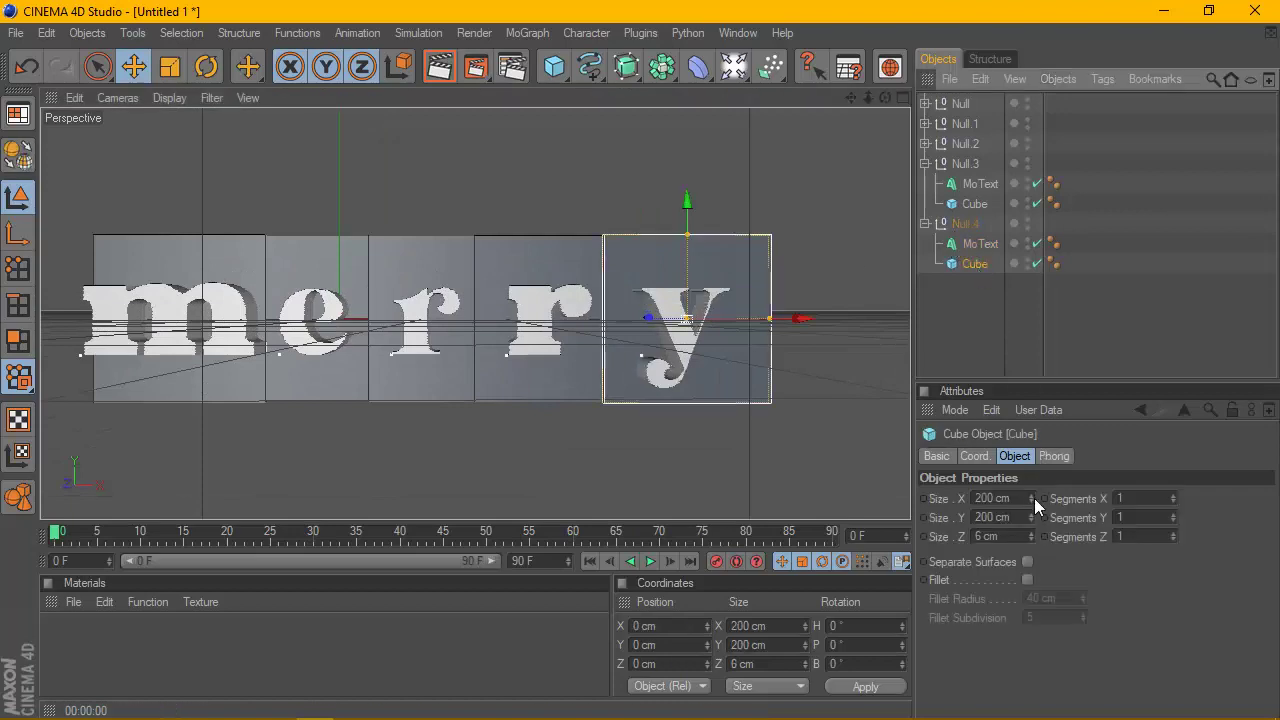
left_click_drag(1034, 498, 1034, 560)
left_click_drag(1031, 498, 1031, 460)
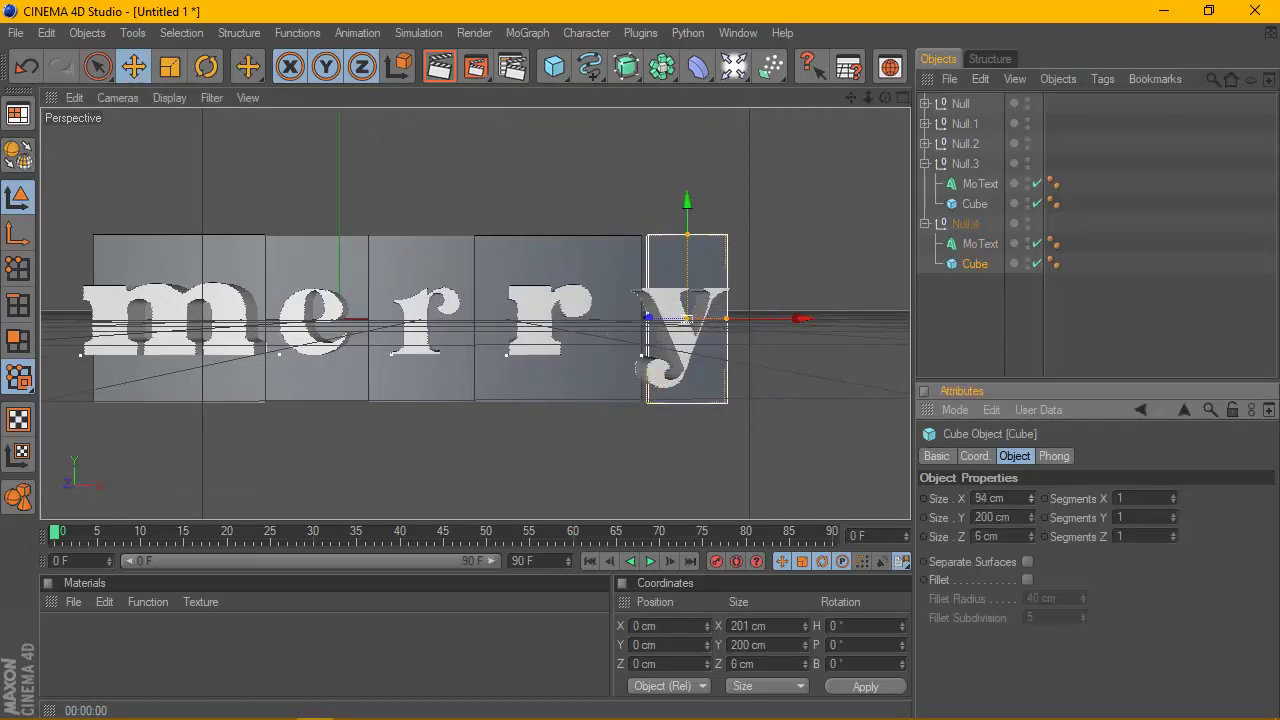
scroll(584, 352, "down", 1)
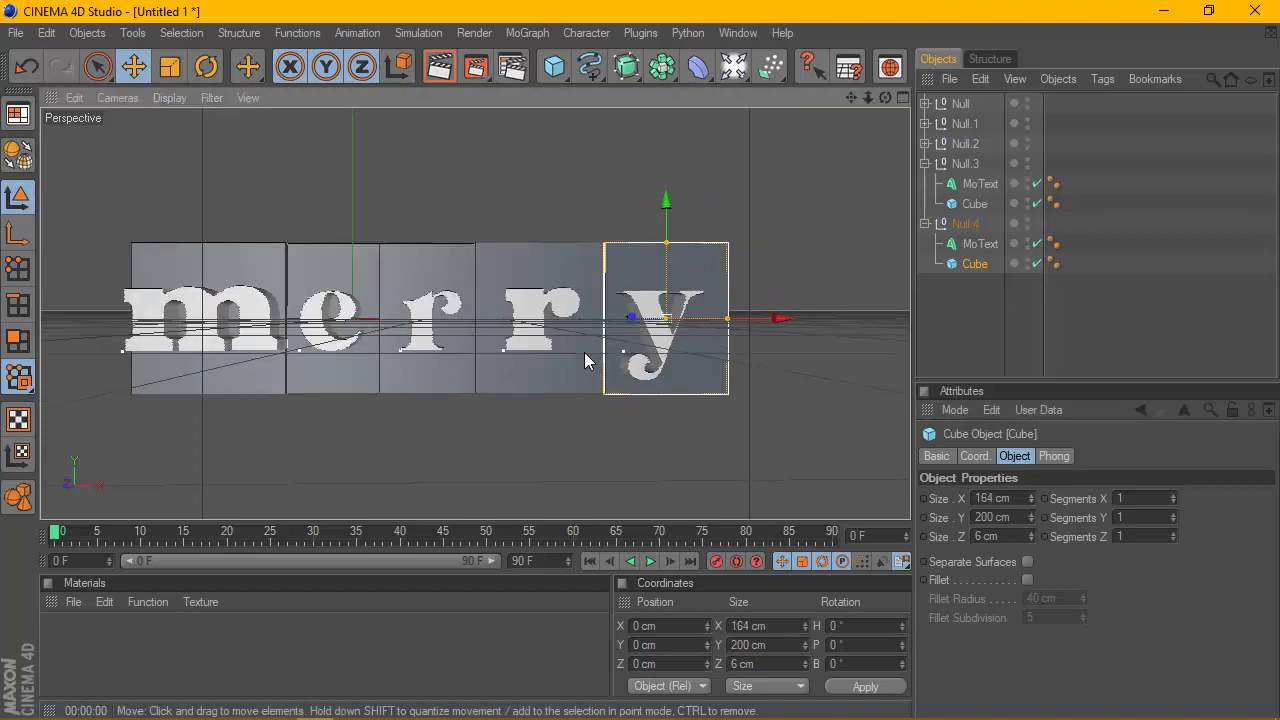
left_click(440, 68)
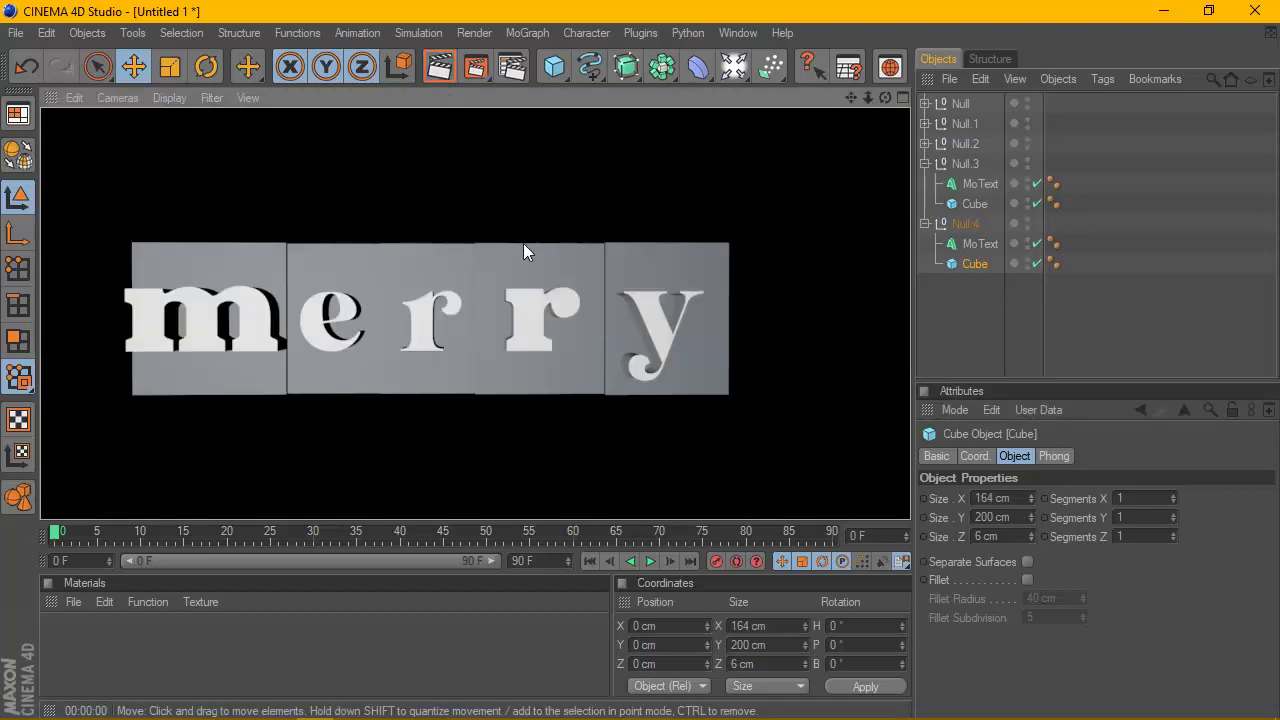
scroll(524, 245, "down", 2)
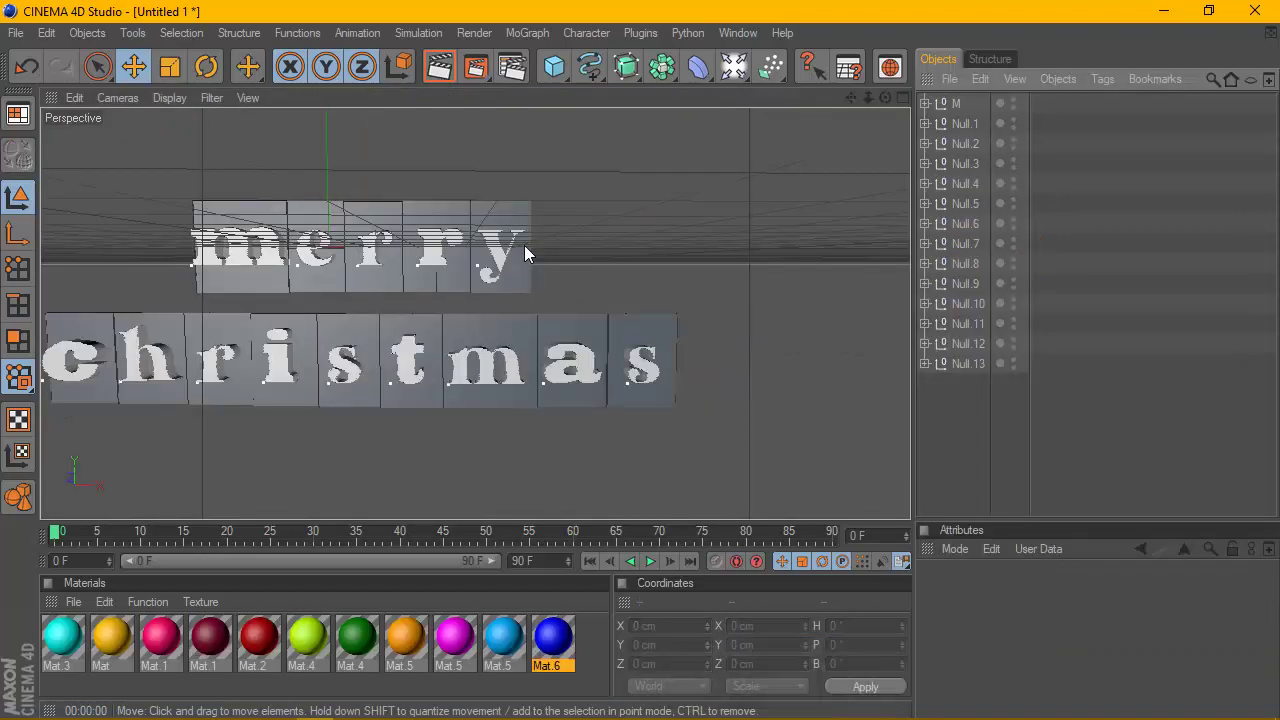
Rename the second and third letter nulls to E and R.
left_click(951, 103)
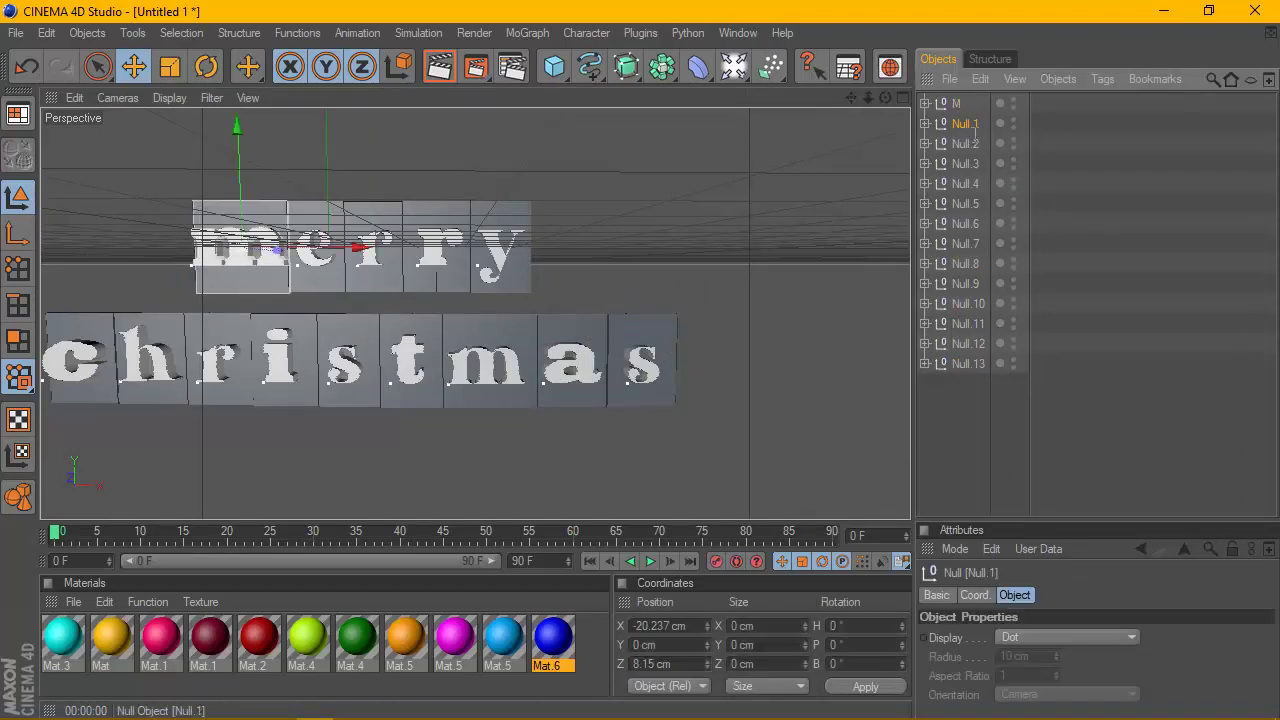
double_click(975, 130)
type("E")
key("Return")
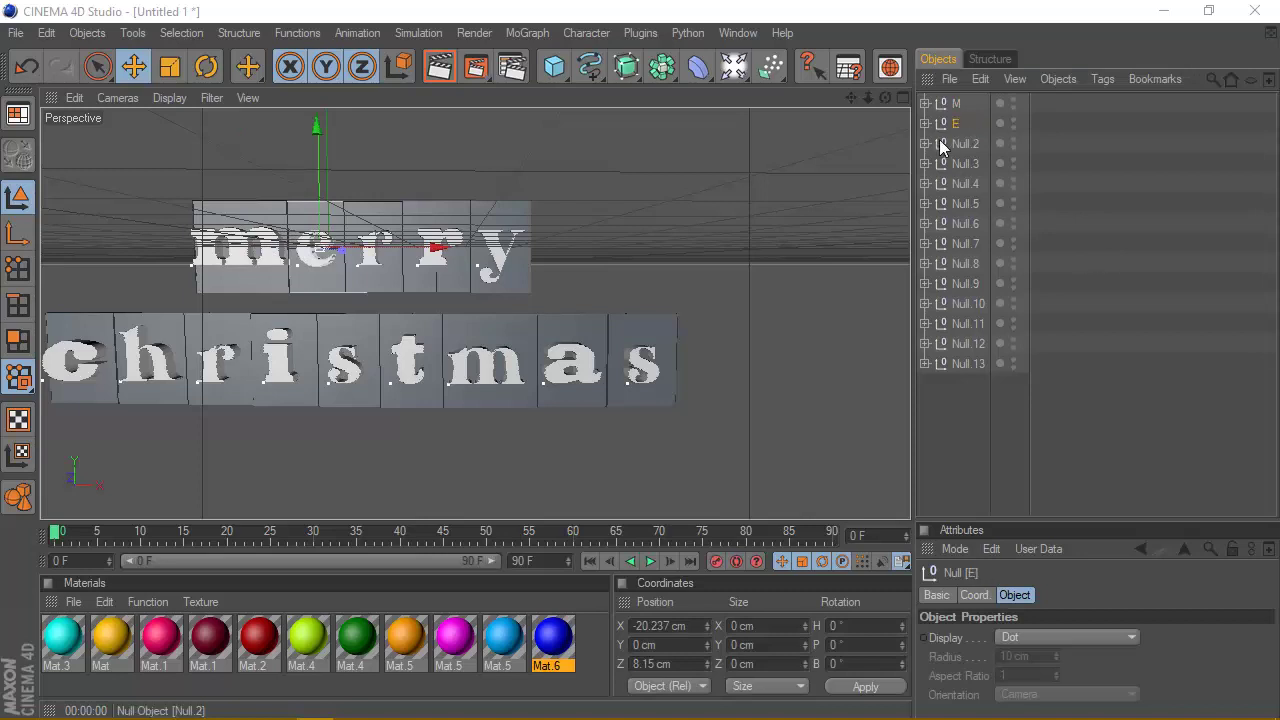
double_click(968, 143)
type("R")
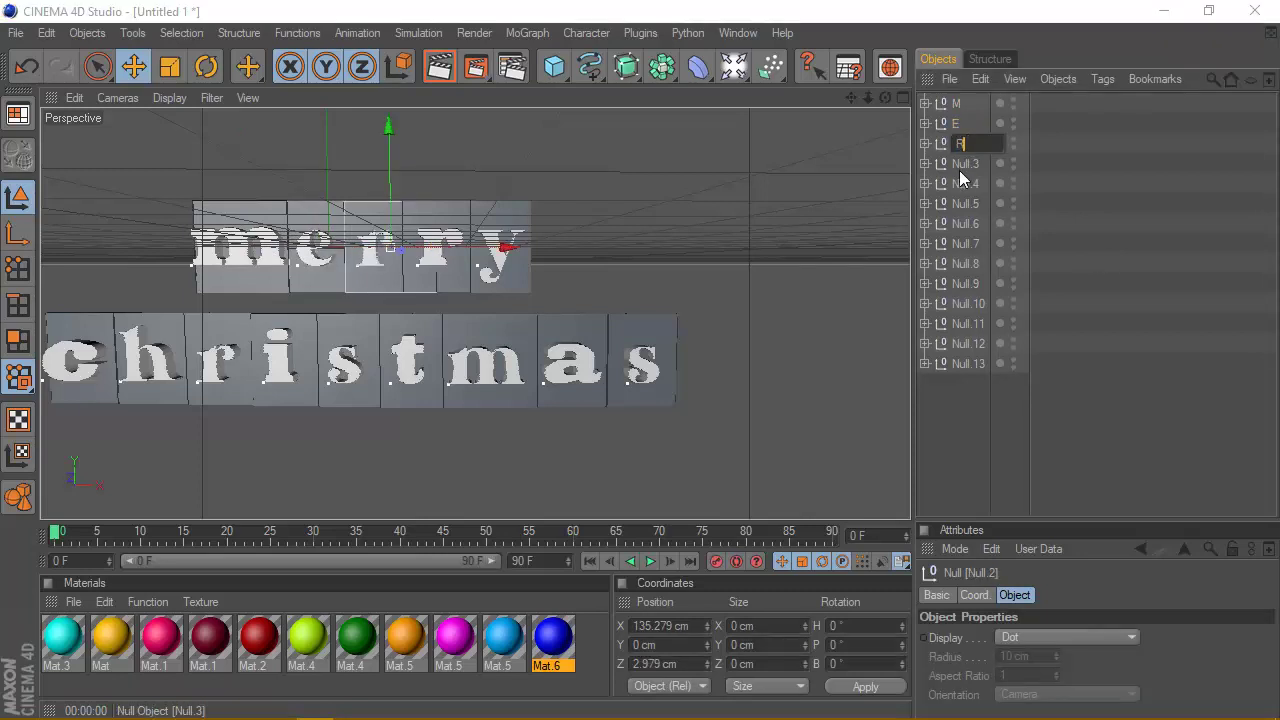
key("Return")
double_click(968, 164)
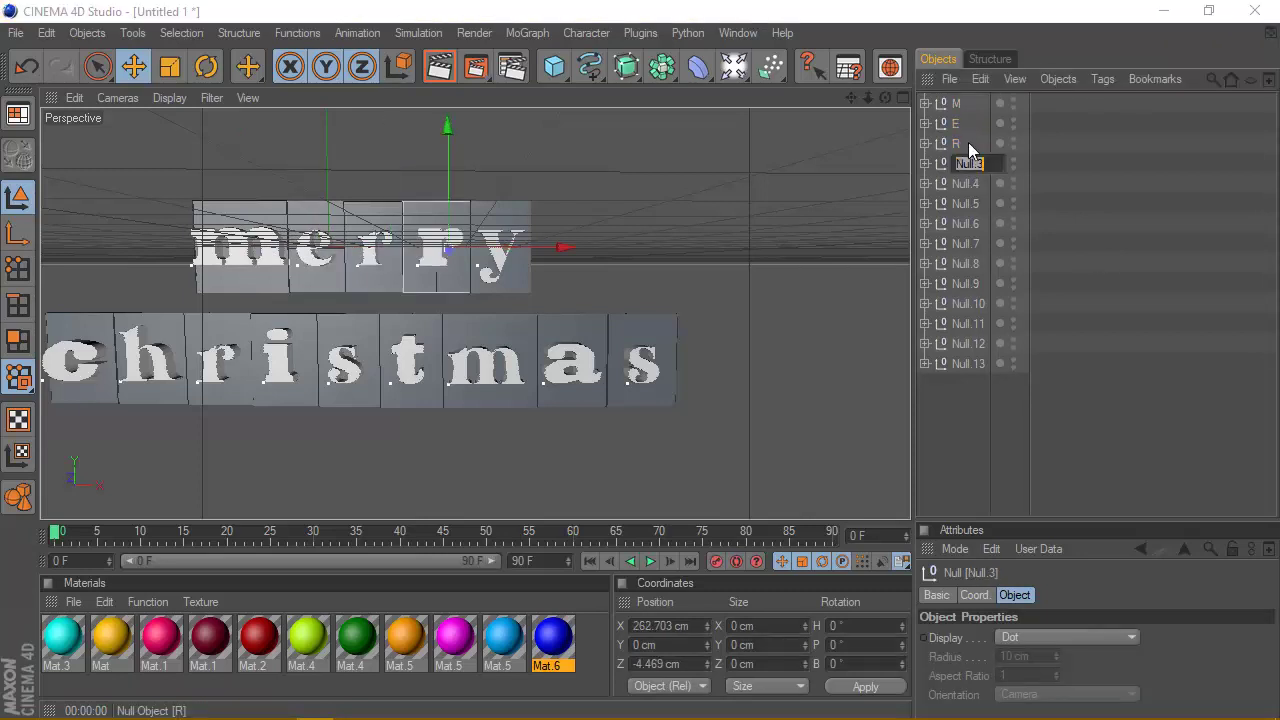
double_click(962, 144)
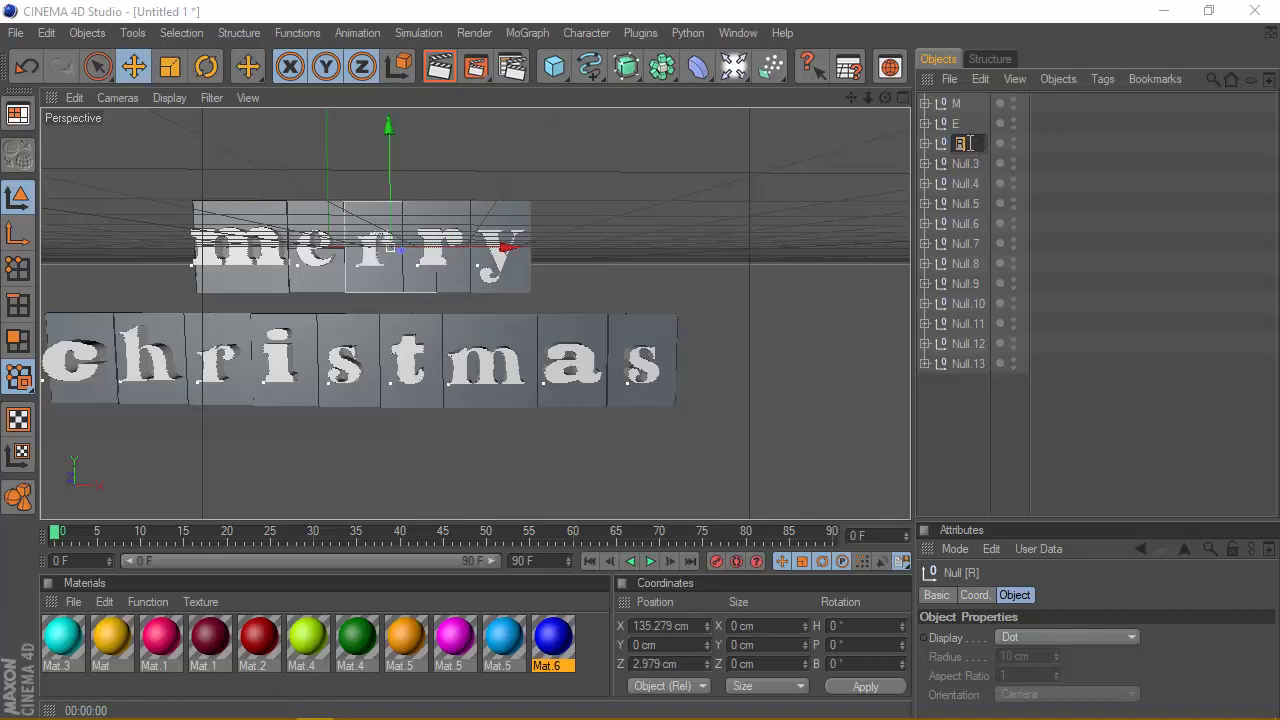
key("Return")
Rename the last two letter nulls to R and Y, then expand M.
double_click(978, 162)
type("T")
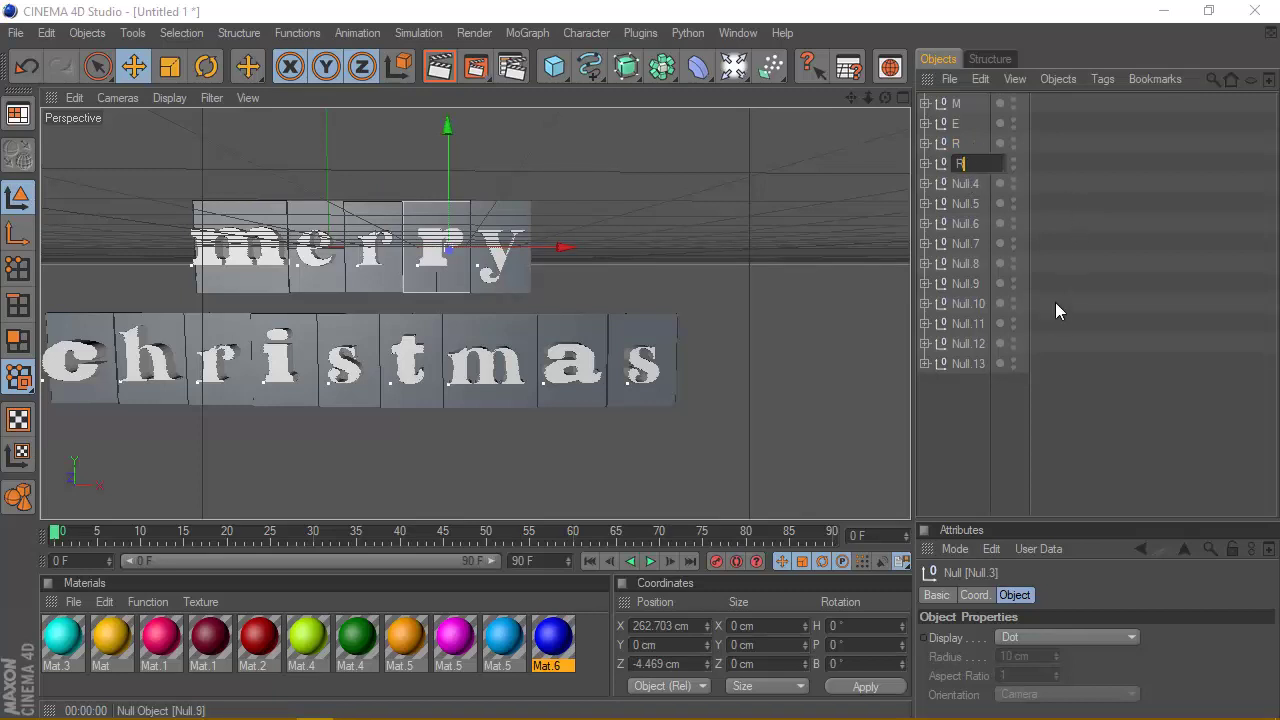
key("Return")
double_click(967, 184)
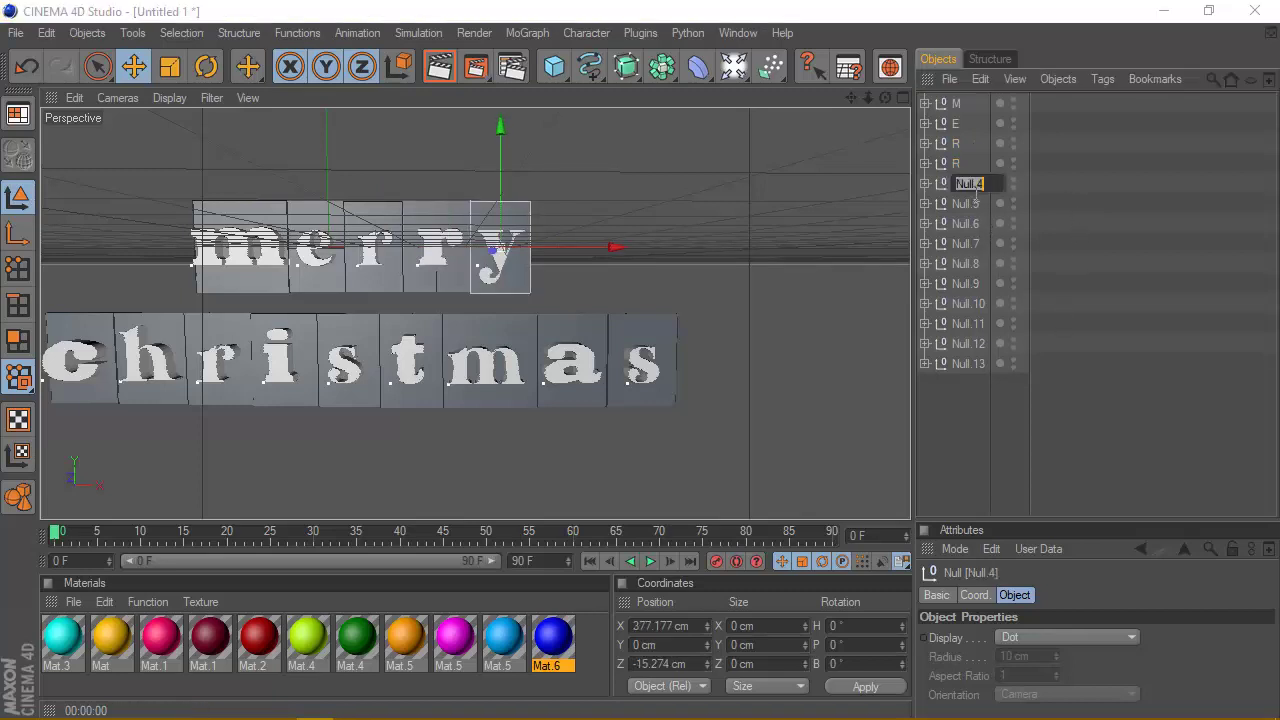
type("Y")
key("Return")
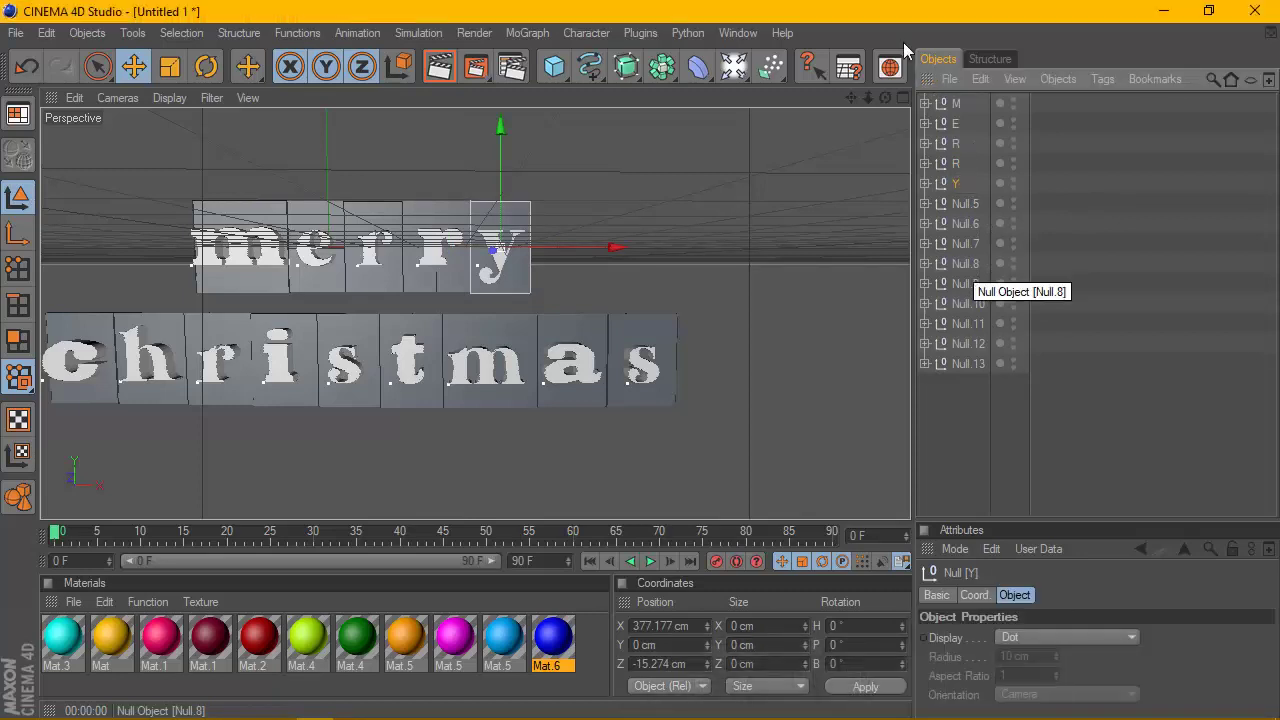
left_click(925, 103)
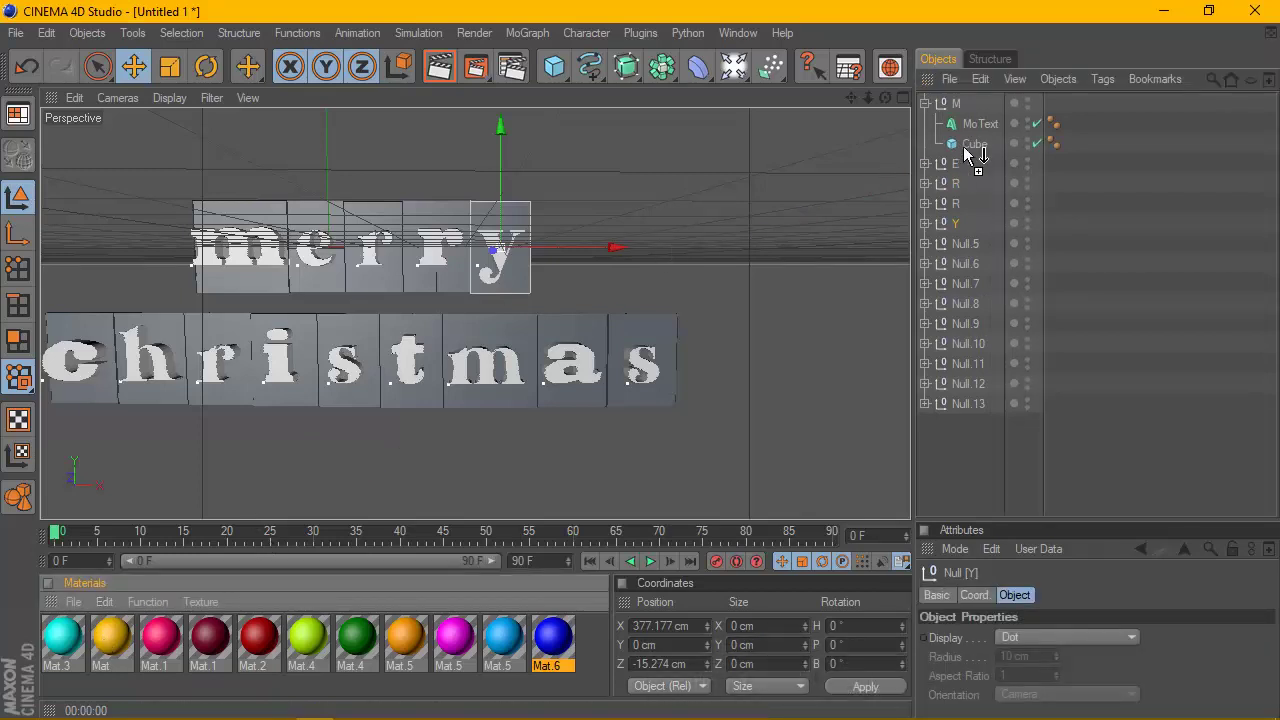
Apply the gold material to the m tile and the pink material to the e tile, then render.
left_click_drag(966, 150, 948, 148)
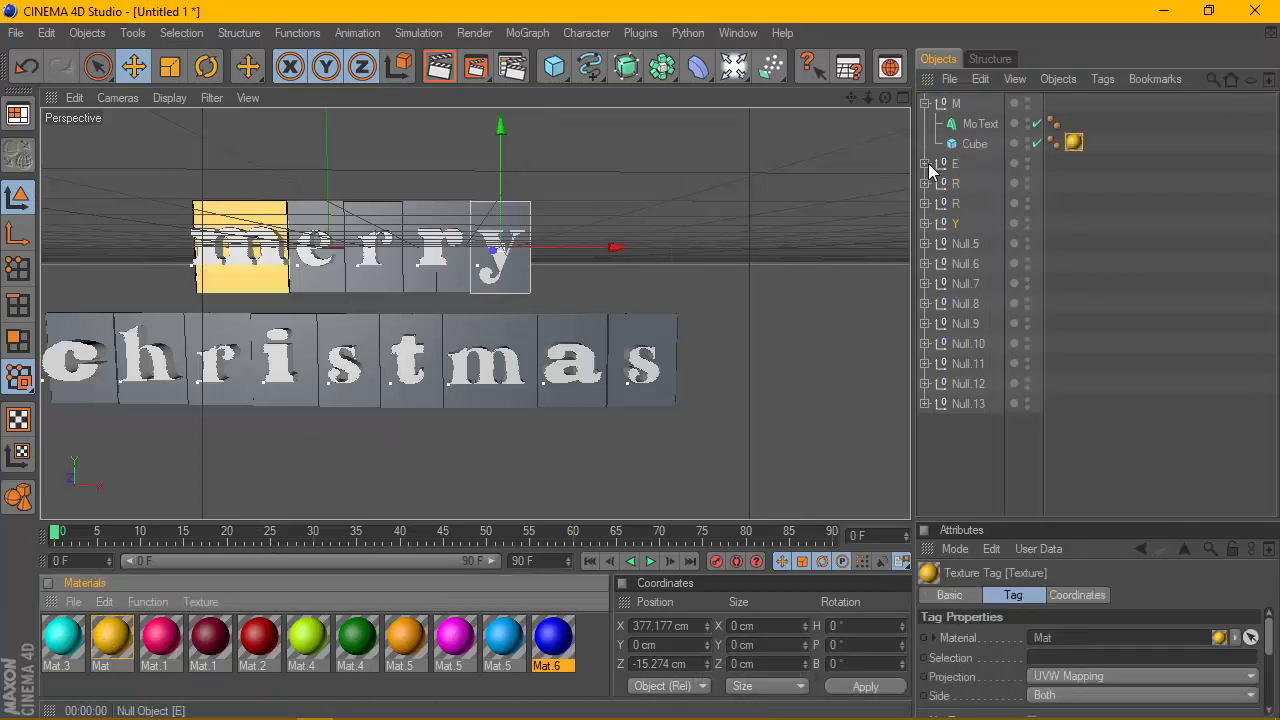
left_click(925, 163)
left_click_drag(160, 637, 849, 268)
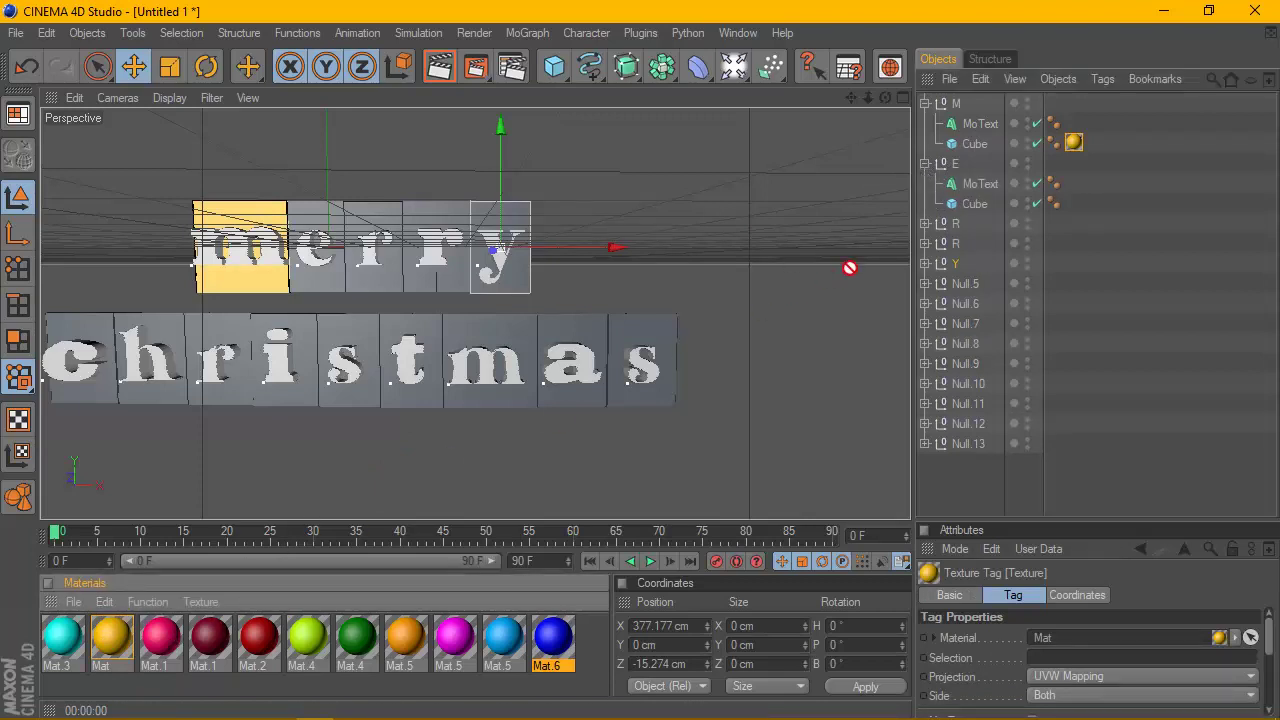
left_click_drag(963, 204, 963, 204)
left_click(925, 163)
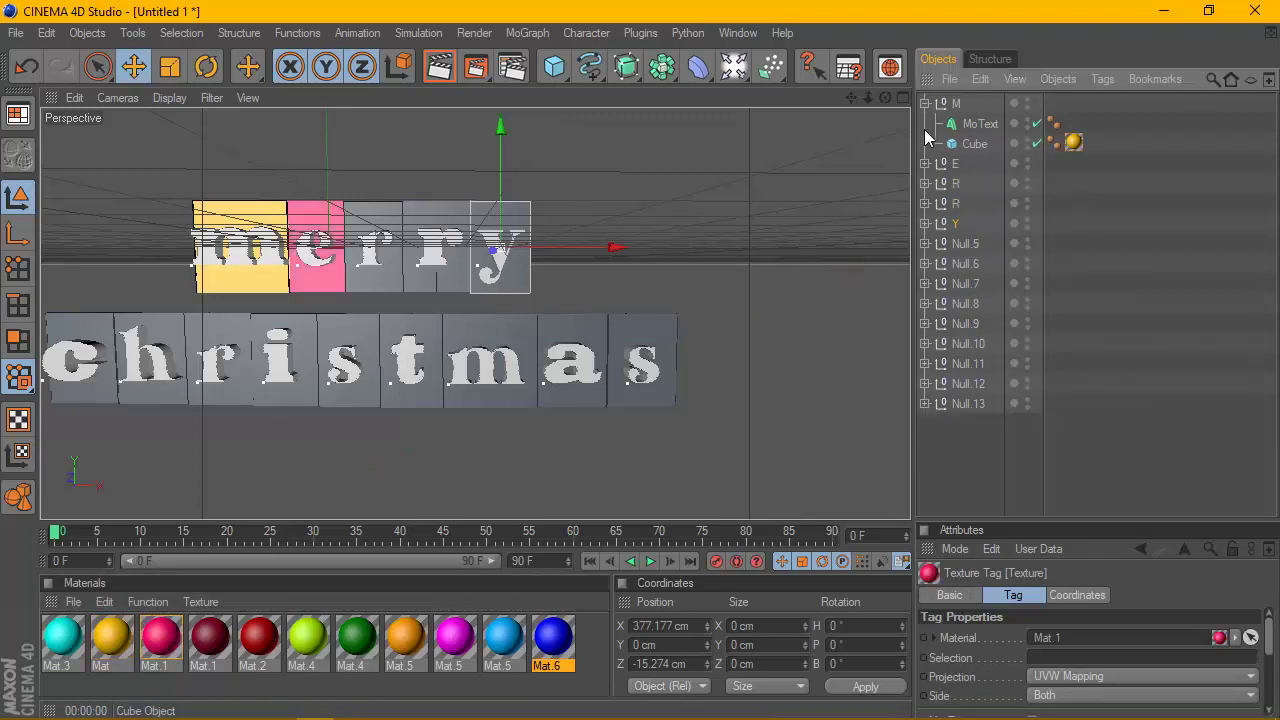
left_click(924, 104)
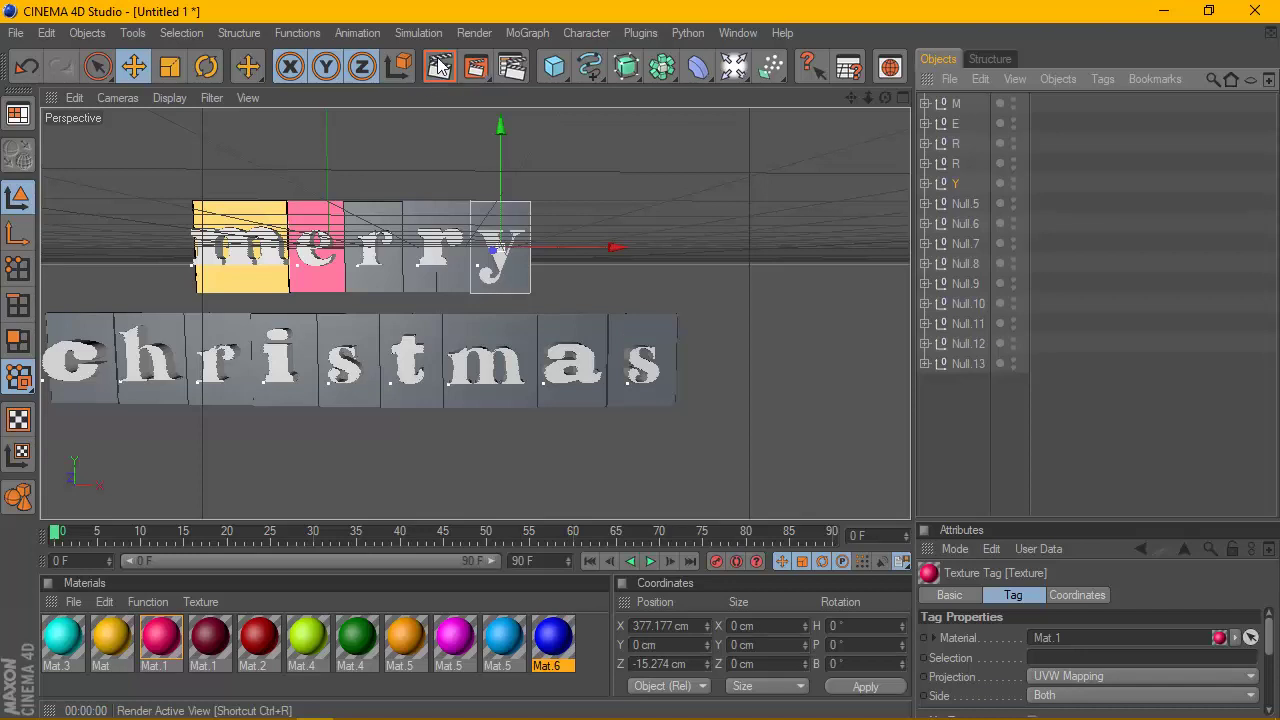
left_click(440, 66)
Apply the blue material to the first r tile and render the coloured tiles.
left_click(925, 144)
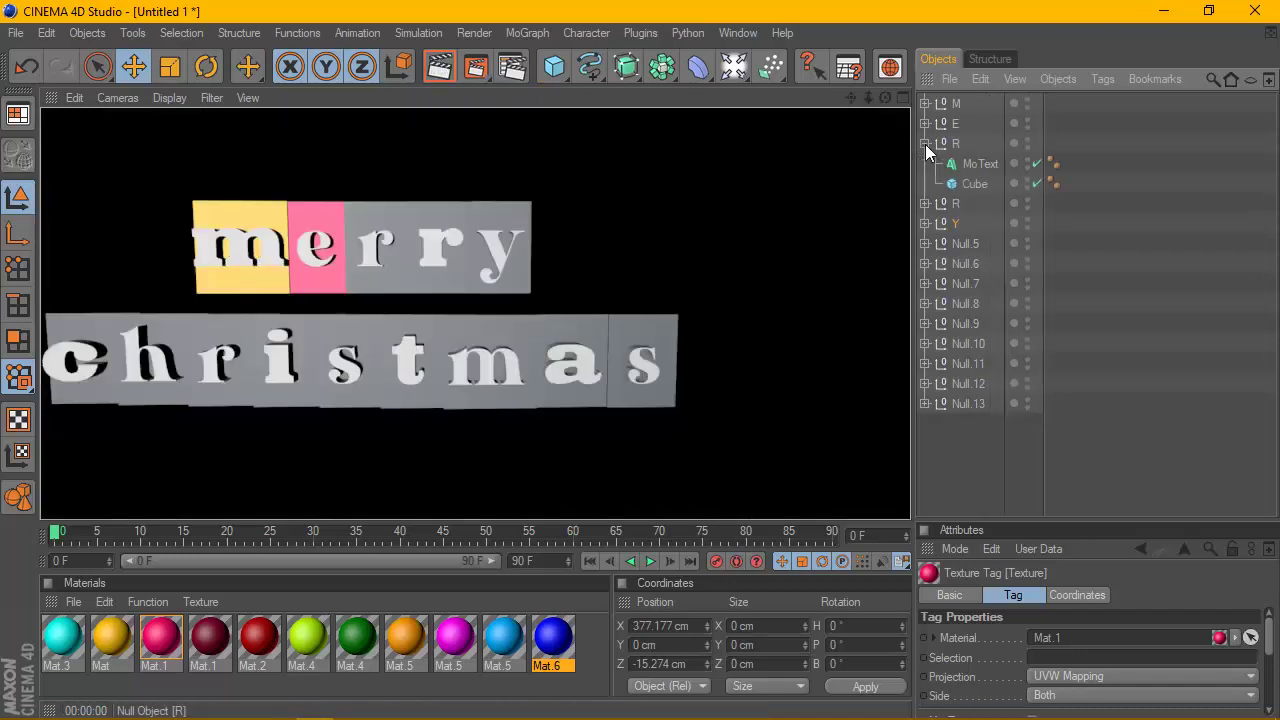
mouse_move(552, 637)
left_mouse_down()
mouse_move(998, 218)
mouse_move(943, 198)
left_mouse_up()
left_click(925, 143)
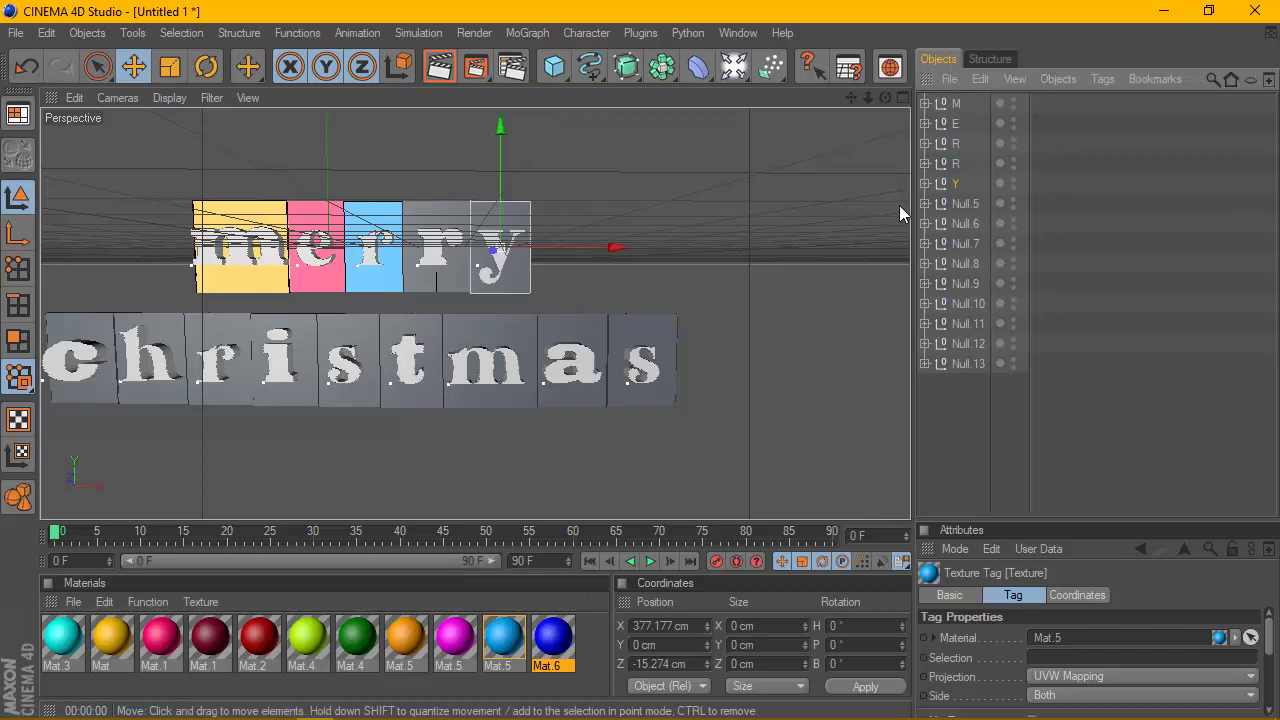
left_click(931, 203)
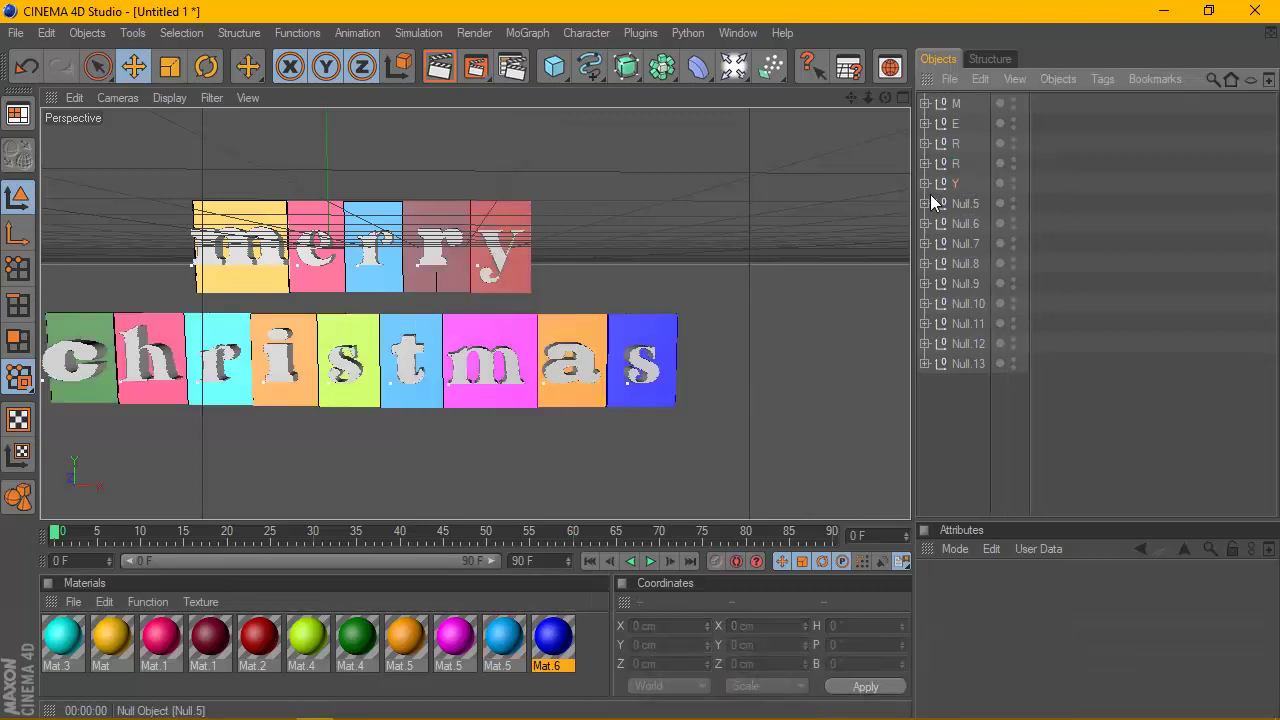
left_click_drag(632, 227, 505, 120, "alt")
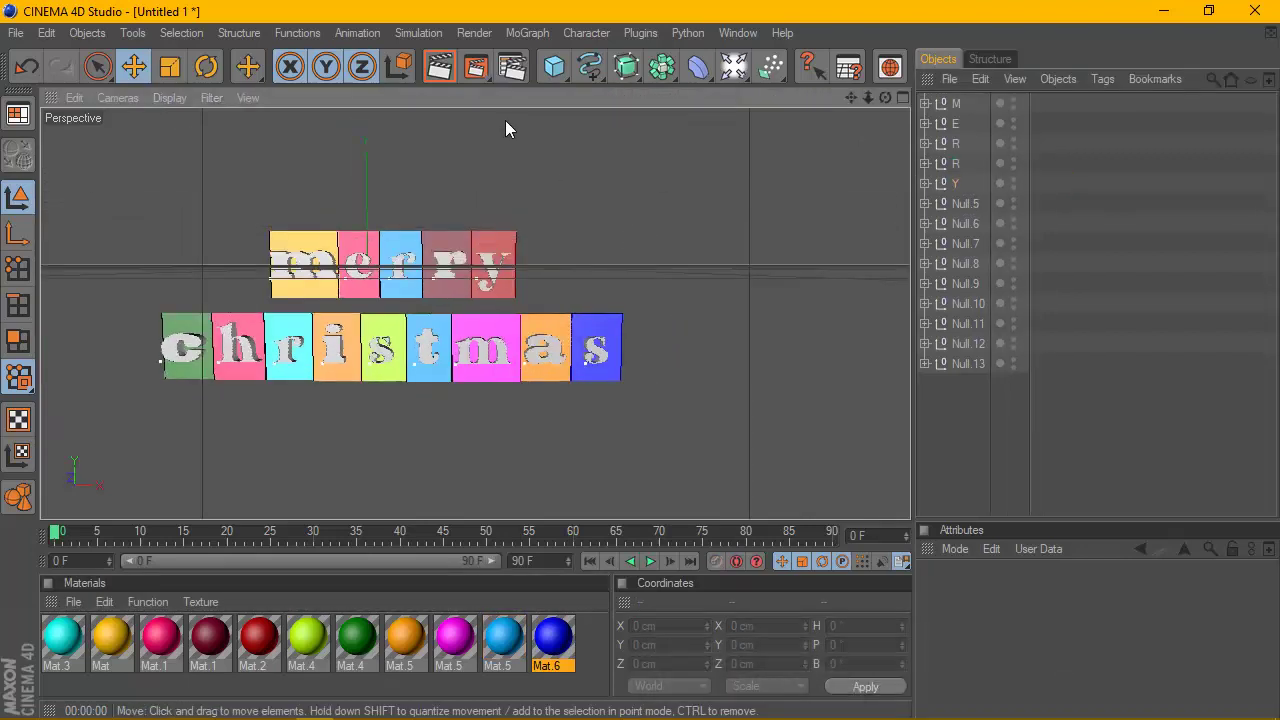
left_click(439, 67)
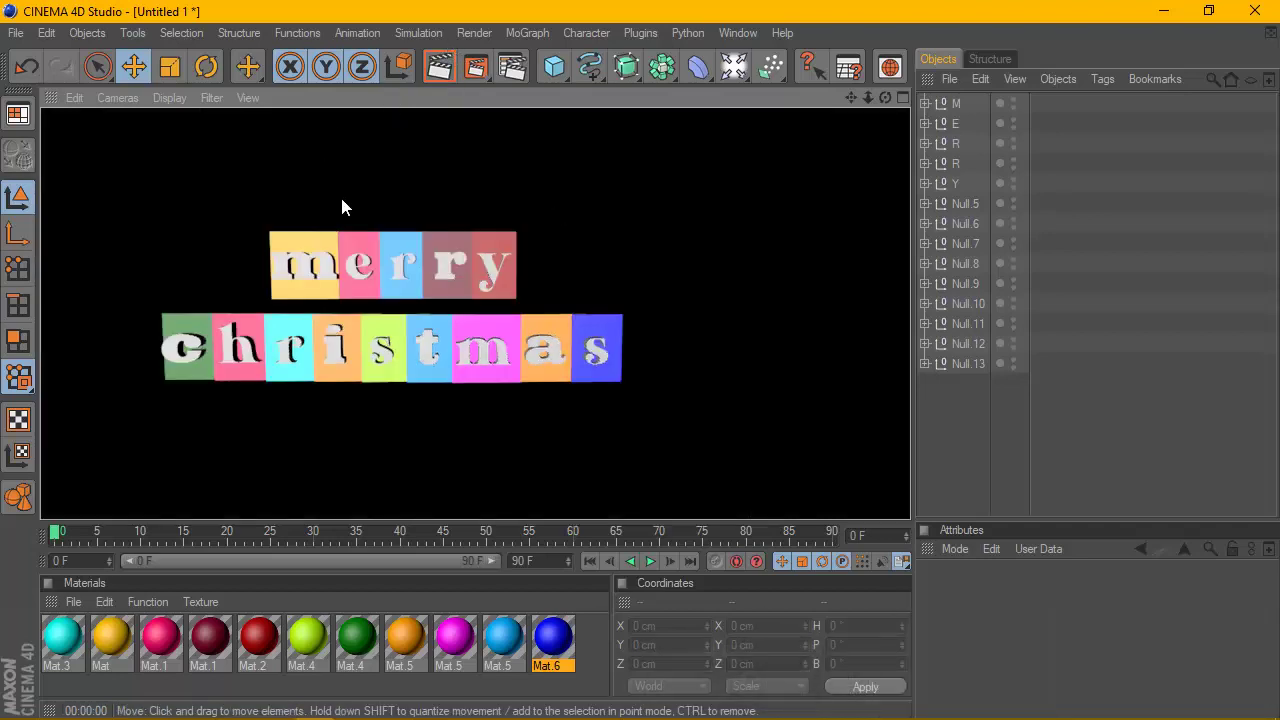
left_click(72, 602)
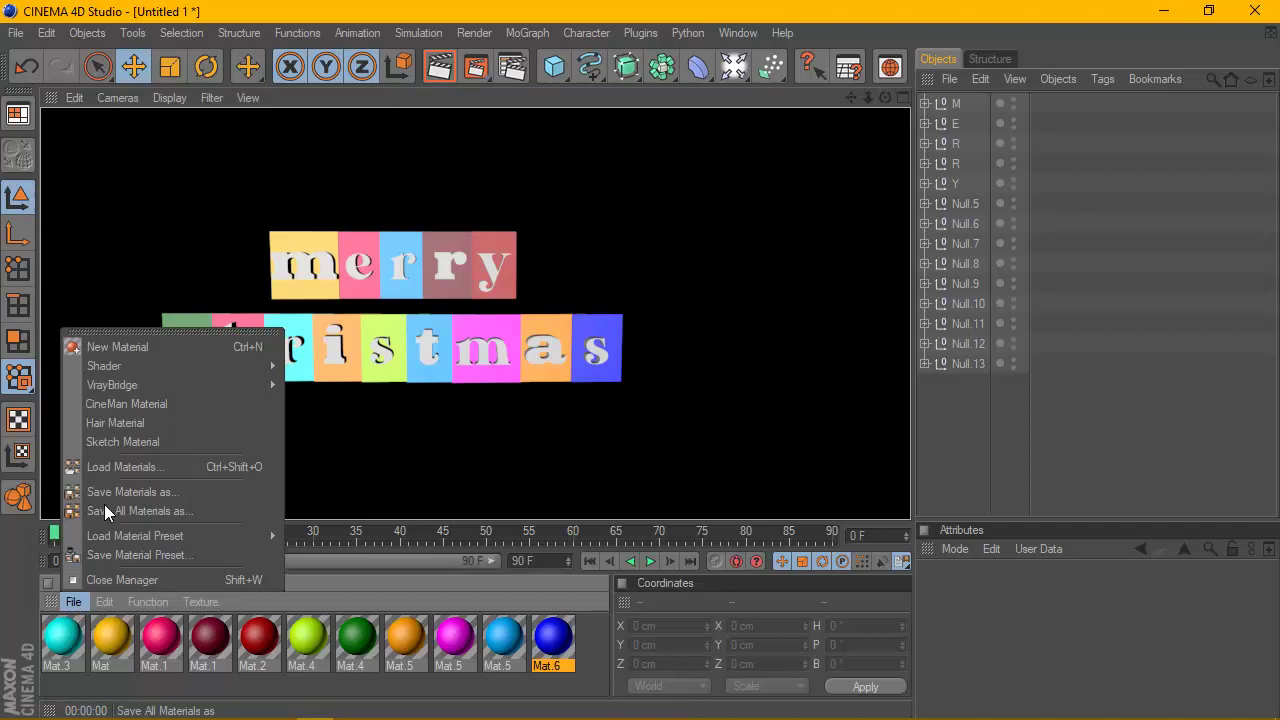
Create a new material, Mat.7, with a white 255/255/255 colour.
left_click(133, 346)
double_click(75, 627)
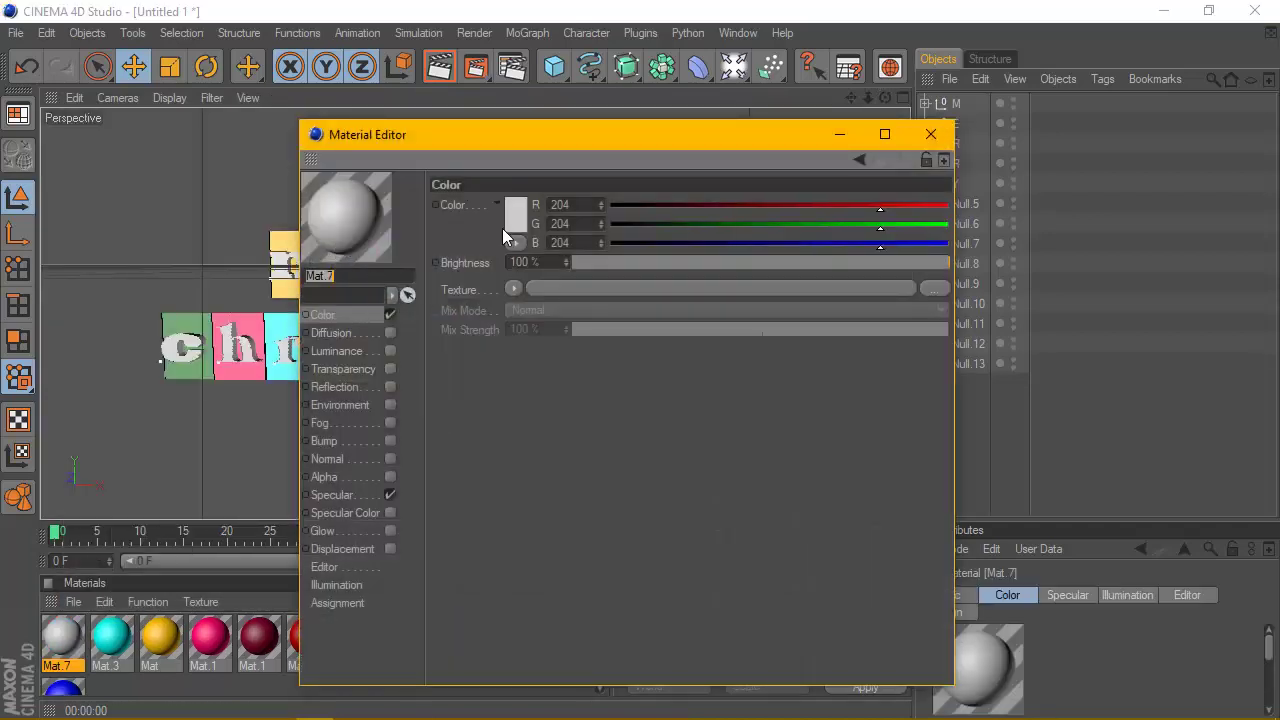
left_click(502, 222)
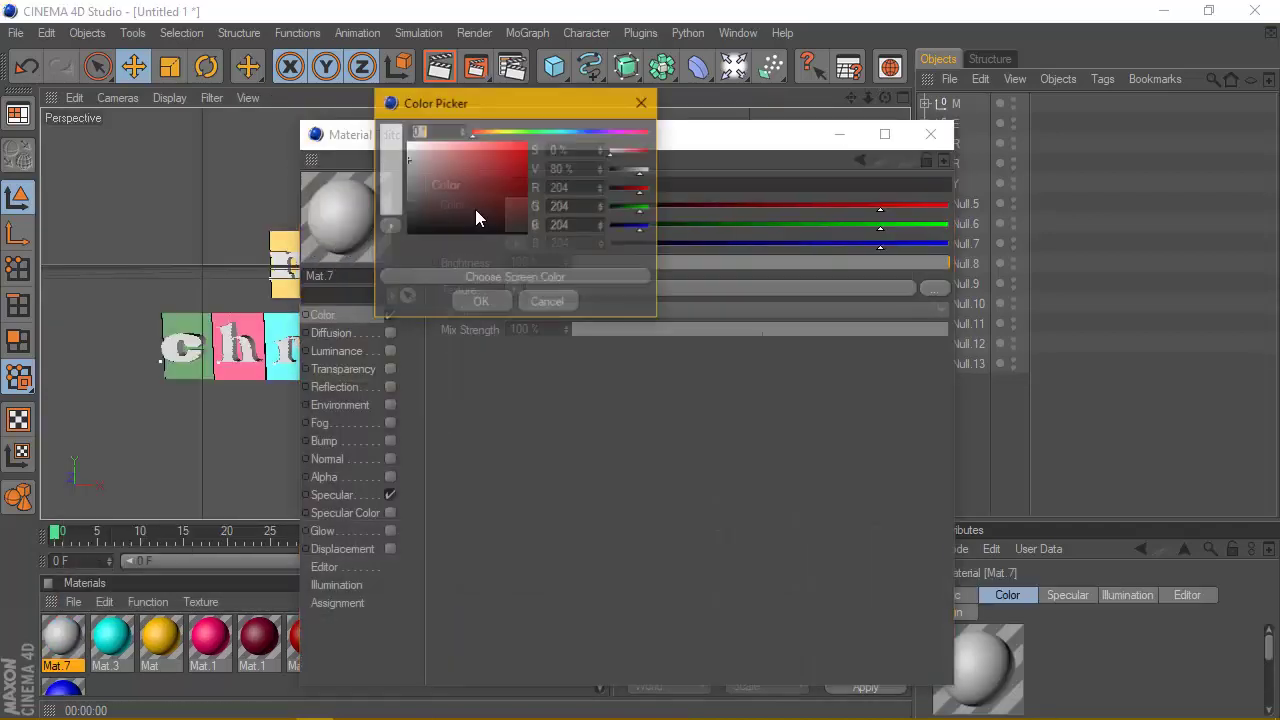
left_click(481, 303)
left_click(930, 134)
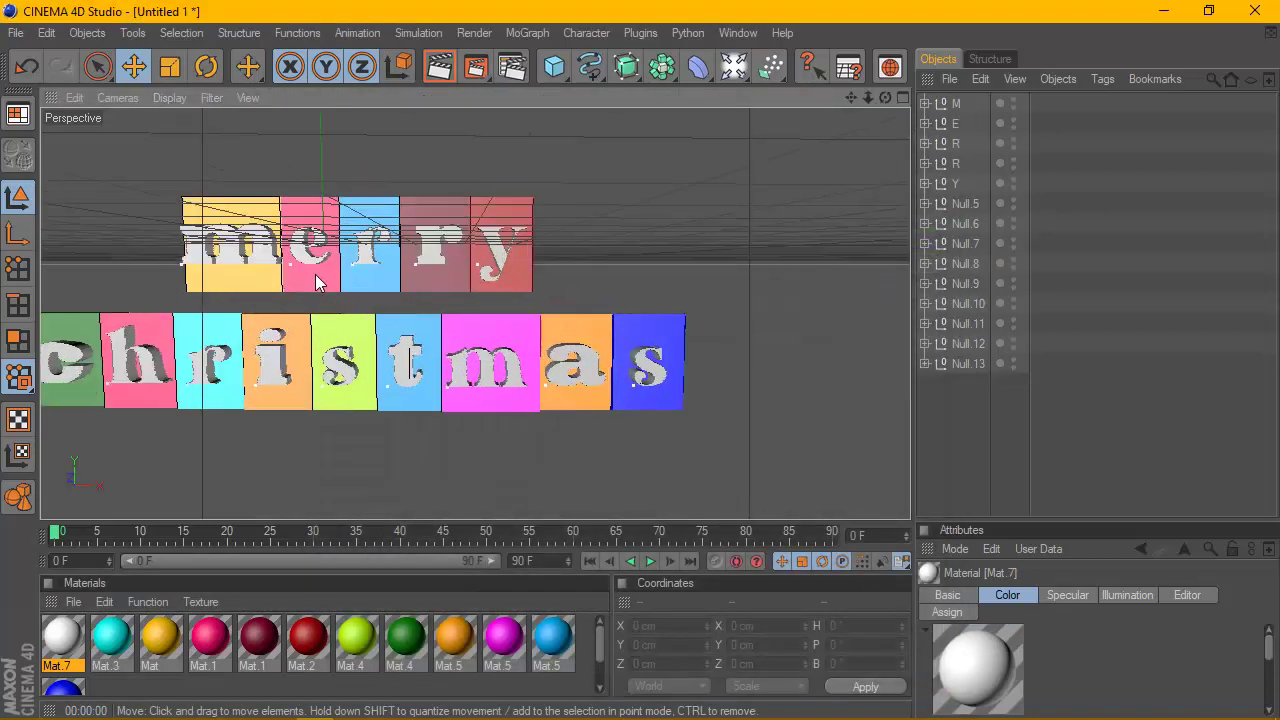
Apply the white material to the merry christmas letters and render the view.
mouse_move(62, 637)
left_mouse_down()
mouse_move(260, 268)
mouse_move(234, 252)
left_mouse_up()
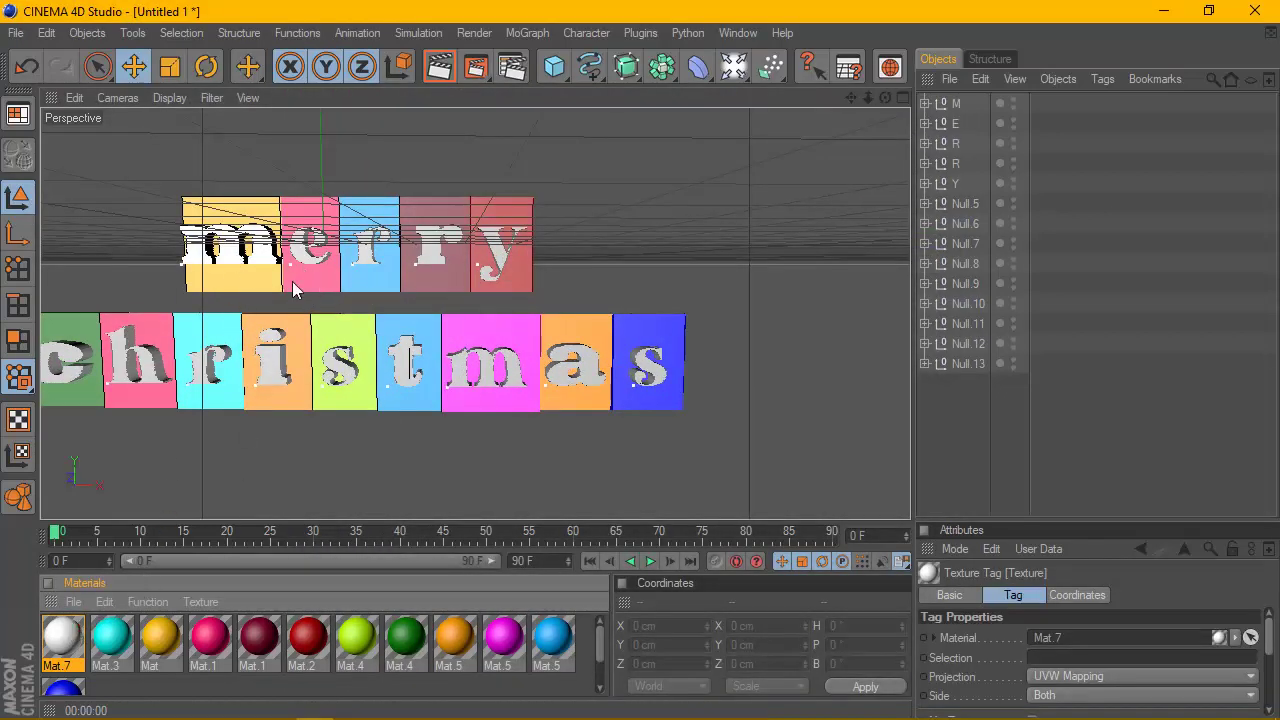
left_click_drag(111, 637, 273, 418)
left_click_drag(364, 256, 499, 248)
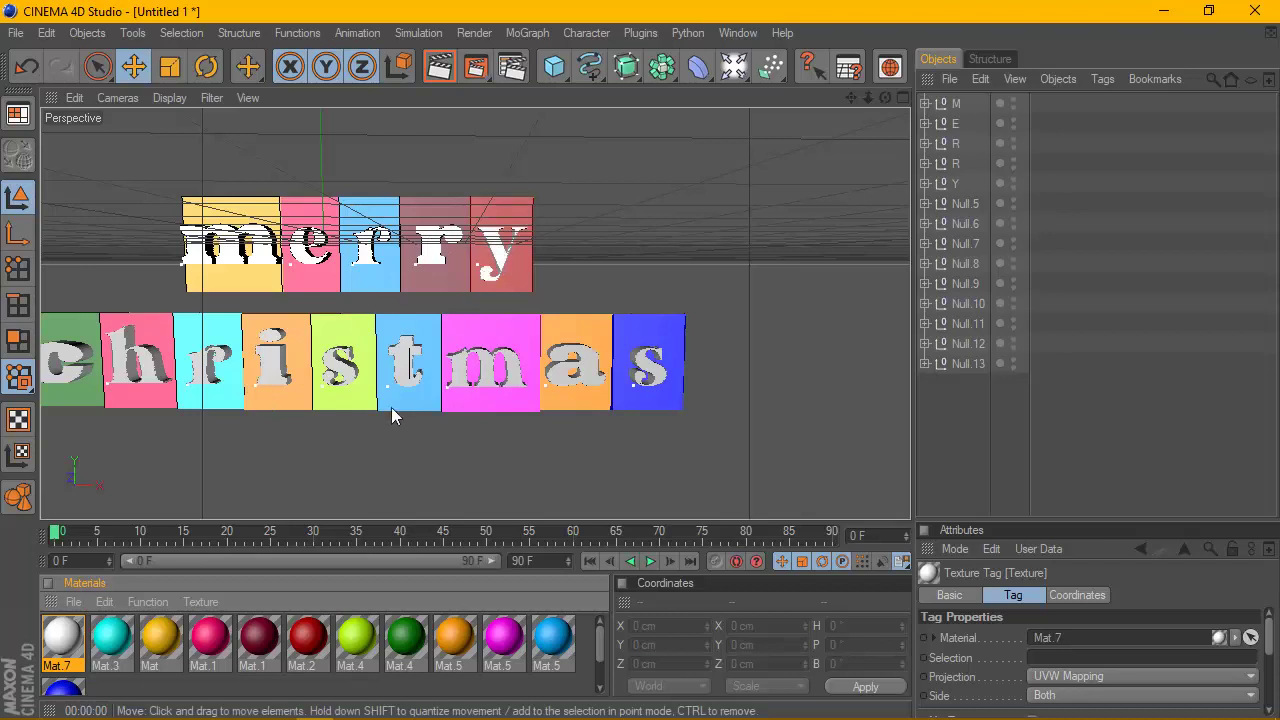
key("ctrl+r")
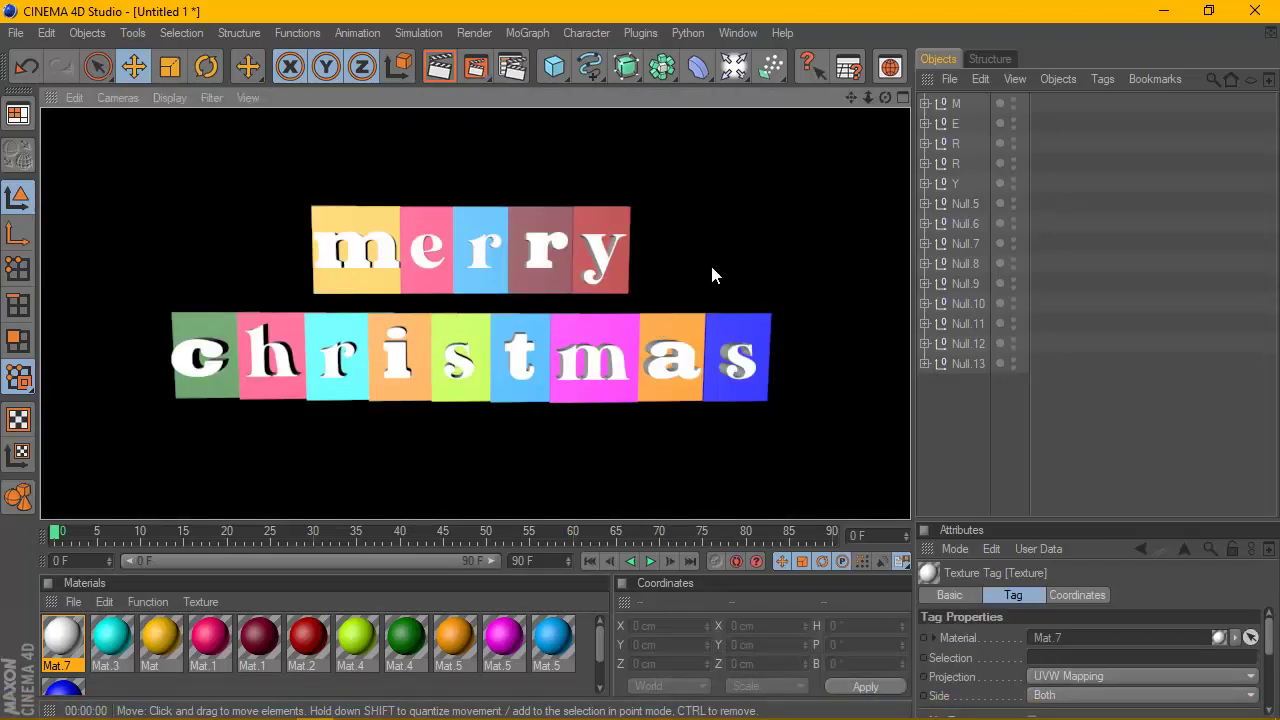
Add a Floor with a Compositing tag set to Compositing Background, plus a Background object.
left_click(733, 66)
left_click(929, 226)
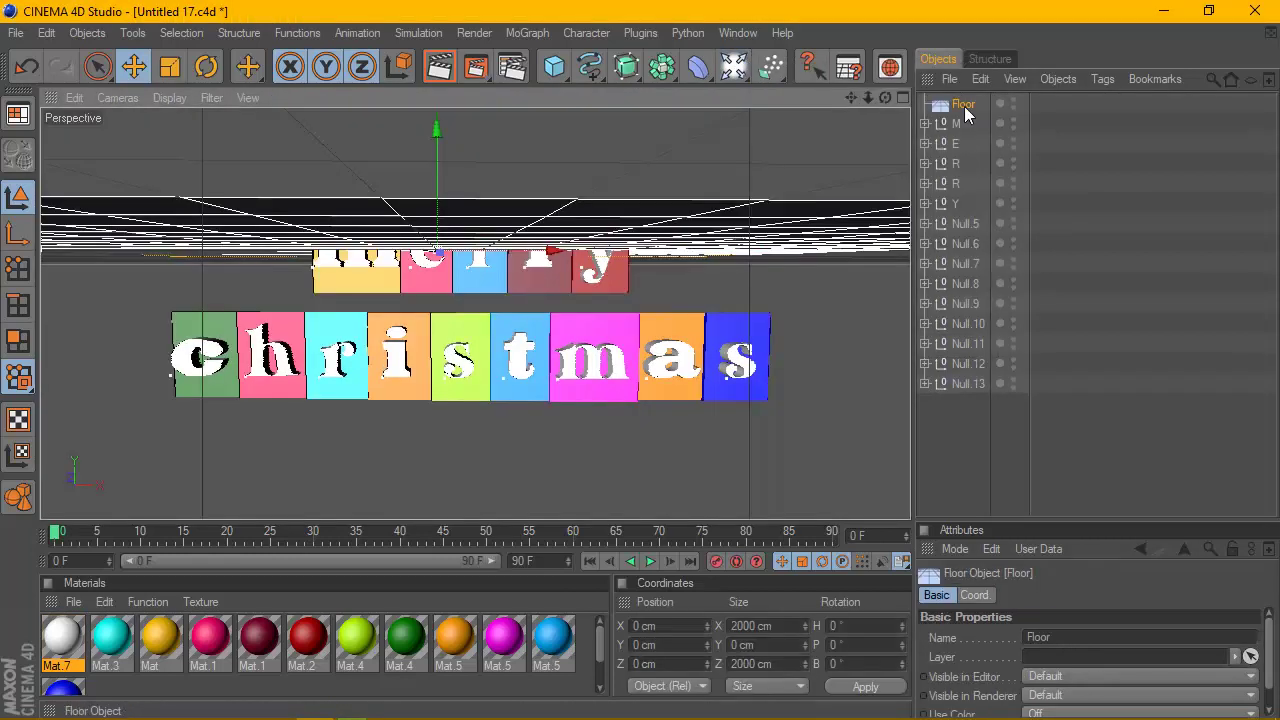
right_click(964, 106)
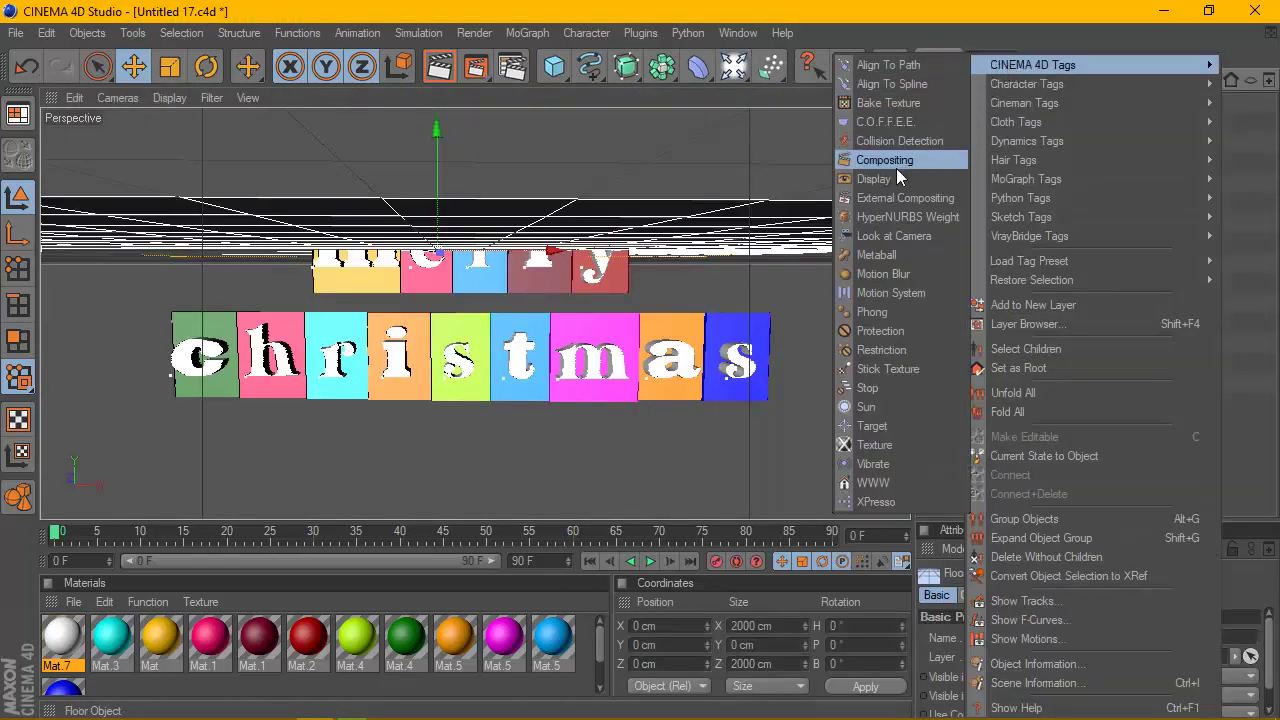
left_click(897, 163)
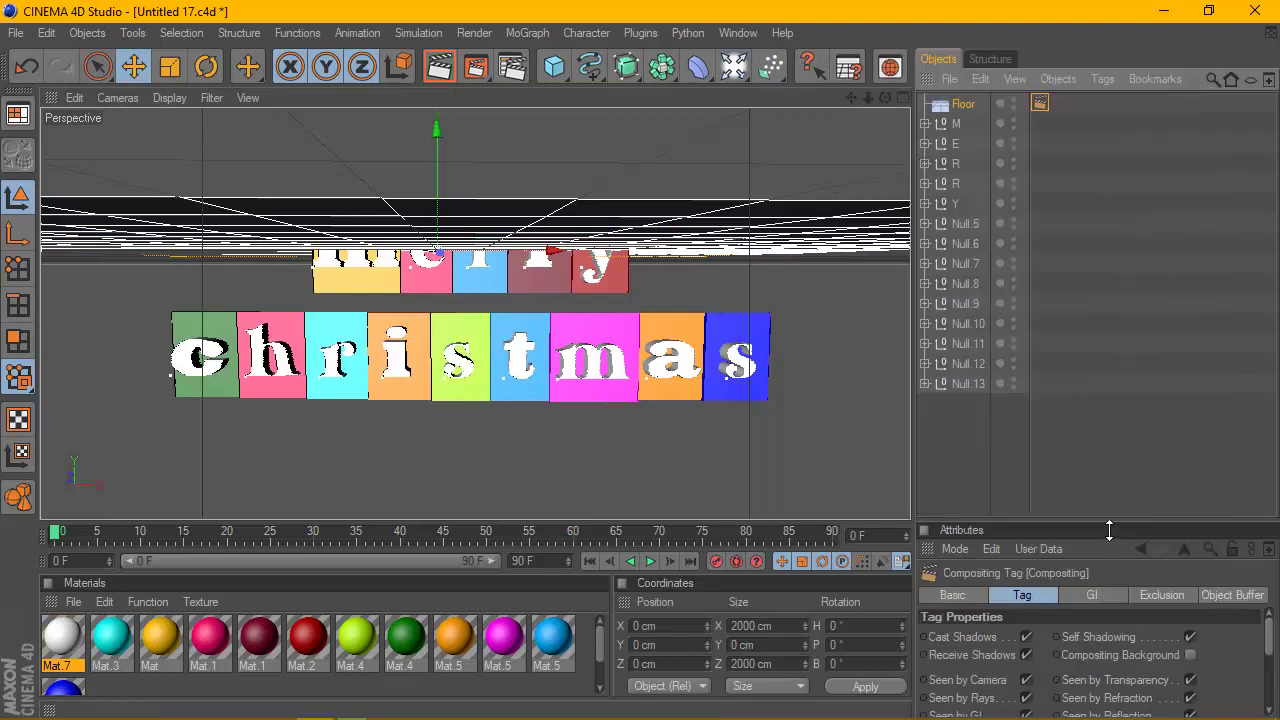
left_click_drag(1106, 522, 1069, 266)
left_click(1190, 398)
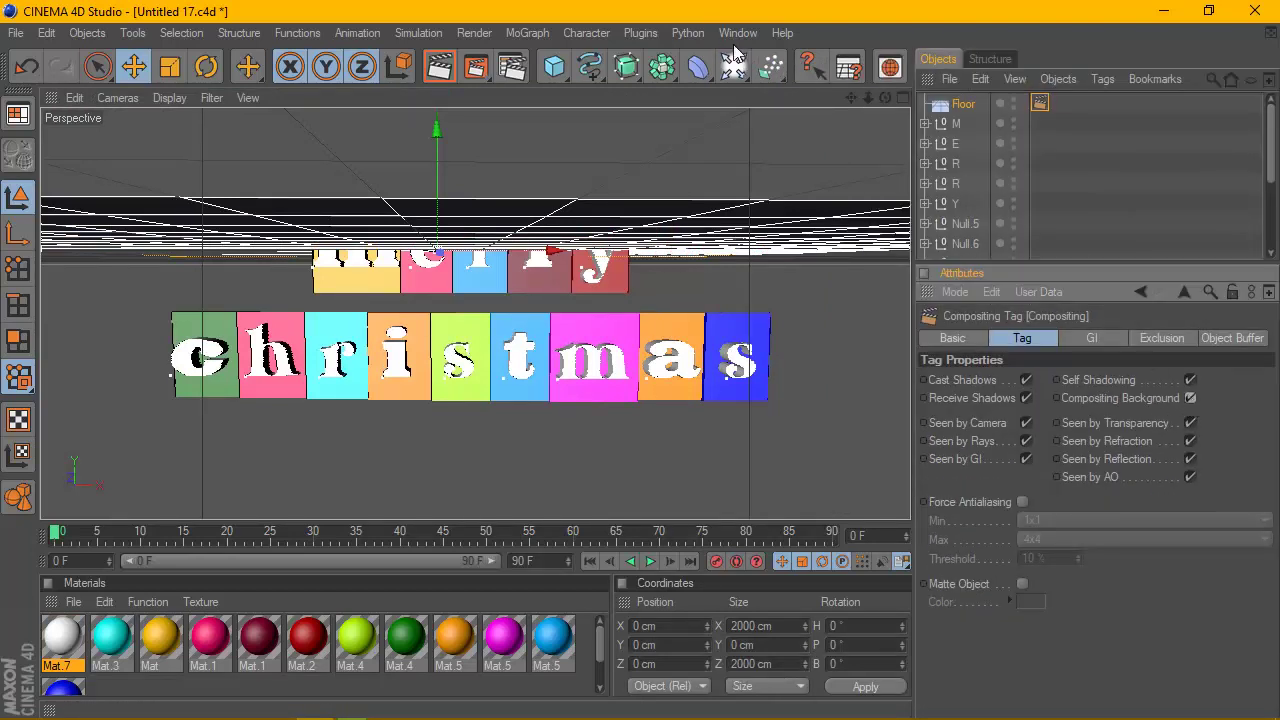
left_click_drag(733, 66, 945, 297)
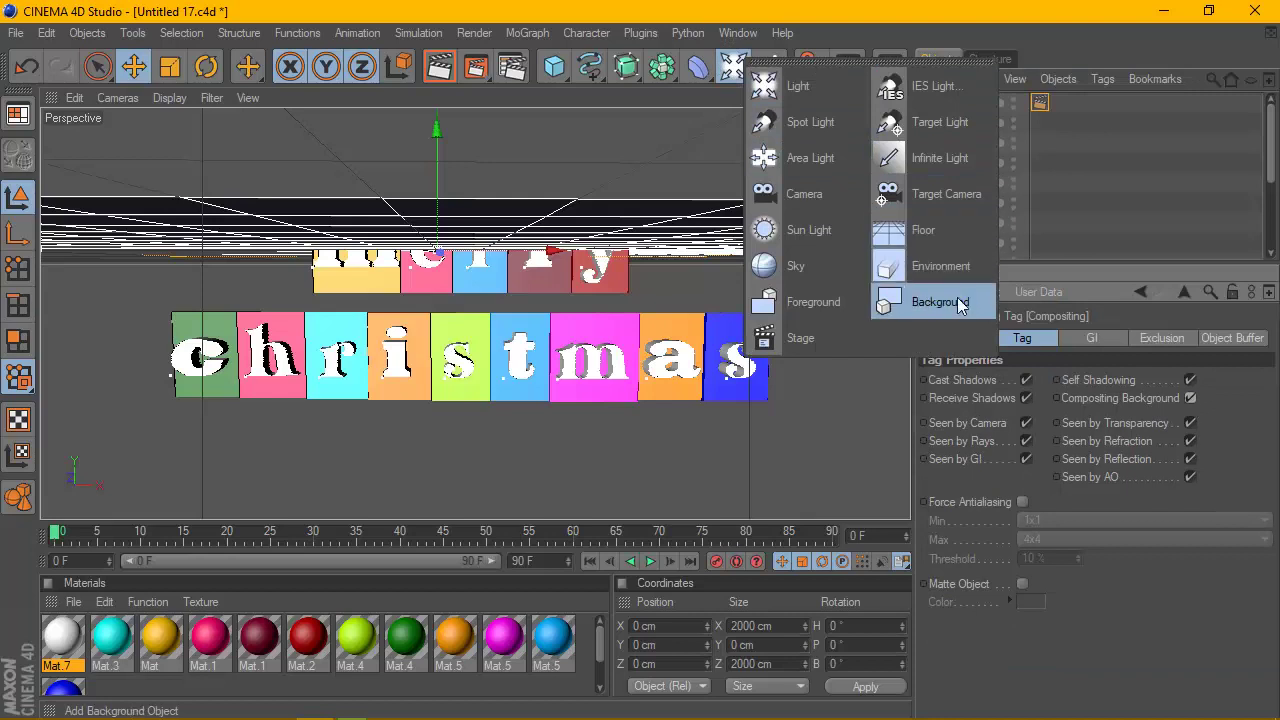
Raise all letter groups above the floor and shift them left to X −460.689 cm, Y 485.941 cm.
left_click(440, 66)
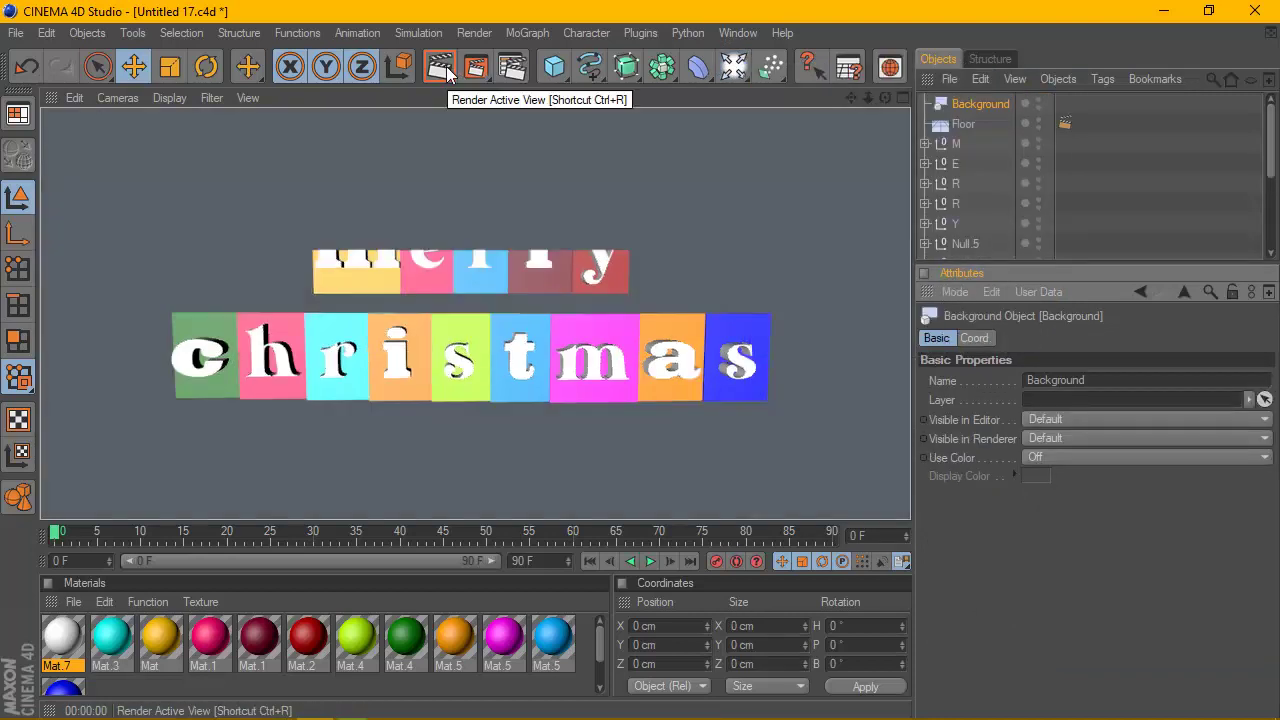
left_click(563, 260)
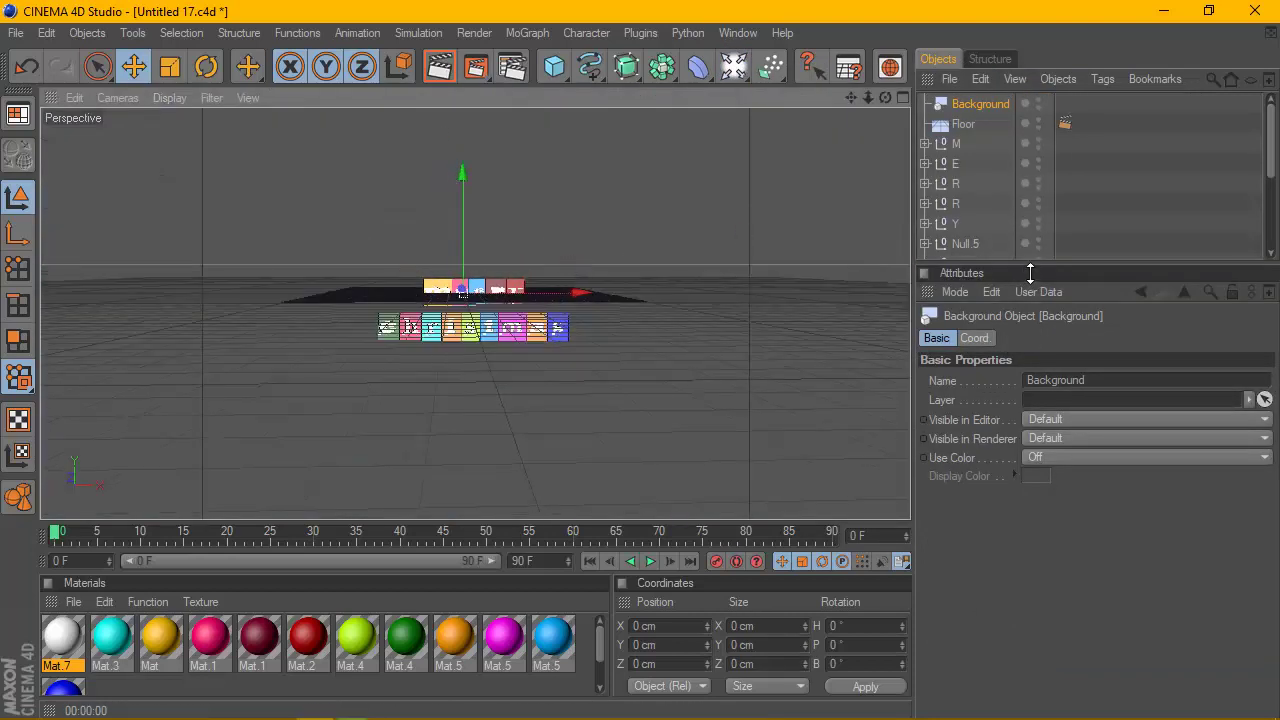
left_click_drag(1030, 273, 1030, 472)
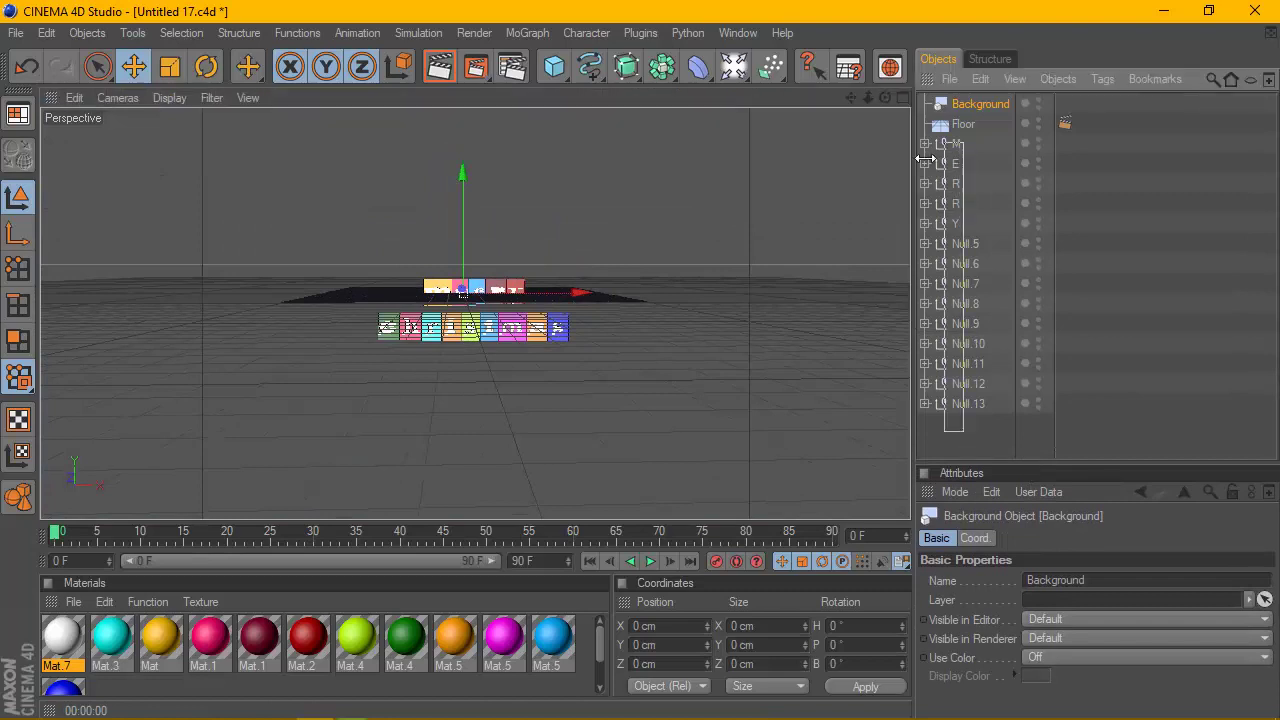
left_click_drag(925, 160, 930, 140)
left_click_drag(467, 218, 691, 183)
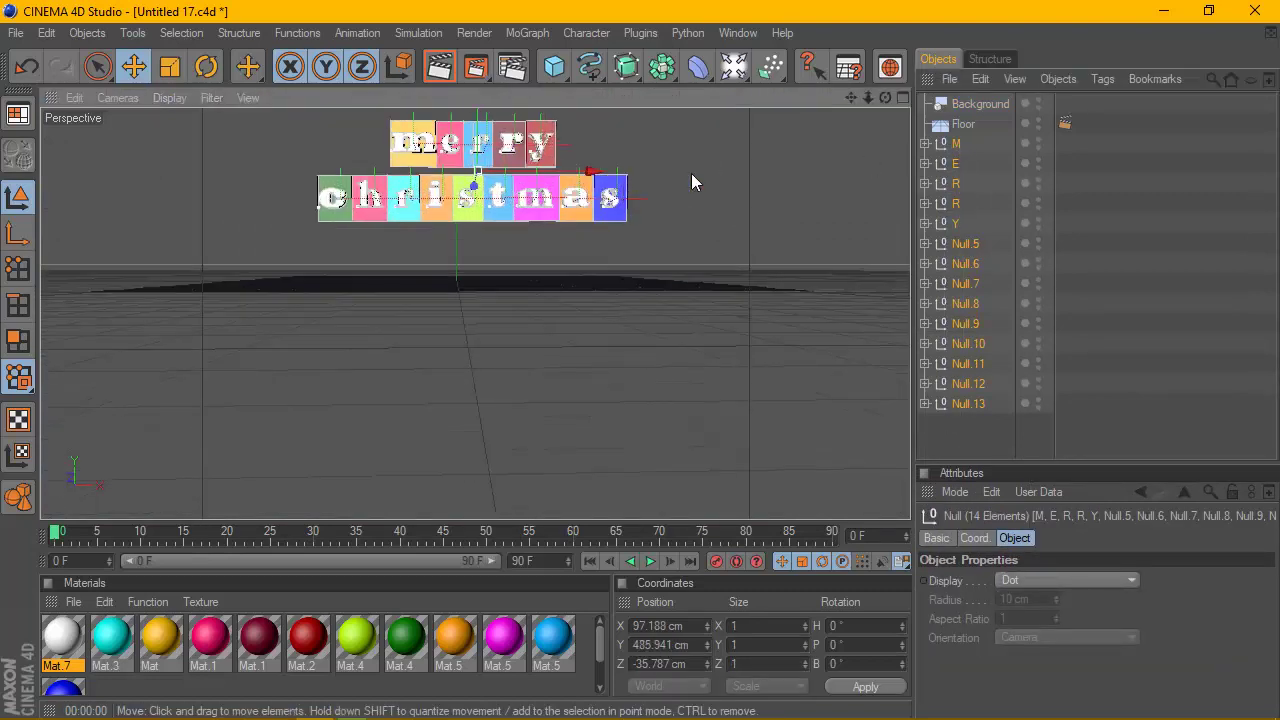
left_click_drag(851, 97, 851, 242)
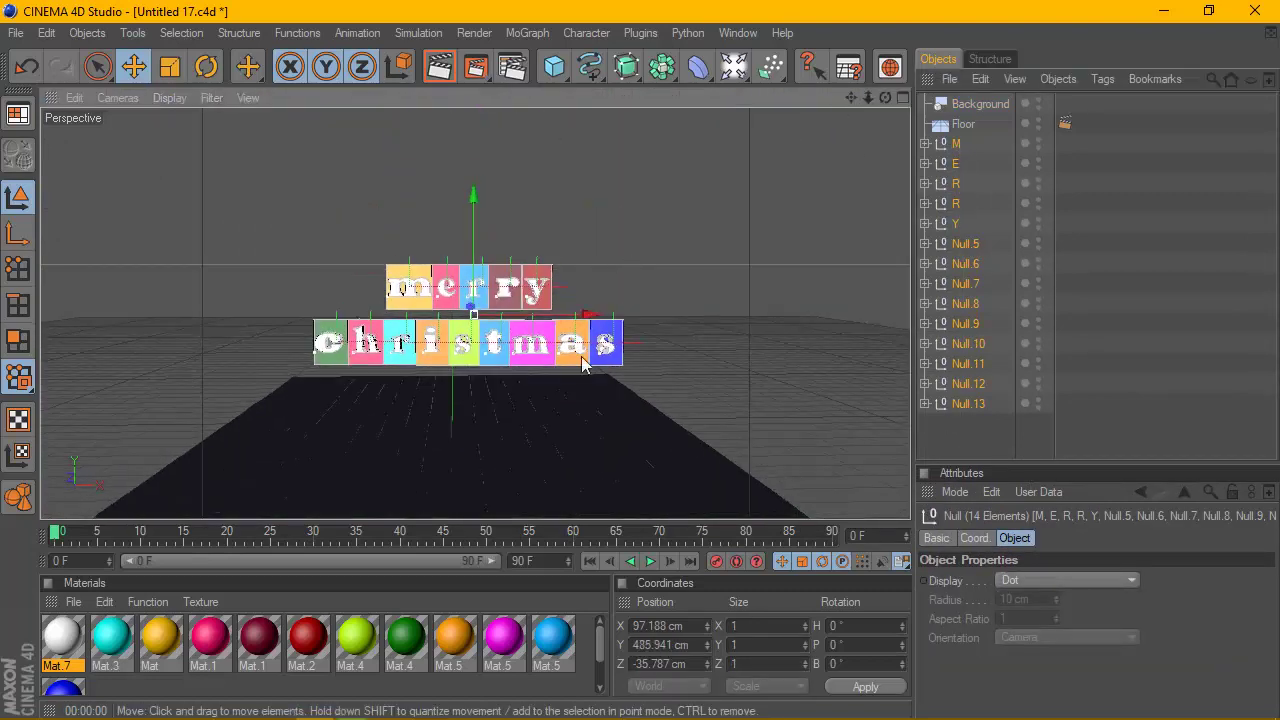
left_click_drag(590, 315, 462, 315)
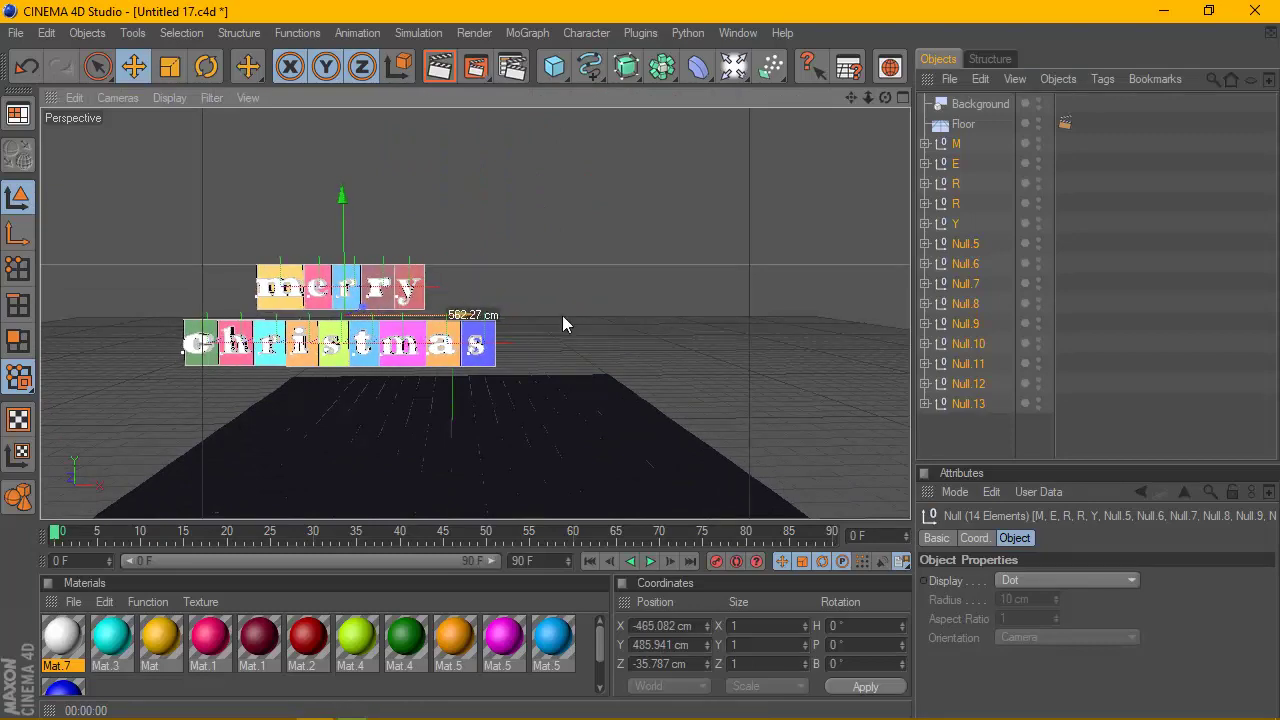
left_click(433, 76)
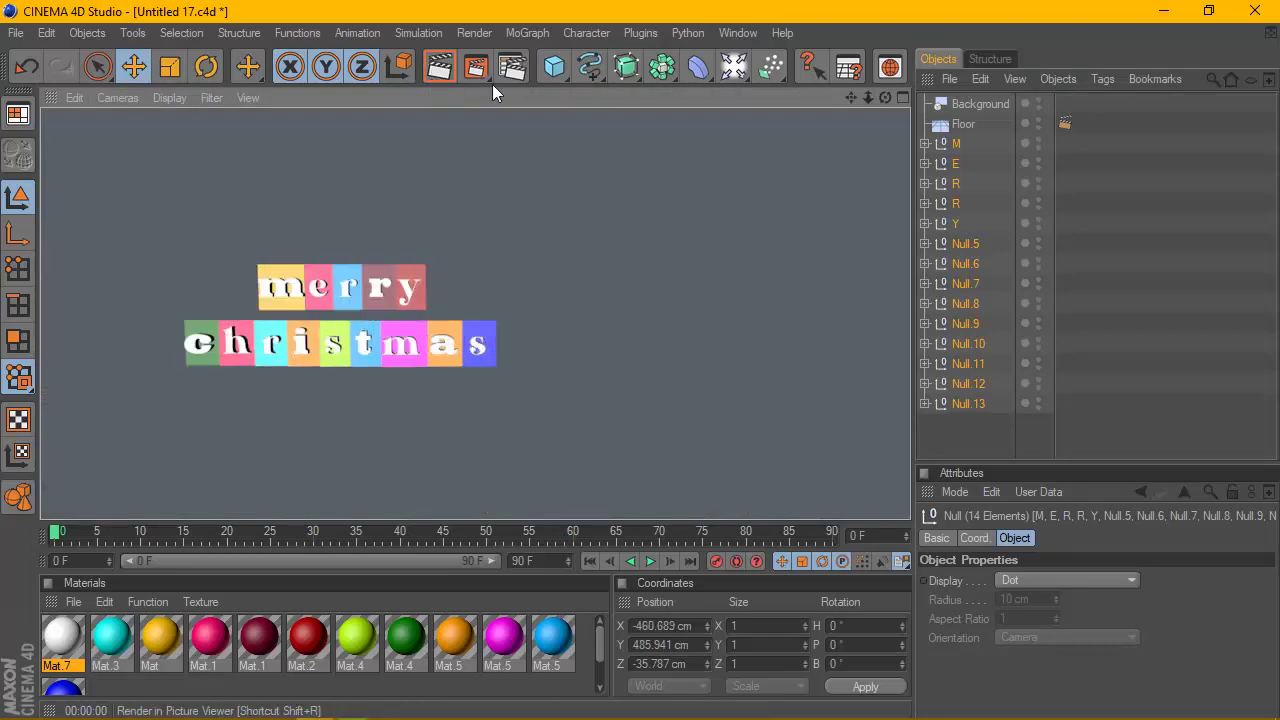
Set the render output size to the HDTV 720 preset.
left_click(505, 67)
left_click(196, 78)
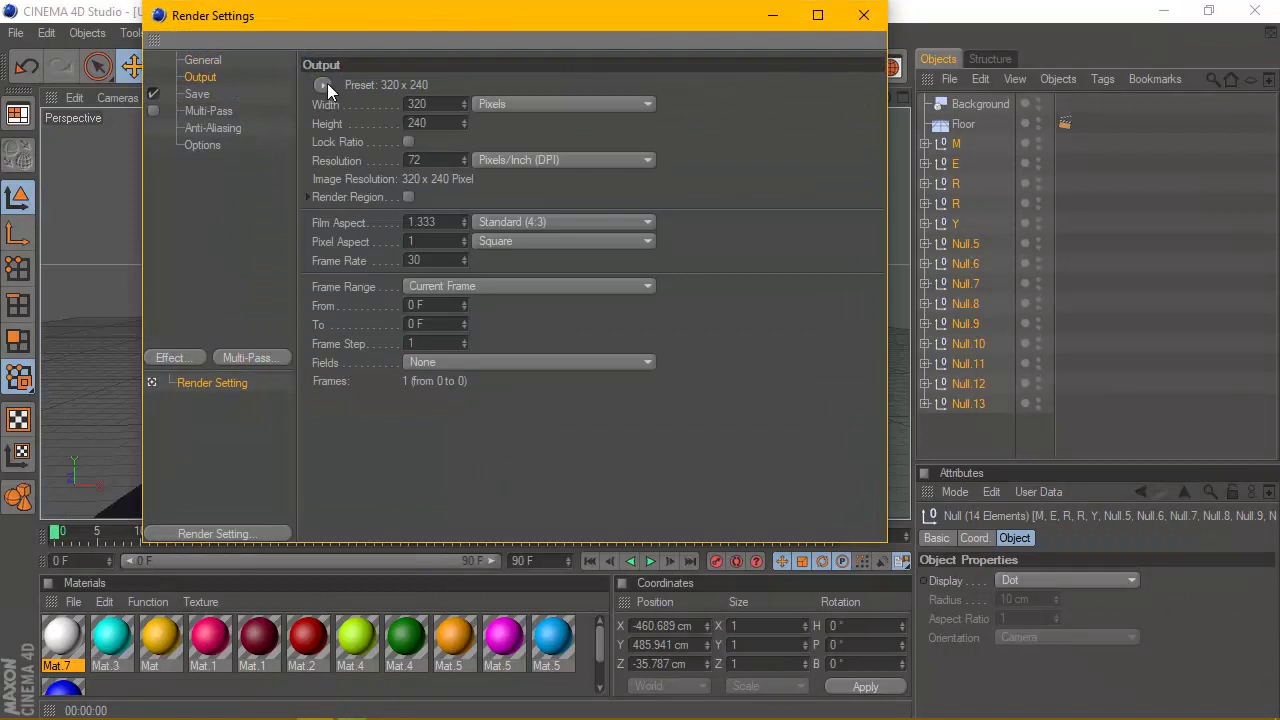
left_click(323, 85)
left_click(539, 369)
left_click(863, 15)
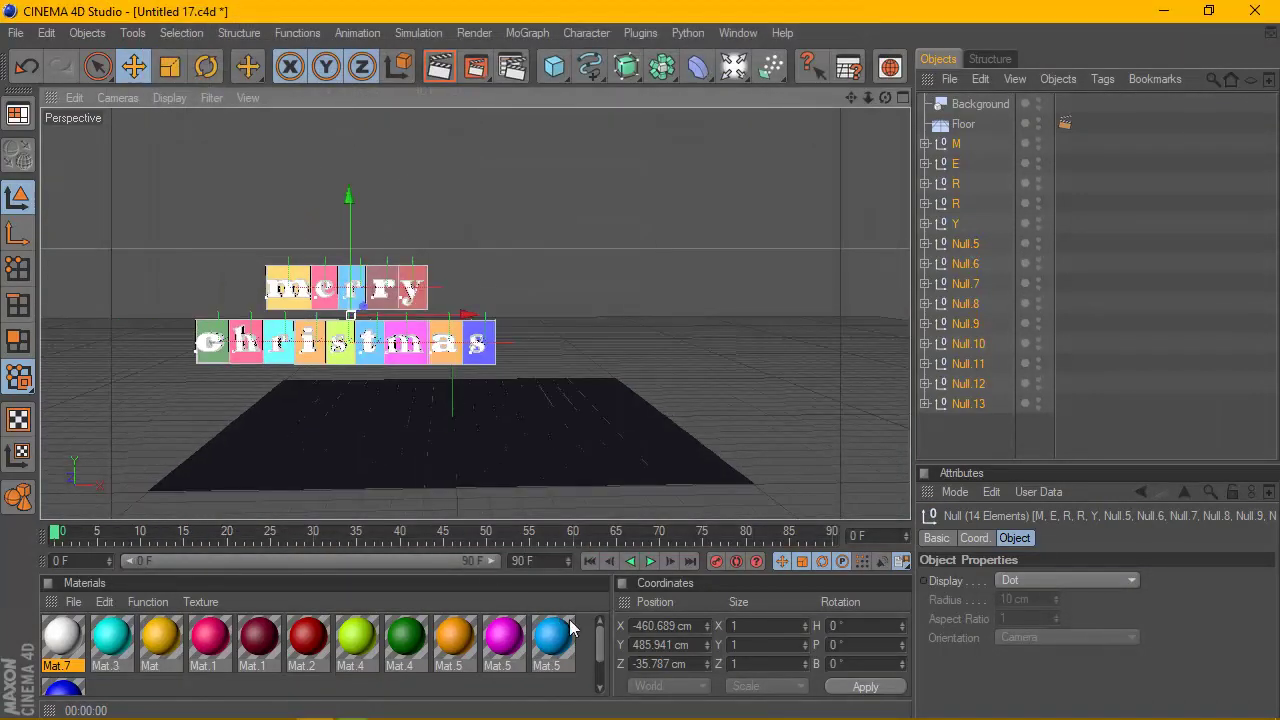
Create a new material, Mat.8, and set its color to purple.
double_click(150, 688)
double_click(62, 635)
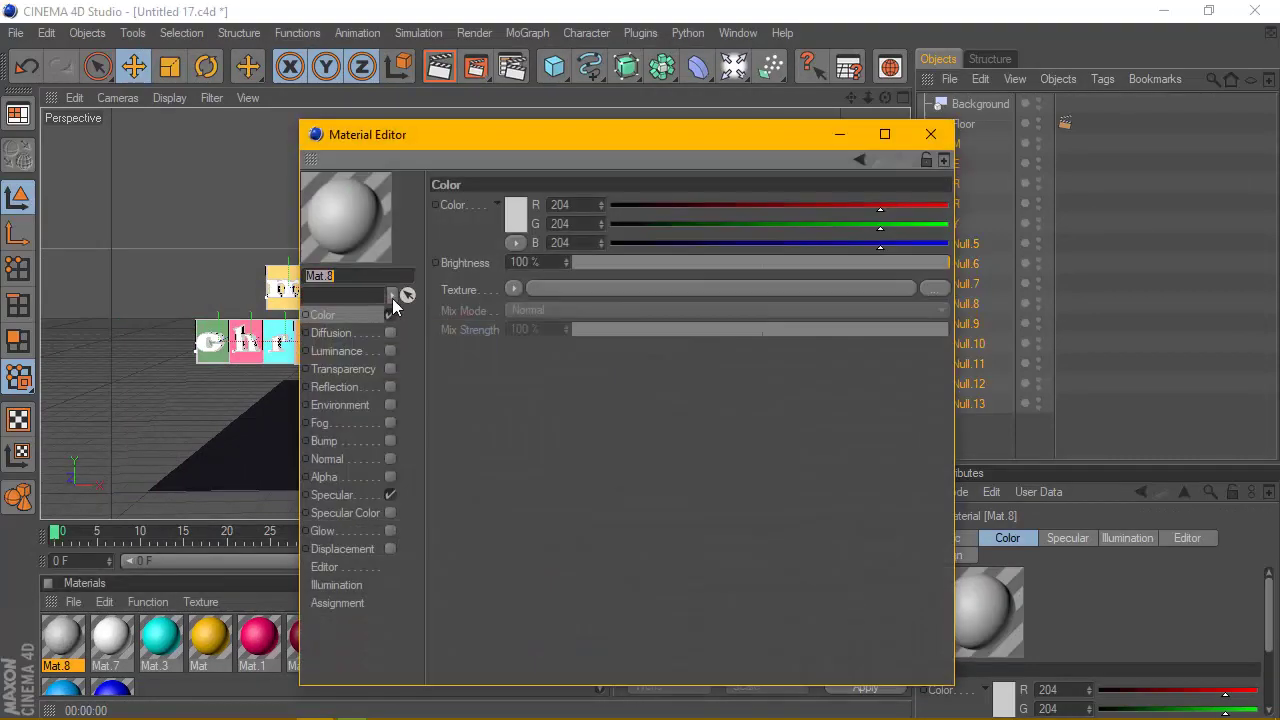
left_click(508, 216)
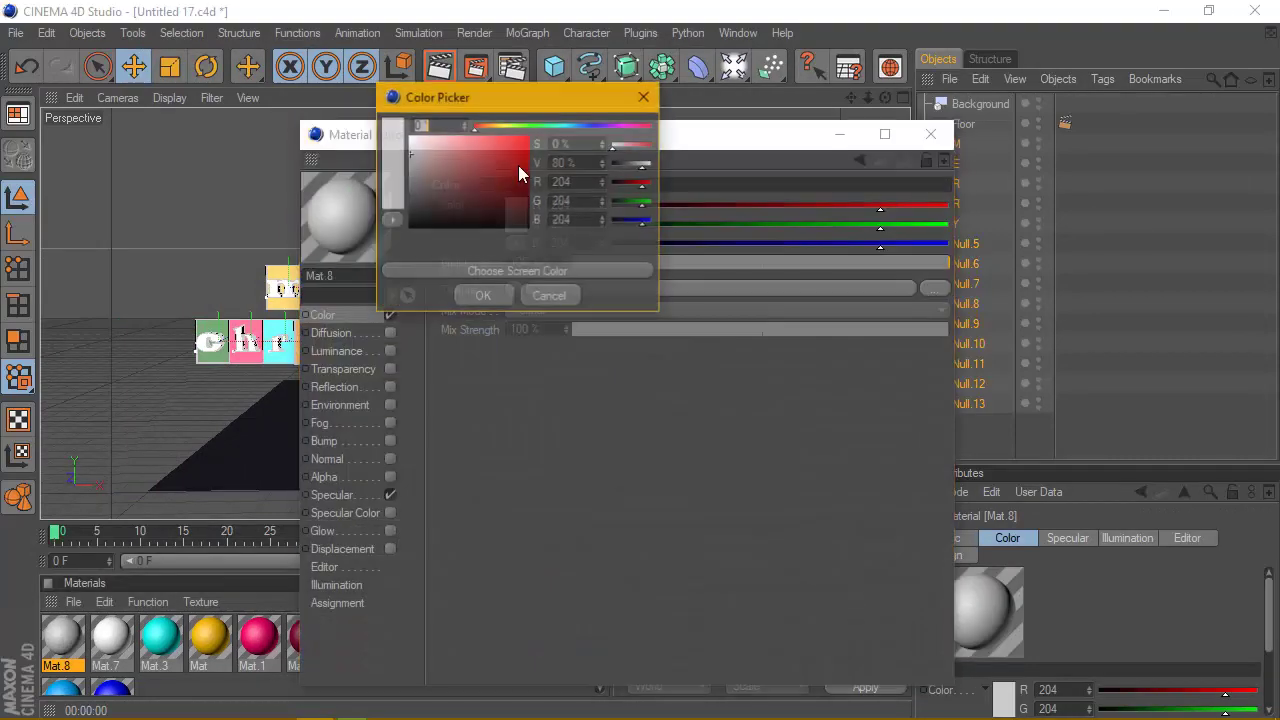
left_click(612, 128)
left_click(483, 296)
Apply the purple material to the Background and render to check the backdrop.
left_click(931, 134)
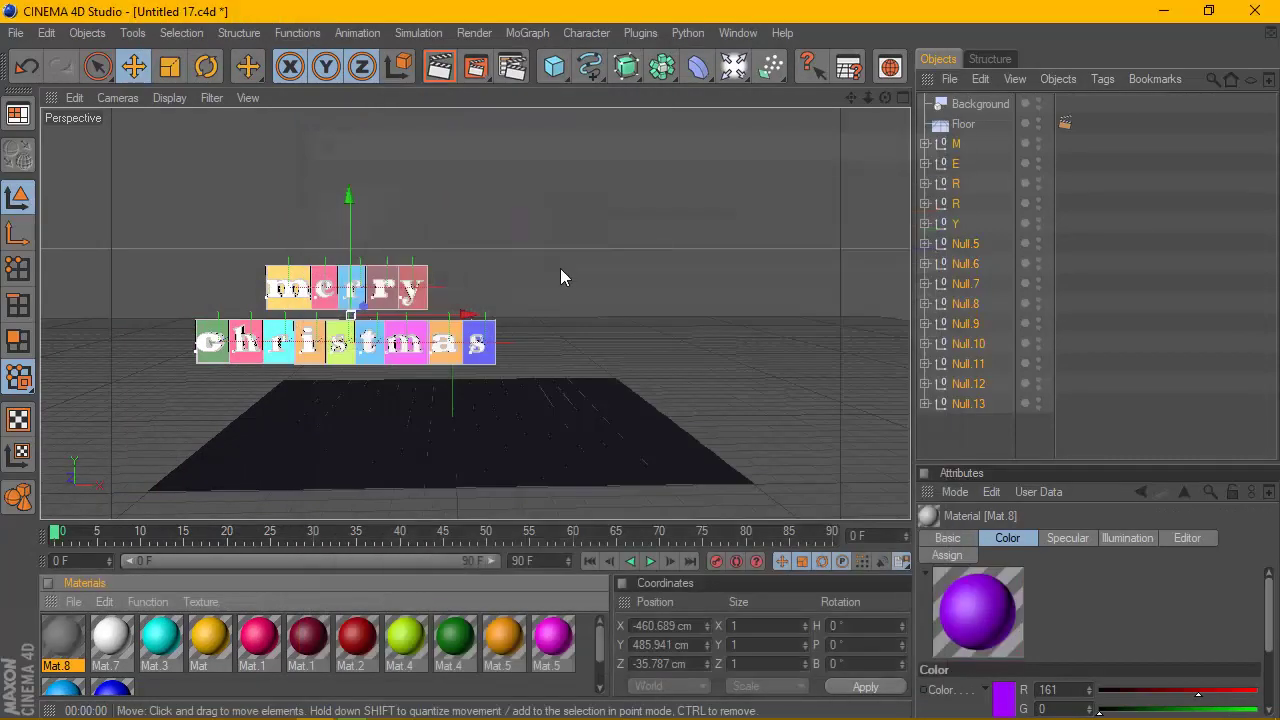
left_click_drag(925, 144, 945, 104)
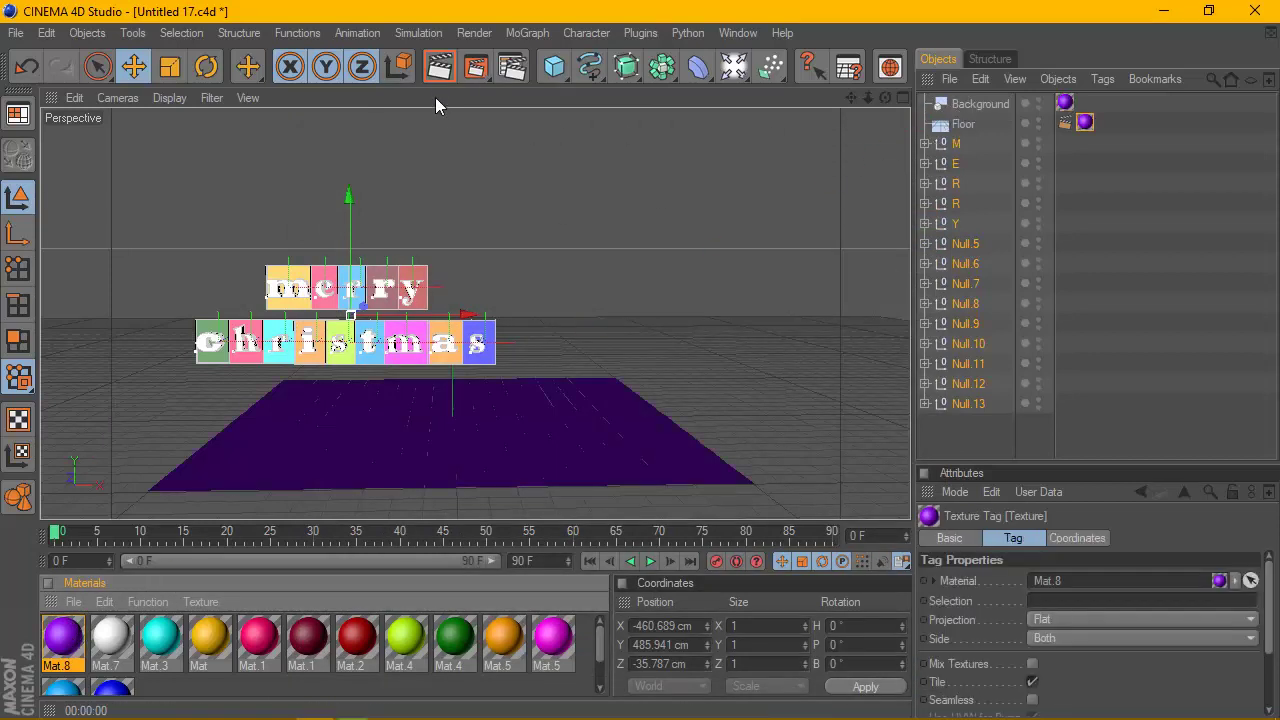
left_click(435, 68)
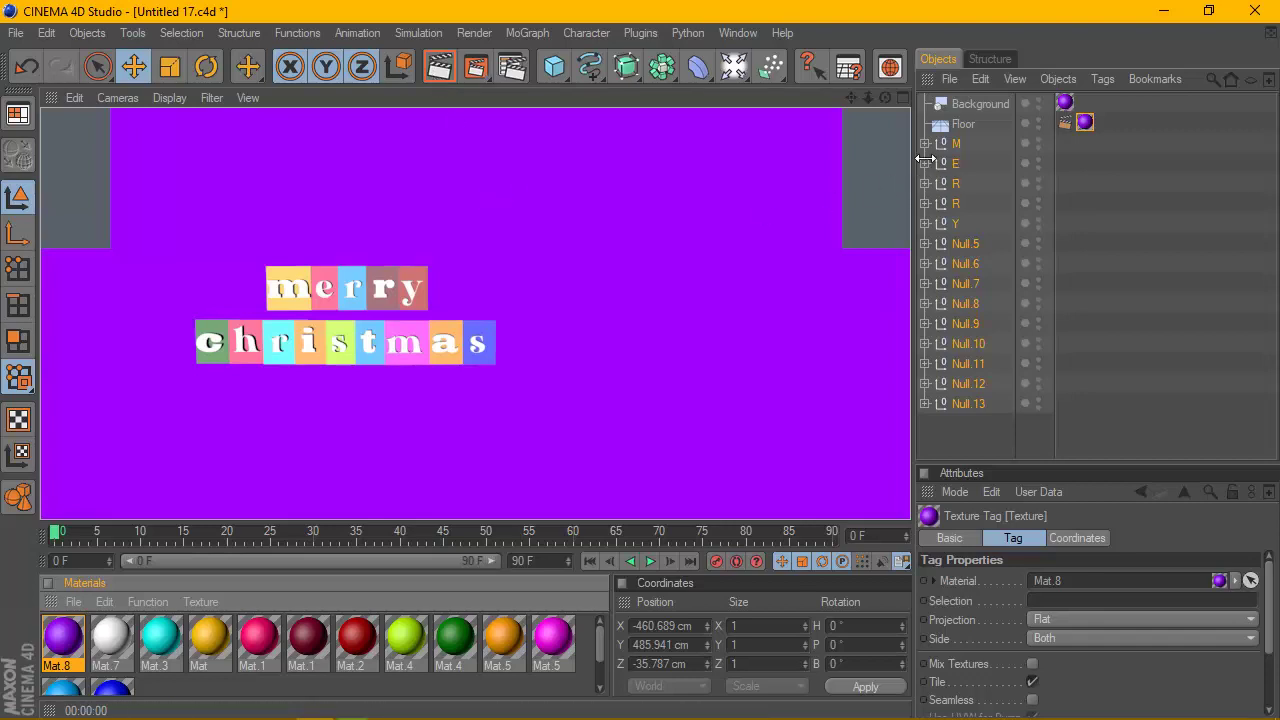
Widen the viewport and render the scene against the purple background.
left_click_drag(916, 156, 767, 166)
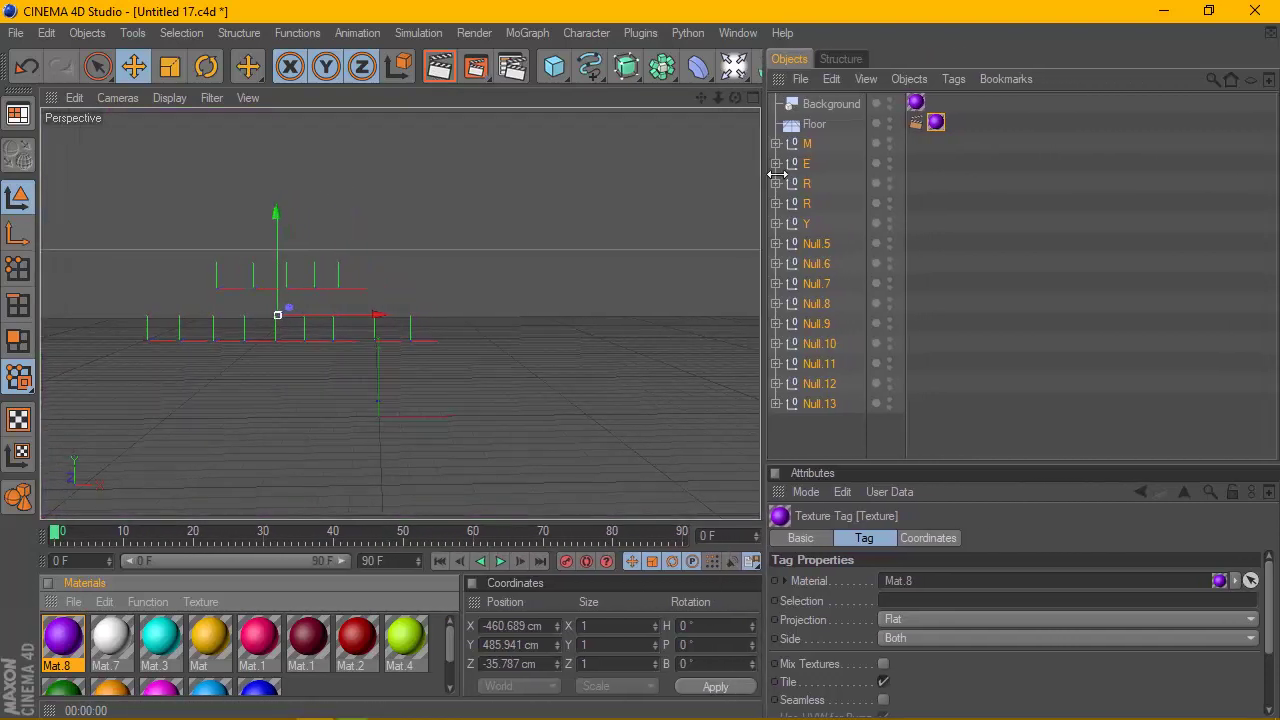
key("ctrl+r")
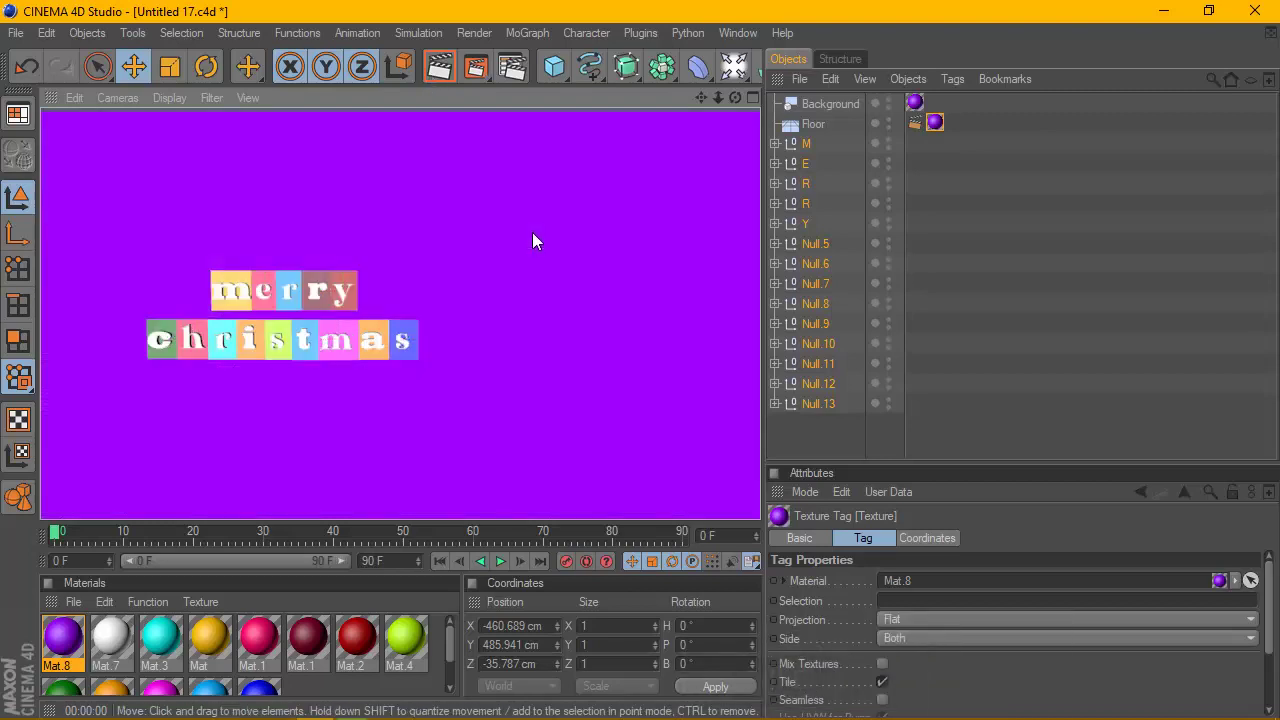
left_click(484, 283)
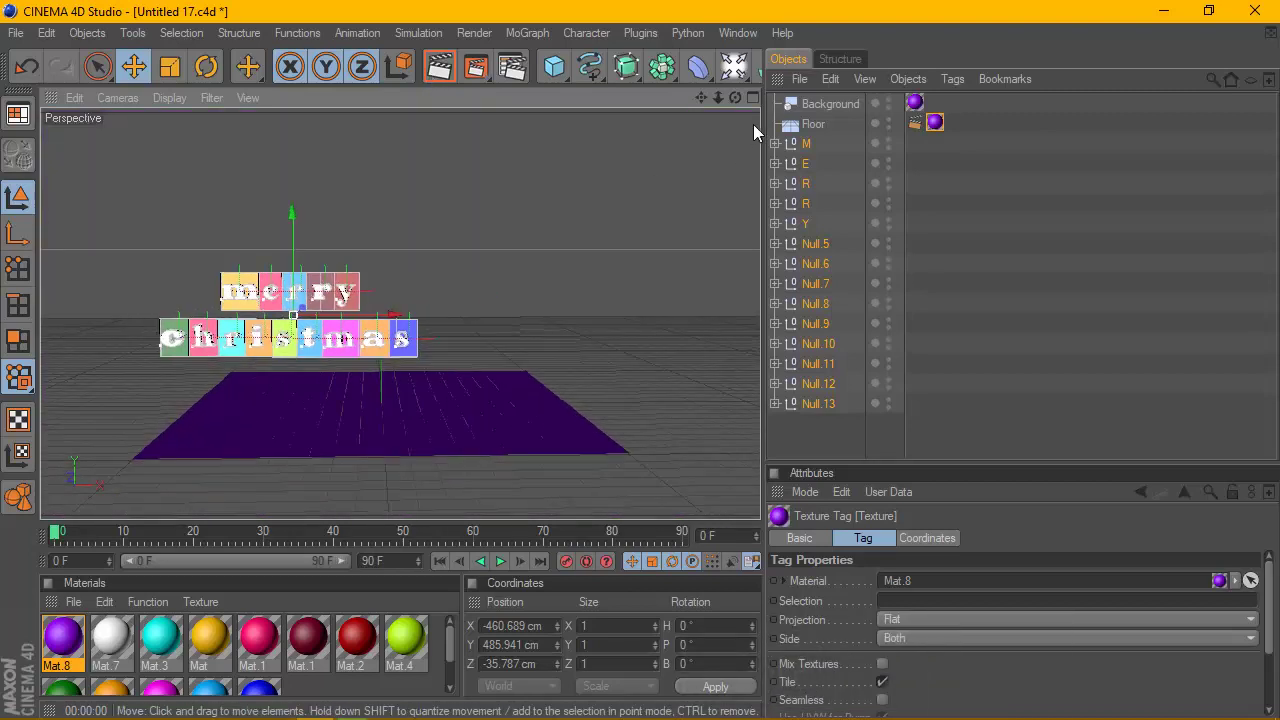
Zoom slightly closer to the text, deselect everything, and open the File menu.
left_click_drag(717, 99, 696, 102)
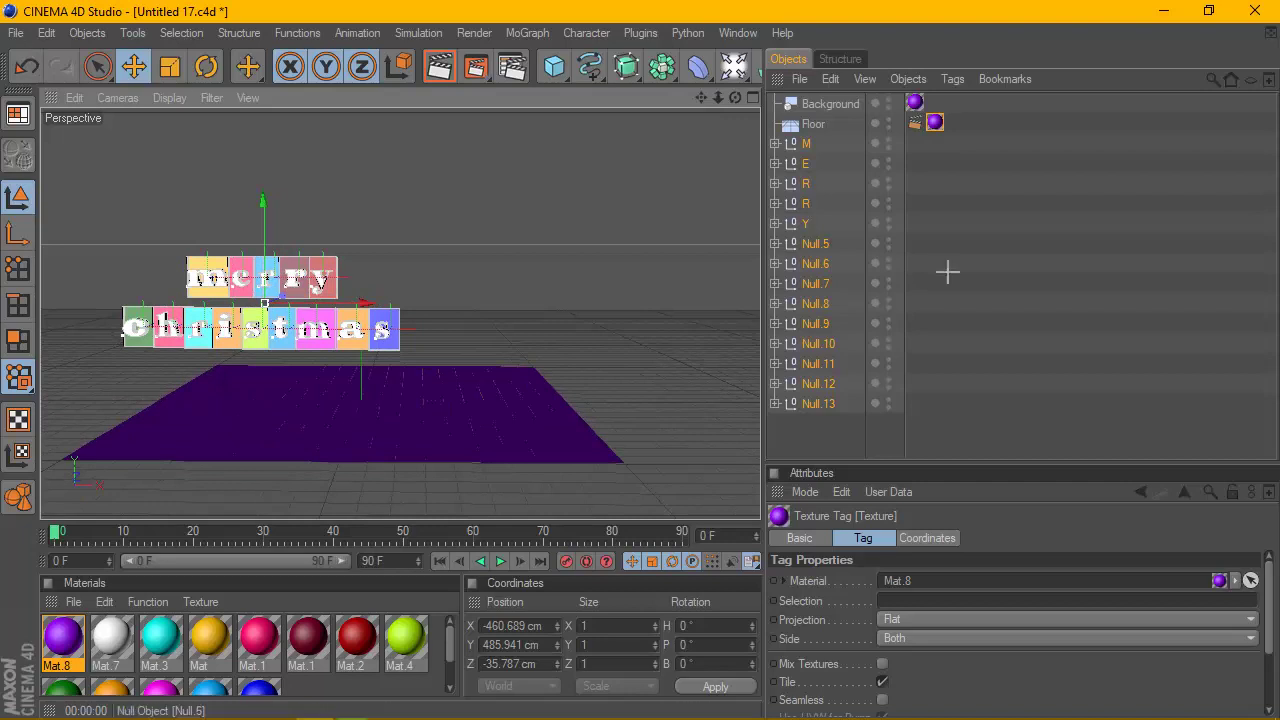
left_click(947, 271)
left_click(14, 33)
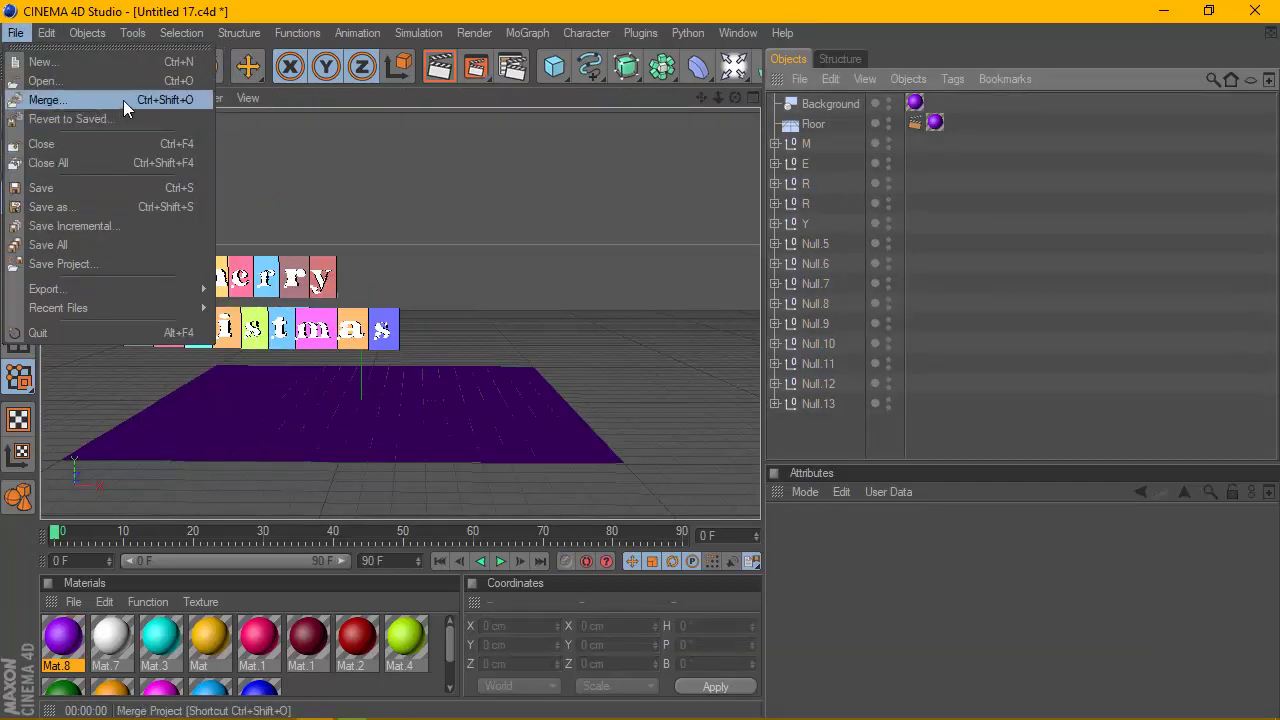
Merge the snowflake file, then try raising sn1 and sn2 and undo both moves.
left_click(143, 100)
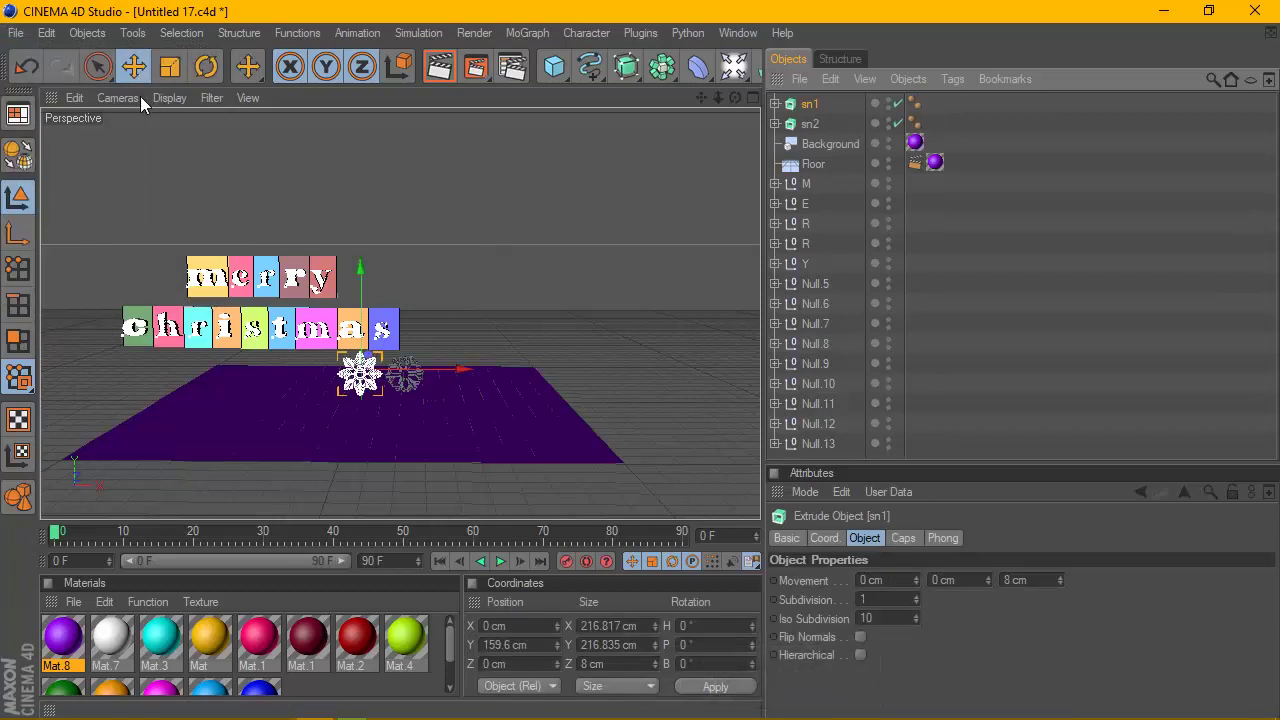
left_click_drag(362, 268, 361, 155)
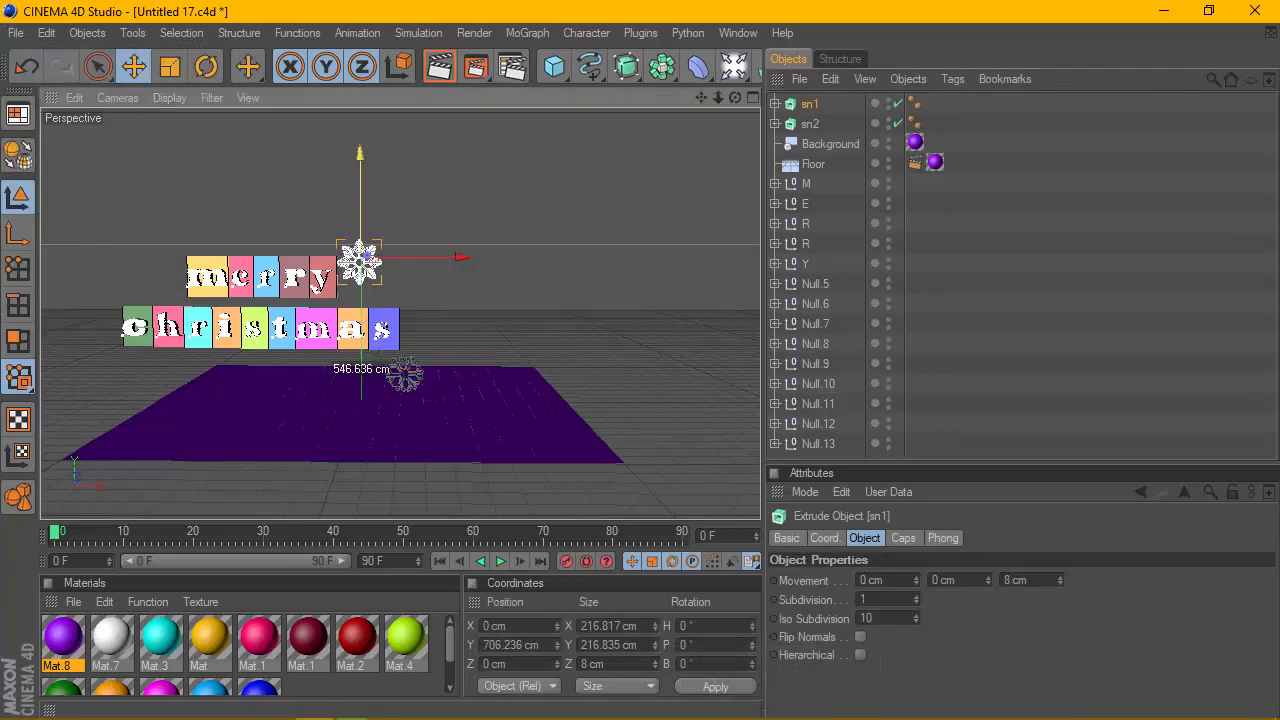
left_click(805, 124)
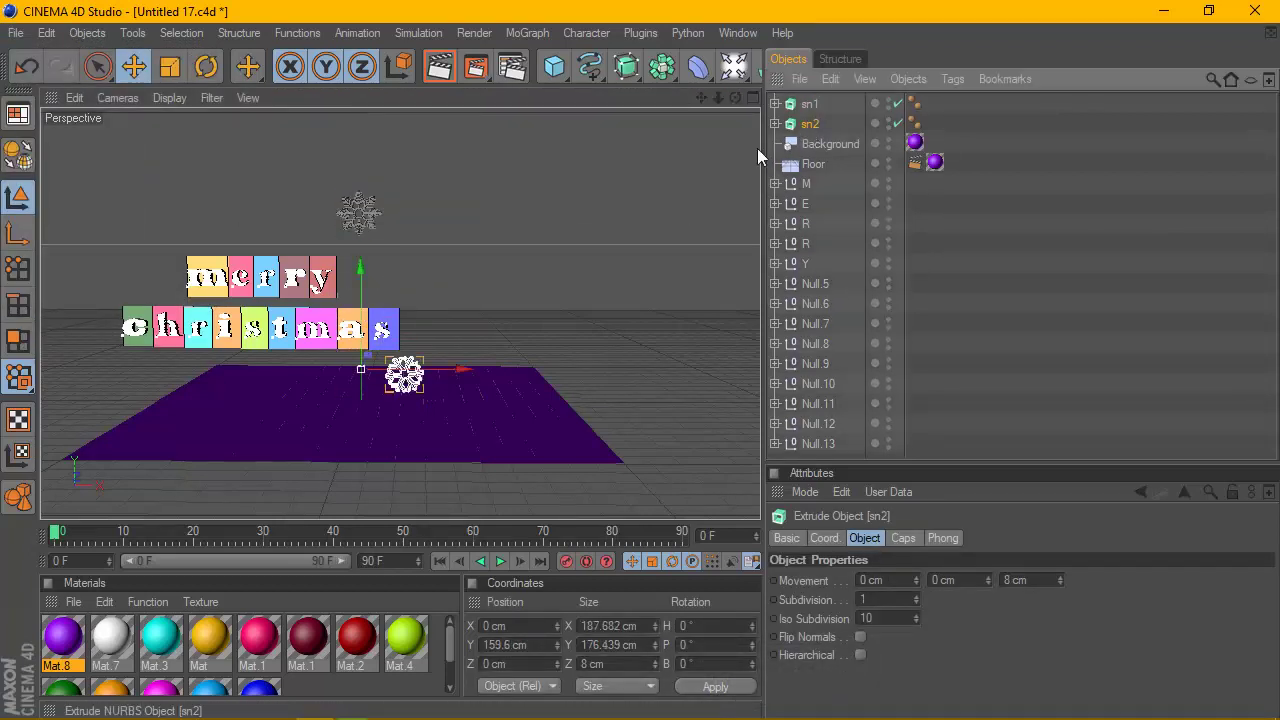
left_click_drag(361, 300, 361, 146)
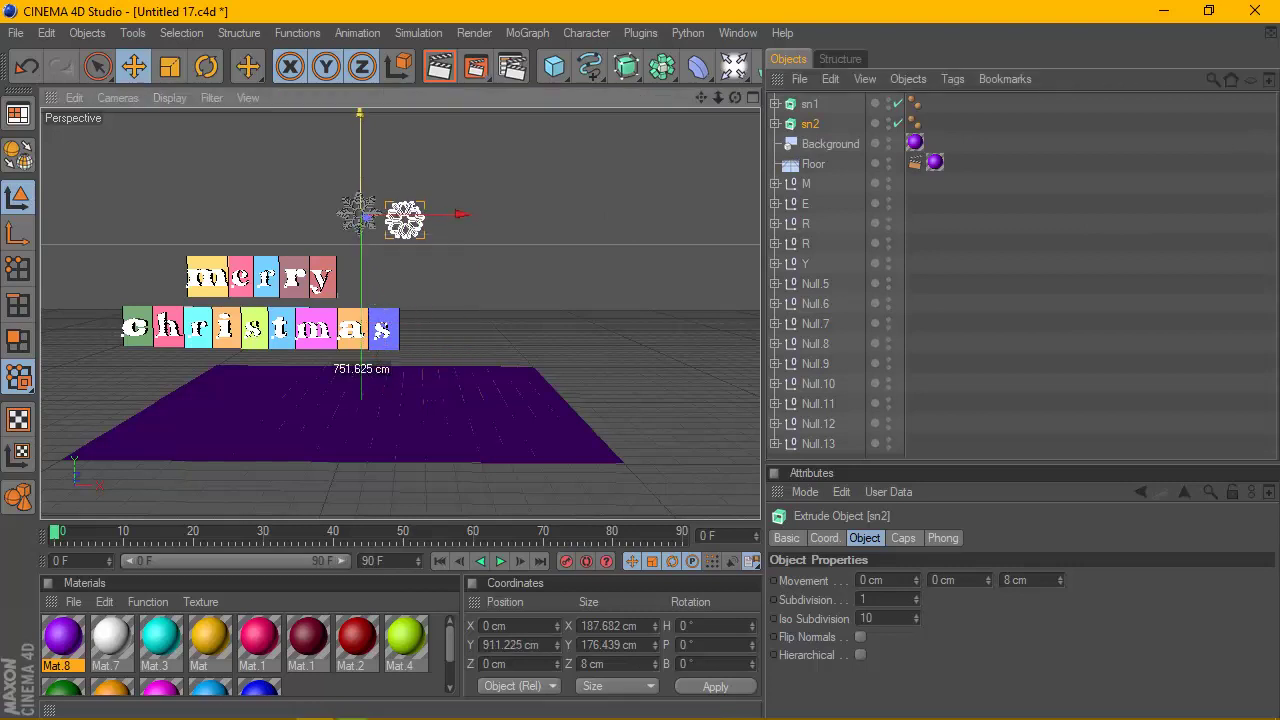
key("ctrl+z")
key("ctrl+z")
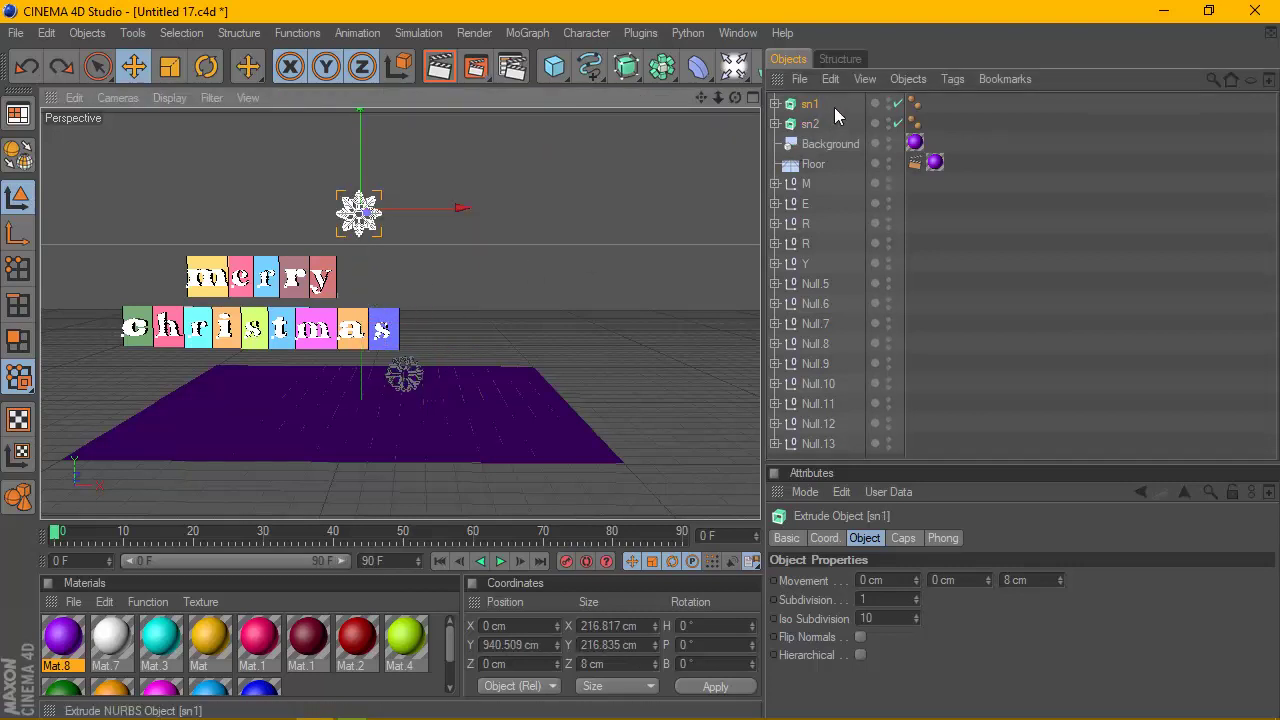
key("ctrl+z")
Select sn1 and sn2 together and raise them above the merry christmas text.
left_click(836, 124, "ctrl")
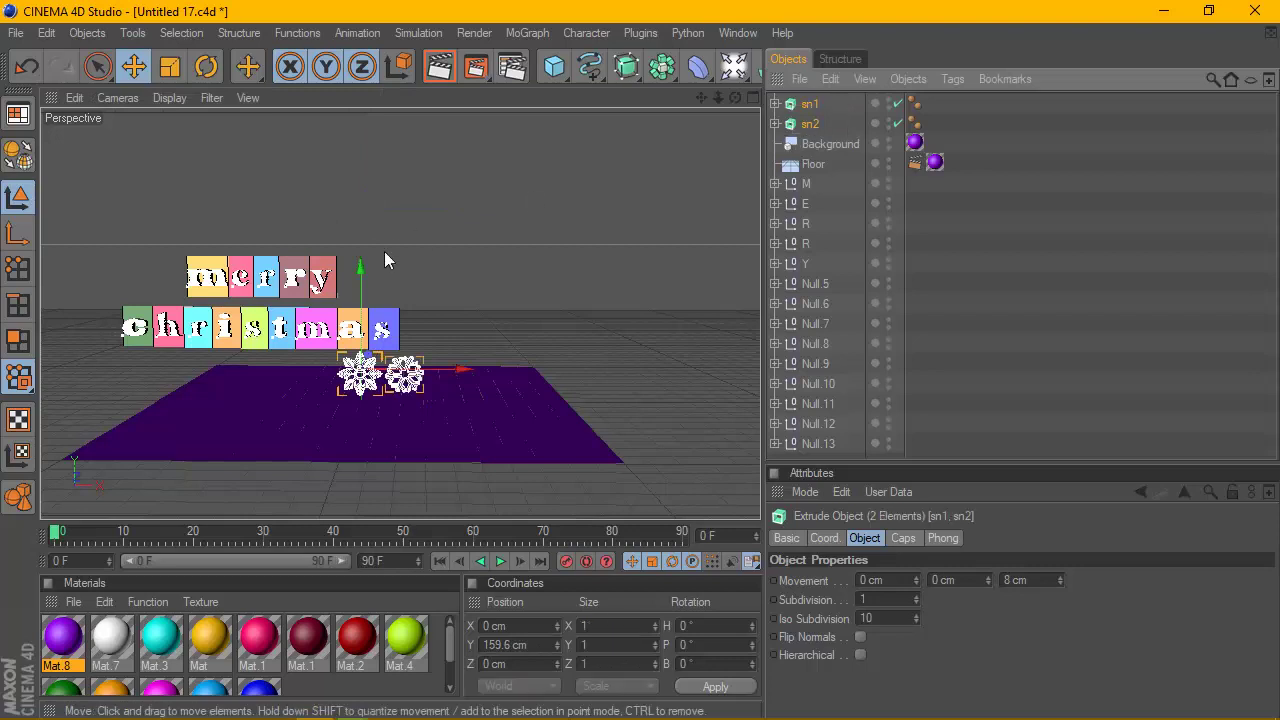
middle_click_drag(387, 262, 484, 277, "alt")
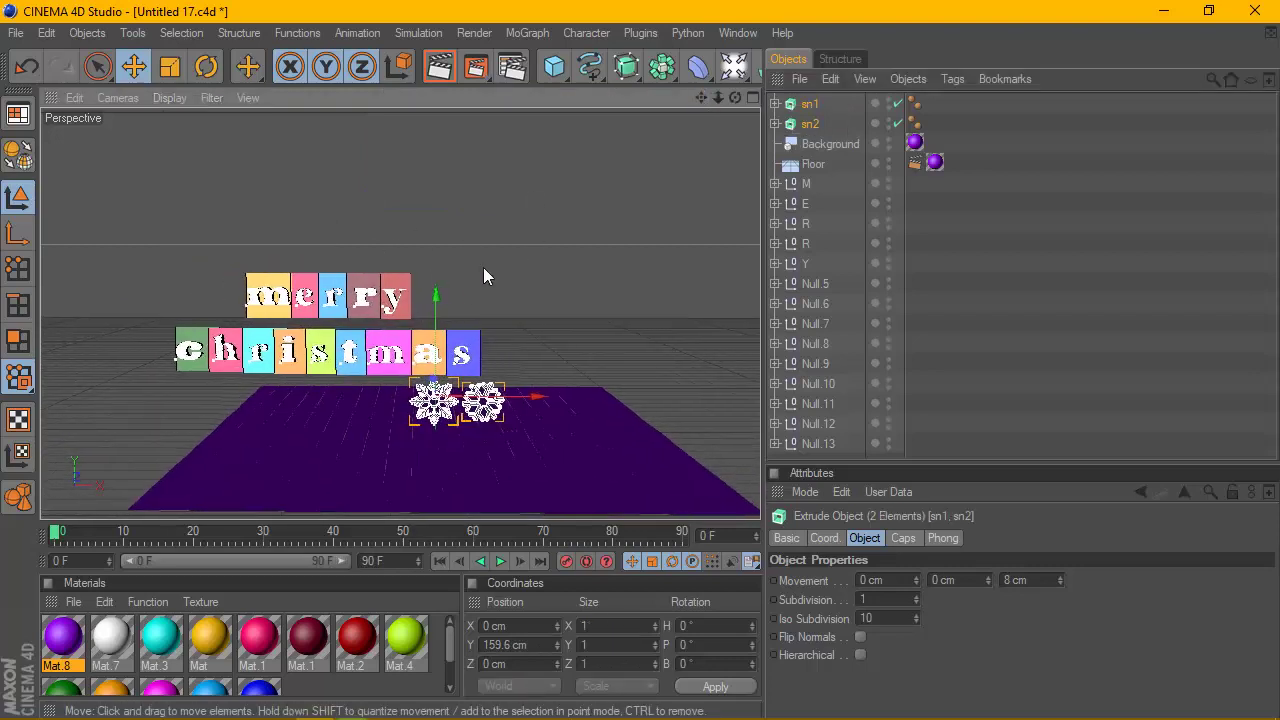
left_click_drag(426, 294, 428, 131)
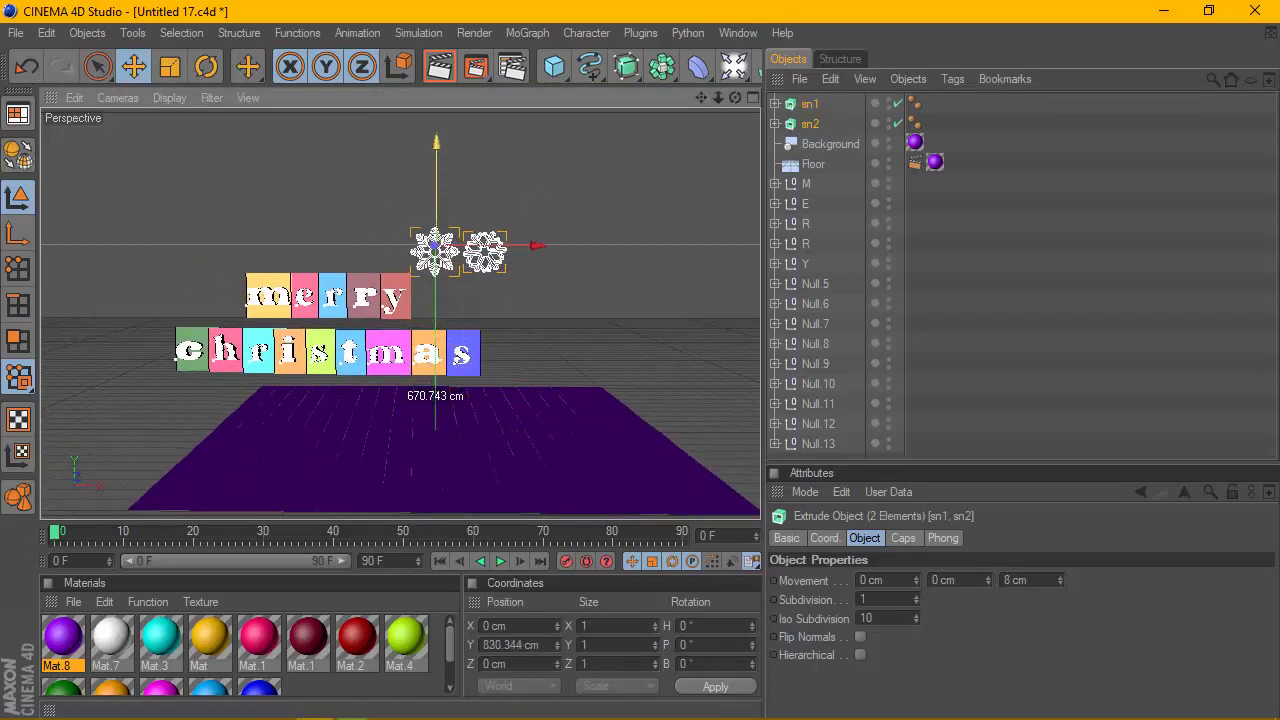
Apply the white Mat.7 material to the sn1 and sn2 snowflakes.
left_click(805, 124)
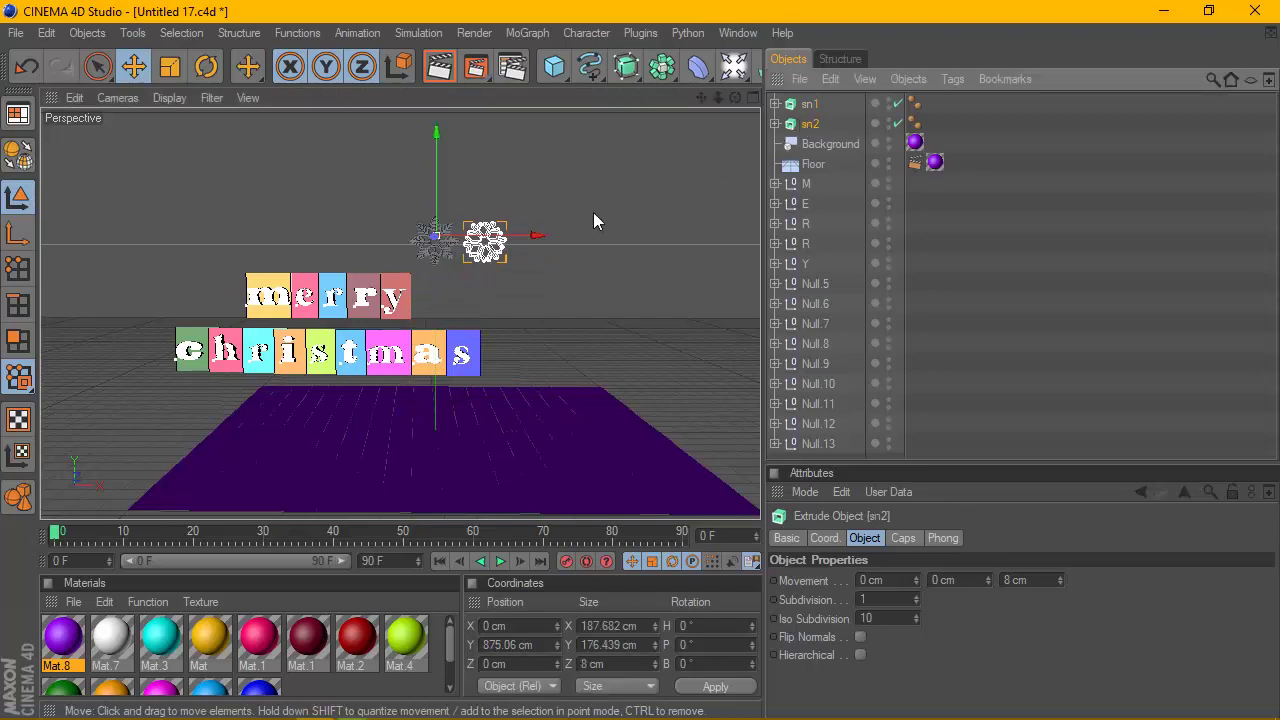
left_click(809, 104)
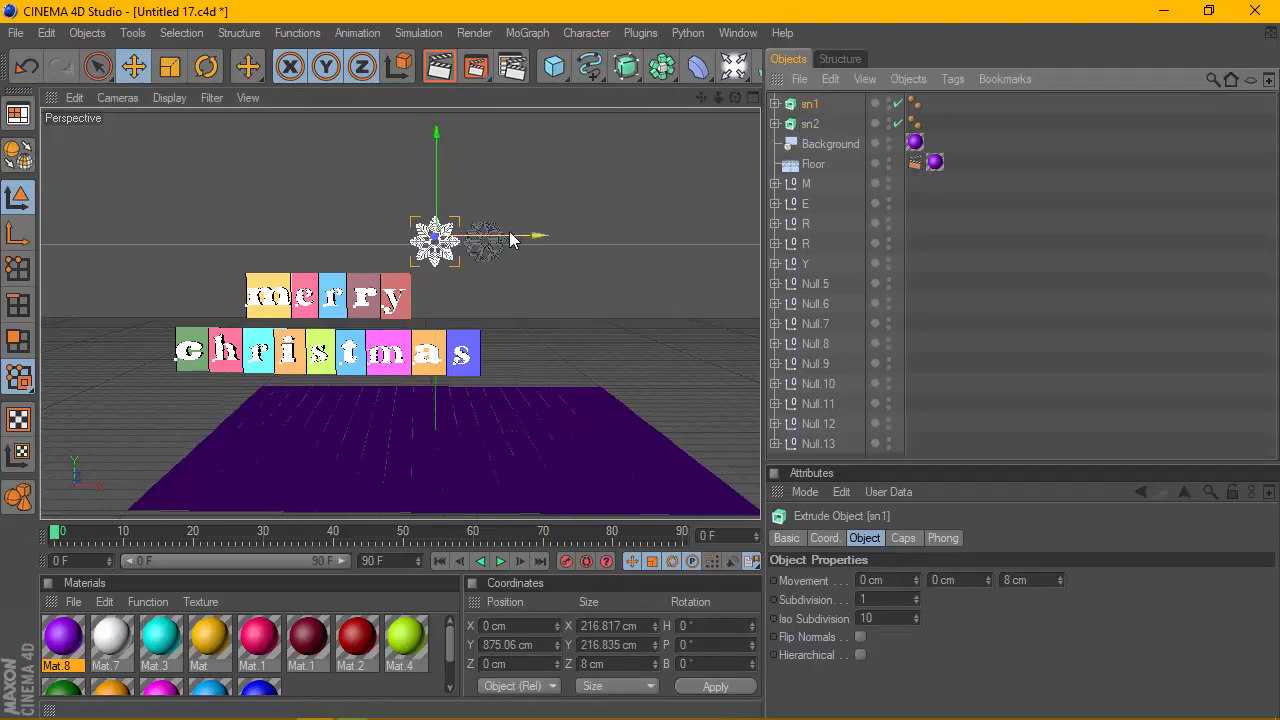
left_click_drag(153, 622, 438, 322)
left_click_drag(810, 107, 815, 124)
scroll(574, 171, "up", 2)
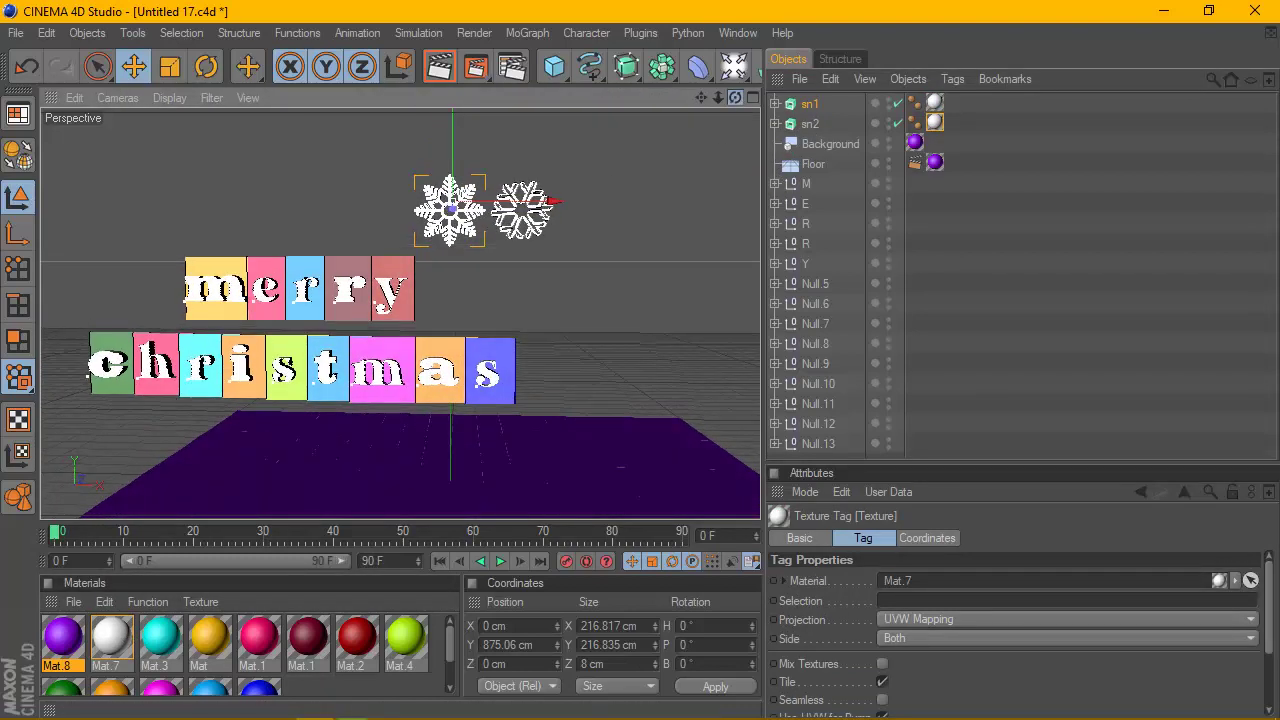
Scale both snowflakes, sn1 and sn2, up around their centres.
left_click(831, 124, "shift")
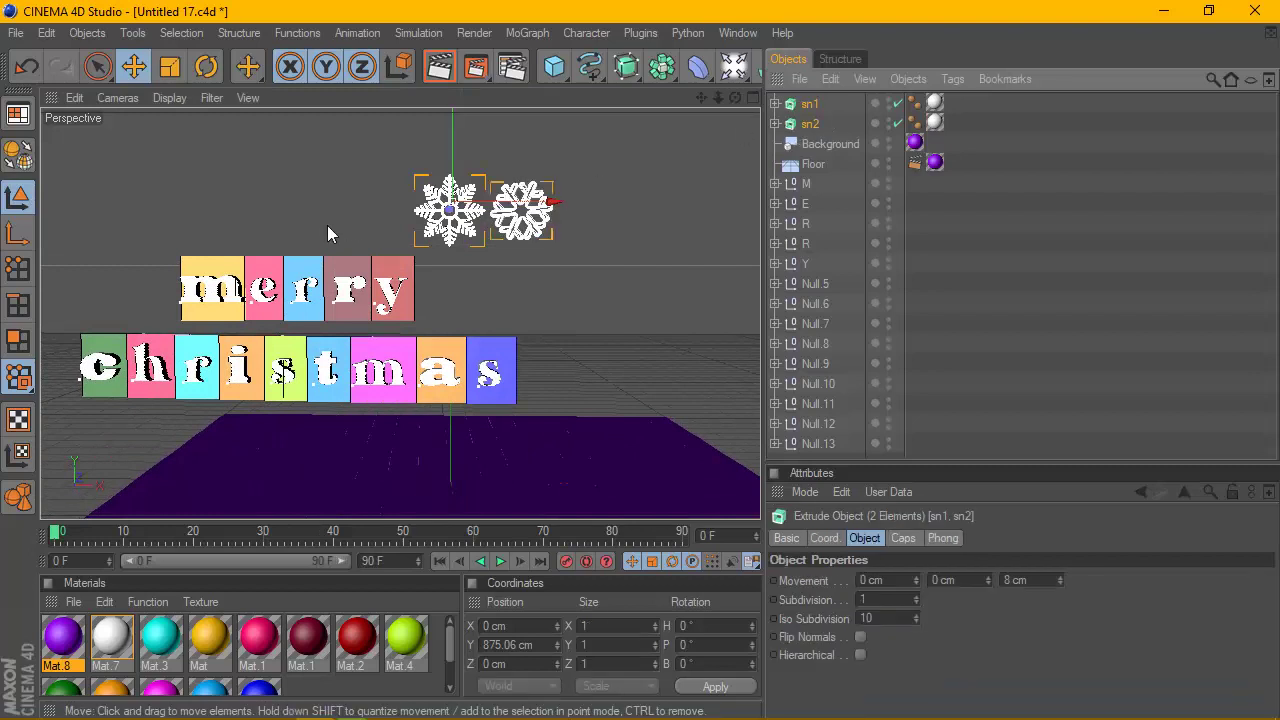
scroll(327, 225, "down", 3)
left_click(172, 68)
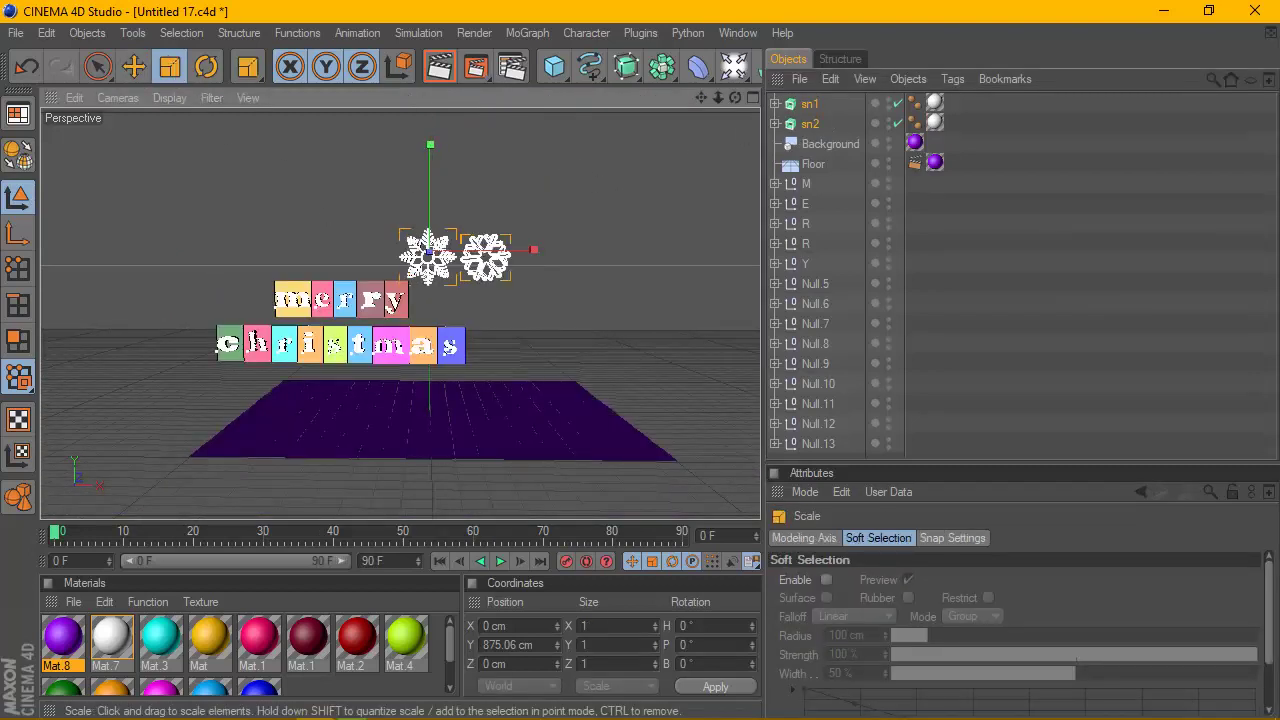
mouse_move(540, 300)
left_mouse_down()
mouse_move(580, 300)
mouse_move(640, 243)
left_mouse_up()
Move sn2 far left along X to −1912.32 cm, beside the start of merry.
left_click(809, 104)
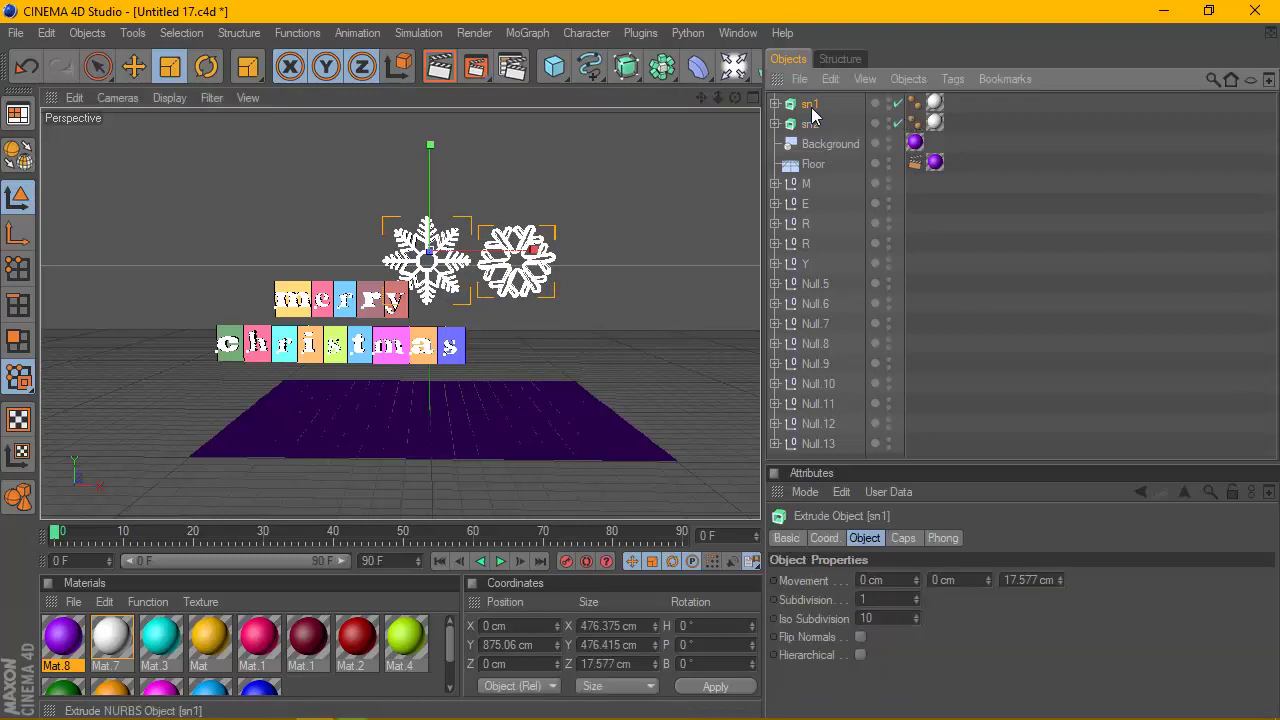
left_click(120, 74)
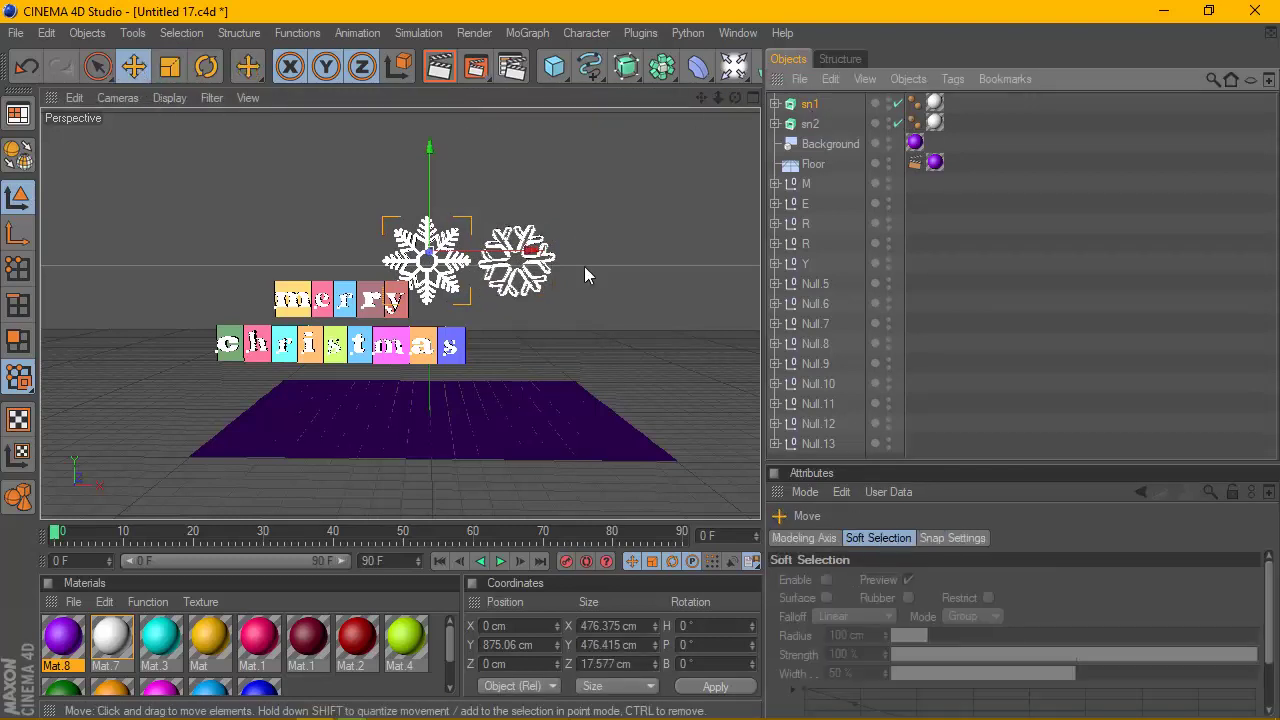
left_click(810, 124)
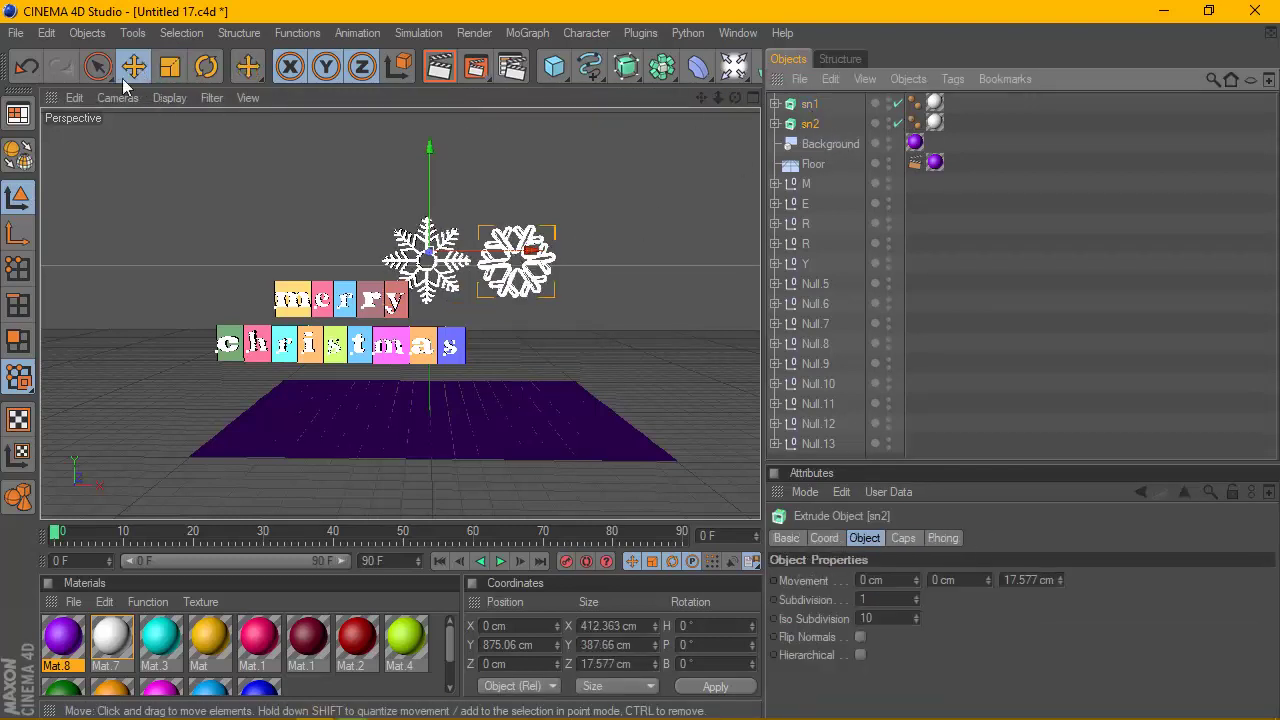
left_click(97, 66)
left_click(135, 67)
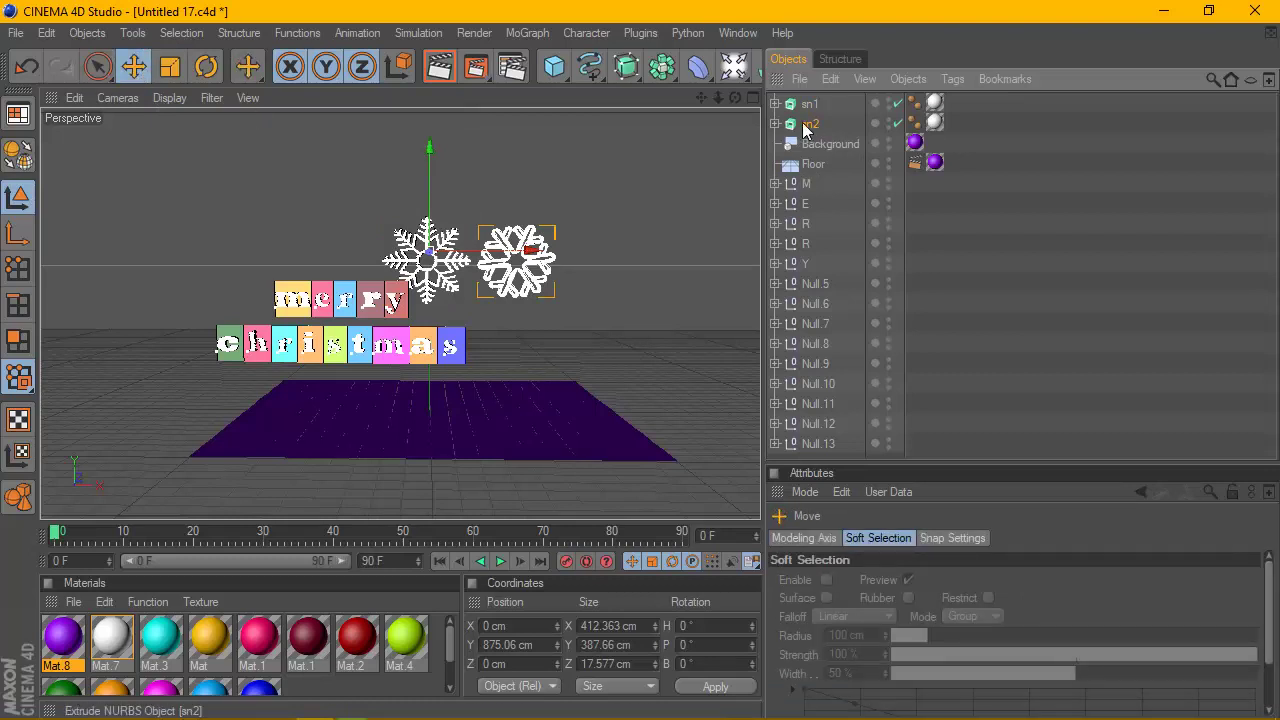
left_click_drag(516, 258, 166, 258)
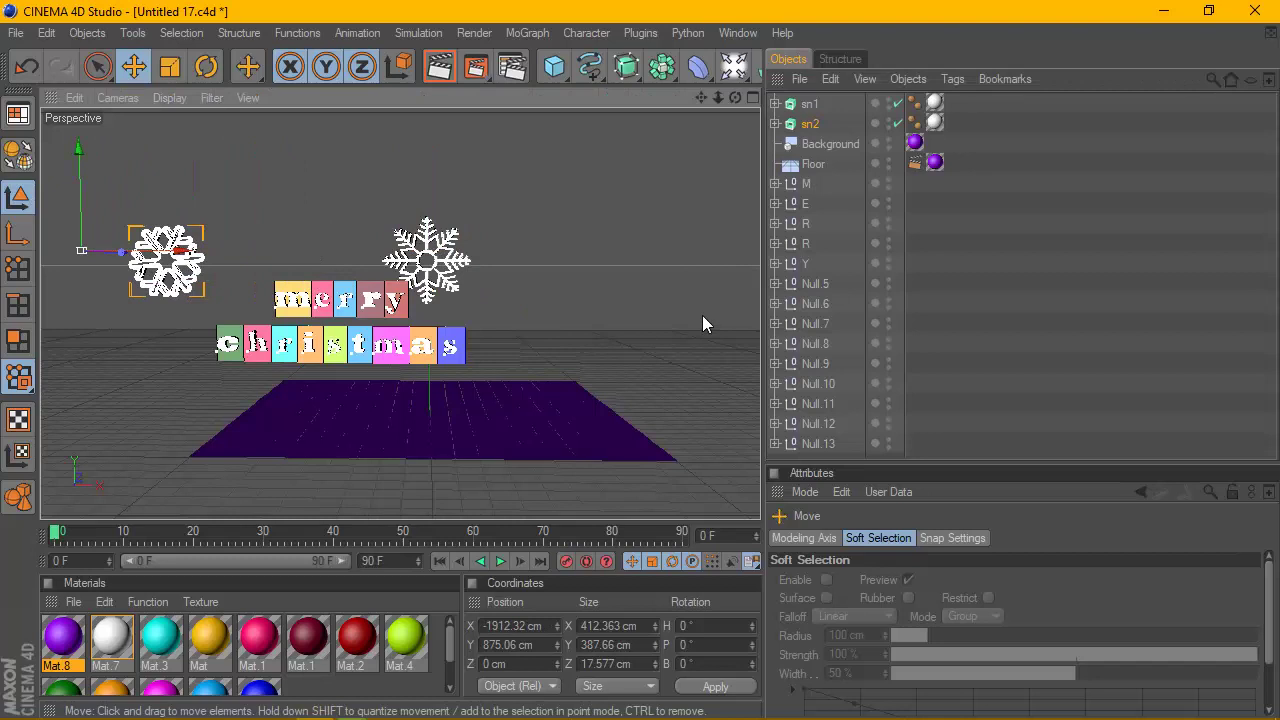
Select the letter nulls M through Null.13 and raise the text slightly.
left_click(795, 184)
left_click(815, 441, "shift")
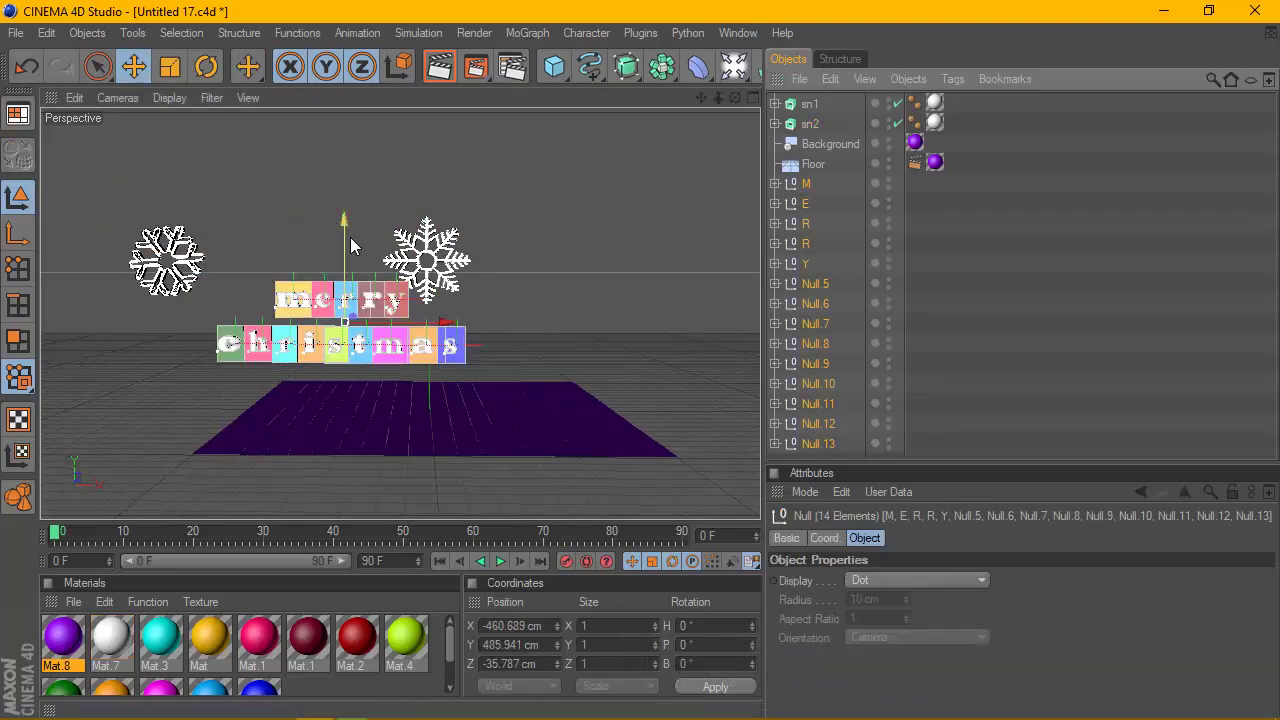
left_click_drag(350, 237, 349, 239)
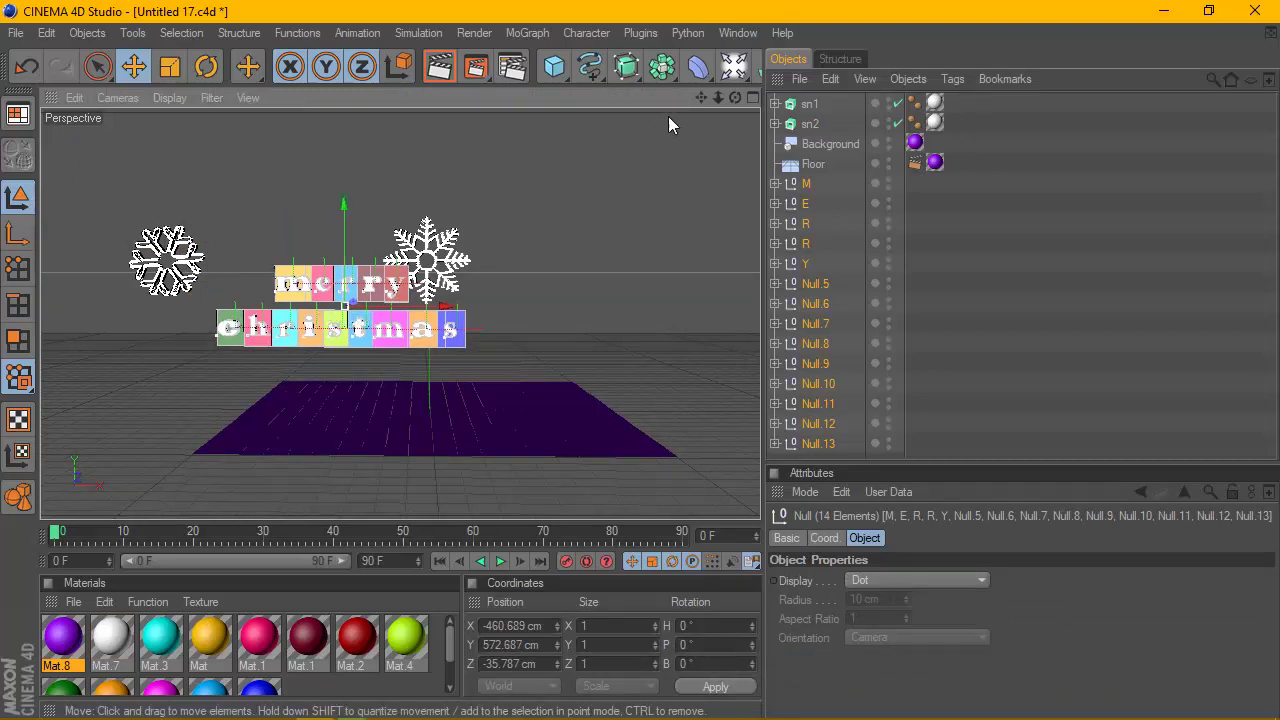
left_click(755, 98)
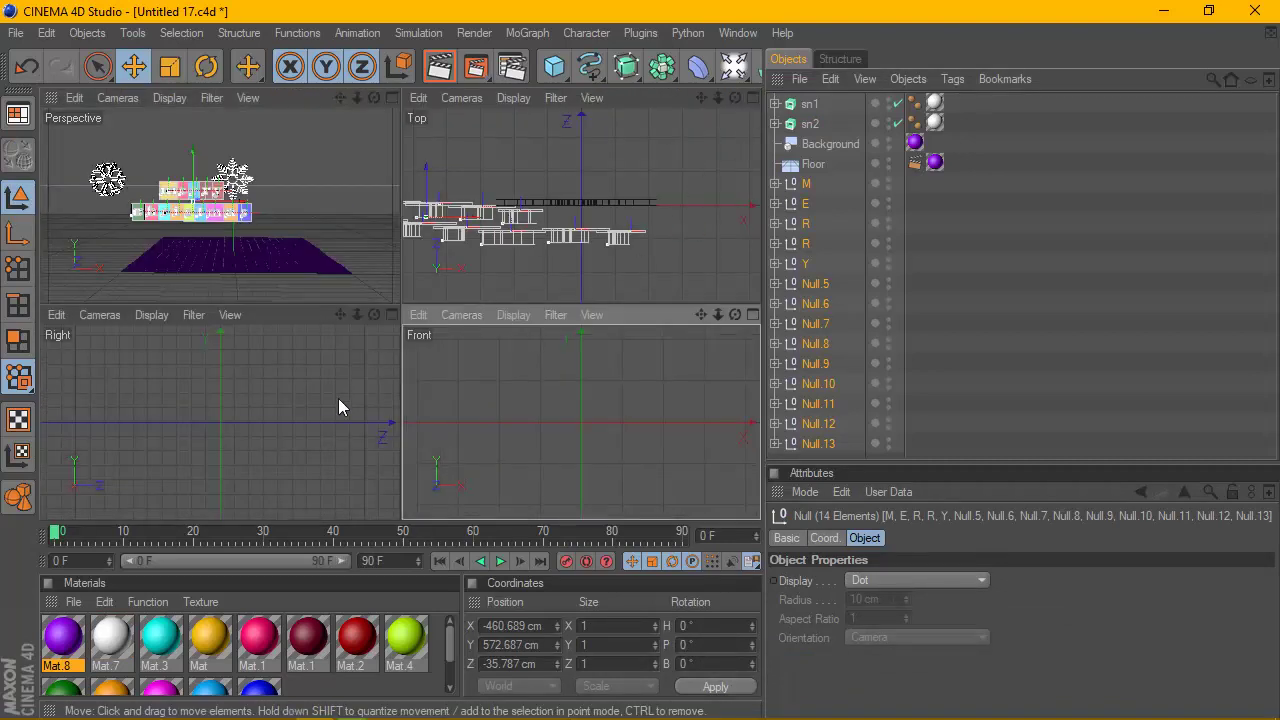
scroll(586, 412, "down", 3)
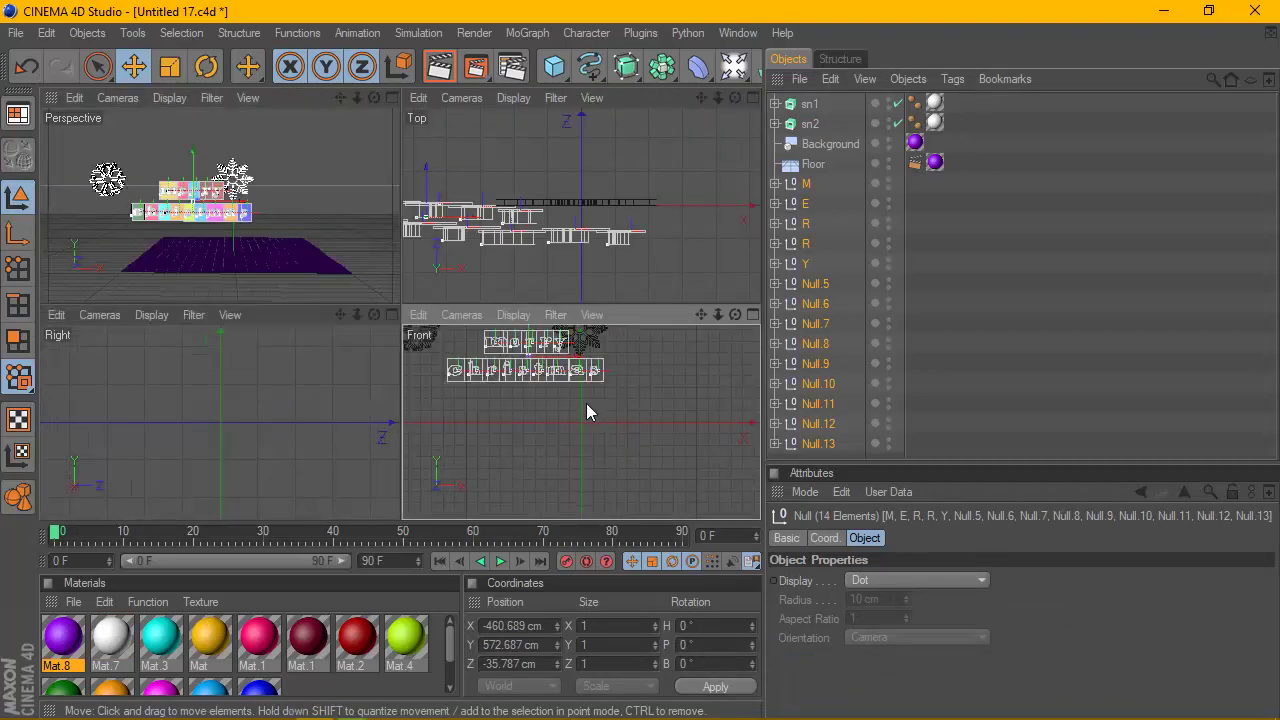
scroll(586, 412, "down", 3)
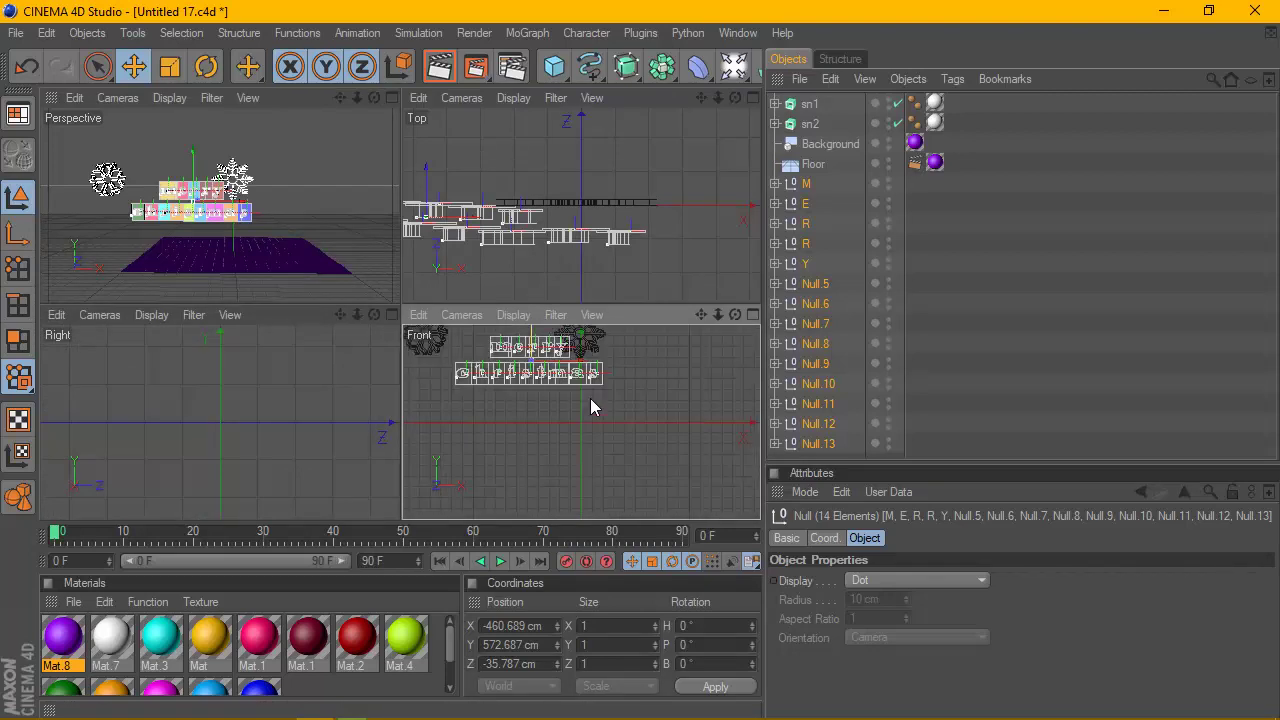
left_click(391, 98)
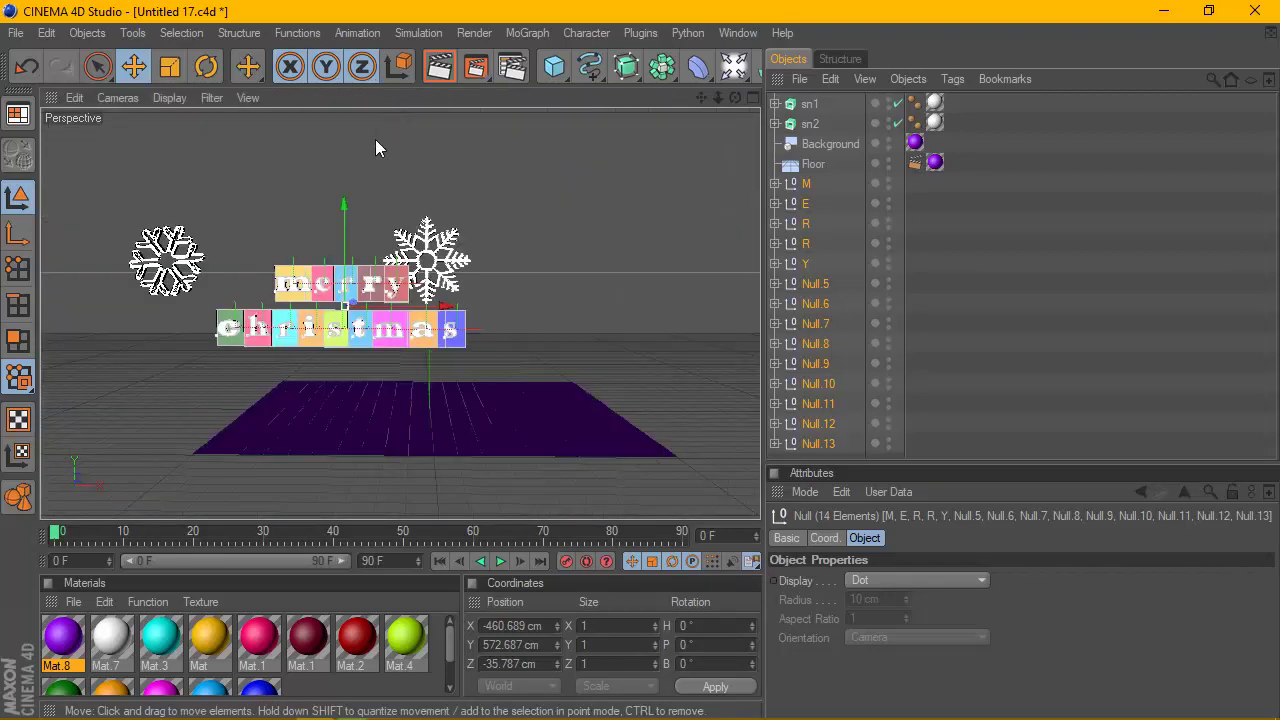
Move sn1 to the right of the letters and shrink both snowflakes.
left_click(809, 103)
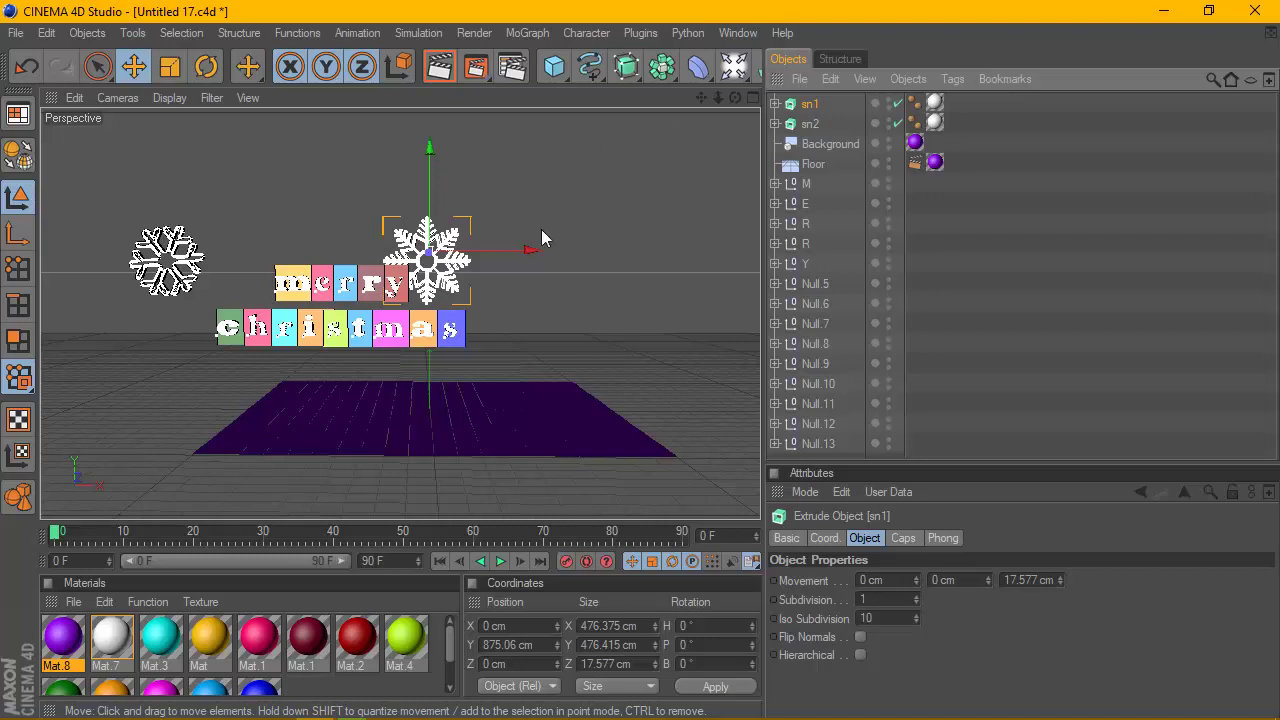
left_click_drag(542, 231, 533, 250)
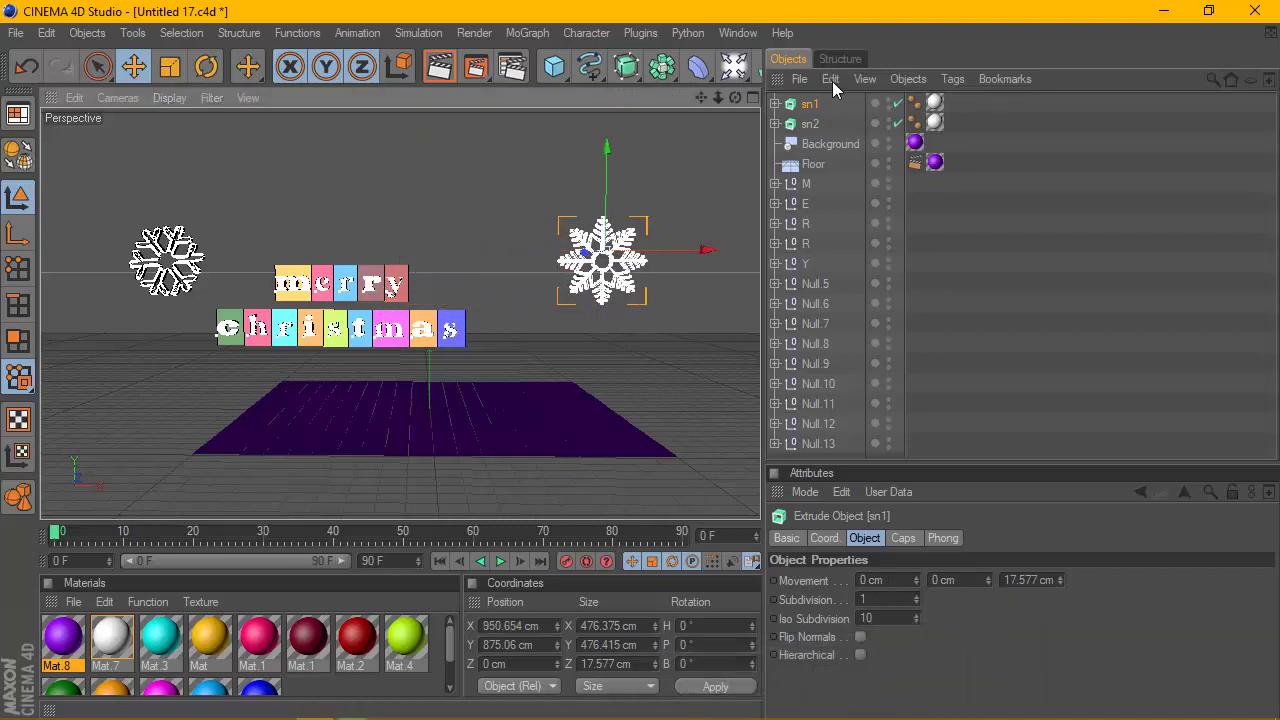
left_click(810, 123, "ctrl")
left_click(167, 68)
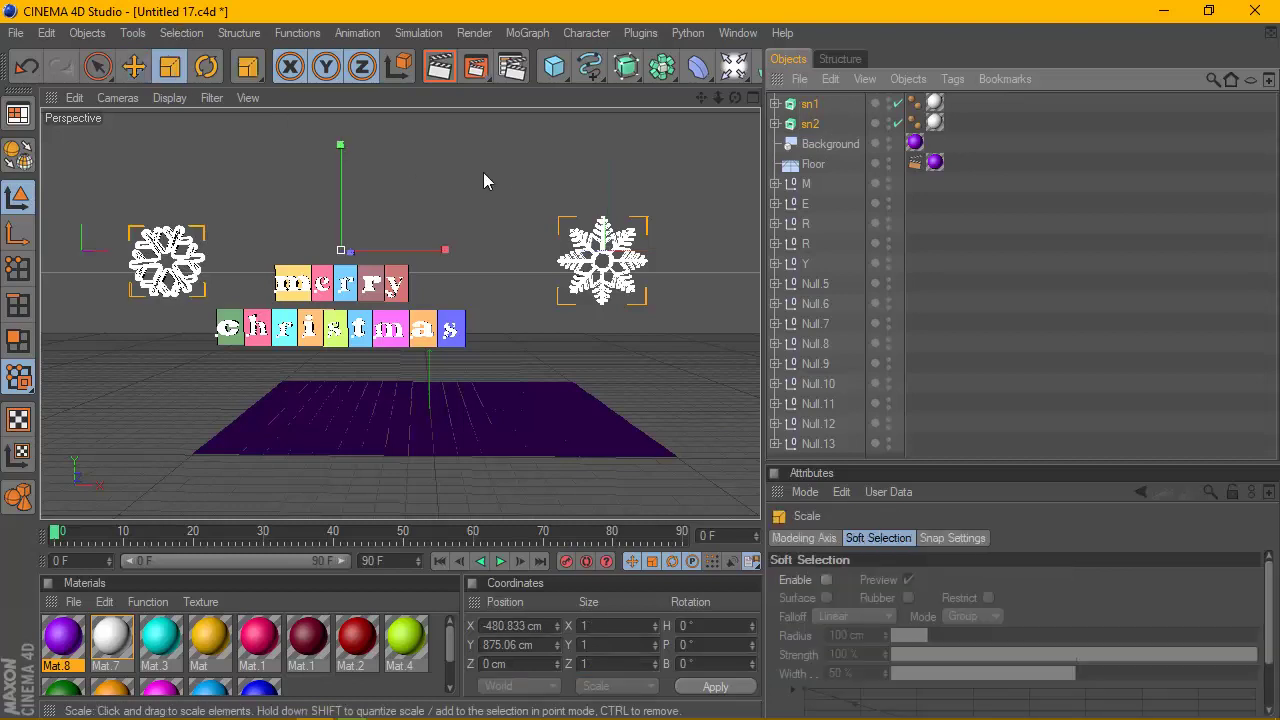
mouse_move(488, 182)
left_mouse_down()
mouse_move(430, 185)
mouse_move(470, 185)
left_mouse_up()
left_click(650, 140)
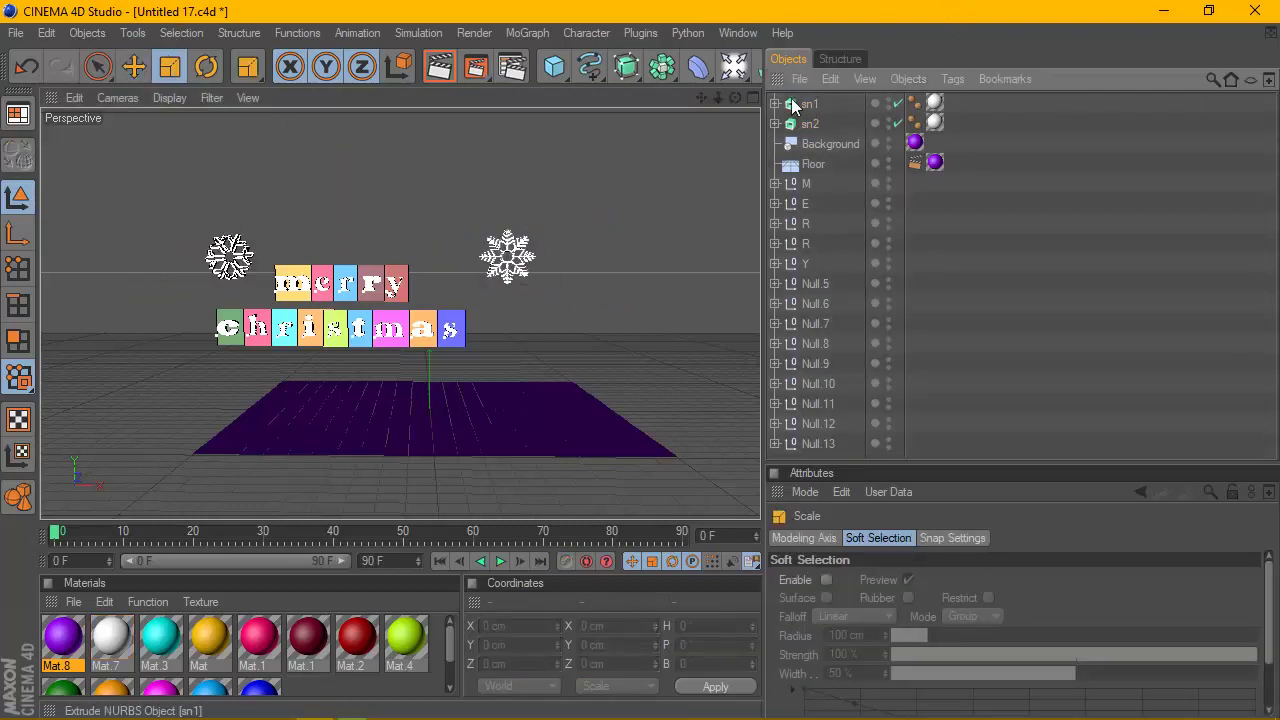
Reposition the snowflakes: sn1 to X 827.169 cm, sn2 to X −1524.728 cm.
scroll(542, 179, "up", 2)
scroll(542, 179, "up", 2)
left_click(808, 105)
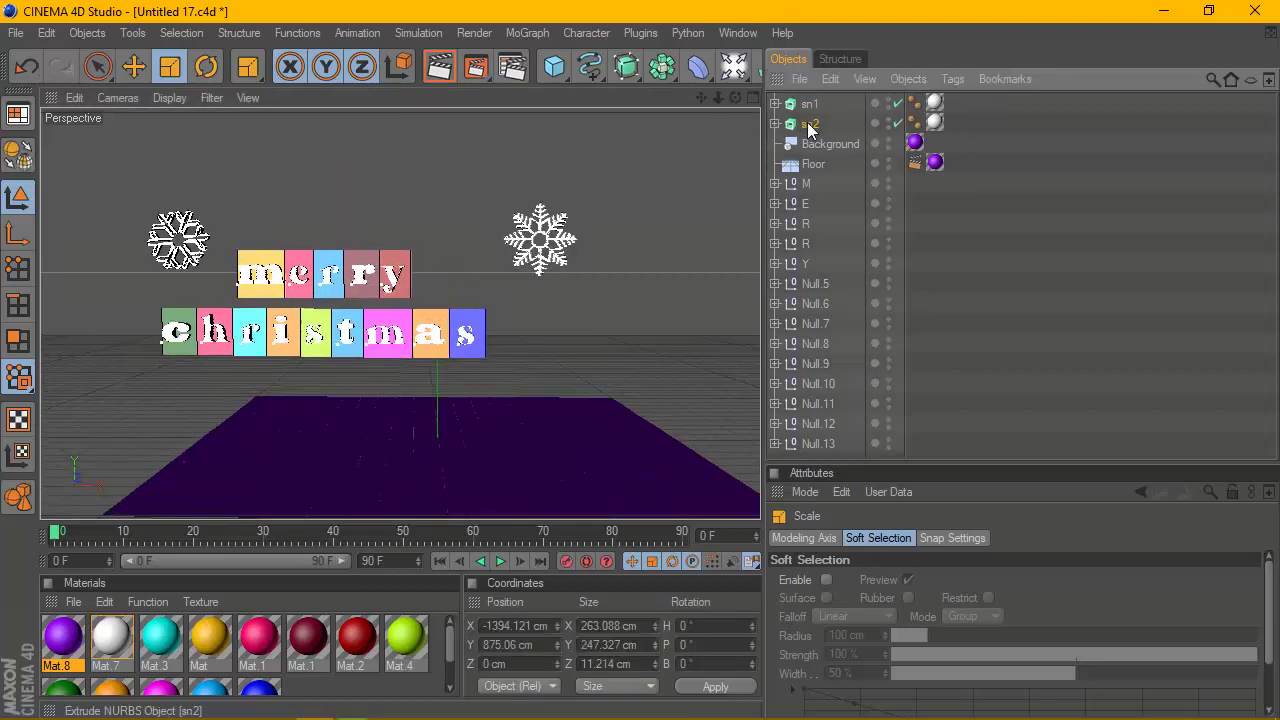
left_click(136, 66)
mouse_move(628, 200)
left_mouse_down()
mouse_move(630, 242)
mouse_move(726, 241)
left_mouse_up()
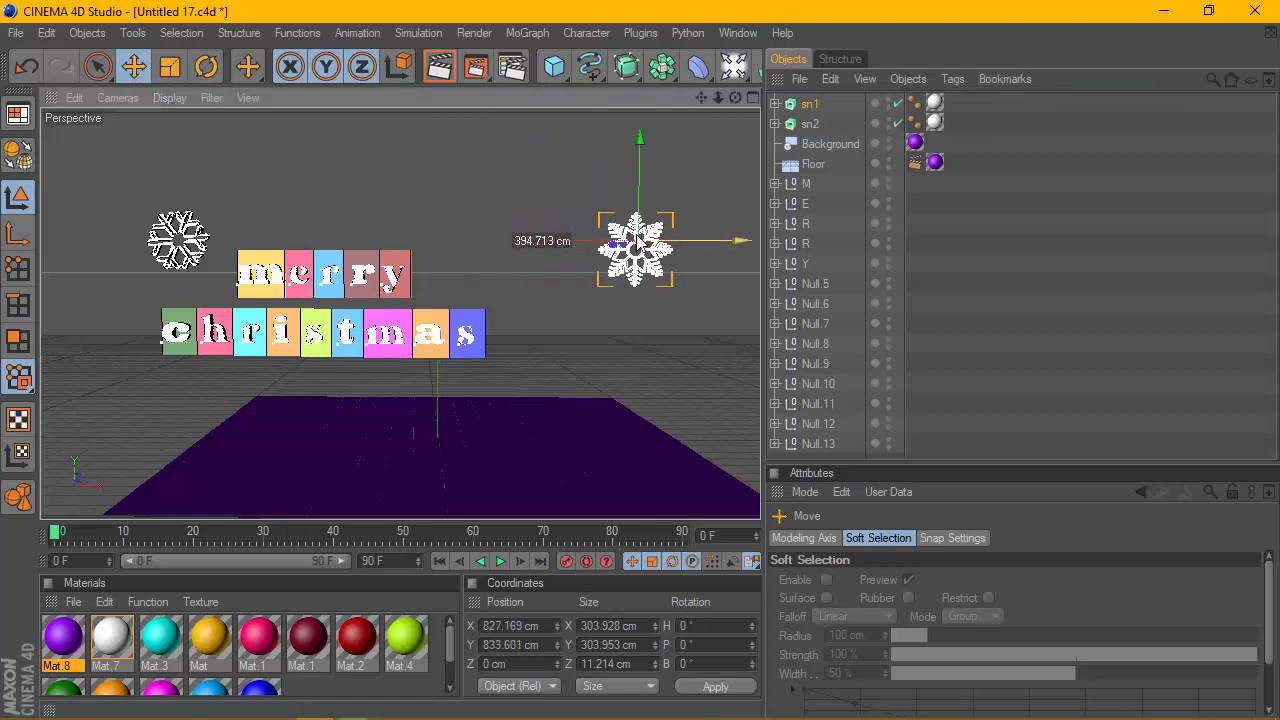
left_click(810, 124)
left_click_drag(205, 231, 176, 232)
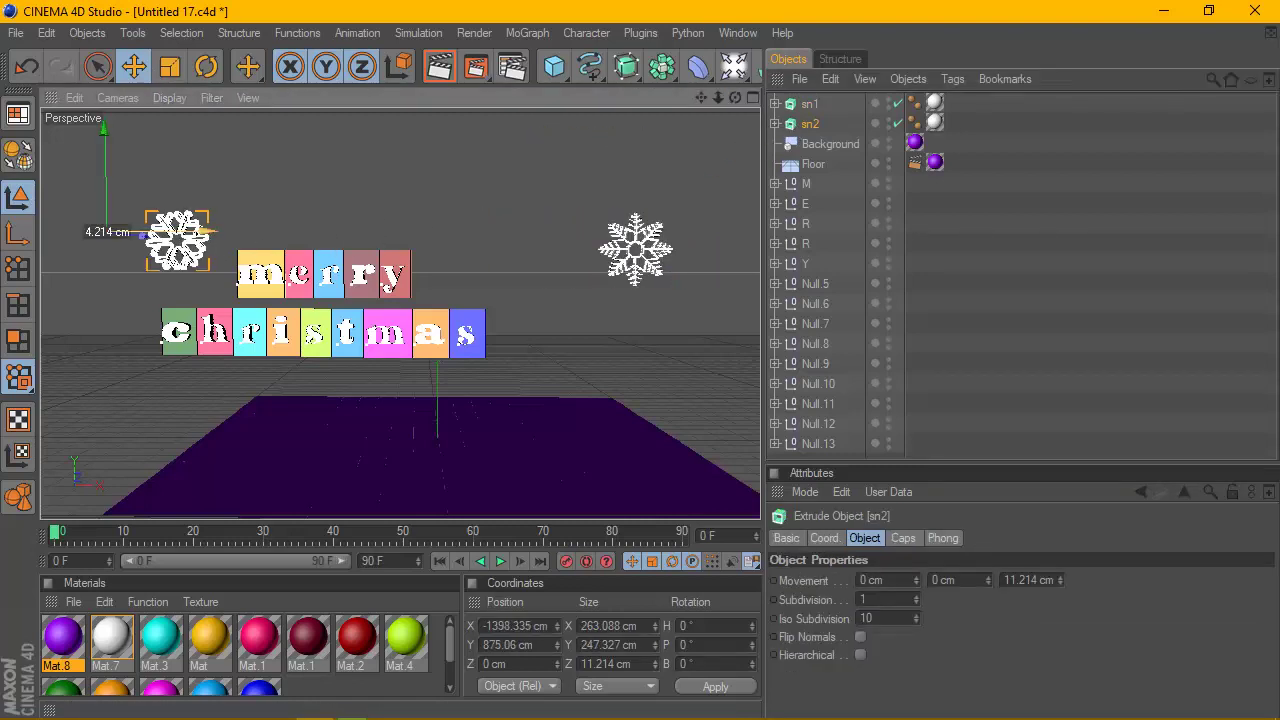
scroll(304, 210, "down", 2)
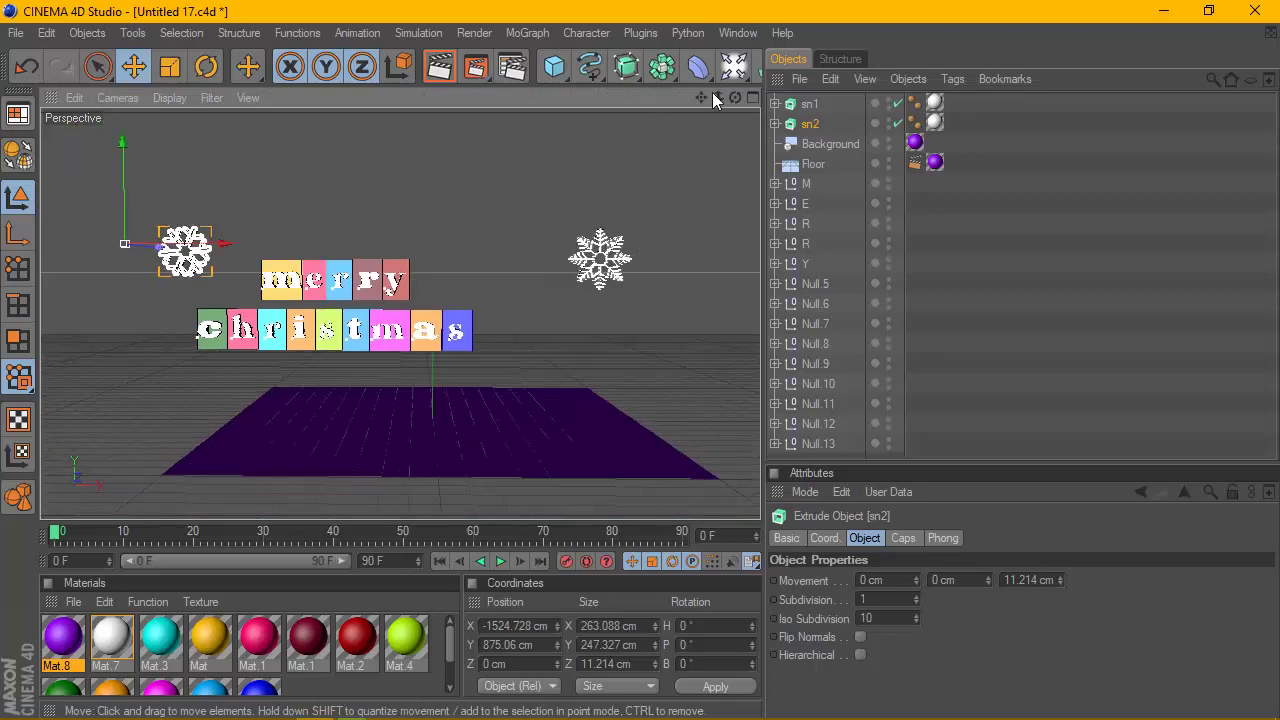
left_click_drag(718, 97, 717, 102)
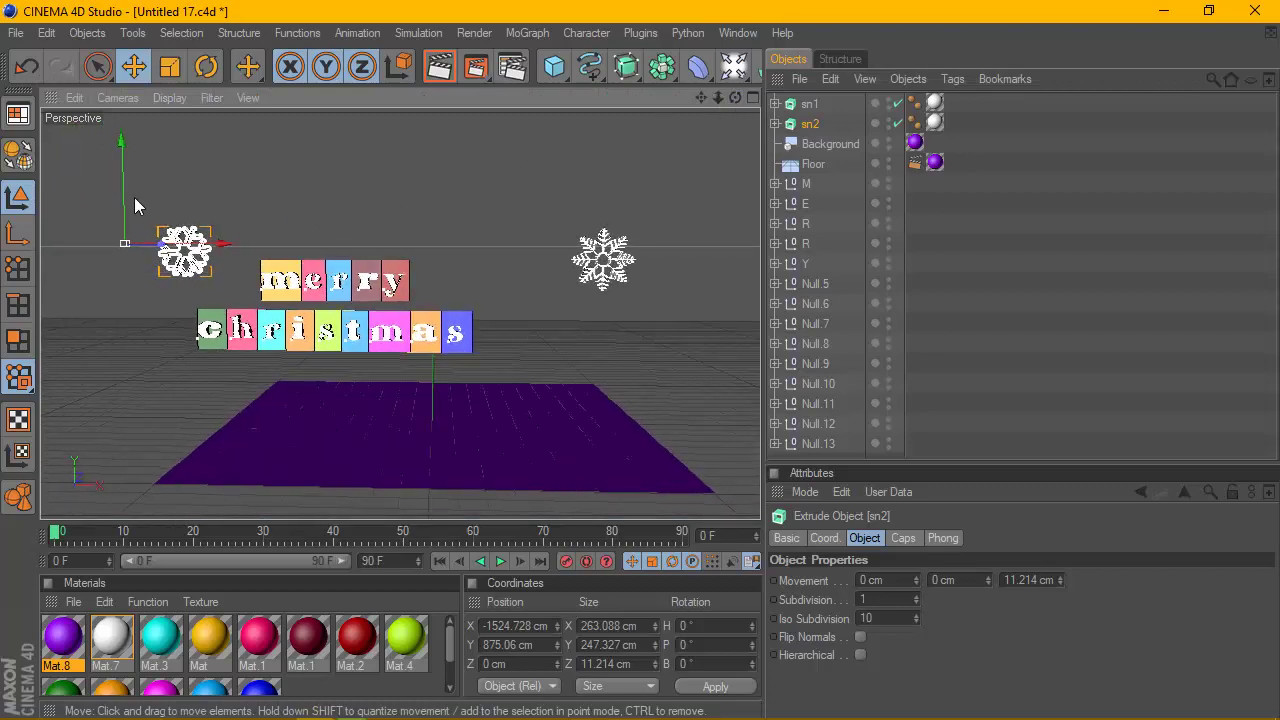
middle_click(710, 172)
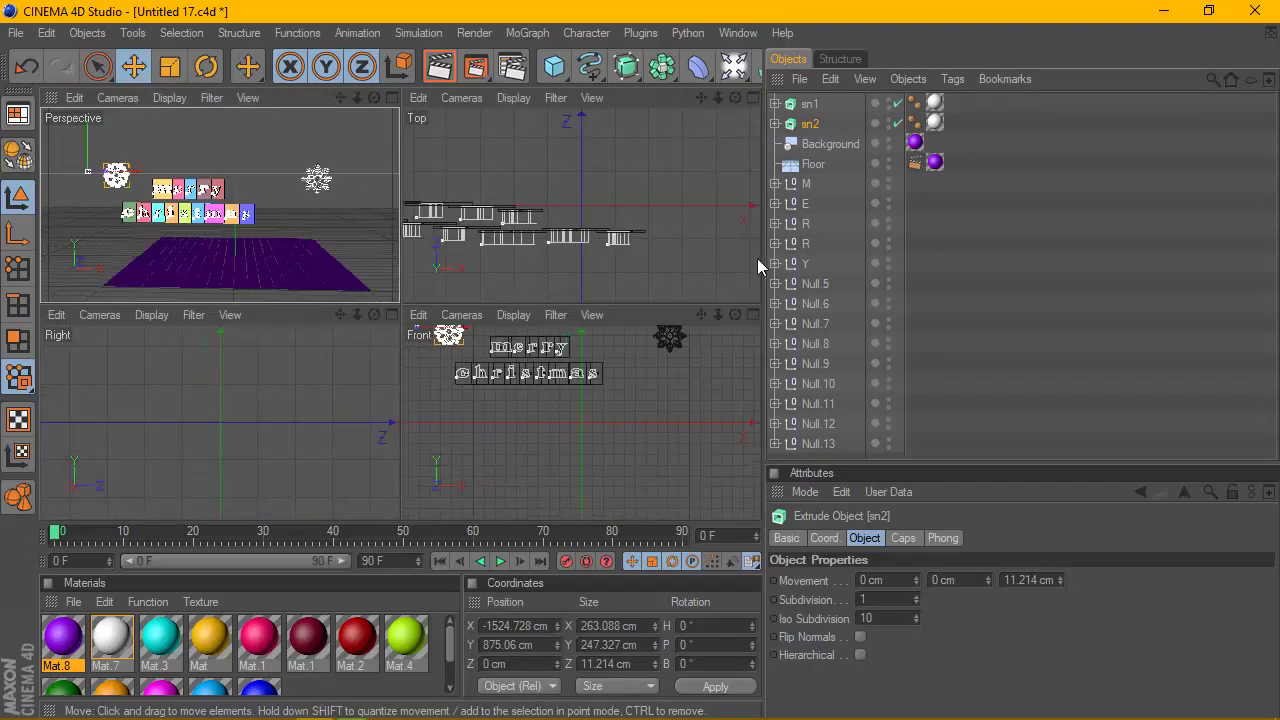
middle_click(690, 340)
scroll(666, 290, "down", 2)
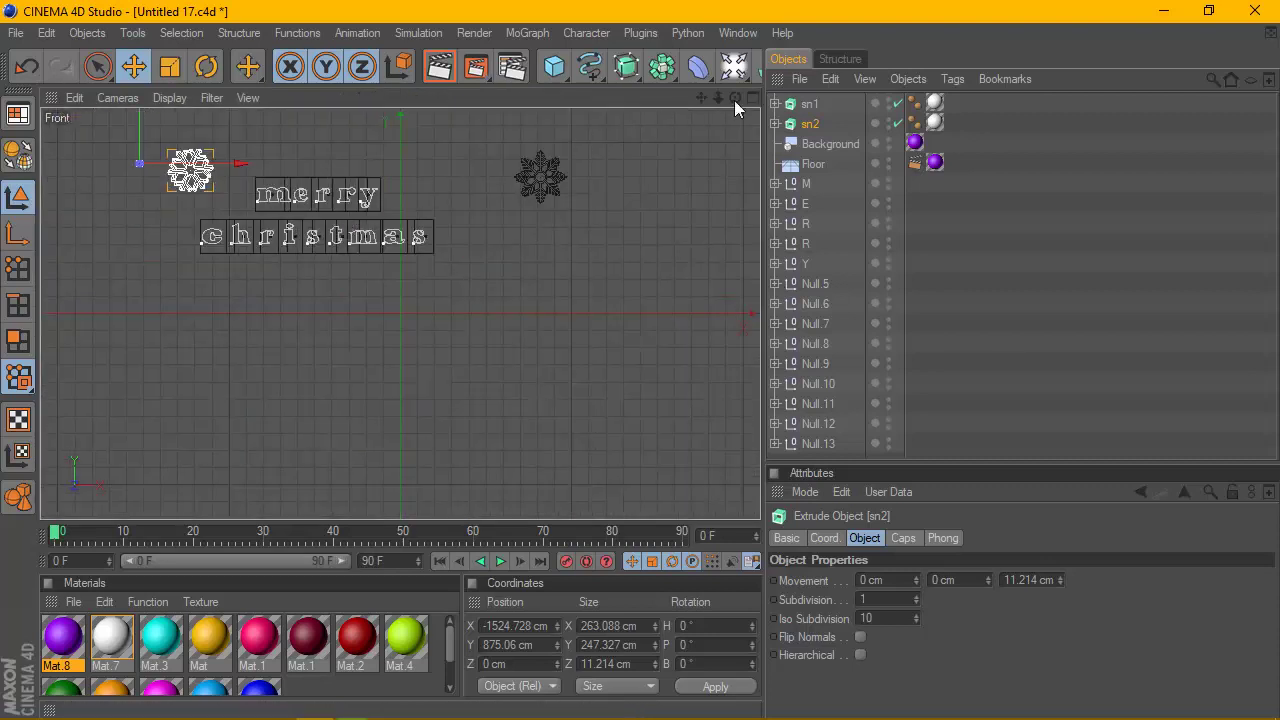
mouse_move(704, 97)
left_mouse_down()
mouse_move(761, 184)
mouse_move(738, 97)
left_mouse_up()
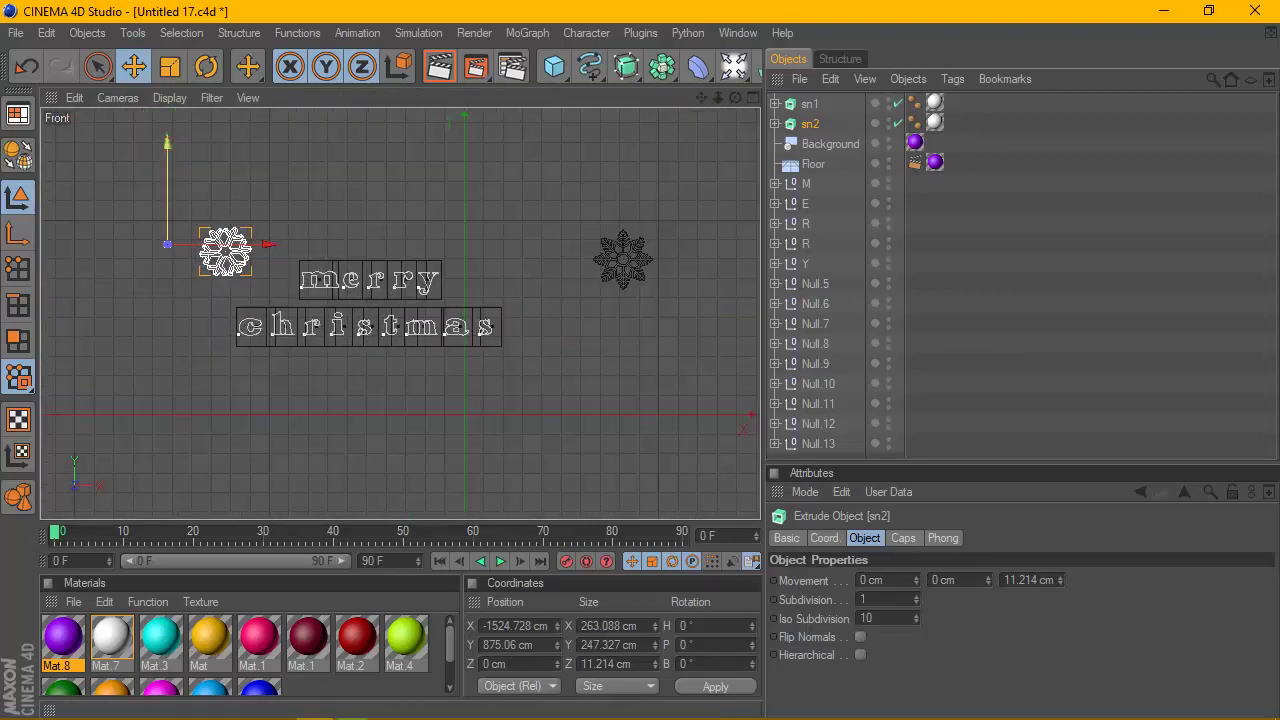
left_click_drag(167, 150, 167, 163)
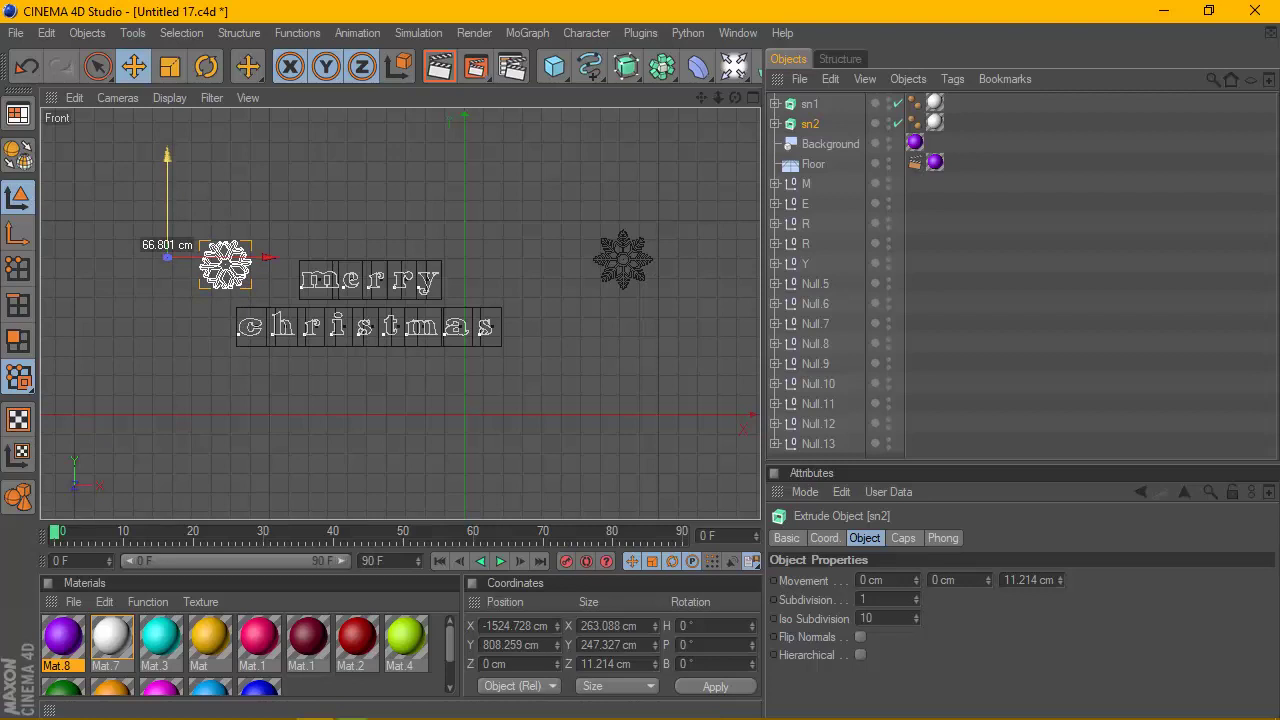
left_click_drag(167, 160, 167, 160)
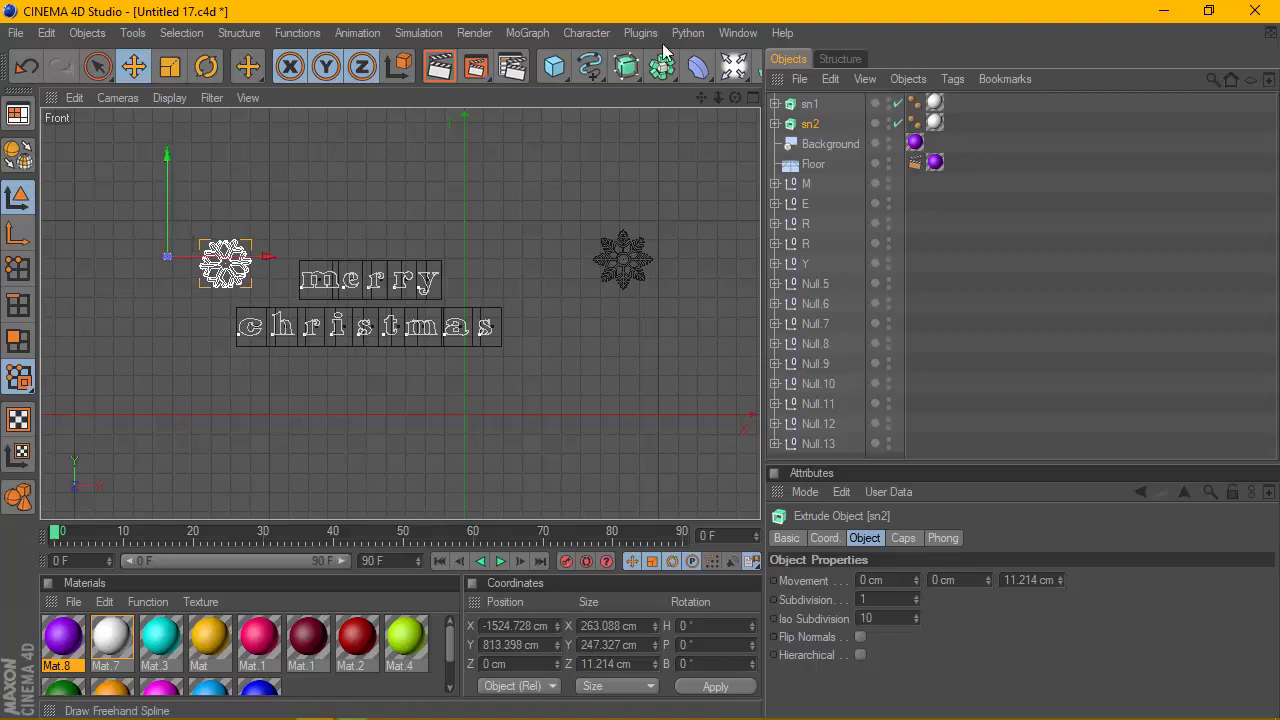
left_click(753, 97)
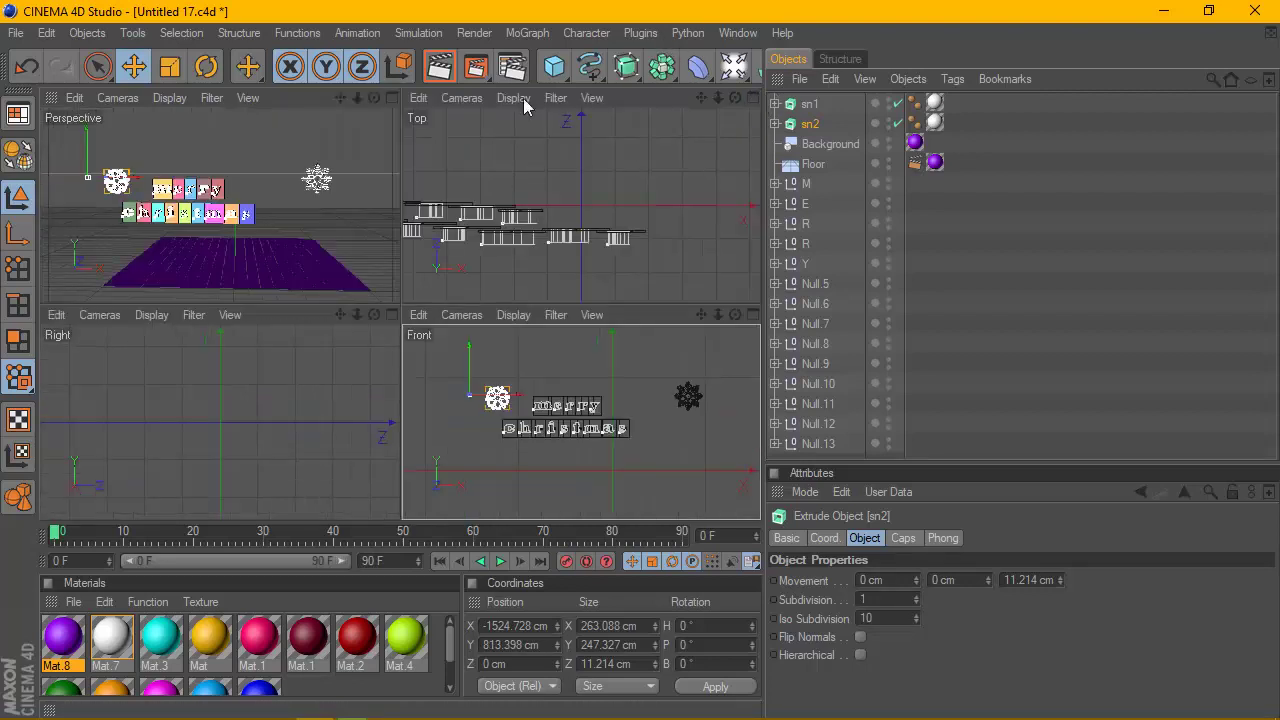
left_click(383, 94)
left_click_drag(735, 97, 735, 180)
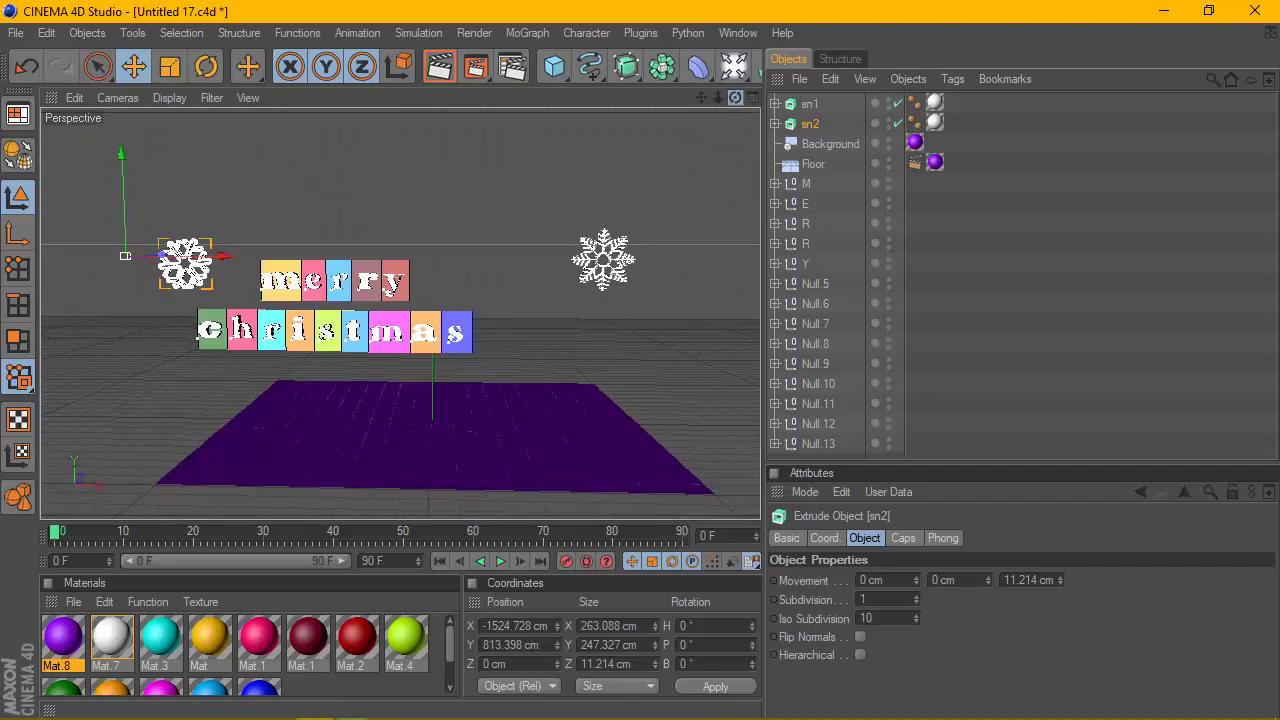
left_click_drag(735, 97, 735, 115)
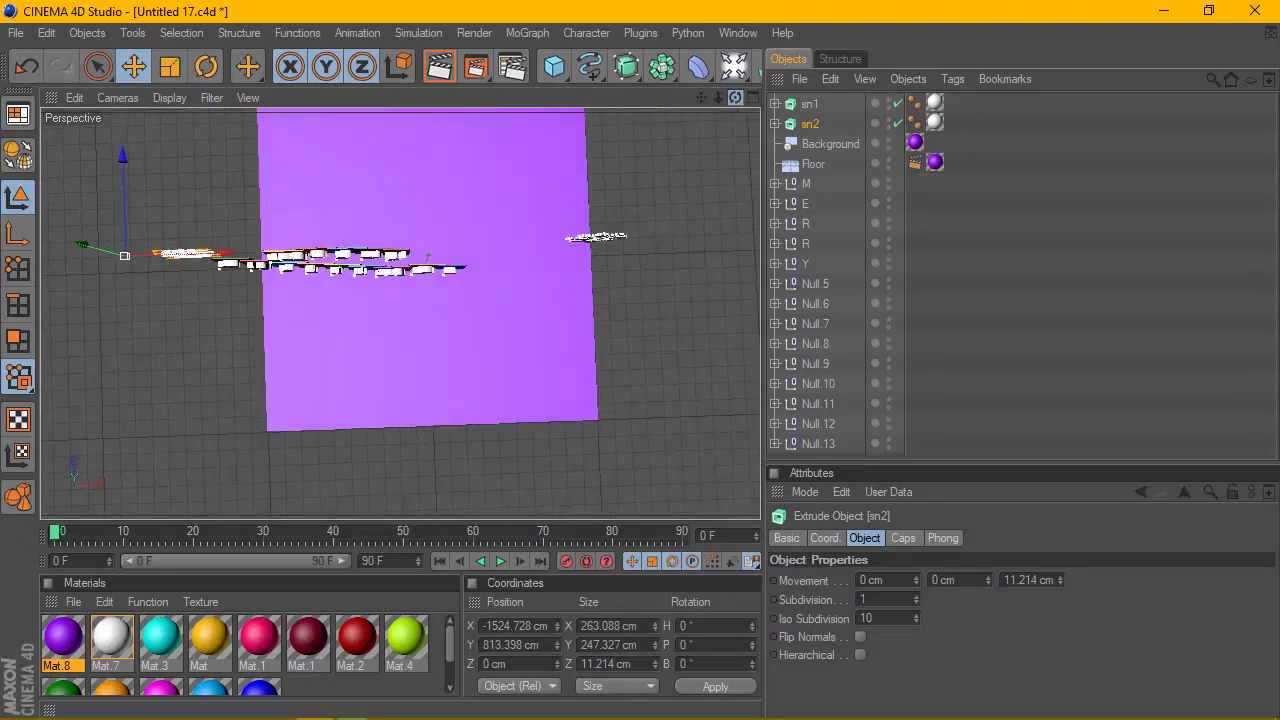
left_click_drag(400, 330, 400, 260, "alt")
left_click_drag(736, 97, 703, 112)
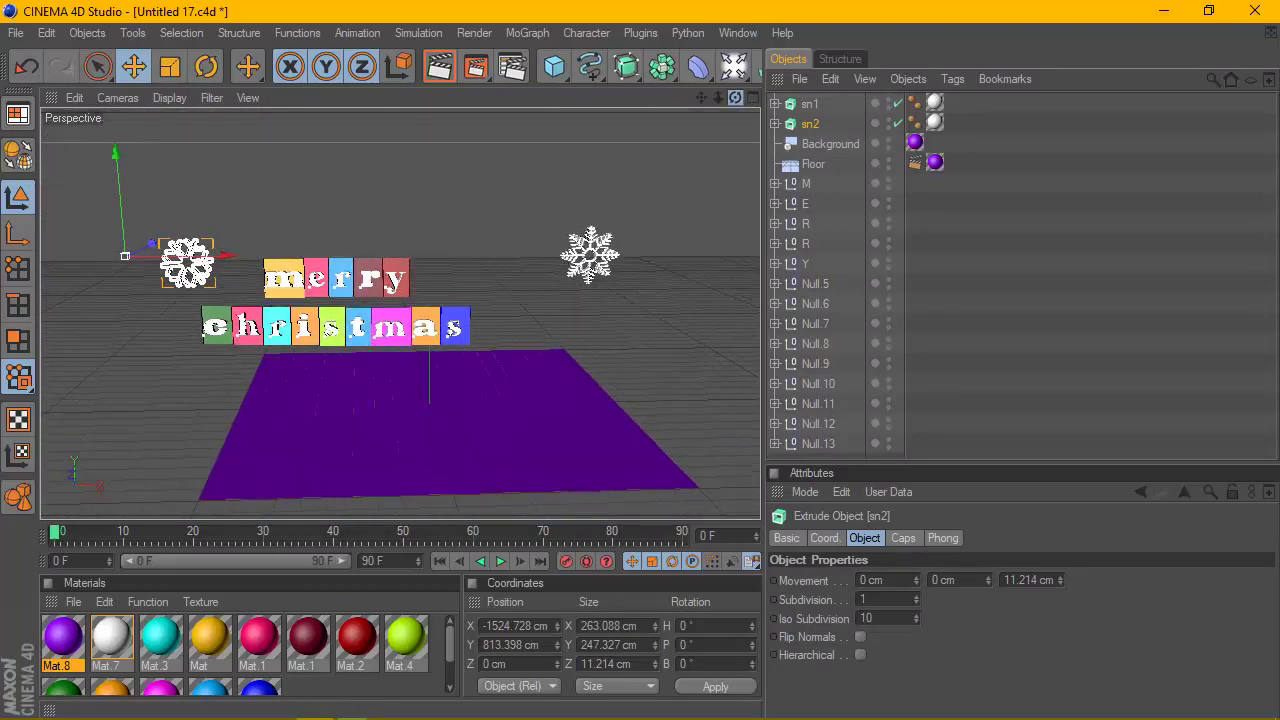
scroll(305, 278, "up", 1)
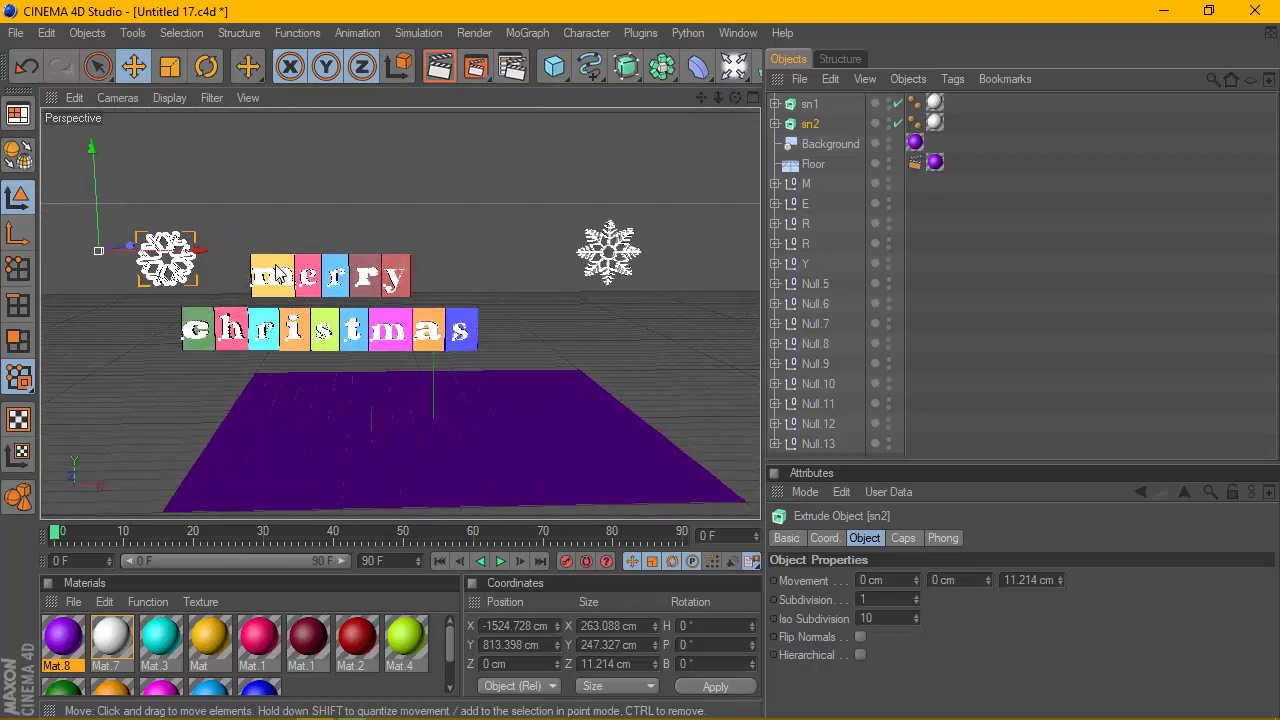
left_click(440, 66)
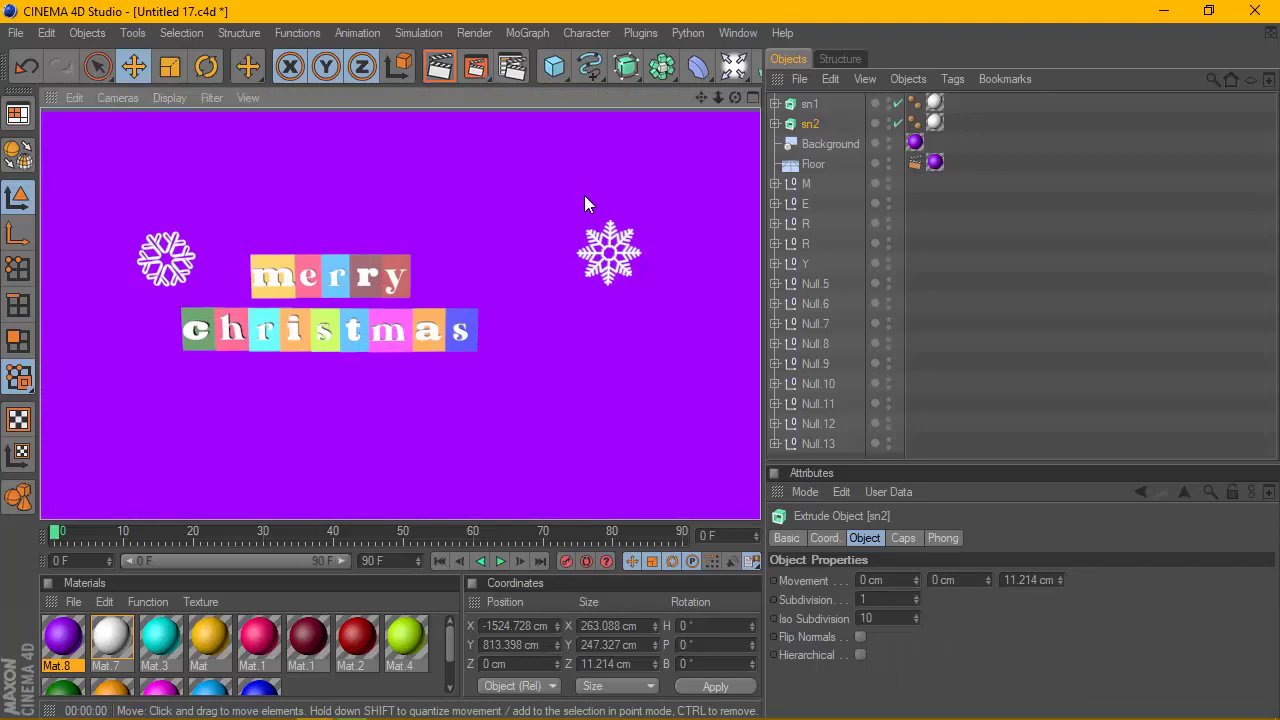
left_click(739, 184)
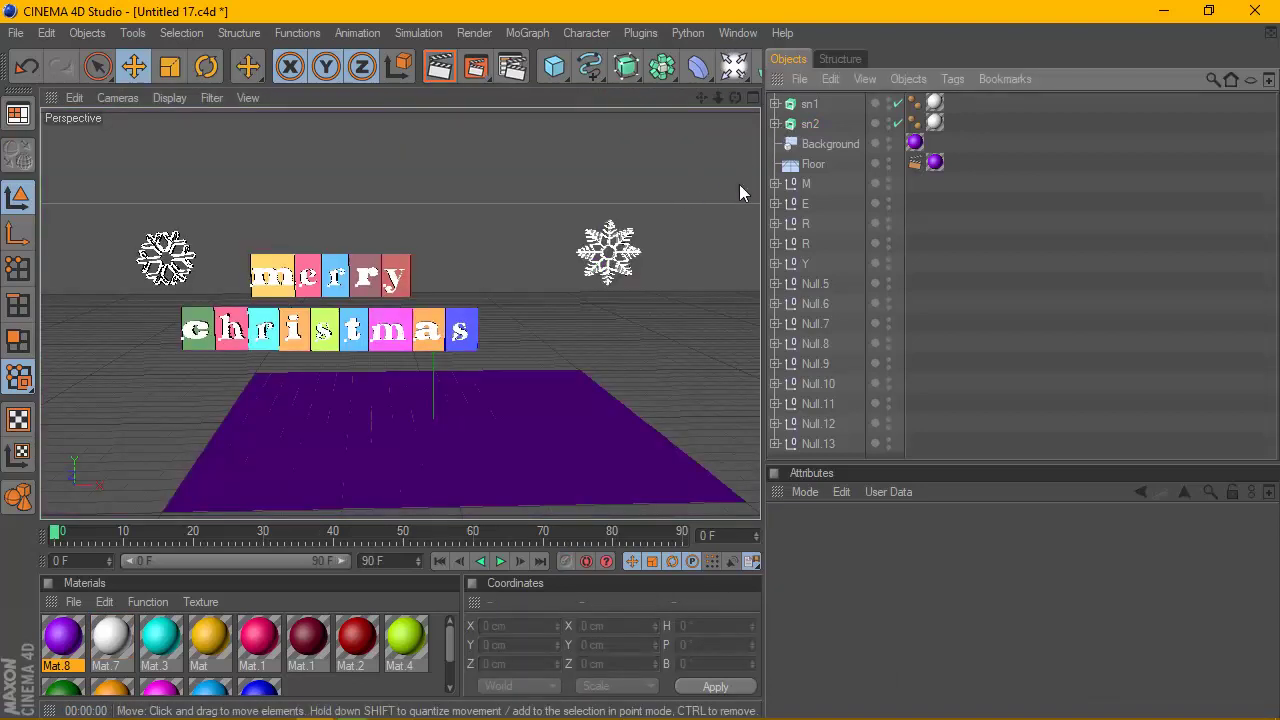
Slide sn1 left toward the letters and lower it slightly.
left_click(812, 104)
left_click_drag(708, 249, 566, 247)
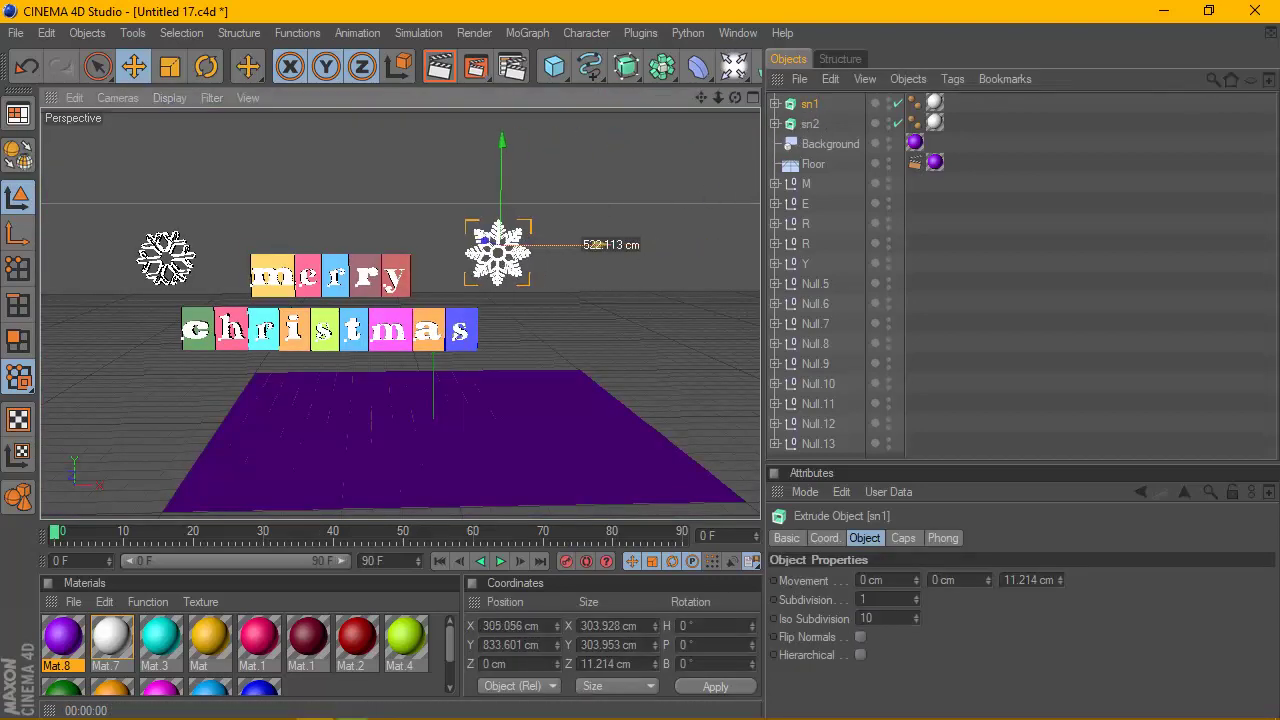
left_click_drag(472, 200, 472, 218)
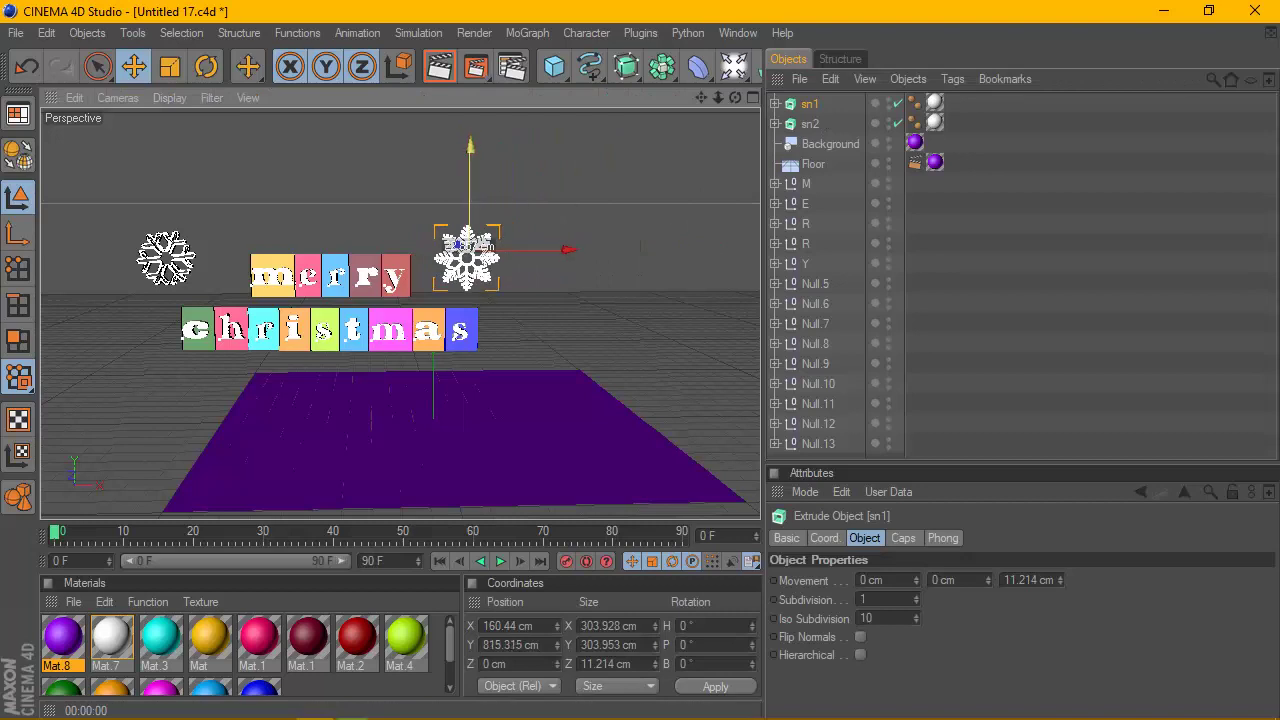
Move sn2 right and higher to X −1352.846 cm, closer to the text.
left_click(812, 124)
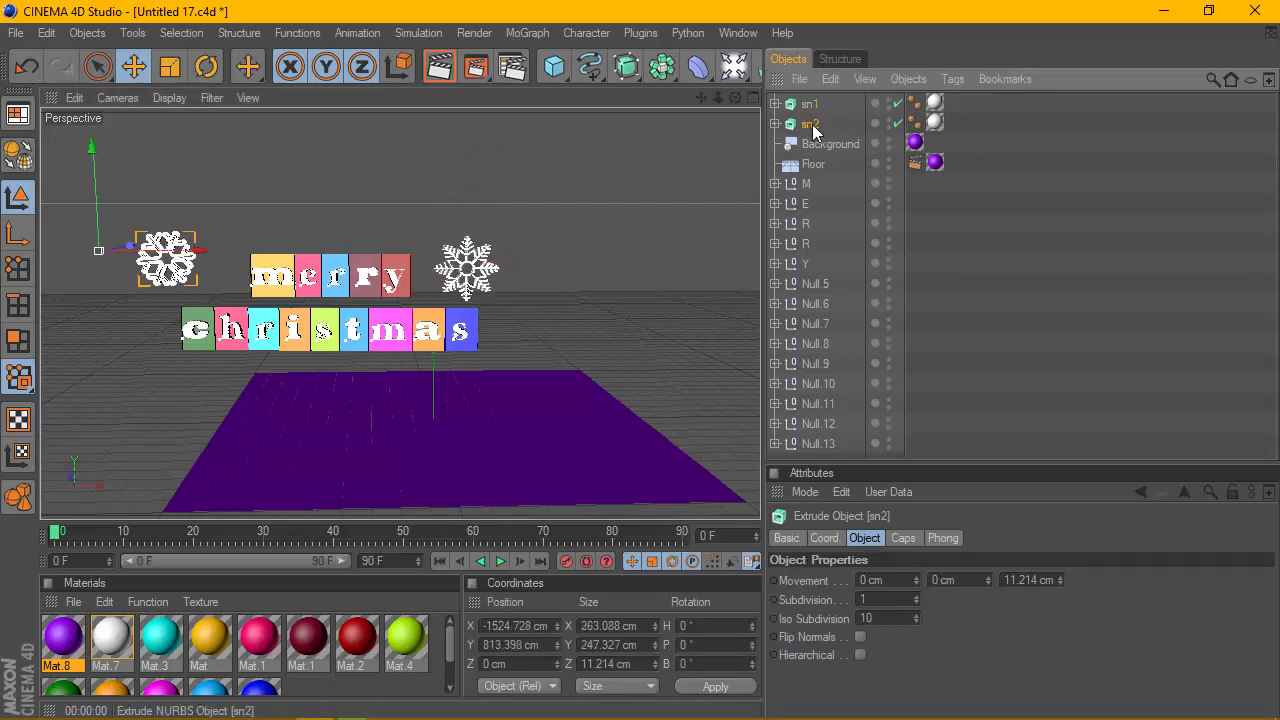
left_click_drag(198, 251, 226, 251)
left_click_drag(128, 228, 128, 220)
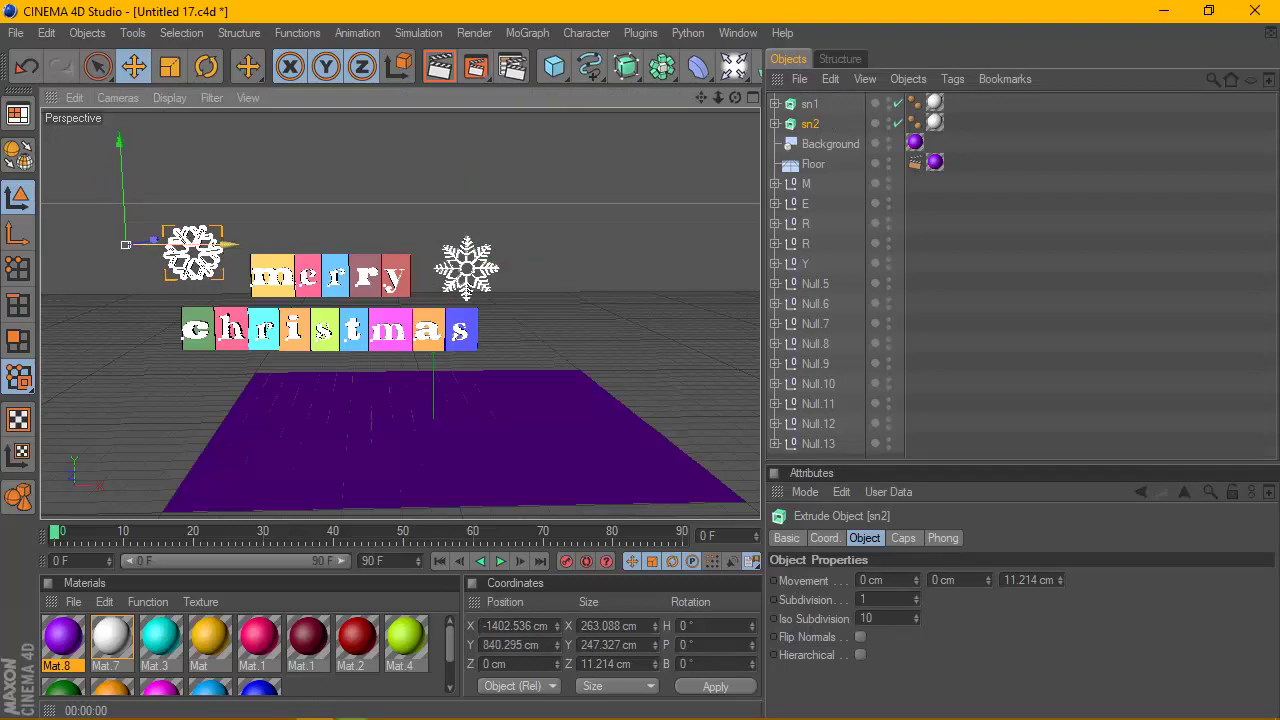
left_click_drag(243, 238, 250, 238)
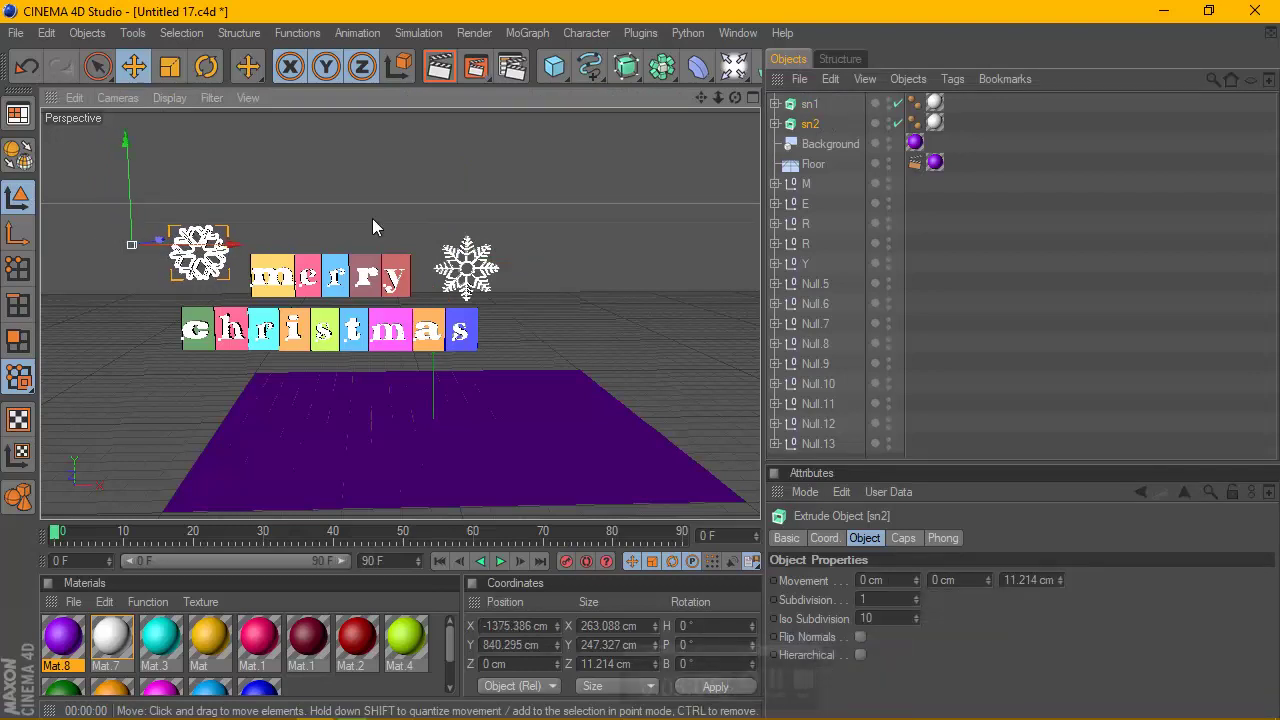
left_click(795, 105)
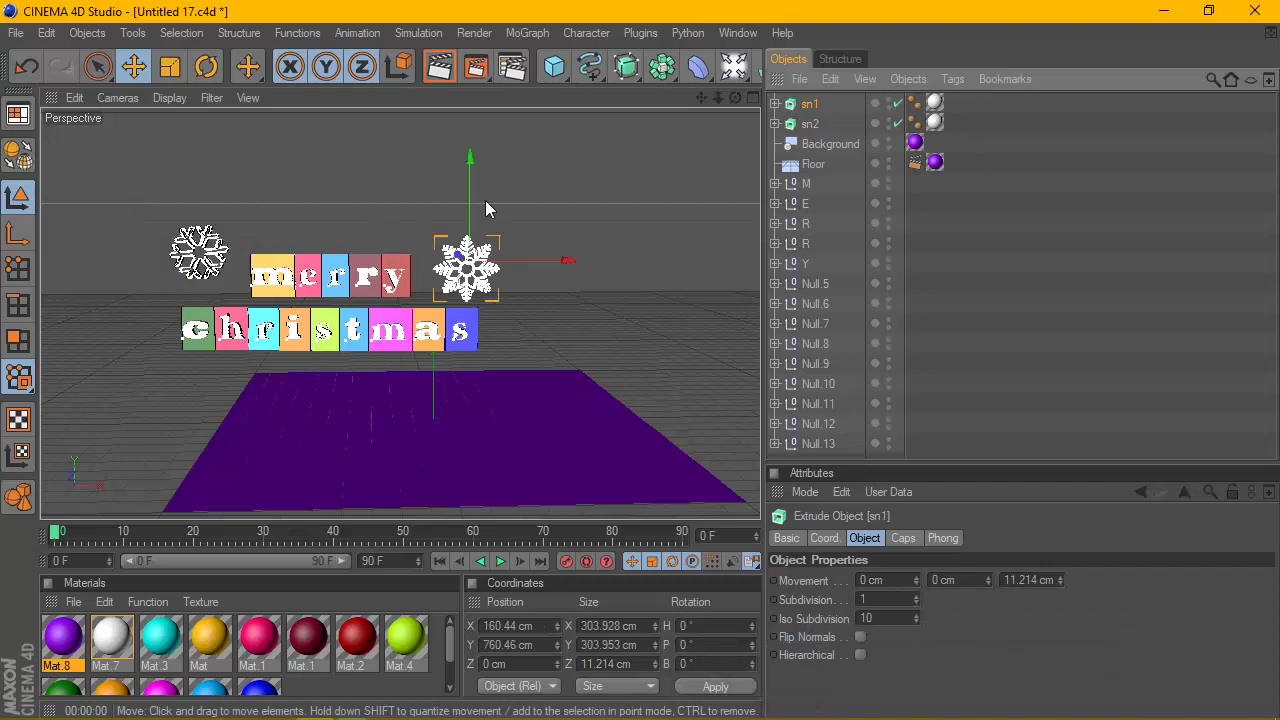
left_click(810, 124)
left_click_drag(119, 220, 125, 200)
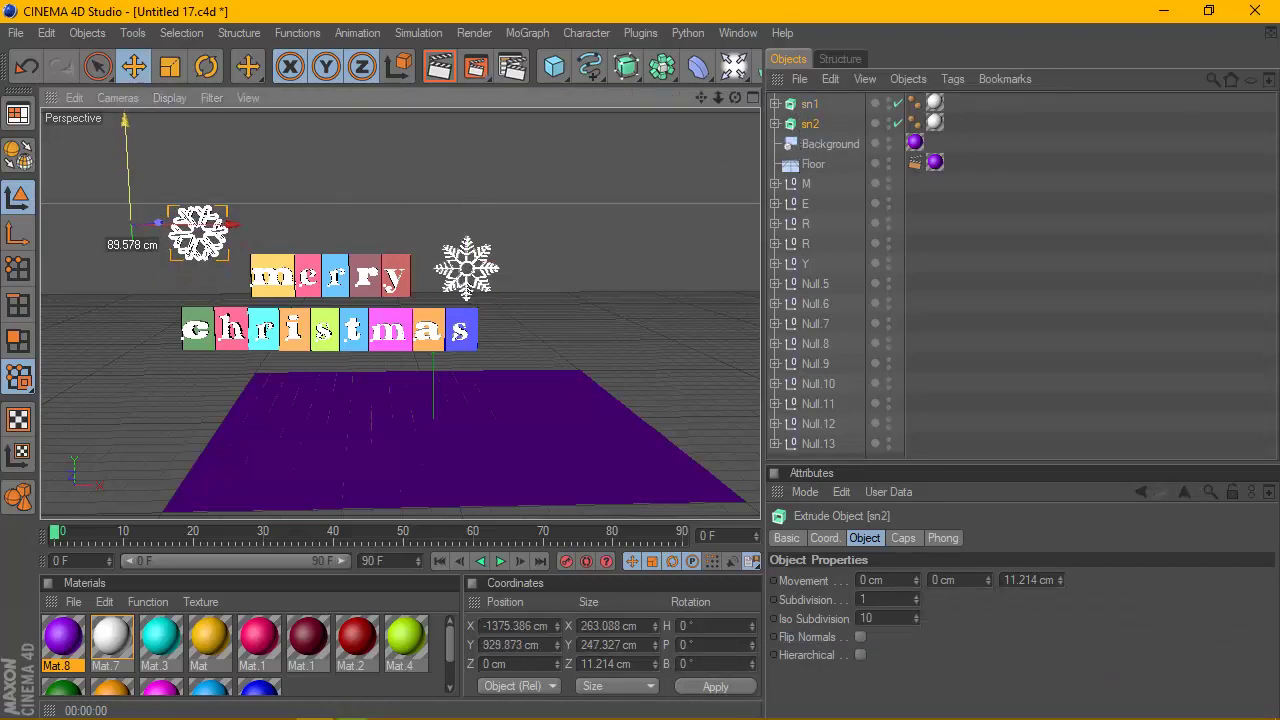
left_click_drag(240, 230, 248, 230)
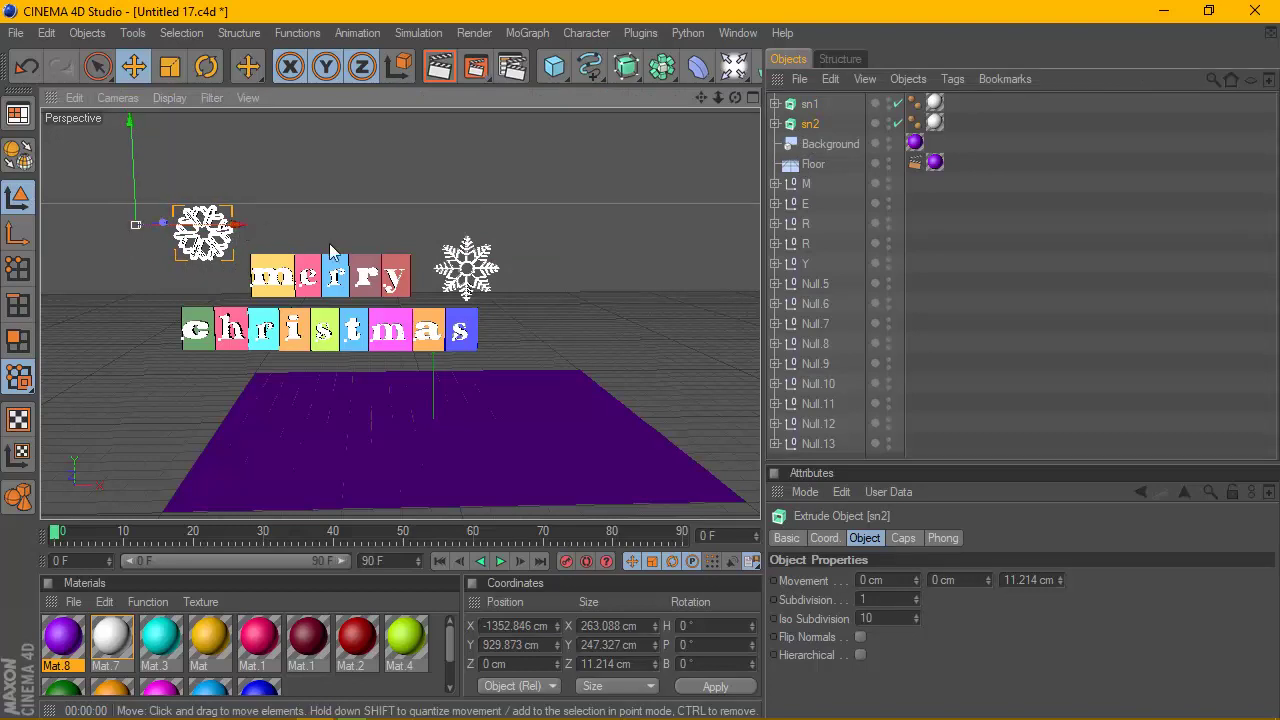
Recentre the view and render a preview with the purple background.
scroll(362, 260, "up", 1)
scroll(474, 228, "up", 3)
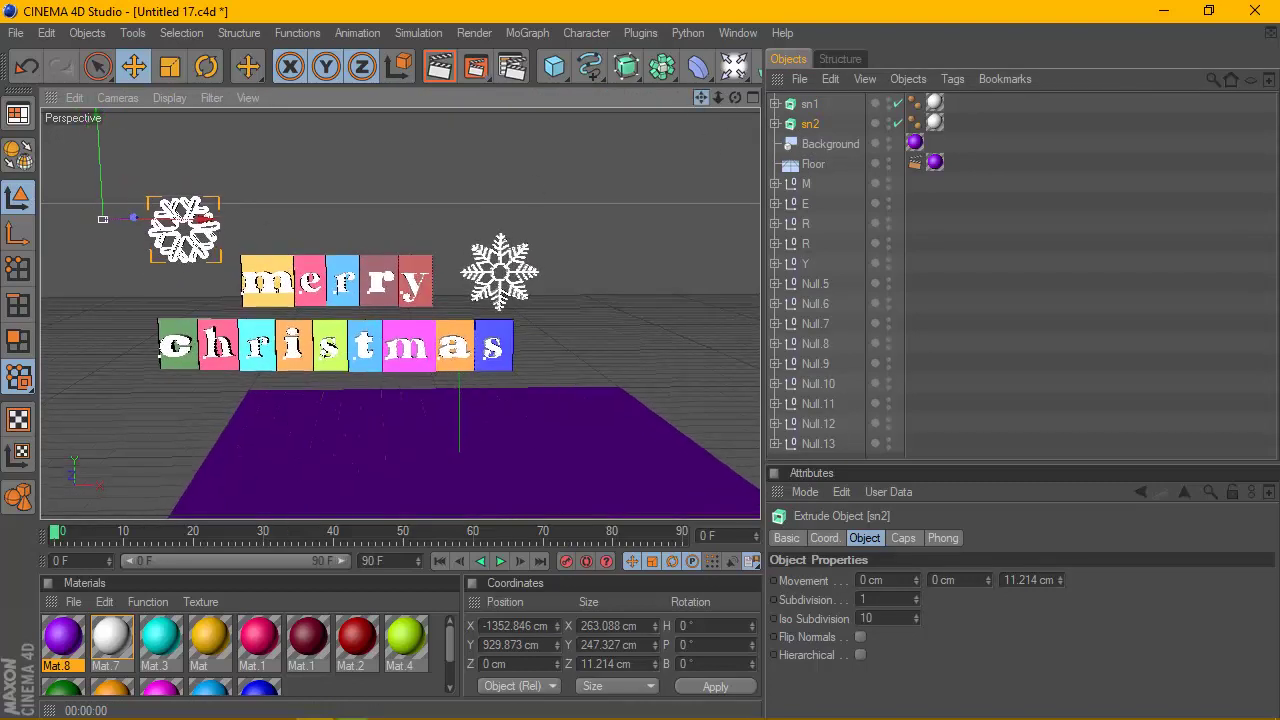
left_click_drag(701, 97, 729, 102)
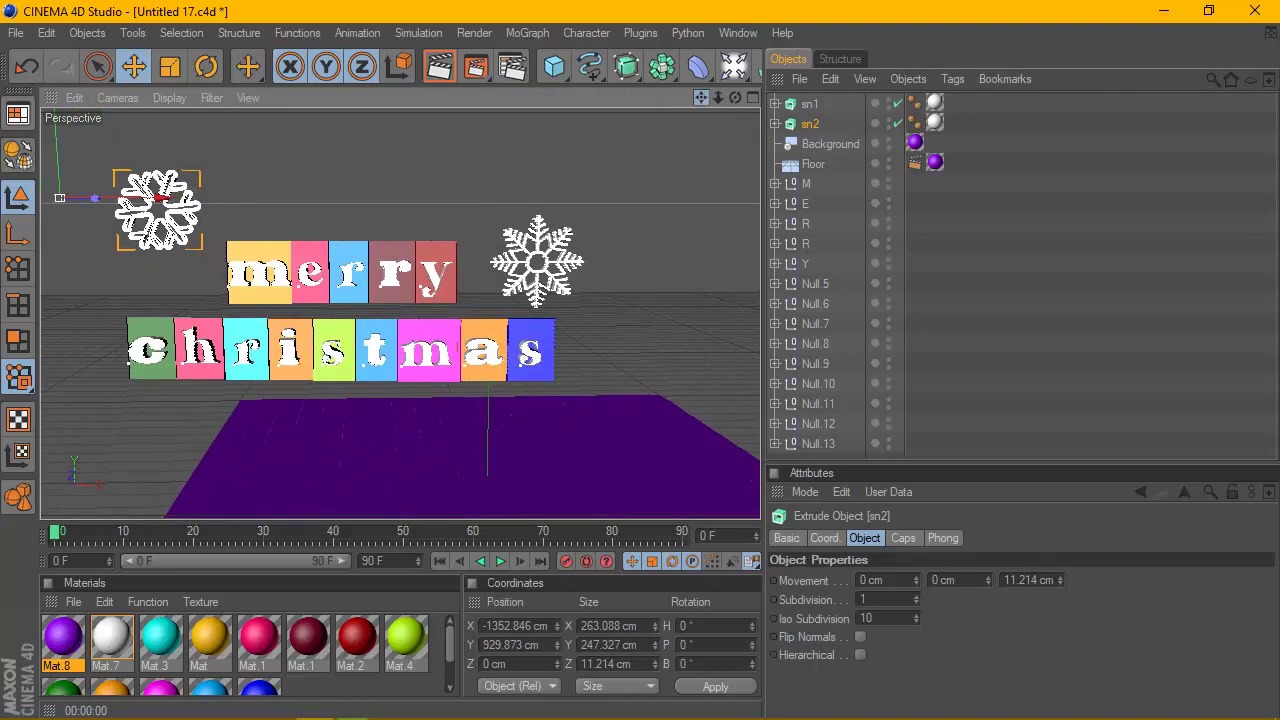
left_click(430, 66)
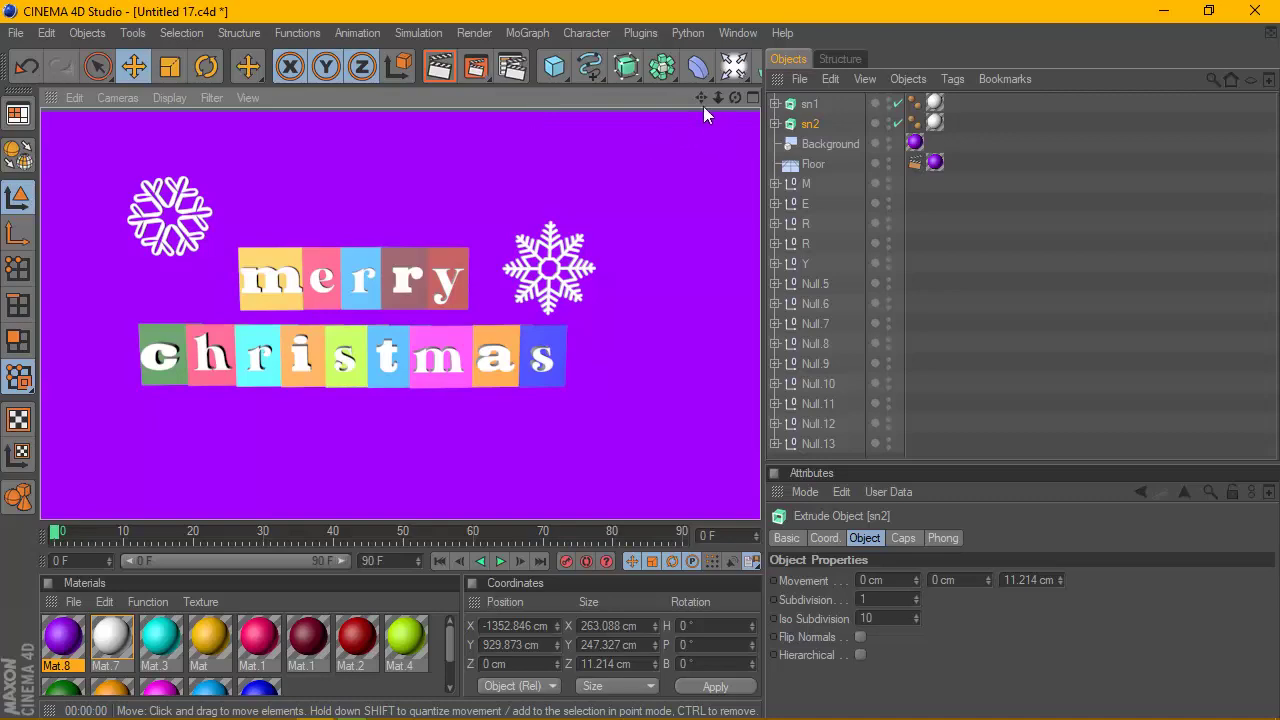
Add a Cylinder and move it up and left above the left snowflake.
mouse_move(703, 108)
left_mouse_down()
mouse_move(360, 225)
mouse_move(240, 343)
mouse_move(250, 337)
left_mouse_up()
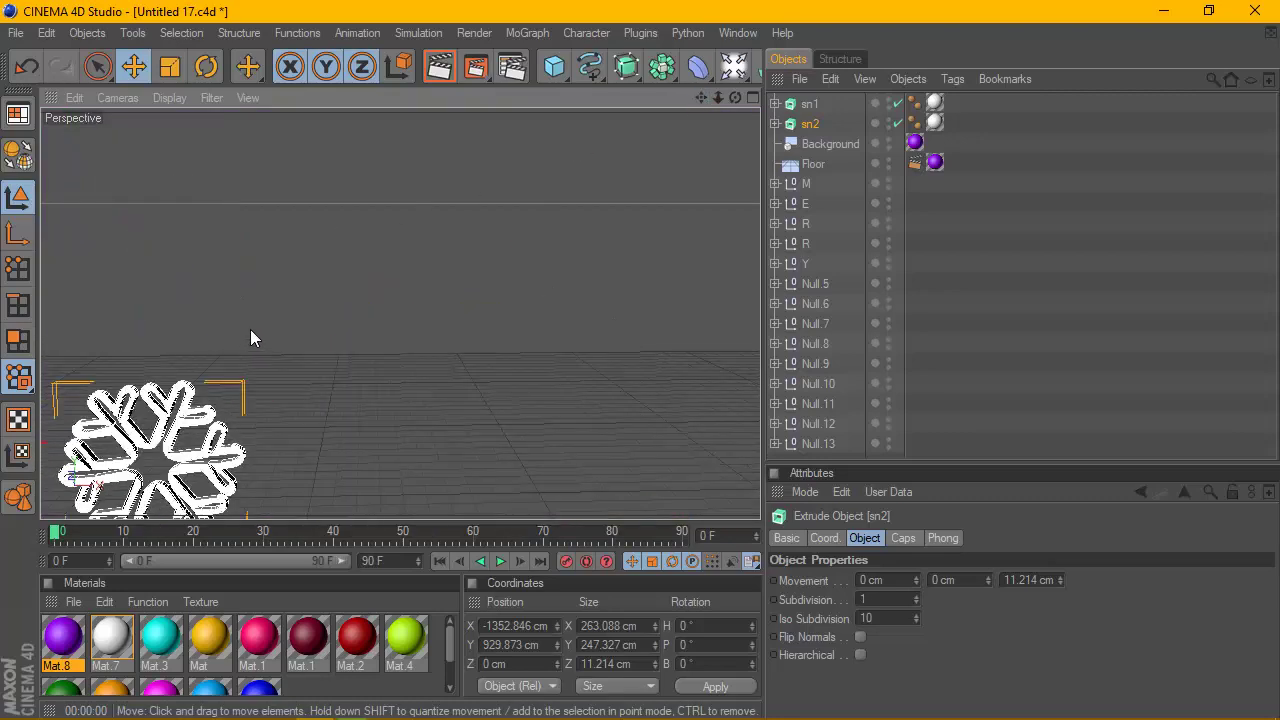
left_click(562, 72)
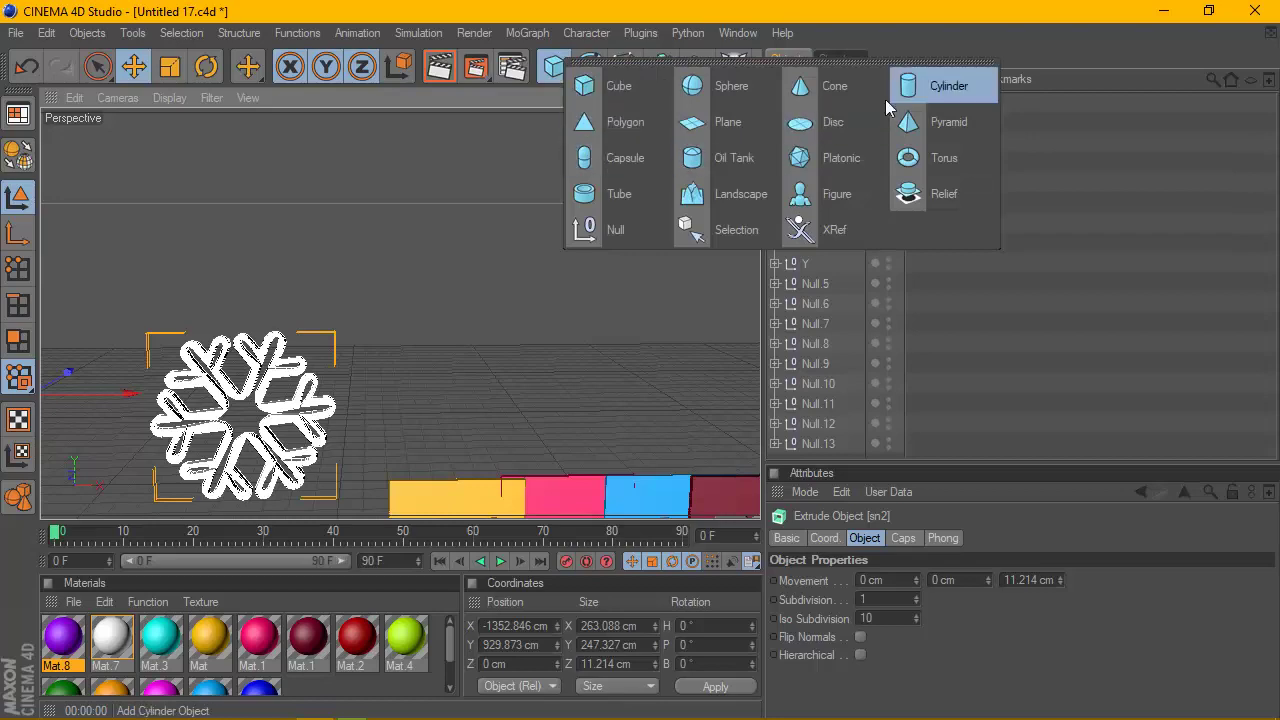
left_click(930, 86)
scroll(291, 306, "down", 3)
scroll(291, 306, "down", 3)
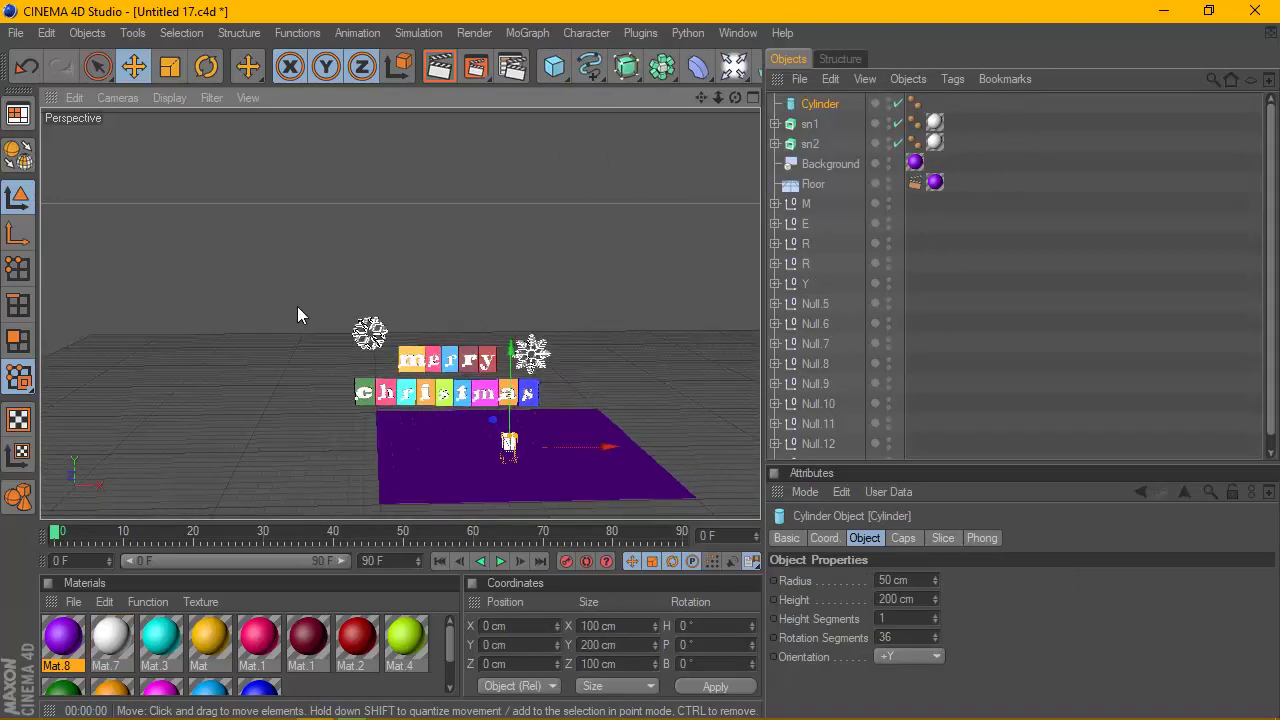
left_click_drag(508, 425, 510, 255)
scroll(556, 307, "up", 2)
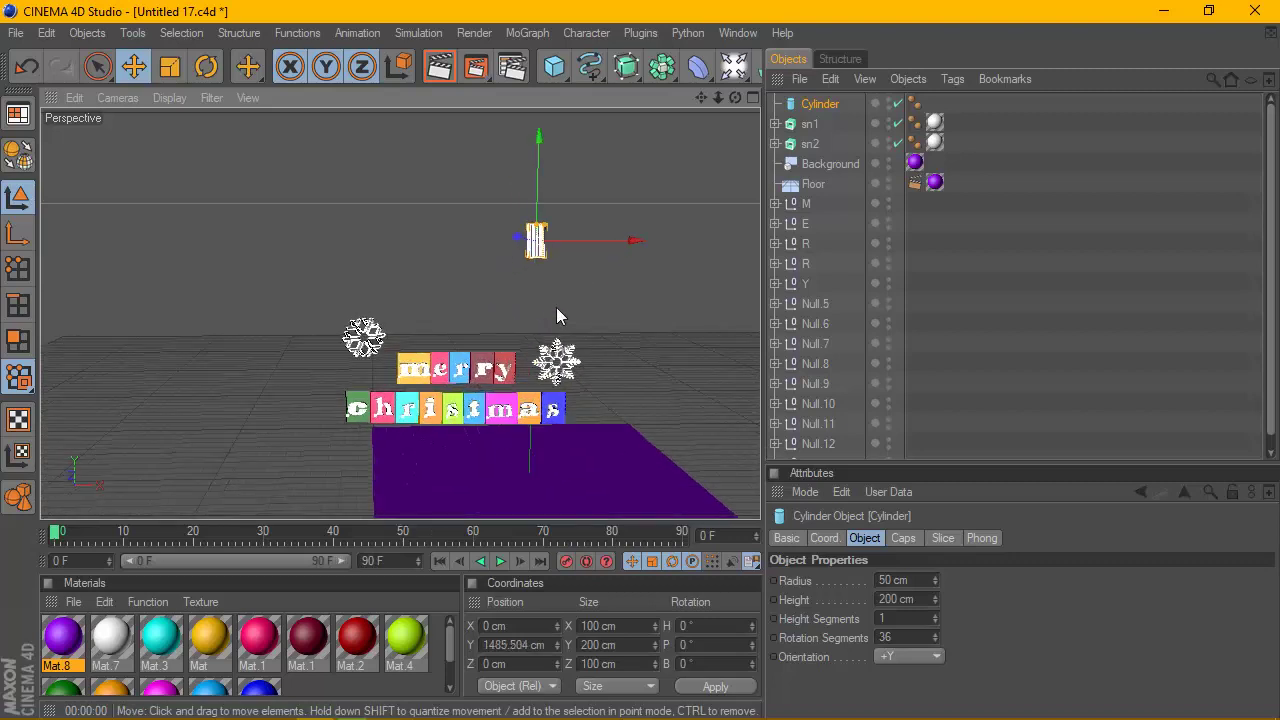
scroll(556, 310, "up", 2)
left_click_drag(600, 225, 396, 226)
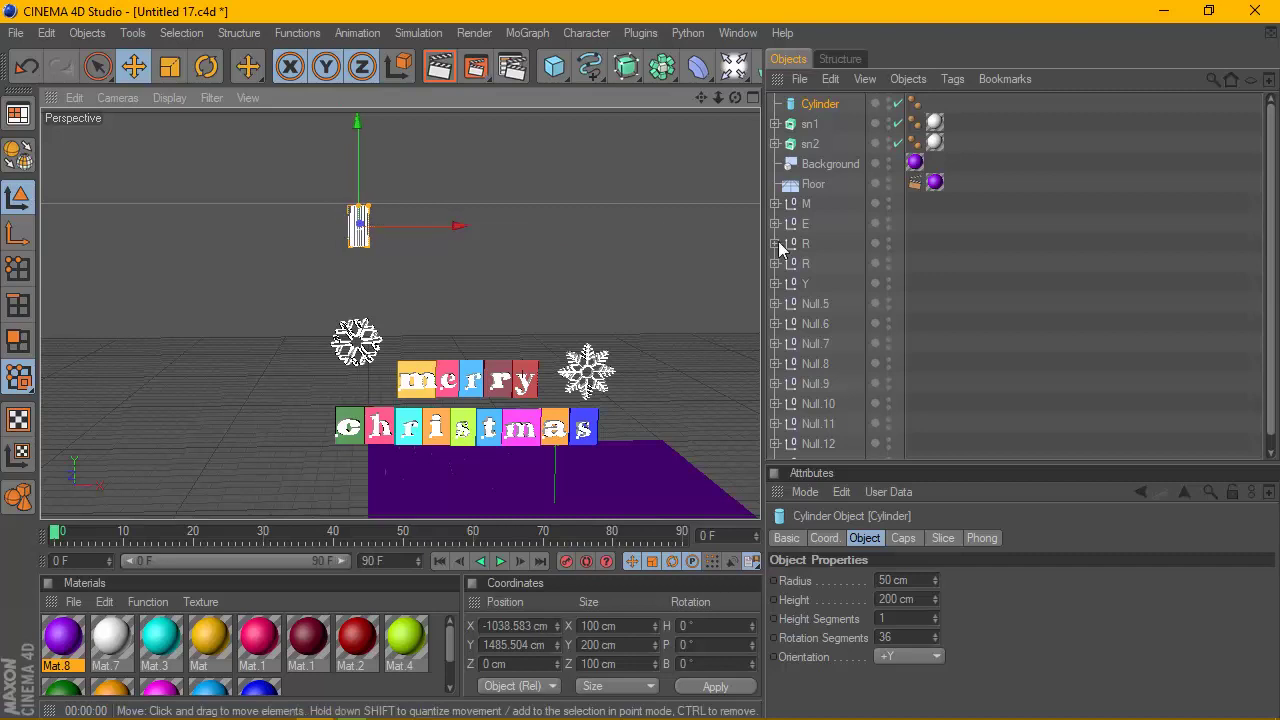
Set the cylinder's radius to 5 cm.
mouse_move(936, 578)
left_mouse_down()
mouse_move(1000, 578)
mouse_move(940, 584)
left_mouse_up()
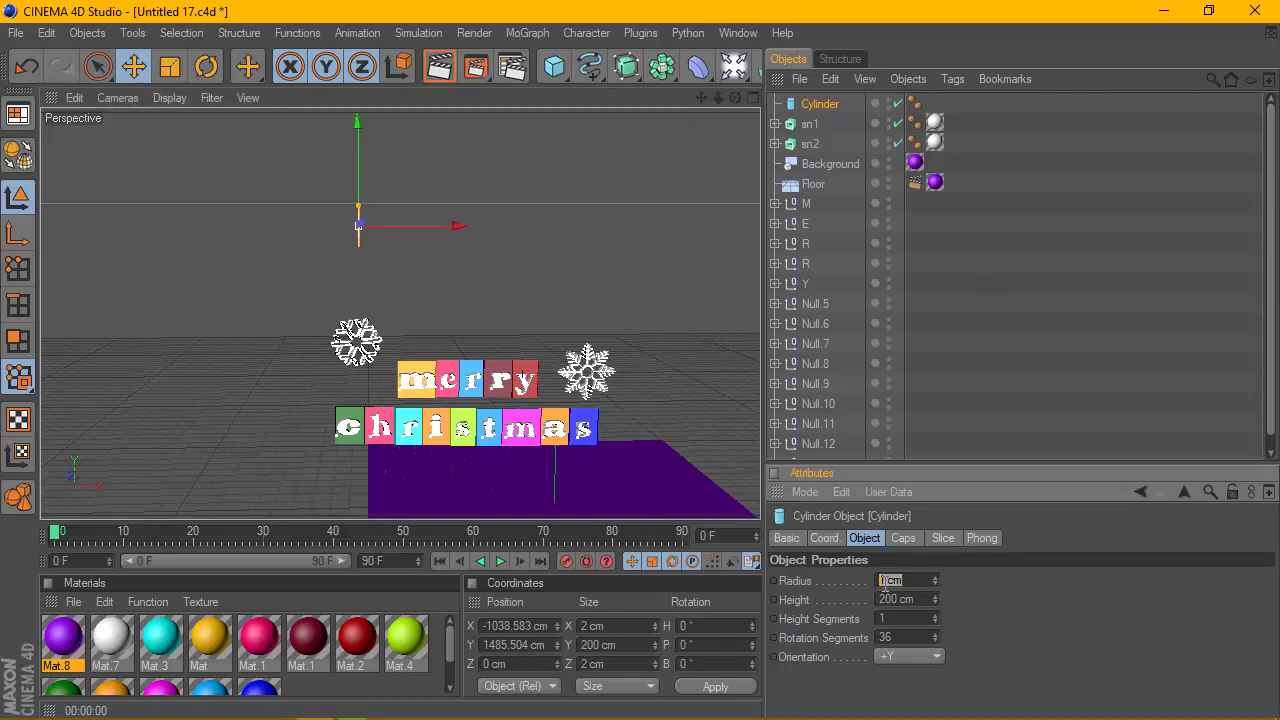
scroll(469, 169, "up", 2)
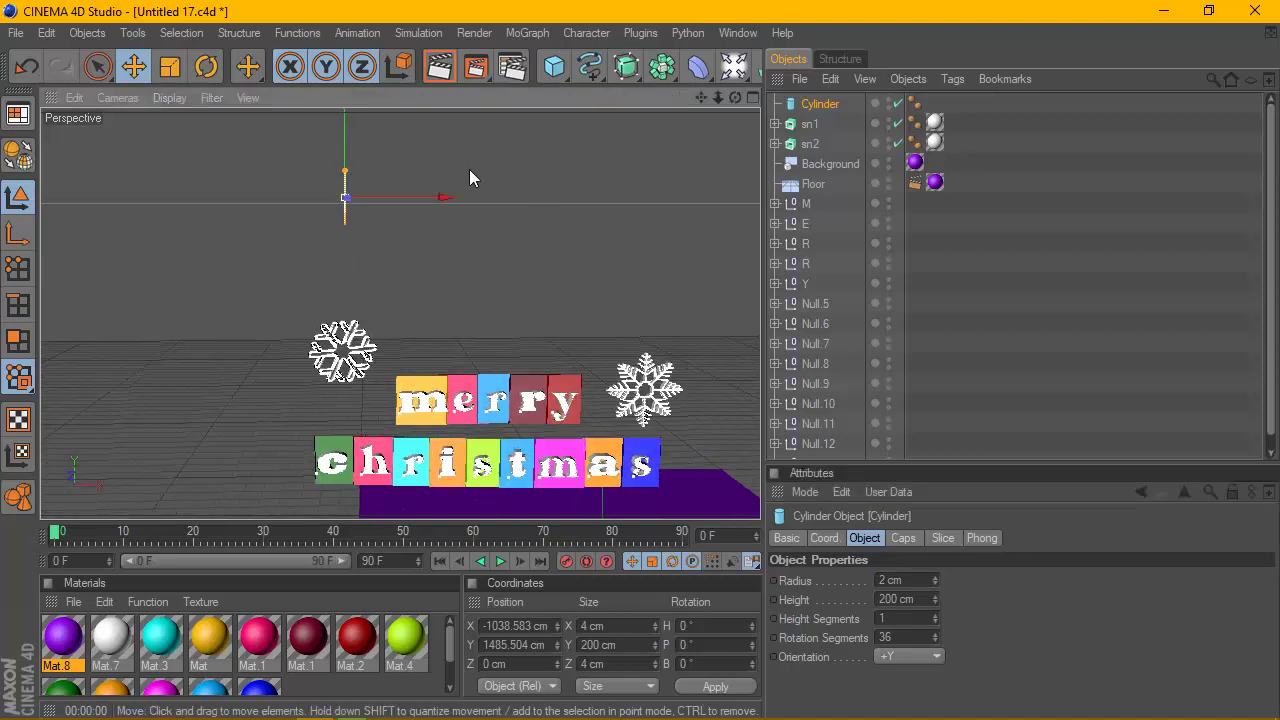
left_click(936, 578)
left_click(936, 578)
left_click(936, 578)
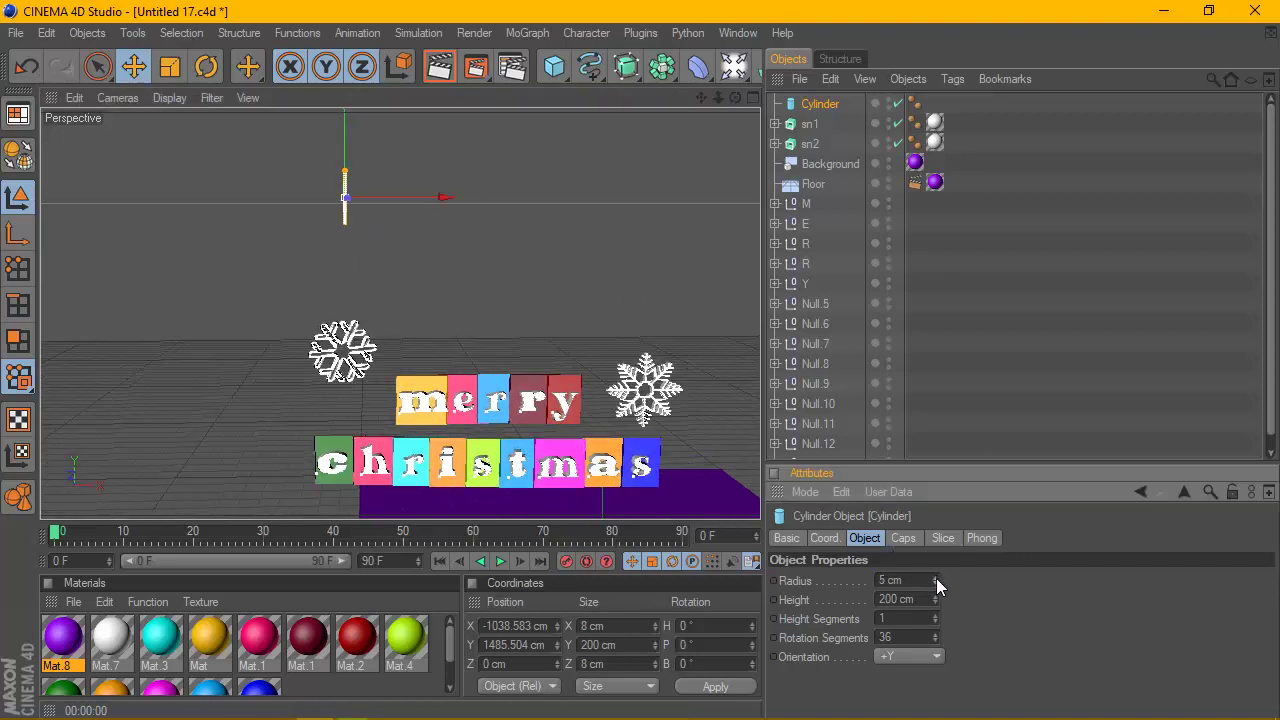
Set the cylinder height to 1500 cm and raise it to Y 1840.972 cm.
left_click_drag(936, 597, 938, 600)
type("800")
key("Return")
scroll(532, 289, "down", 5)
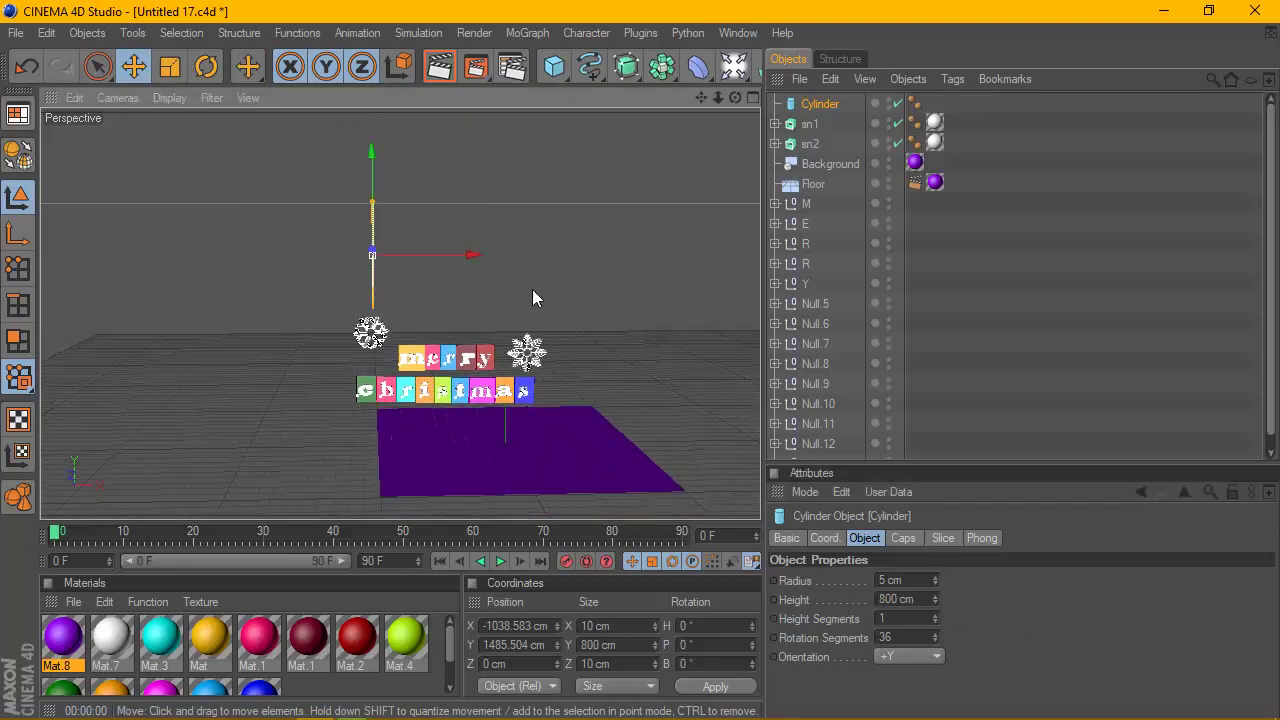
scroll(532, 289, "up", 3)
scroll(532, 289, "up", 3)
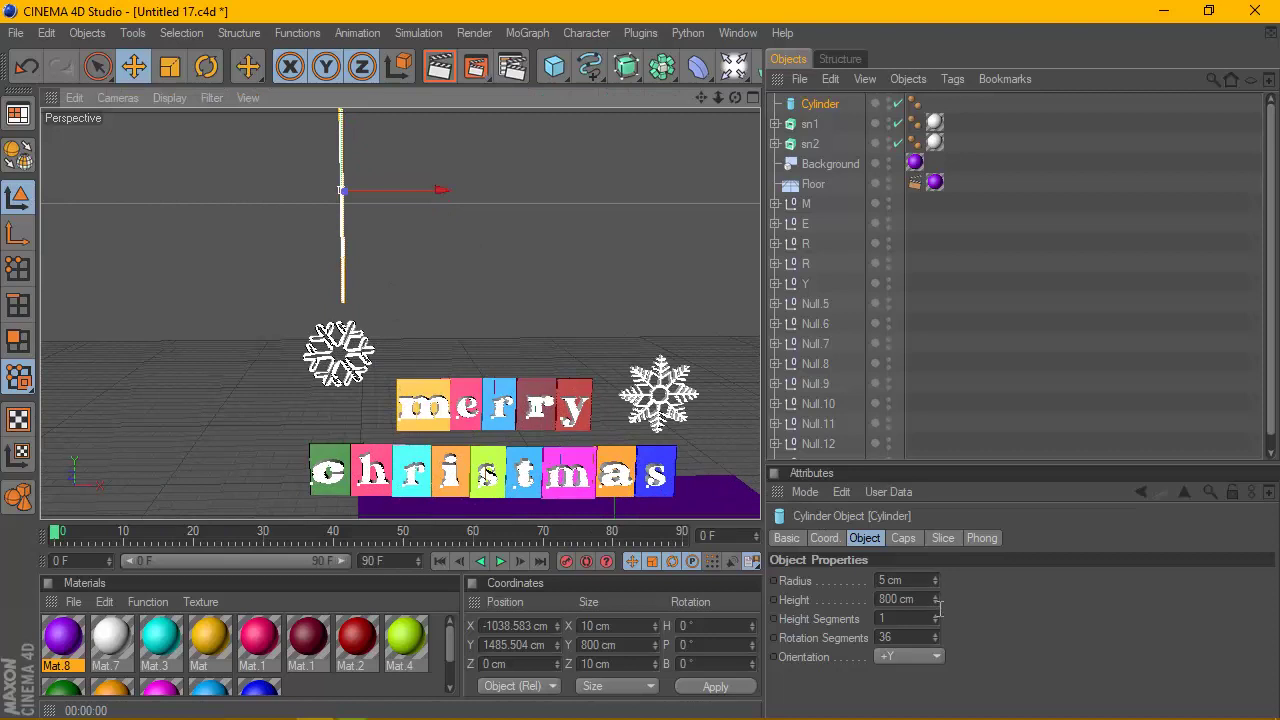
left_click(790, 600)
type("500")
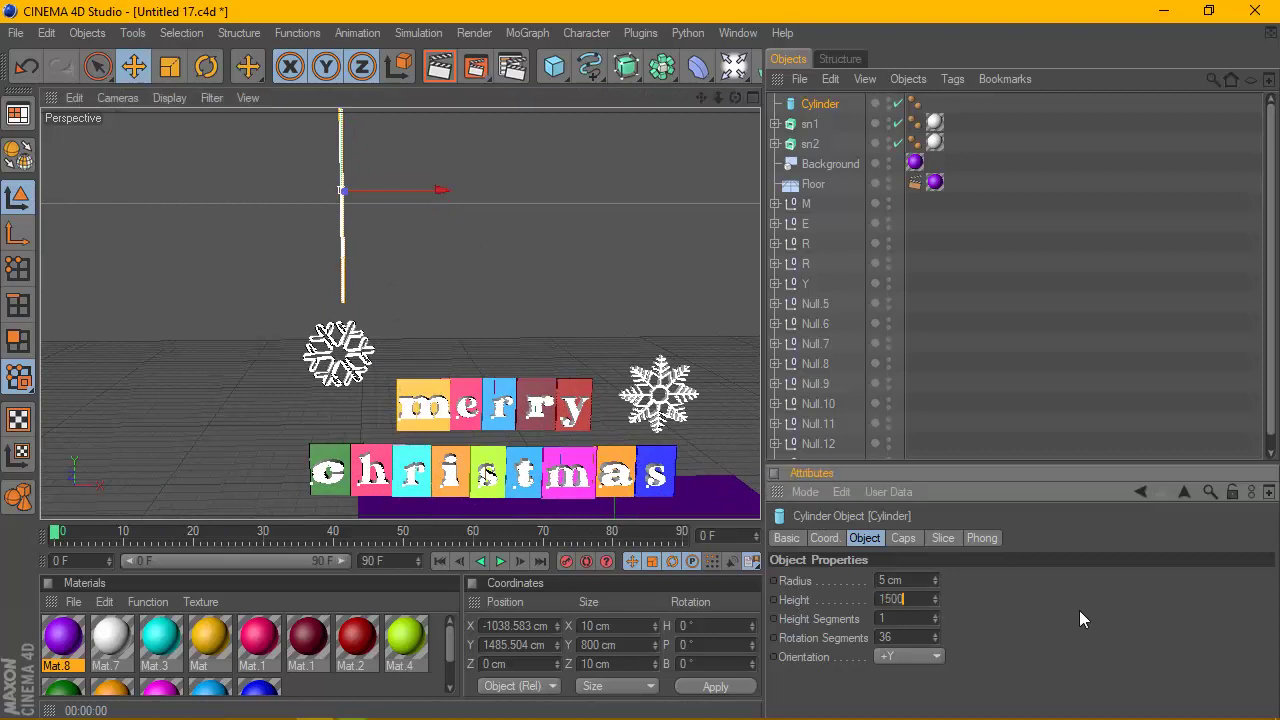
key("Return")
left_click_drag(341, 266, 355, 146)
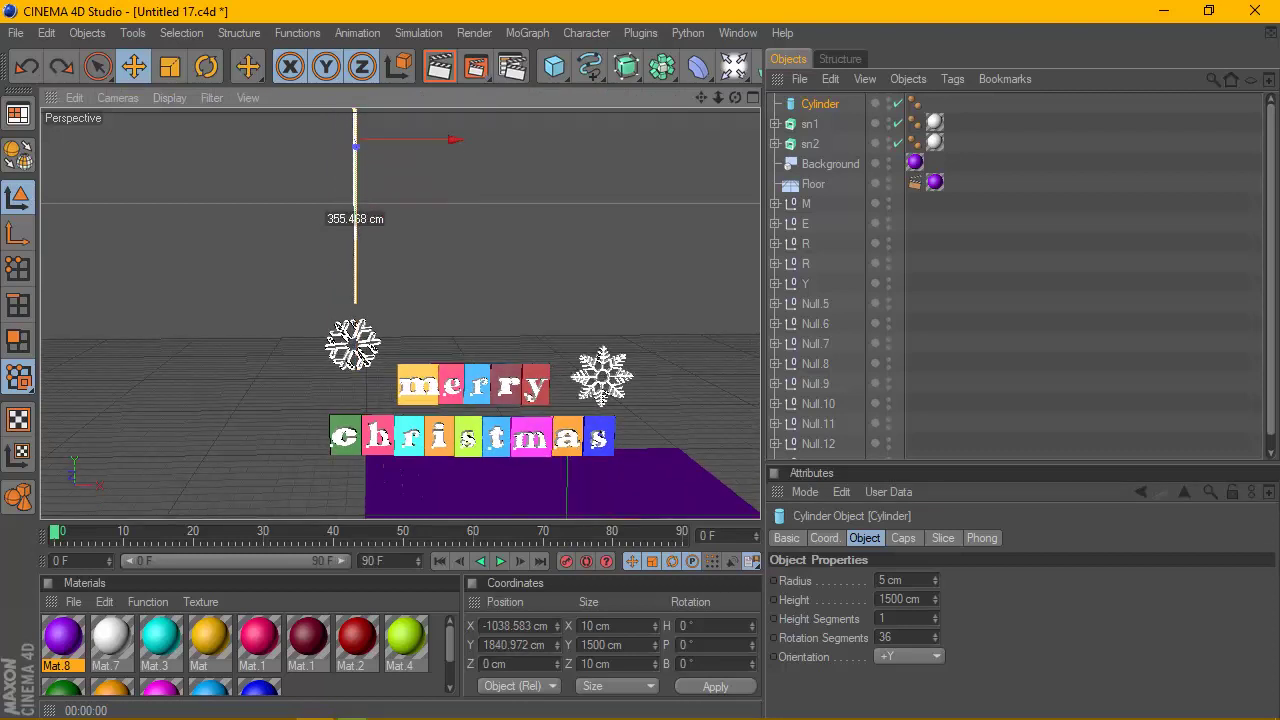
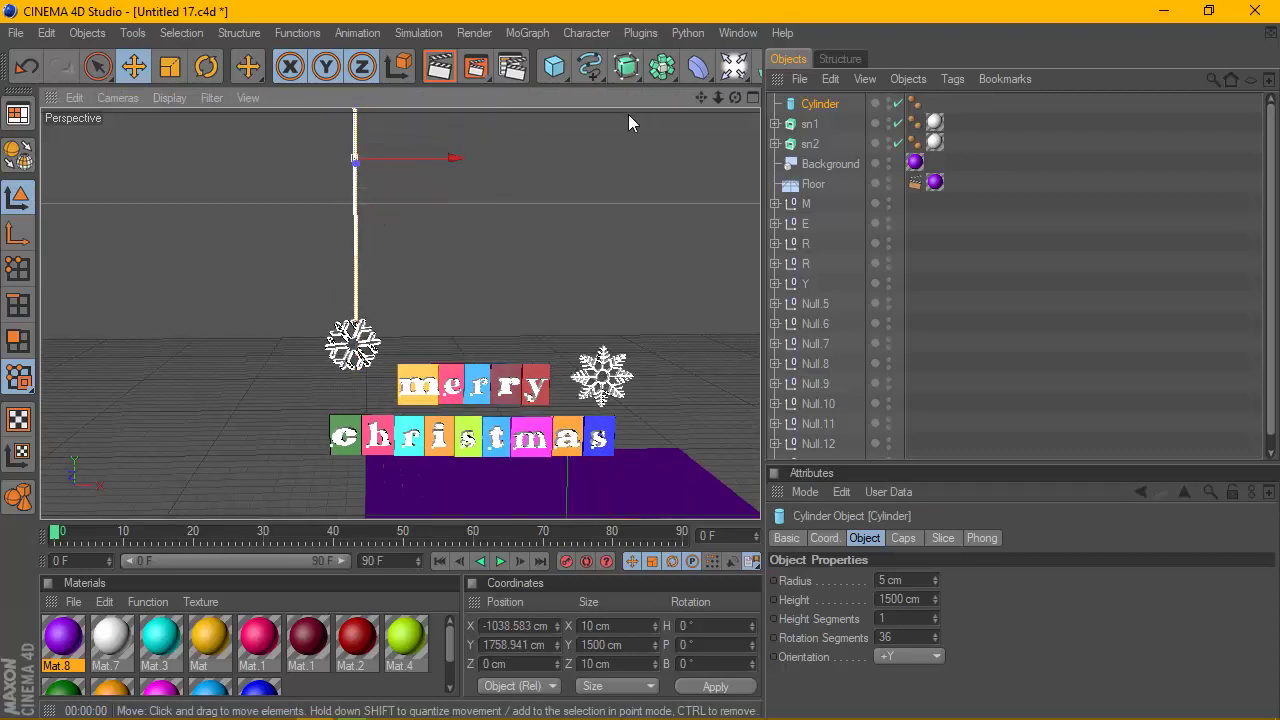
Maximise the Front view and frame the hanging cylinder above the left snowflake.
left_click(752, 97)
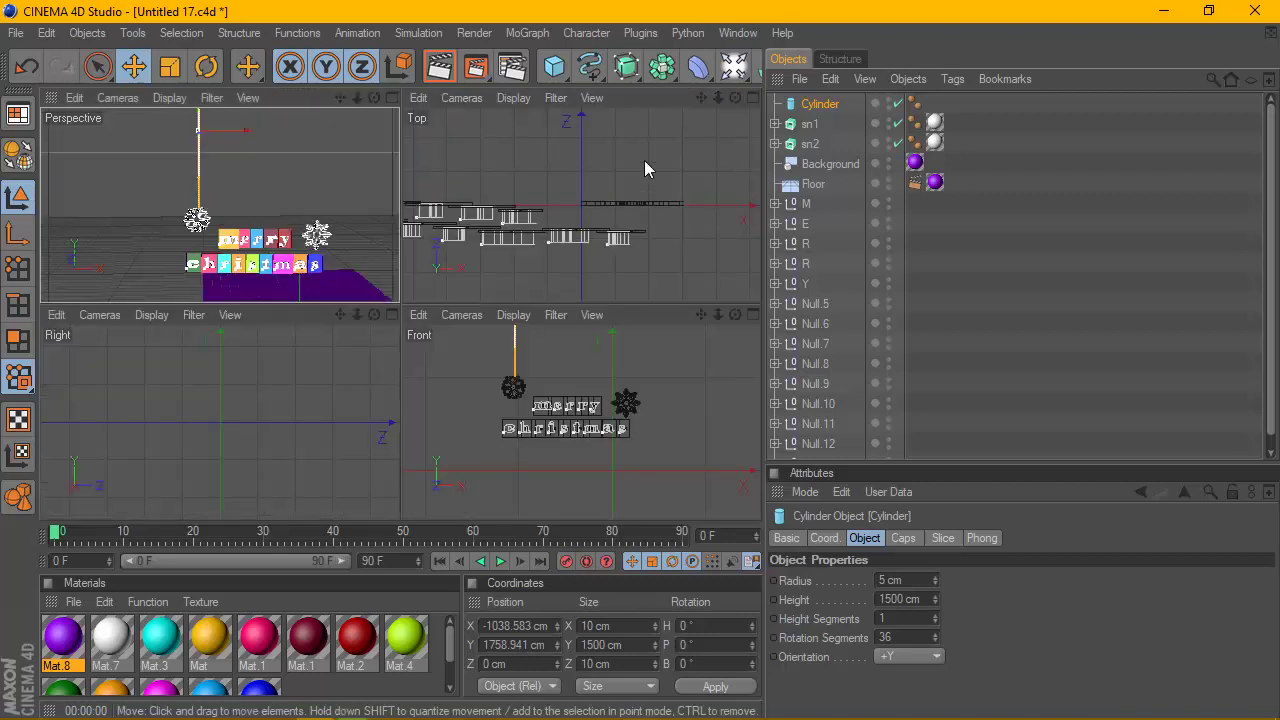
left_click(752, 314)
scroll(444, 218, "up", 3)
scroll(444, 218, "up", 2)
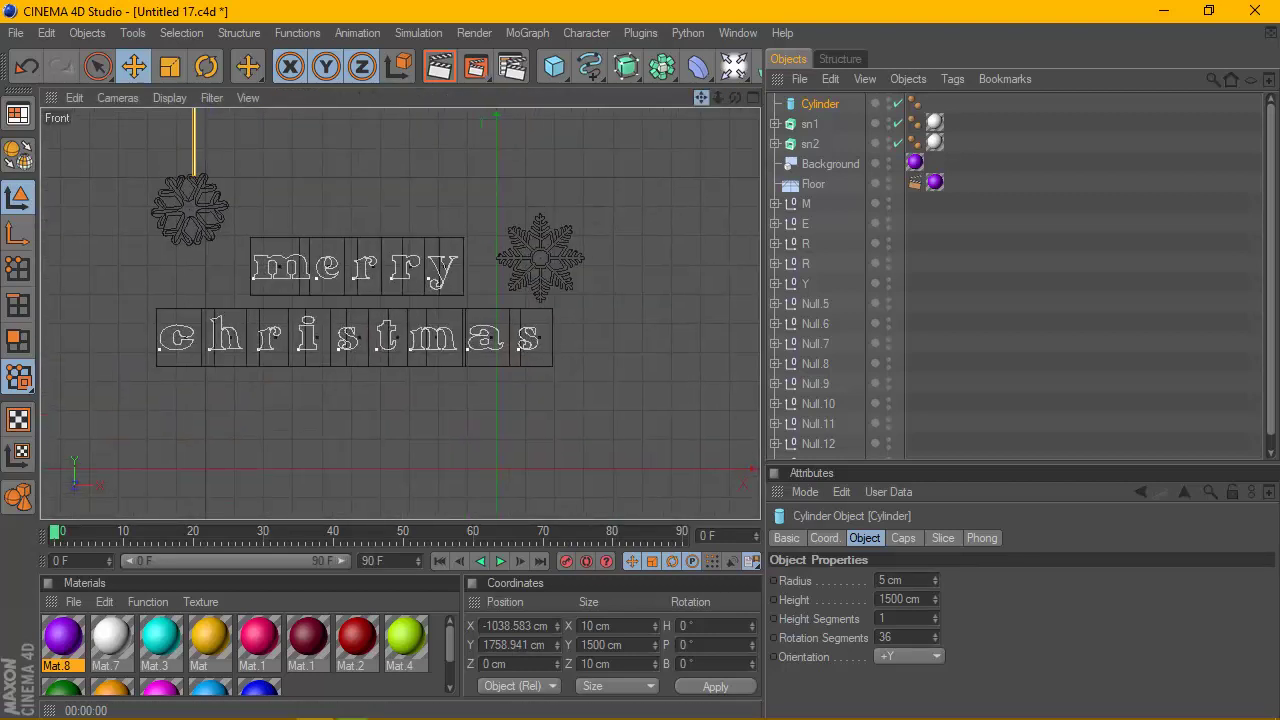
middle_click_drag(253, 100, 420, 250, "alt")
scroll(353, 283, "up", 2)
scroll(348, 285, "up", 2)
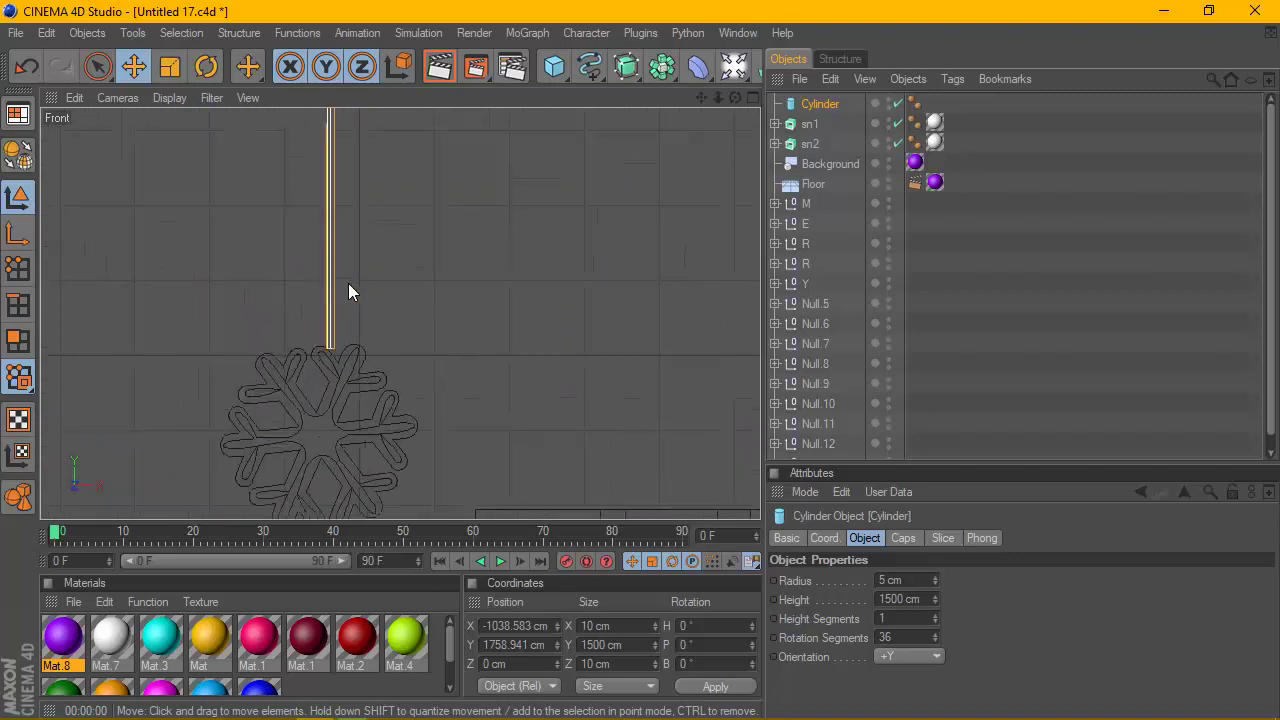
scroll(348, 283, "up", 2)
scroll(348, 283, "up", 2)
scroll(358, 254, "up", 1)
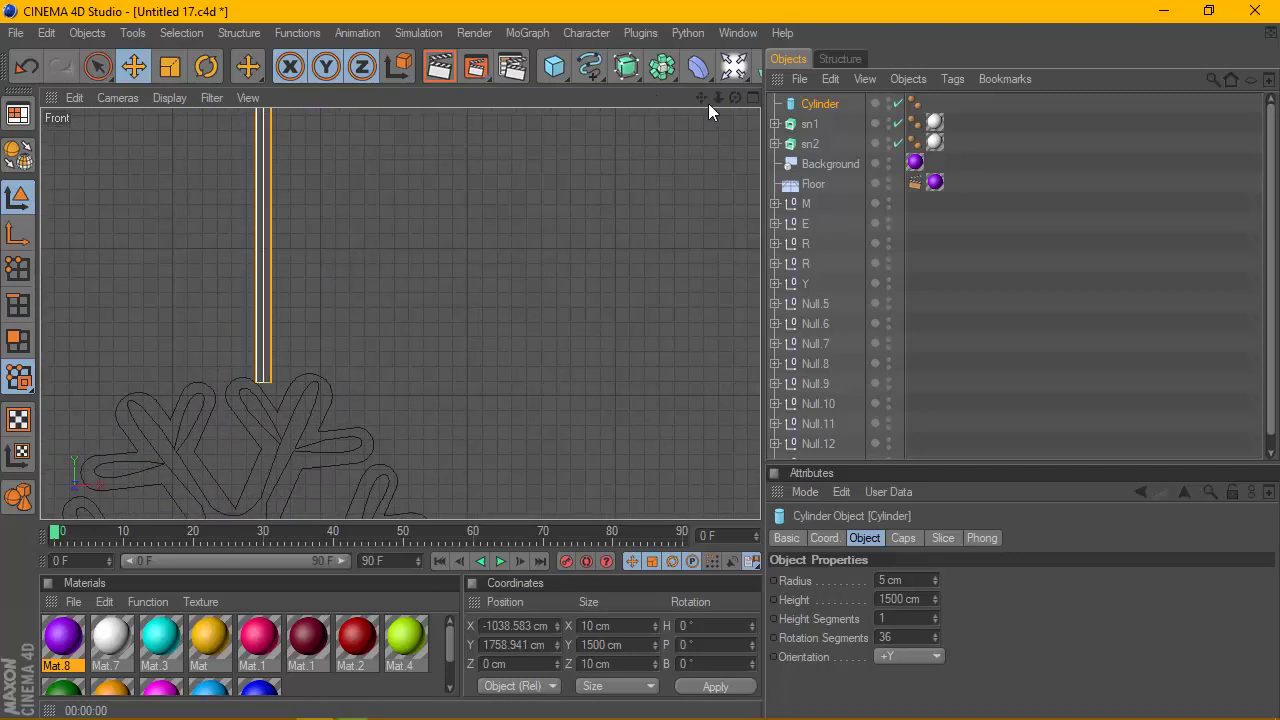
left_click_drag(708, 103, 459, 254)
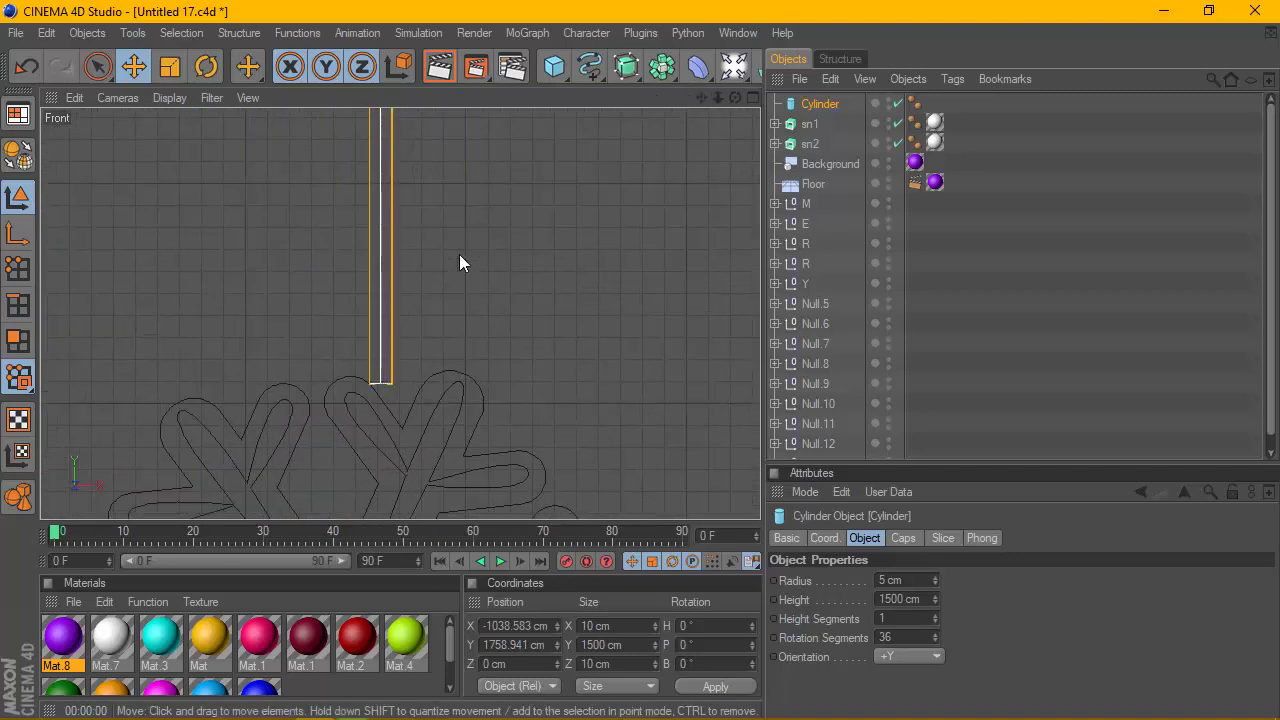
scroll(459, 263, "down", 2)
scroll(459, 263, "down", 2)
scroll(459, 263, "down", 2)
scroll(459, 263, "down", 2)
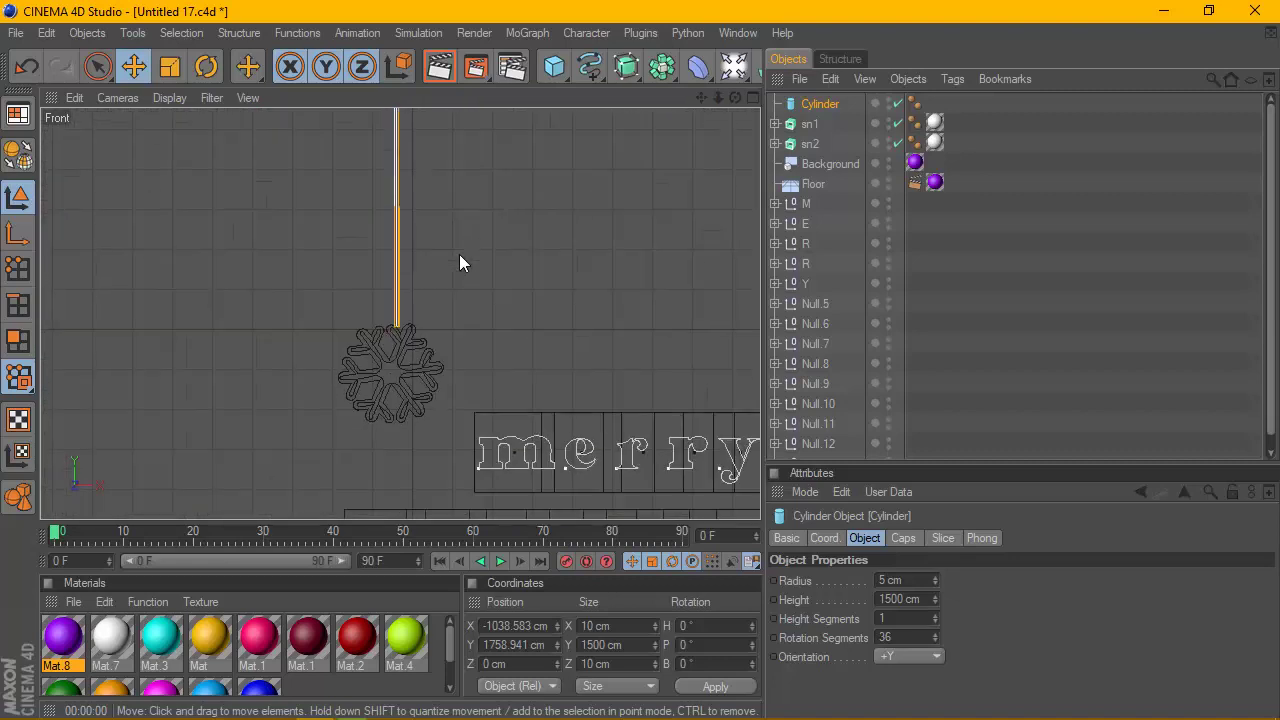
scroll(459, 255, "down", 2)
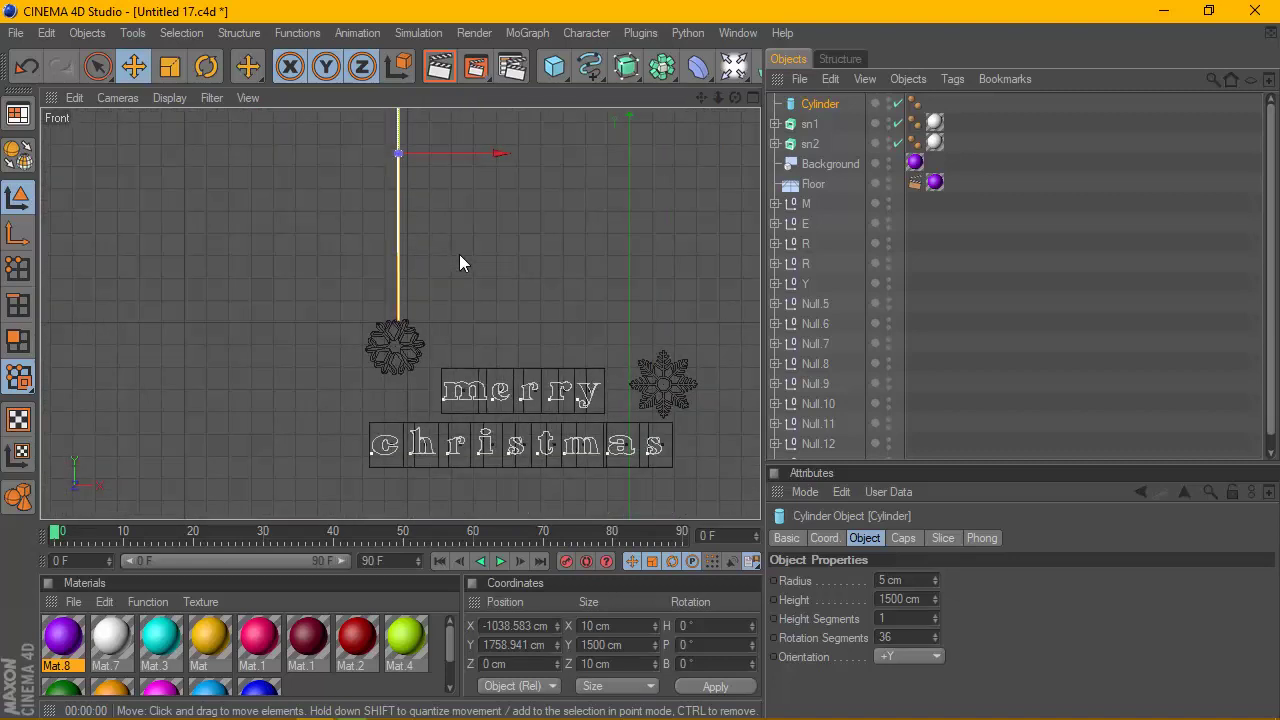
Lower the cylinder's axis point and shift the cylinder slightly left onto the snowflake.
left_click(17, 233)
left_click_drag(398, 153, 398, 183)
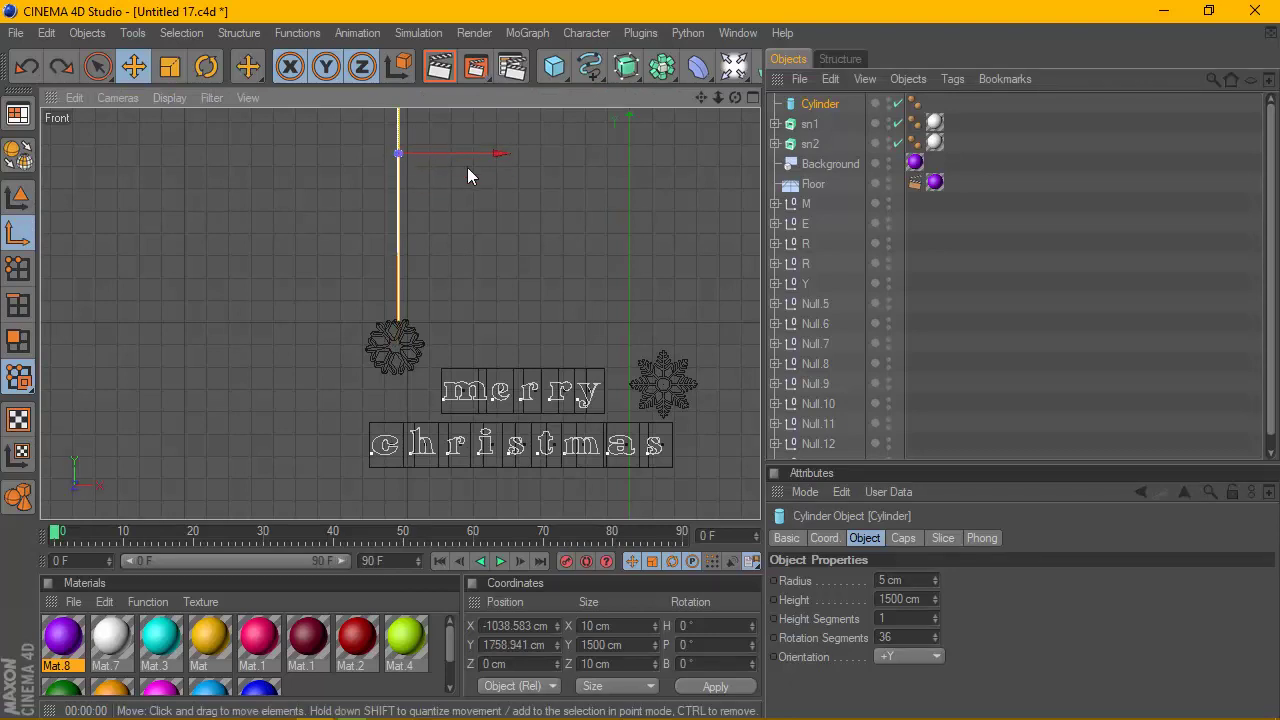
scroll(467, 169, "up", 1)
left_click_drag(701, 97, 660, 133)
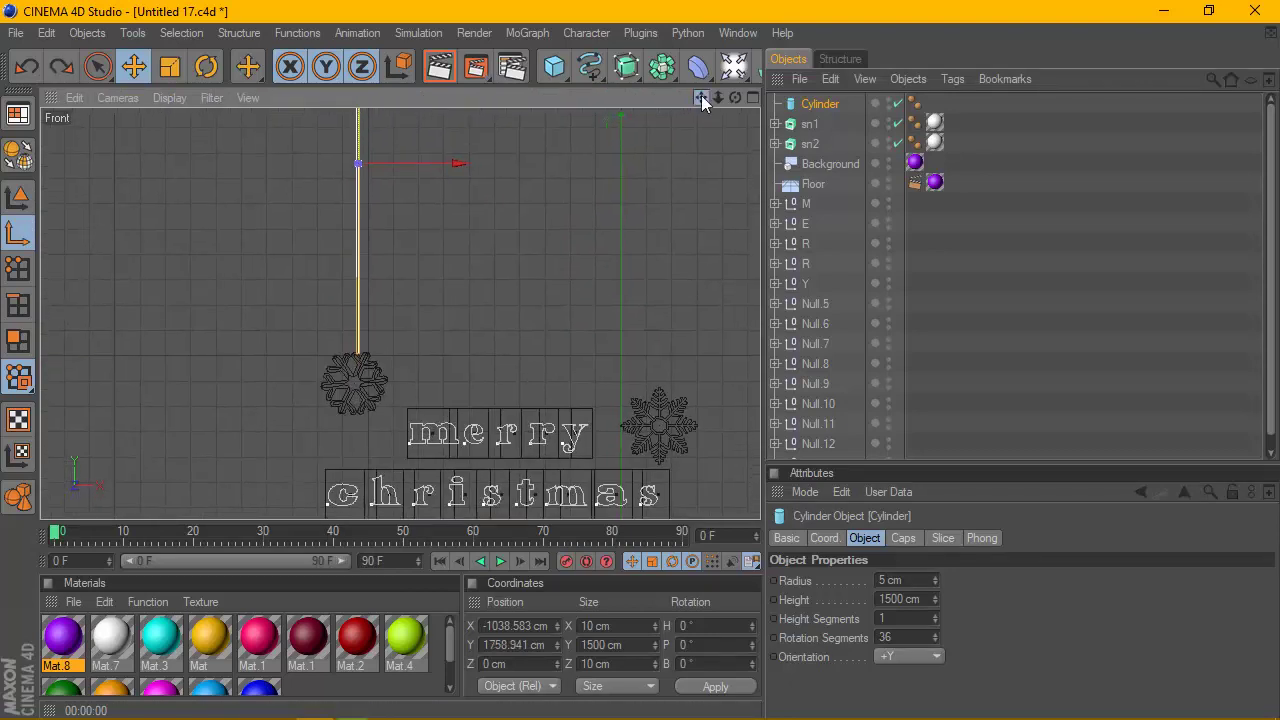
scroll(387, 260, "up", 1)
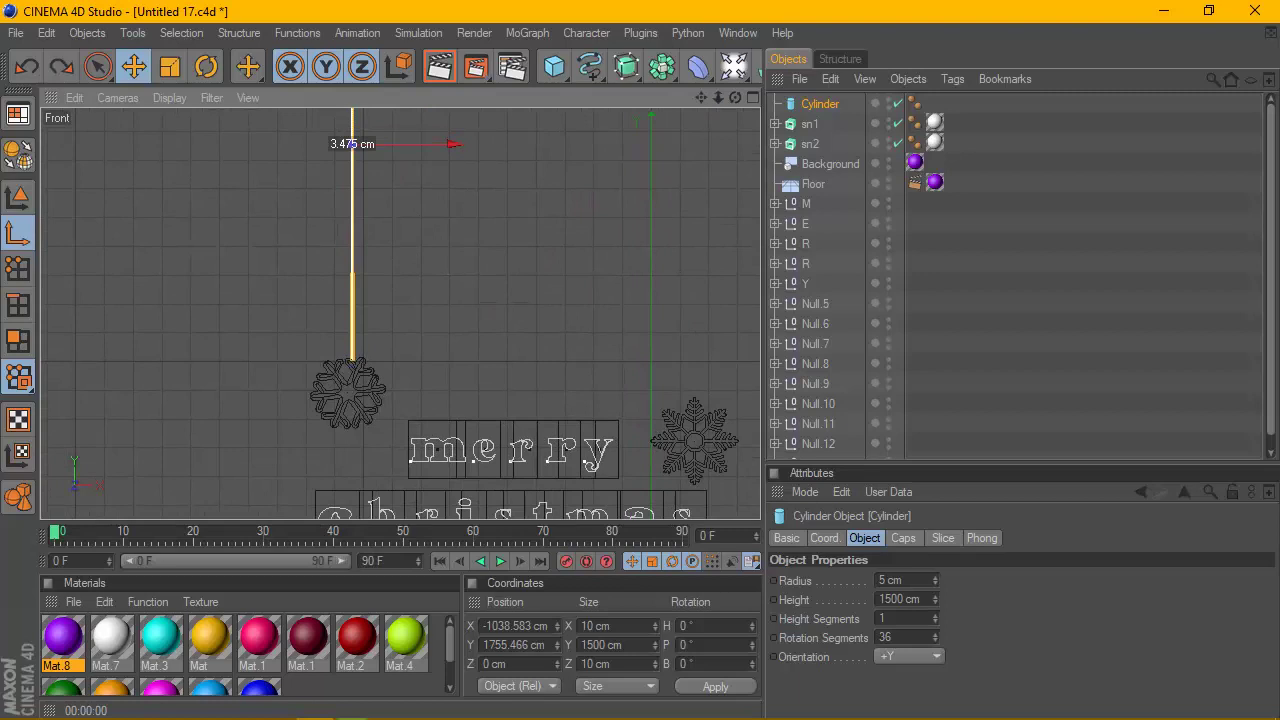
left_click_drag(420, 144, 415, 185)
scroll(348, 373, "up", 1)
scroll(348, 383, "up", 1)
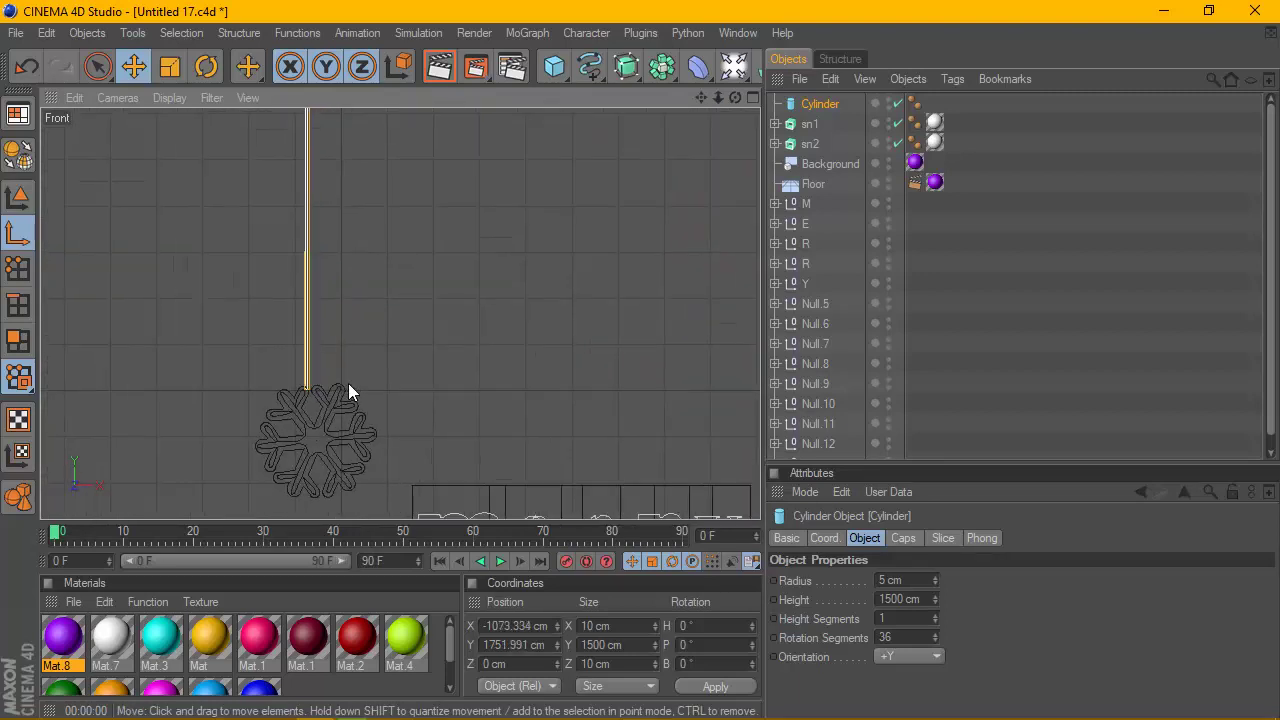
scroll(348, 383, "up", 1)
Frame the whole snowflake, then return to the Perspective view.
left_click_drag(701, 97, 333, 251)
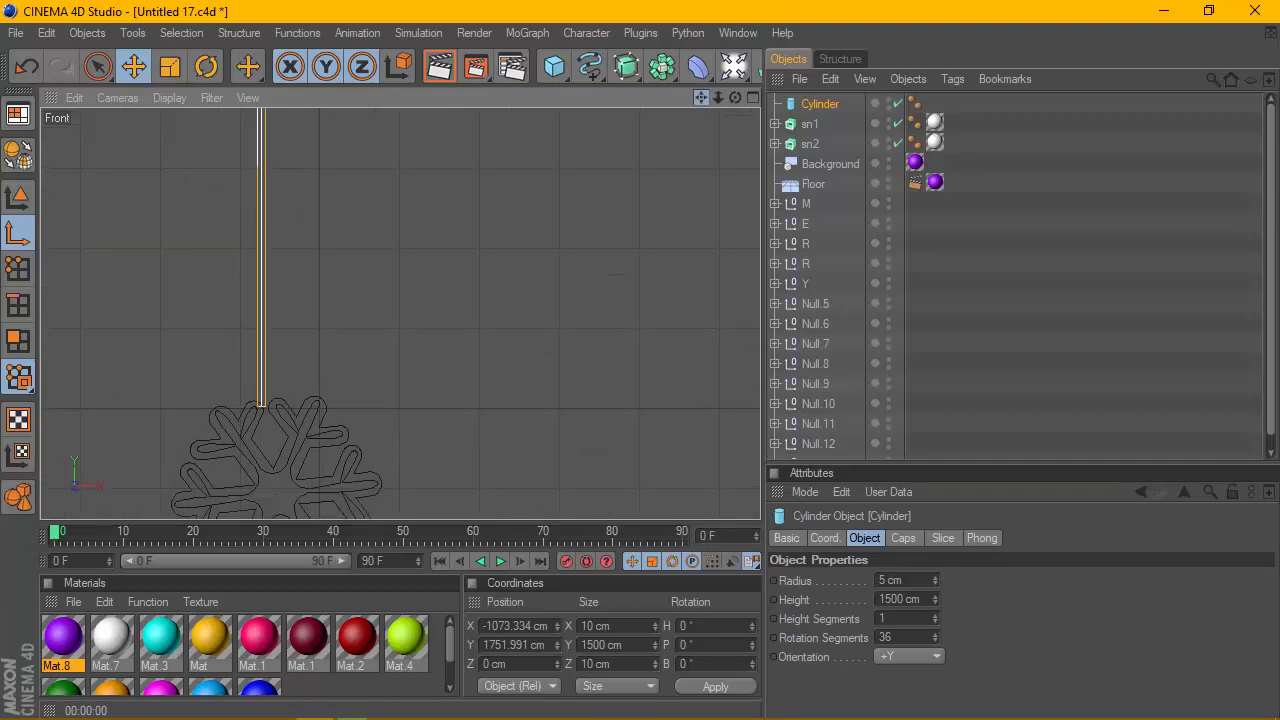
scroll(312, 258, "up", 2)
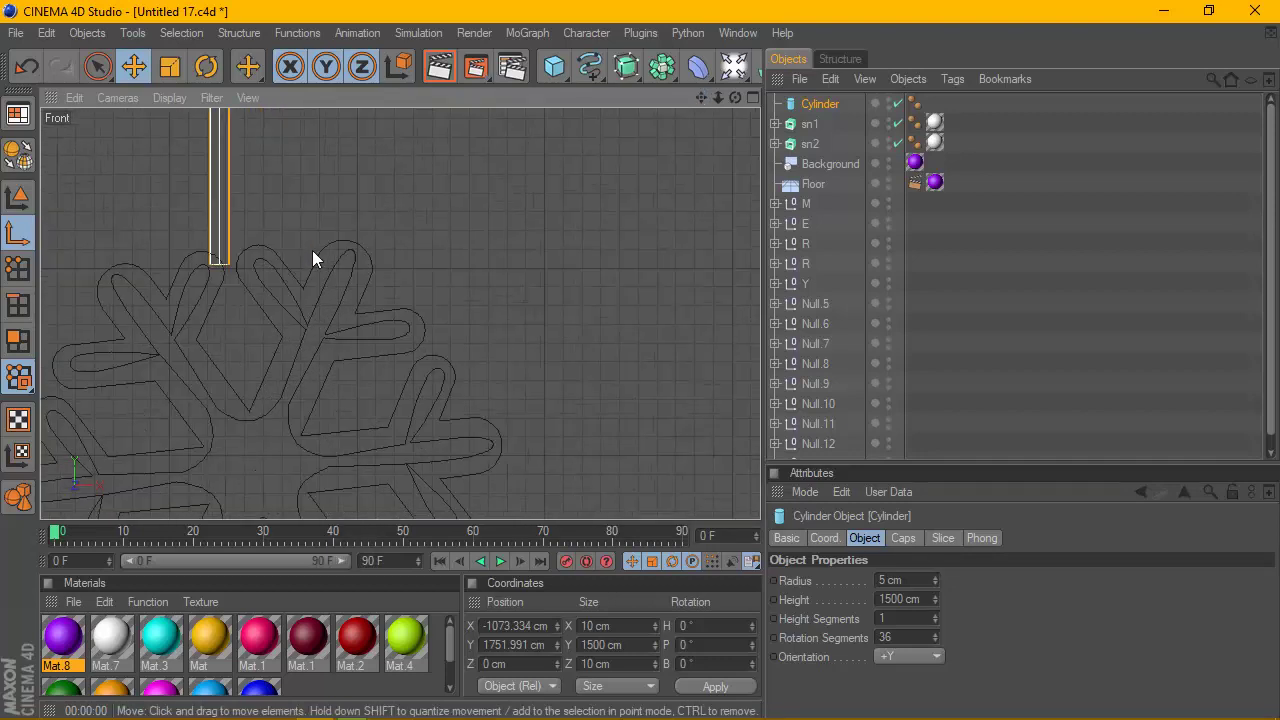
scroll(392, 246, "down", 1)
scroll(392, 246, "down", 1)
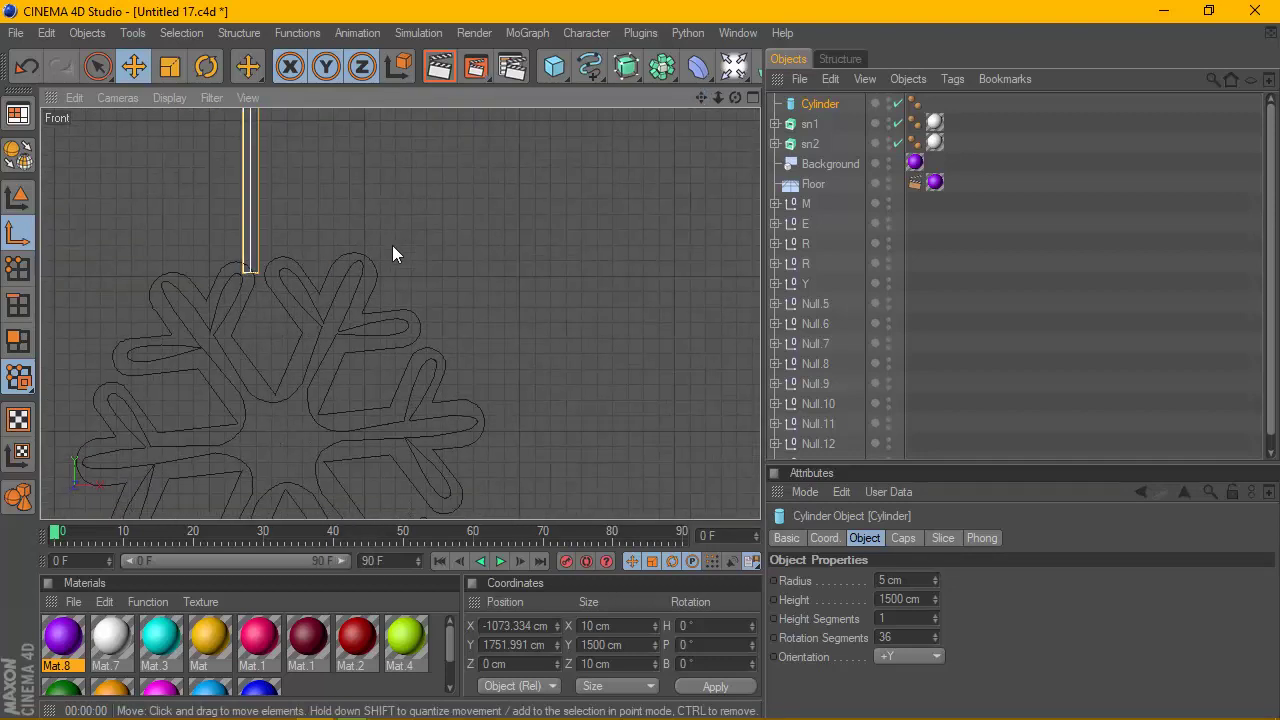
scroll(392, 246, "down", 1)
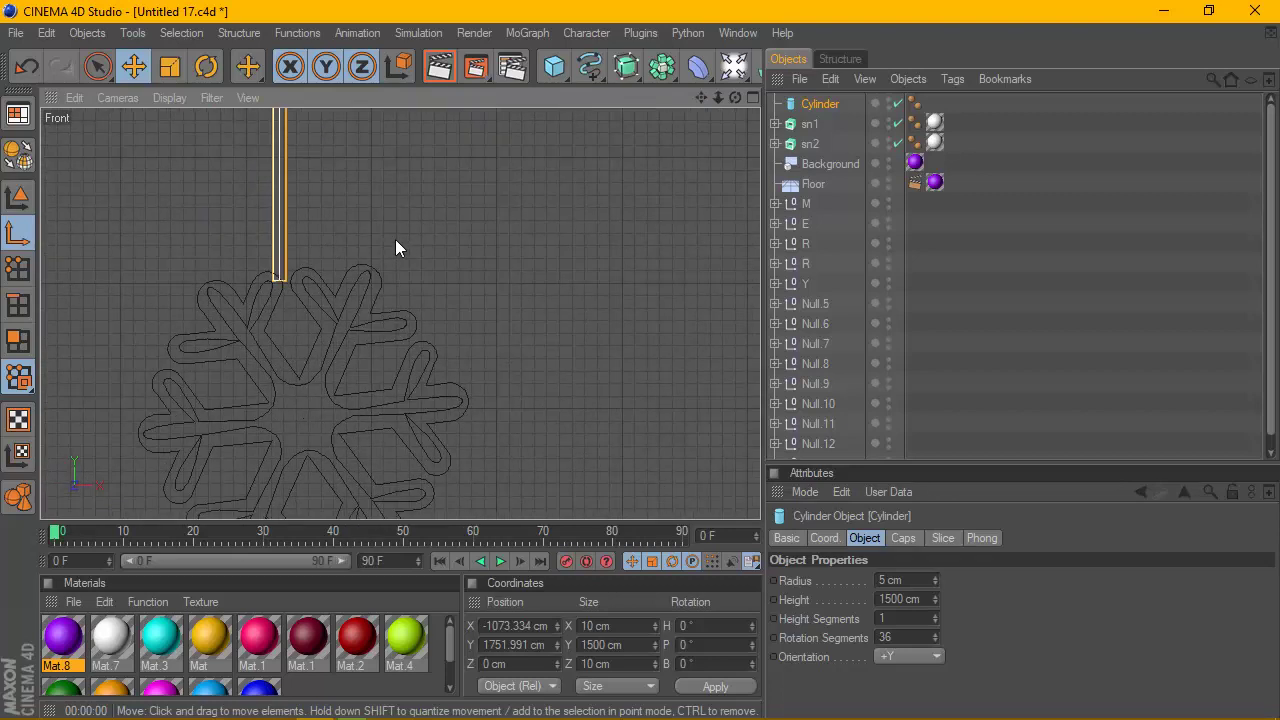
key("F1")
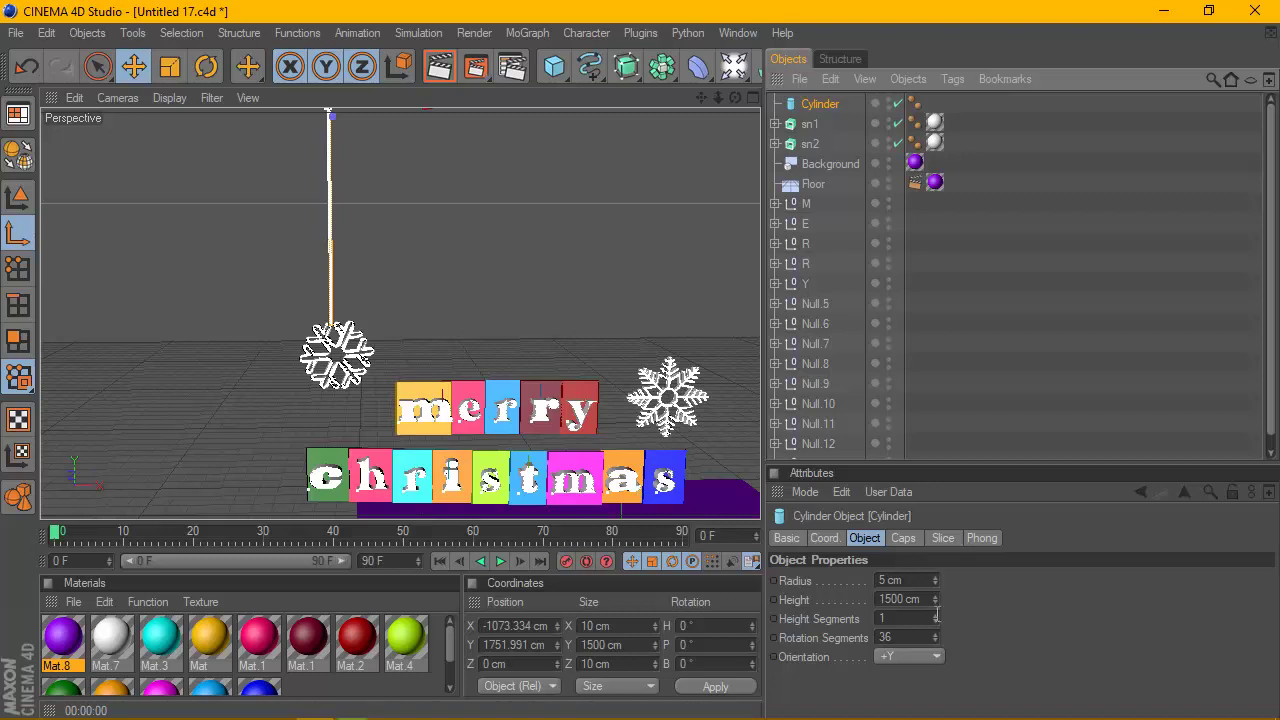
Lower the cylinder toward the snowflake and select its height value.
left_click(917, 600)
type("10")
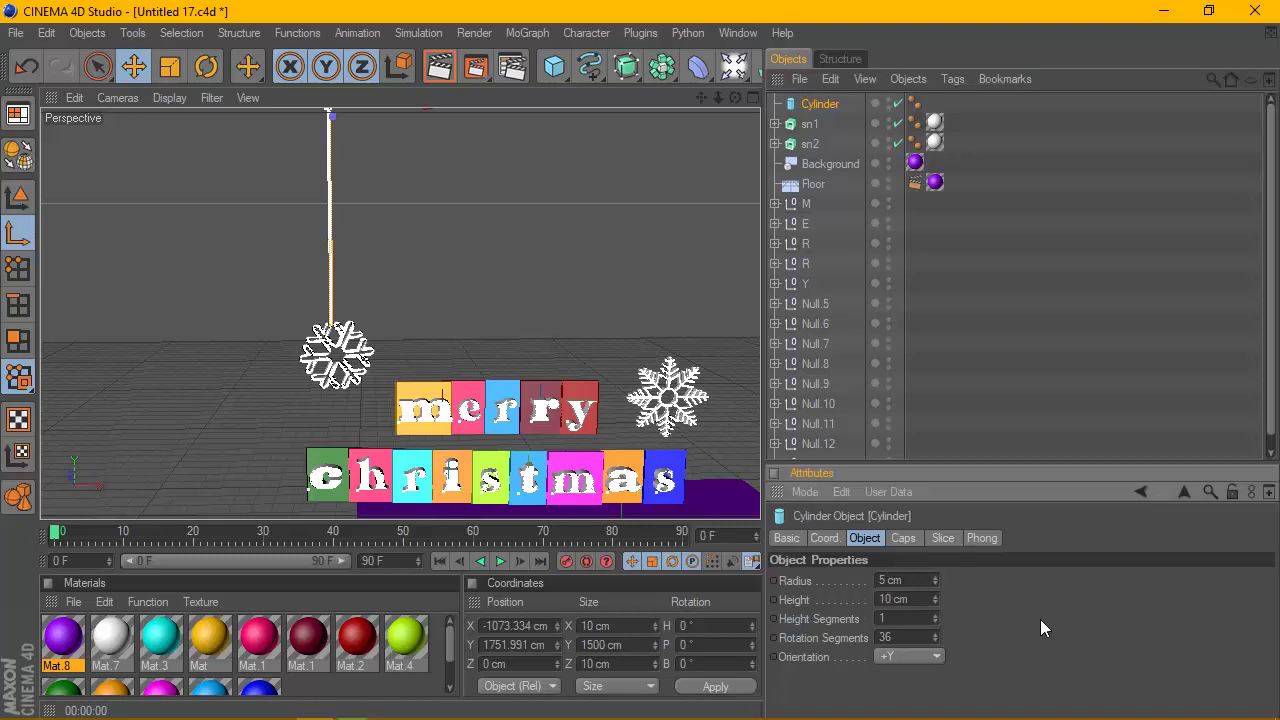
scroll(488, 262, "down", 3)
scroll(485, 262, "down", 1)
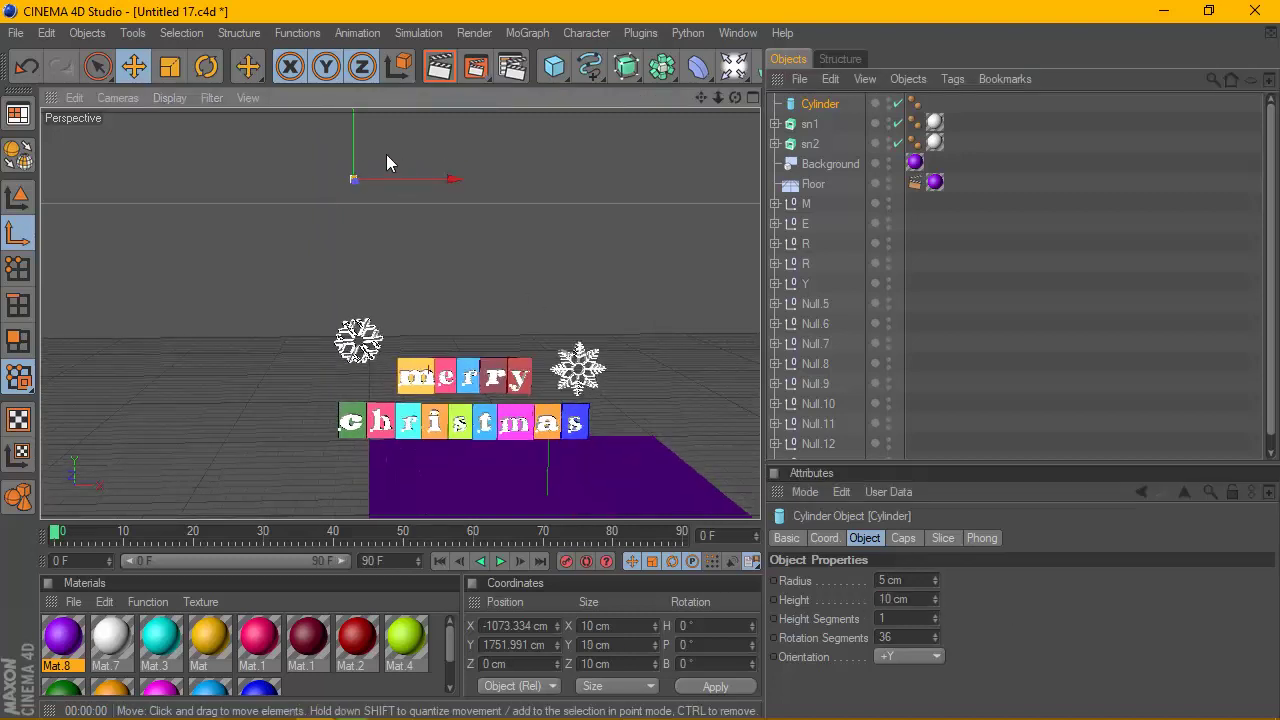
left_click_drag(353, 160, 353, 298)
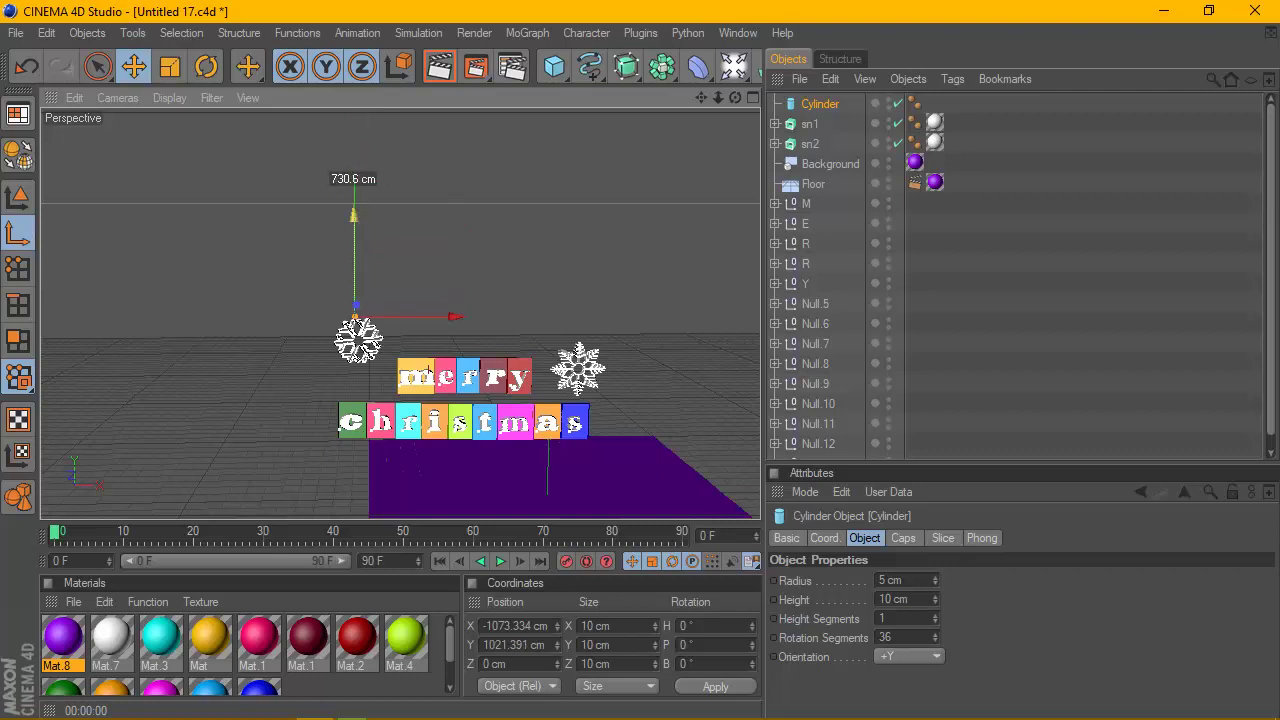
left_click_drag(354, 137, 354, 140)
double_click(905, 599)
type("50")
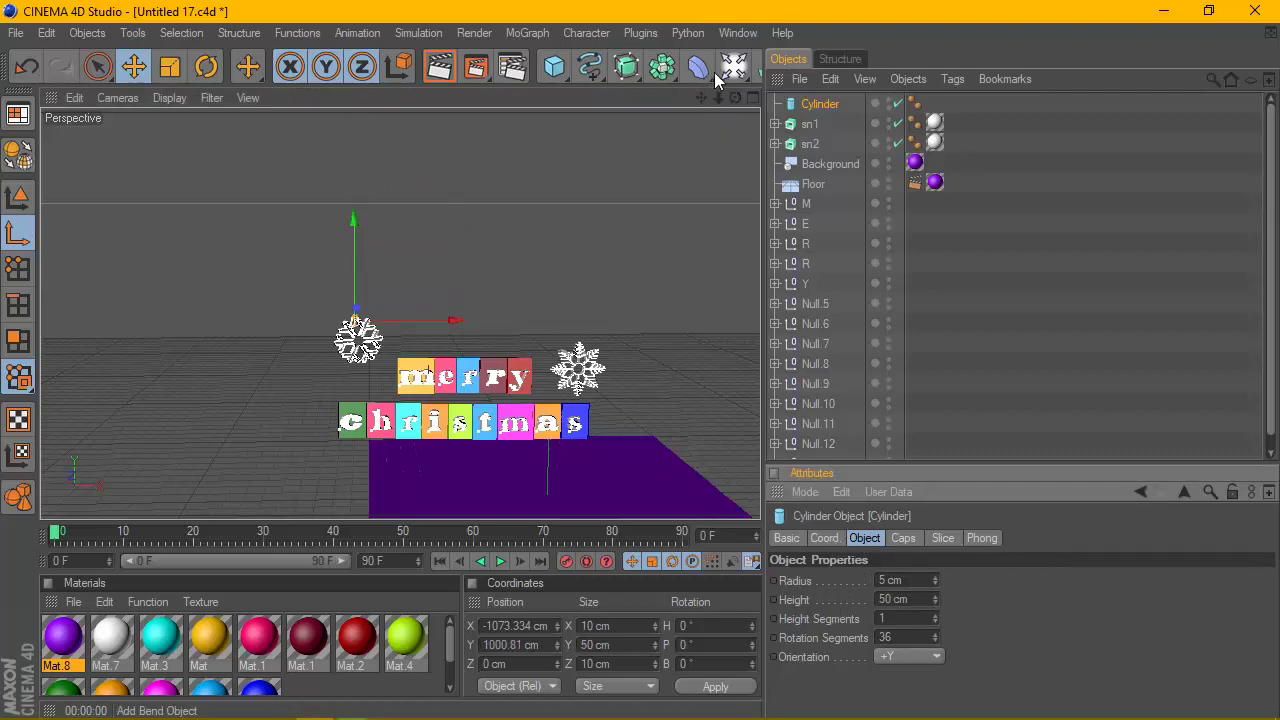
In the maximised Front view, reposition the cylinder and stretch it to 61.42 cm atop the snowflake.
left_click(753, 98)
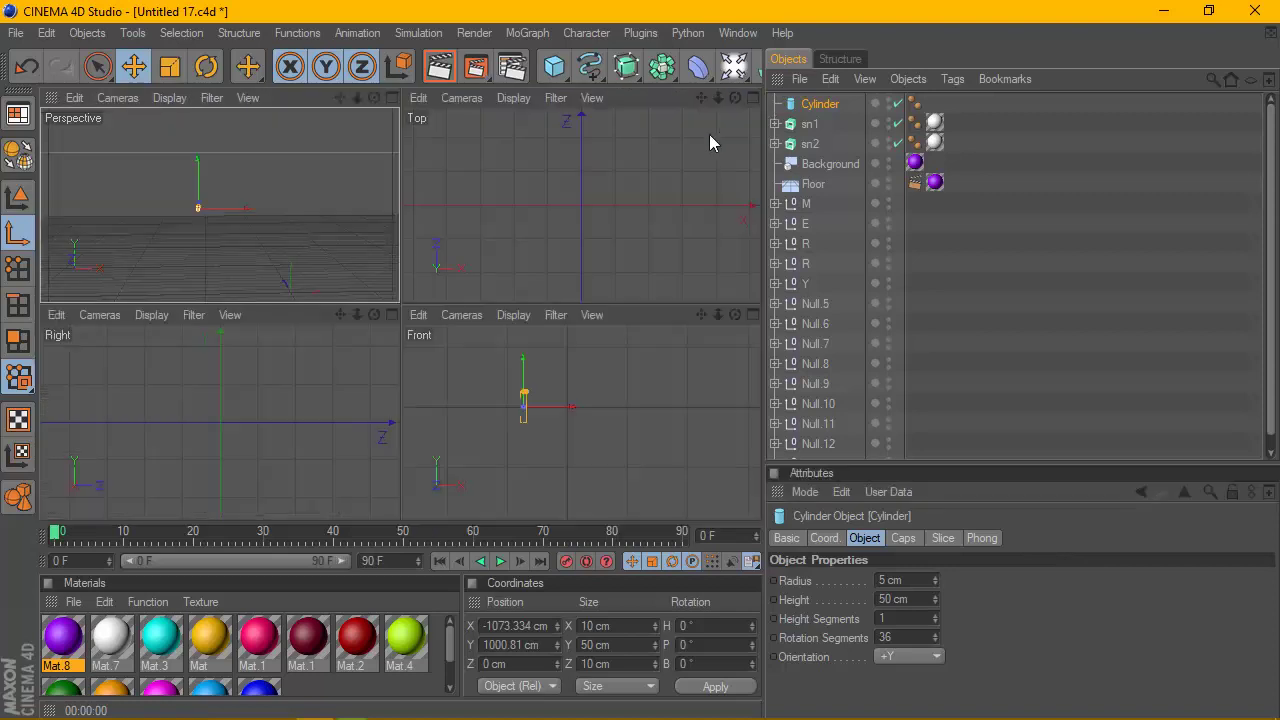
left_click(753, 319)
scroll(360, 250, "up", 2)
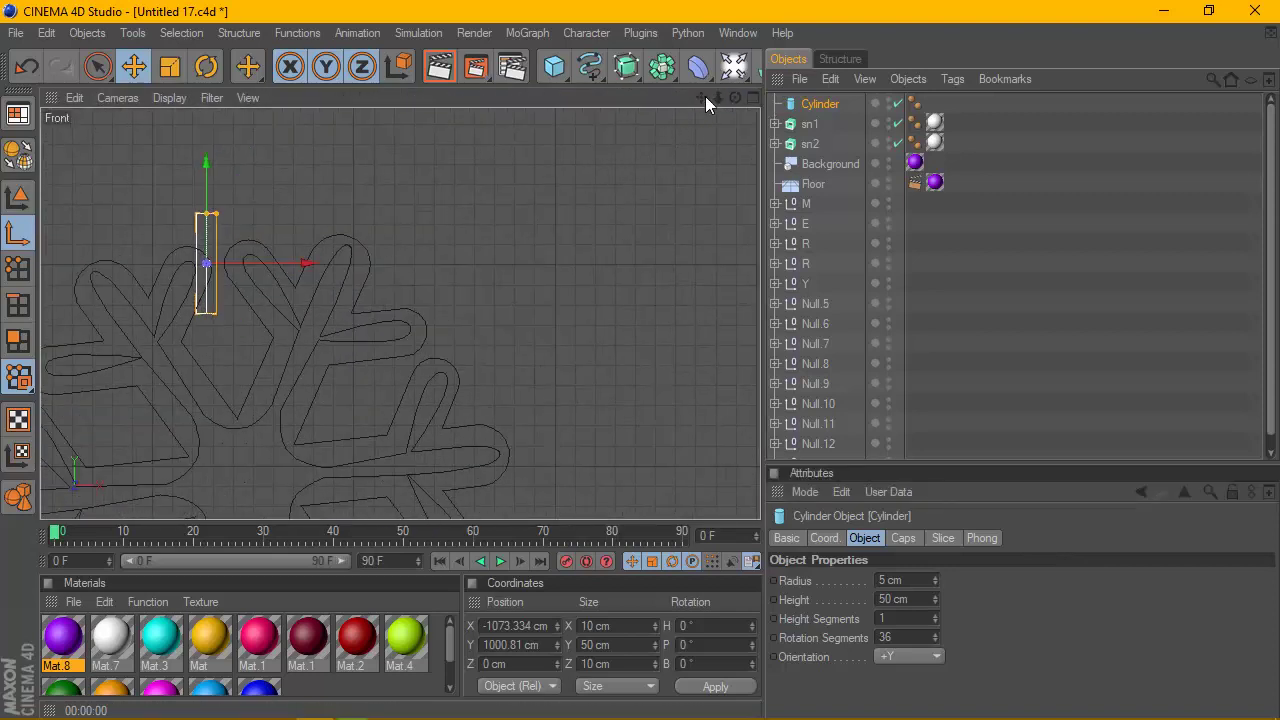
left_click_drag(717, 97, 458, 178)
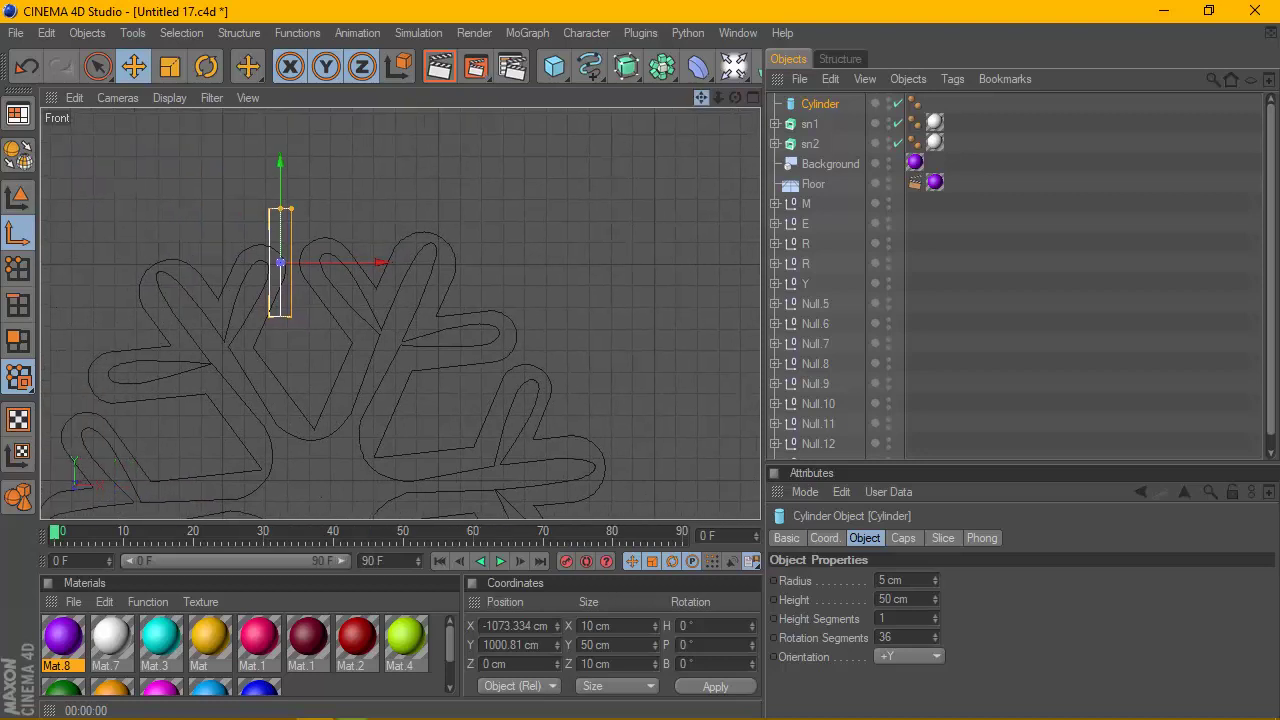
scroll(462, 195, "up", 2)
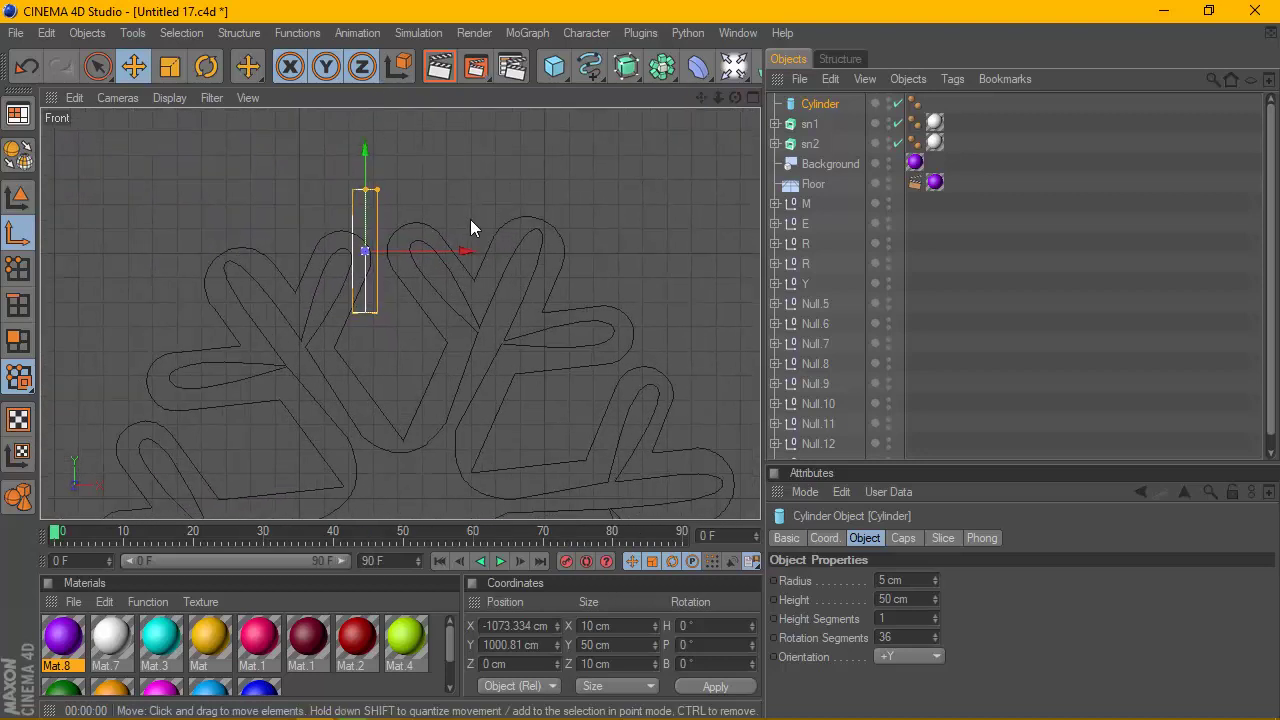
mouse_move(365, 150)
left_mouse_down()
mouse_move(365, 336)
mouse_move(366, 286)
left_mouse_up()
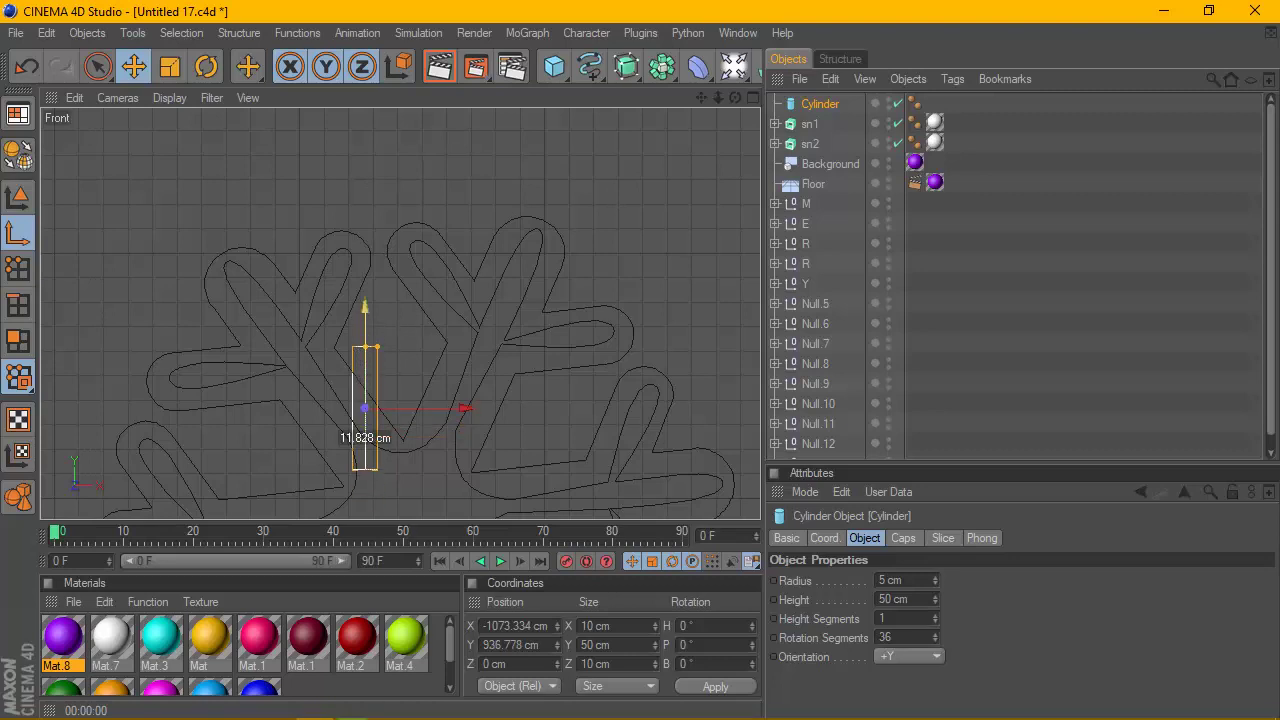
left_click_drag(377, 371, 433, 371)
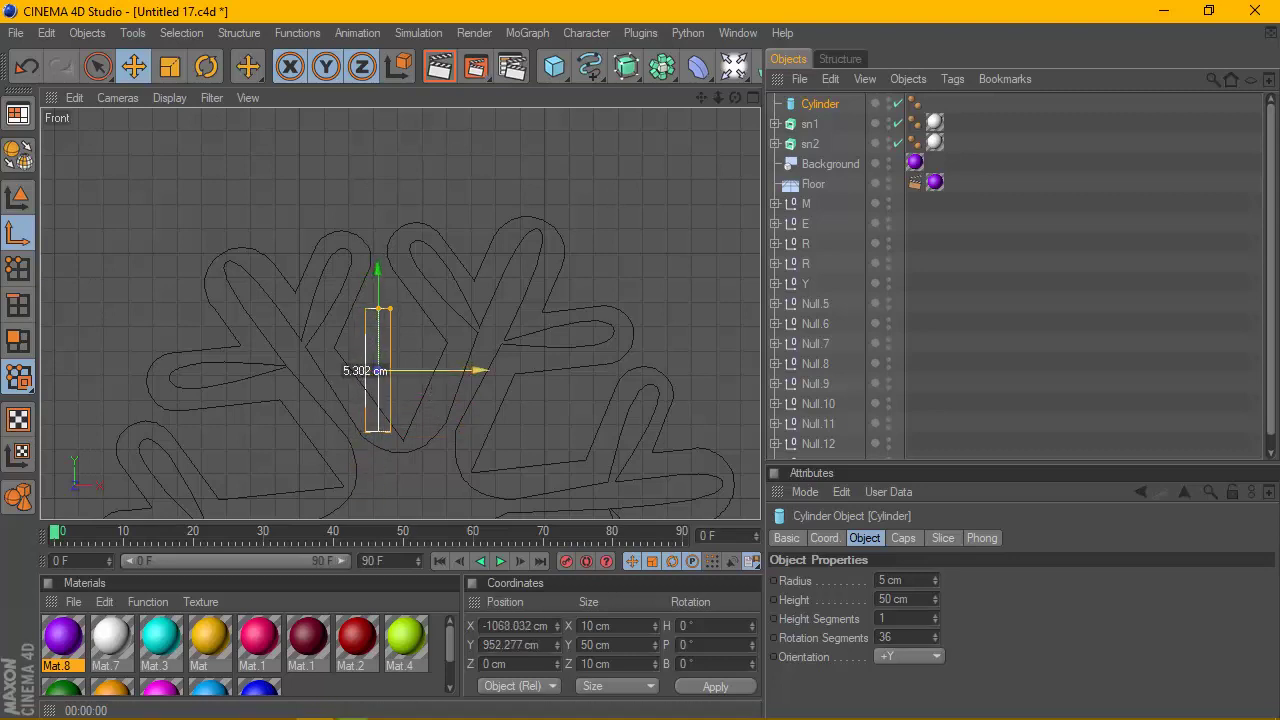
mouse_move(432, 309)
left_mouse_down()
mouse_move(419, 311)
mouse_move(419, 90)
left_mouse_up()
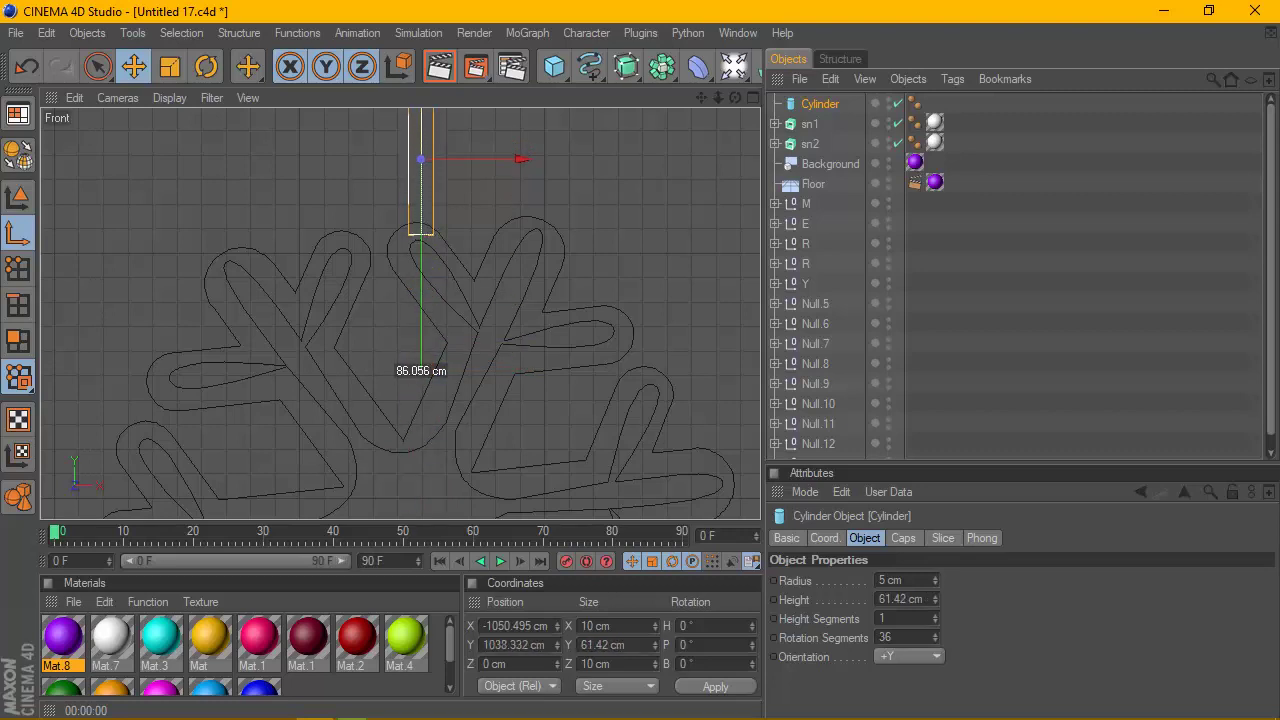
left_click_drag(418, 284, 418, 284)
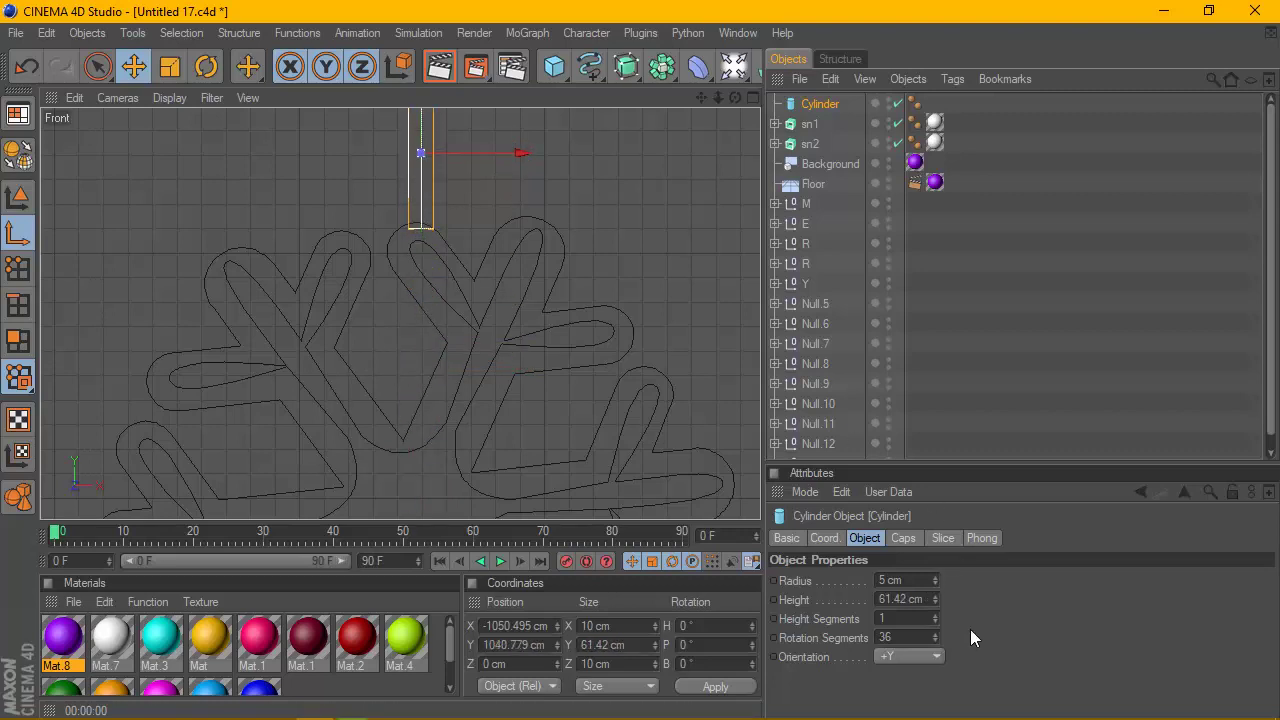
Set the cylinder radius to 4 cm and nudge it left and down onto the snowflake's tip.
left_click(933, 583)
left_click(933, 583)
left_click(934, 577)
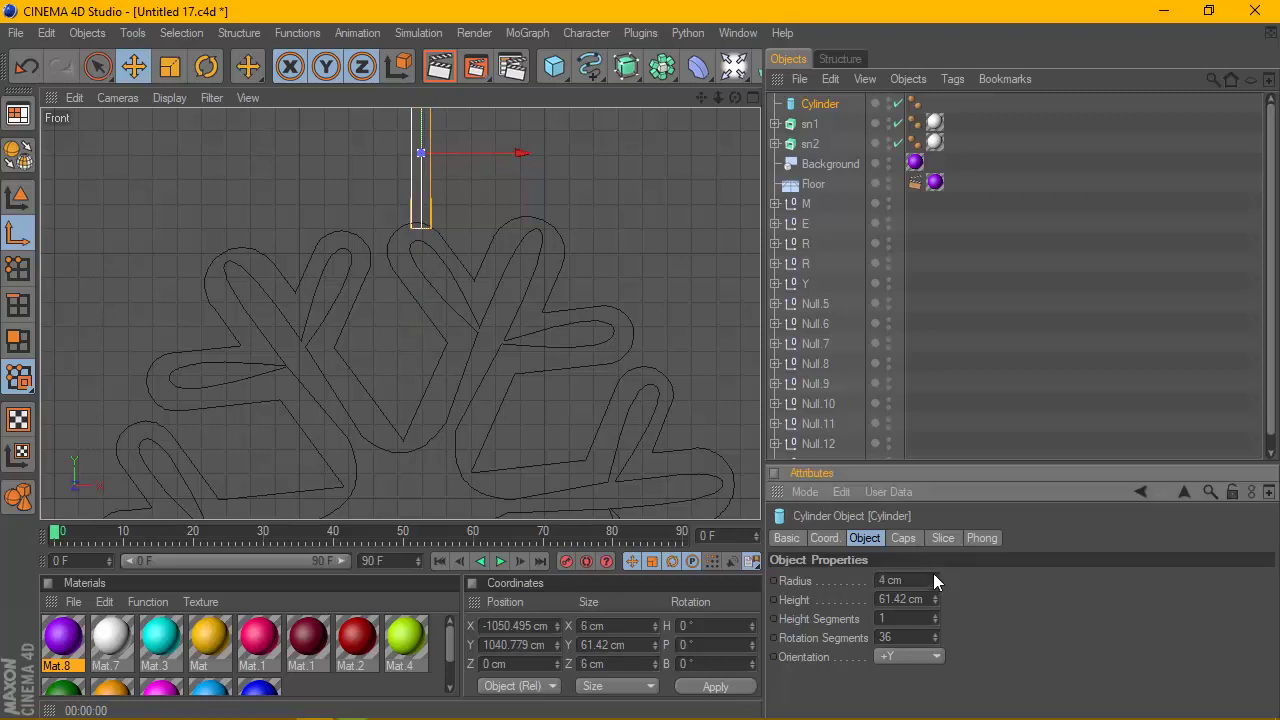
scroll(556, 204, "up", 2)
scroll(650, 150, "up", 1)
scroll(560, 200, "up", 2)
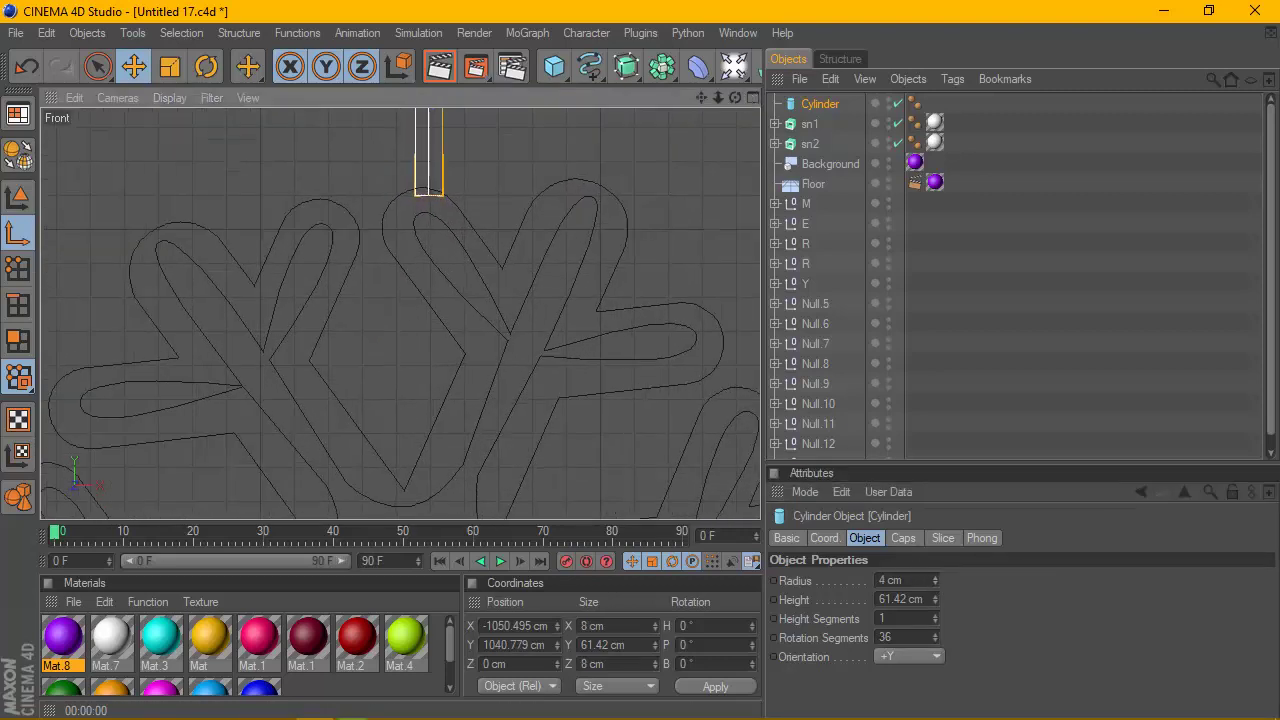
middle_click_drag(560, 150, 434, 193)
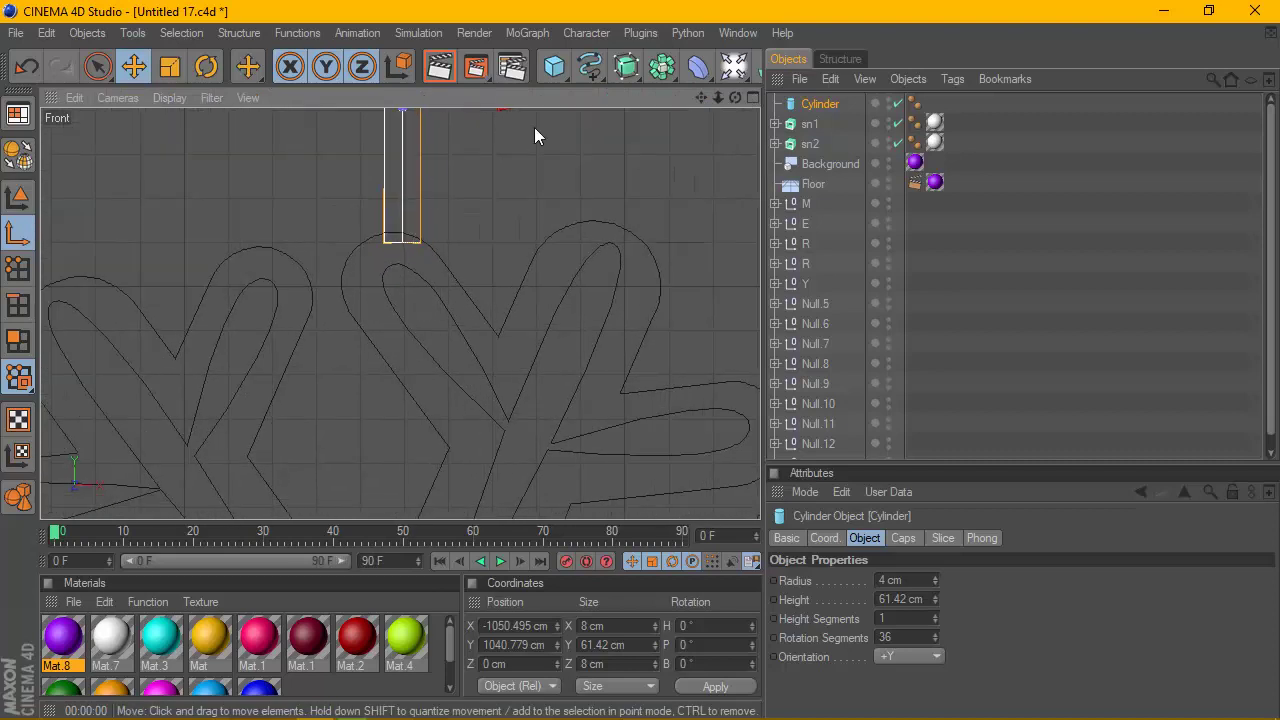
middle_click_drag(499, 112, 485, 192)
left_click_drag(485, 190, 472, 190)
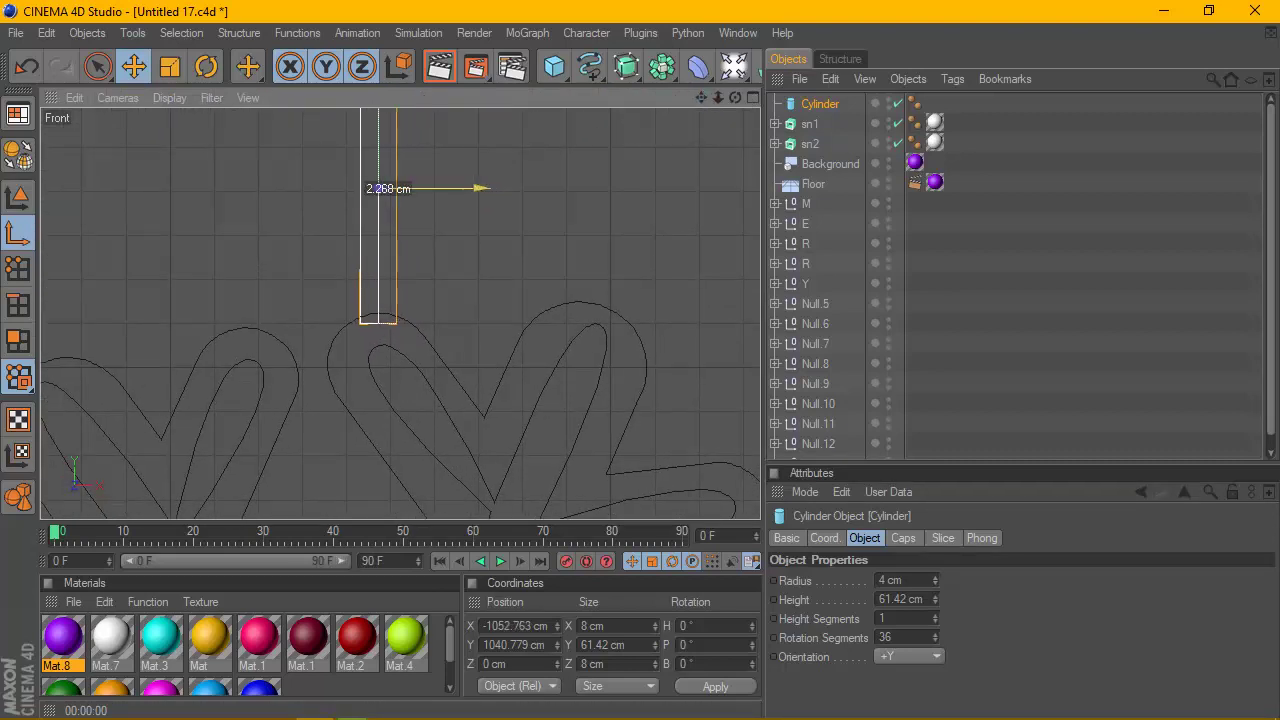
left_click_drag(372, 143, 577, 90)
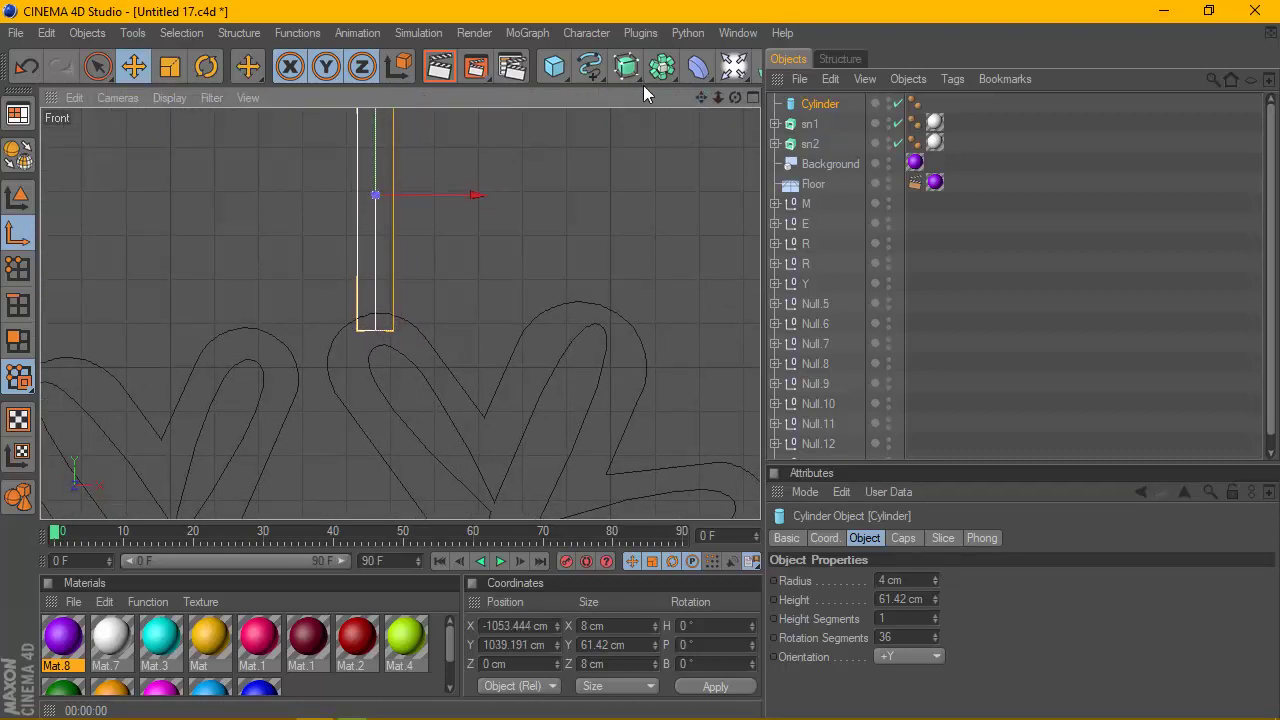
middle_click(734, 97)
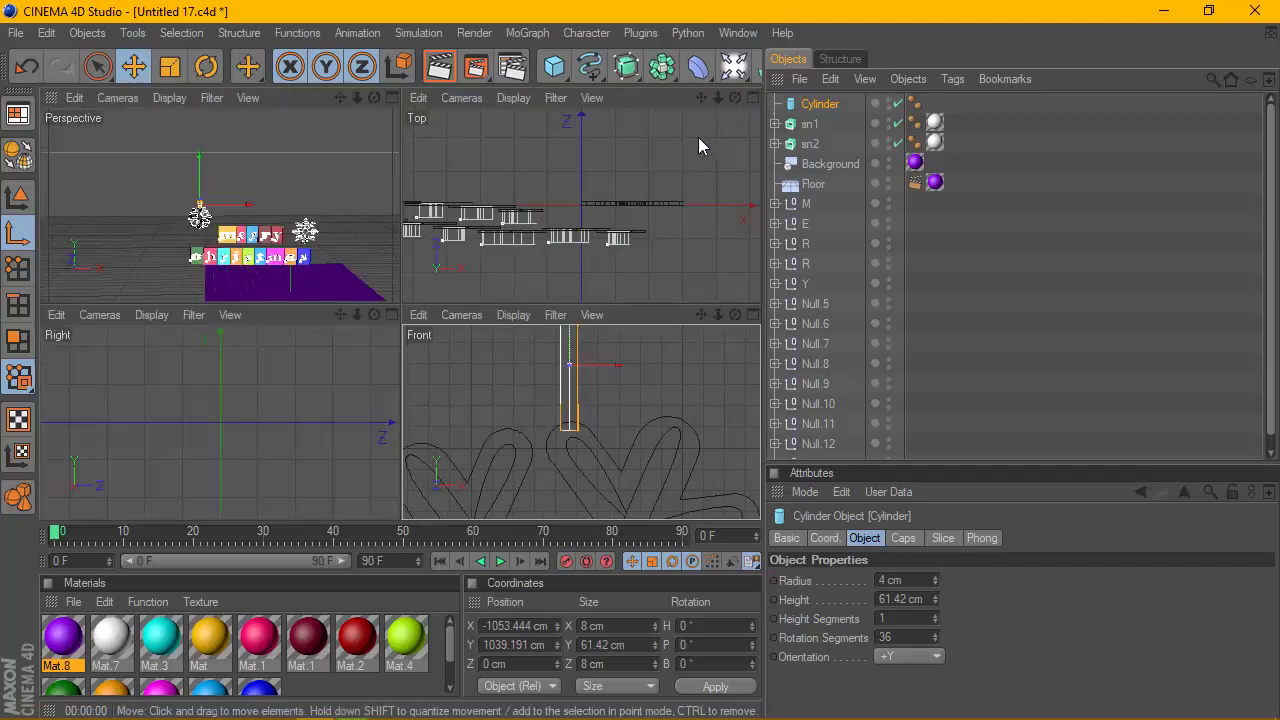
Maximise the Right view and frame the cylinder tower.
middle_click(391, 339)
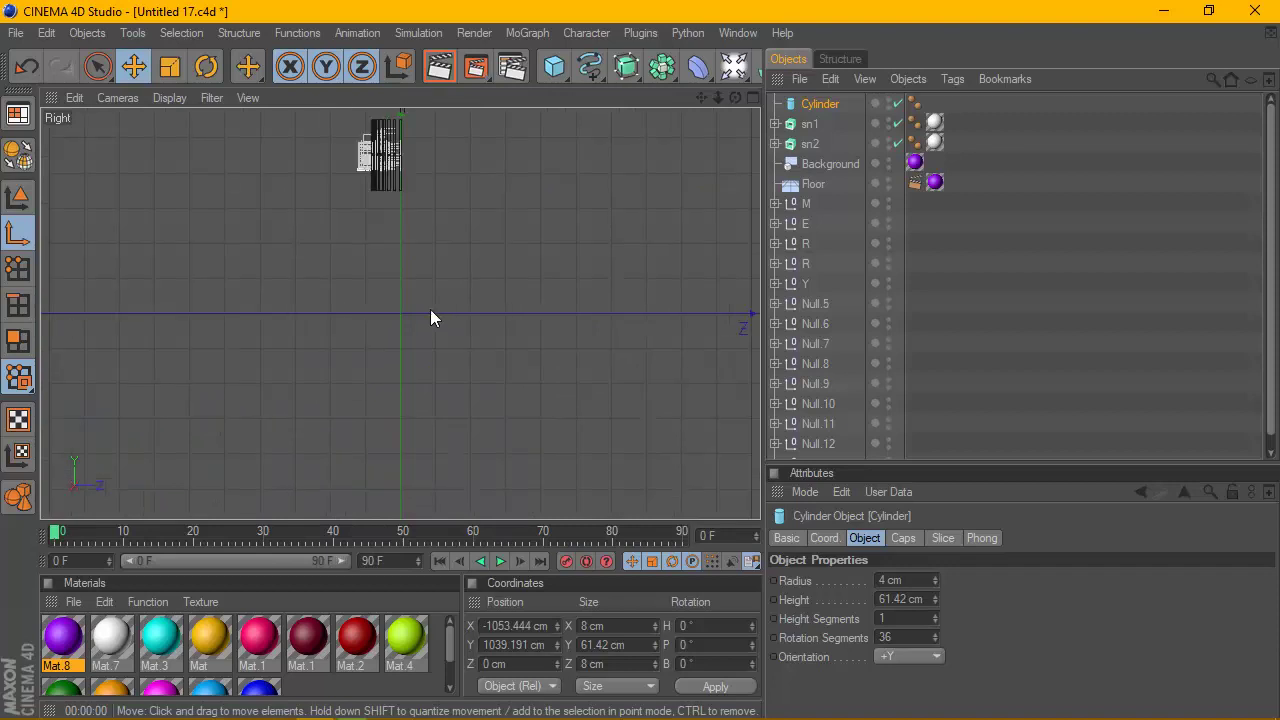
left_click_drag(701, 97, 705, 287)
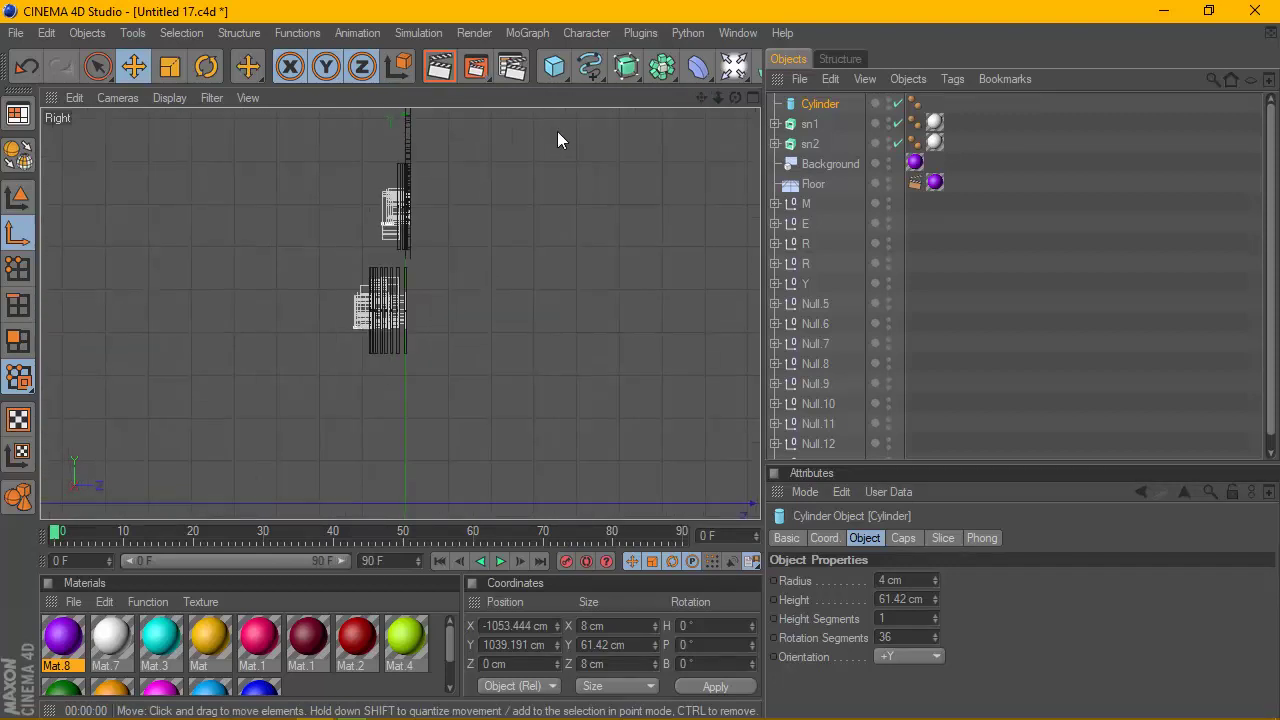
left_click_drag(698, 95, 696, 98)
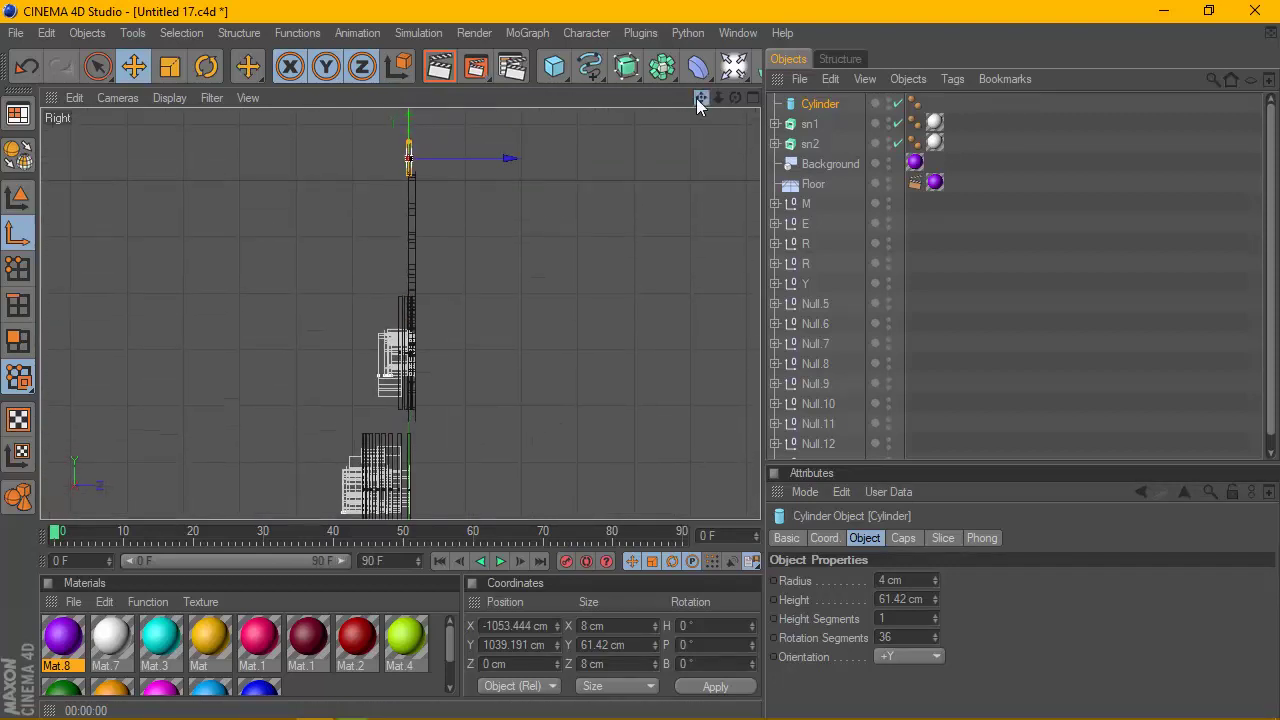
scroll(486, 137, "up", 3)
scroll(535, 152, "up", 3)
scroll(545, 155, "up", 3)
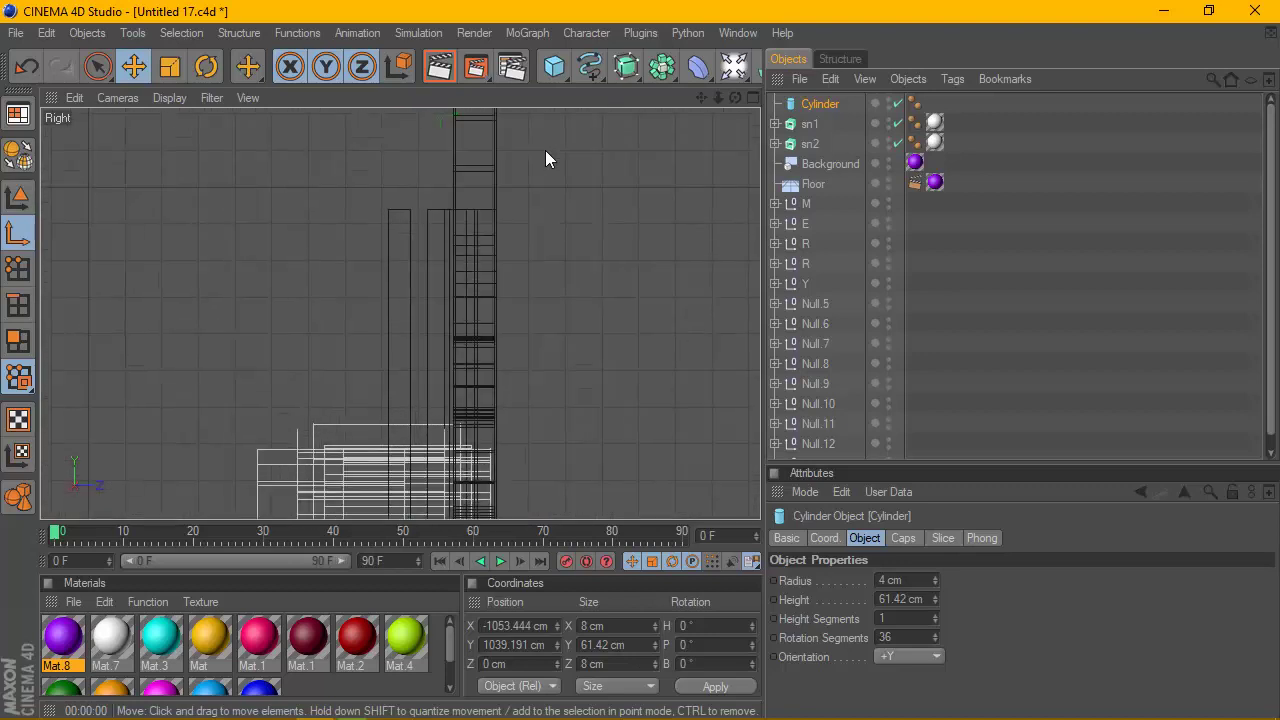
scroll(545, 150, "up", 2)
mouse_move(701, 97)
left_mouse_down()
mouse_move(600, 100)
mouse_move(515, 333)
left_mouse_up()
Shift the cylinder in depth to Z 5.339 cm, lining it up with the left snowflake.
scroll(520, 300, "down", 2)
scroll(528, 270, "down", 2)
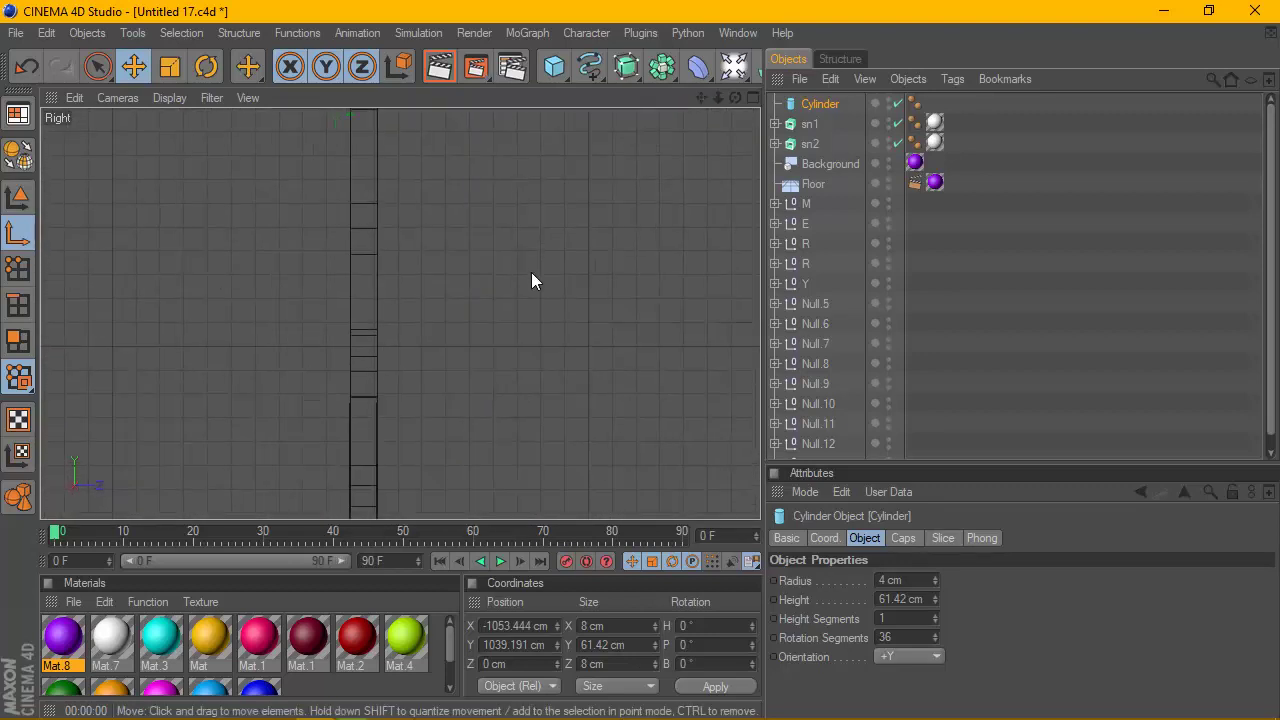
scroll(531, 272, "down", 3)
left_click_drag(706, 99, 730, 100)
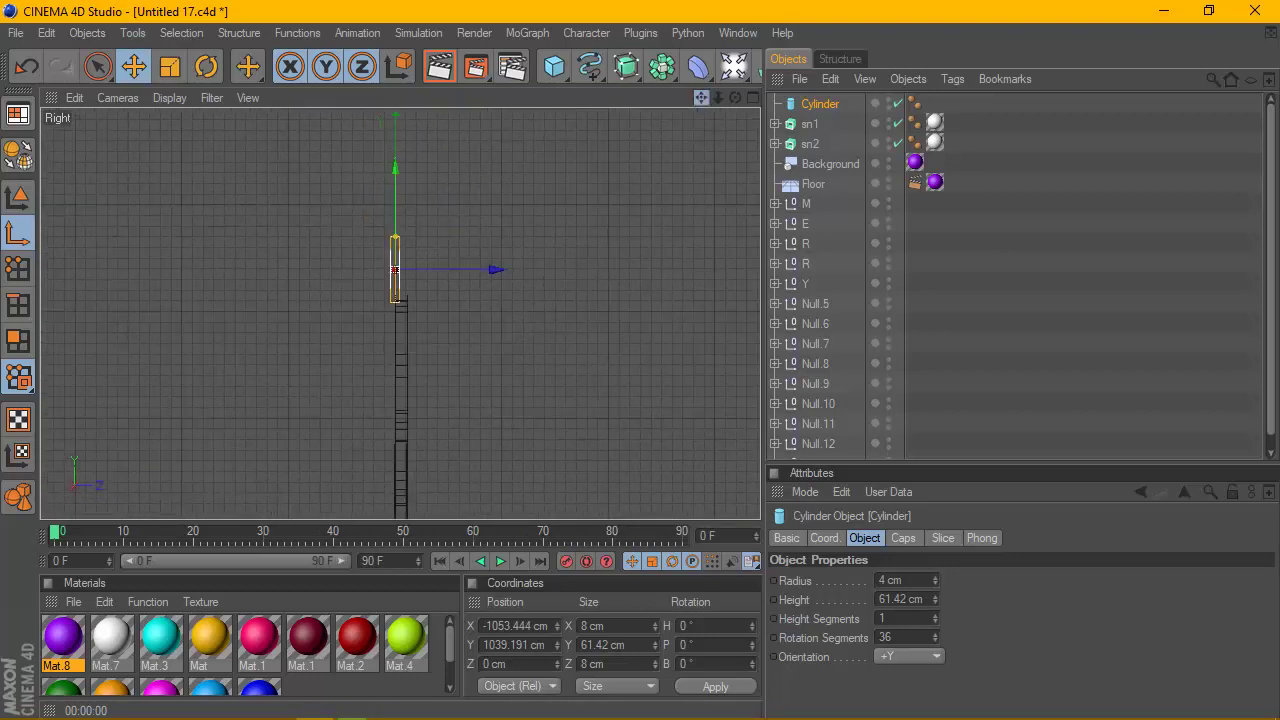
scroll(472, 197, "up", 2)
scroll(434, 225, "up", 1)
scroll(434, 225, "up", 2)
scroll(454, 247, "up", 2)
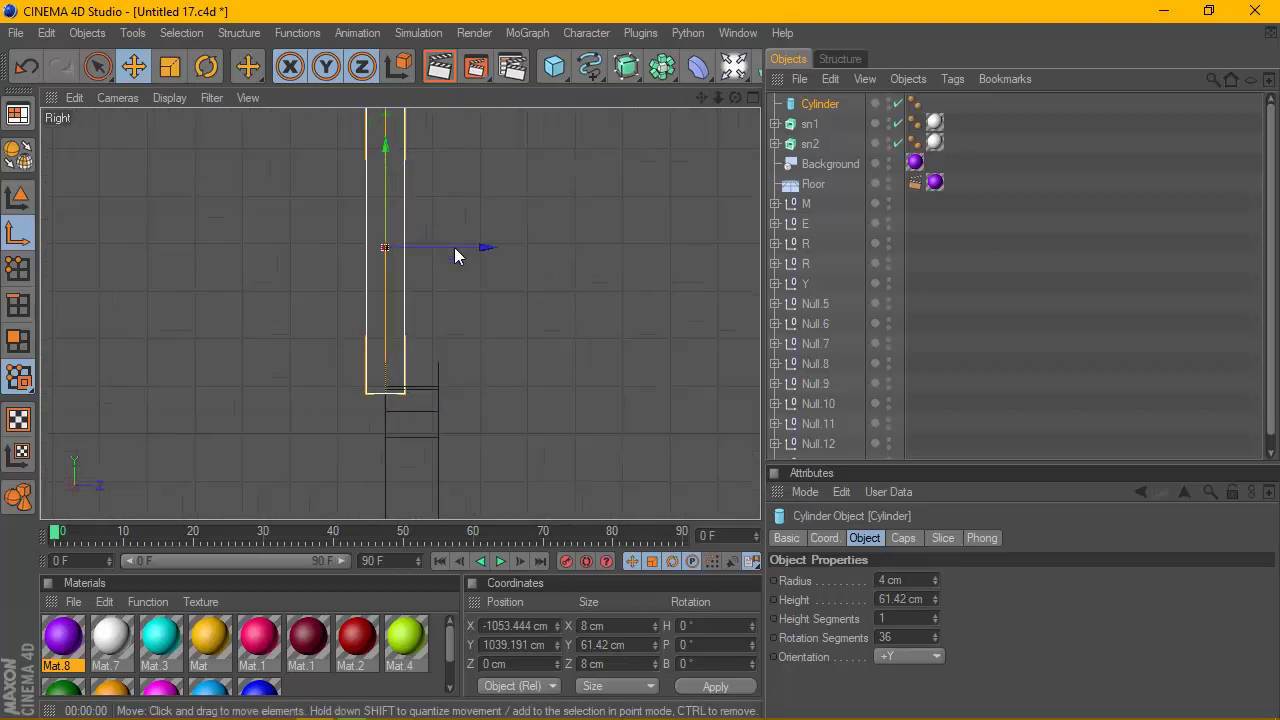
left_click_drag(469, 252, 495, 246)
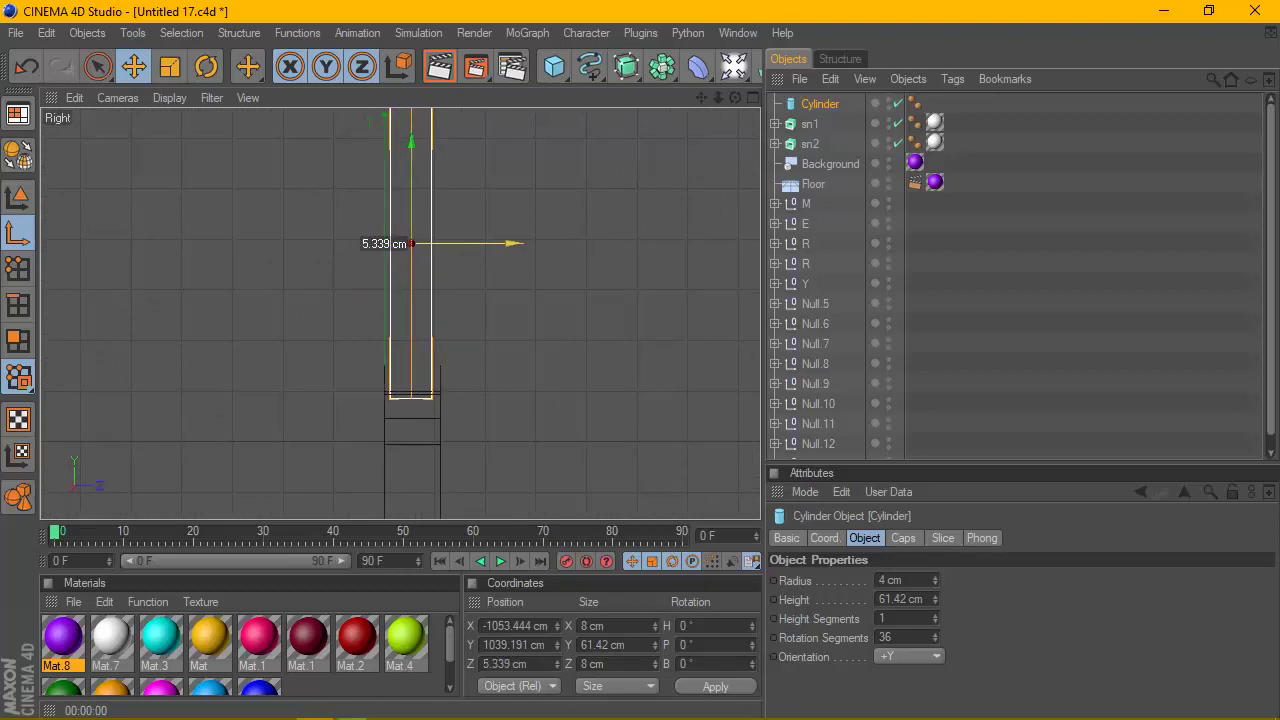
left_click(752, 98)
Apply the white Mat.7 material to the cylinder, render a preview, and select its Height field.
left_click(393, 96)
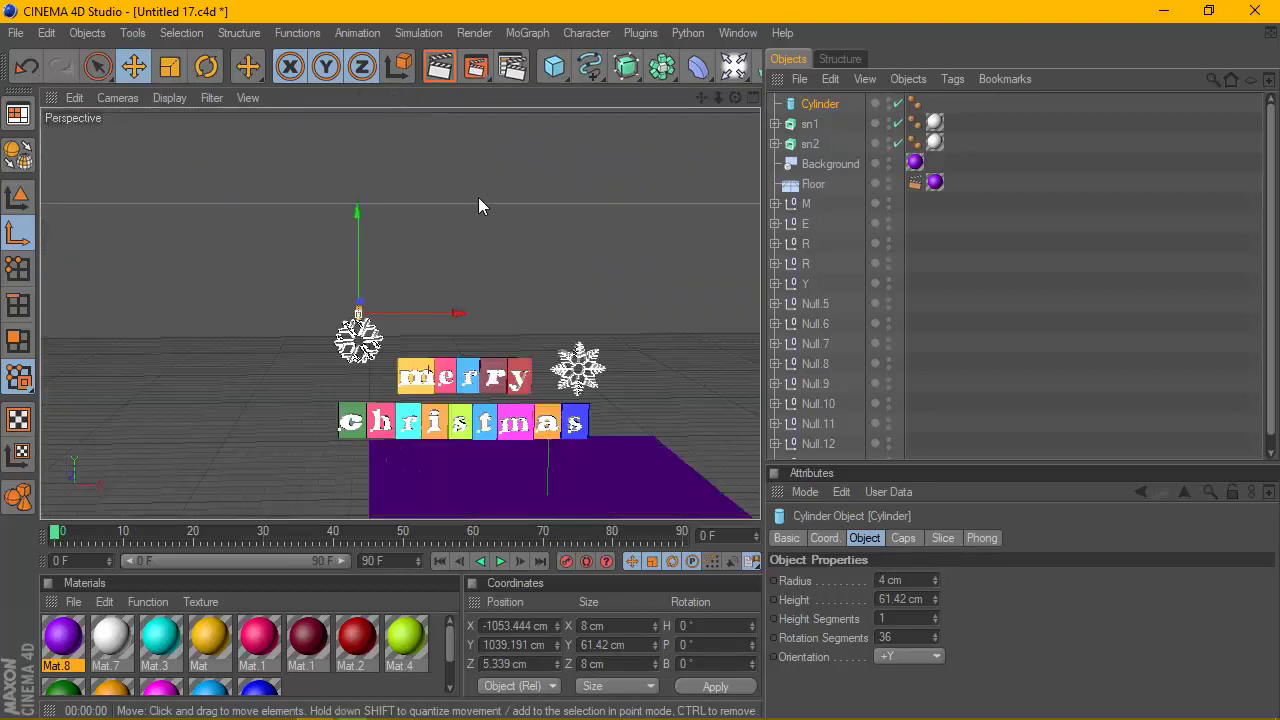
scroll(400, 277, "up", 2)
scroll(400, 277, "up", 3)
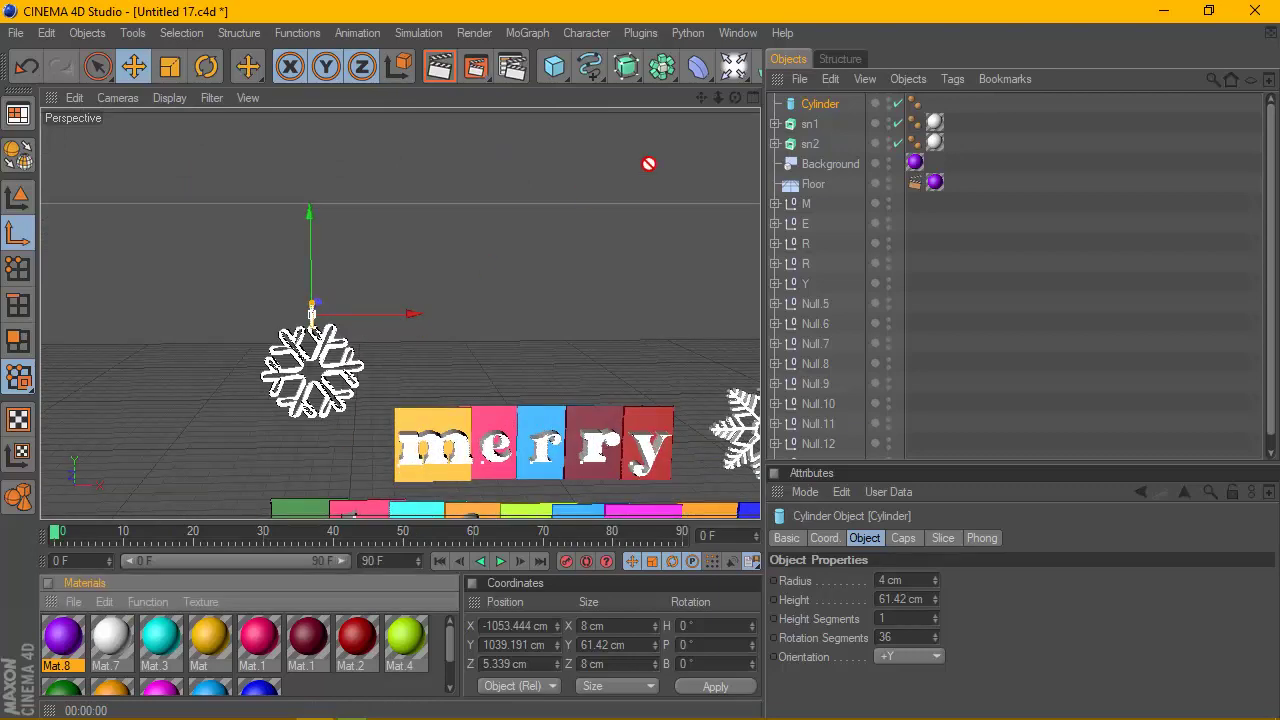
left_click_drag(806, 110, 812, 105)
scroll(283, 235, "up", 2)
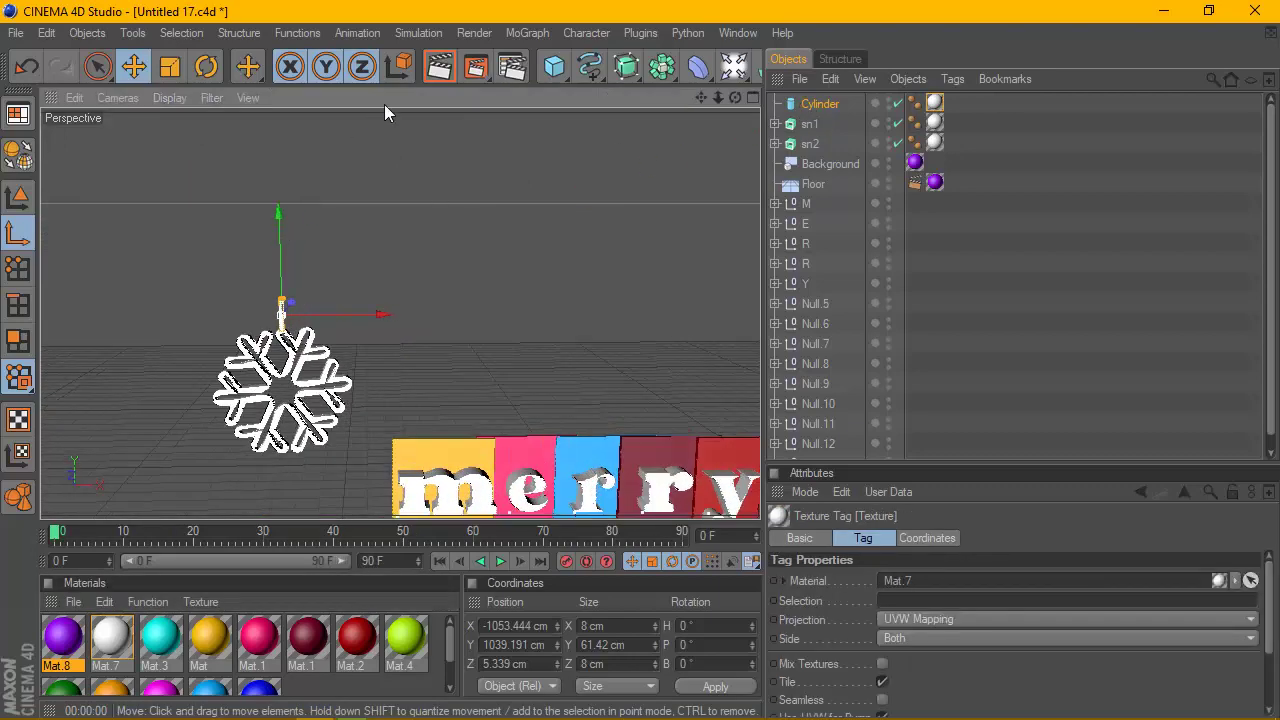
left_click(437, 67)
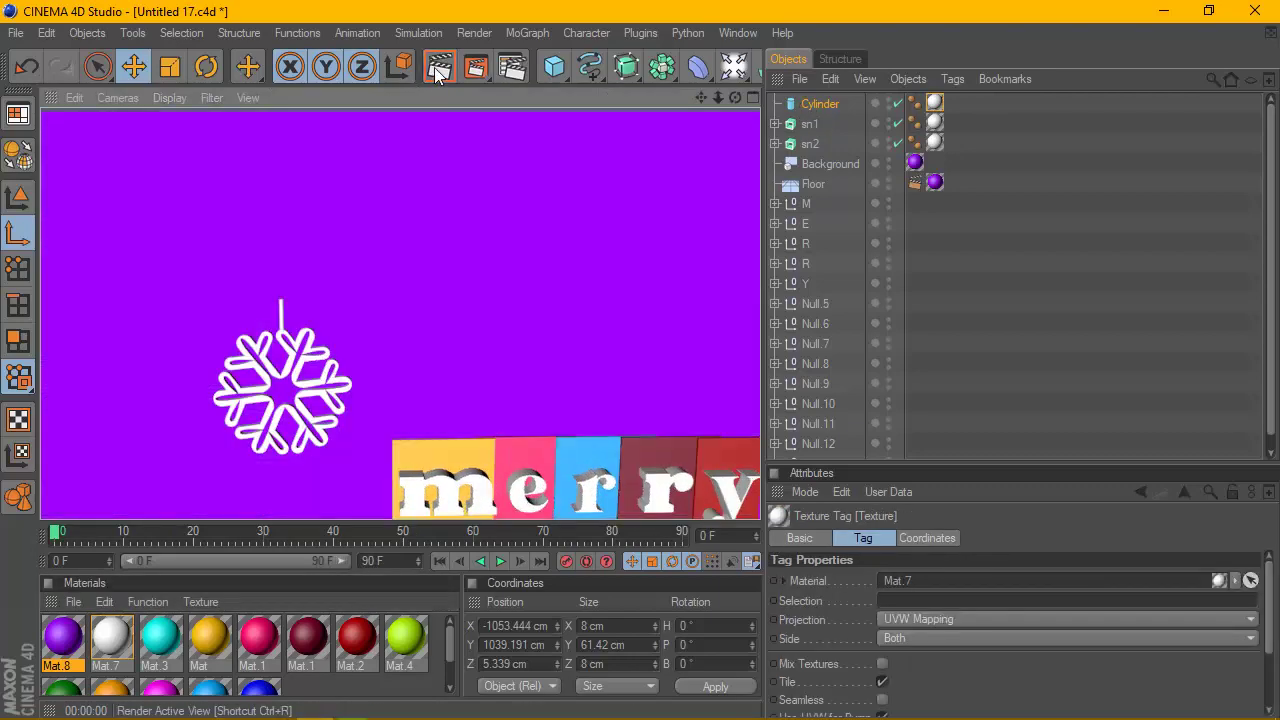
left_click(818, 103)
left_click(924, 600)
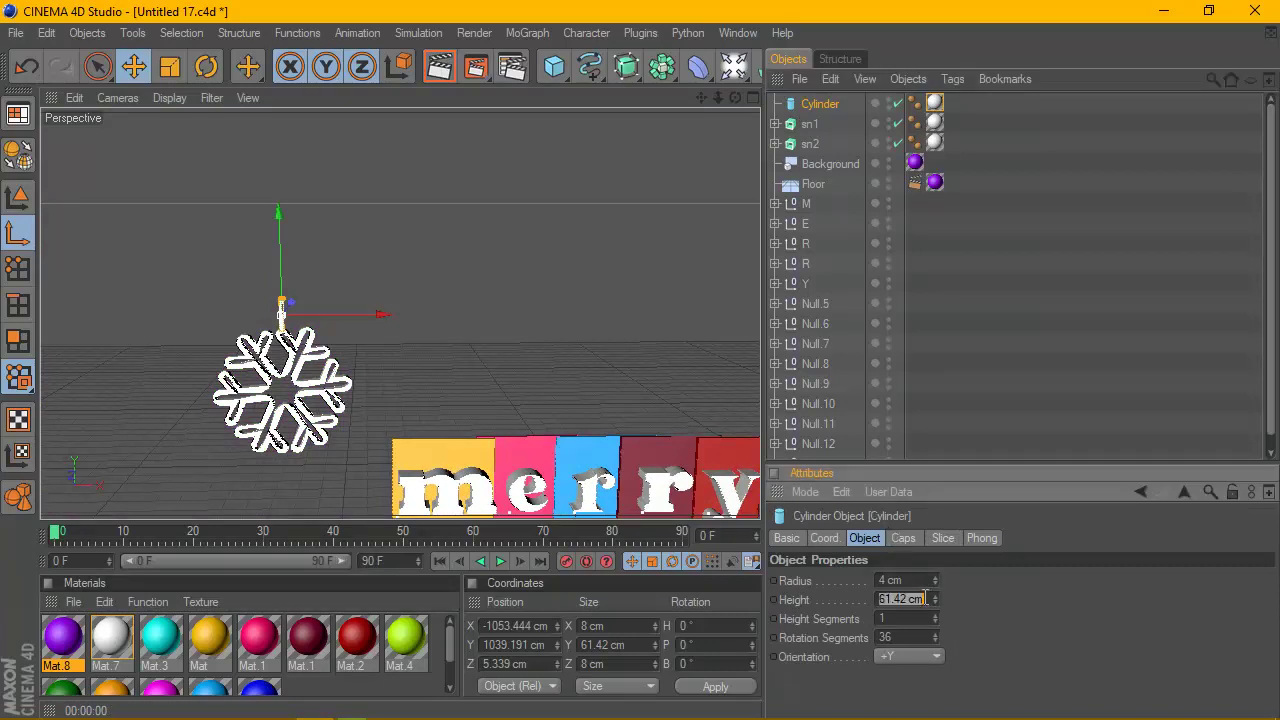
type("1500")
Set the cylinder height to 1500 cm and raise it so its bottom meets the snowflake.
key("Return")
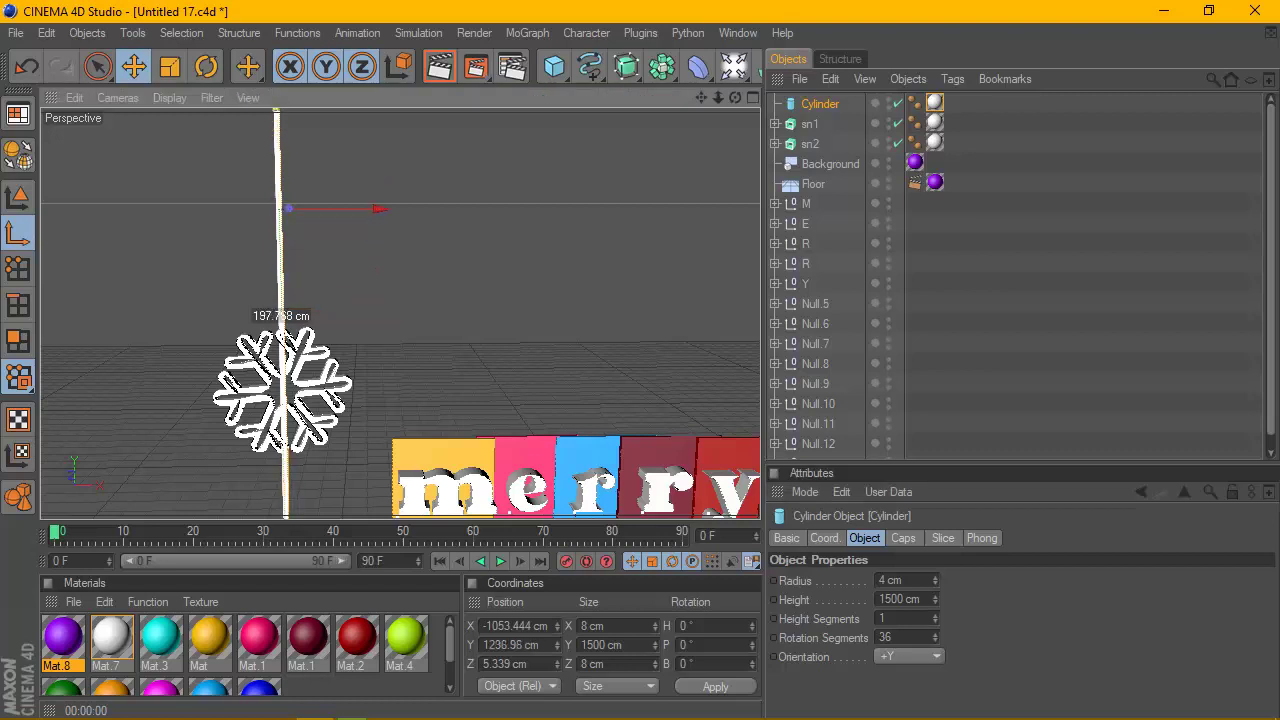
left_click_drag(278, 210, 278, 32)
scroll(278, 244, "down", 3)
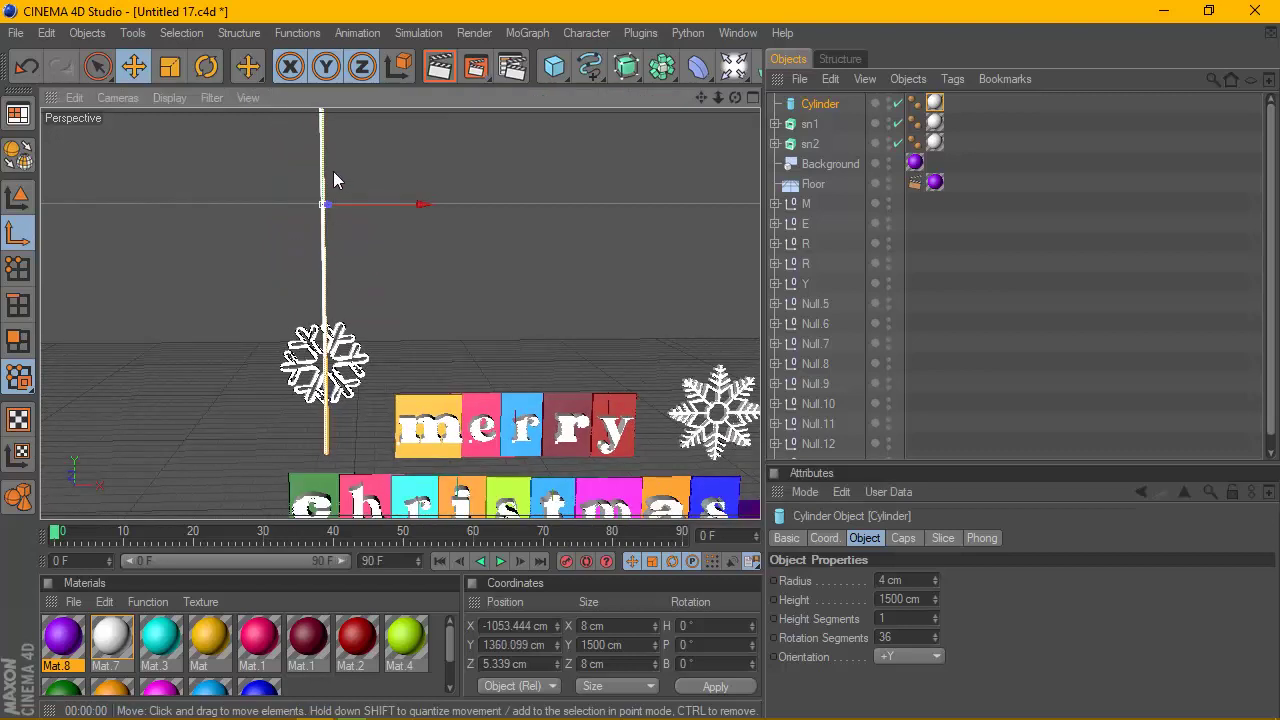
left_click_drag(333, 178, 333, 40)
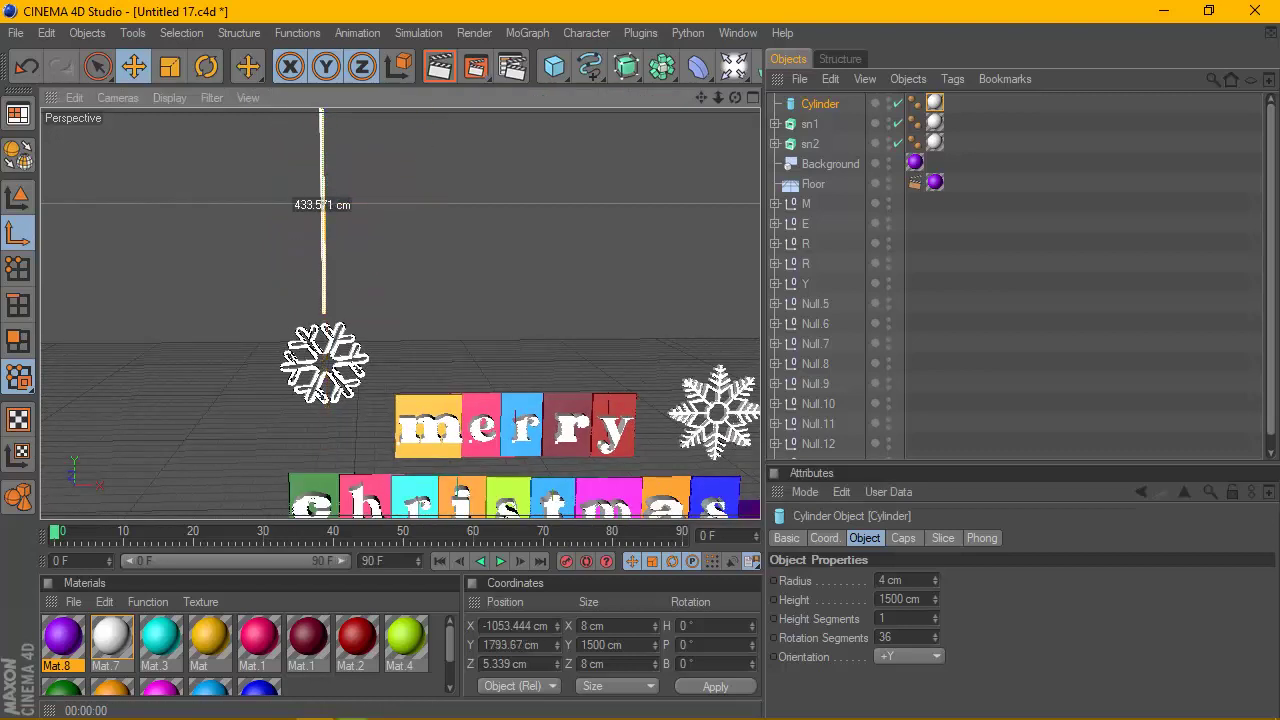
left_click_drag(321, 150, 321, 169)
Fine-tune the string's height position and add an omni light to the scene.
scroll(320, 300, "up", 2)
scroll(308, 374, "up", 2)
scroll(230, 396, "up", 2)
scroll(215, 380, "up", 2)
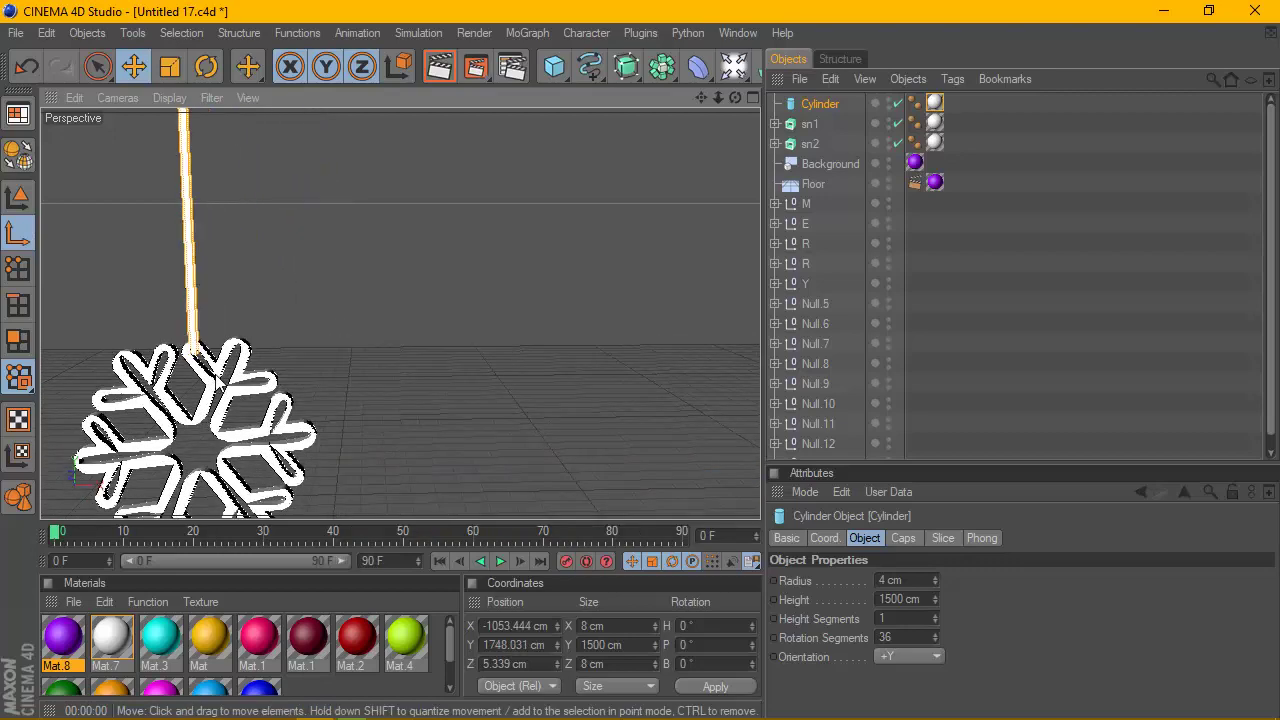
scroll(256, 292, "down", 2)
scroll(256, 292, "down", 1)
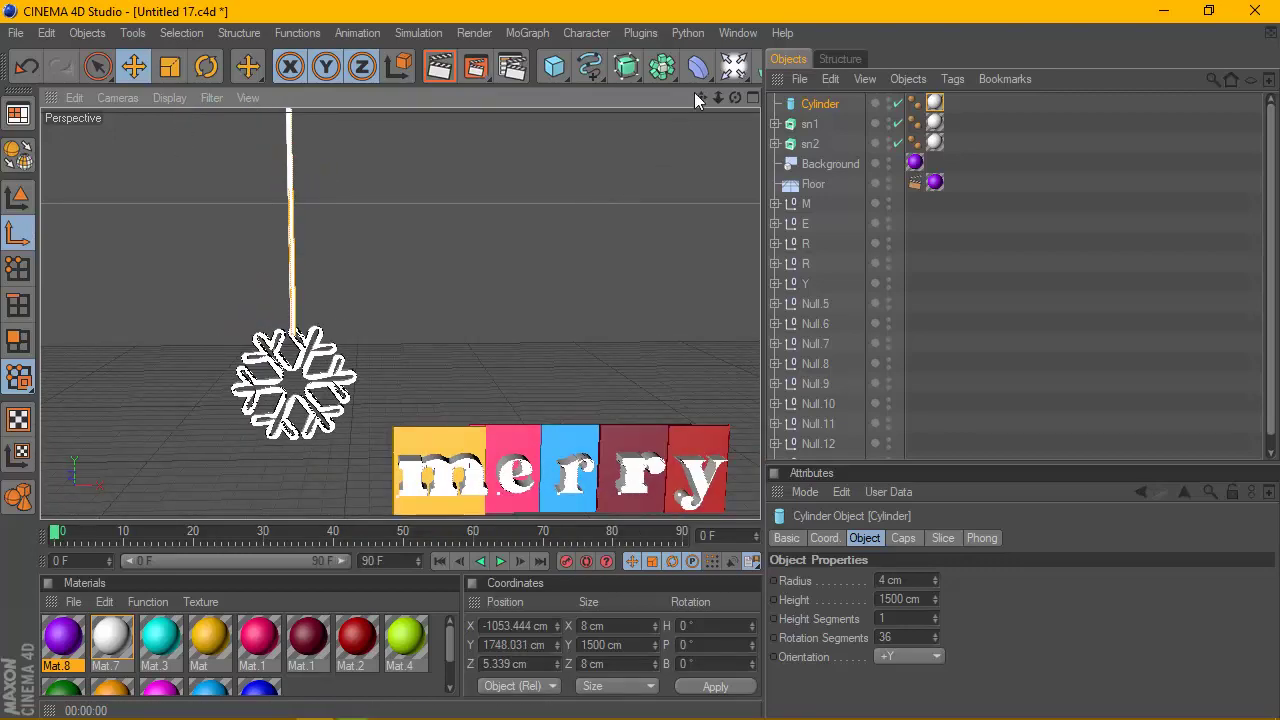
mouse_move(701, 97)
left_mouse_down()
mouse_move(701, 137)
mouse_move(701, 90)
left_mouse_up()
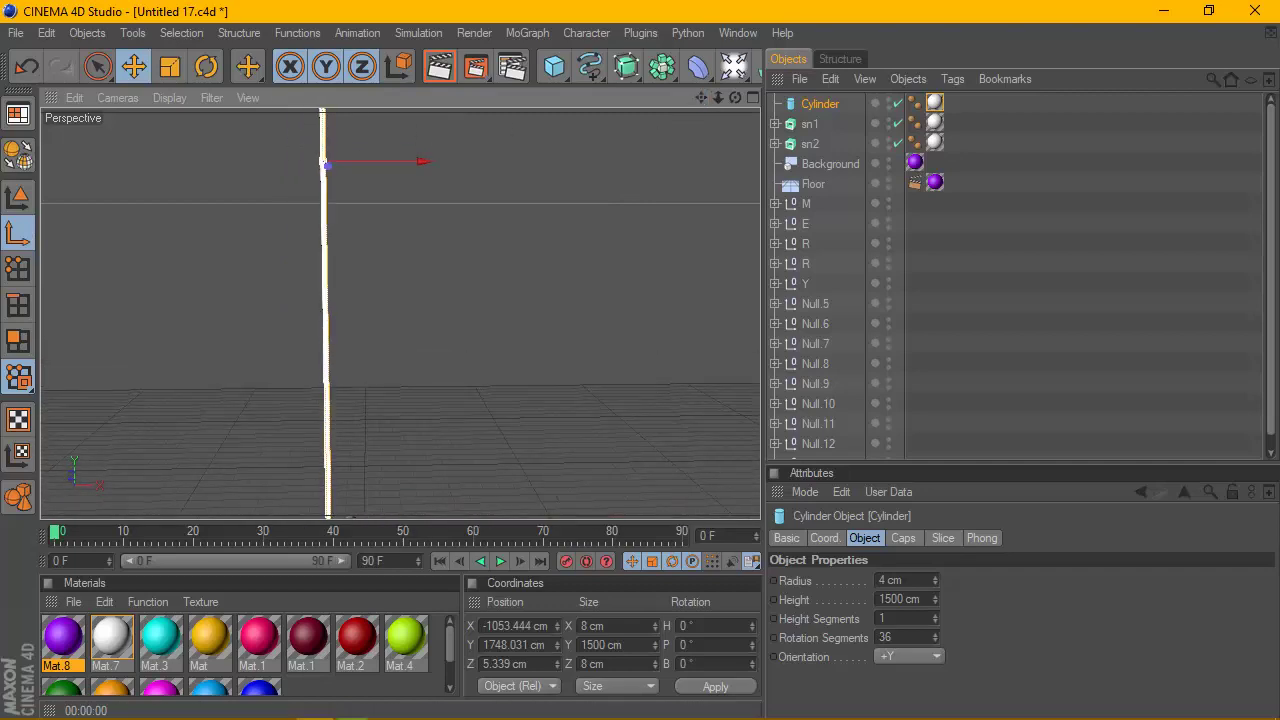
left_click_drag(322, 135, 322, 130)
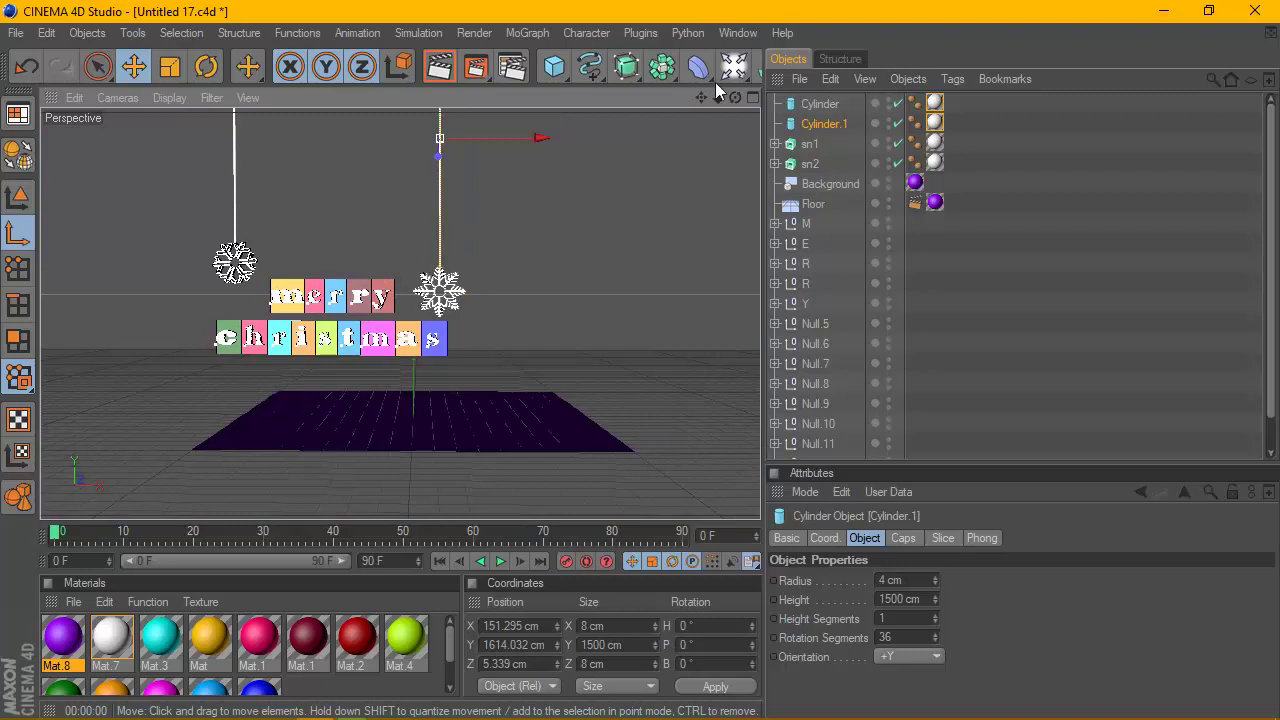
left_click_drag(728, 78, 790, 86)
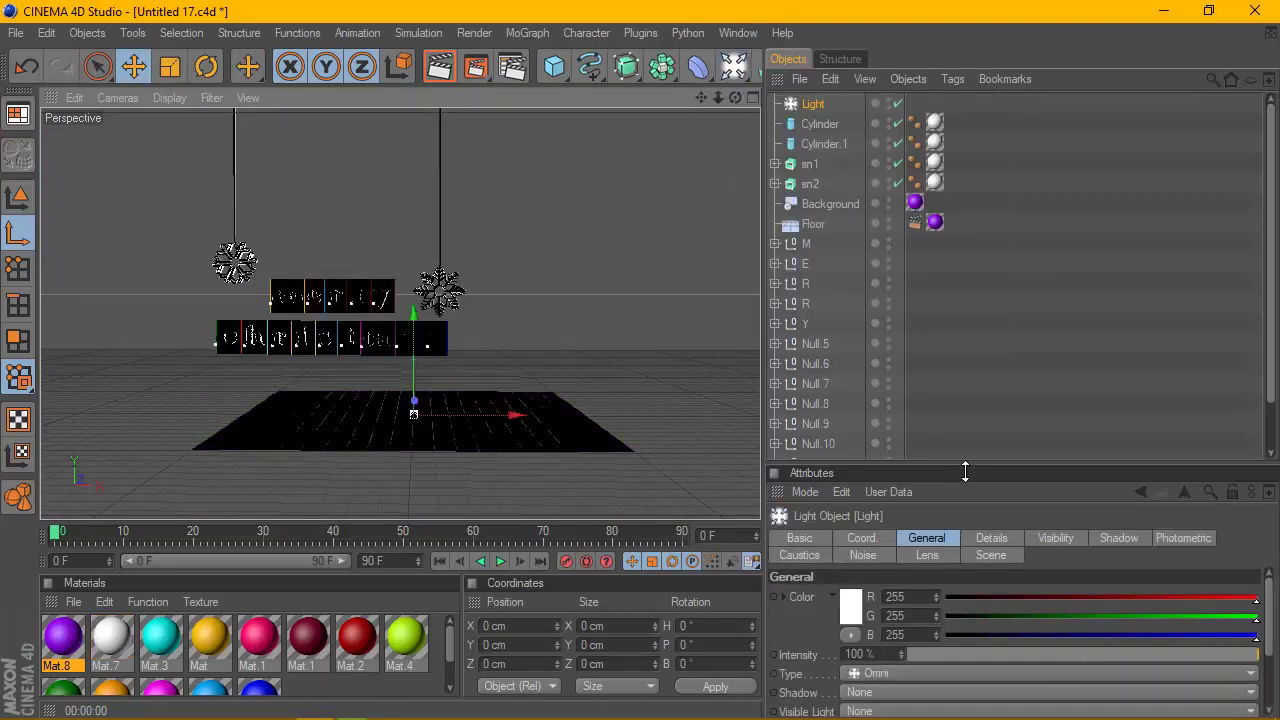
Give the light soft shadow maps.
left_click_drag(965, 471, 965, 343)
left_click(907, 567)
left_click(940, 601)
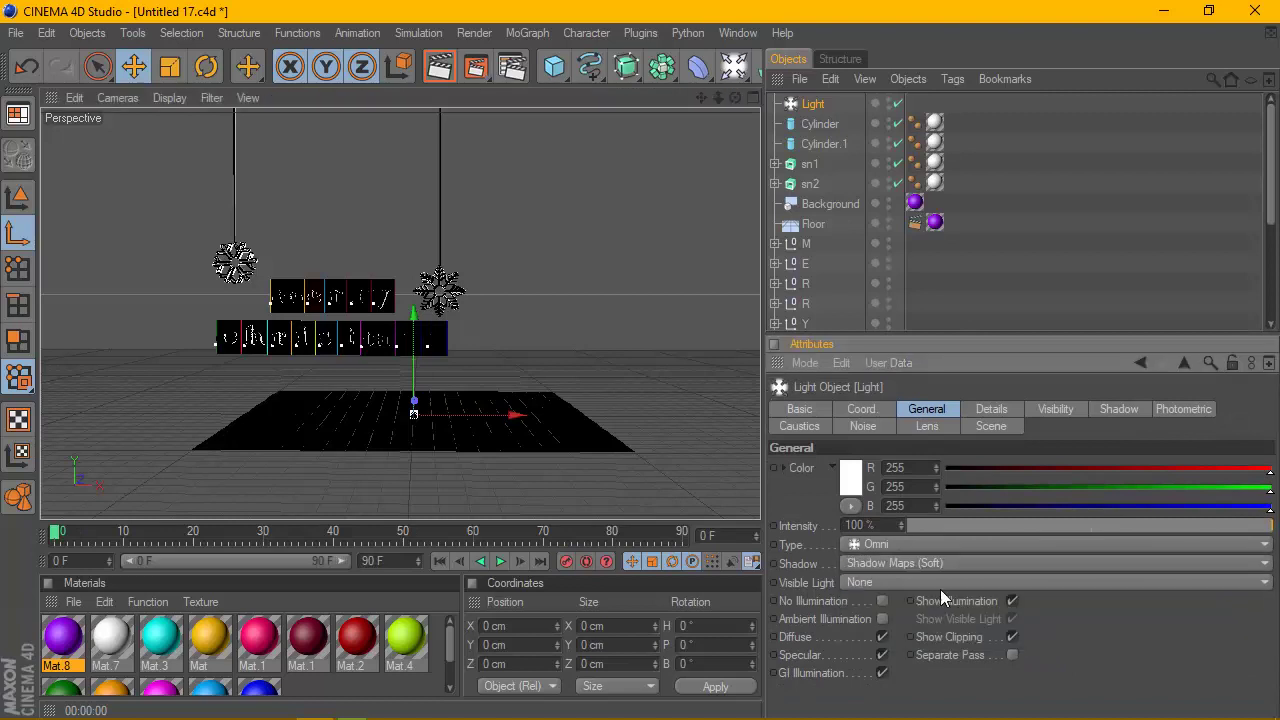
Move the light back and up to Y 1840 cm, Z -3195.7 cm, checking every view.
left_click(753, 98)
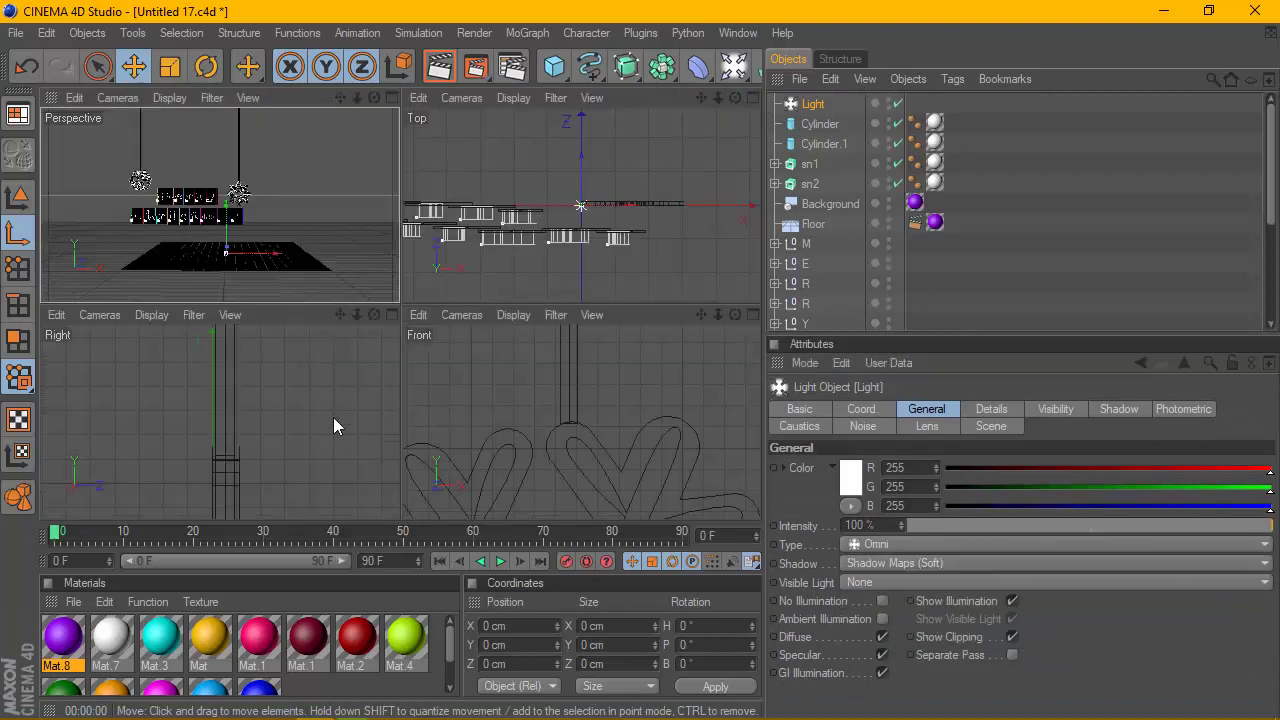
left_click(391, 314)
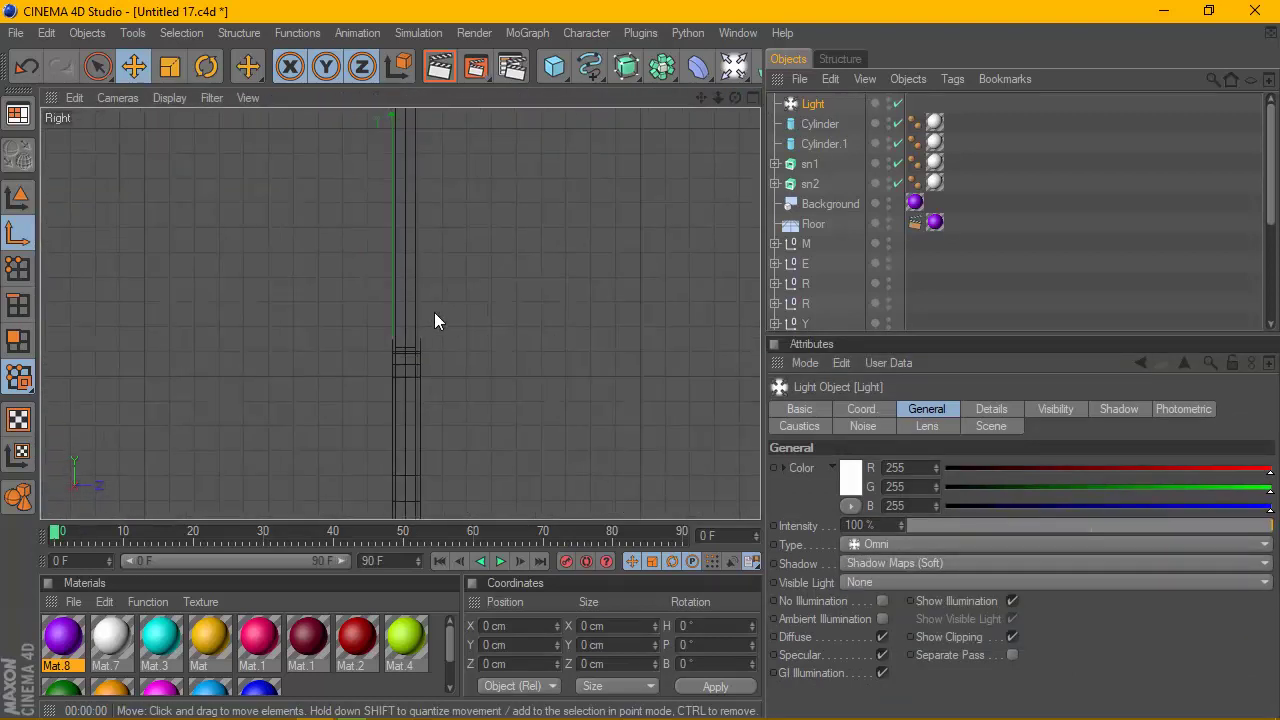
scroll(447, 309, "down", 2)
scroll(448, 312, "down", 2)
scroll(451, 311, "down", 2)
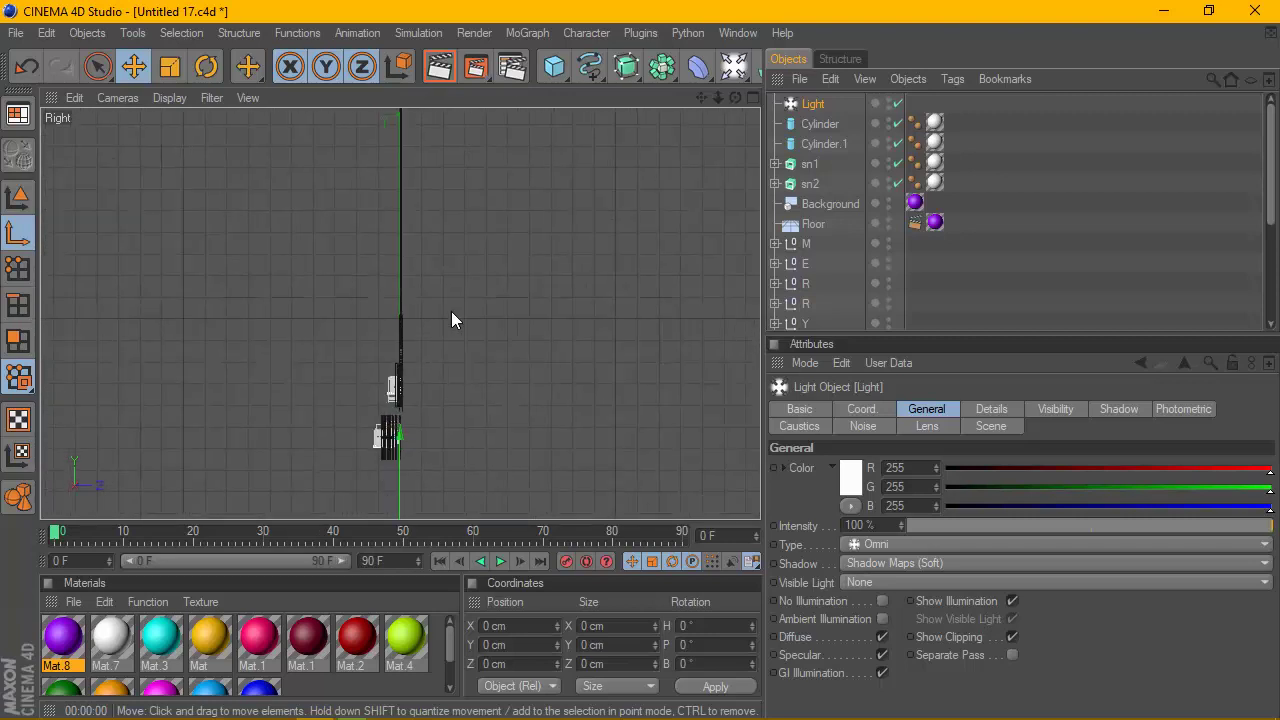
scroll(451, 311, "down", 2)
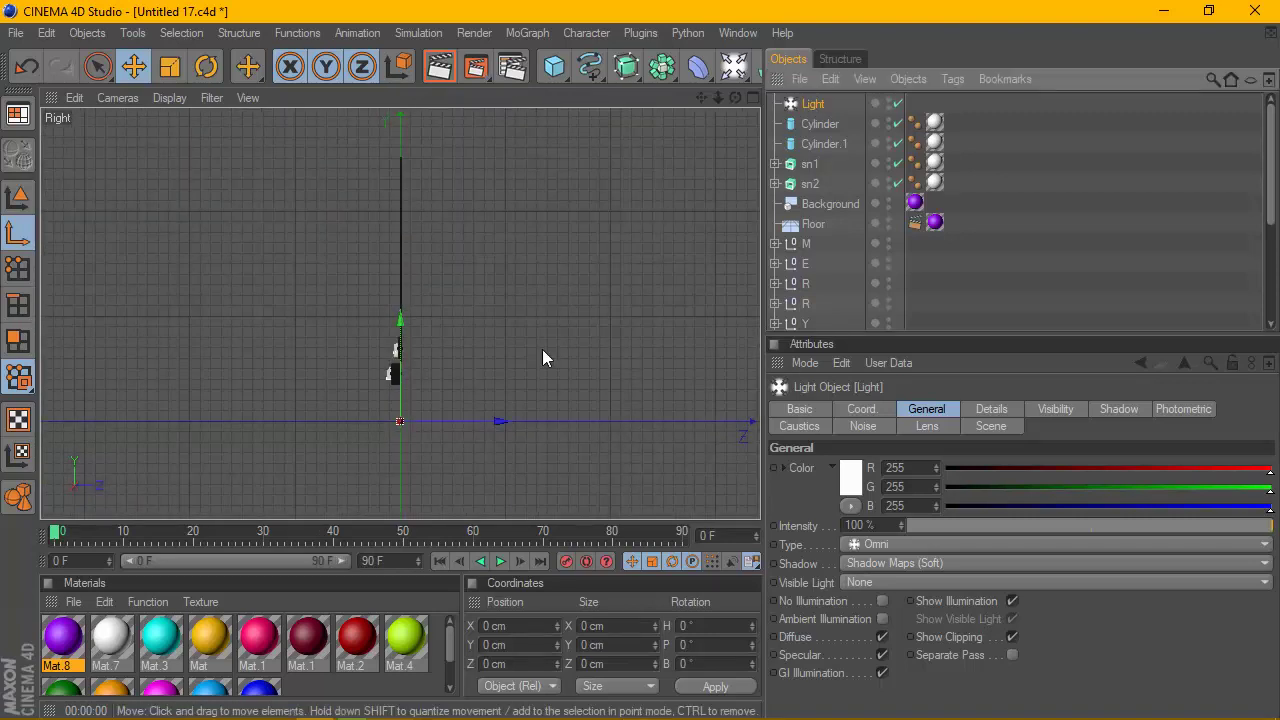
left_click_drag(498, 455, 484, 422)
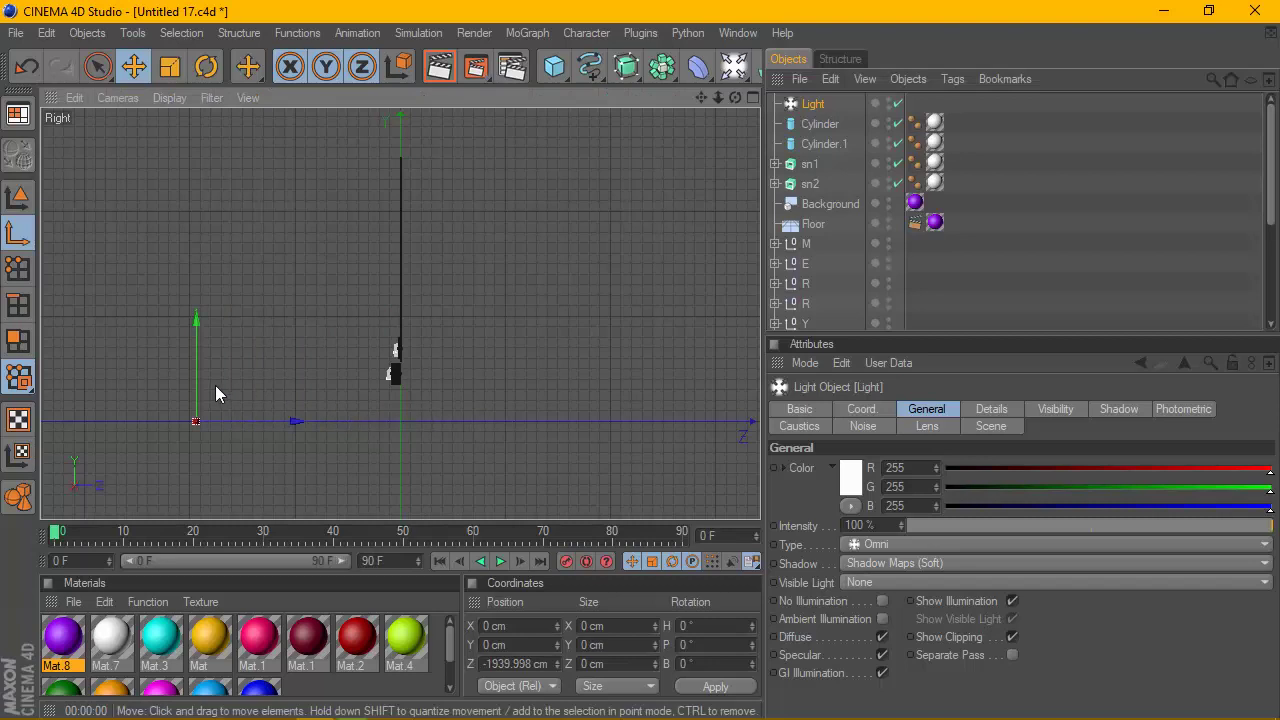
left_click_drag(215, 385, 210, 228)
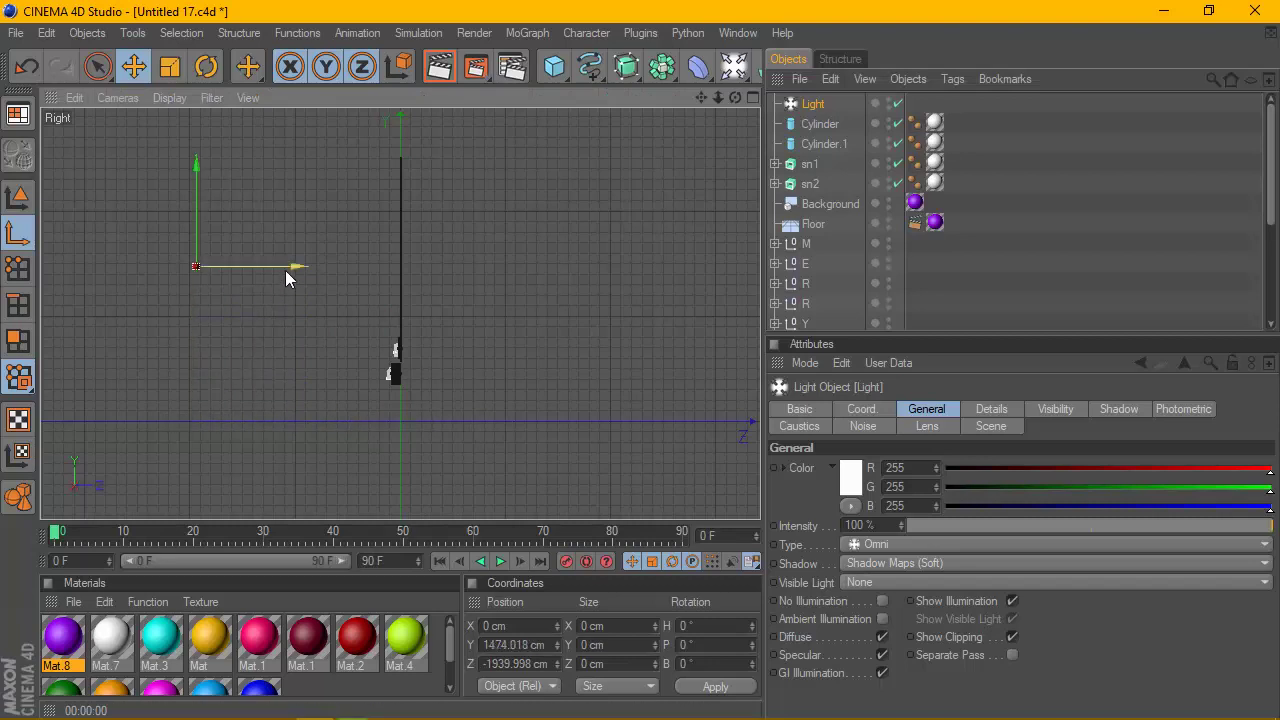
left_click_drag(285, 270, 242, 268)
scroll(408, 271, "down", 2)
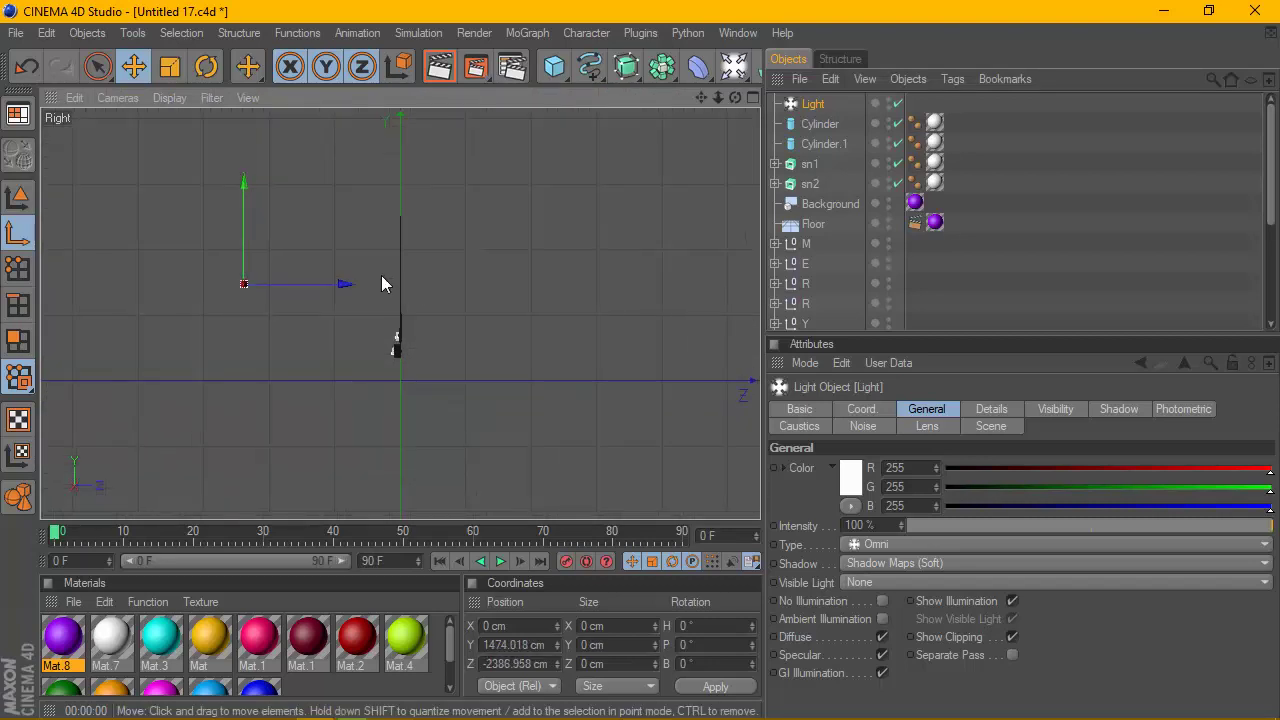
left_click_drag(330, 284, 317, 289)
left_click_drag(188, 252, 188, 229)
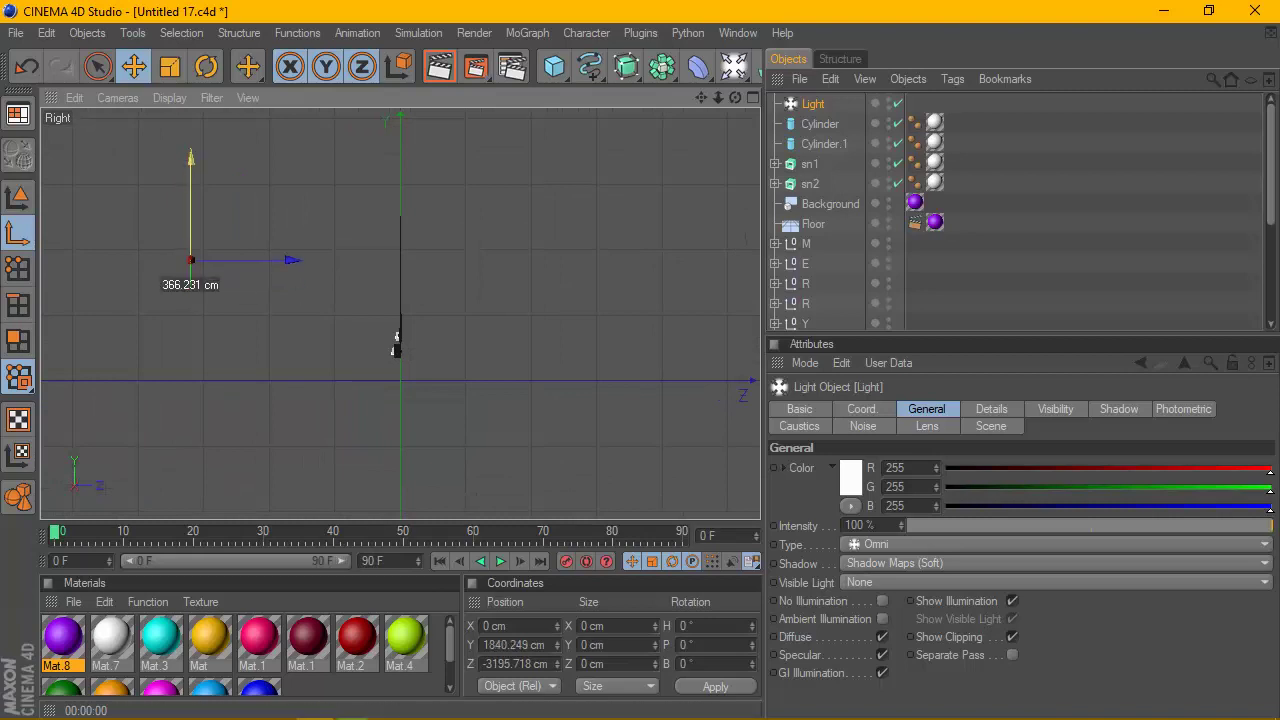
left_click(751, 98)
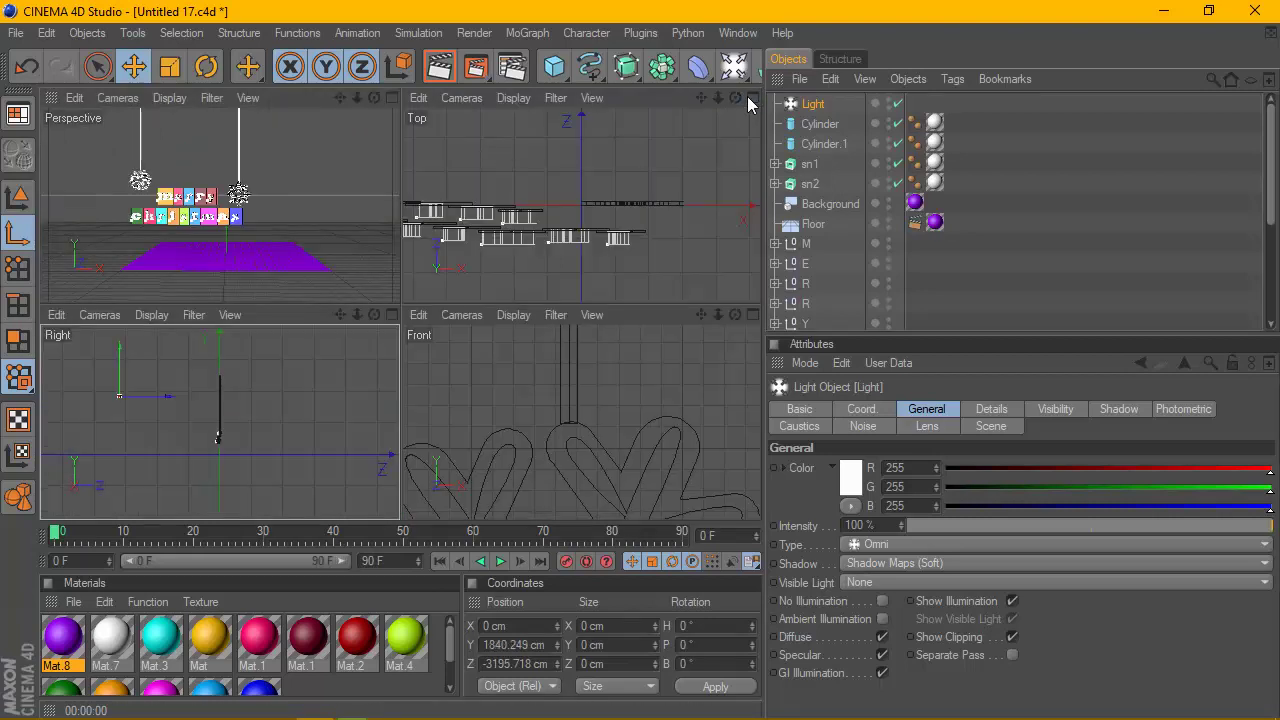
left_click(395, 95)
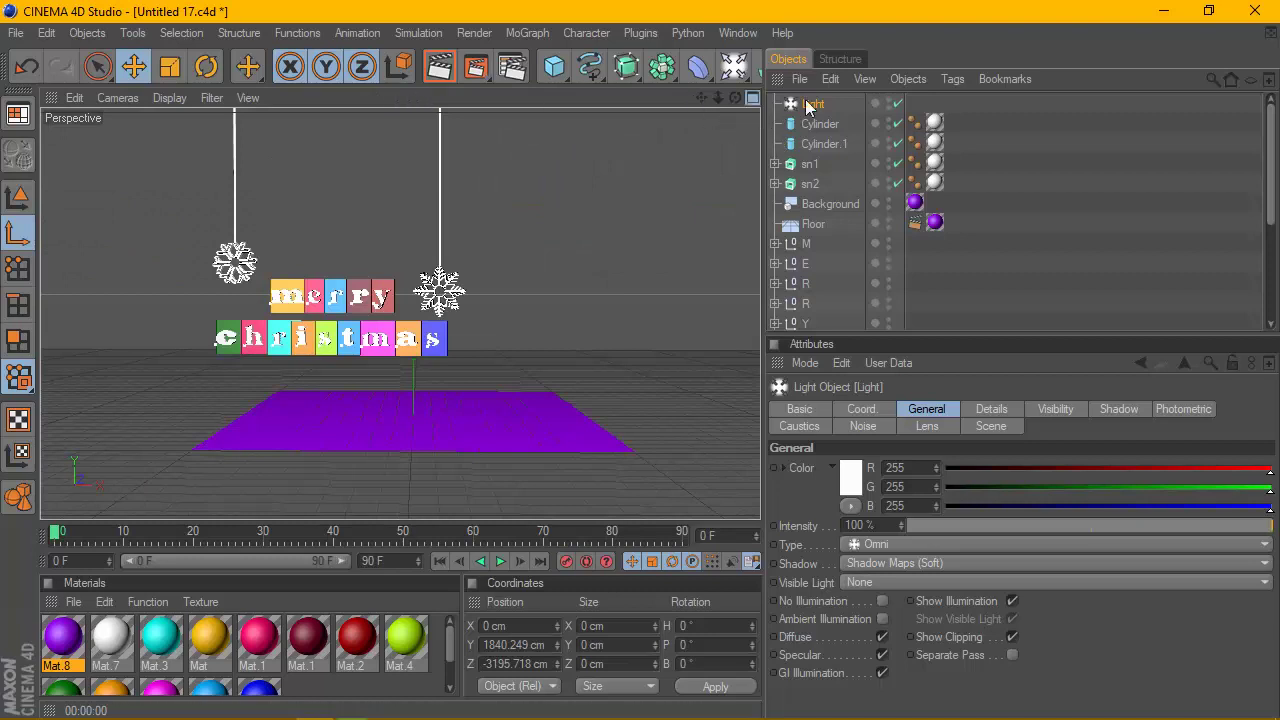
left_click(751, 98)
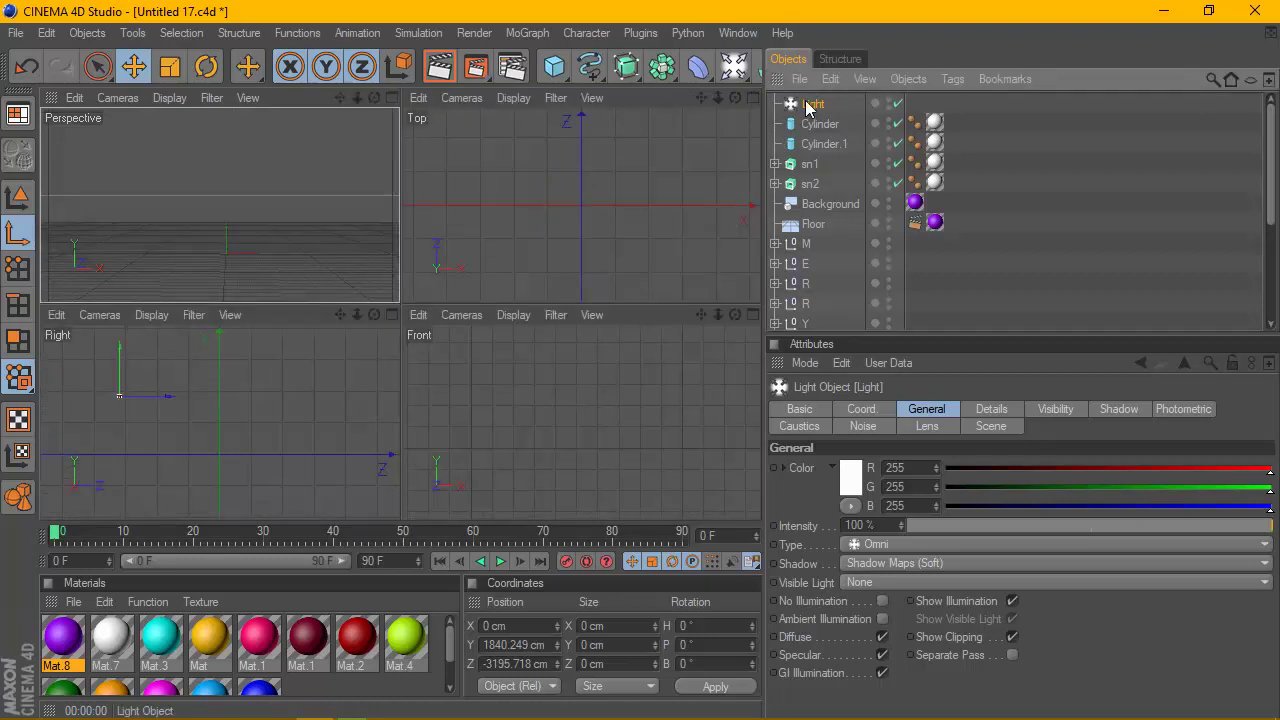
Duplicate the light as Light.1 and move it to the opposite side at Z 3369.9 cm.
left_click(393, 316)
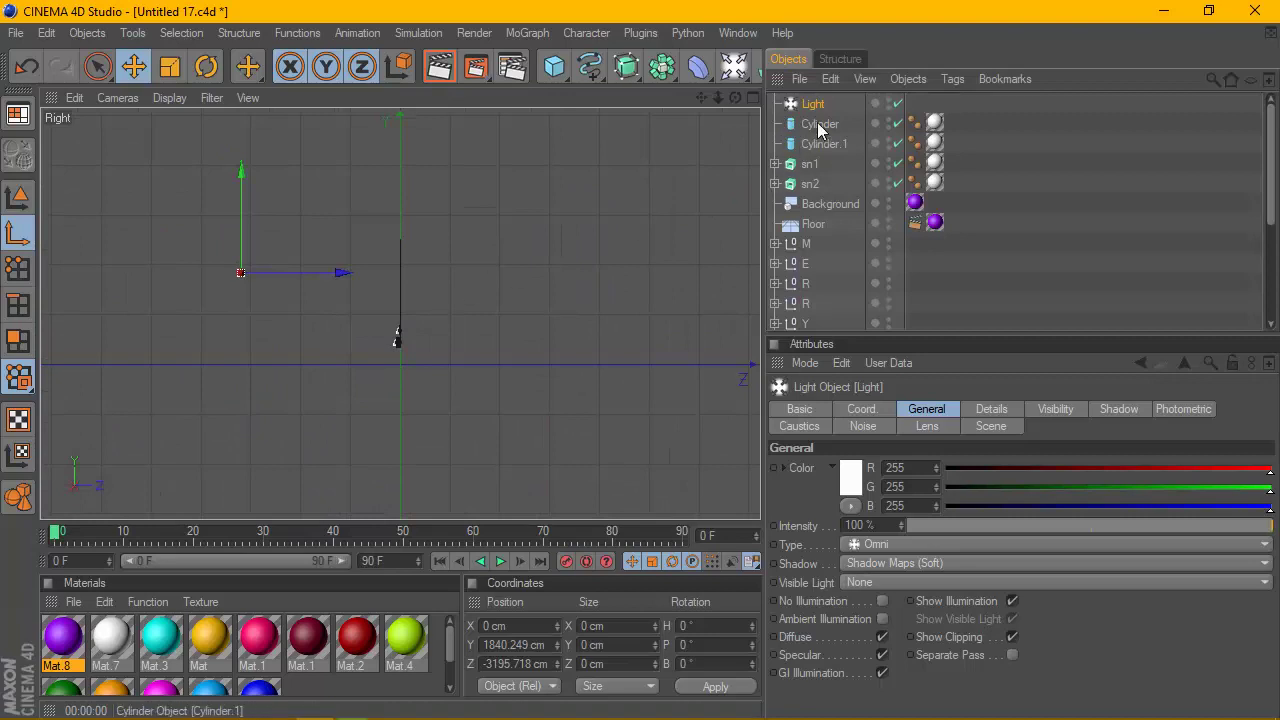
left_click_drag(812, 104, 812, 116, "ctrl")
left_click_drag(340, 273, 672, 273)
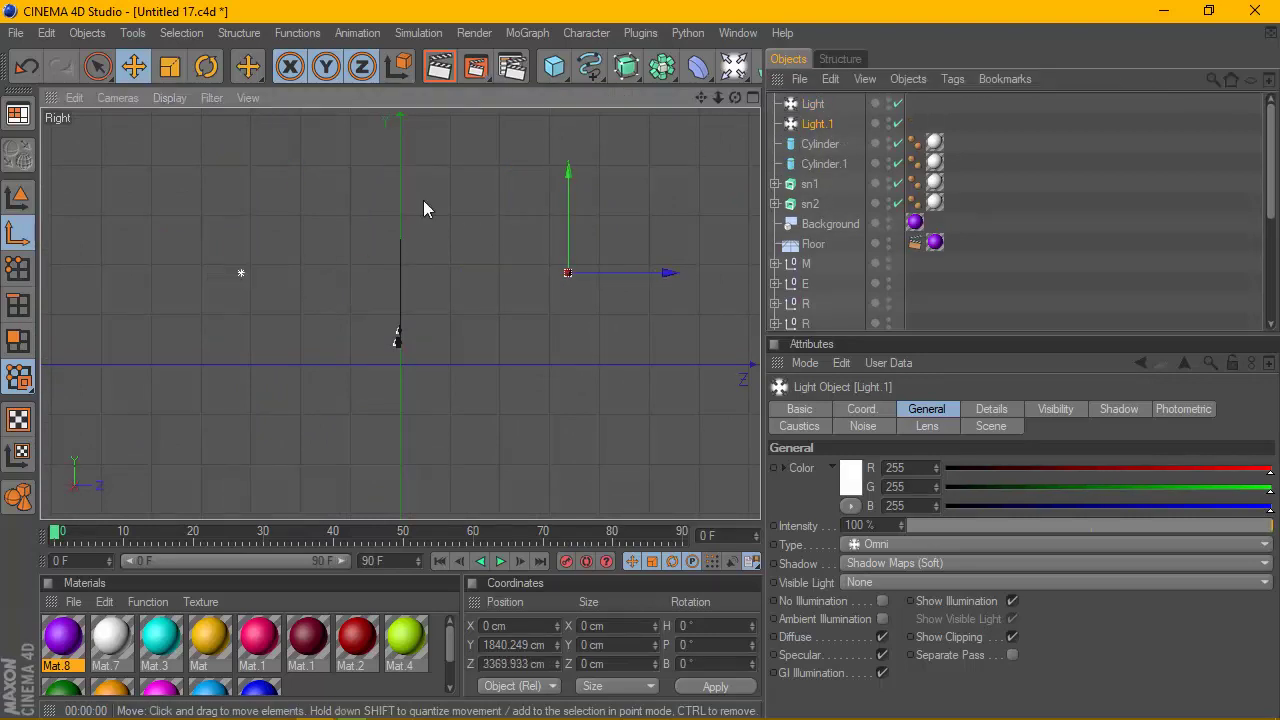
Render a preview of the lit scene in the Perspective view.
left_click(753, 97)
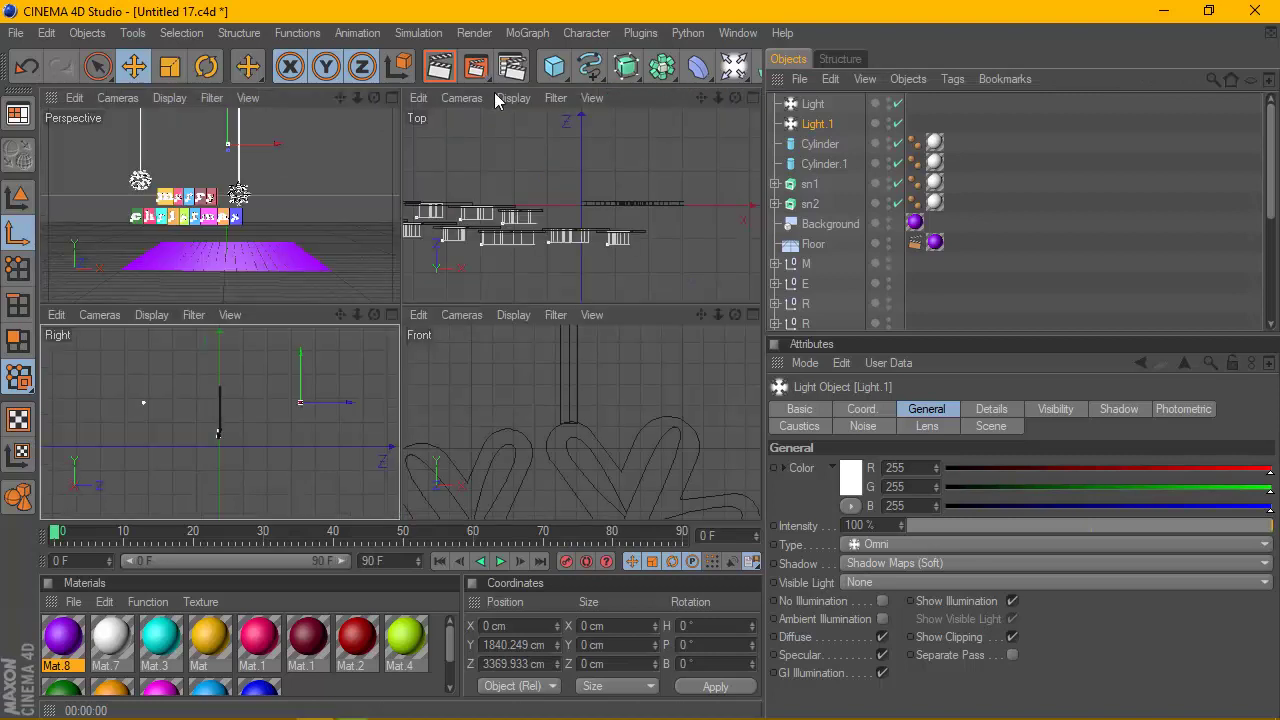
left_click(387, 95)
left_click(440, 68)
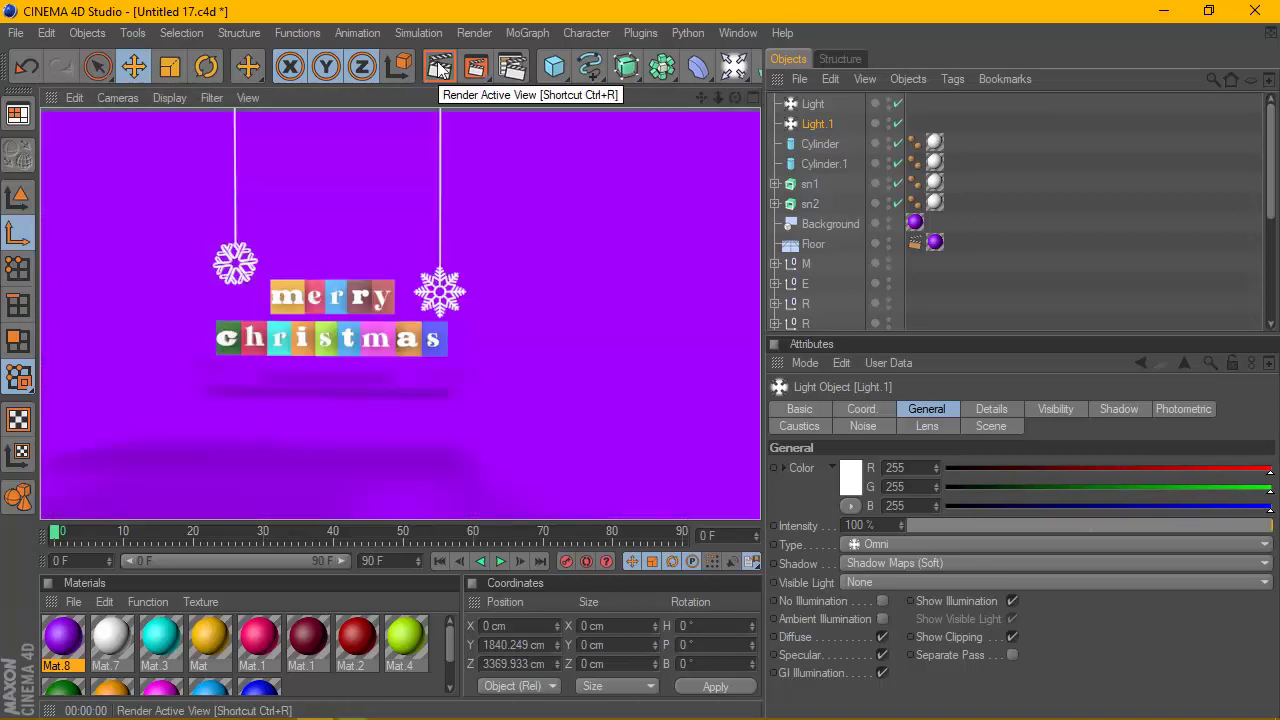
left_click(260, 214)
Preview the render, then pull Light and Light.1 inward along Z and re-render.
left_click_drag(704, 95, 587, 197)
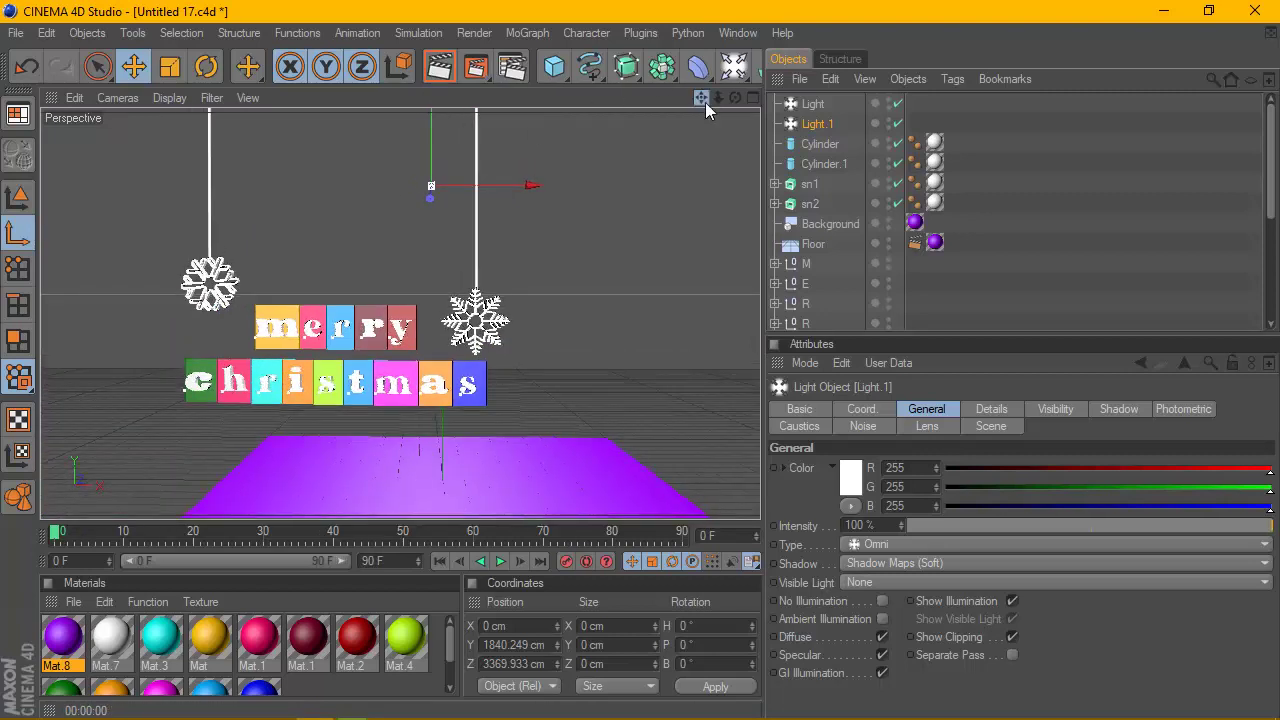
left_click(440, 68)
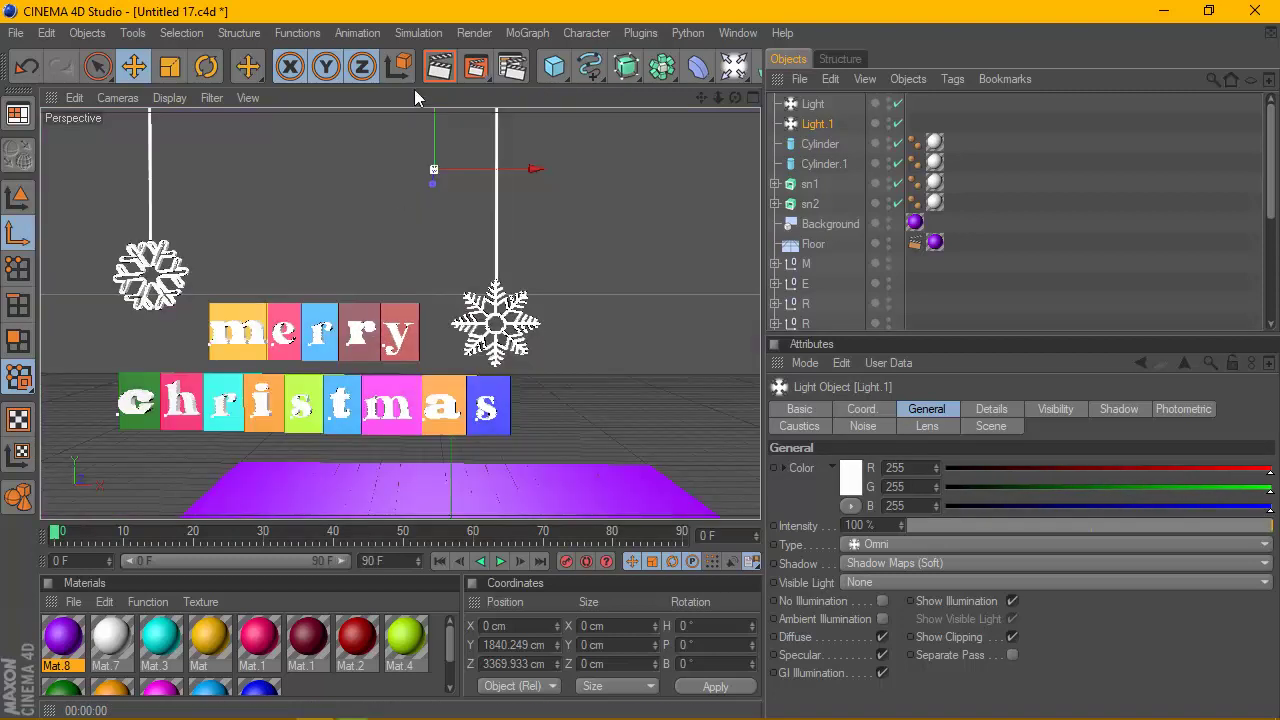
left_click(437, 70)
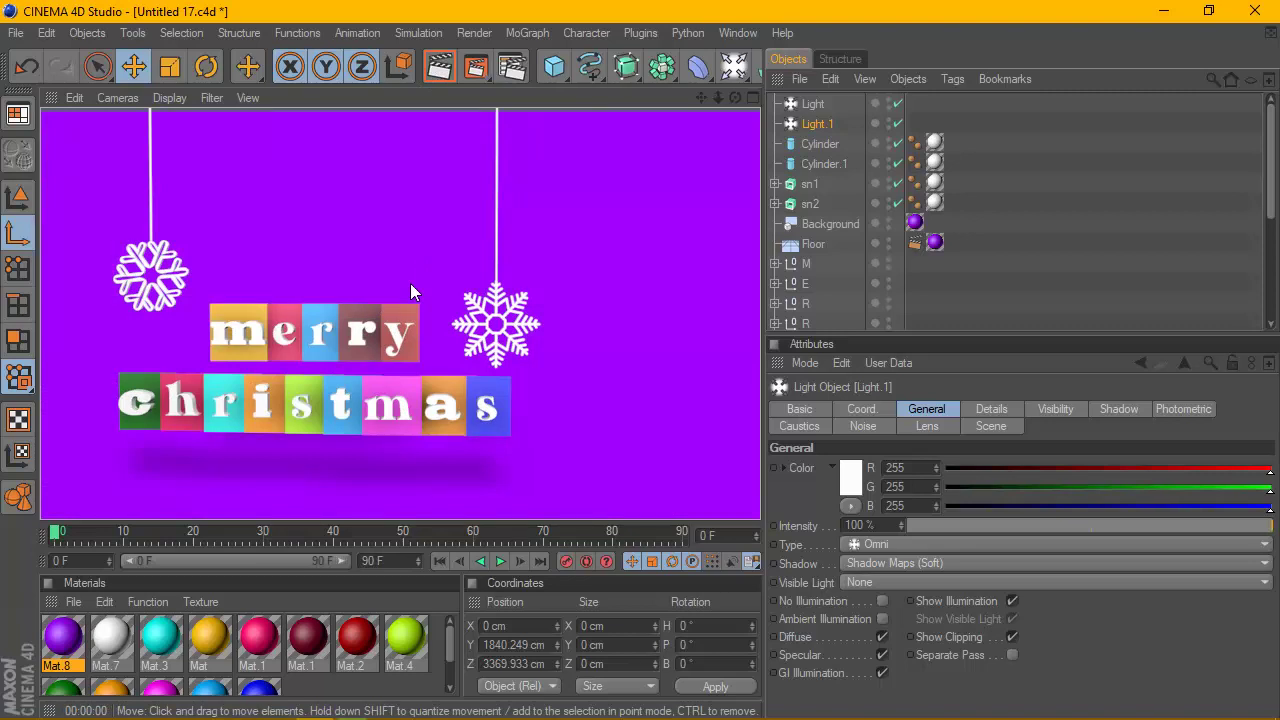
middle_click(314, 378)
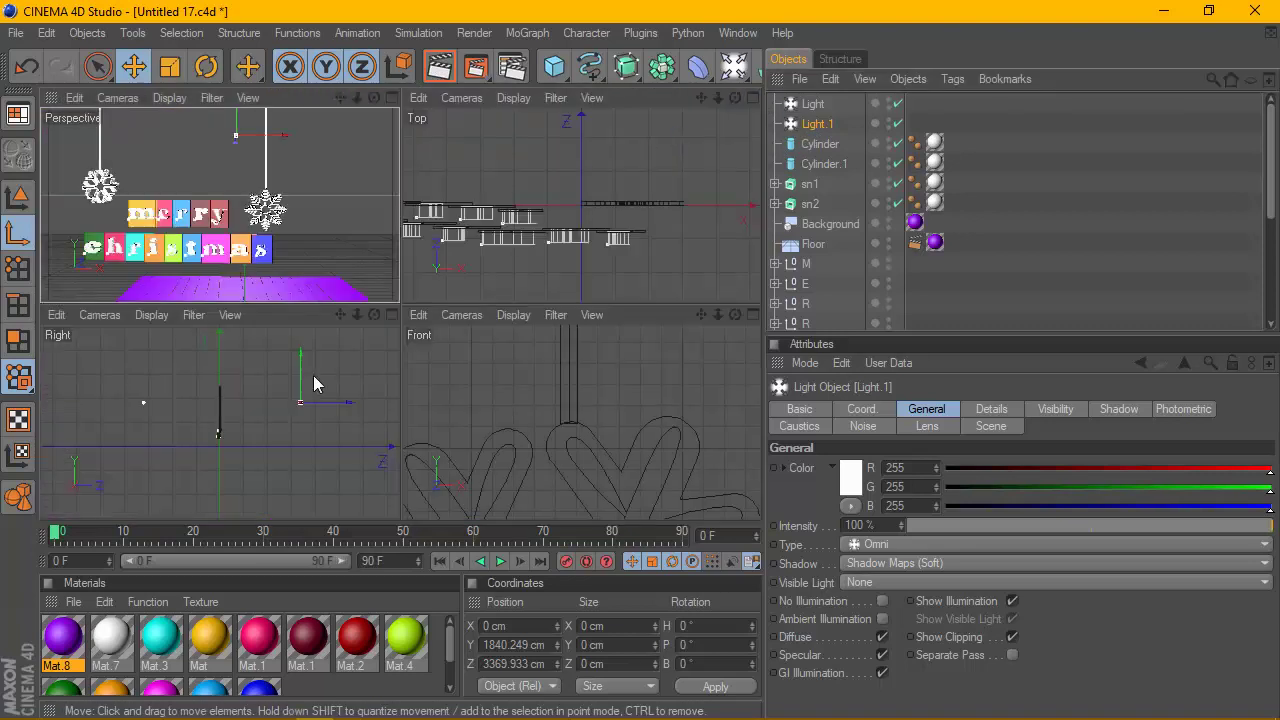
left_click(812, 104)
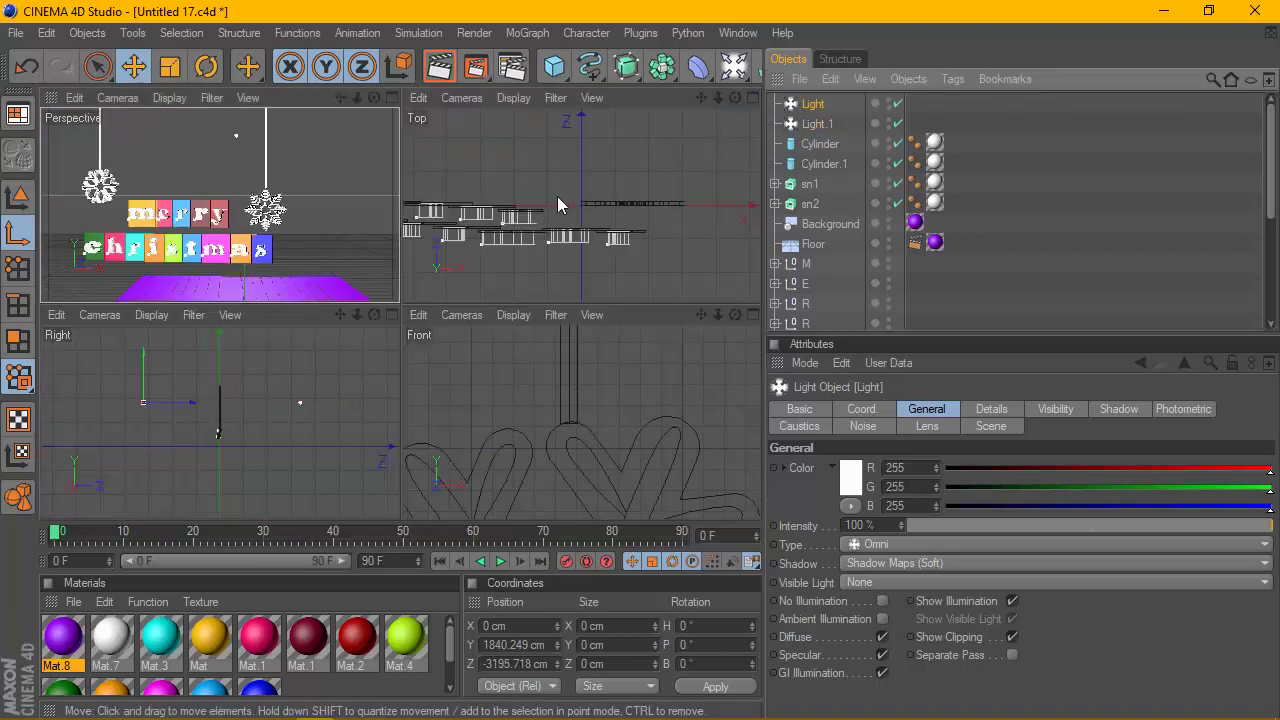
left_click_drag(190, 402, 207, 402)
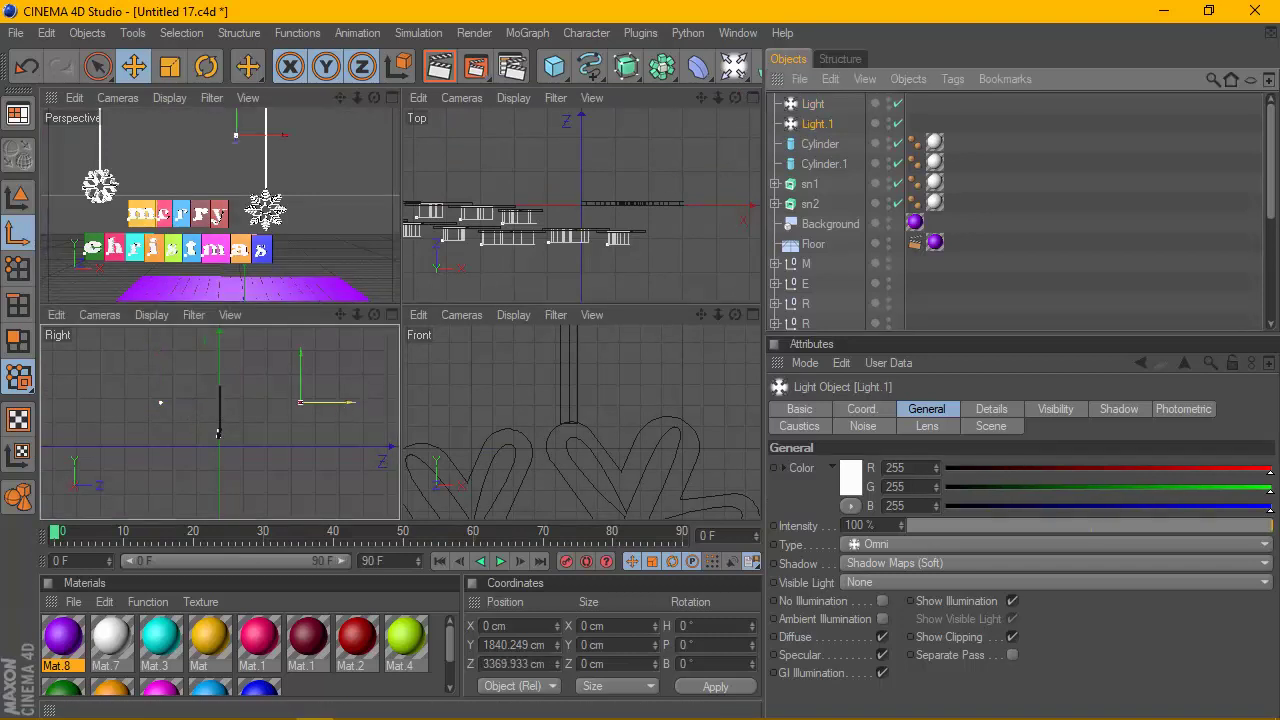
left_click_drag(300, 402, 340, 408)
left_click(392, 97)
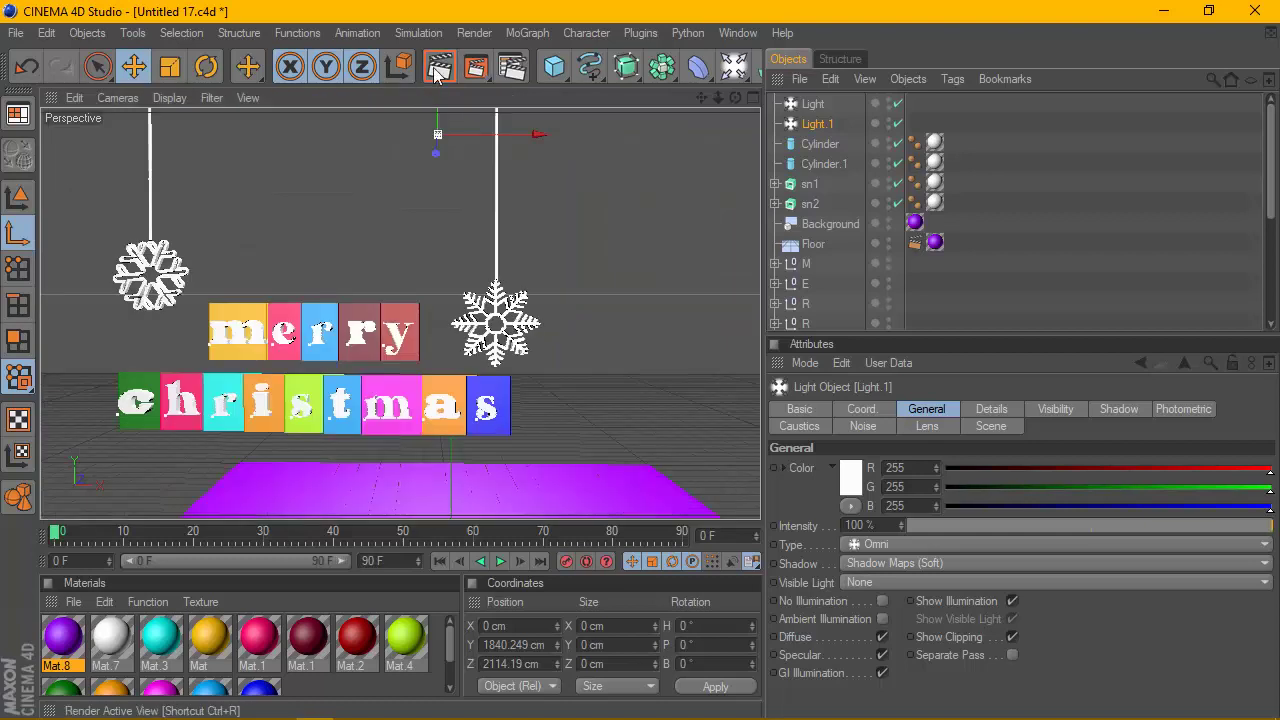
left_click(437, 70)
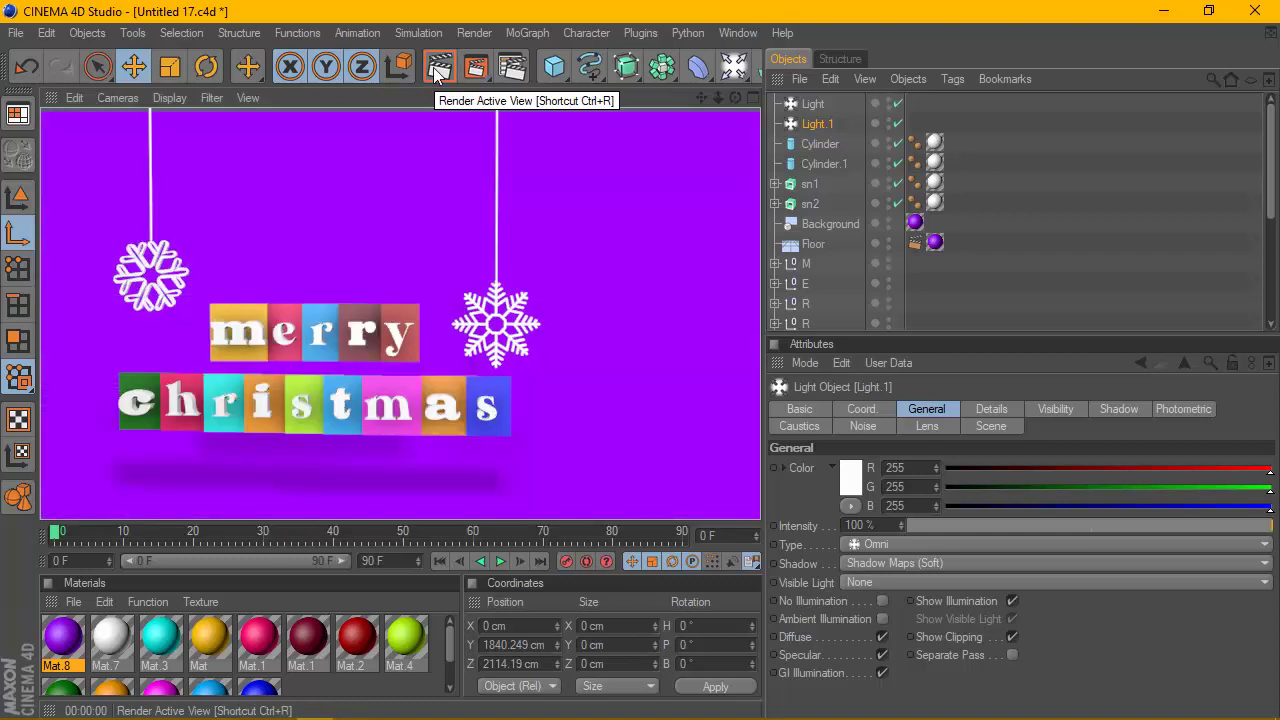
left_click(741, 98)
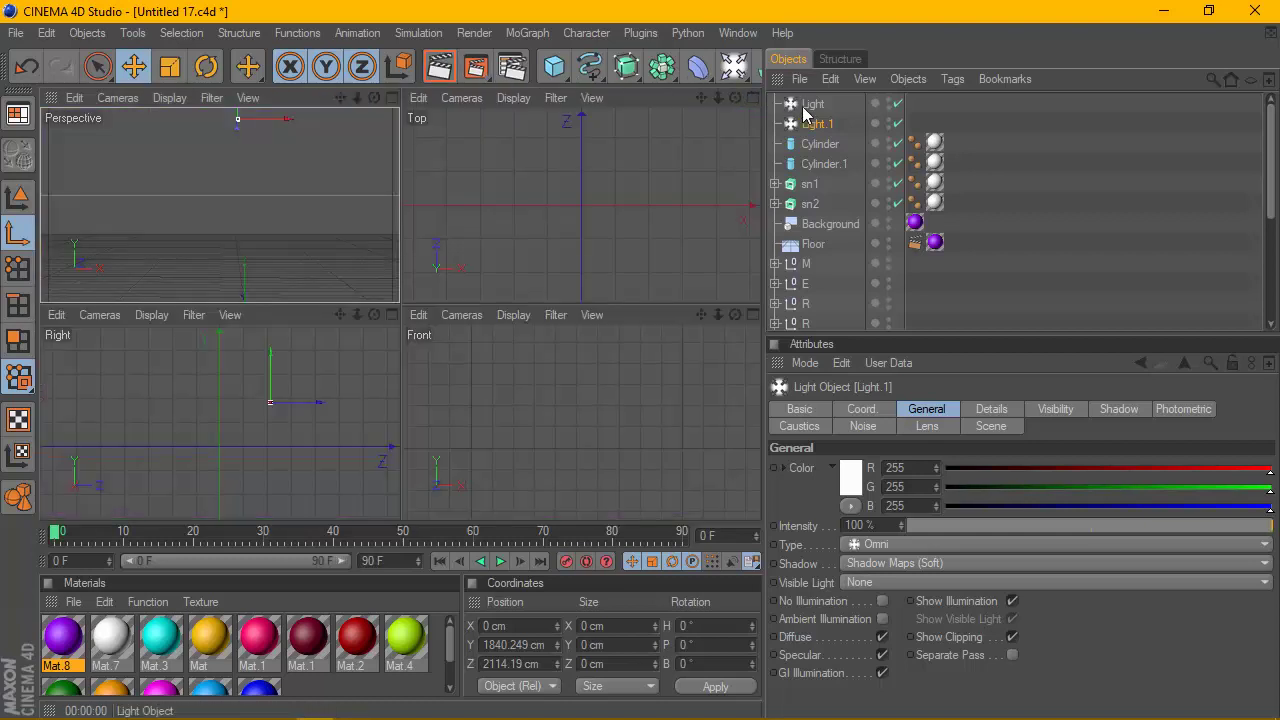
Move Light to about Z -1379 cm and Light.1 to Z 1582 cm, then render to check.
scroll(180, 397, "up", 4)
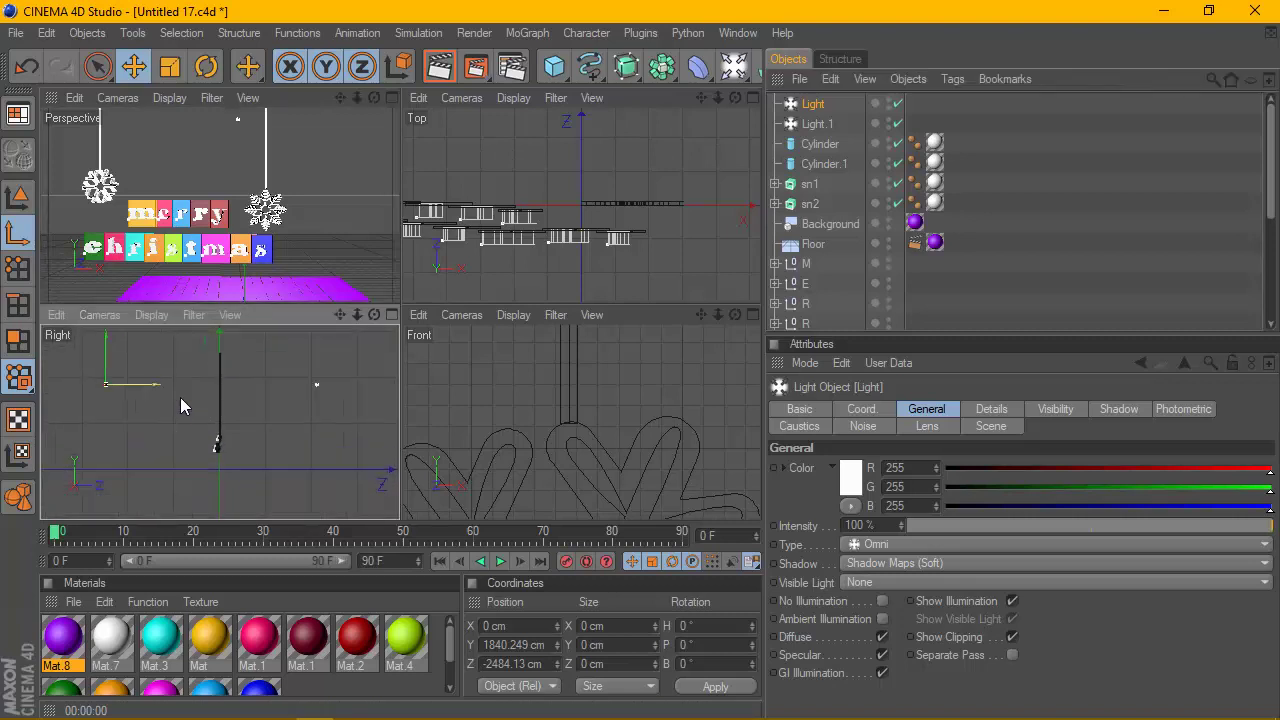
left_click_drag(149, 381, 203, 381)
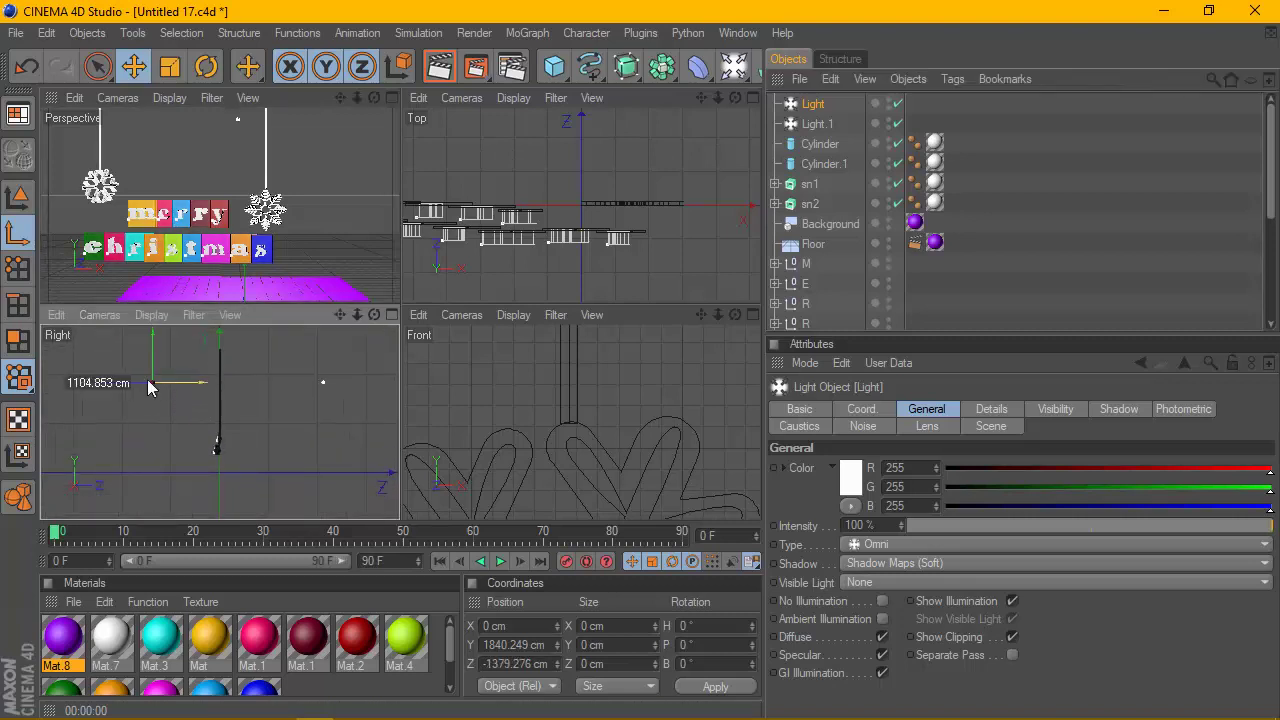
left_click(817, 123)
left_click_drag(360, 381, 334, 381)
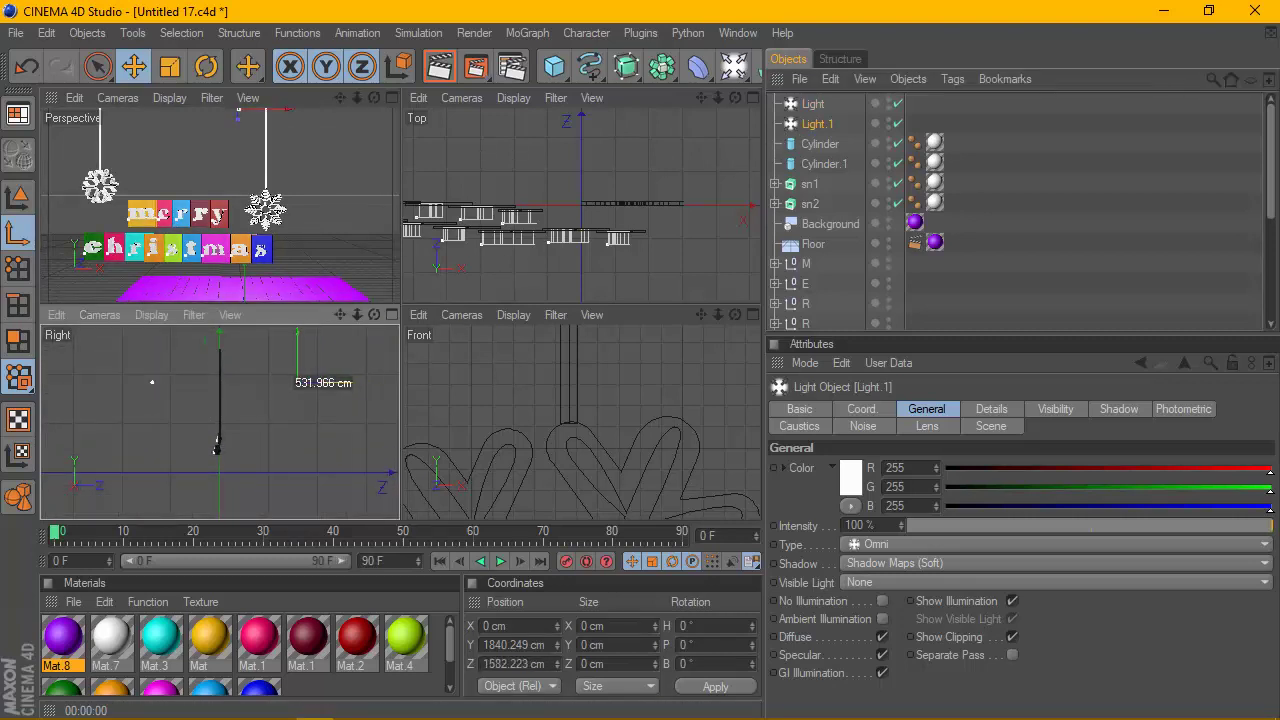
middle_click(388, 108)
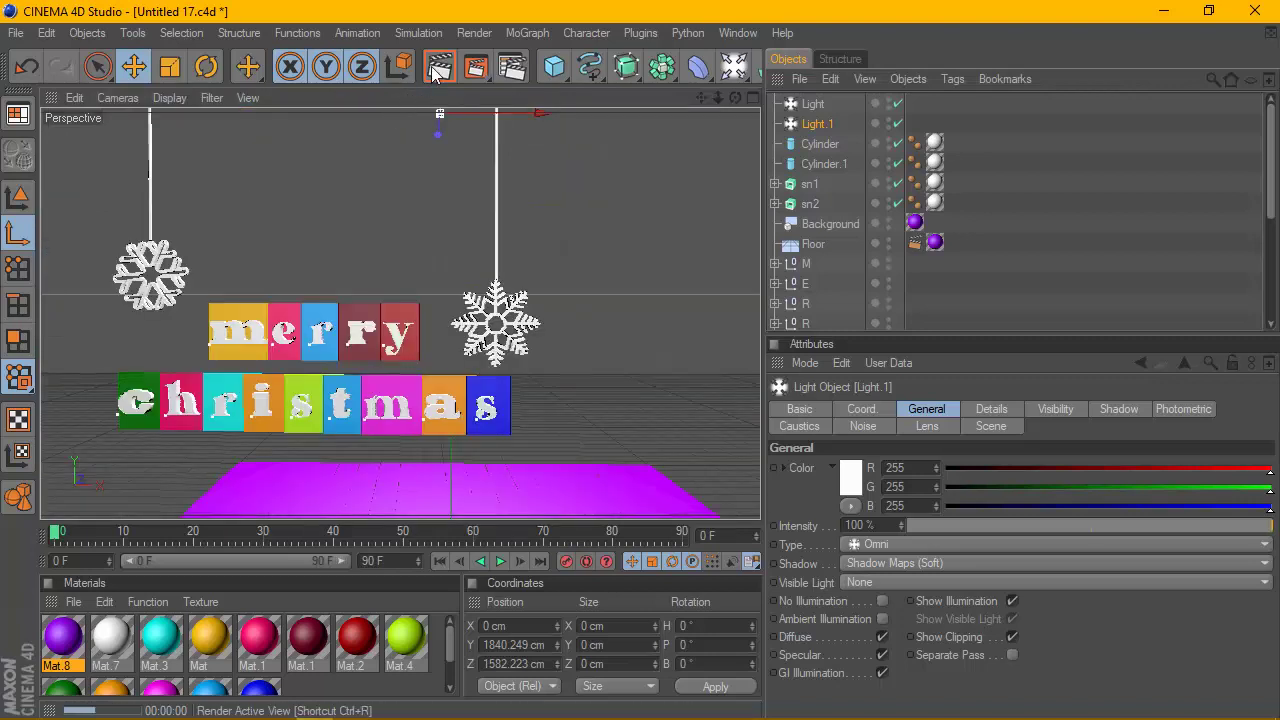
left_click(438, 69)
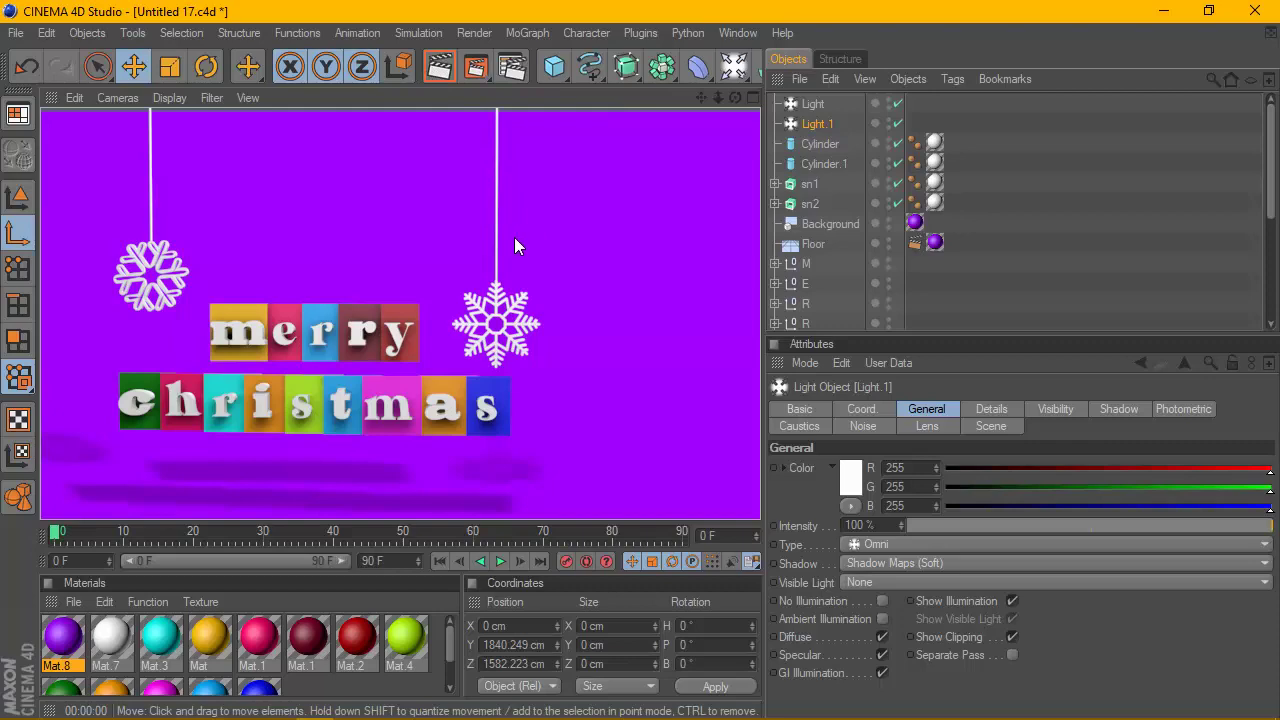
left_click(64, 636)
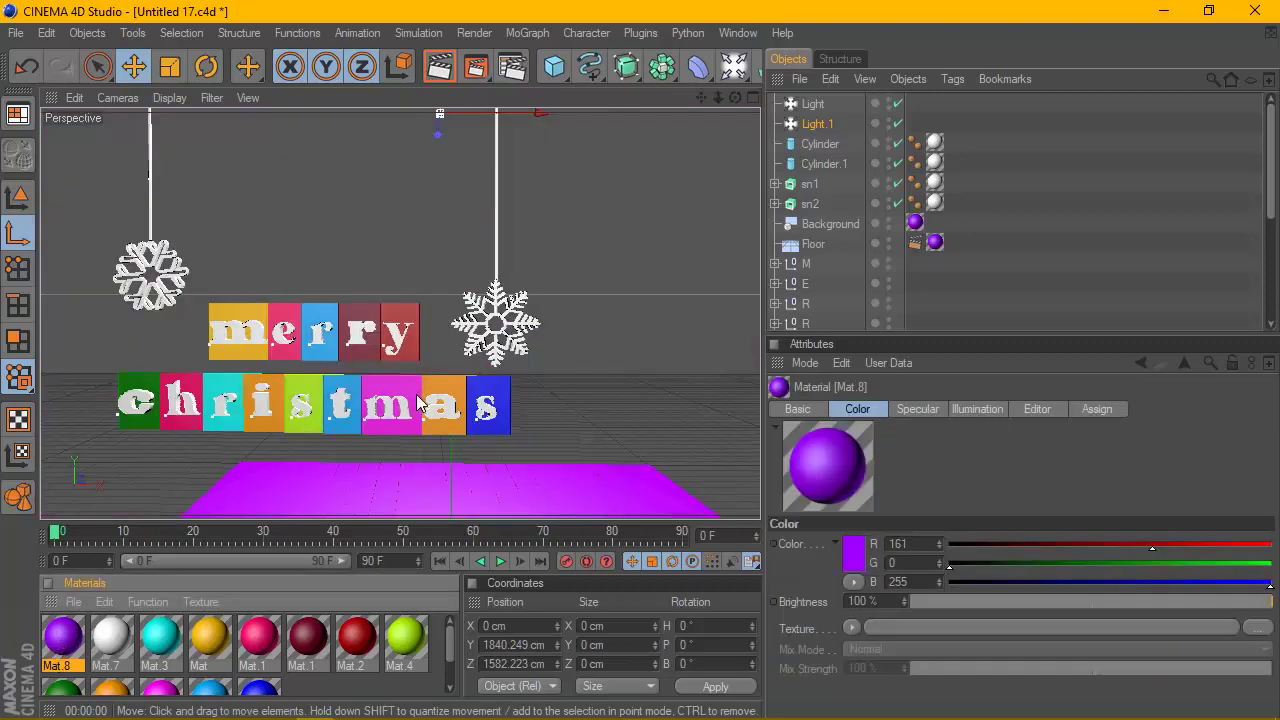
Darken Mat.8's purple colour to R99 G0 B186 in the Material Editor.
double_click(64, 636)
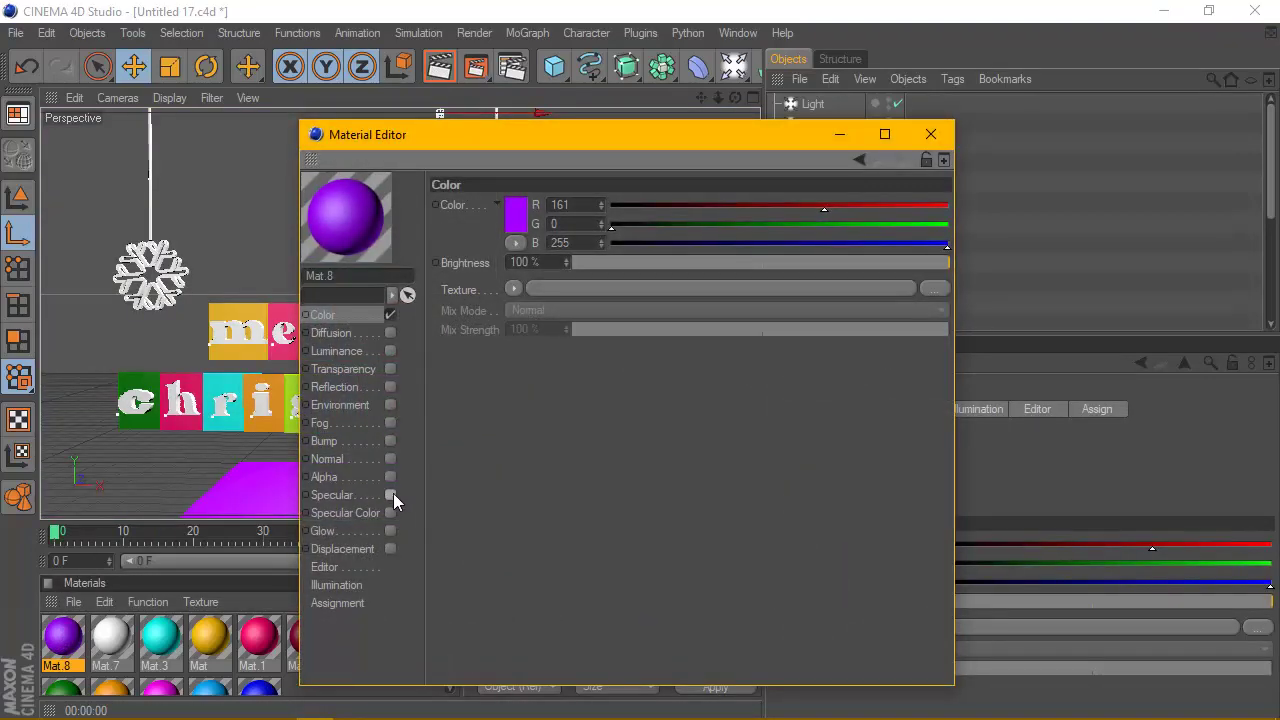
left_click(515, 215)
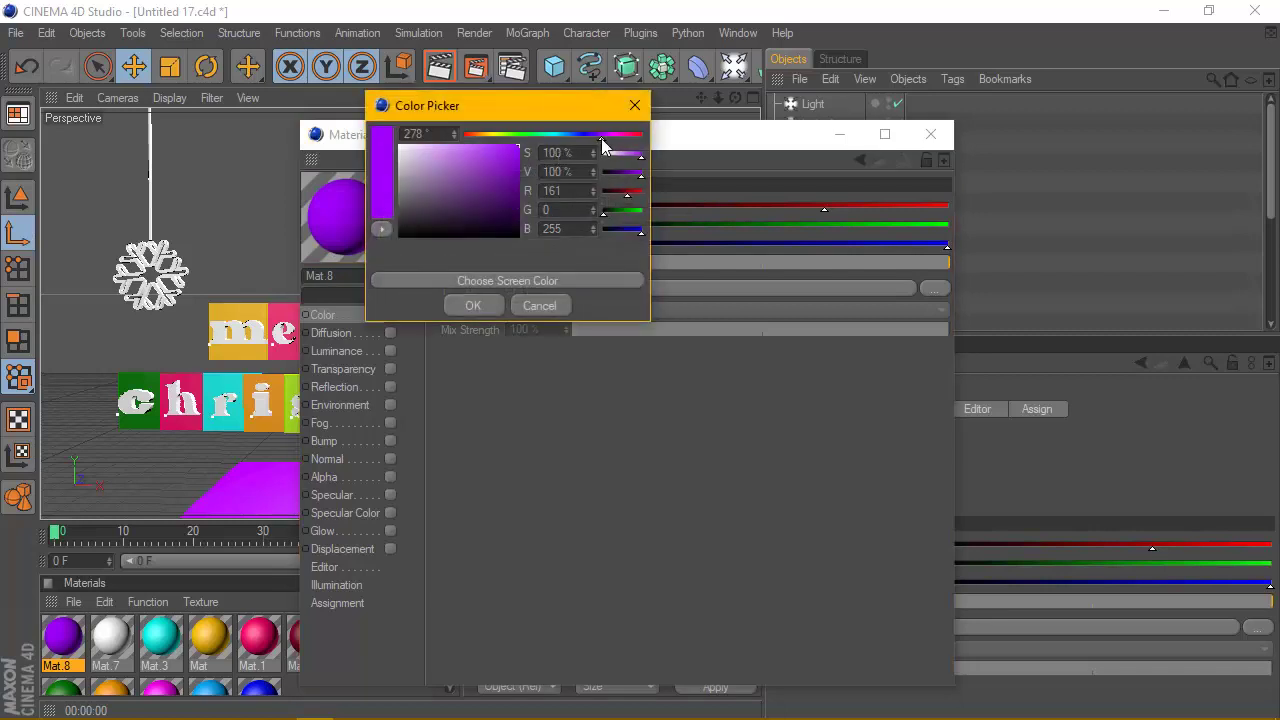
left_click_drag(601, 138, 595, 138)
left_click(517, 163)
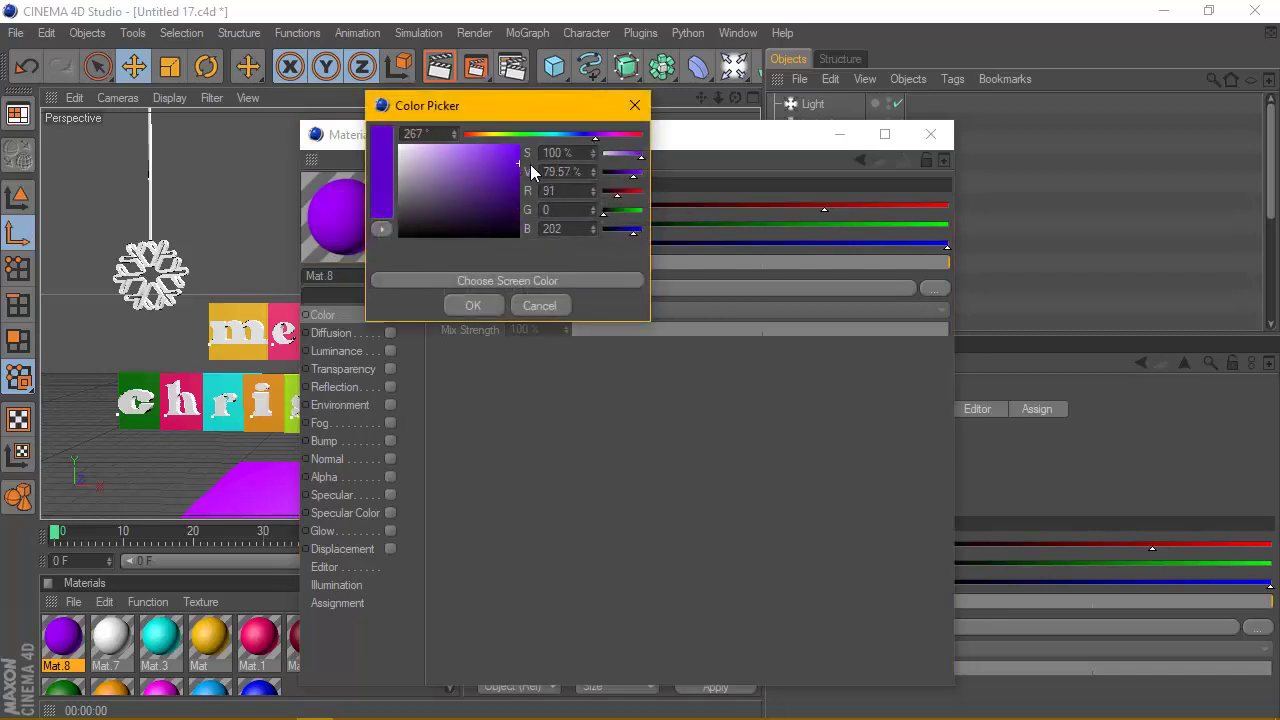
left_click(486, 309)
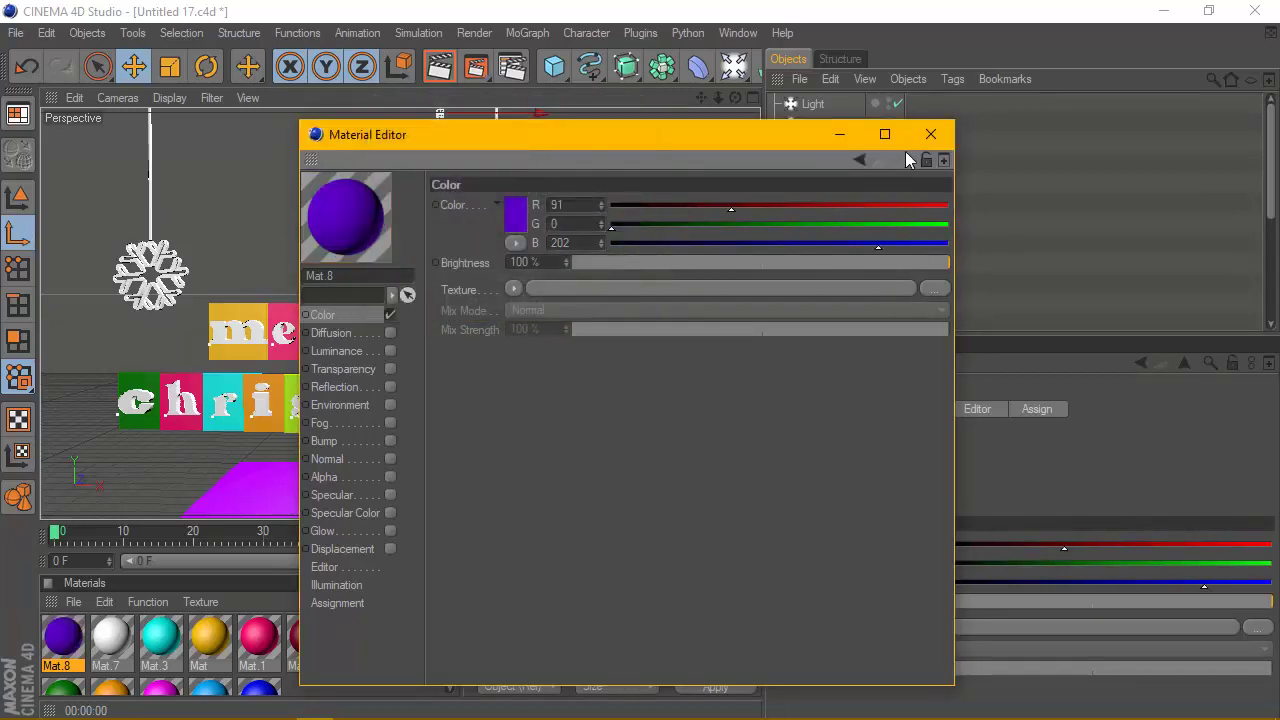
left_click(520, 212)
mouse_move(520, 174)
left_mouse_down()
mouse_move(544, 149)
mouse_move(538, 165)
left_mouse_up()
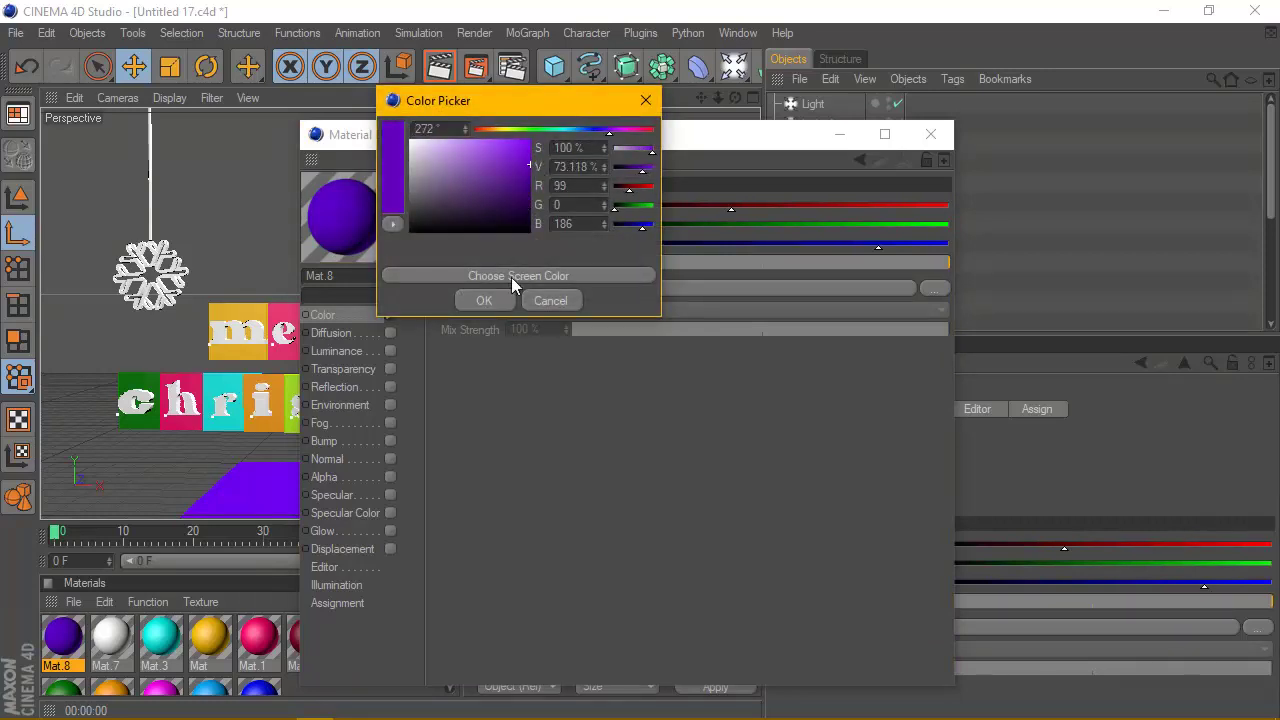
left_click(484, 300)
left_click(930, 138)
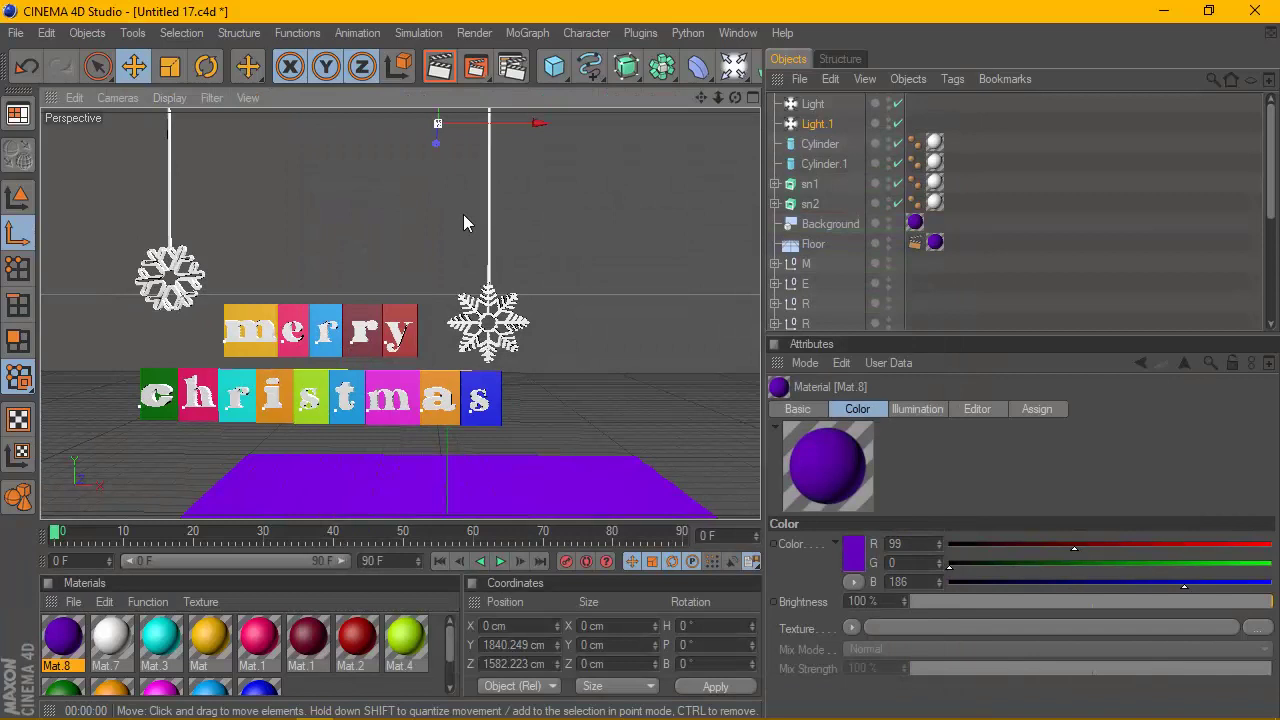
Render the scene with the new purple and add an empty Null object.
left_click(444, 76)
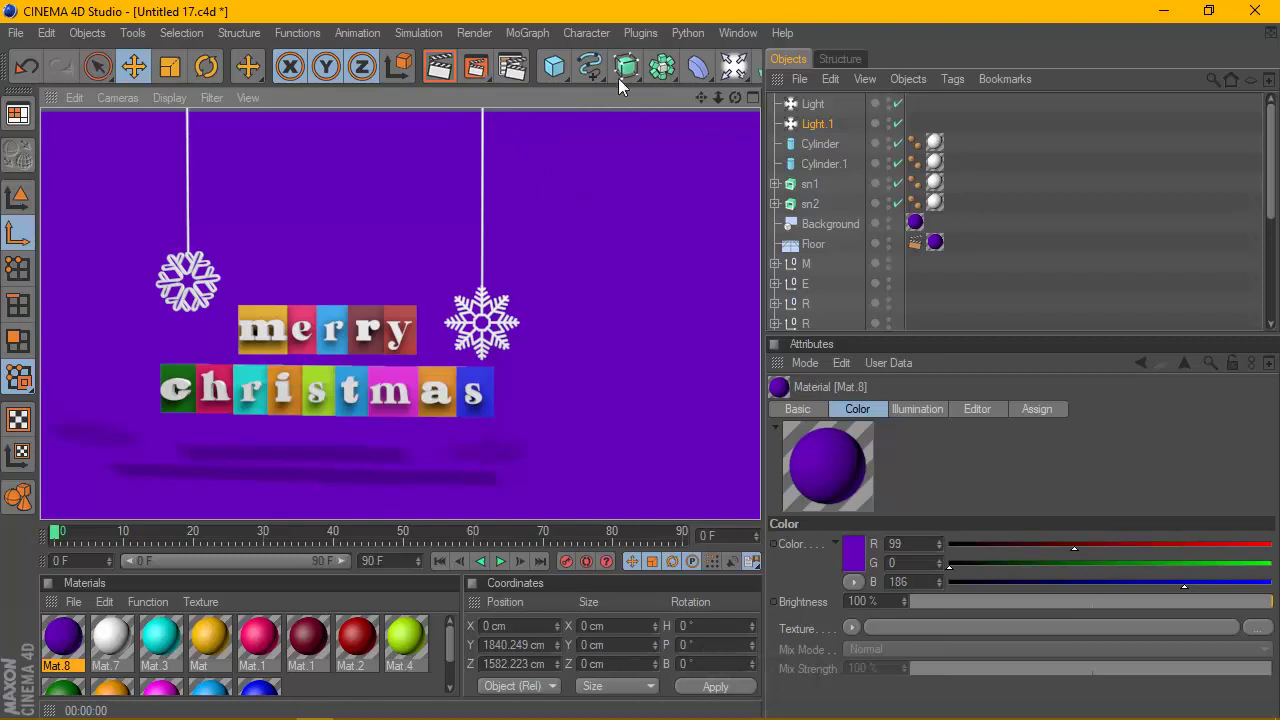
left_click(590, 66)
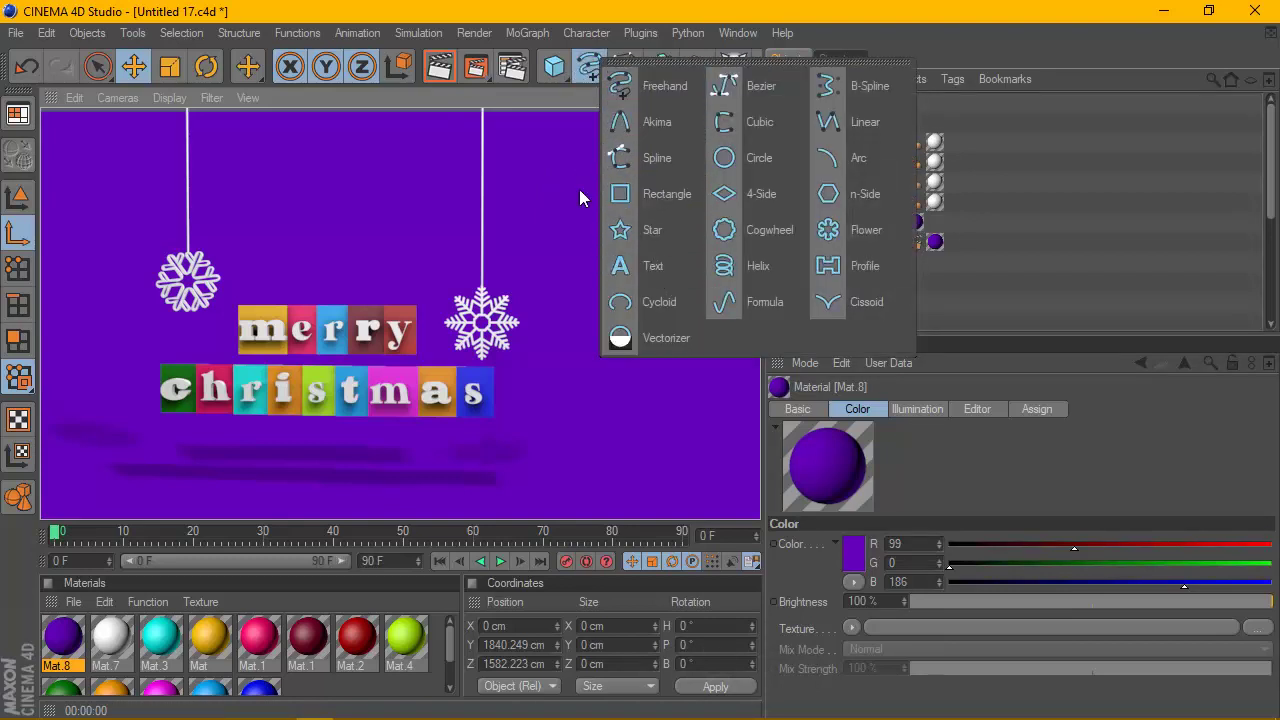
left_click(554, 66)
left_click(598, 225)
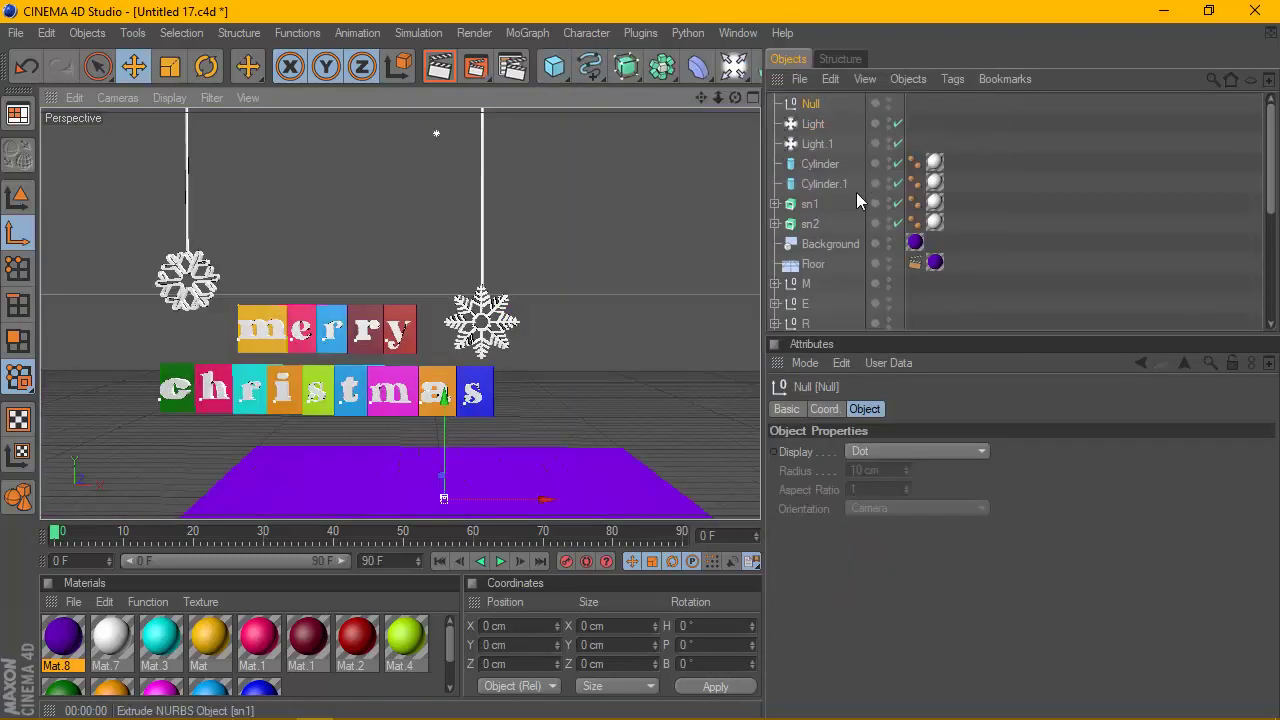
left_click(808, 205)
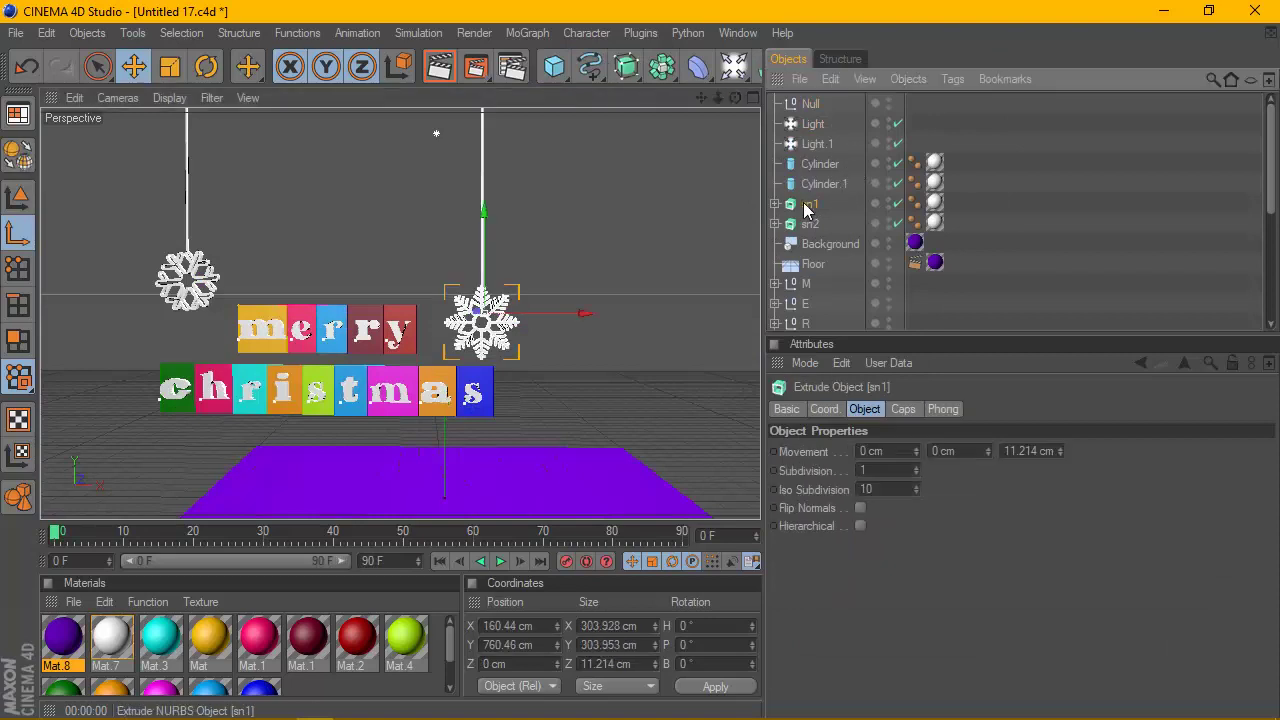
left_click(817, 165)
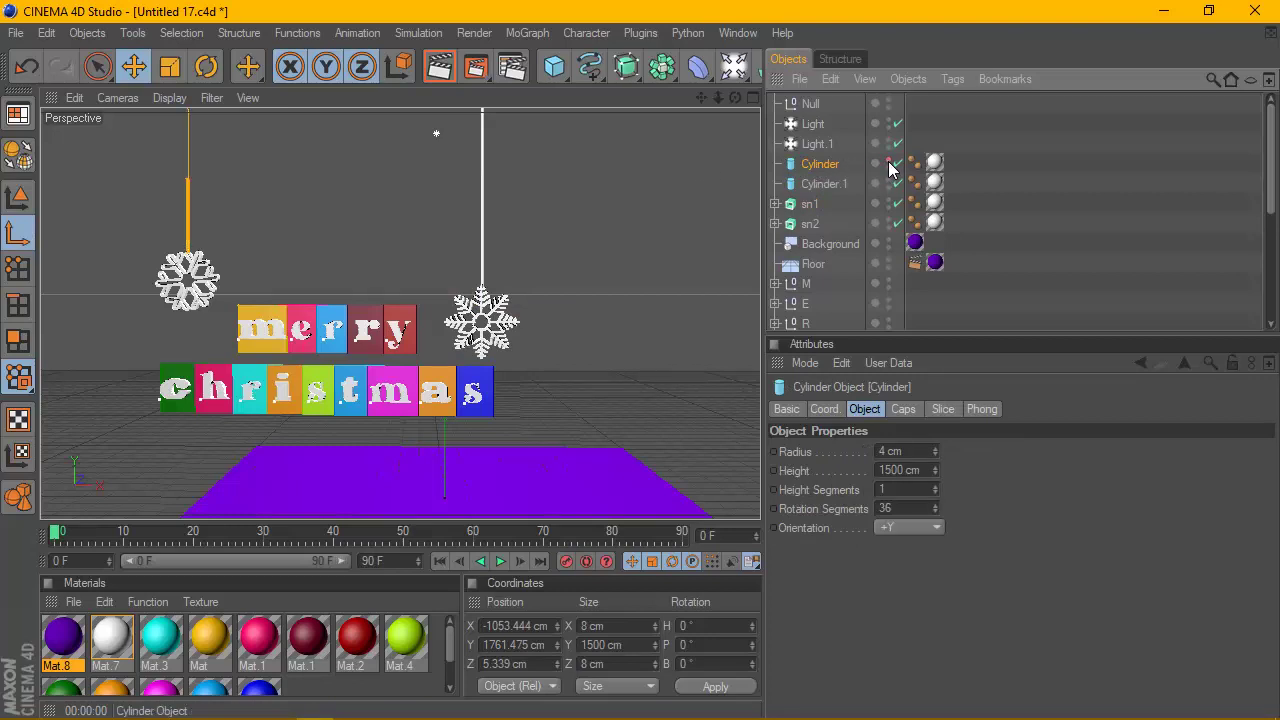
Enlarge the object list and toggle the cylinders' visibility while checking a render preview.
left_click(440, 70)
scroll(827, 215, "down", 3)
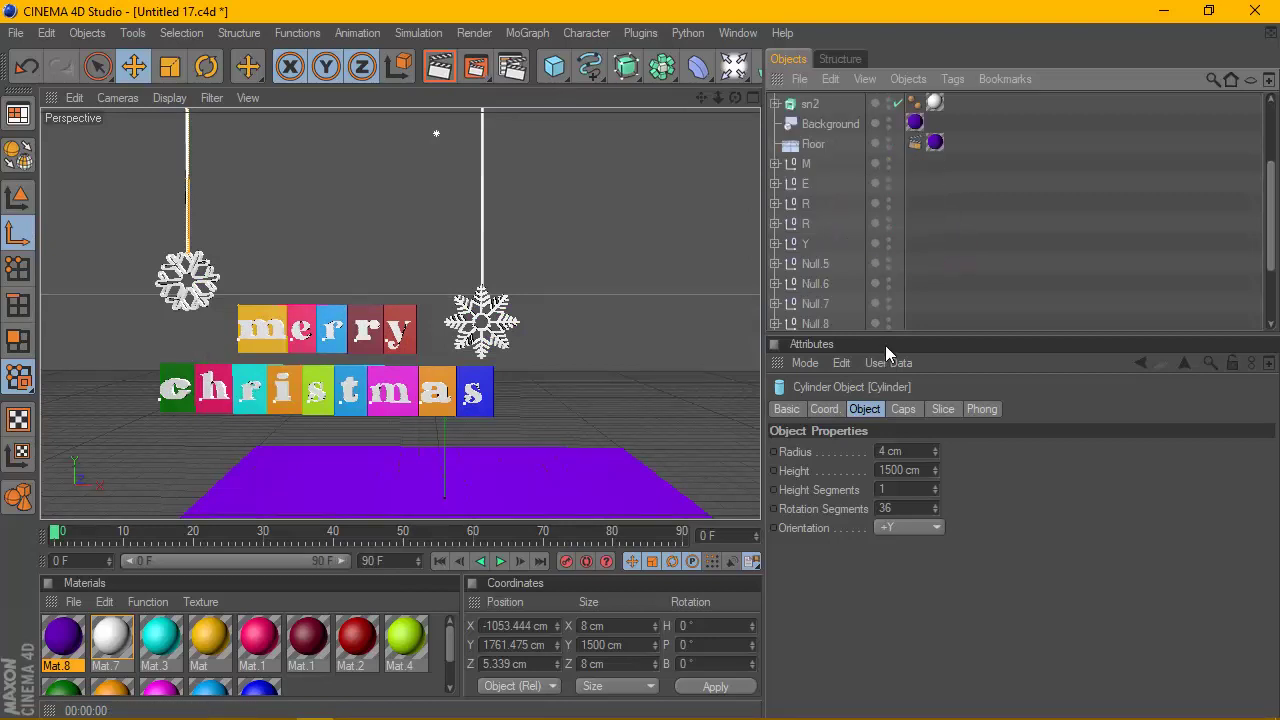
left_click_drag(895, 343, 895, 603)
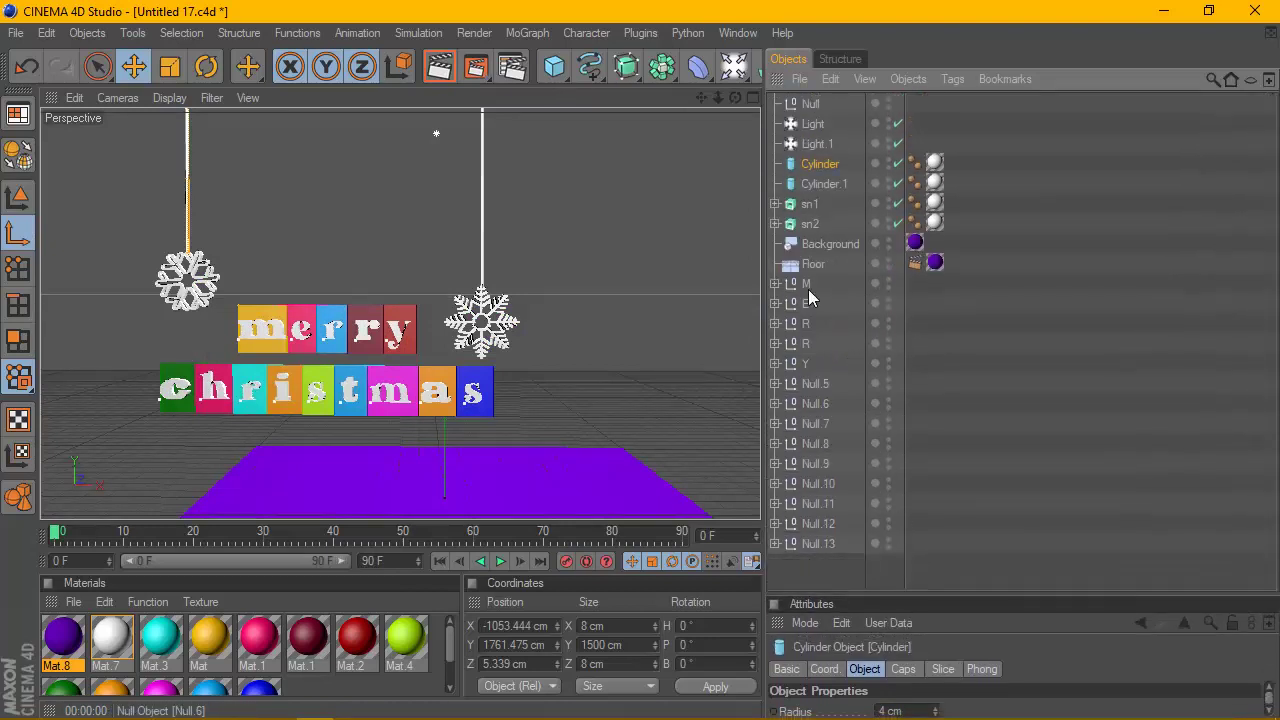
double_click(888, 161)
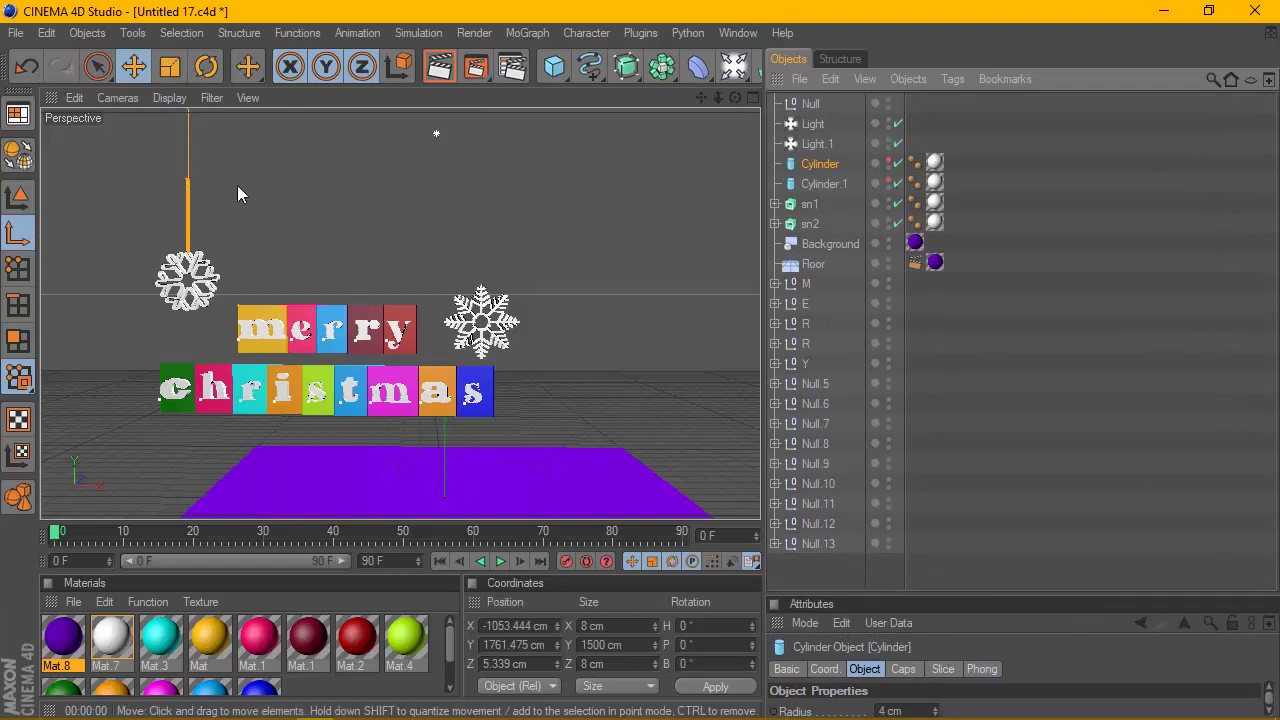
left_click(195, 206)
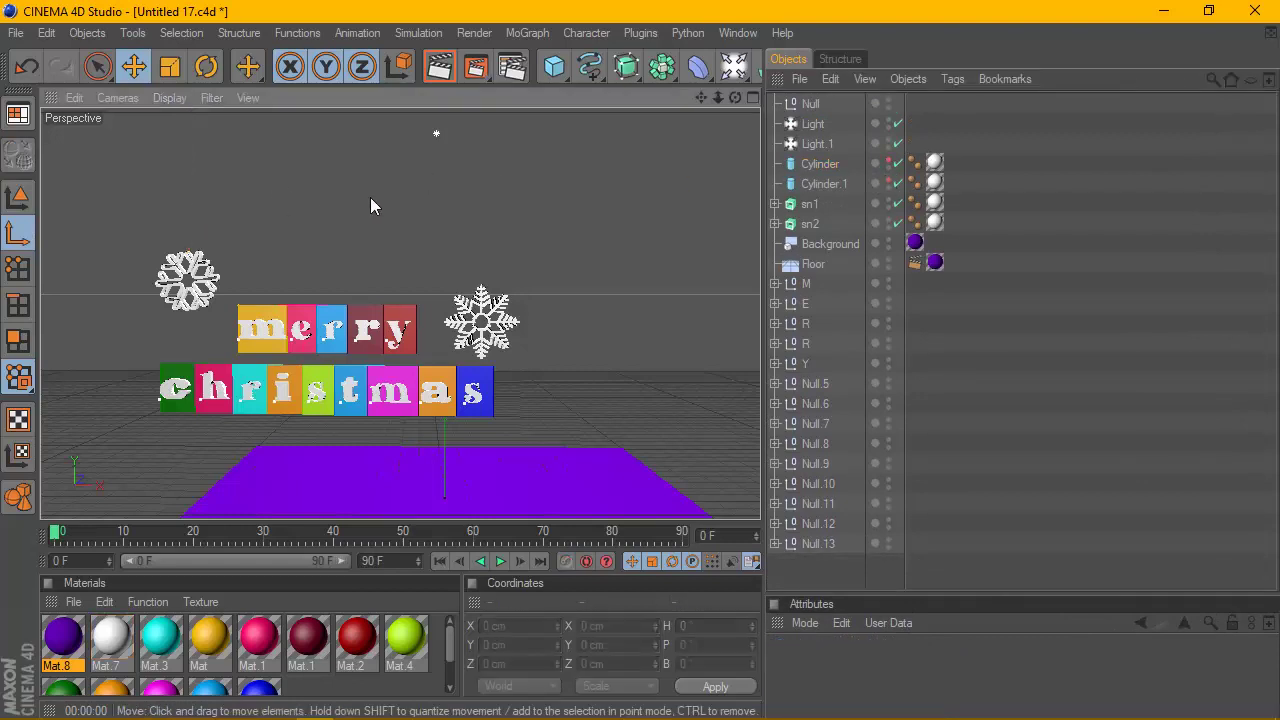
left_click(446, 86)
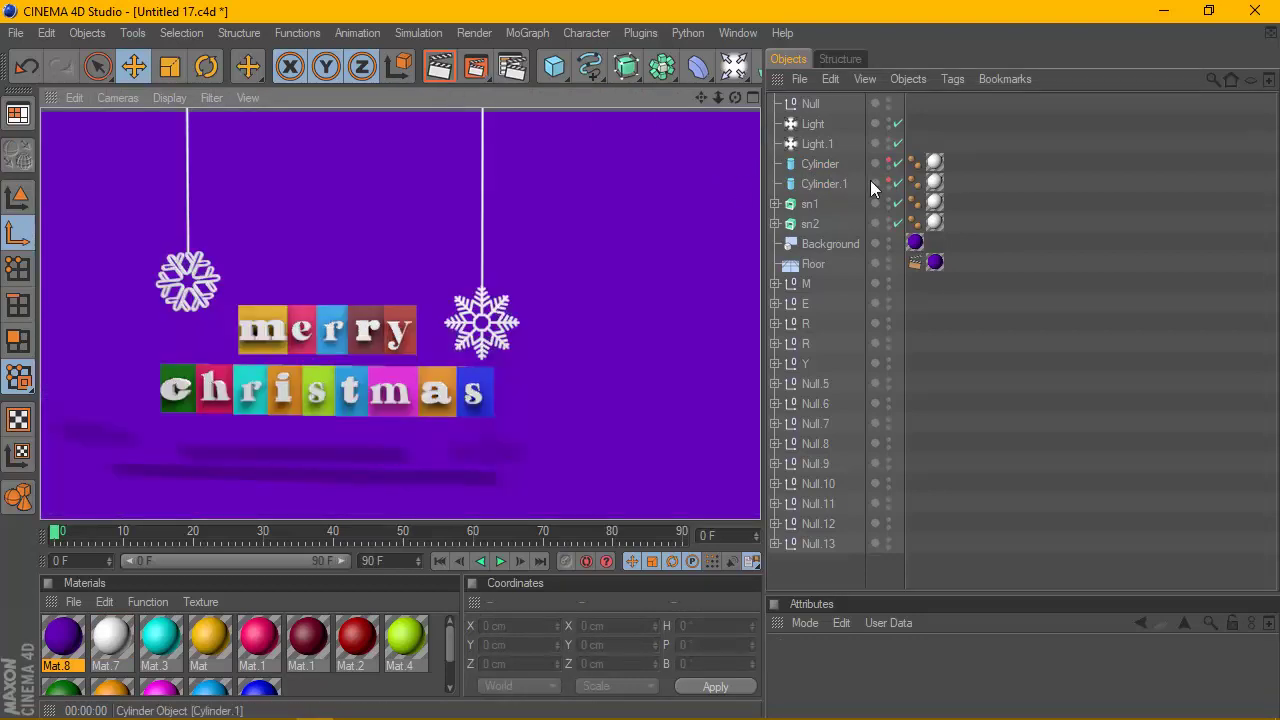
left_click(888, 167)
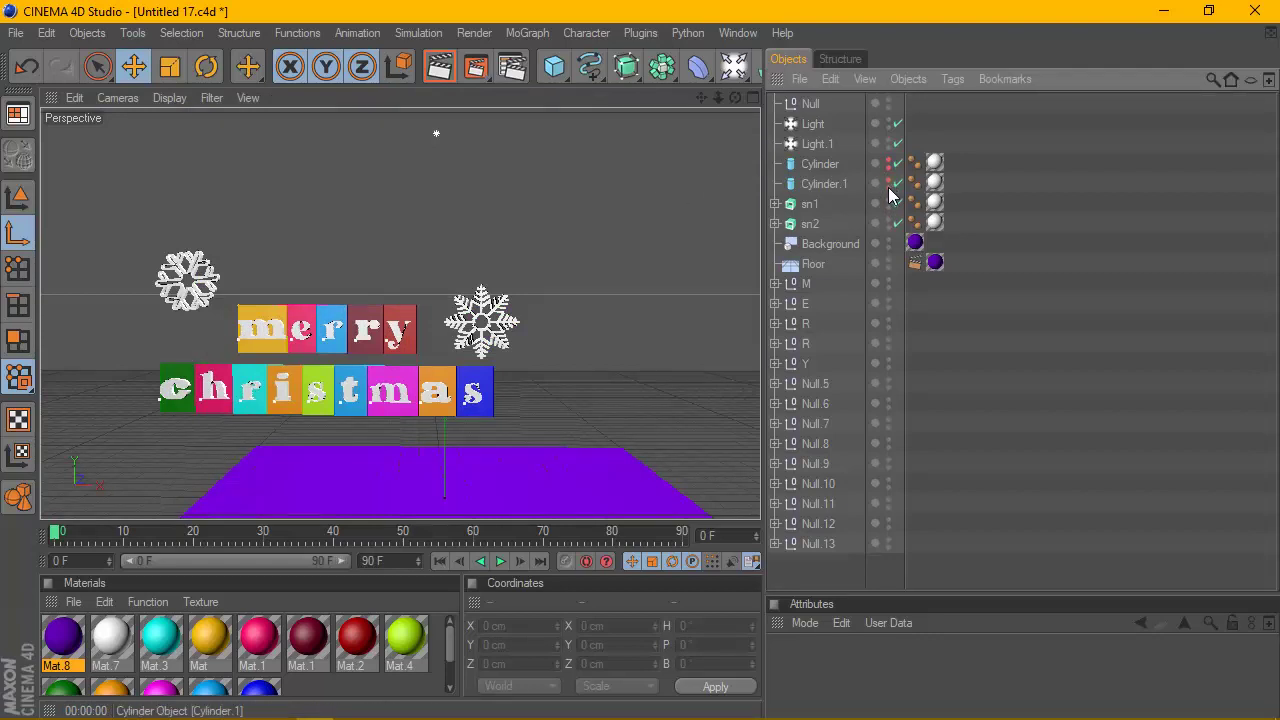
left_click(889, 180)
left_click(887, 160)
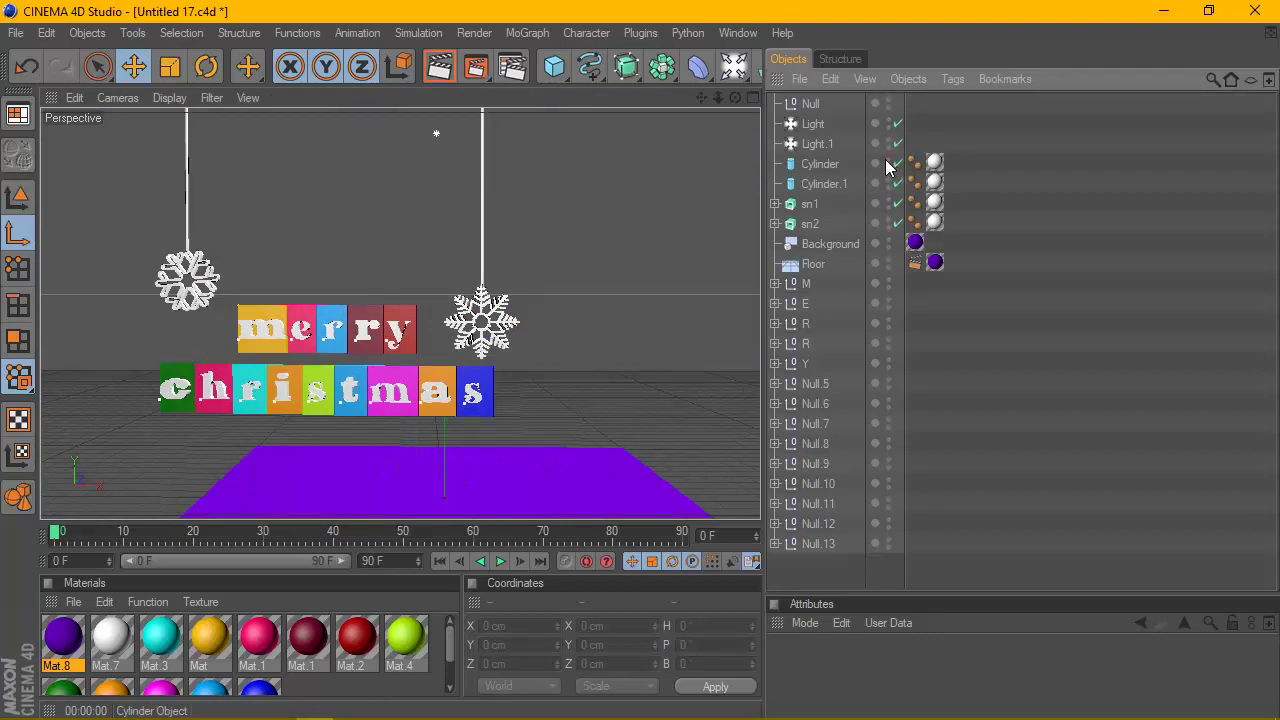
Move sn2 beside the Cylinder and drag both into the Null.
left_click(820, 164)
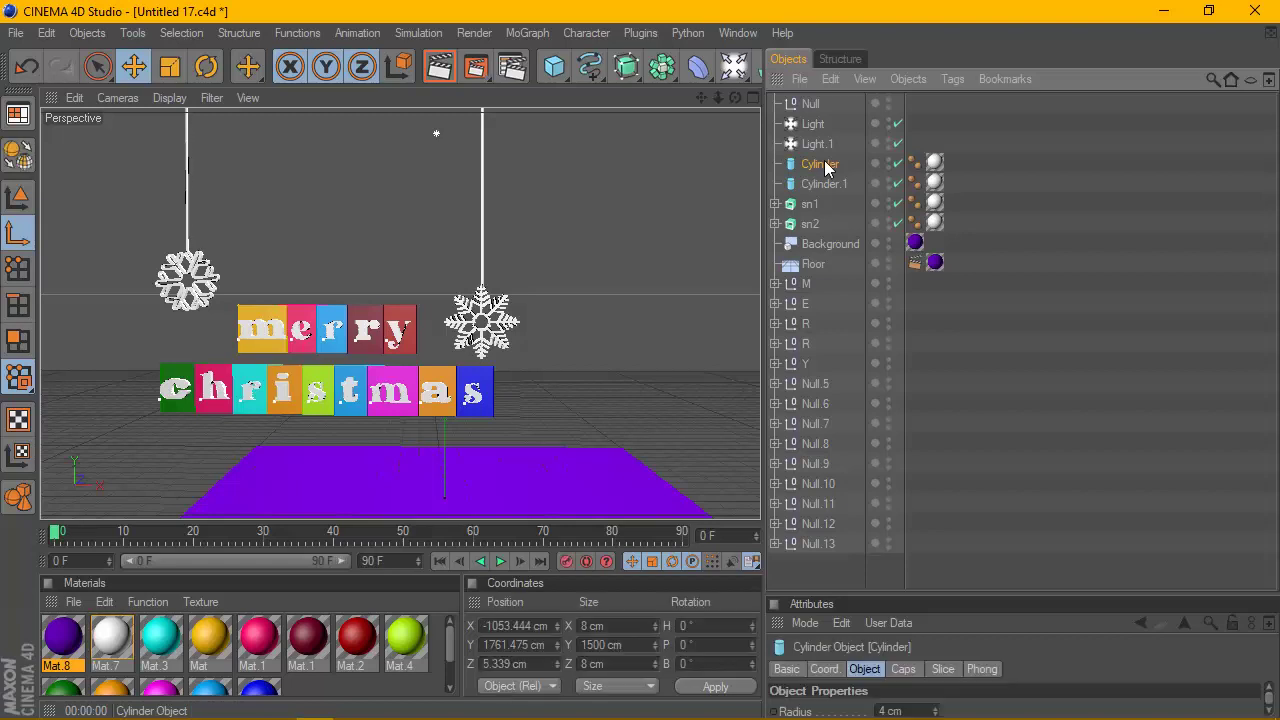
left_click(809, 205)
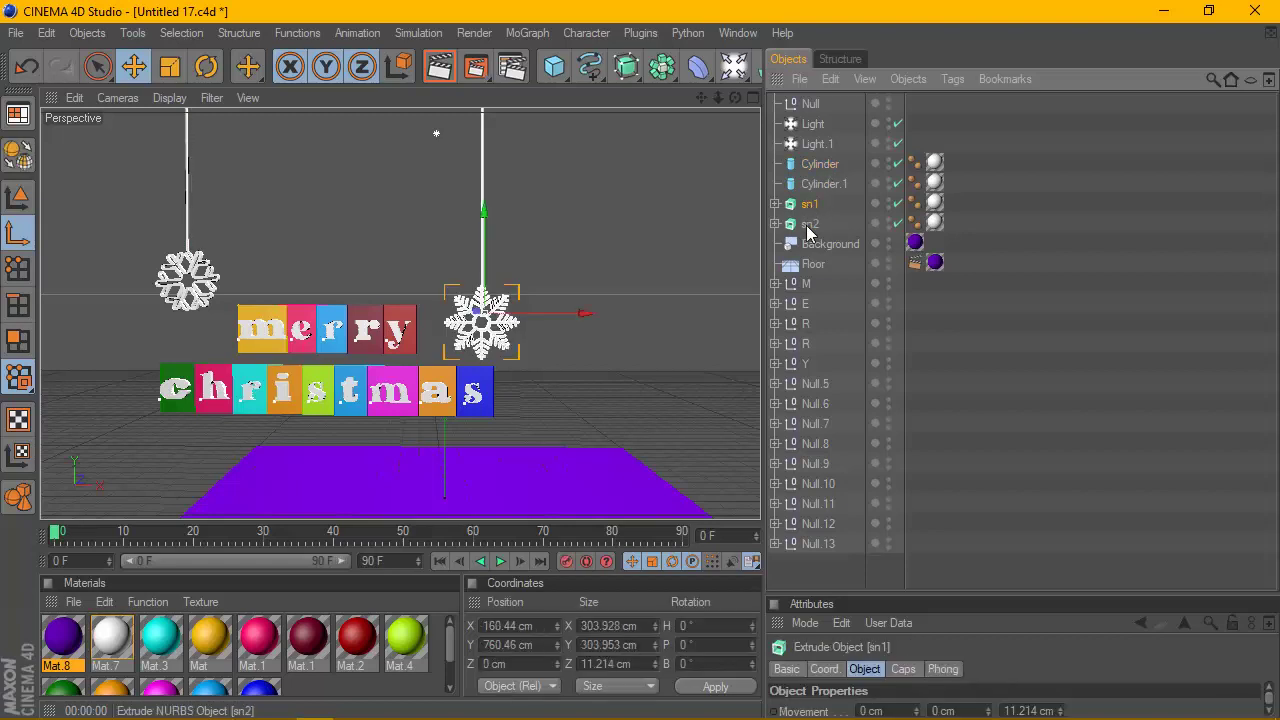
left_click_drag(826, 195, 818, 184)
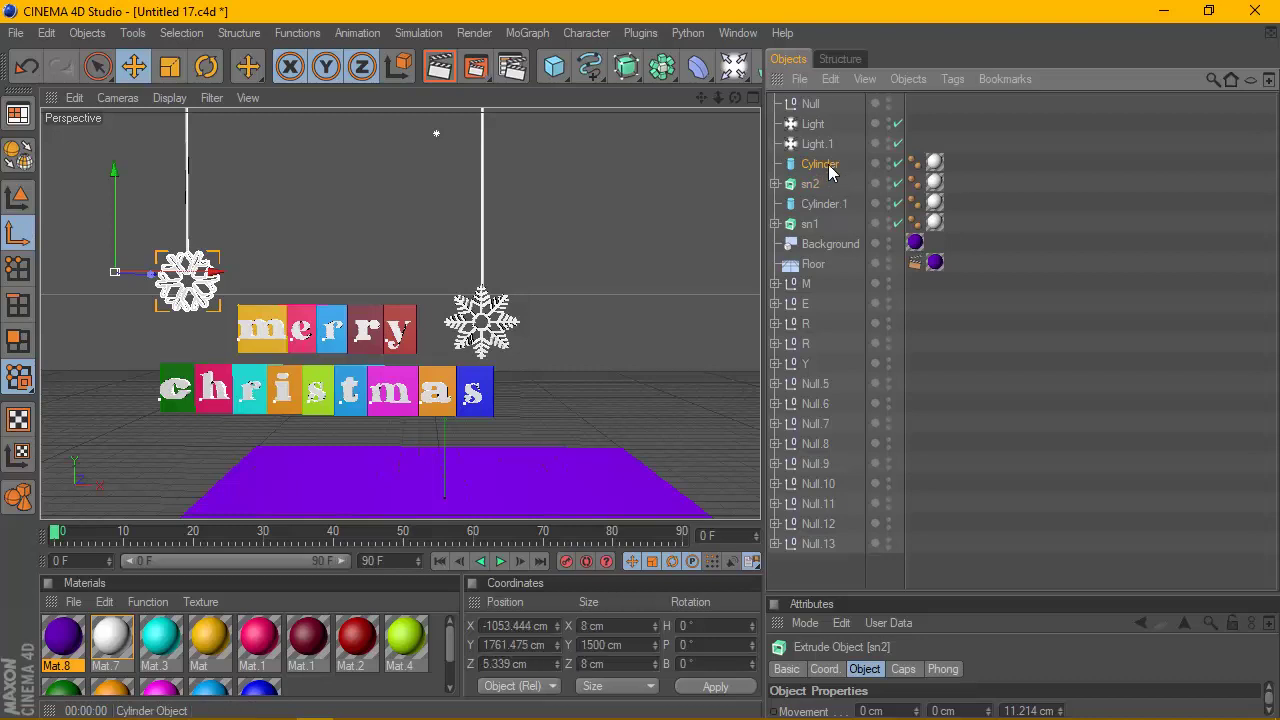
left_click(586, 105)
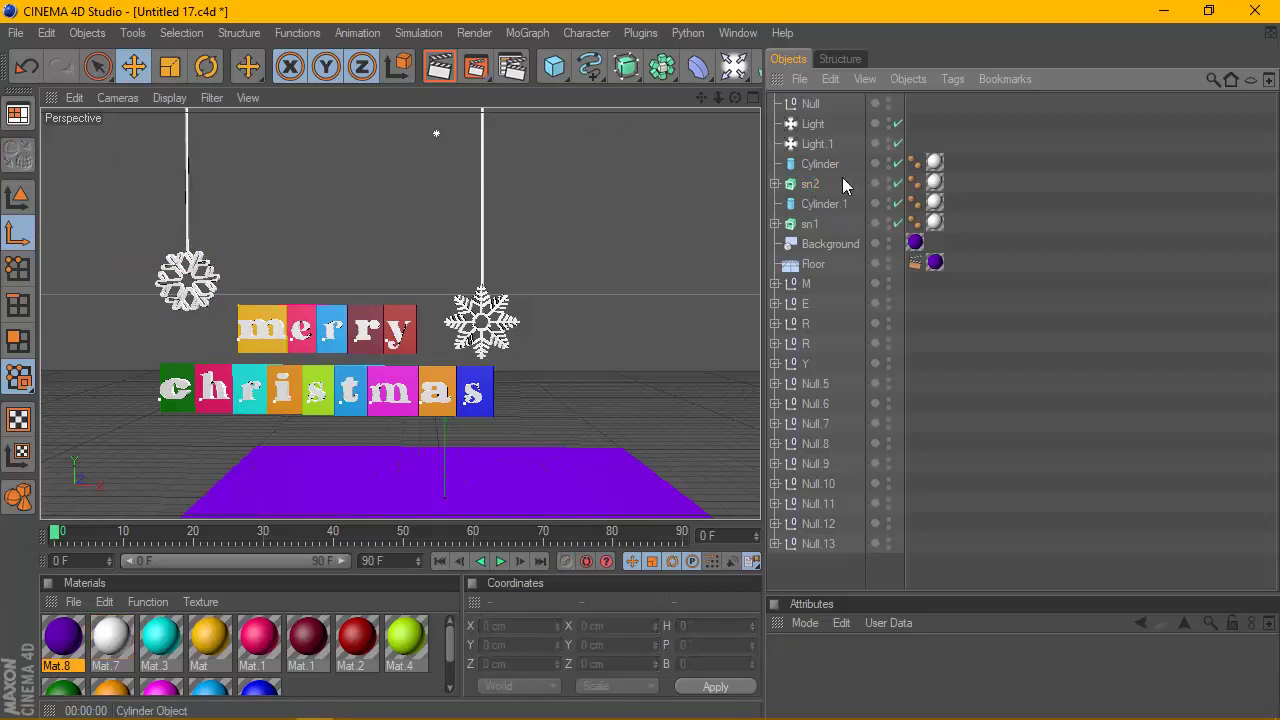
left_click_drag(812, 188, 777, 108)
Group Cylinder.1 and sn1 under an accidentally added Tube, then delete the Tube.
left_click(775, 104)
left_click(806, 104)
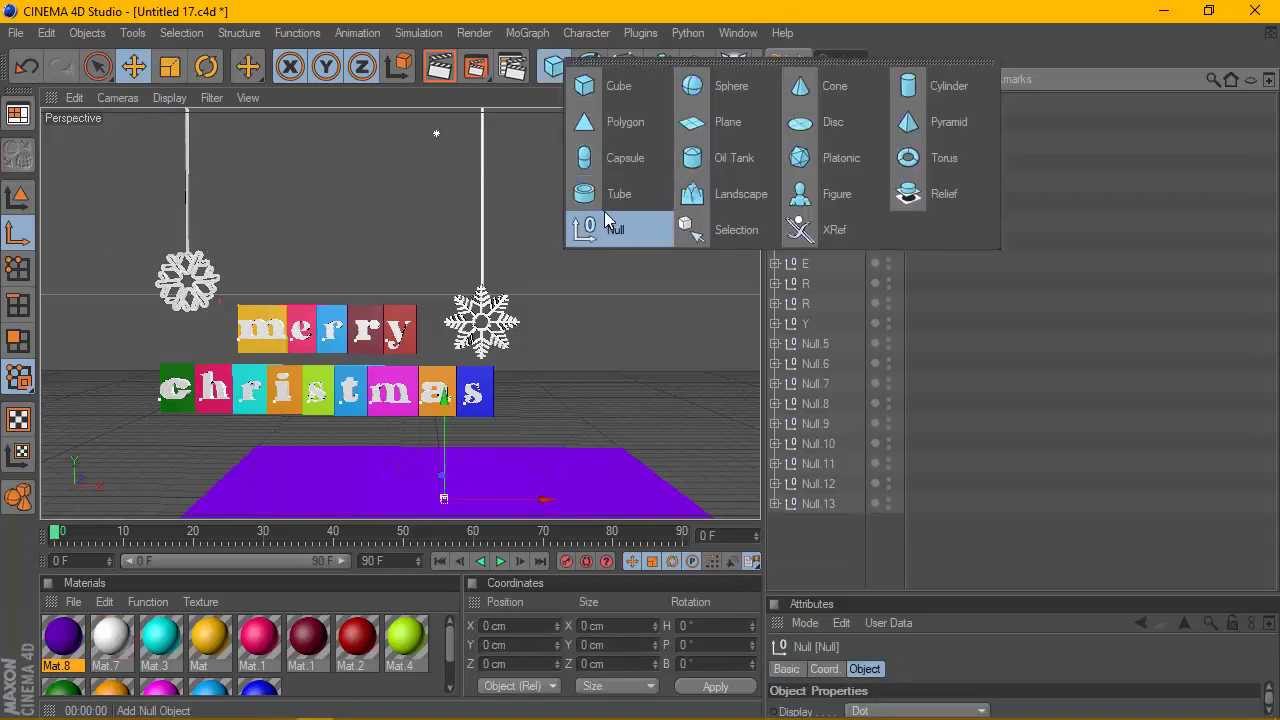
left_click_drag(548, 78, 612, 189)
left_click(826, 190)
left_click(810, 203, "ctrl")
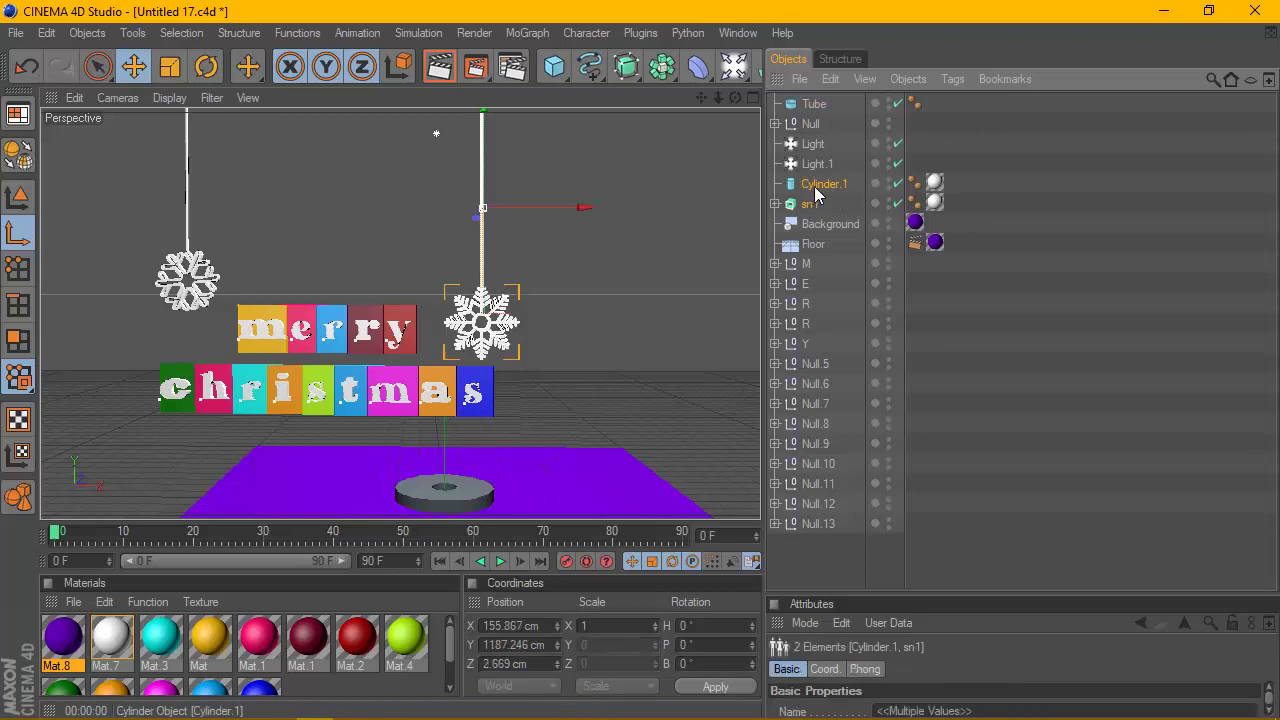
left_click_drag(814, 186, 815, 105)
left_click(775, 104)
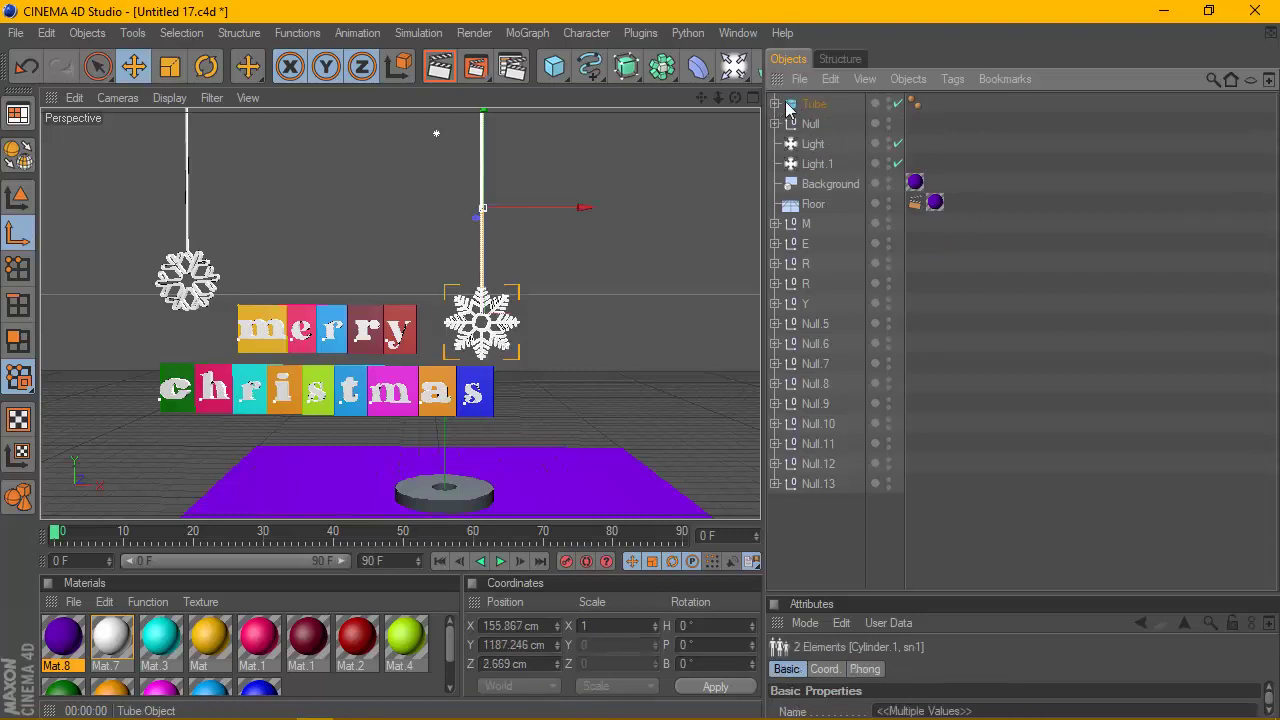
left_click(814, 104)
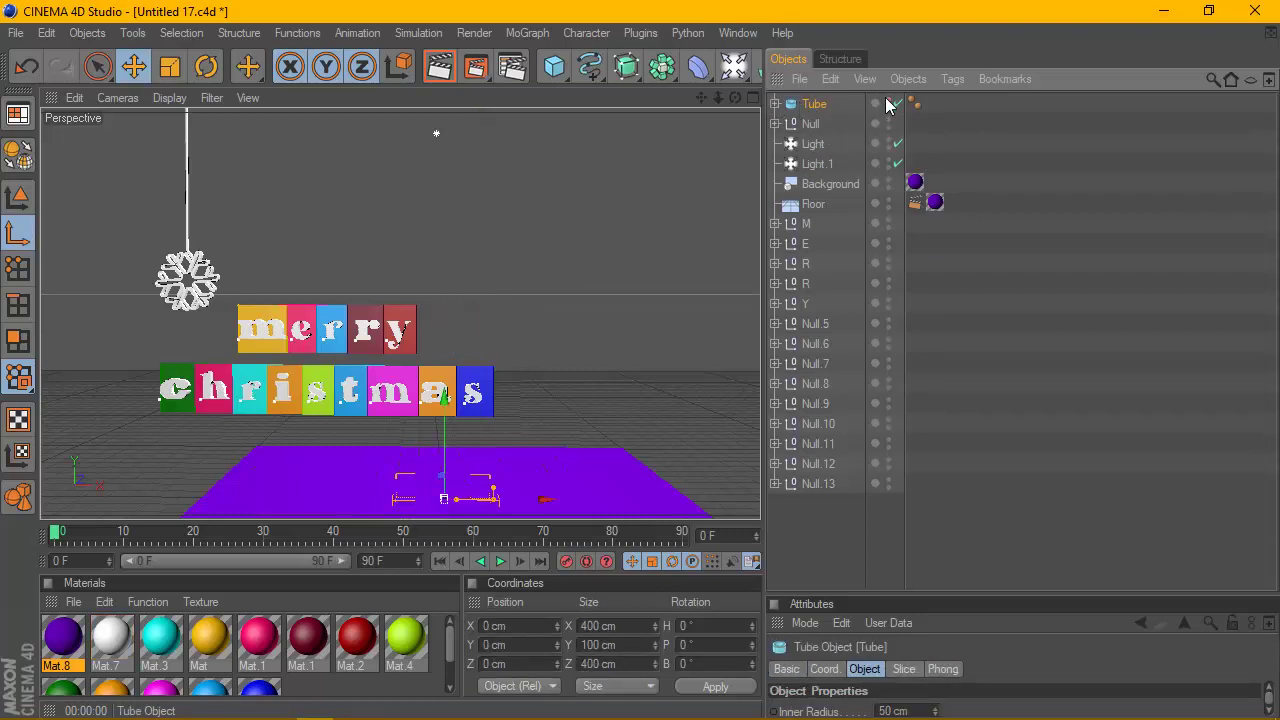
left_click(889, 123)
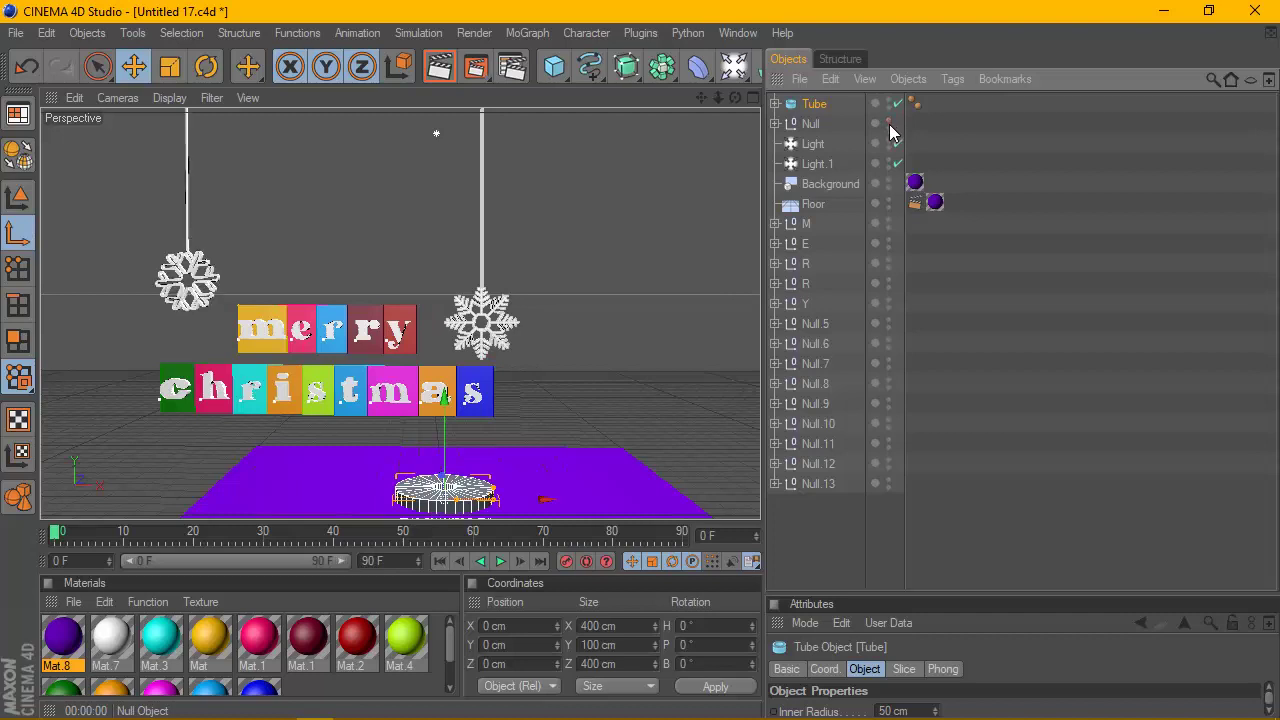
key("Delete")
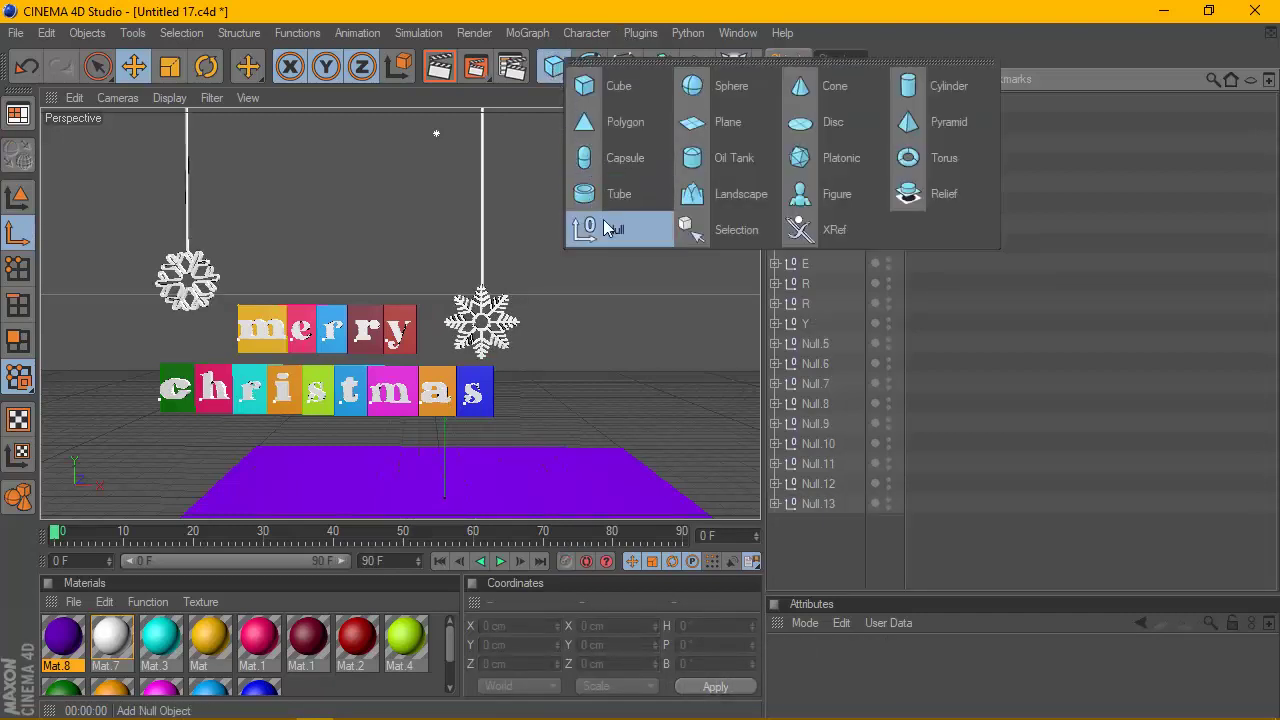
Add a new null and place Cylinder.1 and sn1 inside Null.1.
left_click_drag(553, 72, 614, 228)
left_click(810, 143)
left_click(822, 123, "ctrl")
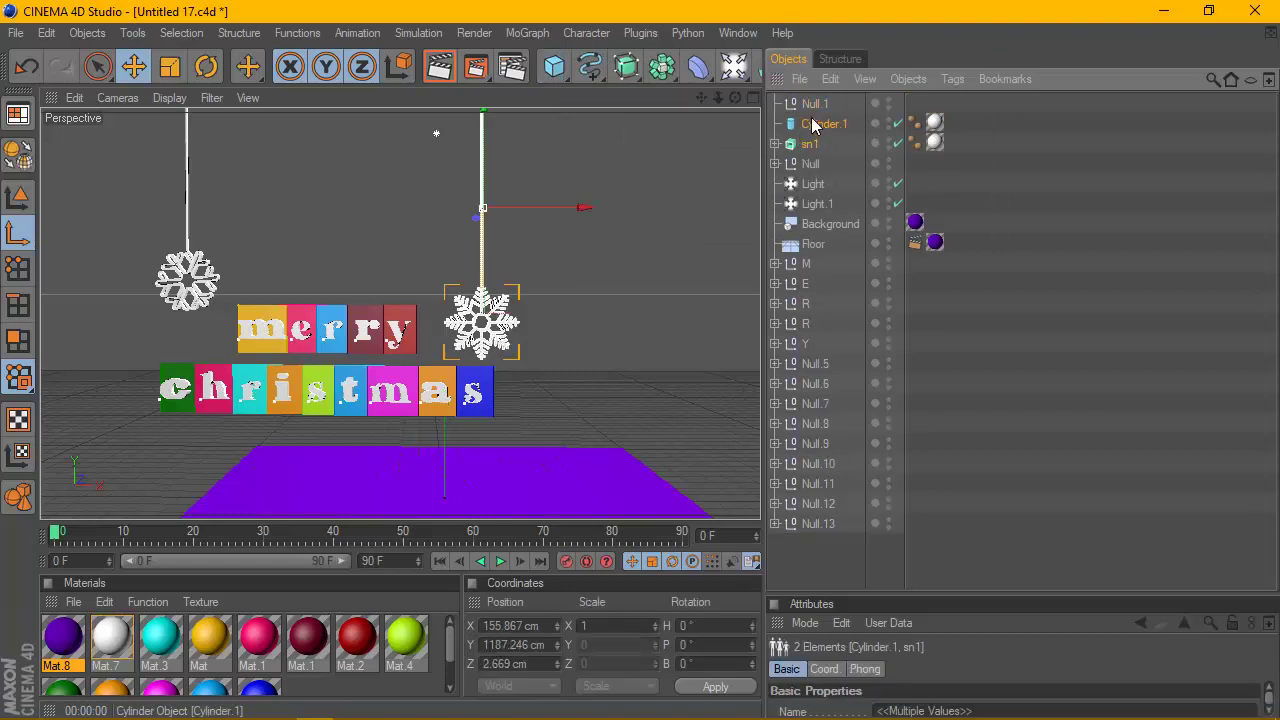
left_click_drag(811, 120, 812, 104)
left_click(781, 107)
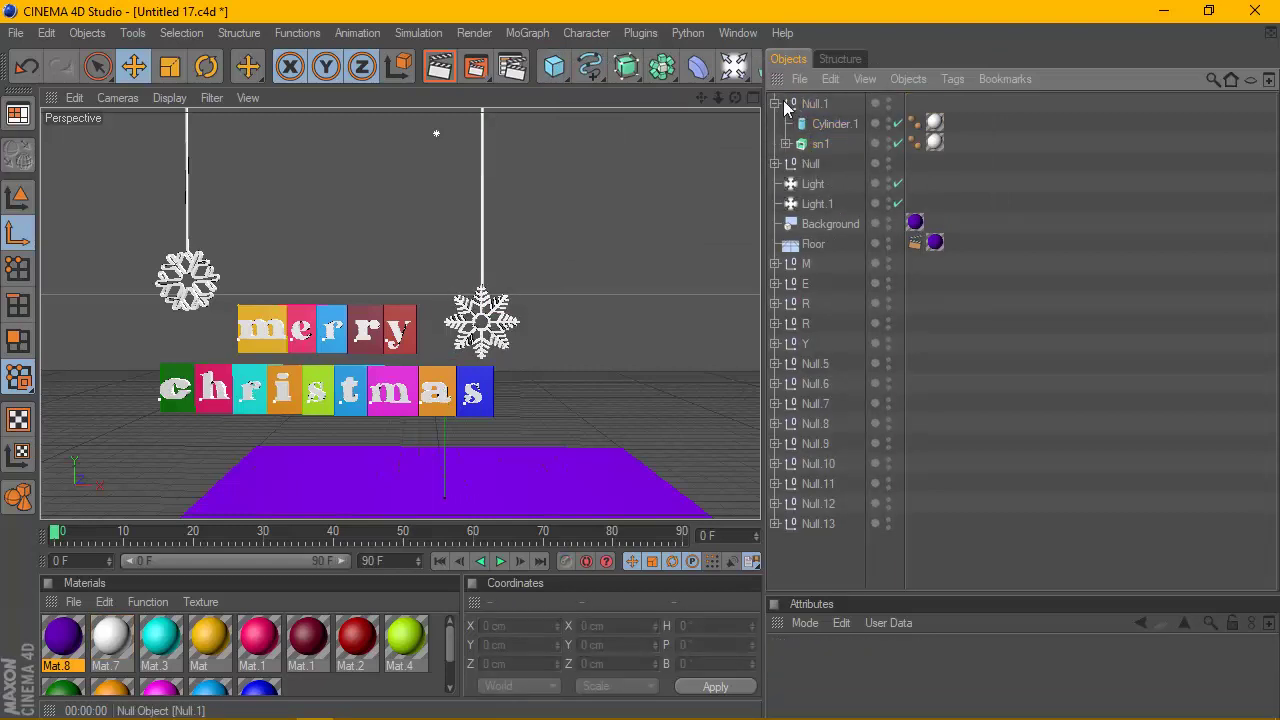
left_click(776, 104)
left_click(813, 106)
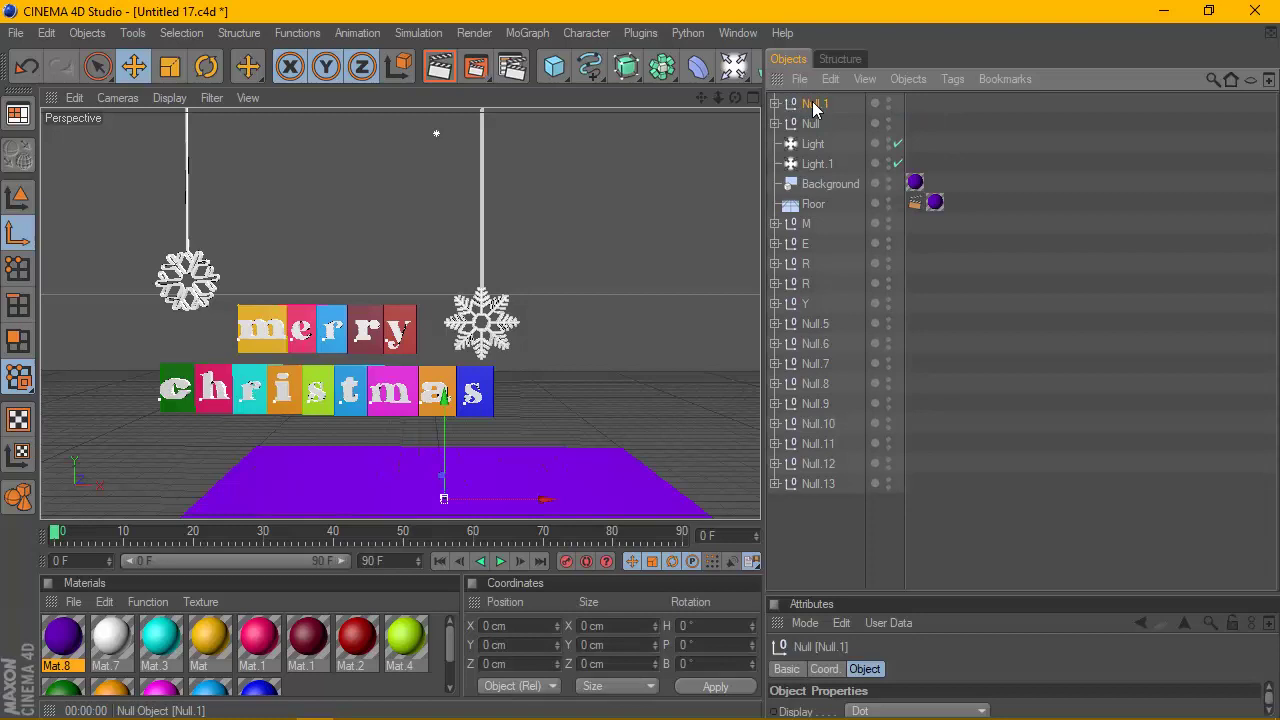
left_click(889, 101)
left_click(889, 102)
Check both snowflake groups and render a preview of the scene.
left_click(810, 124)
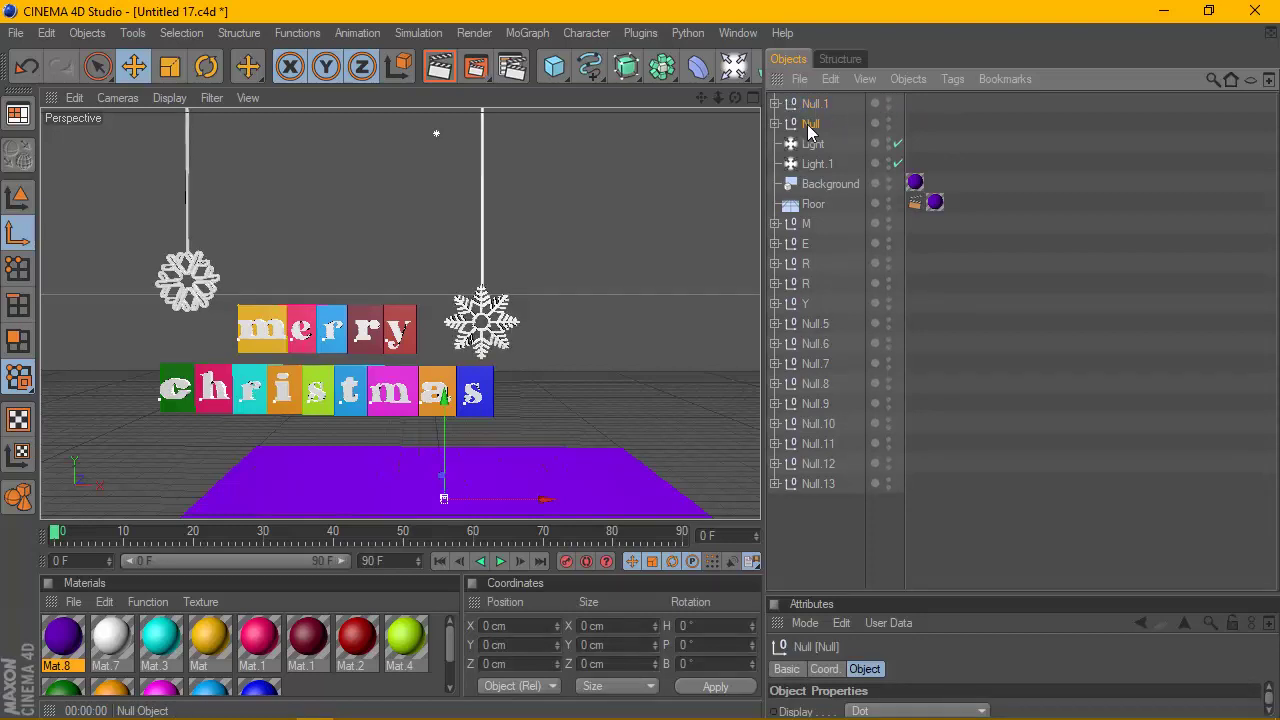
left_click(888, 123)
scroll(688, 216, "down", 2)
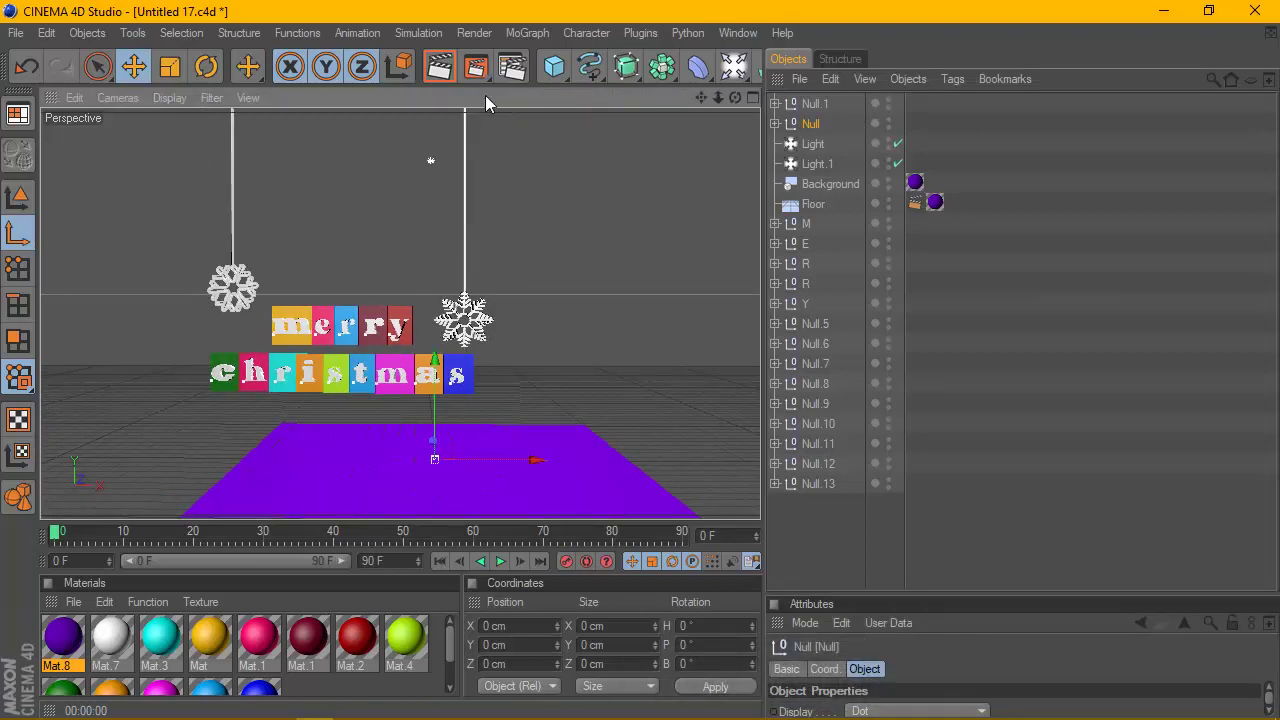
left_click(433, 66)
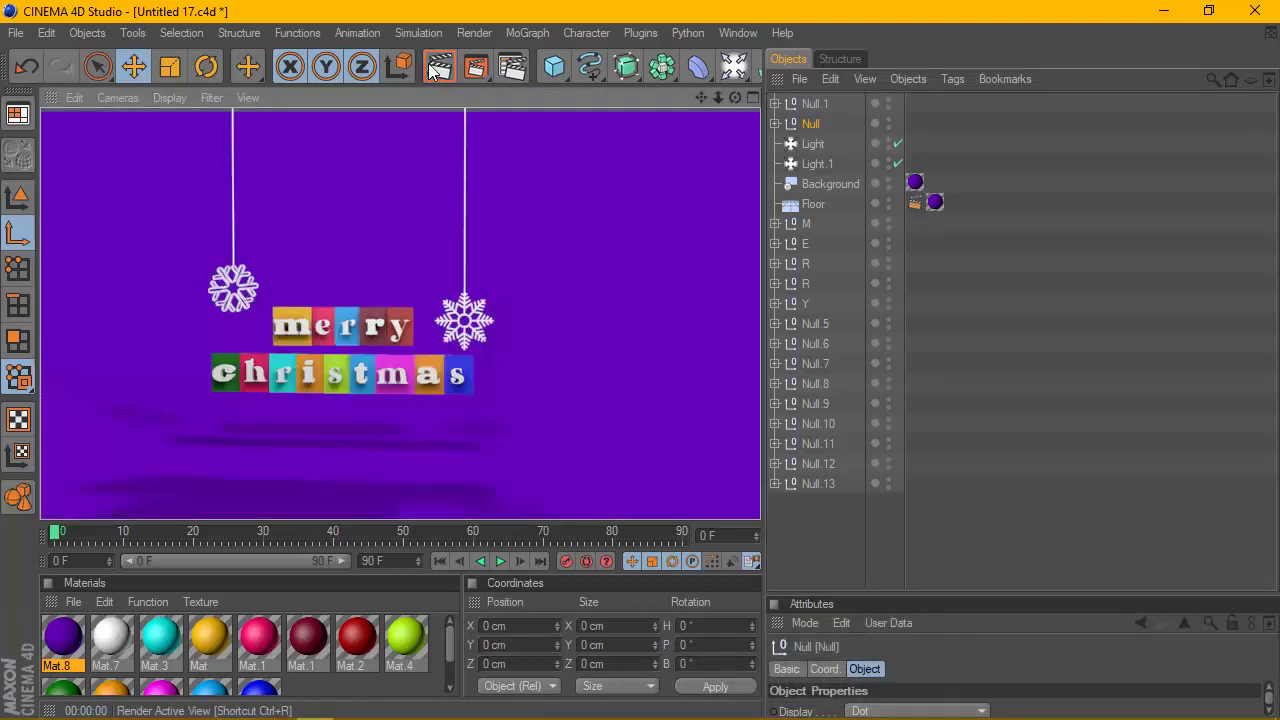
left_click(612, 218)
mouse_move(703, 97)
left_mouse_down()
mouse_move(660, 100)
mouse_move(571, 71)
left_mouse_up()
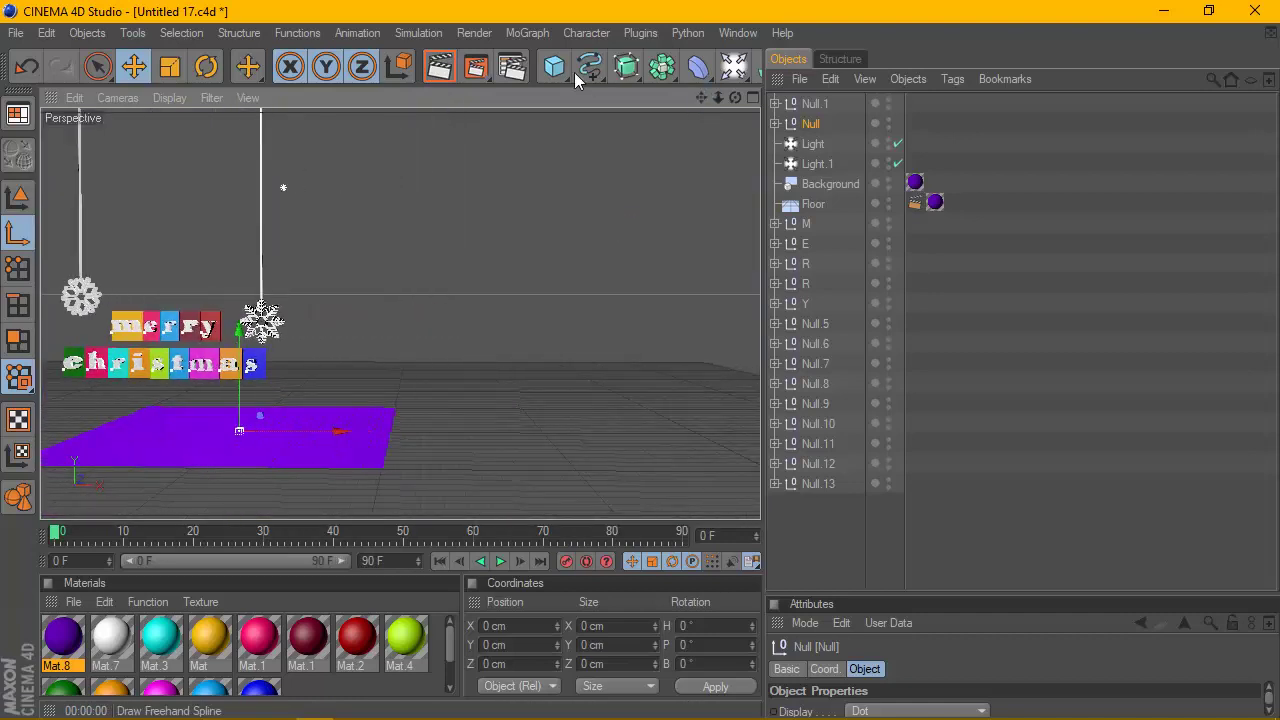
Add a Cone, discarding a stray Polygon, and move it to about X 710 cm and upward.
left_click(557, 68)
left_click(641, 135)
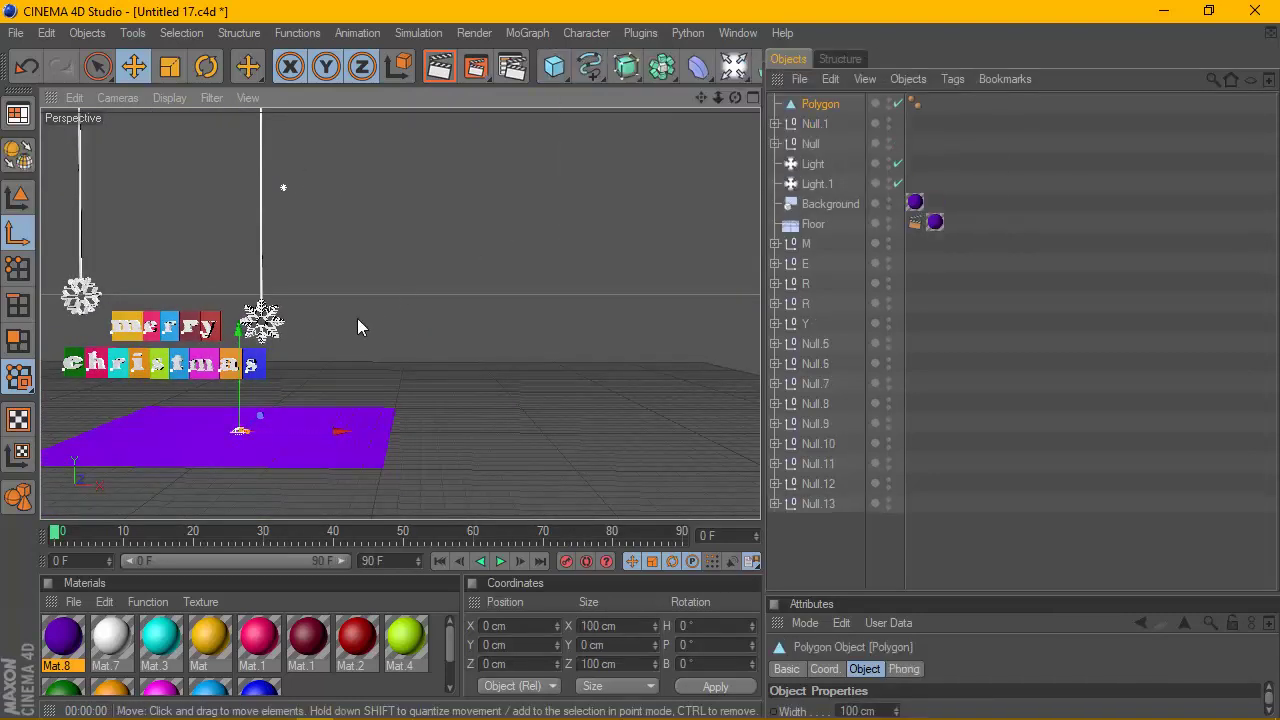
left_click_drag(338, 431, 362, 340)
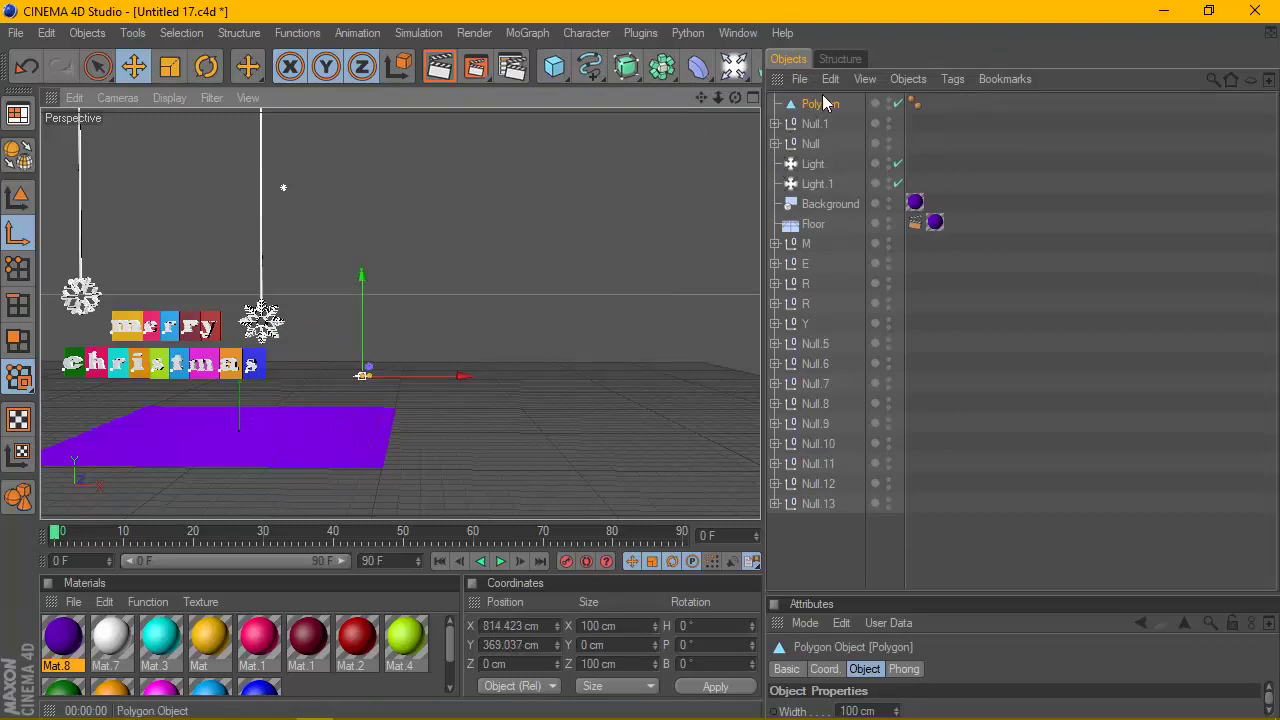
key("Delete")
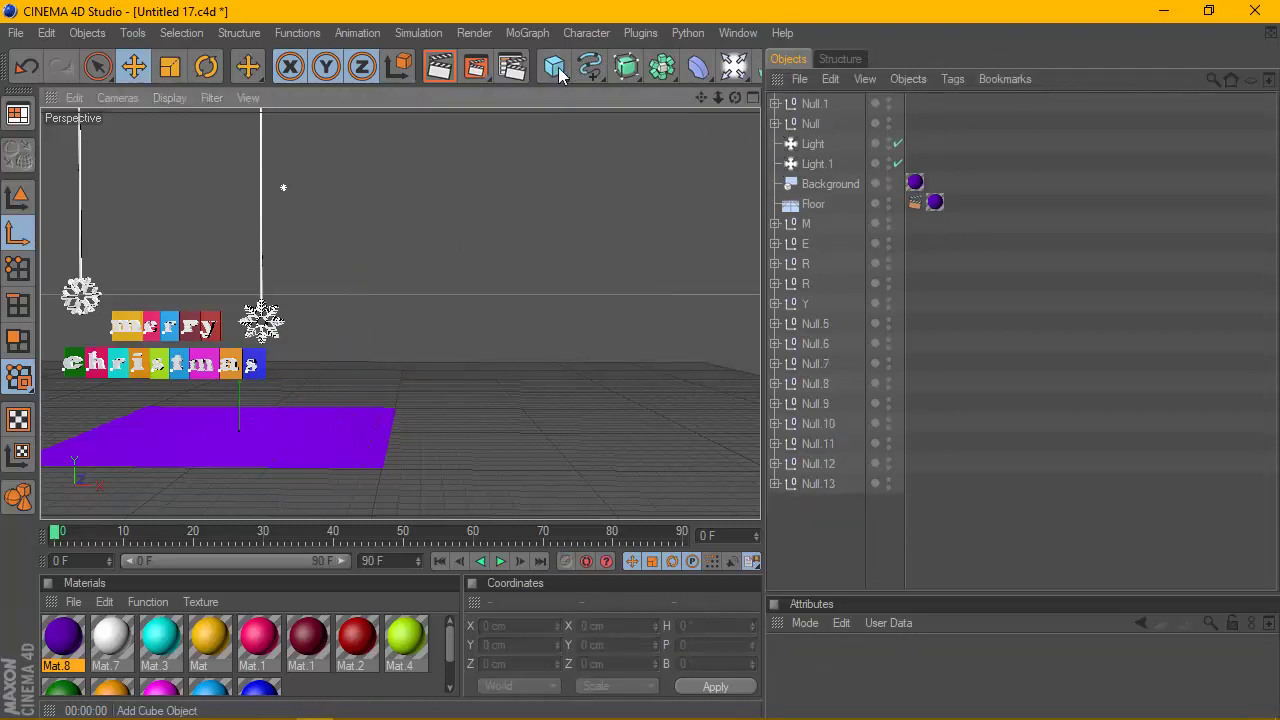
left_click(556, 73)
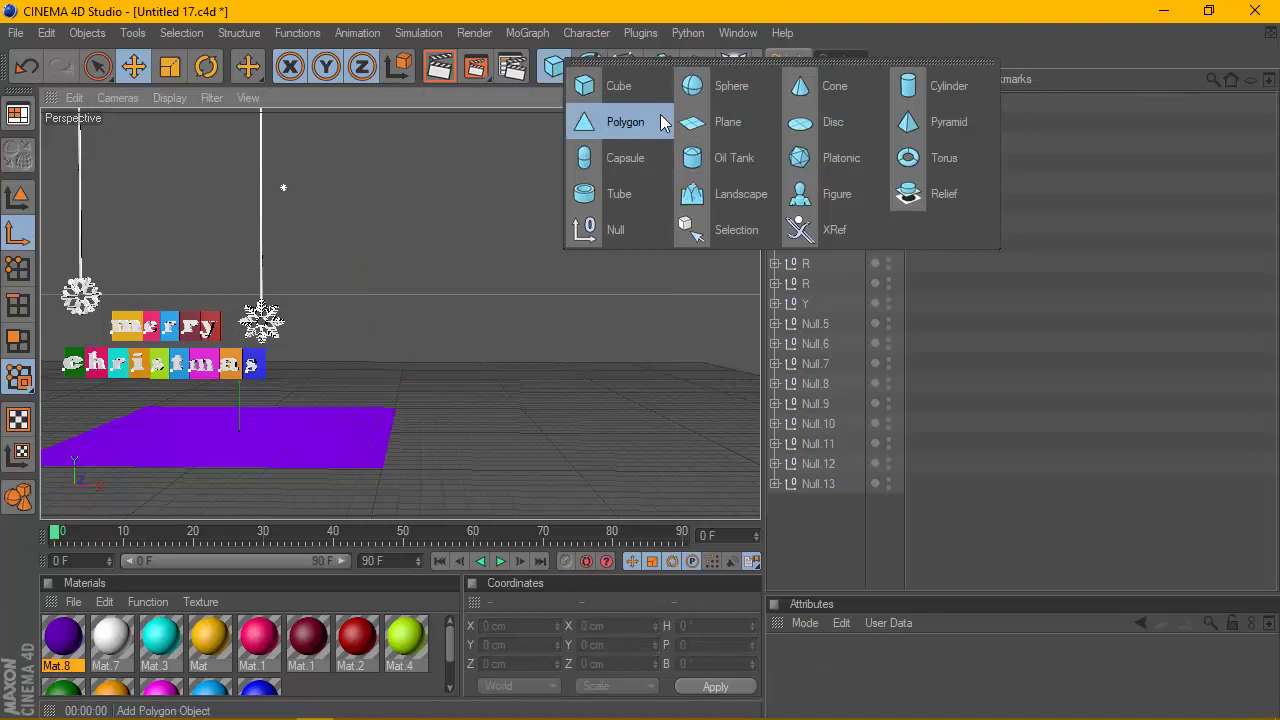
left_click(852, 92)
left_click_drag(211, 448, 328, 450)
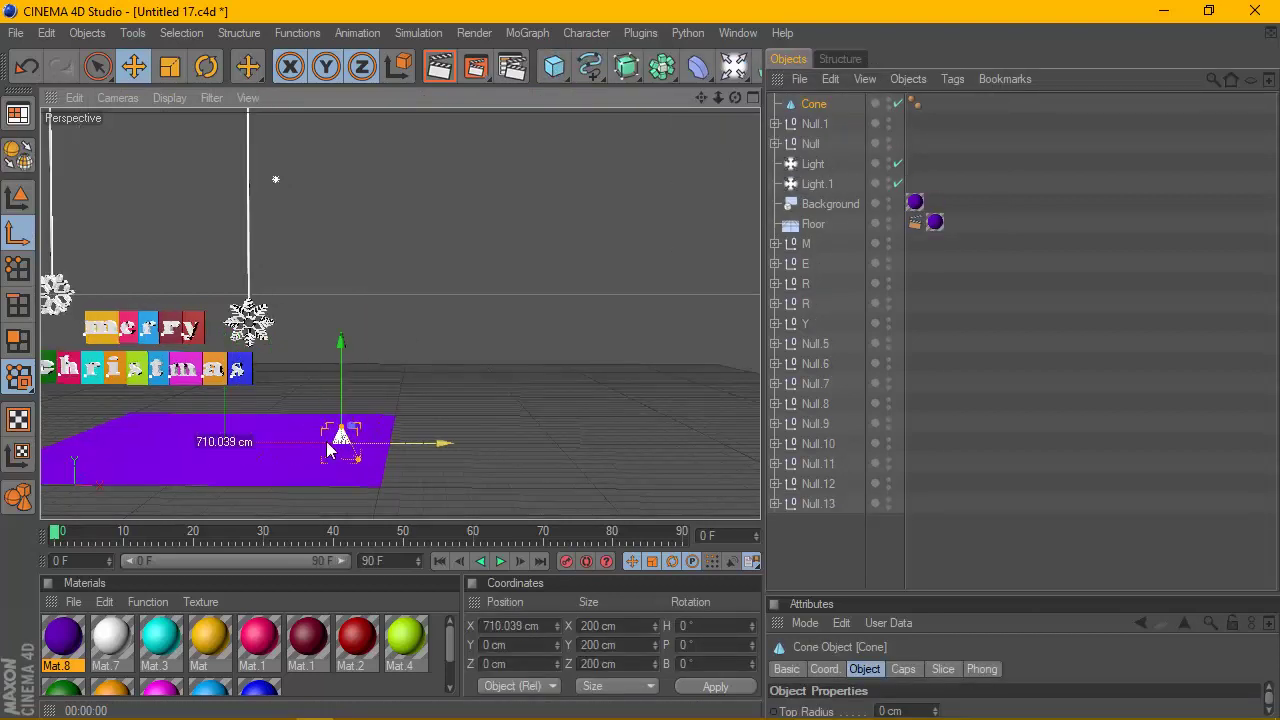
left_click_drag(341, 380, 341, 335)
Reposition the cone further left and higher above the floor.
scroll(603, 208, "up", 2)
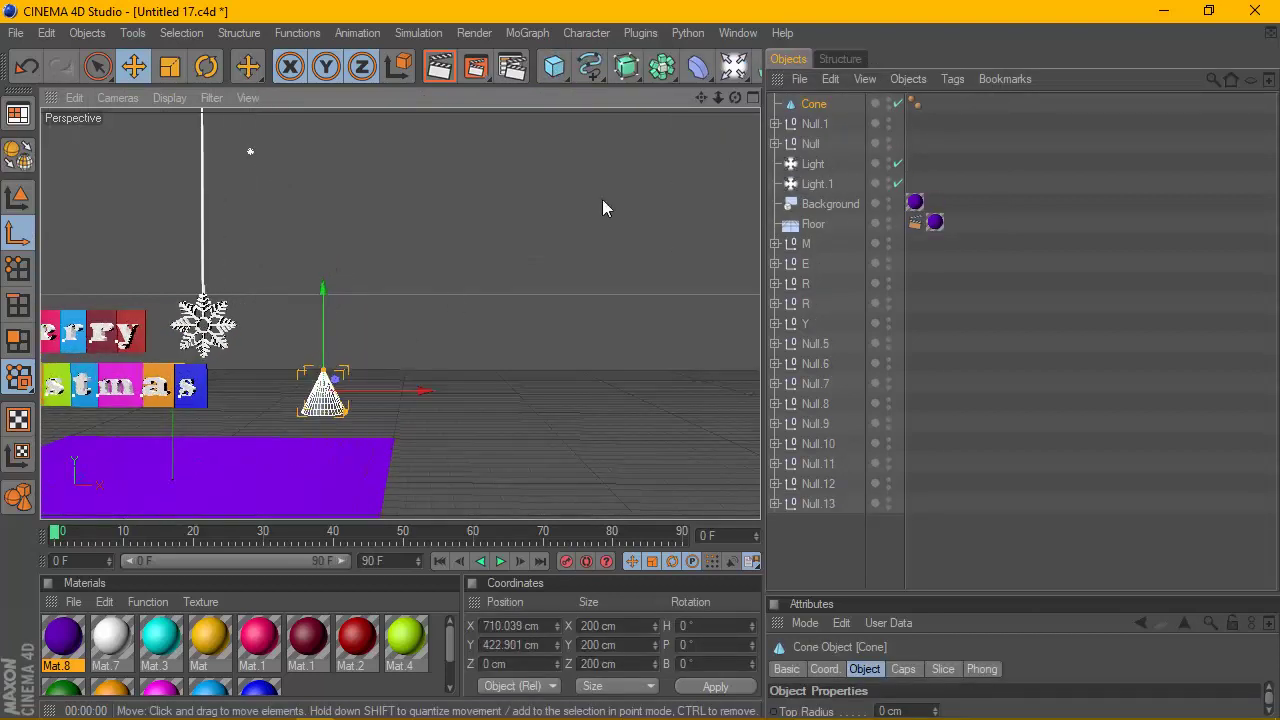
scroll(603, 208, "down", 3)
scroll(636, 179, "down", 2)
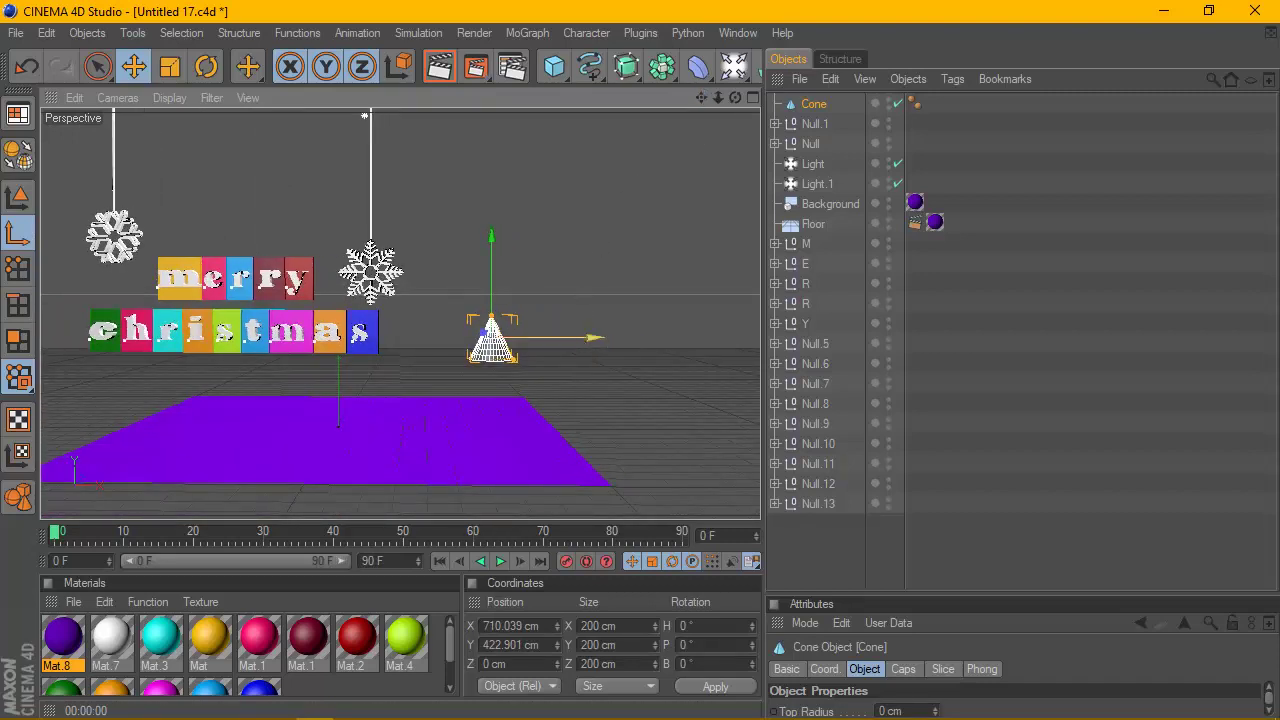
left_click_drag(595, 337, 570, 330)
left_click_drag(470, 282, 470, 266)
scroll(654, 368, "up", 2)
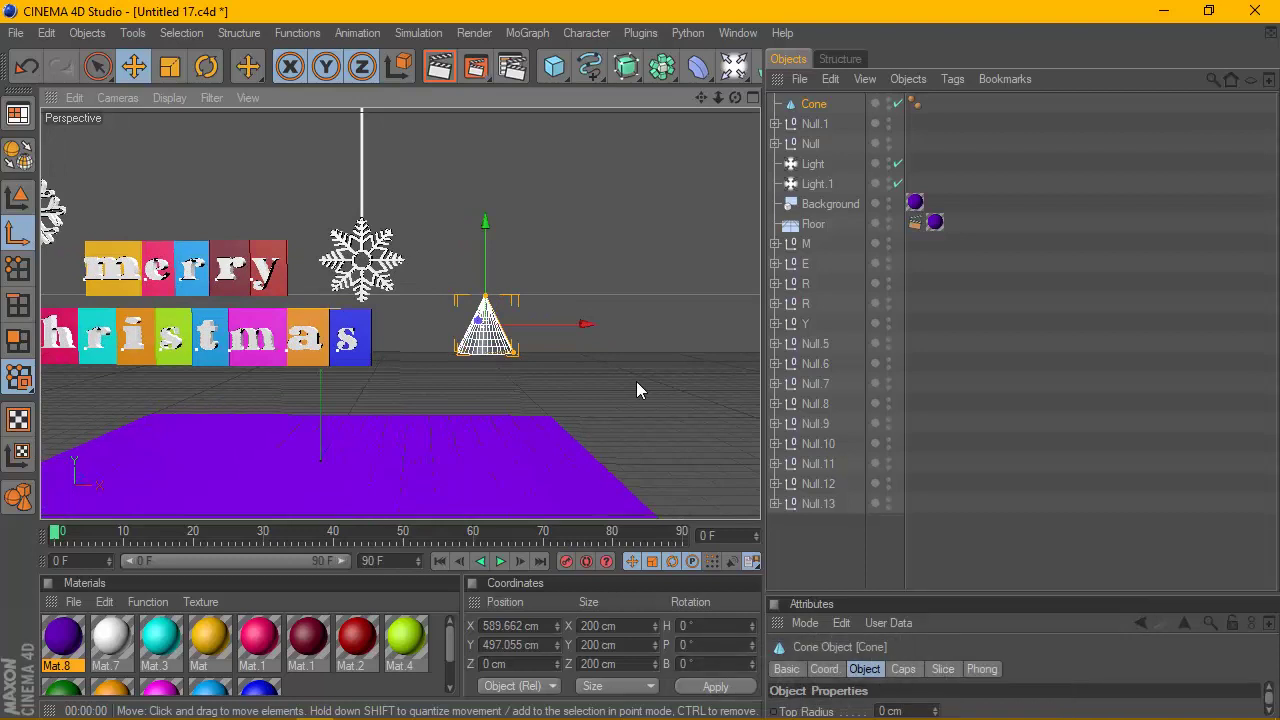
scroll(598, 371, "up", 1)
scroll(598, 371, "up", 2)
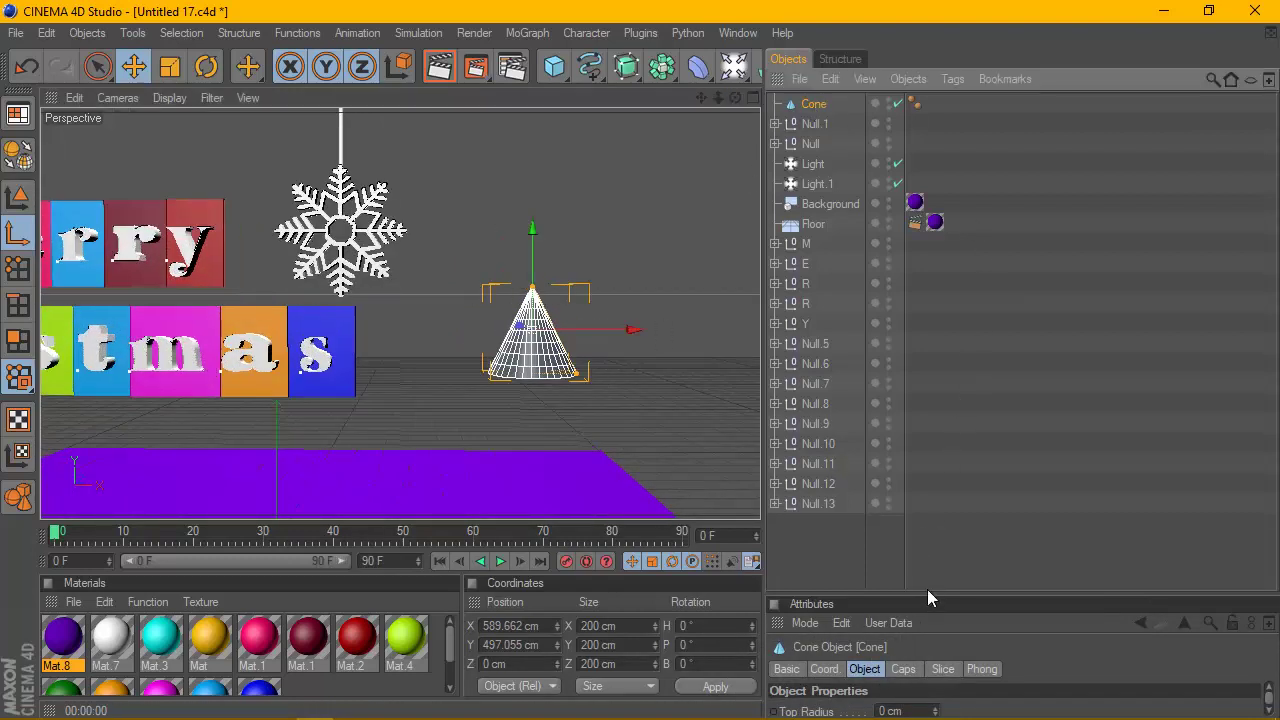
Widen the cone to a 136 cm bottom radius and slide it toward the snowflake.
left_click_drag(933, 601, 946, 378)
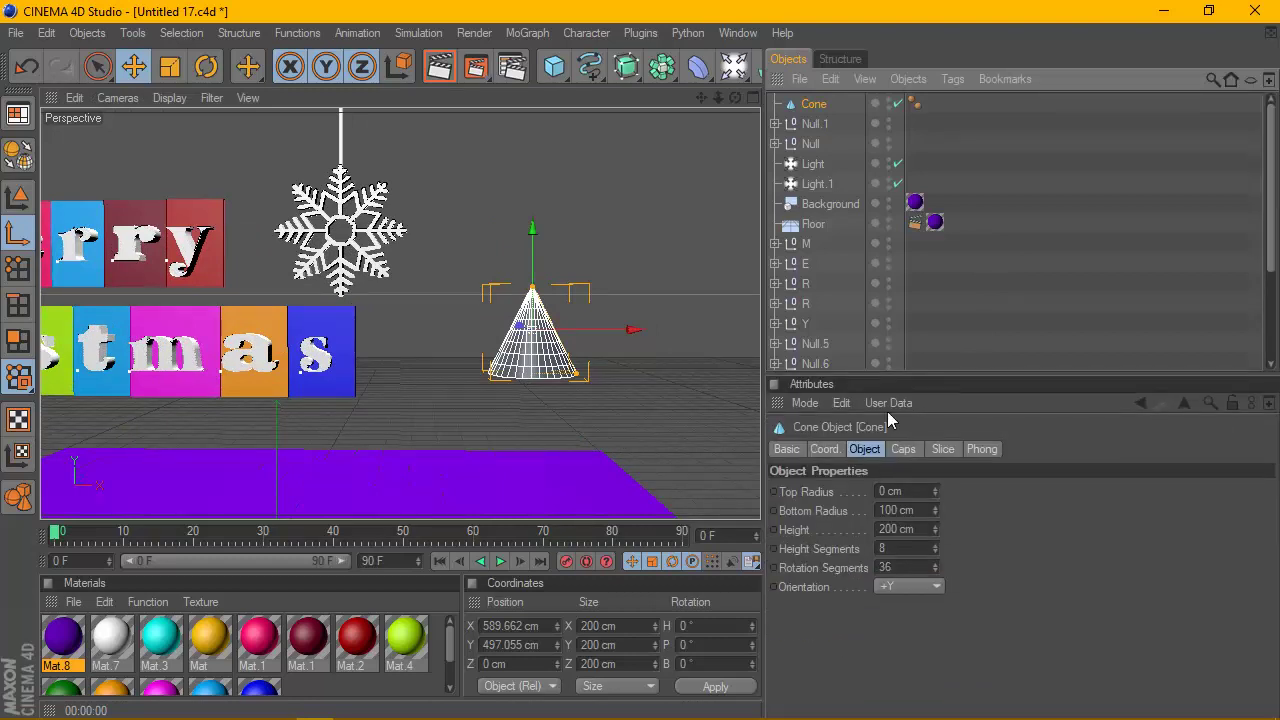
left_click_drag(933, 489, 935, 472)
key("ctrl+z")
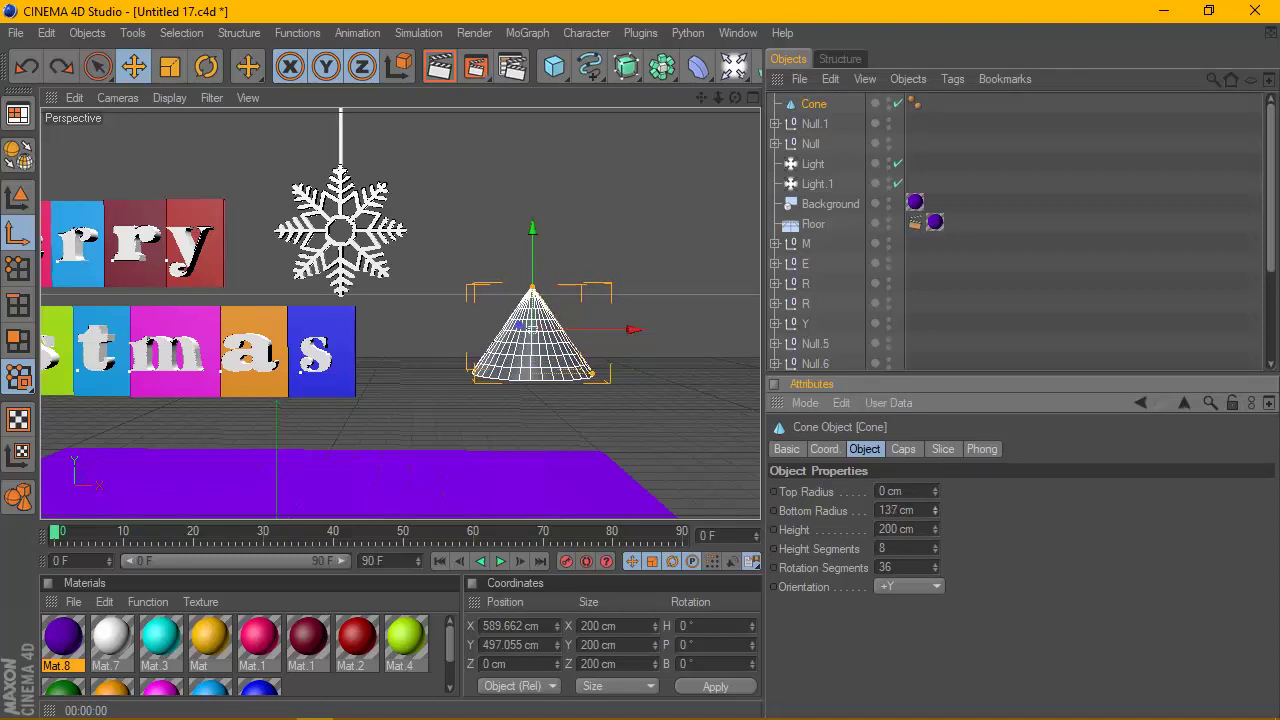
scroll(660, 326, "down", 1)
left_click_drag(613, 327, 595, 327)
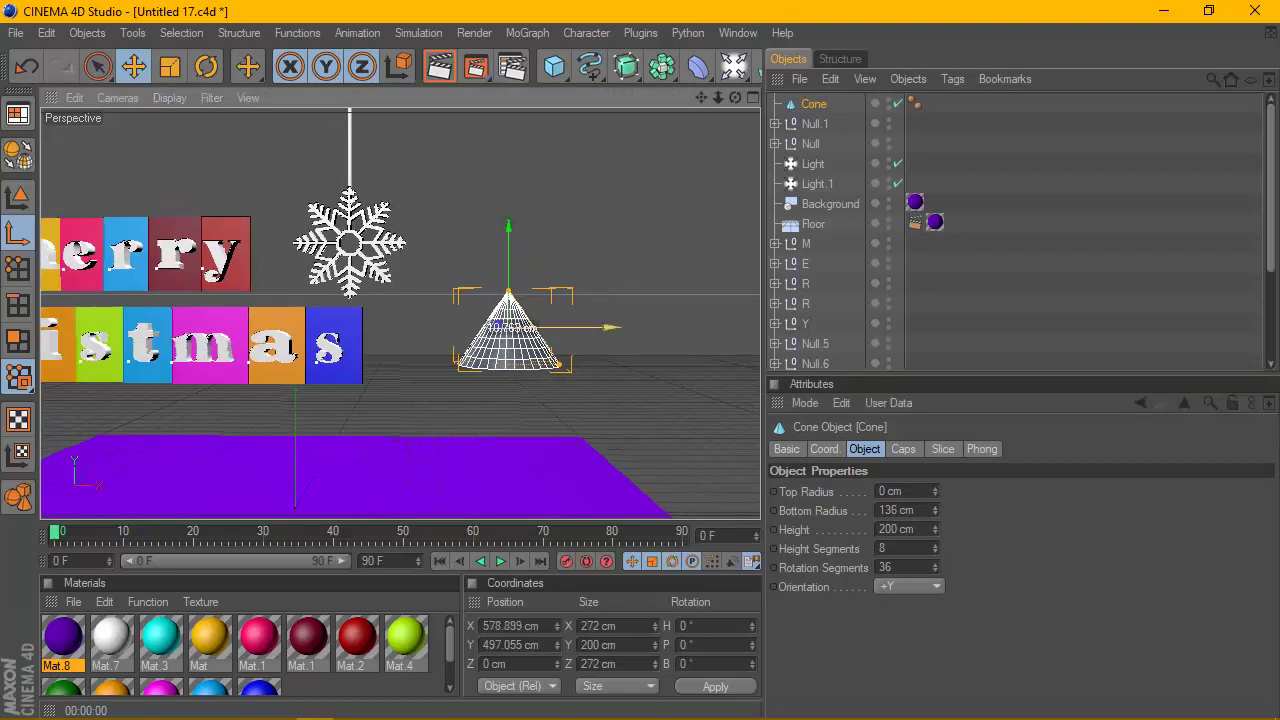
Copy the cone as Cone.1, lower it, scale it to 359.663 cm wide, and preview the render.
key("ctrl+c")
key("ctrl+v")
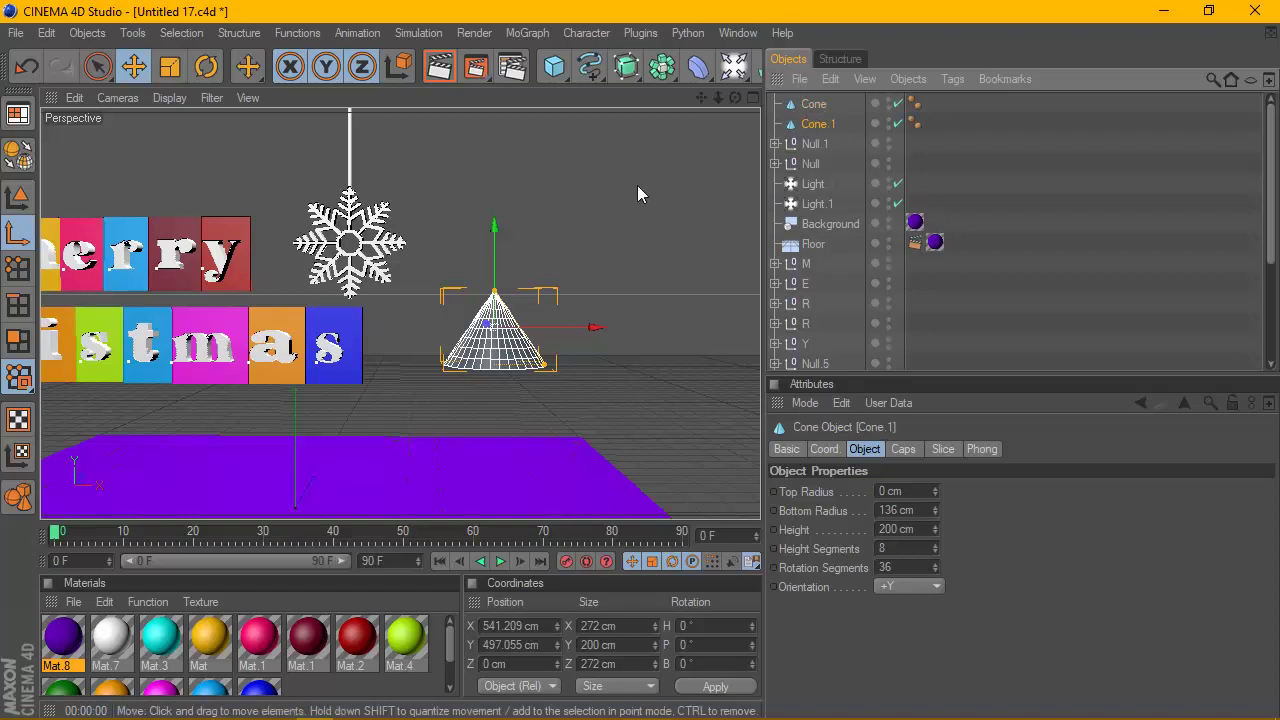
left_click_drag(505, 243, 503, 251)
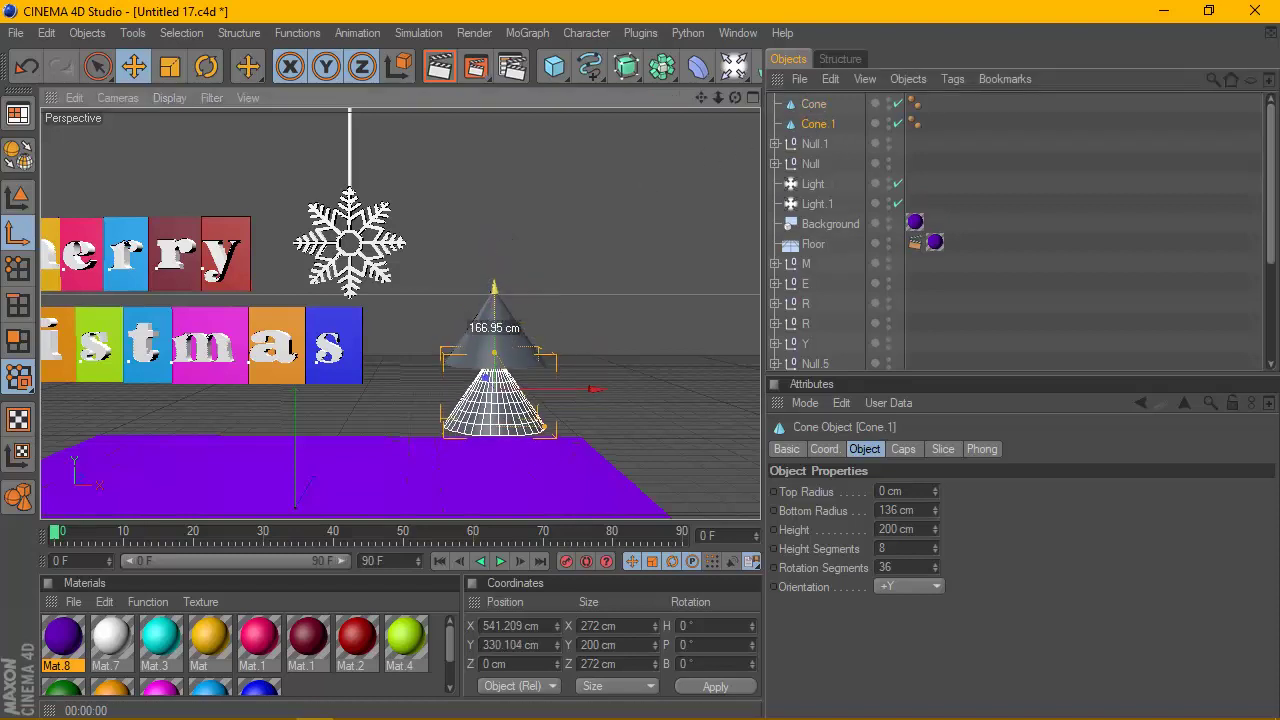
left_click(170, 66)
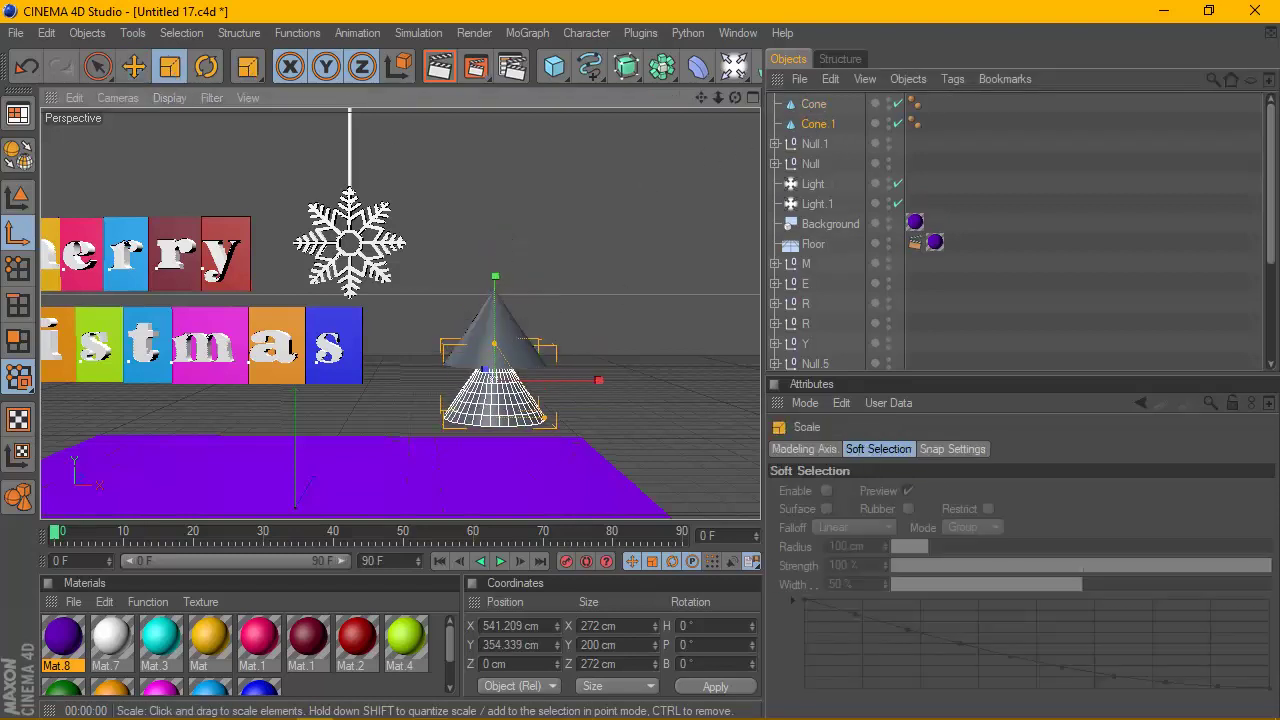
mouse_move(619, 288)
left_mouse_down()
mouse_move(664, 290)
mouse_move(651, 315)
left_mouse_up()
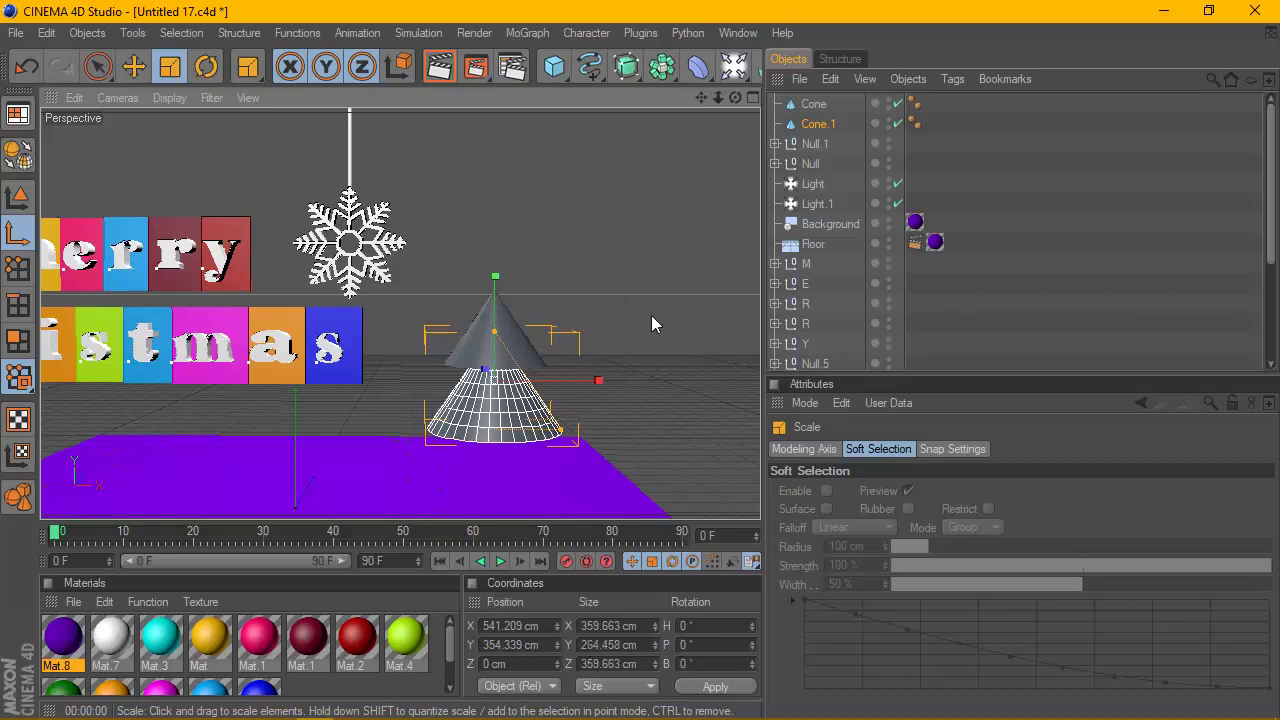
left_click(133, 66)
left_click_drag(494, 288, 494, 276)
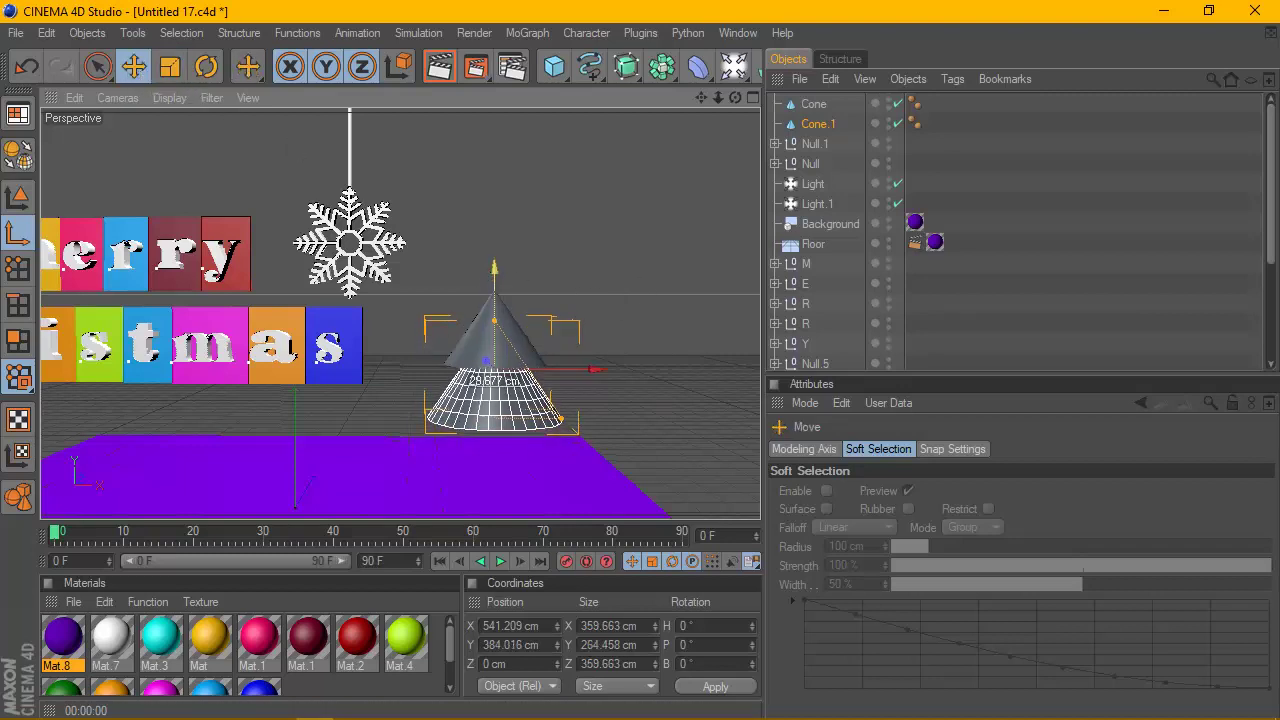
key("ctrl+r")
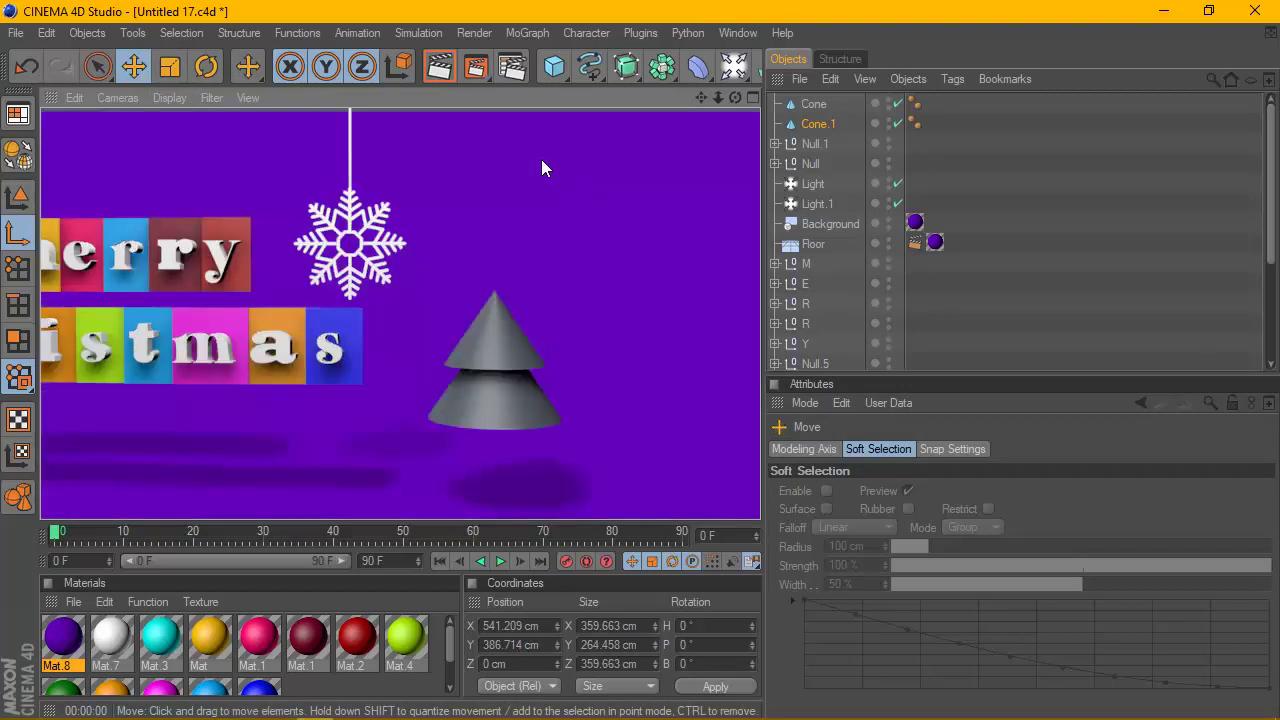
scroll(556, 205, "down", 2)
Duplicate Cone.1 as Cone.2, lower it, scale it to 433.034 cm wide, and render.
left_click(812, 134)
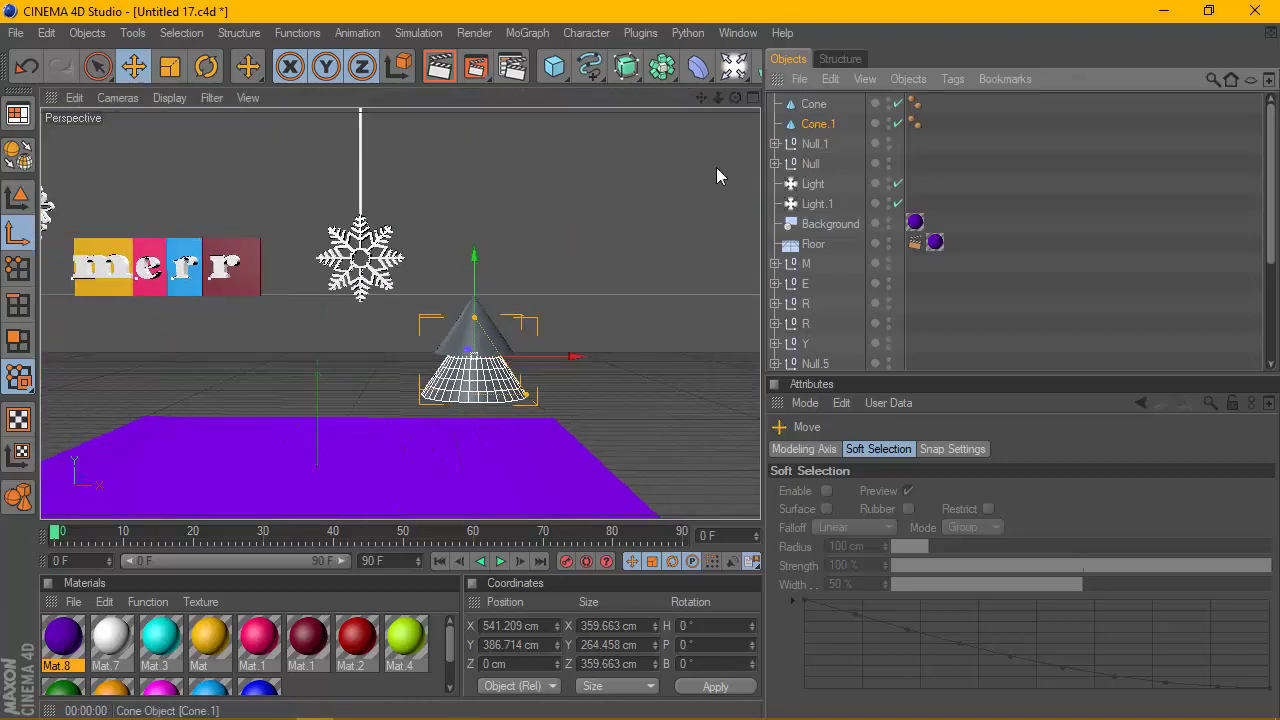
key("ctrl+c")
key("ctrl+v")
left_click_drag(472, 298, 472, 352)
left_click(171, 68)
left_click_drag(595, 301, 650, 301)
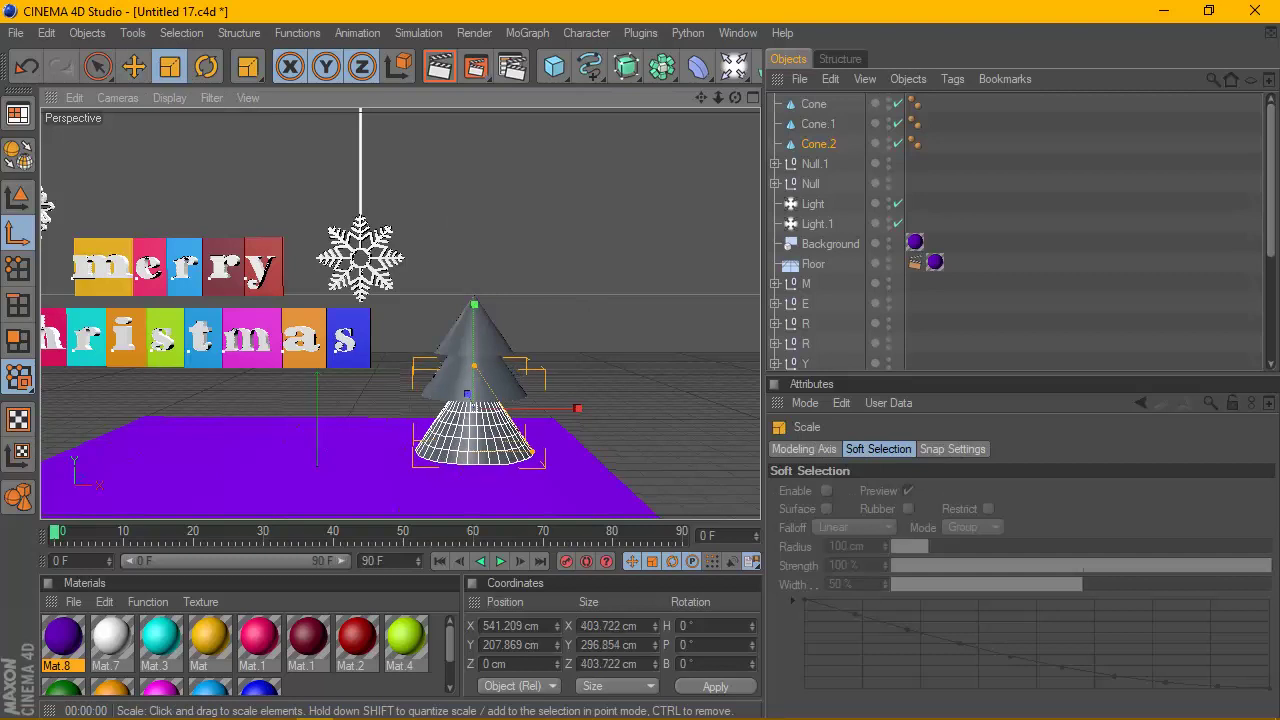
left_click(141, 68)
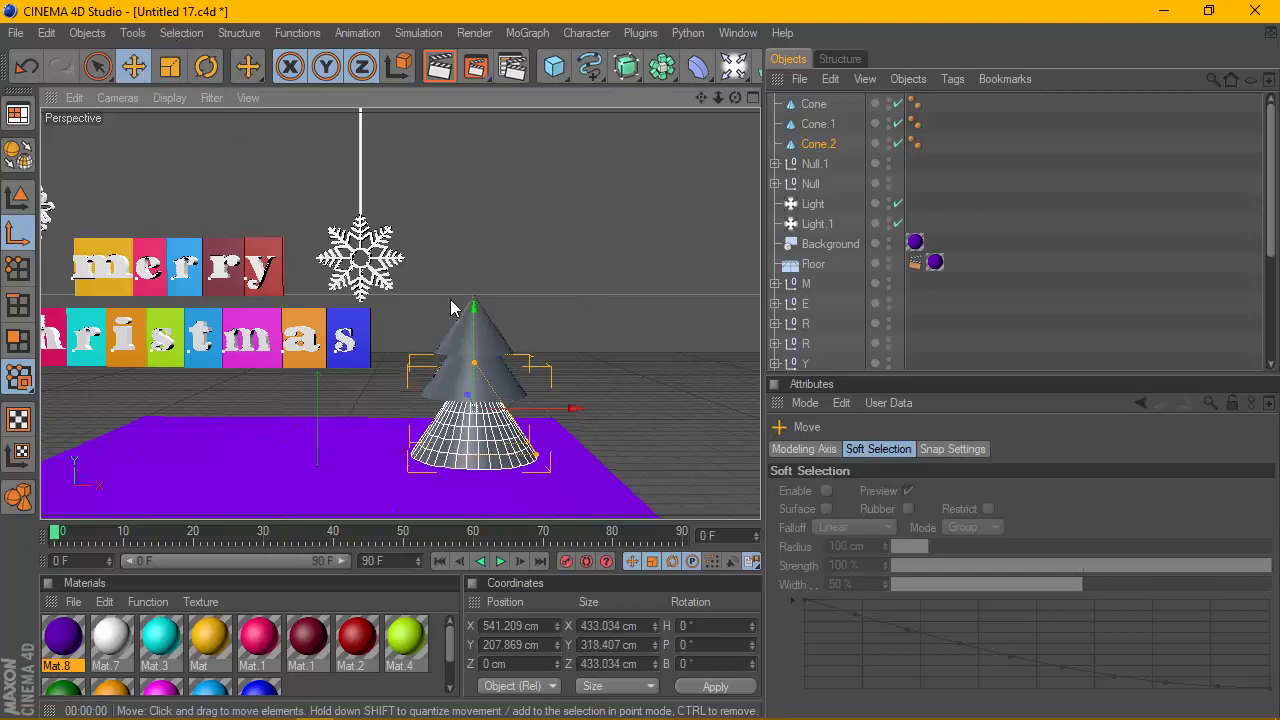
left_click_drag(468, 318, 468, 302)
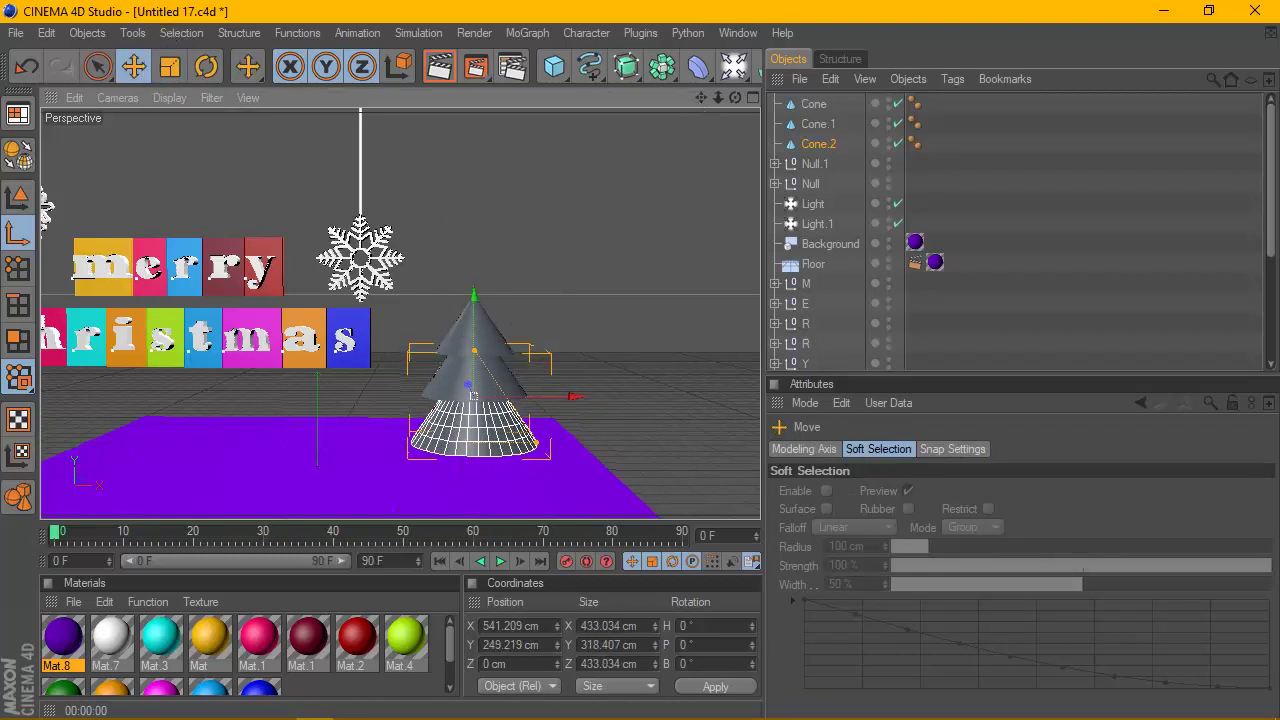
left_click_drag(701, 97, 690, 50)
left_click(437, 72)
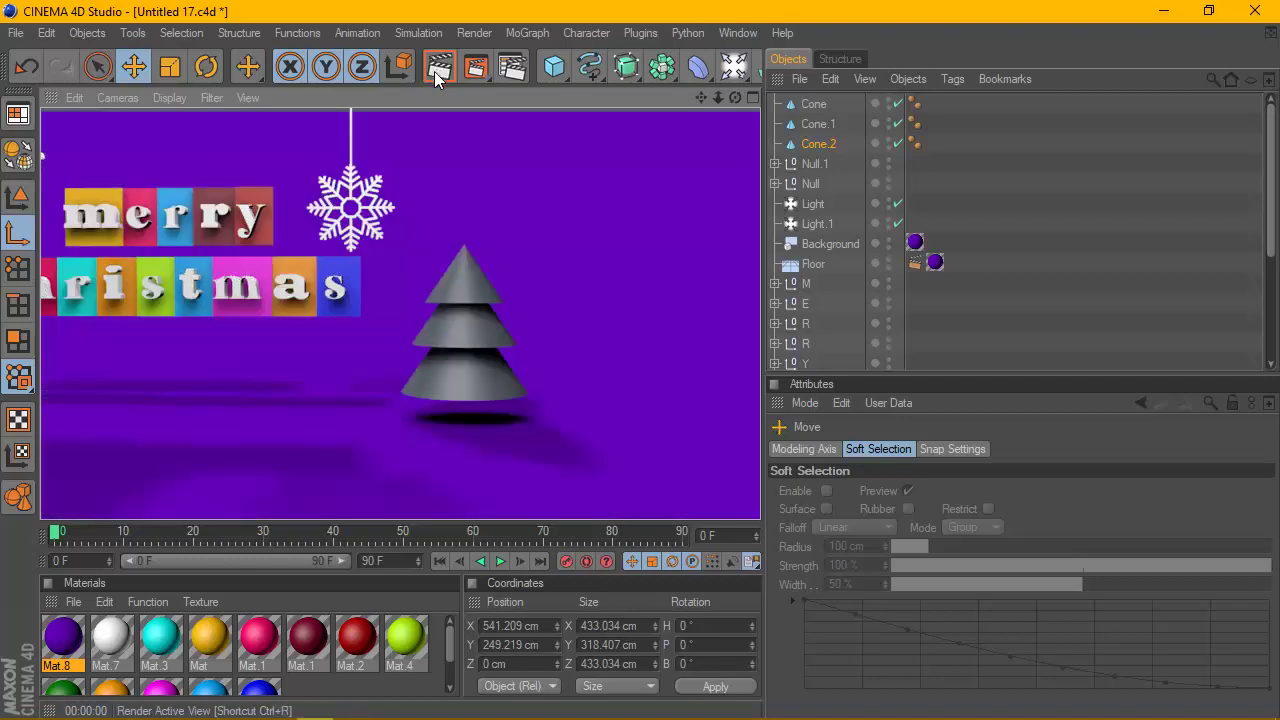
left_click(608, 245)
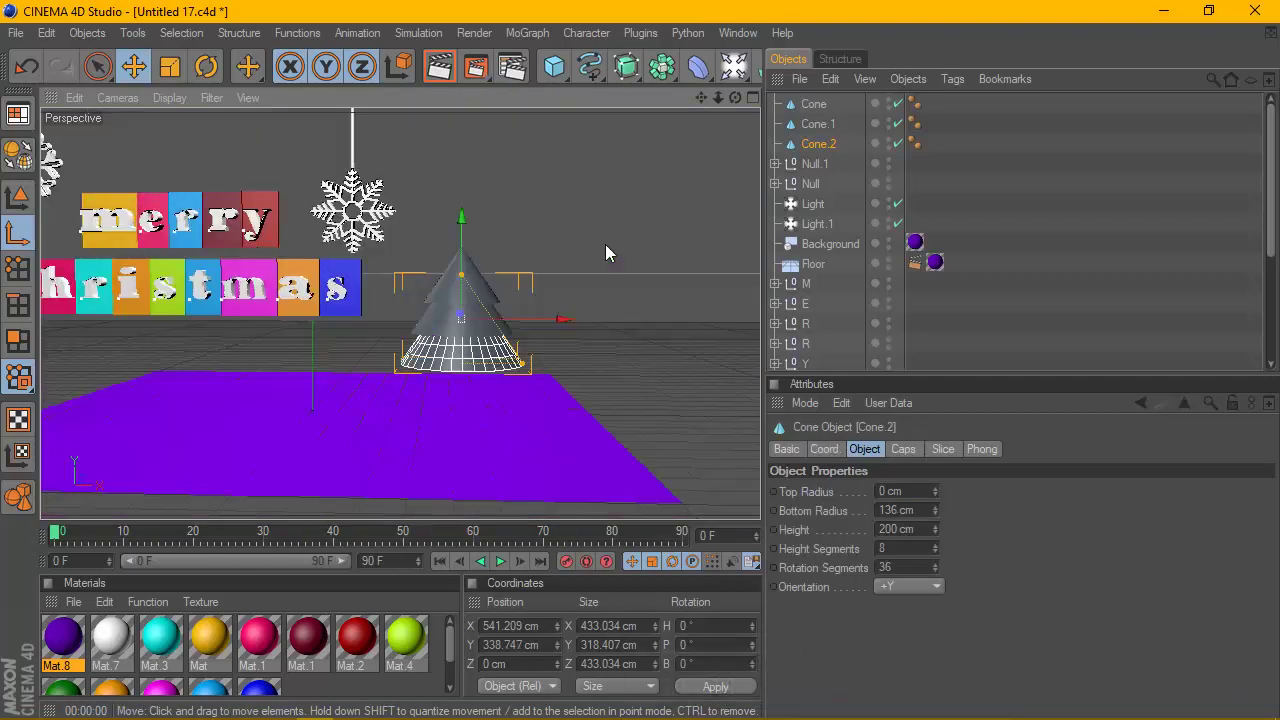
Add a Cylinder trunk with a 40 cm radius and move it under the tree.
left_click(554, 66)
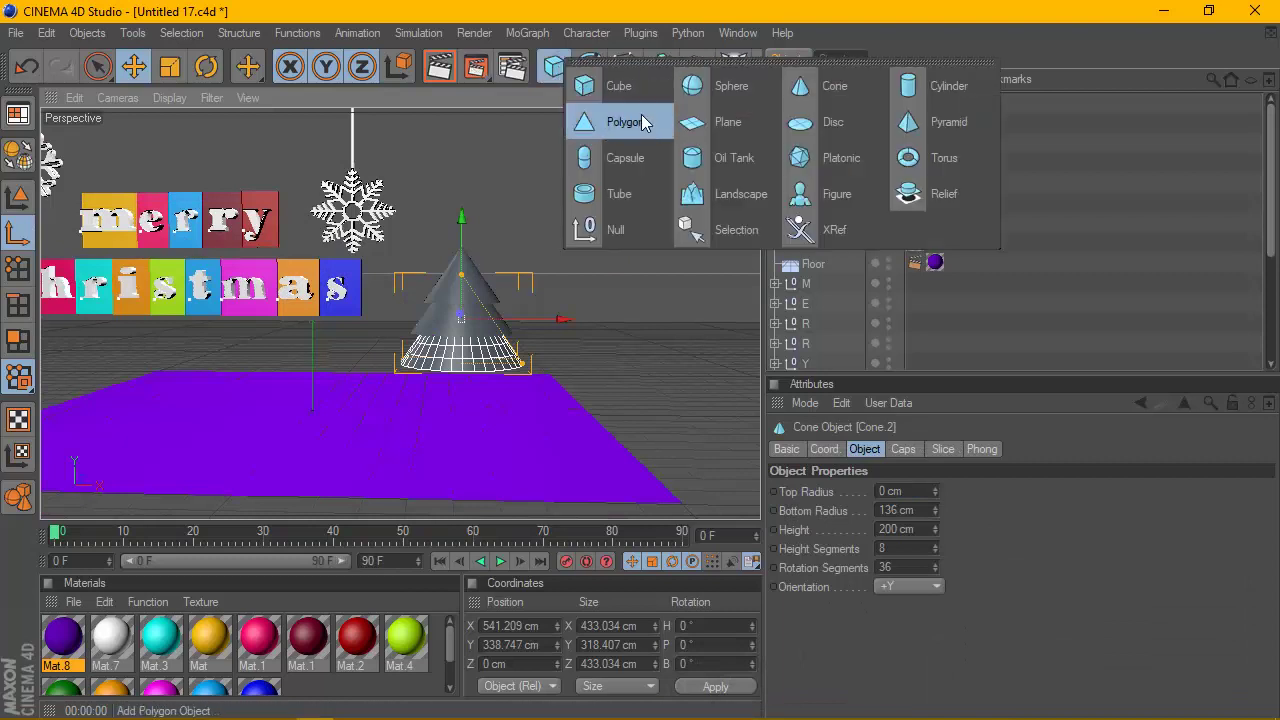
left_click(935, 86)
scroll(448, 370, "down", 3)
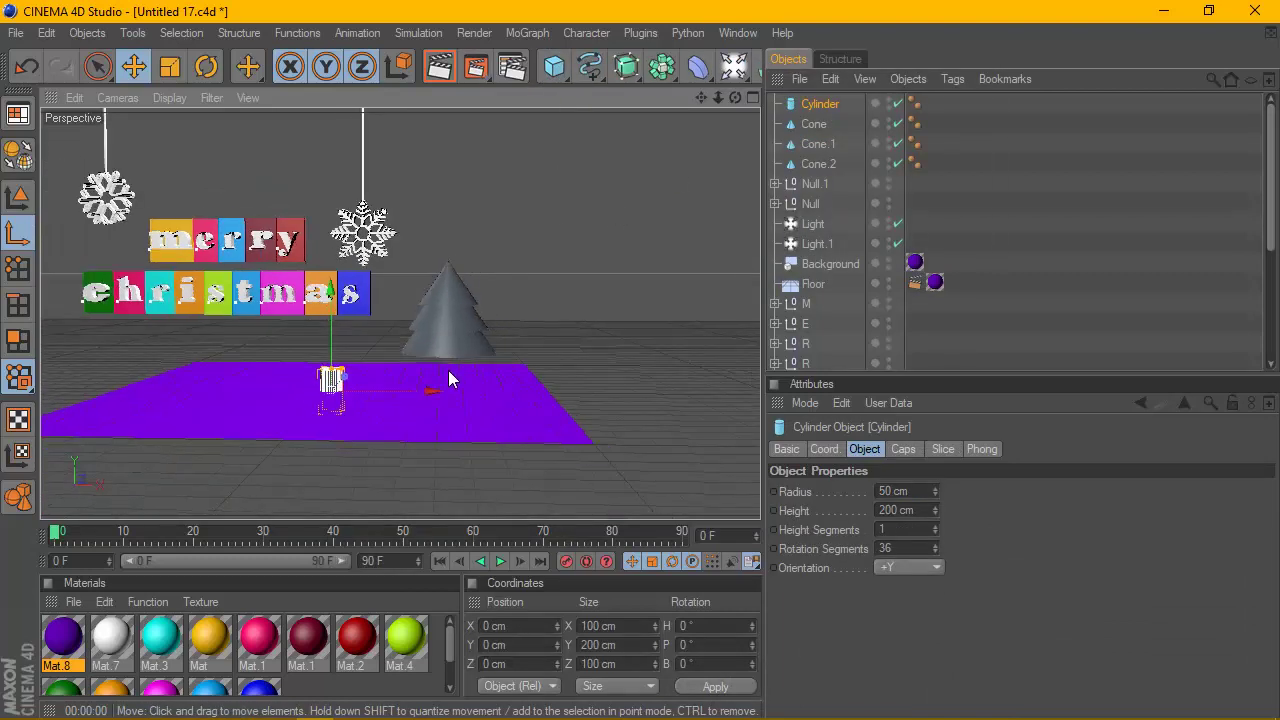
left_click_drag(318, 388, 491, 377)
scroll(437, 388, "up", 2)
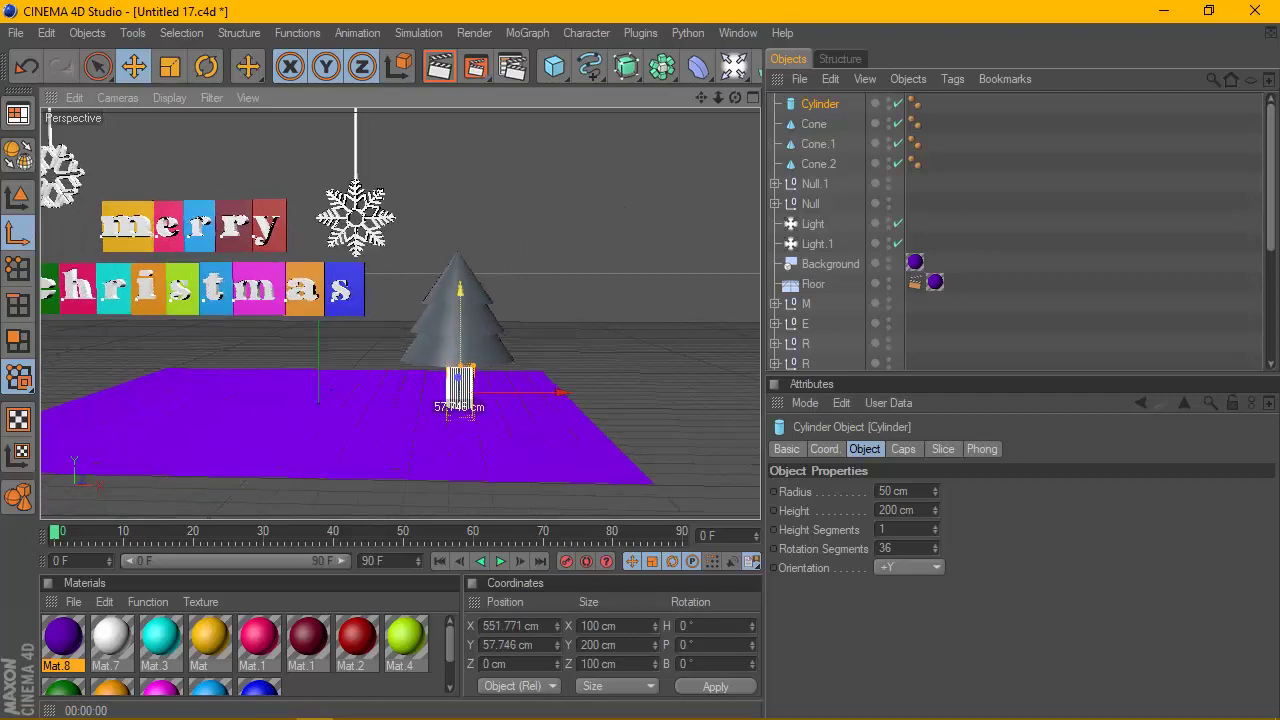
scroll(491, 377, "up", 1)
left_click_drag(934, 491, 934, 505)
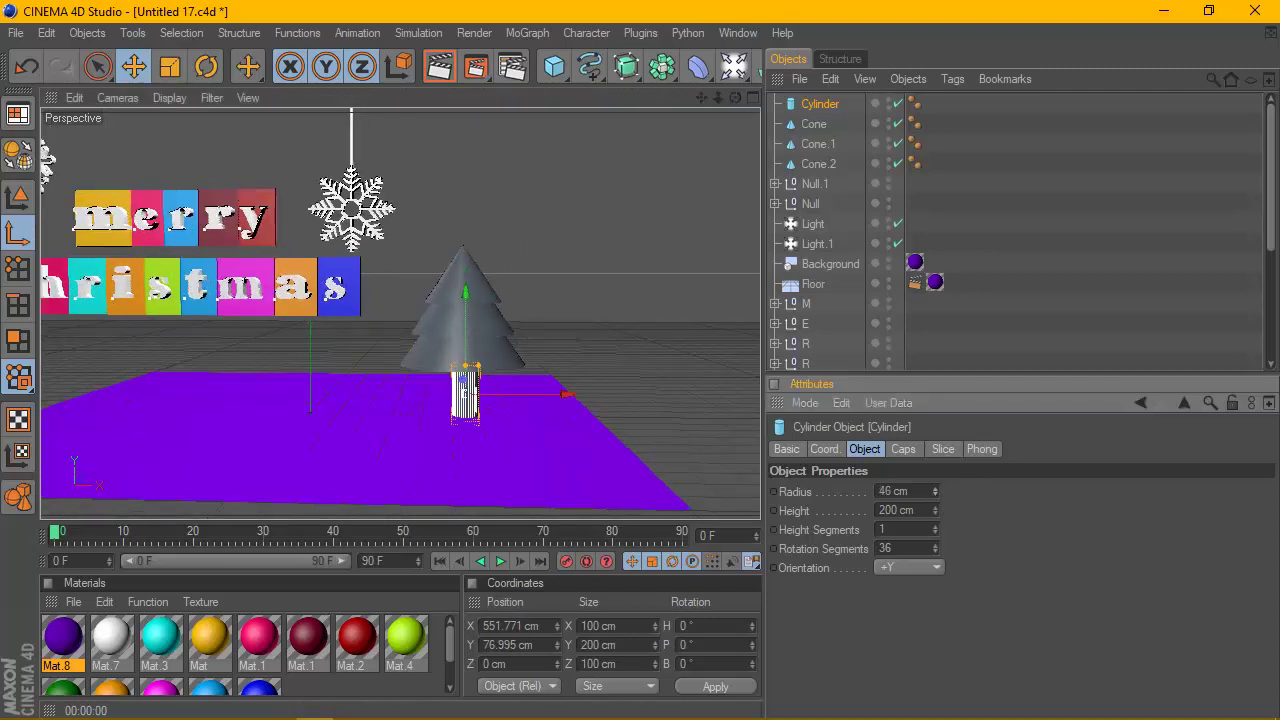
scroll(629, 366, "up", 1)
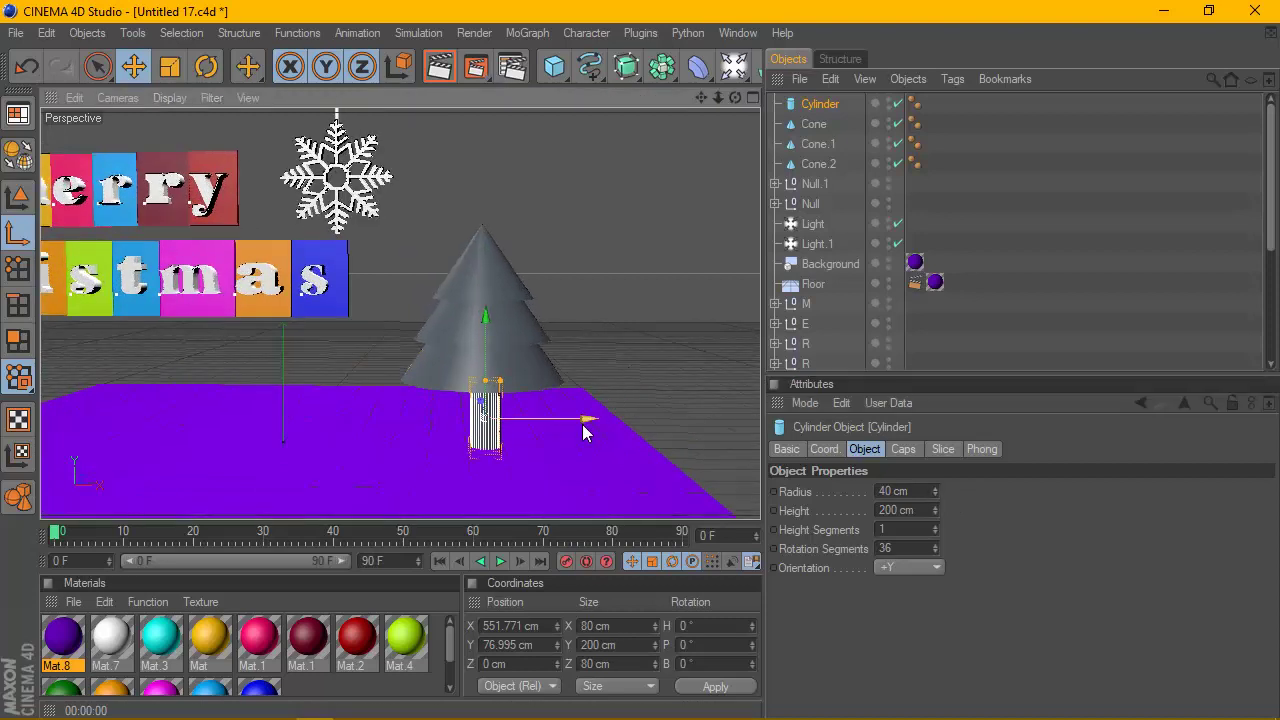
mouse_move(586, 428)
left_mouse_down()
mouse_move(478, 372)
mouse_move(477, 348)
left_mouse_up()
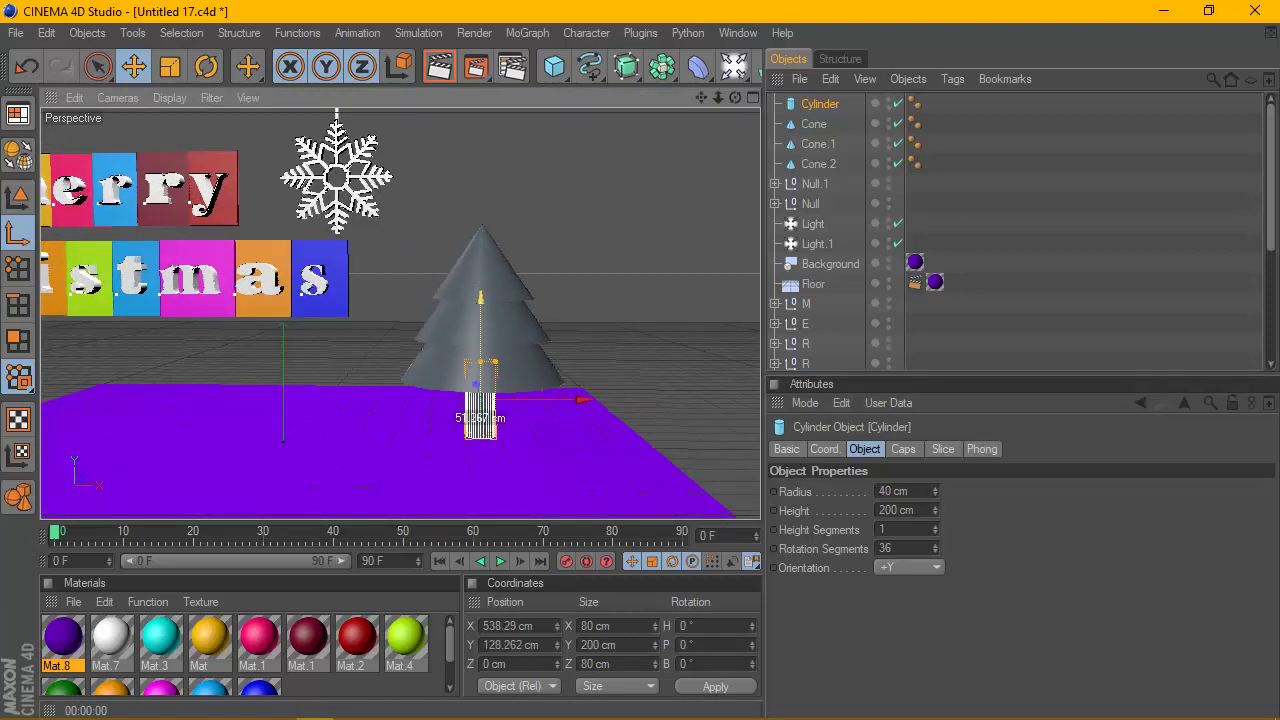
Fillet the trunk's caps at 13 cm, centre it under the tree, and switch to four views.
left_click(903, 449)
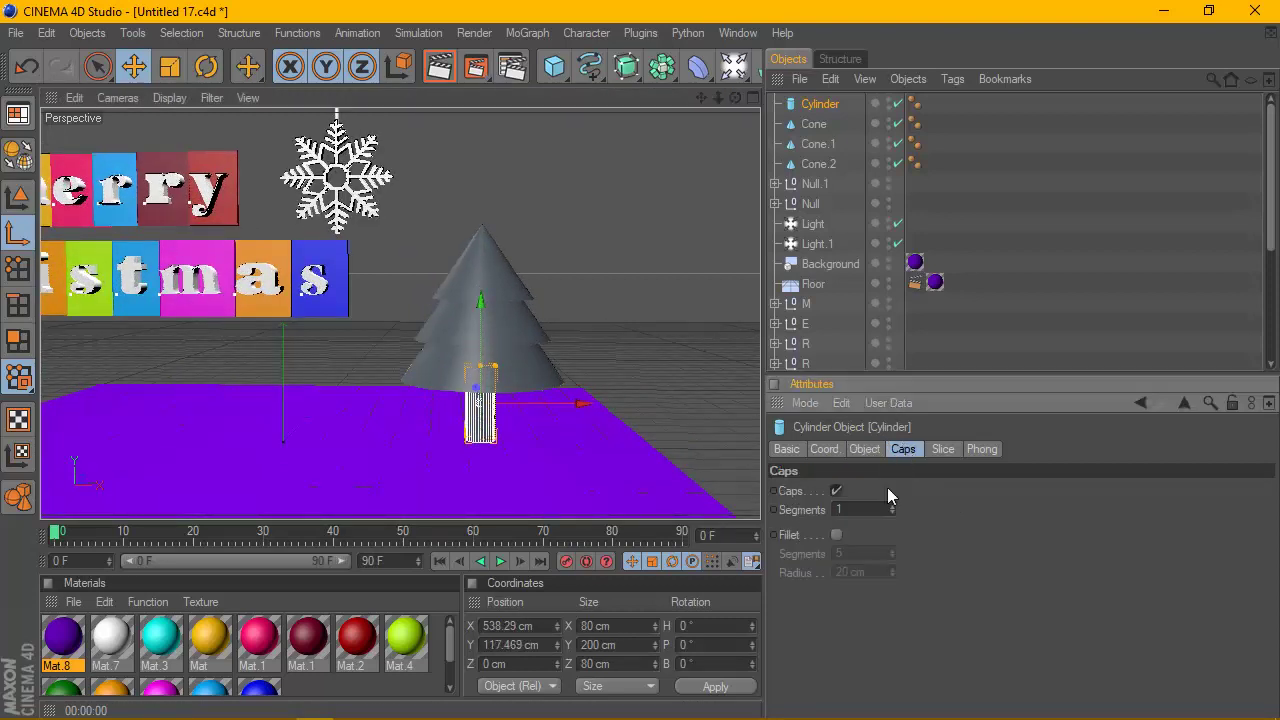
left_click(836, 535)
scroll(631, 366, "up", 2)
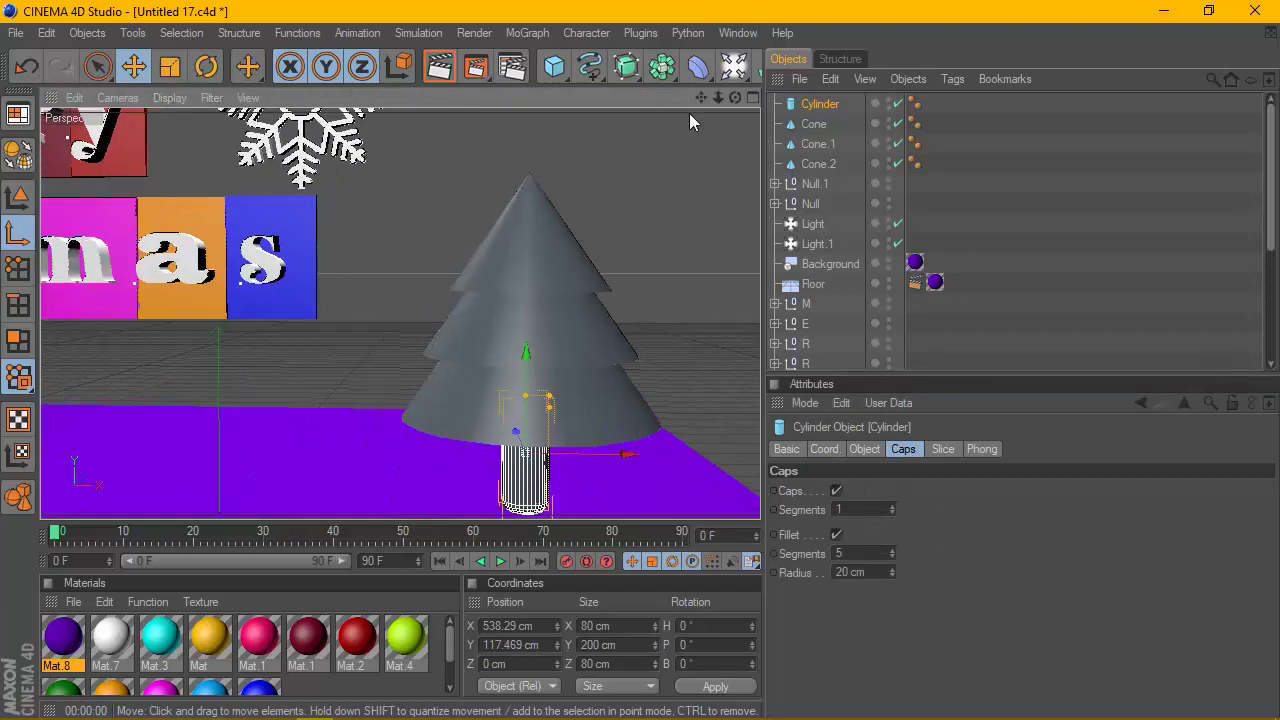
mouse_move(701, 97)
left_mouse_down()
mouse_move(519, 359)
mouse_move(528, 384)
left_mouse_up()
left_click(891, 576)
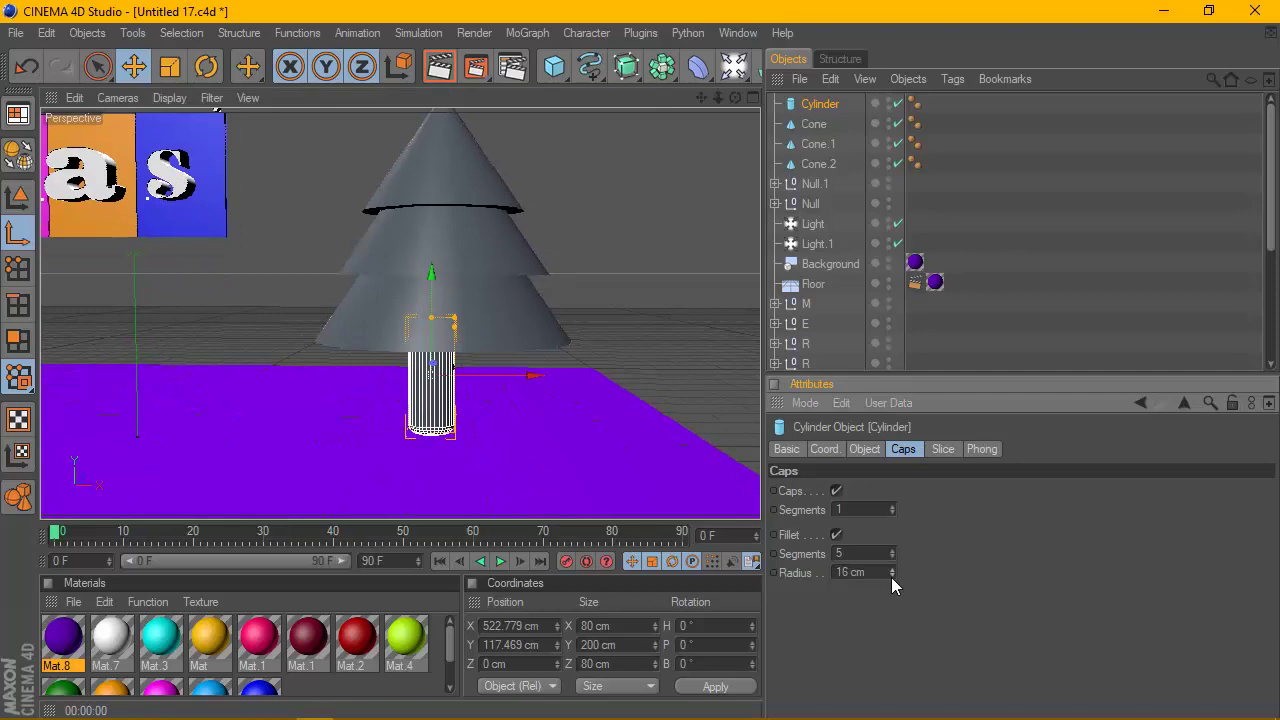
left_click(891, 576)
left_click(891, 576)
left_click(891, 576)
left_click_drag(425, 290, 425, 302)
mouse_move(735, 97)
left_mouse_down()
mouse_move(700, 150)
mouse_move(563, 210)
left_mouse_up()
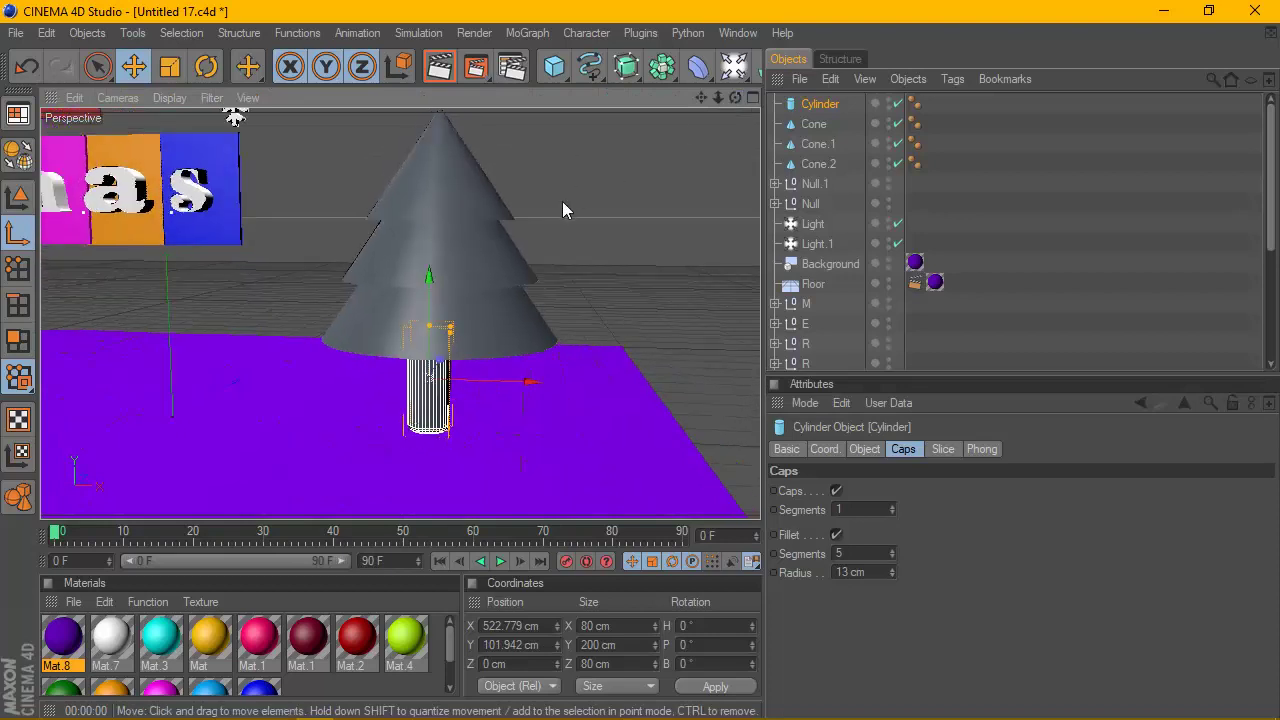
left_click_drag(526, 381, 698, 224)
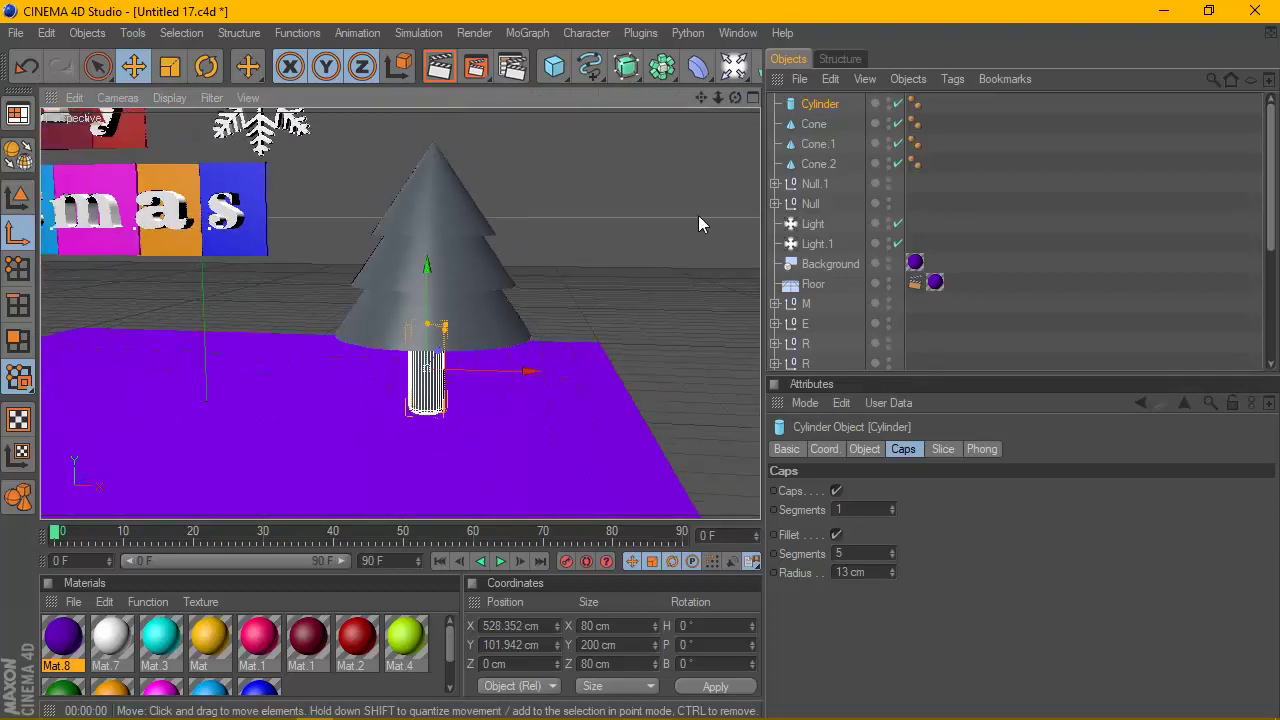
left_click(752, 97)
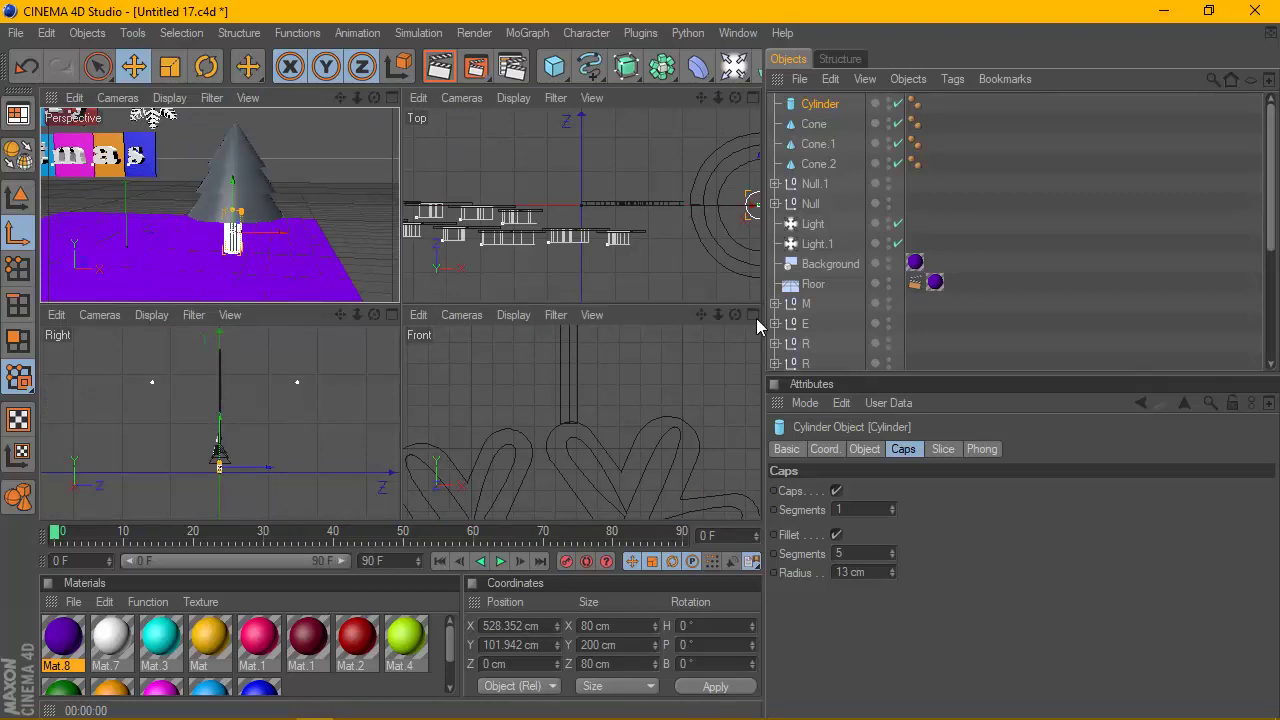
In the enlarged Front view, nudge the trunk right so it centres under the cones.
left_click(752, 314)
scroll(535, 269, "down", 3)
scroll(535, 269, "down", 3)
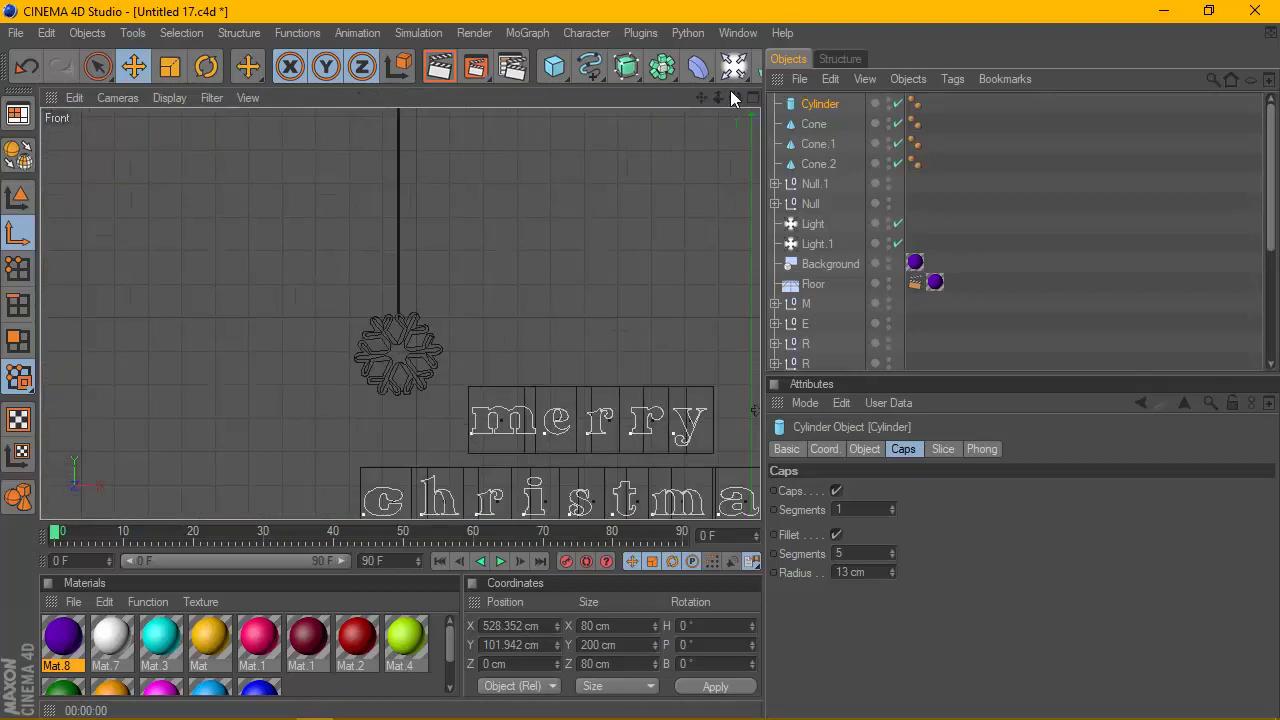
left_click_drag(700, 101, 678, 112)
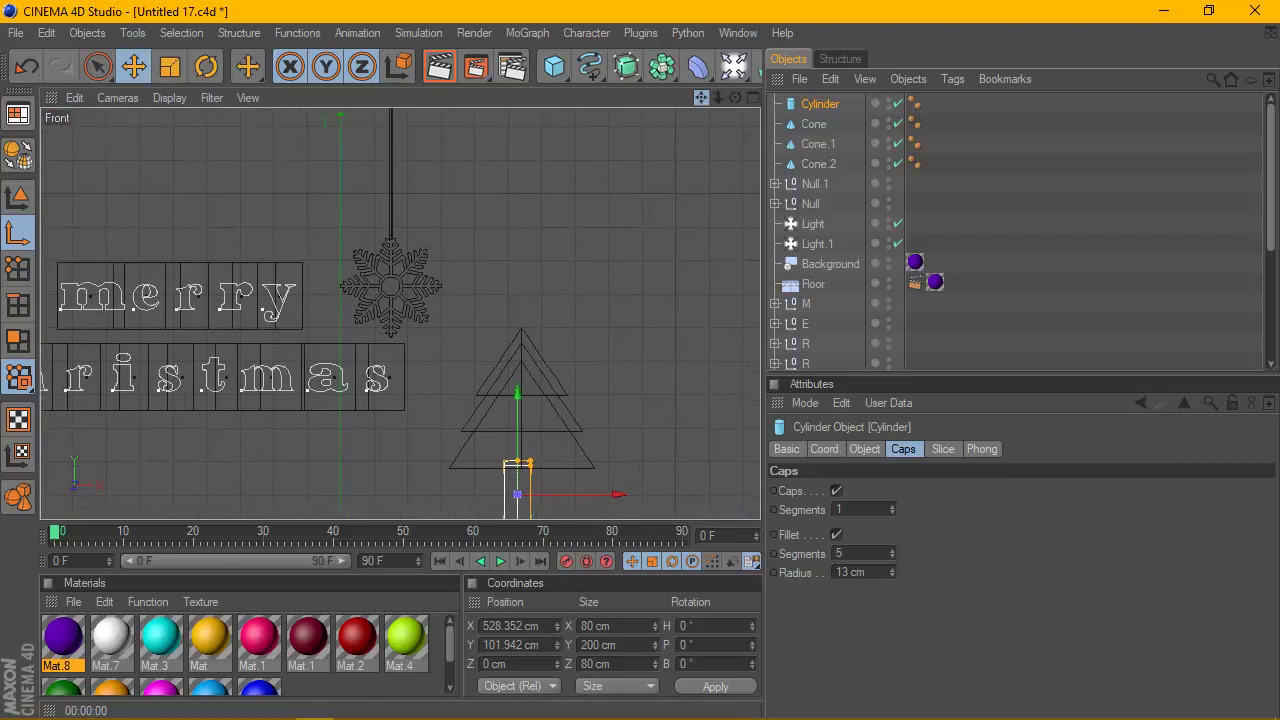
scroll(577, 258, "up", 2)
scroll(491, 320, "up", 2)
scroll(480, 352, "up", 2)
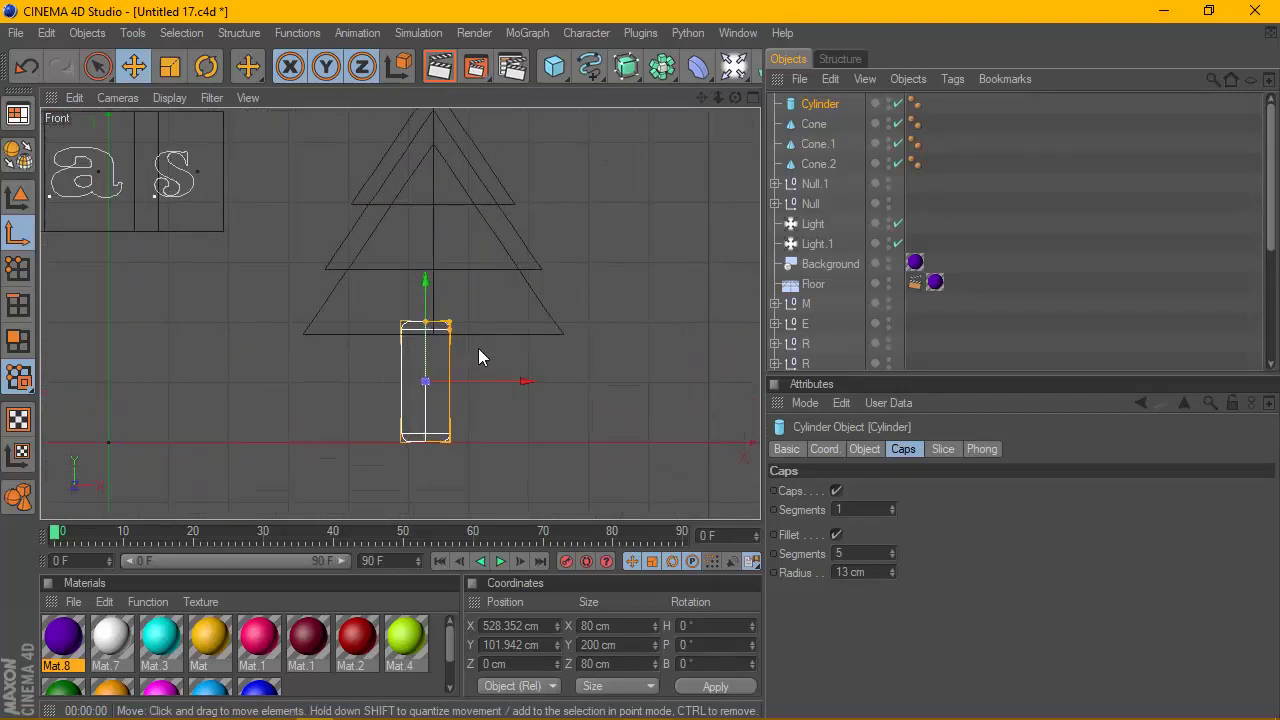
scroll(495, 383, "up", 1)
left_click_drag(497, 384, 505, 384)
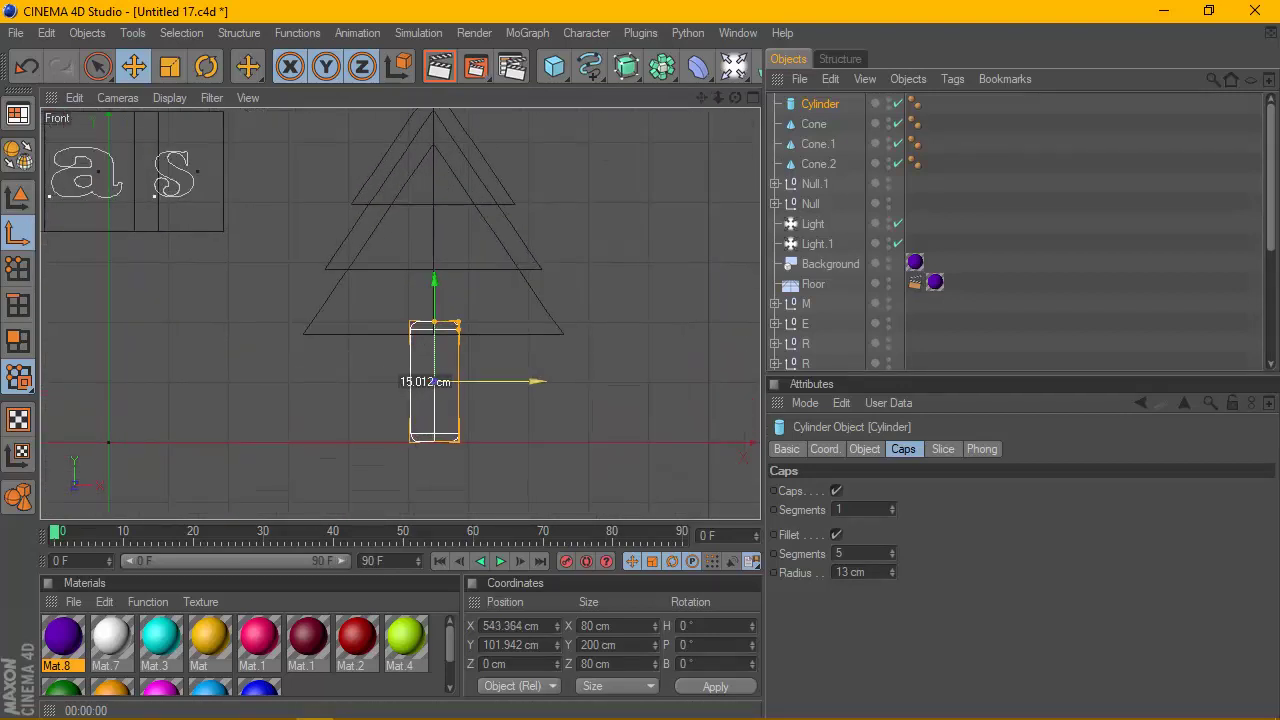
Maximize the Perspective view and render a preview of the centred tree.
left_click(753, 97)
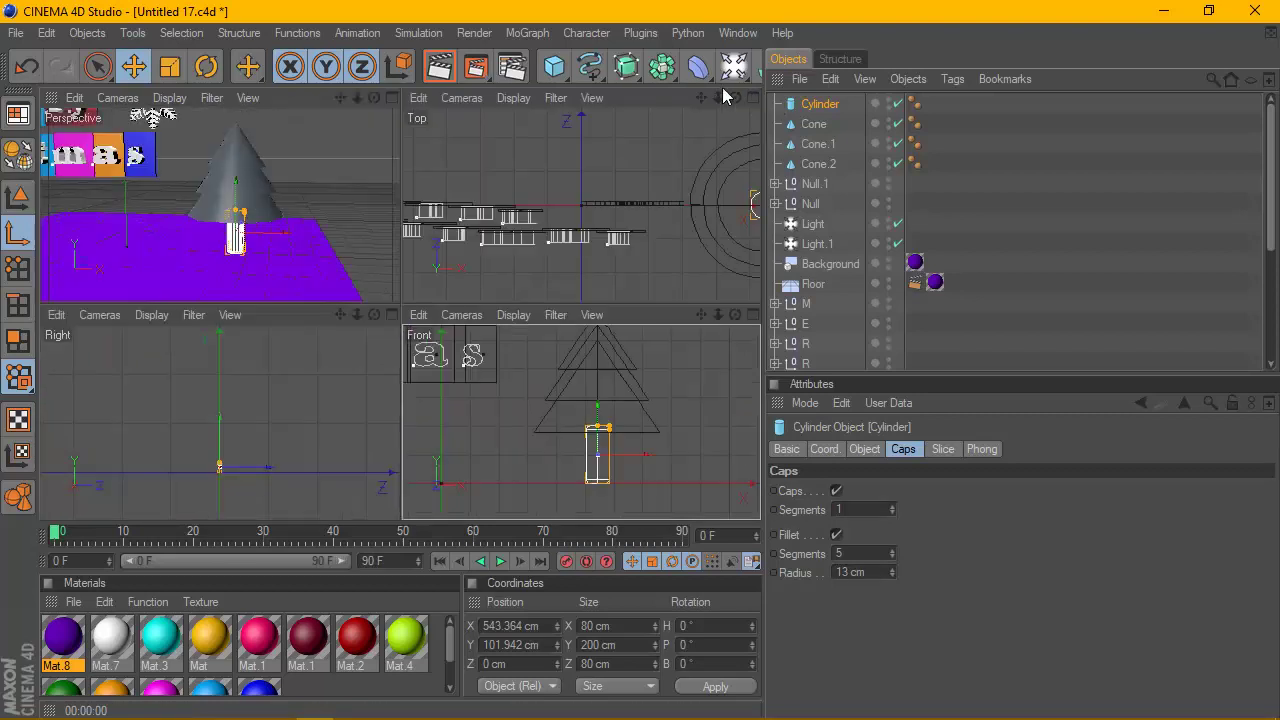
left_click(389, 97)
left_click(440, 66)
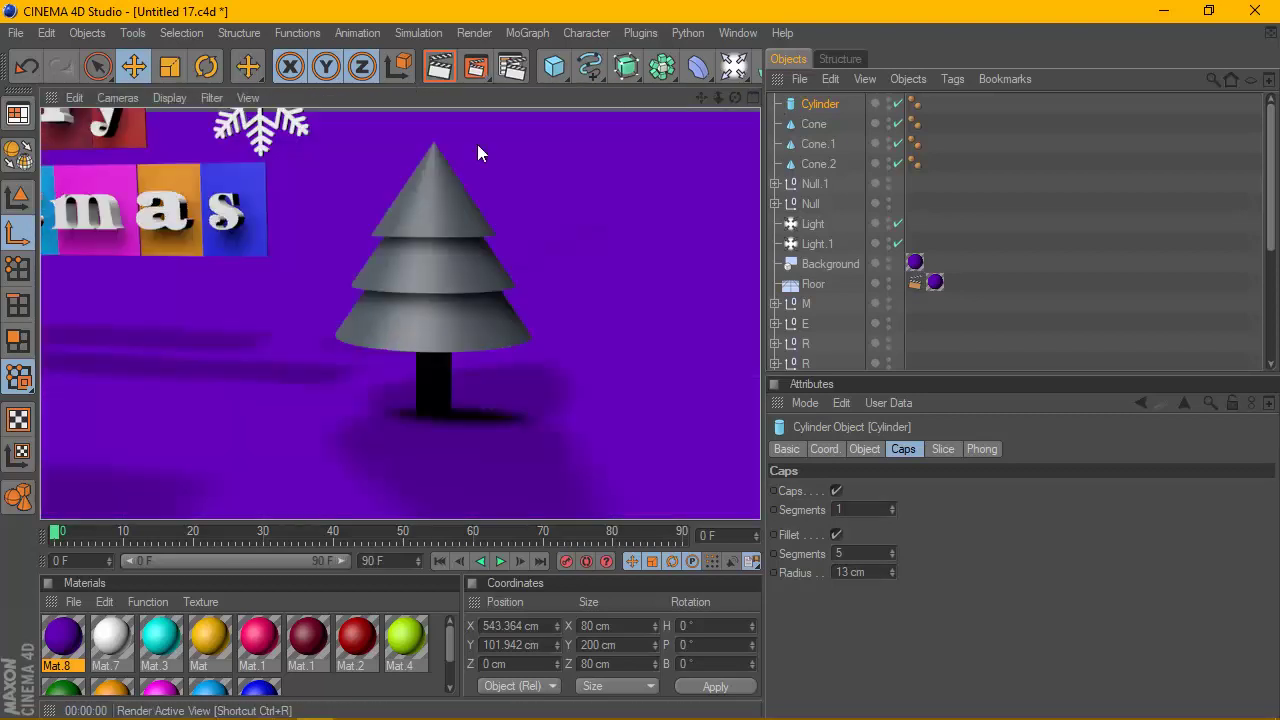
scroll(514, 231, "down", 3)
scroll(712, 145, "down", 3)
scroll(712, 145, "down", 2)
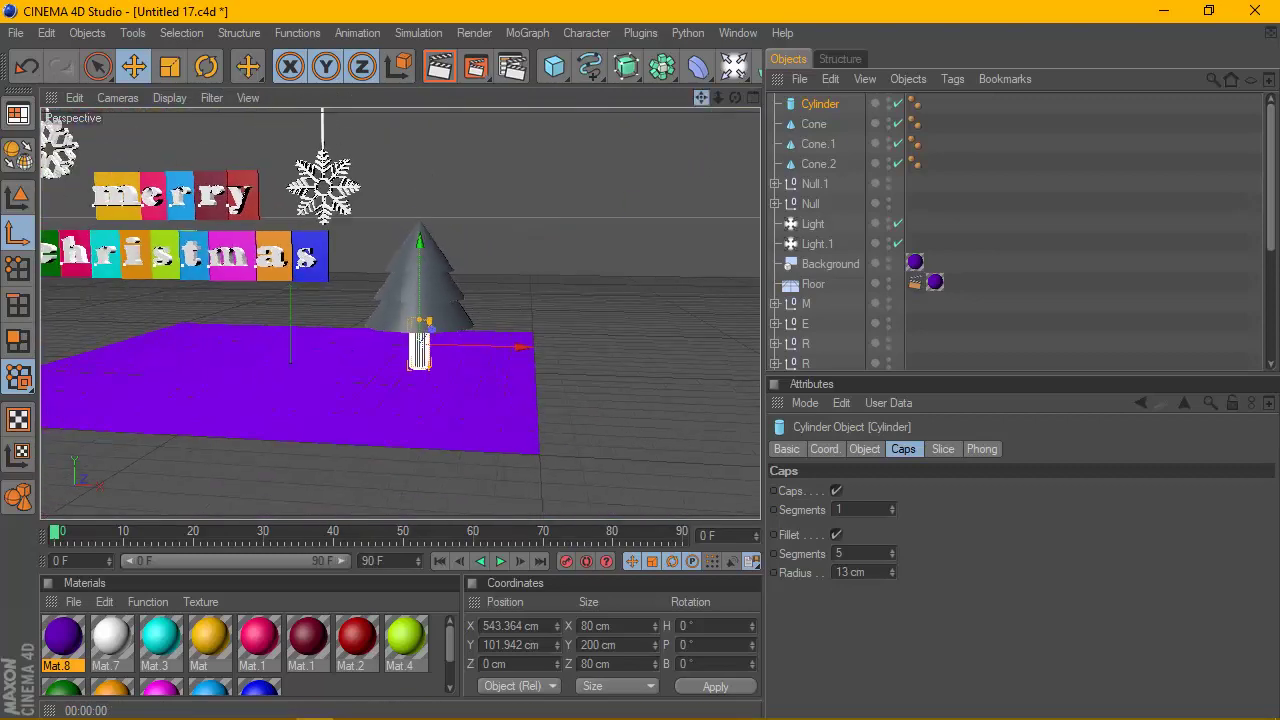
mouse_move(735, 97)
left_mouse_down()
mouse_move(760, 110)
mouse_move(727, 106)
left_mouse_up()
Scale the three cones and trunk up together, then render the tree from two angles.
left_click(818, 163, "shift")
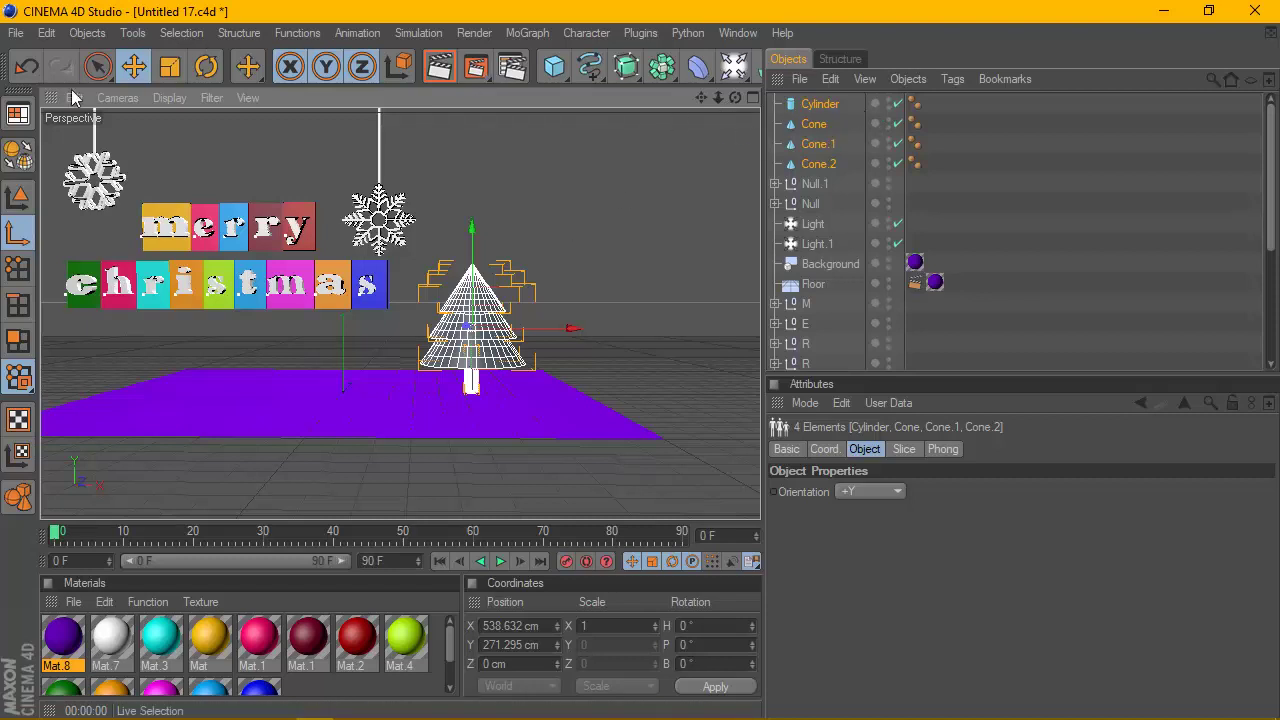
left_click(170, 66)
left_click_drag(600, 300, 630, 300)
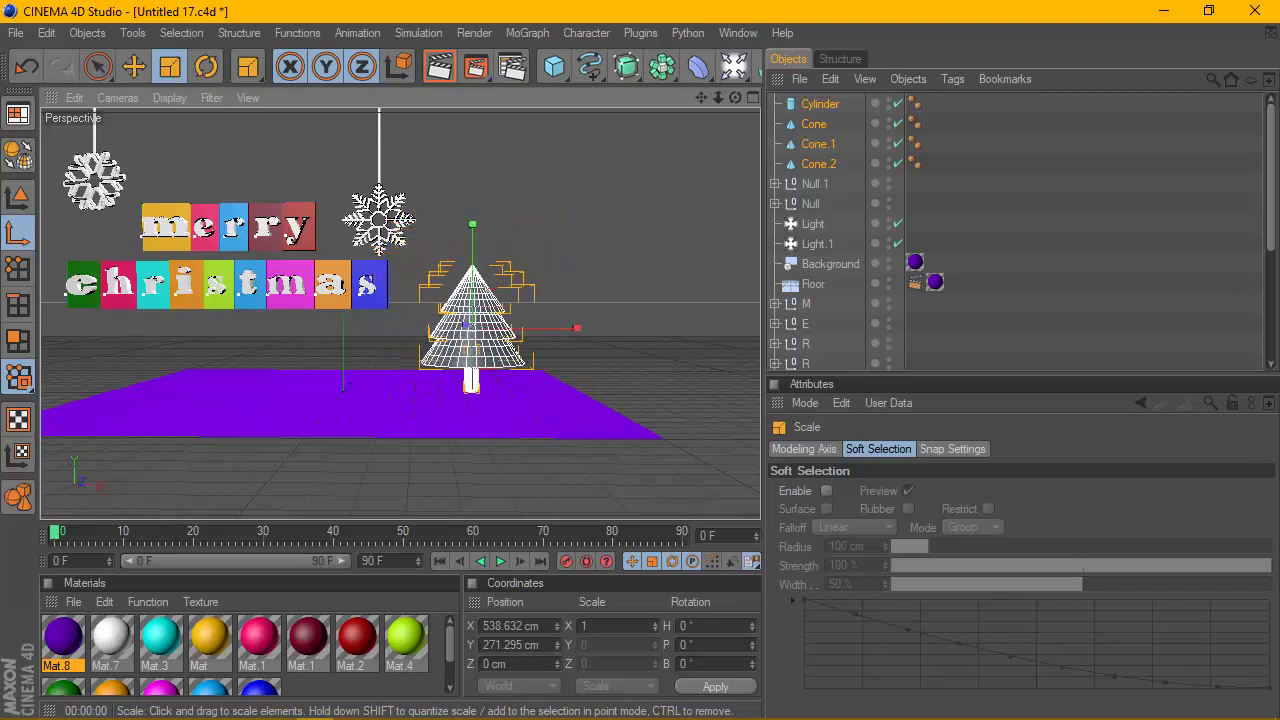
left_click_drag(630, 300, 610, 300)
key("ctrl+z")
key("e")
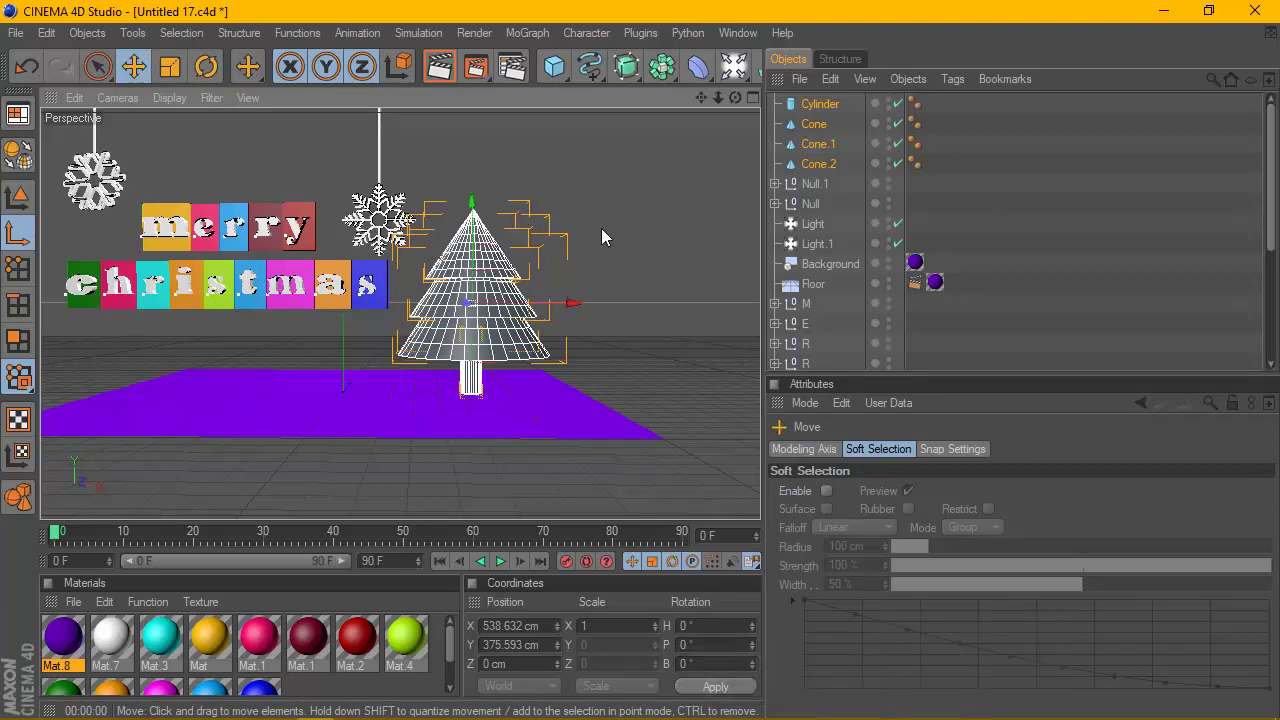
left_click_drag(706, 98, 484, 98)
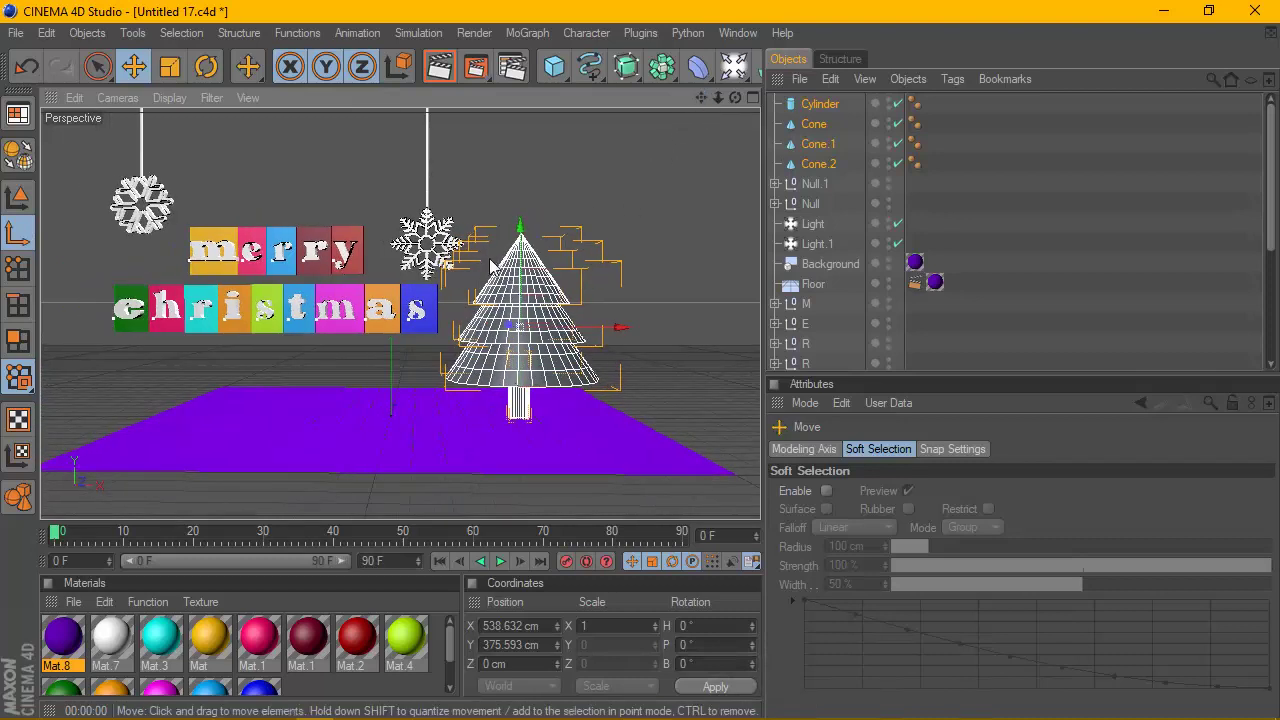
left_click(439, 68)
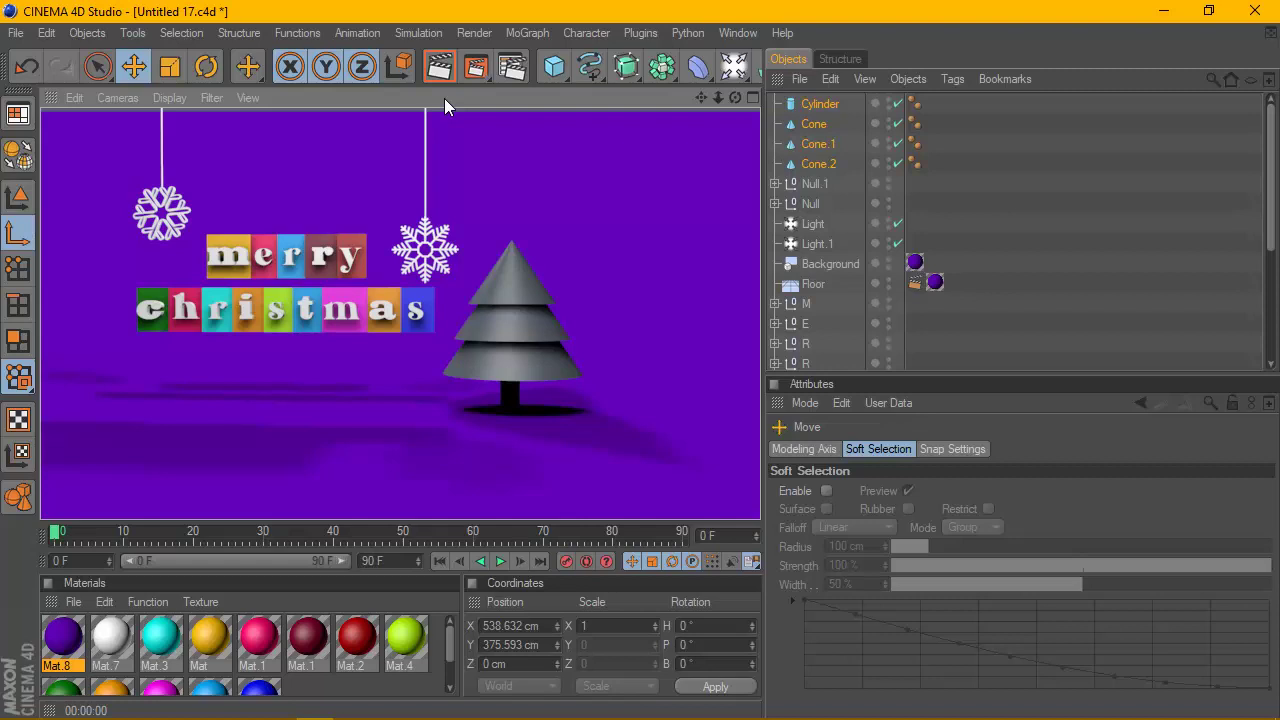
left_click_drag(701, 97, 740, 100)
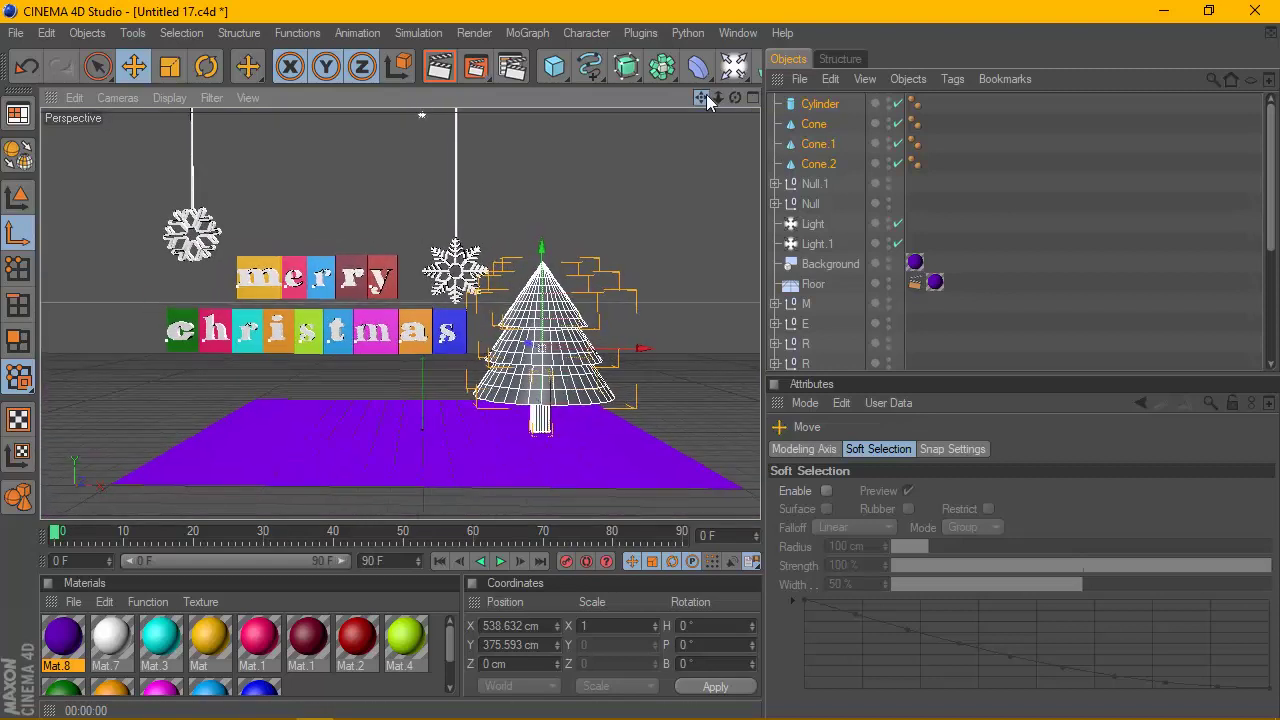
left_click(439, 68)
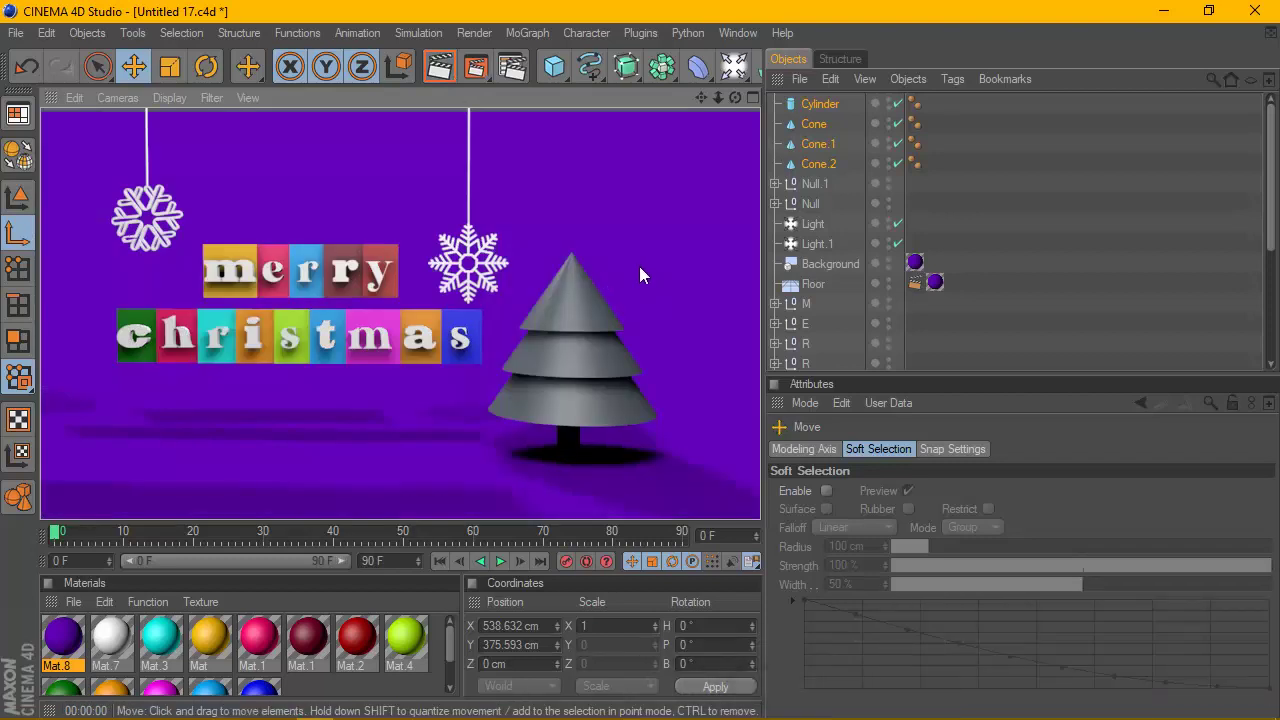
Add a Star spline and move it up and right to sit above the tree.
left_click(590, 67)
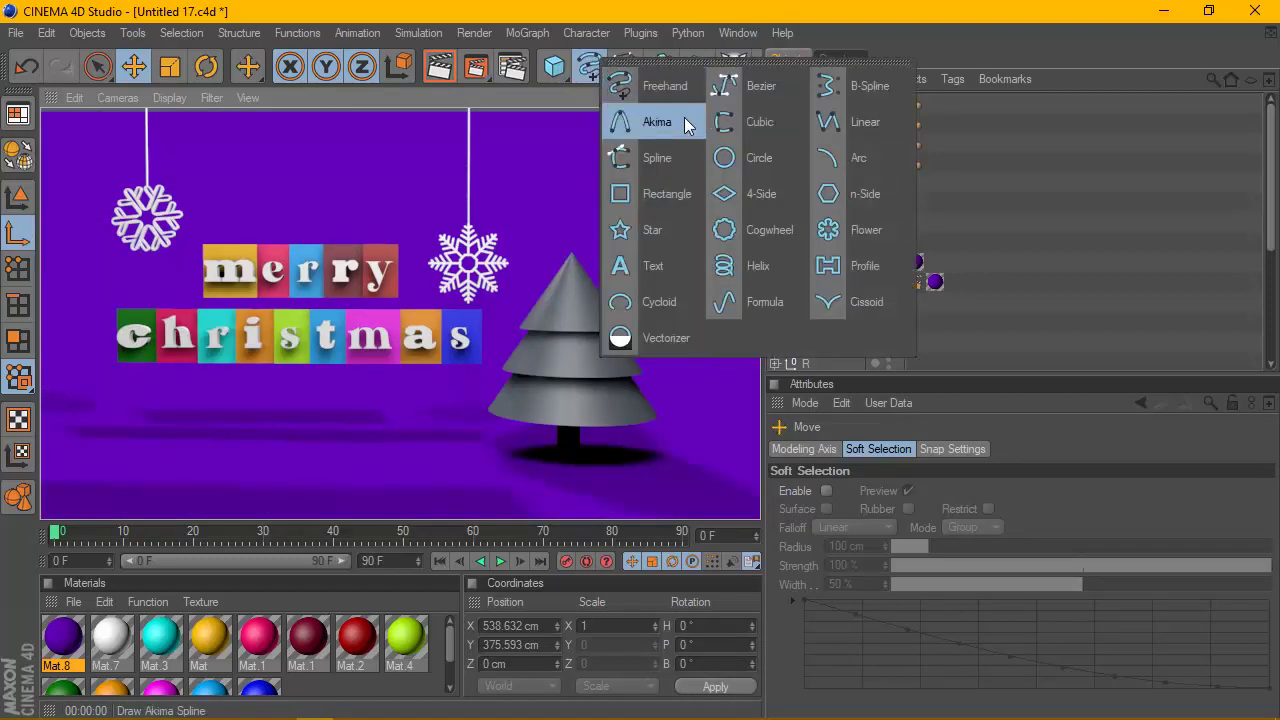
left_click(652, 229)
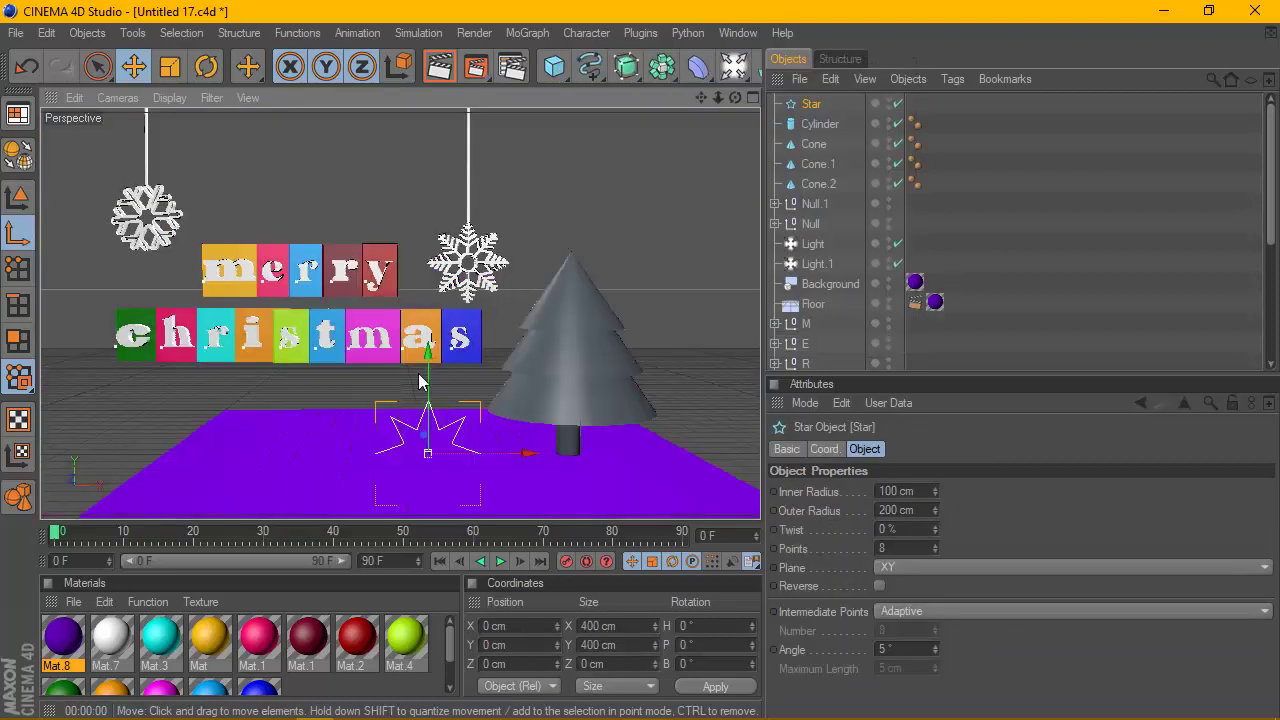
left_click_drag(421, 378, 424, 147)
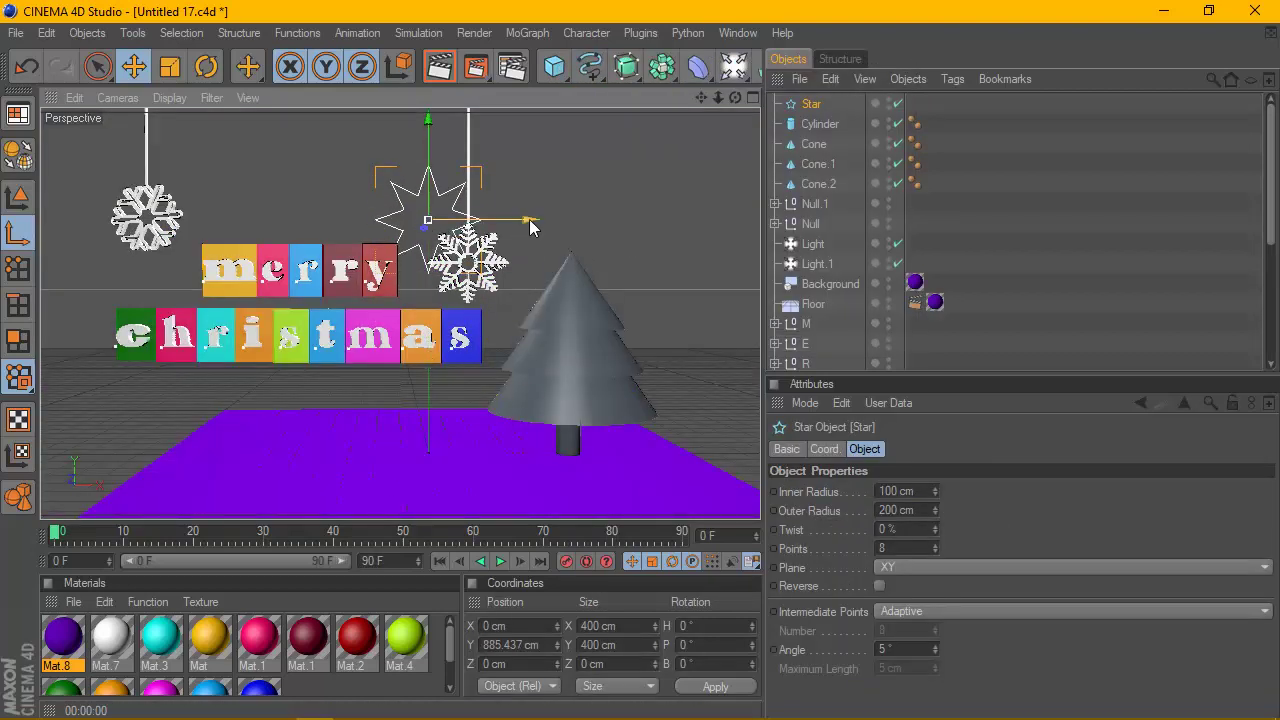
left_click_drag(530, 228, 669, 222)
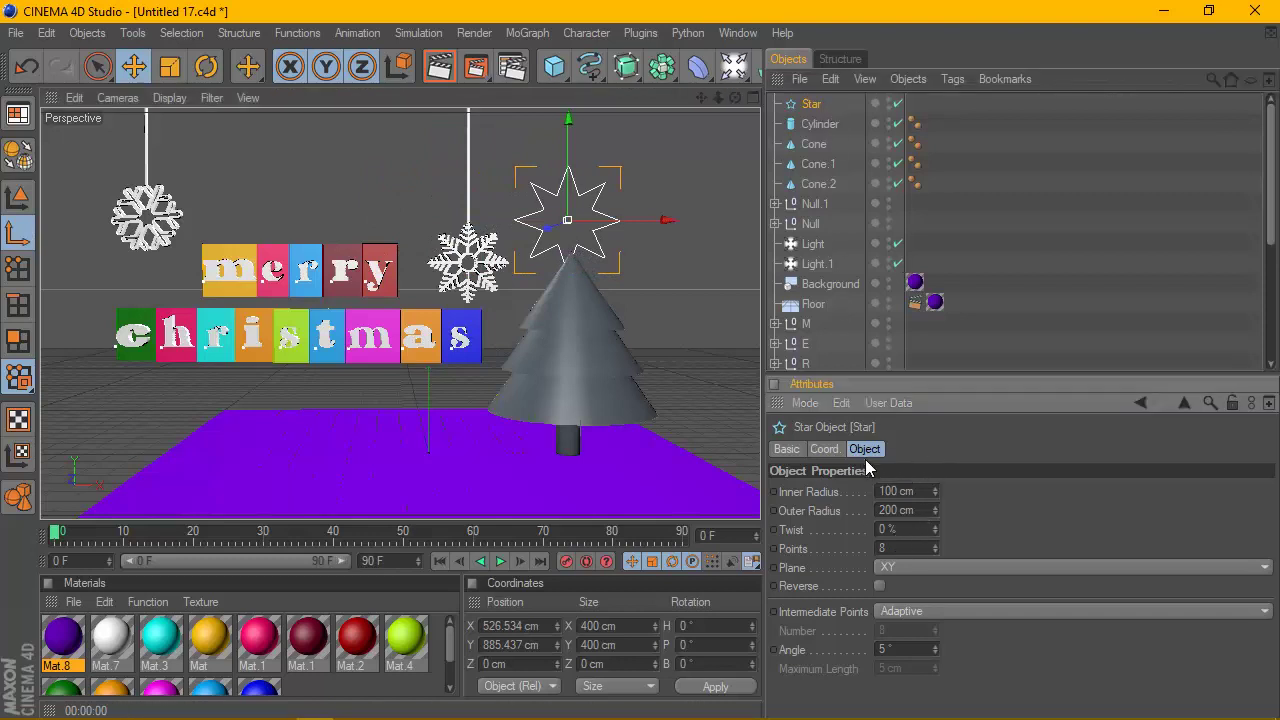
Give the star 5 points and a smaller inner radius, then shrink it to about two-thirds.
type("5")
key("Return")
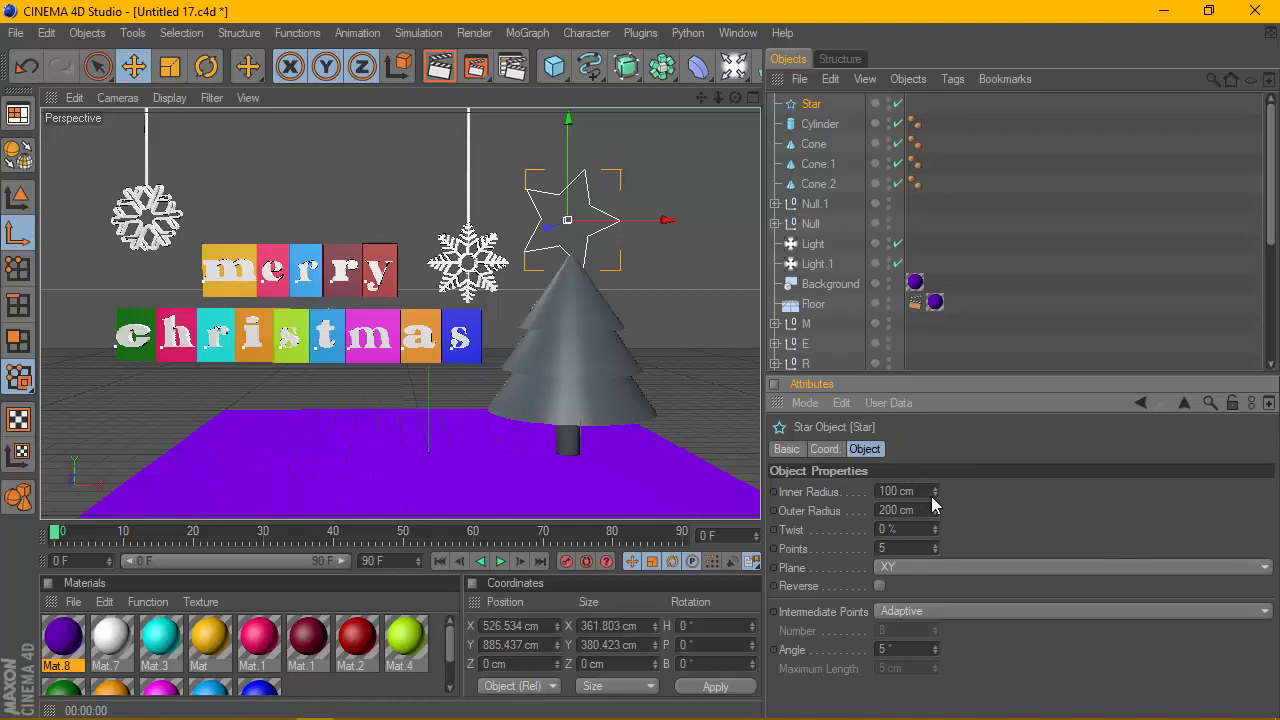
left_click_drag(934, 492, 934, 515)
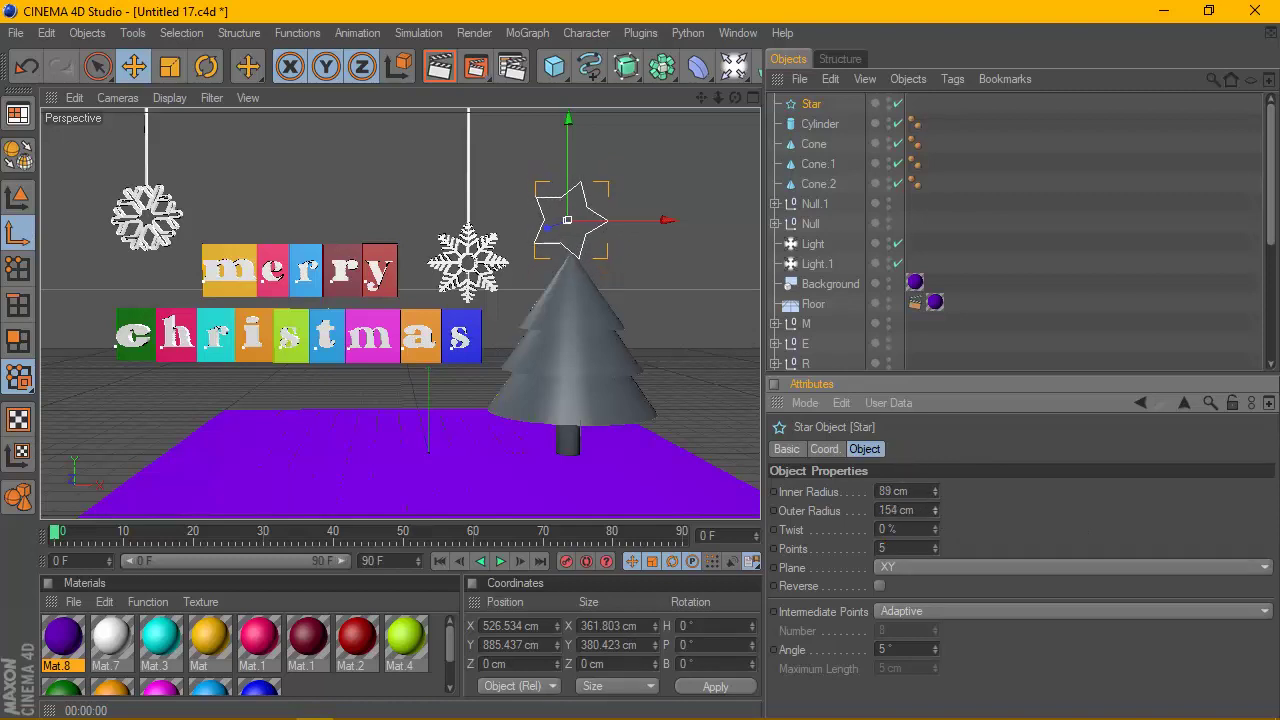
left_click_drag(718, 97, 713, 105)
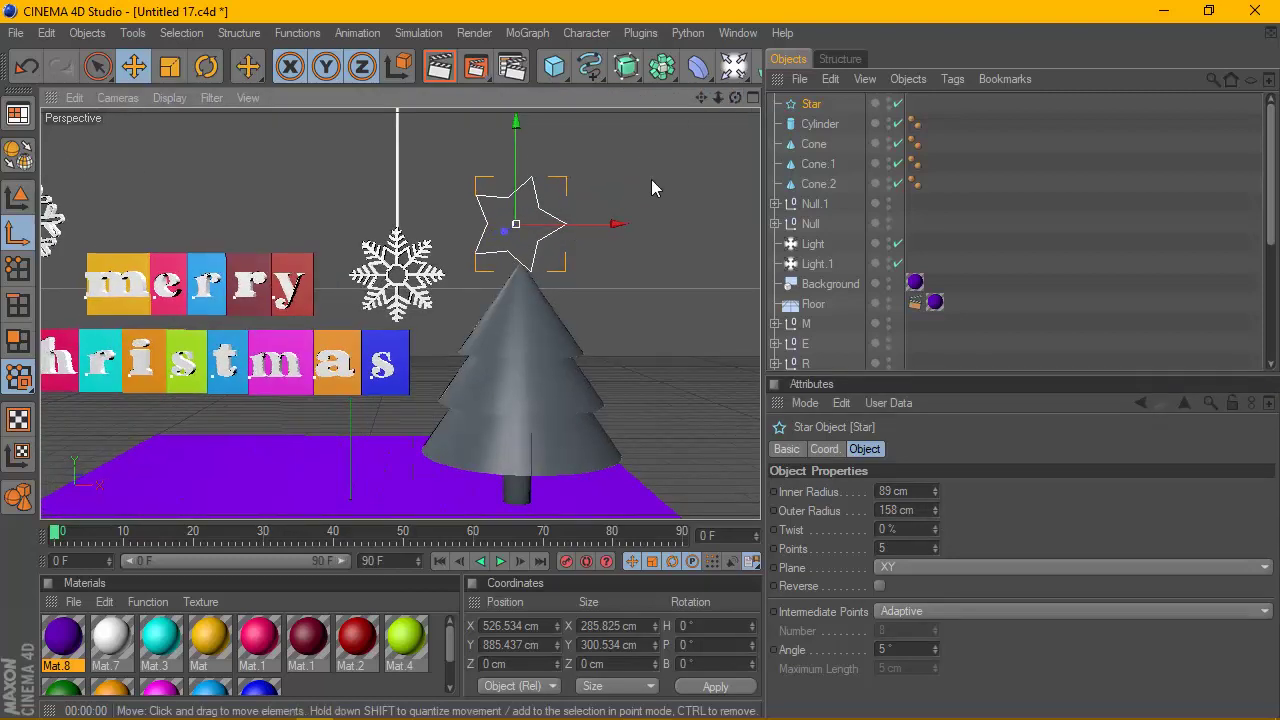
key("t")
left_click(802, 104)
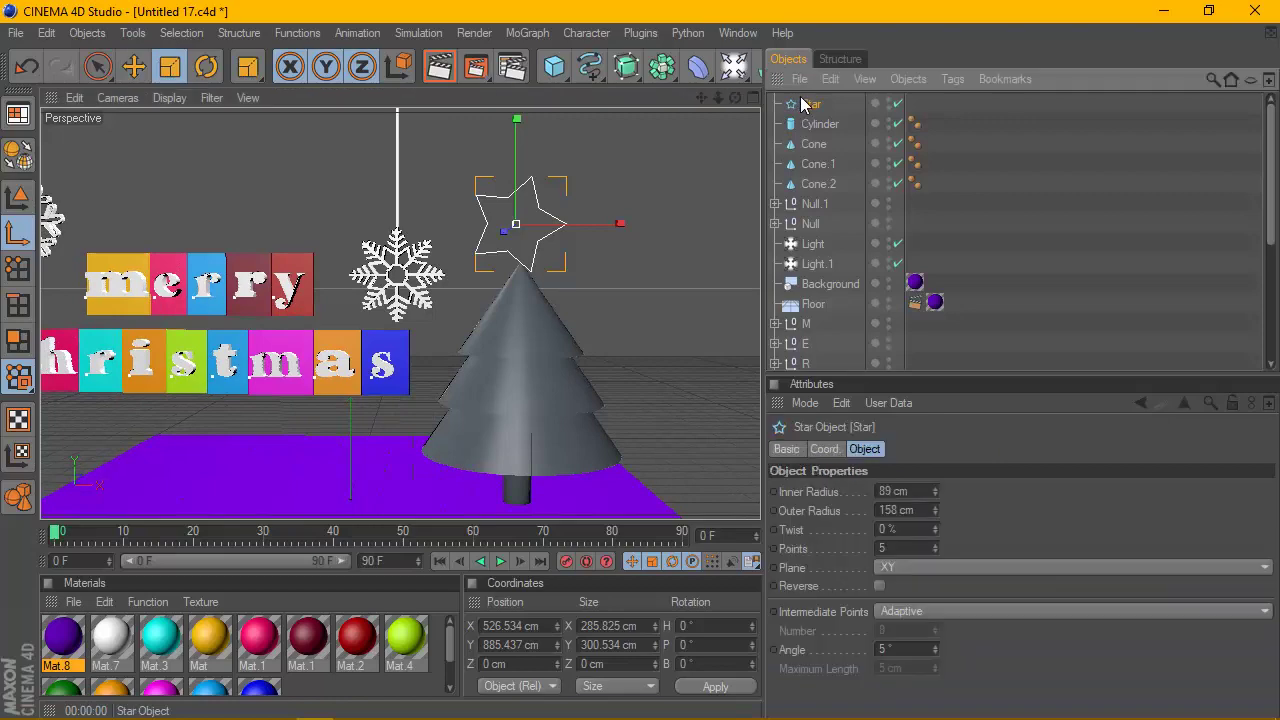
mouse_move(652, 250)
left_mouse_down()
mouse_move(630, 248)
mouse_move(665, 230)
left_mouse_up()
mouse_move(735, 97)
left_mouse_down()
mouse_move(666, 150)
mouse_move(654, 88)
left_mouse_up()
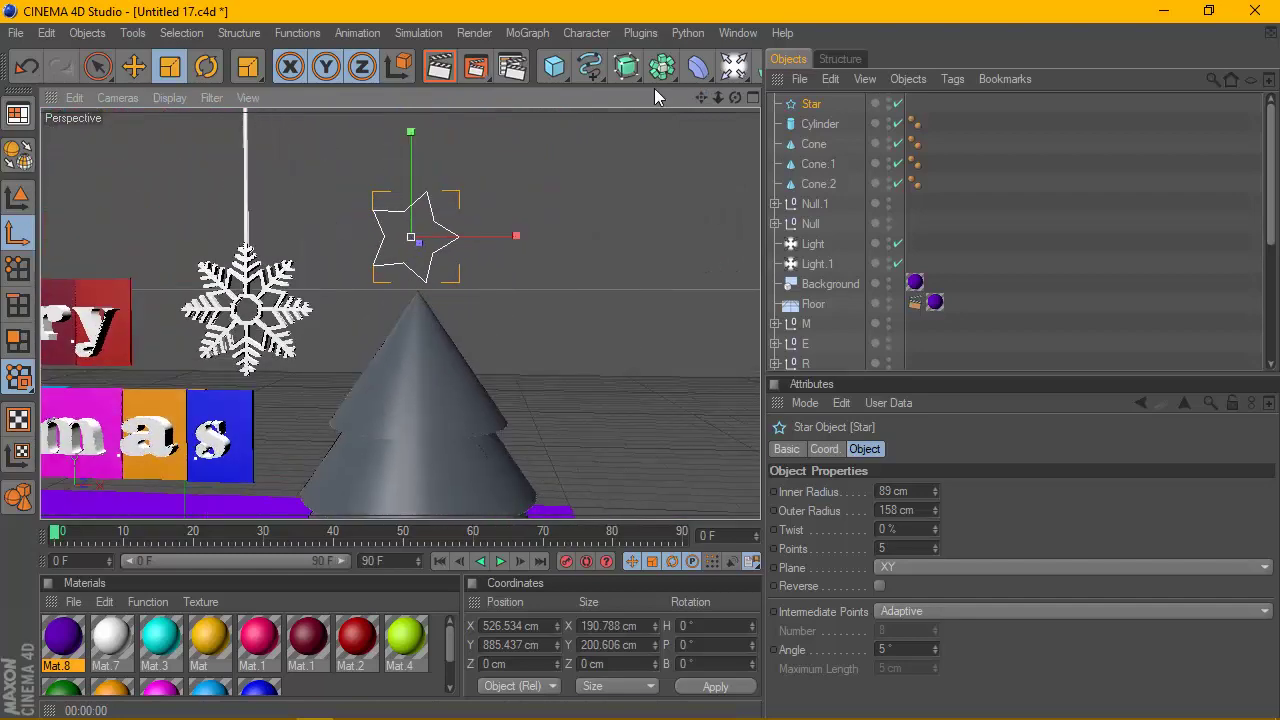
left_click(626, 66)
Create an Extrude NURBS and nest the Star under it to make it solid.
left_click(848, 85)
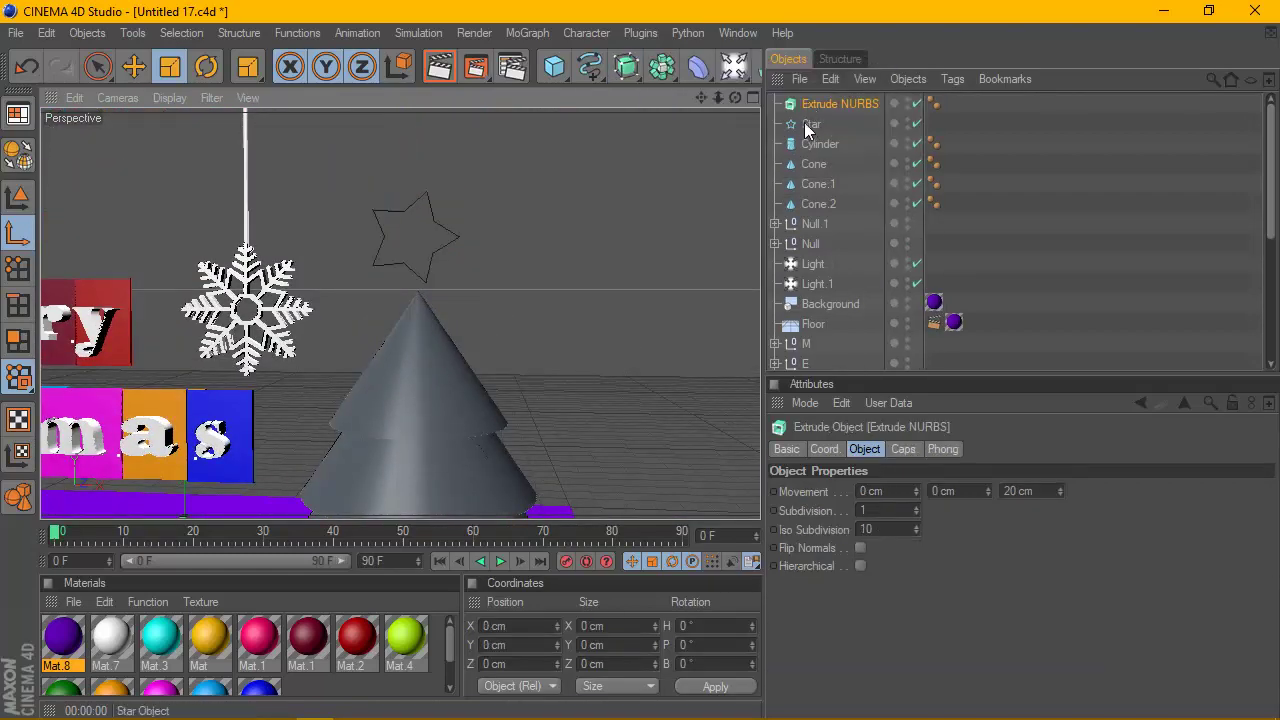
left_click_drag(810, 124, 818, 104)
left_click_drag(729, 133, 484, 183, "alt")
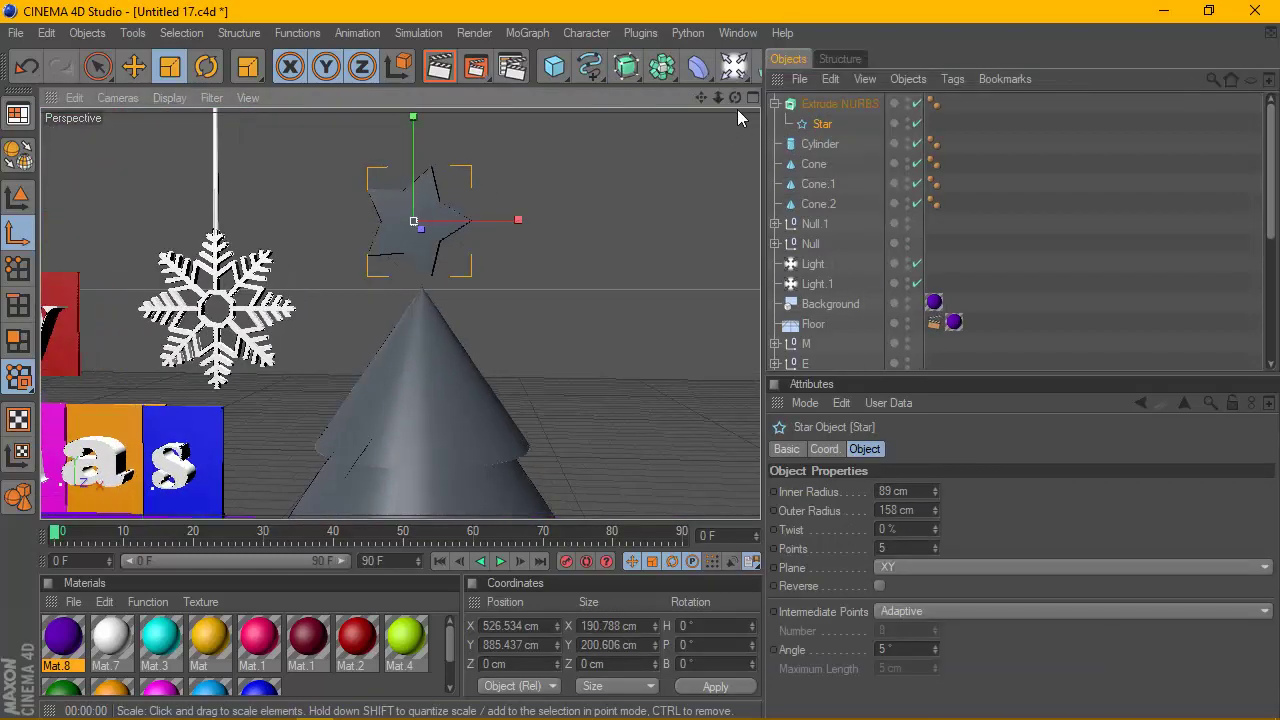
left_click_drag(735, 97, 704, 118)
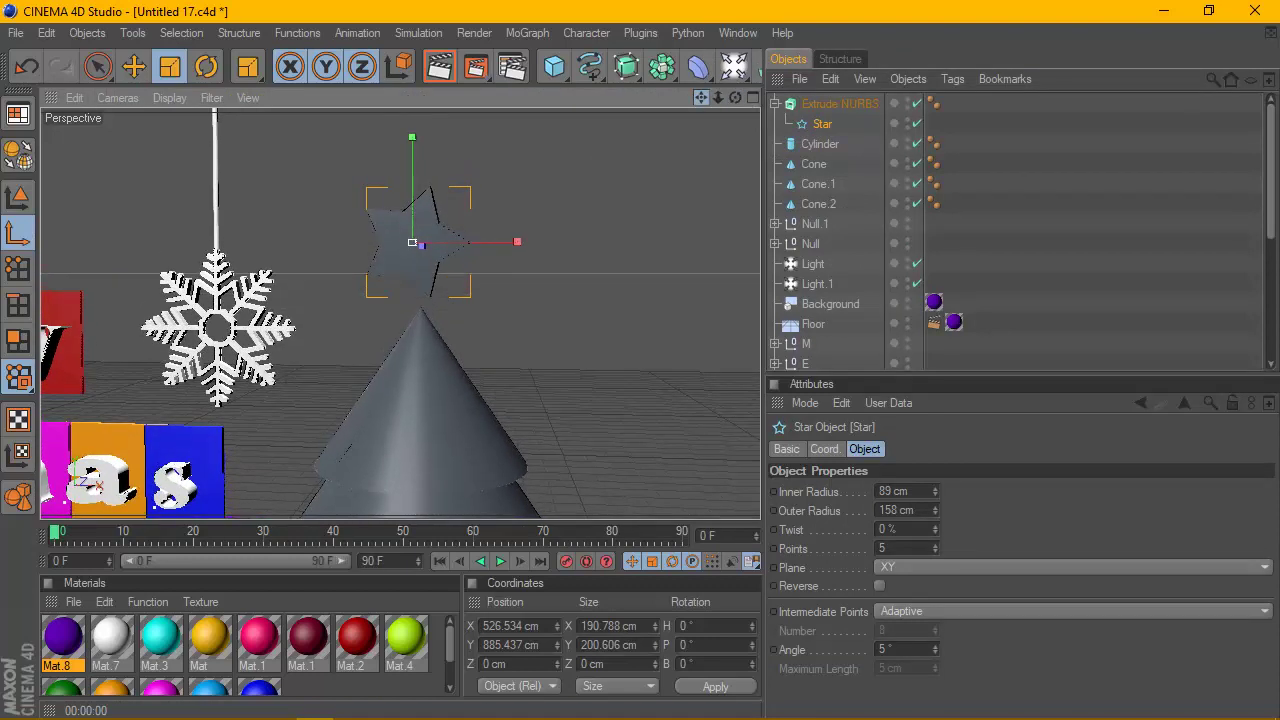
Move the extruded star down onto the tip of the tree.
left_click(133, 66)
left_click_drag(415, 242, 438, 270)
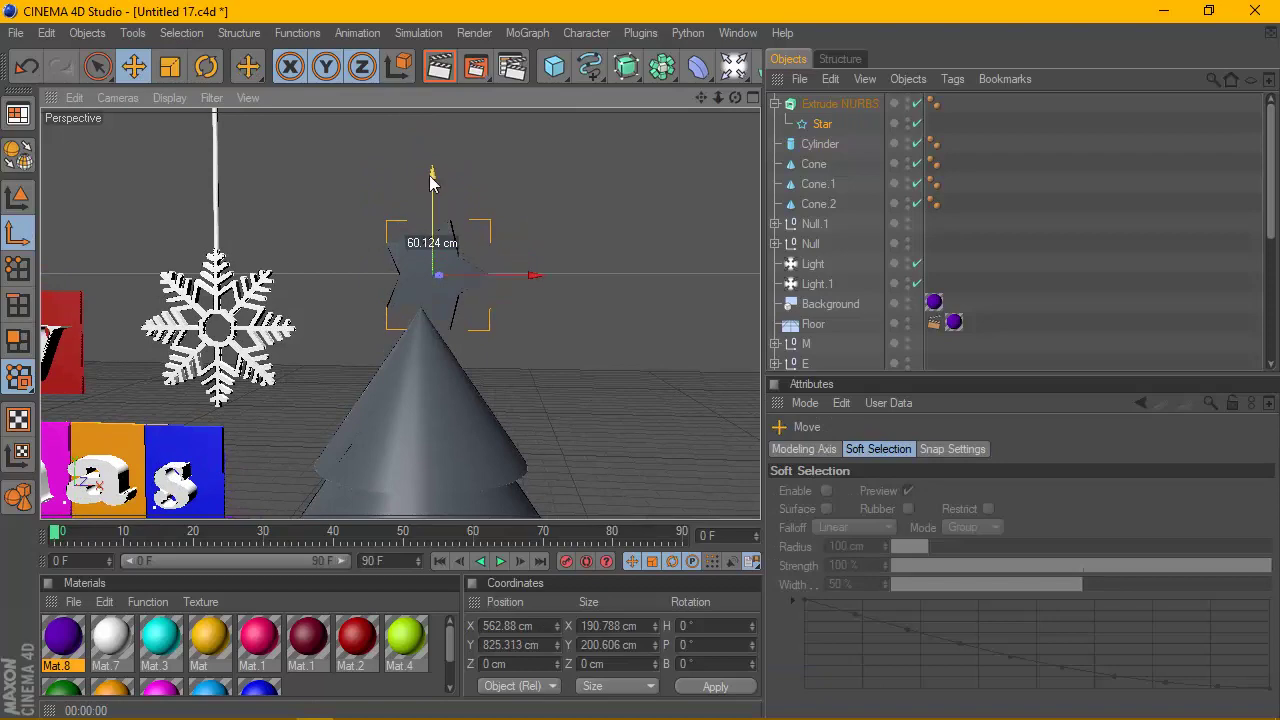
left_click_drag(432, 180, 434, 178)
scroll(457, 207, "up", 3)
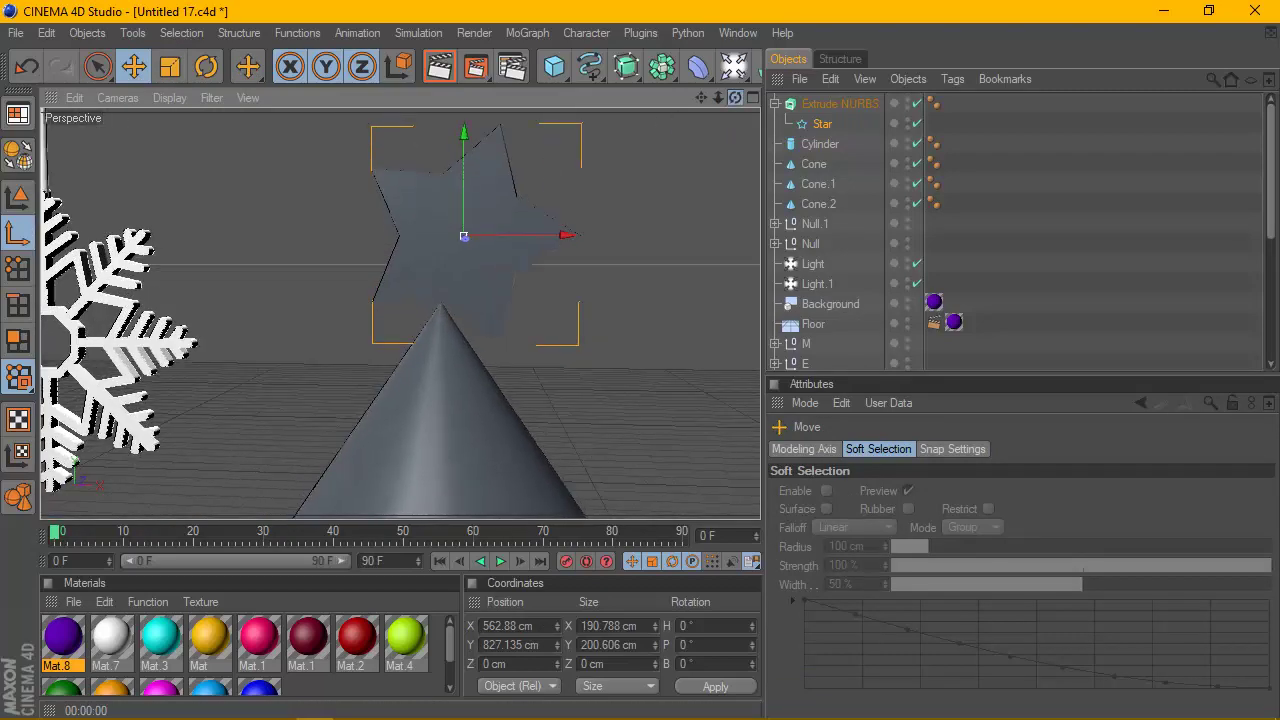
left_click_drag(735, 97, 587, 150)
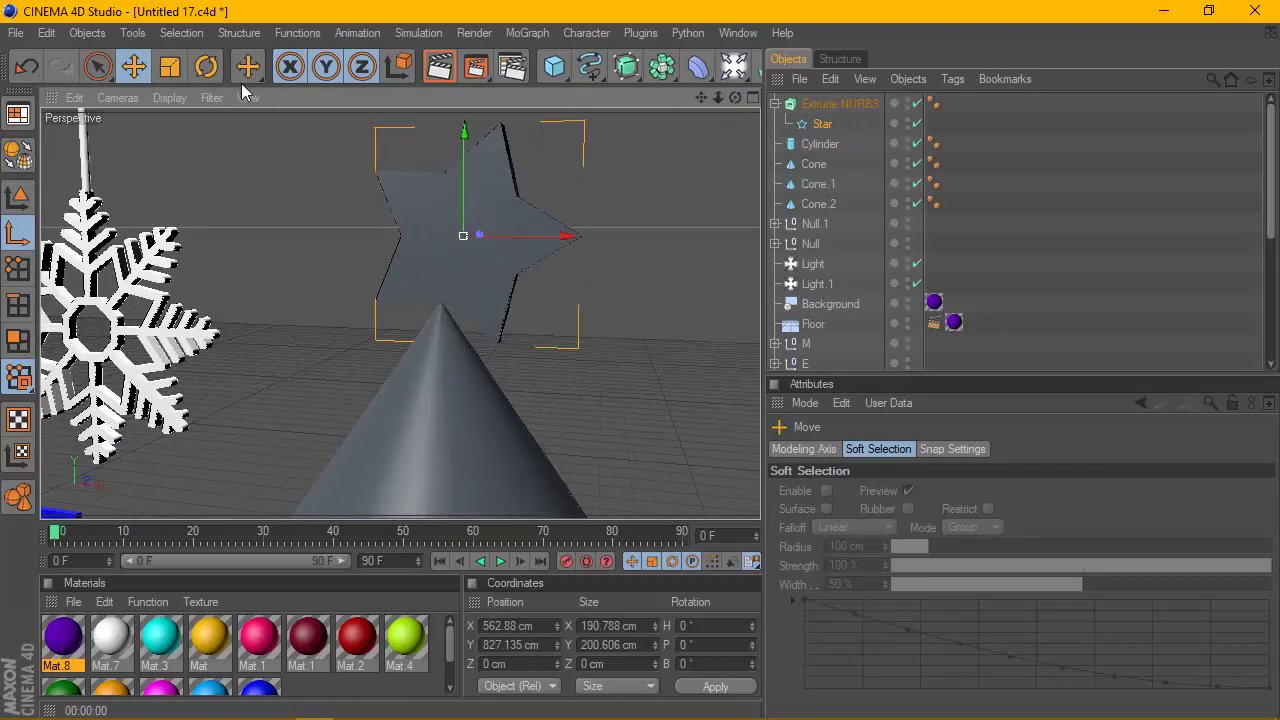
left_click_drag(734, 99, 738, 104)
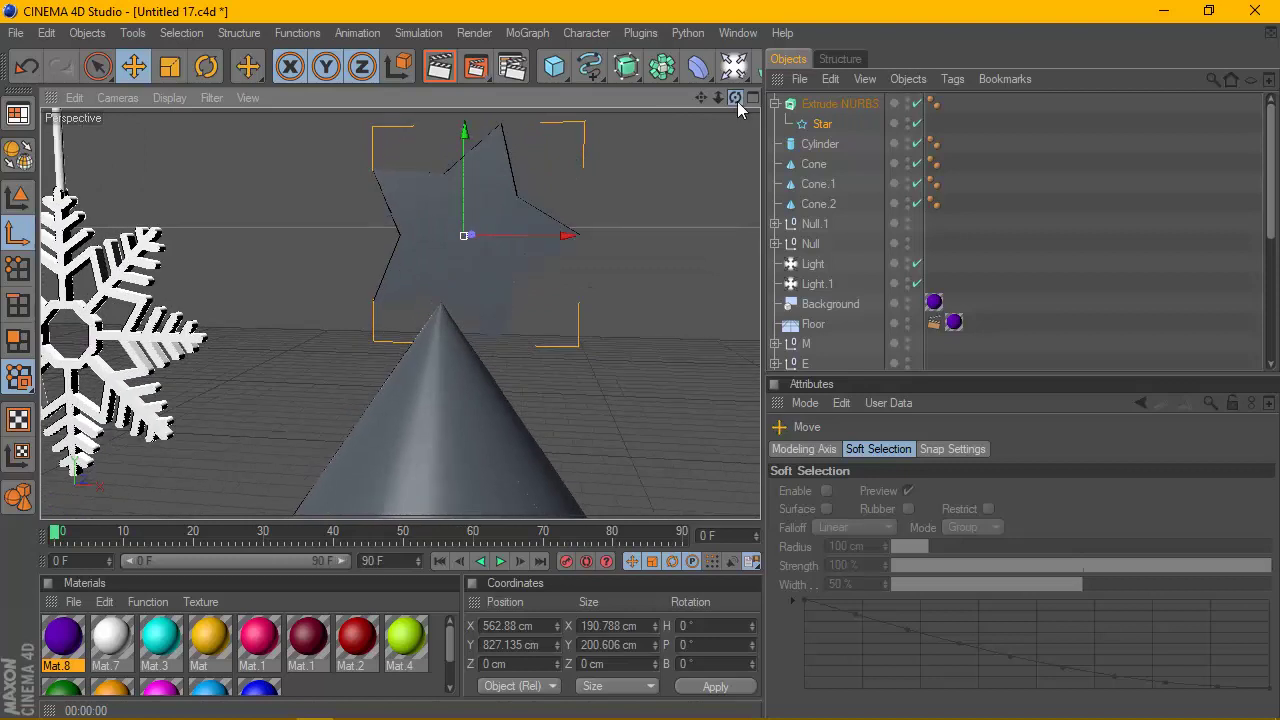
Tilt the star slightly, to about -14.7°.
left_click(242, 72)
mouse_move(512, 190)
left_mouse_down()
mouse_move(492, 193)
mouse_move(514, 225)
left_mouse_up()
key("e")
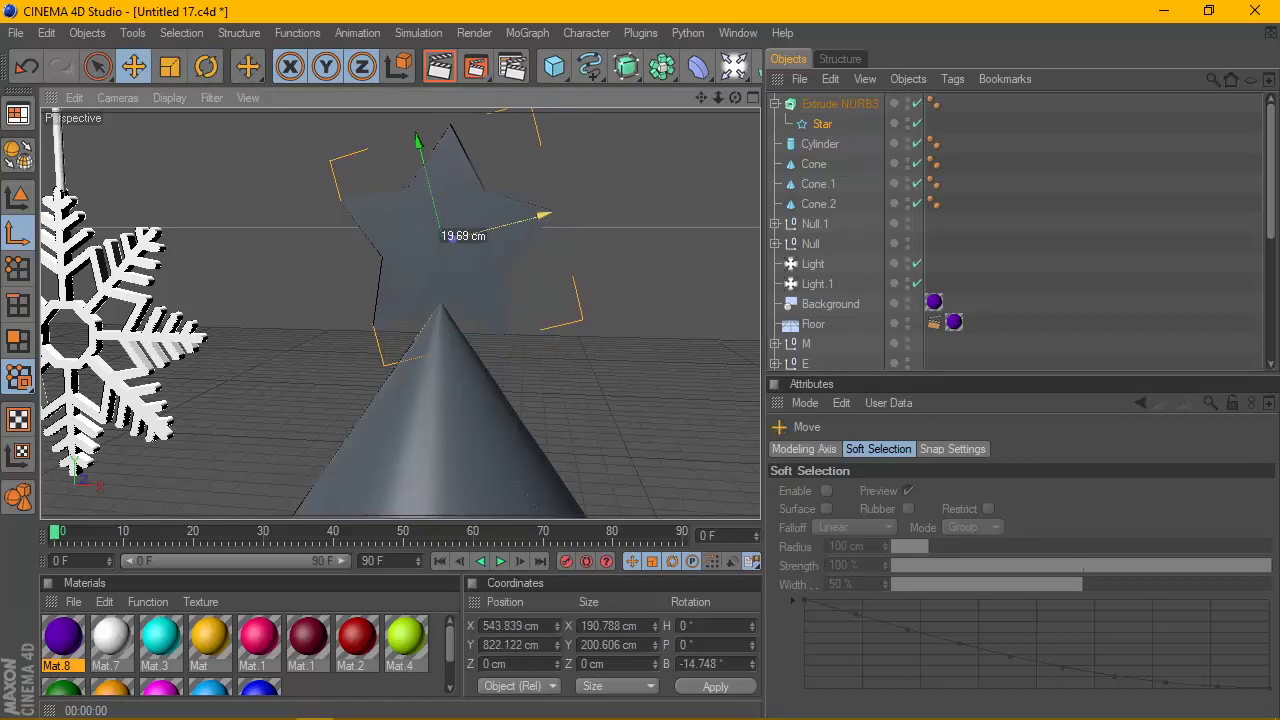
left_click(753, 97)
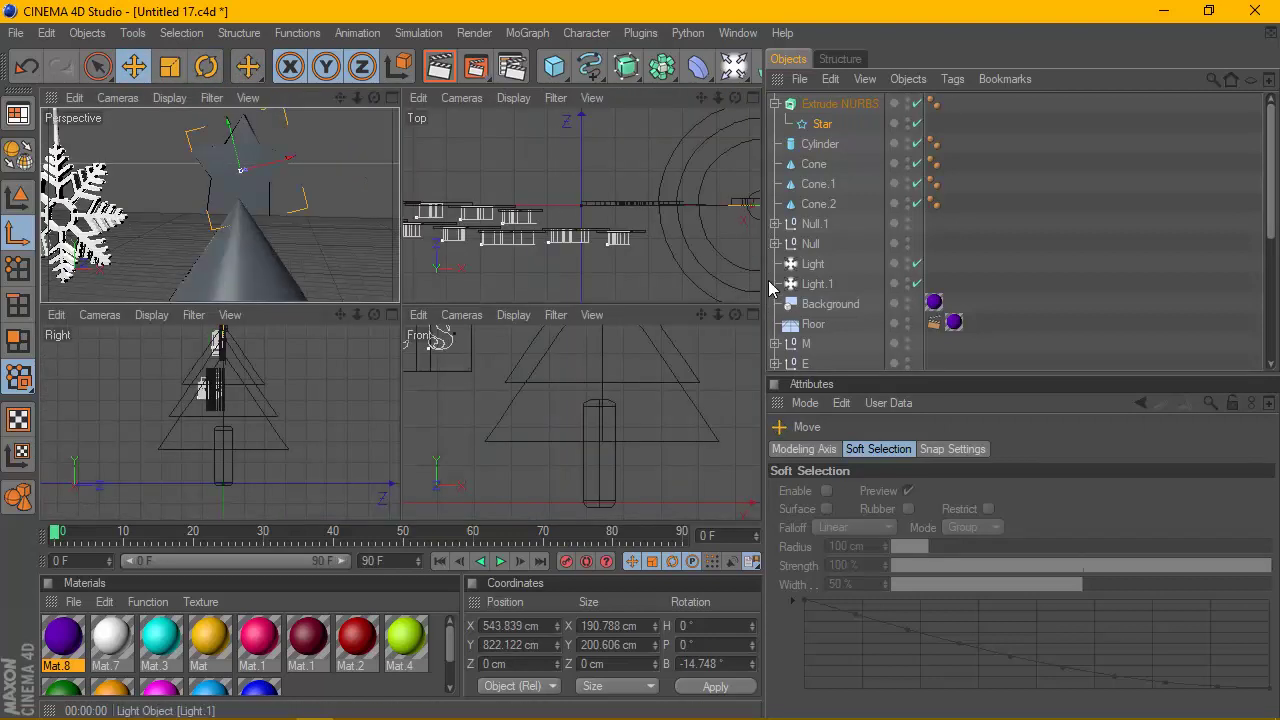
Tilt the star a little further, to about -16.7°.
left_click(753, 311)
left_click_drag(701, 97, 592, 334)
scroll(460, 158, "up", 3)
scroll(460, 158, "up", 3)
key("r")
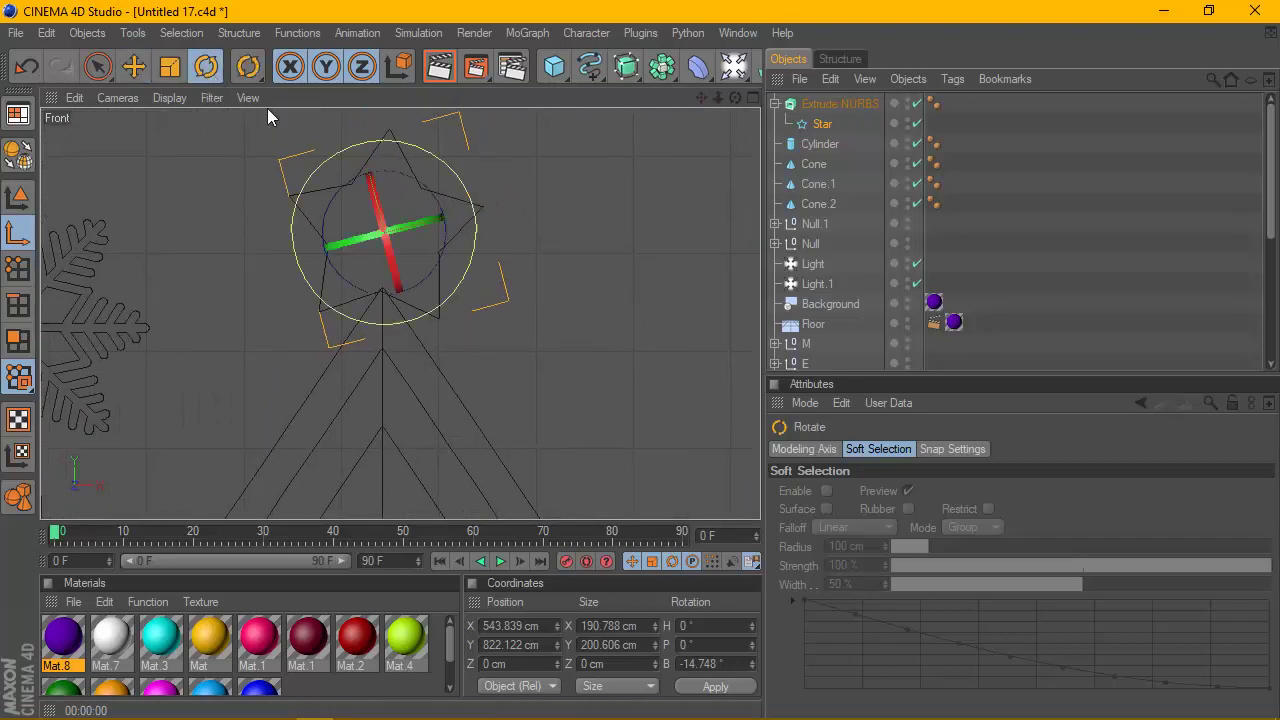
left_click_drag(424, 186, 382, 187)
key("e")
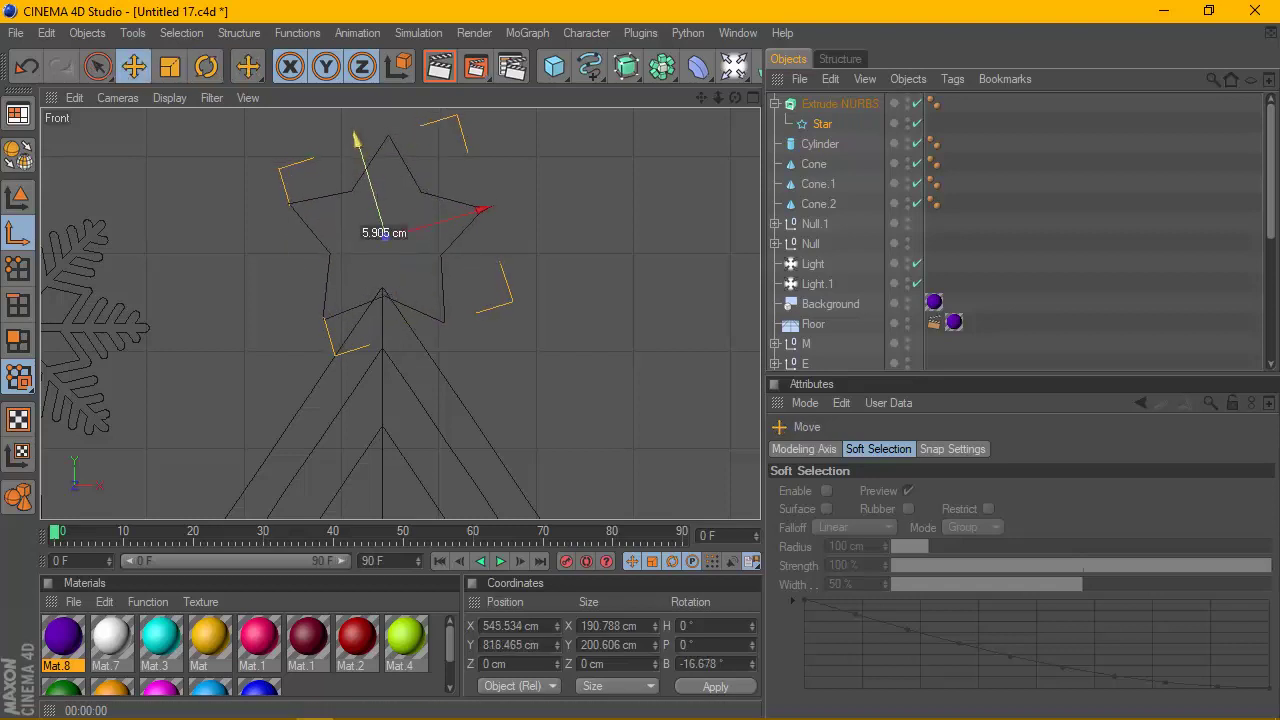
Maximize the Perspective view and render a preview of the scene.
left_click(752, 97)
middle_click(396, 140)
scroll(420, 170, "down", 3)
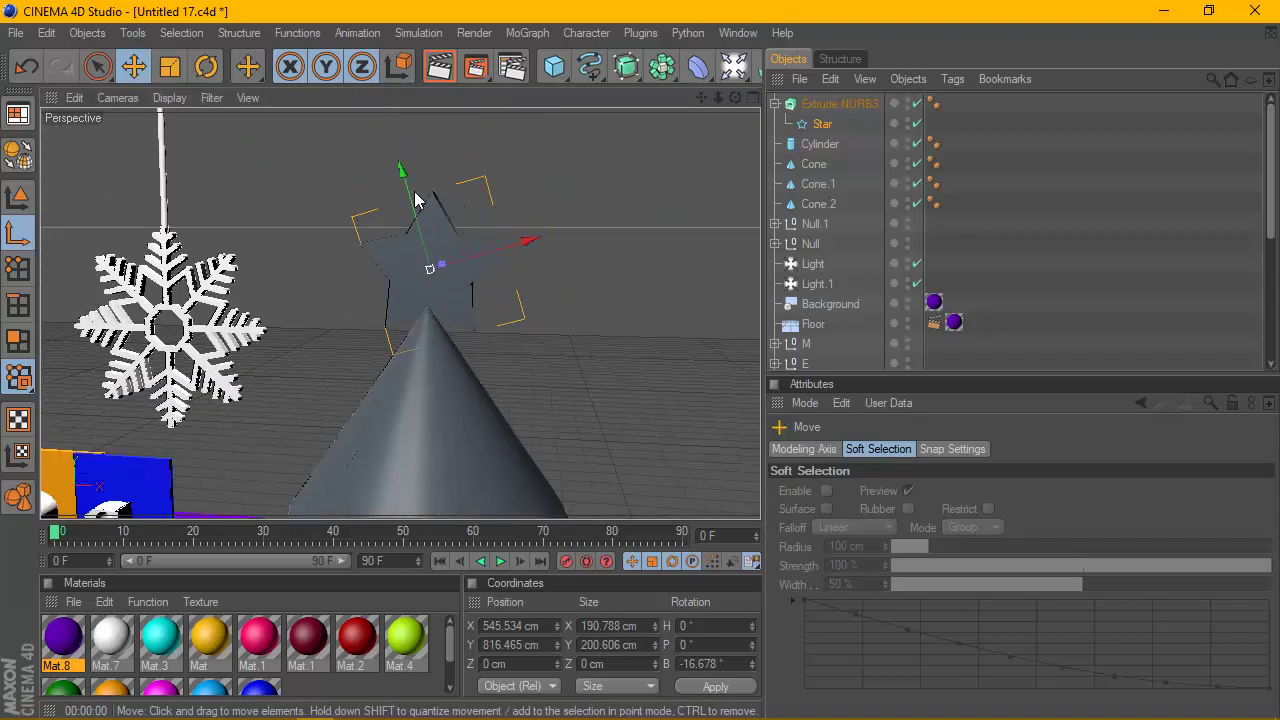
scroll(461, 201, "down", 3)
scroll(461, 201, "down", 2)
scroll(481, 174, "down", 3)
left_click(439, 72)
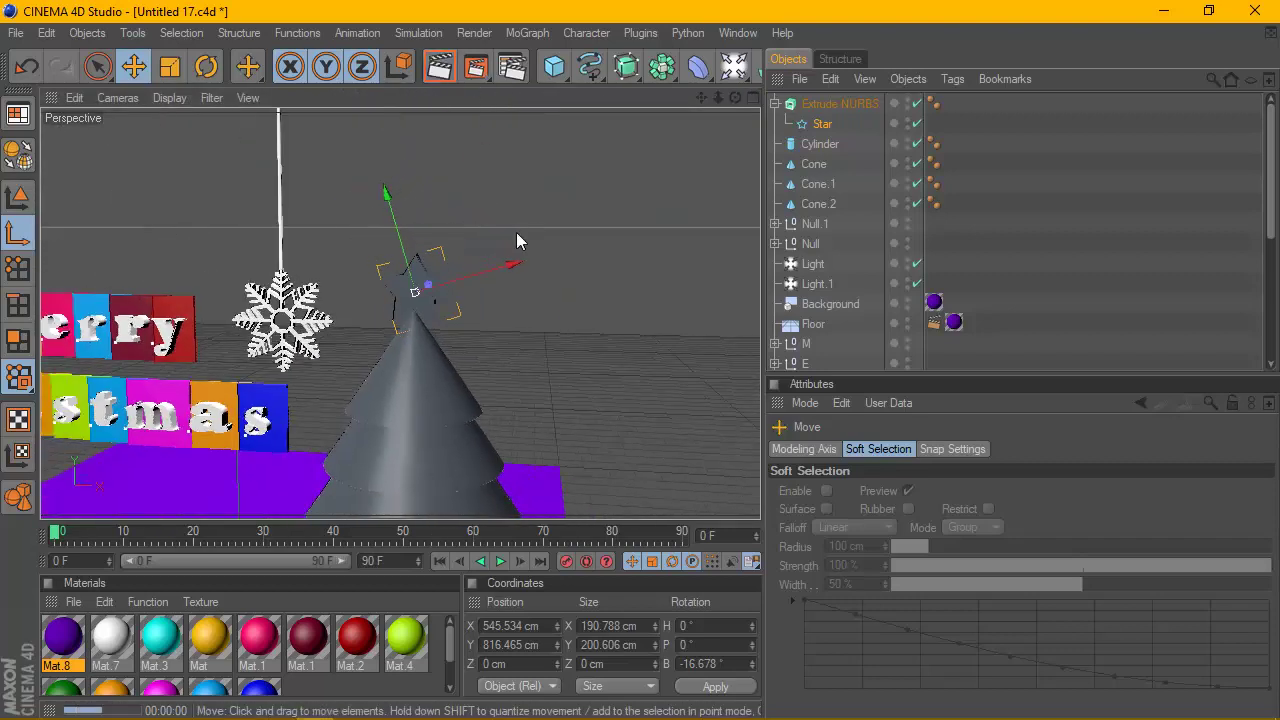
scroll(519, 257, "down", 2)
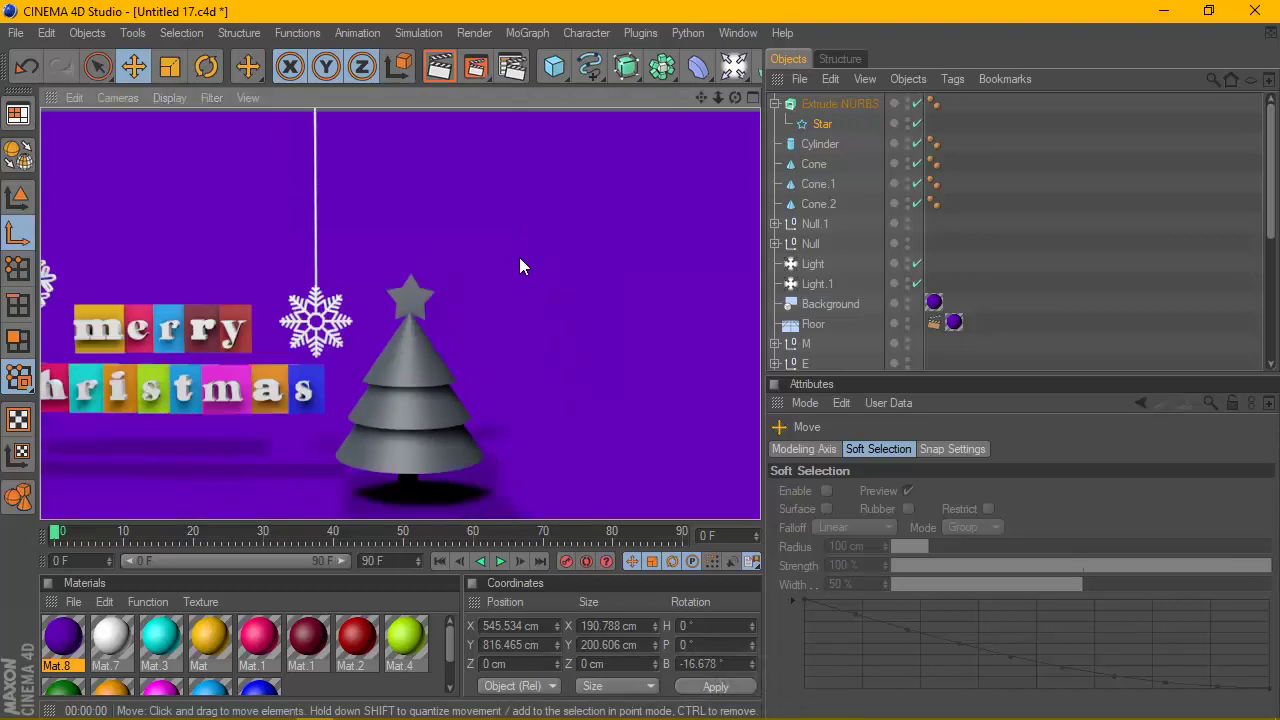
Apply the gold 'Mat' material to the star's Extrude NURBS.
left_click_drag(212, 632, 730, 224)
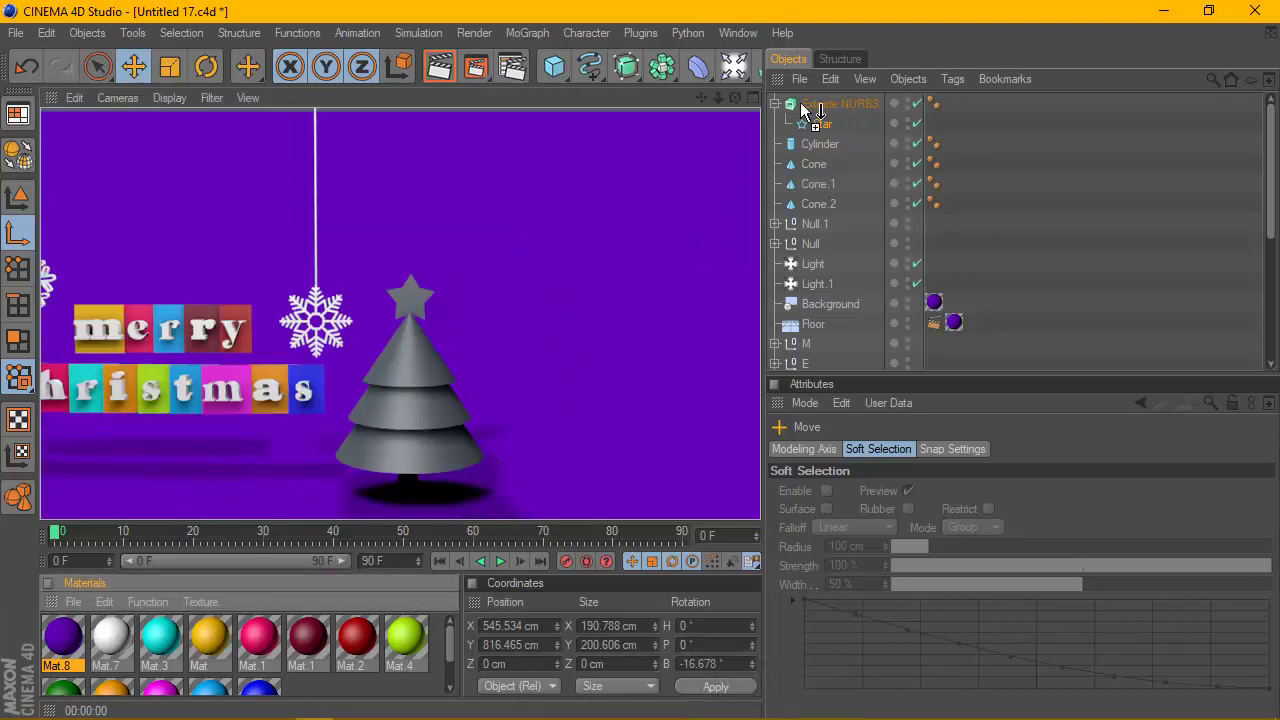
left_click_drag(800, 110, 803, 106)
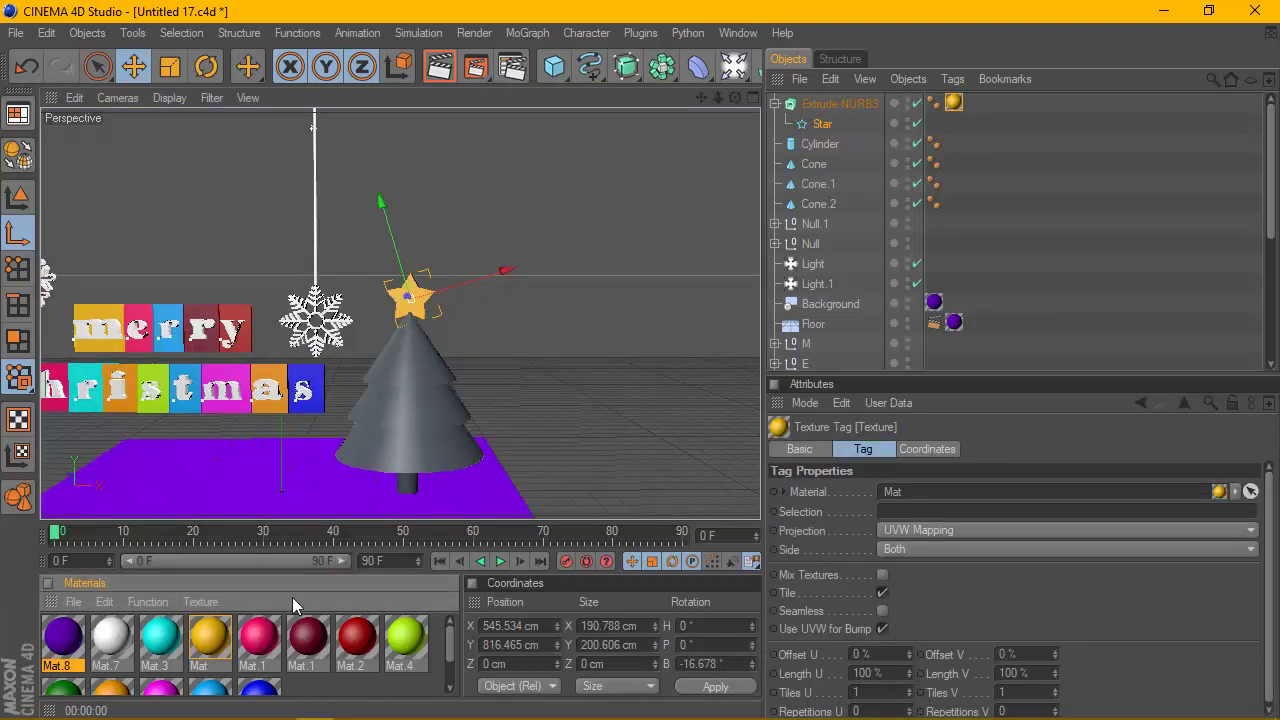
left_click_drag(337, 515, 294, 450)
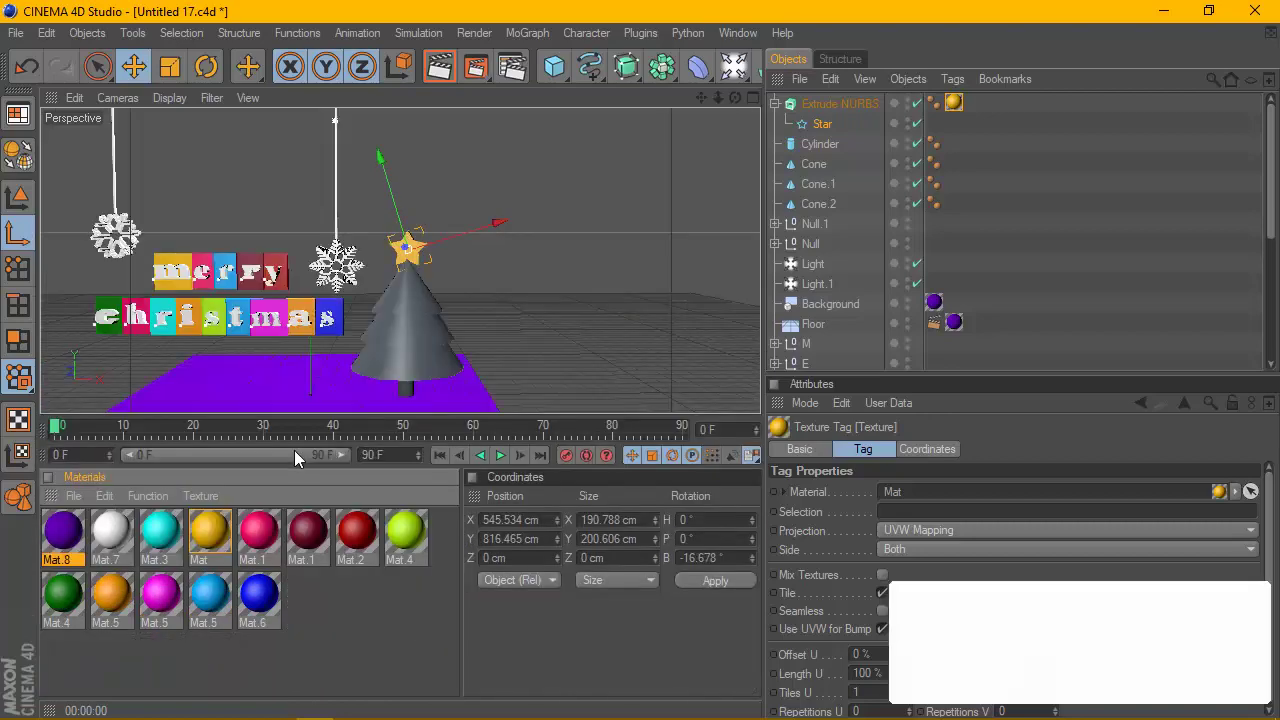
Create material Mat.9 in bright green (R 136, G 255, B 0) and apply it to Cone and Cone.1.
double_click(313, 592)
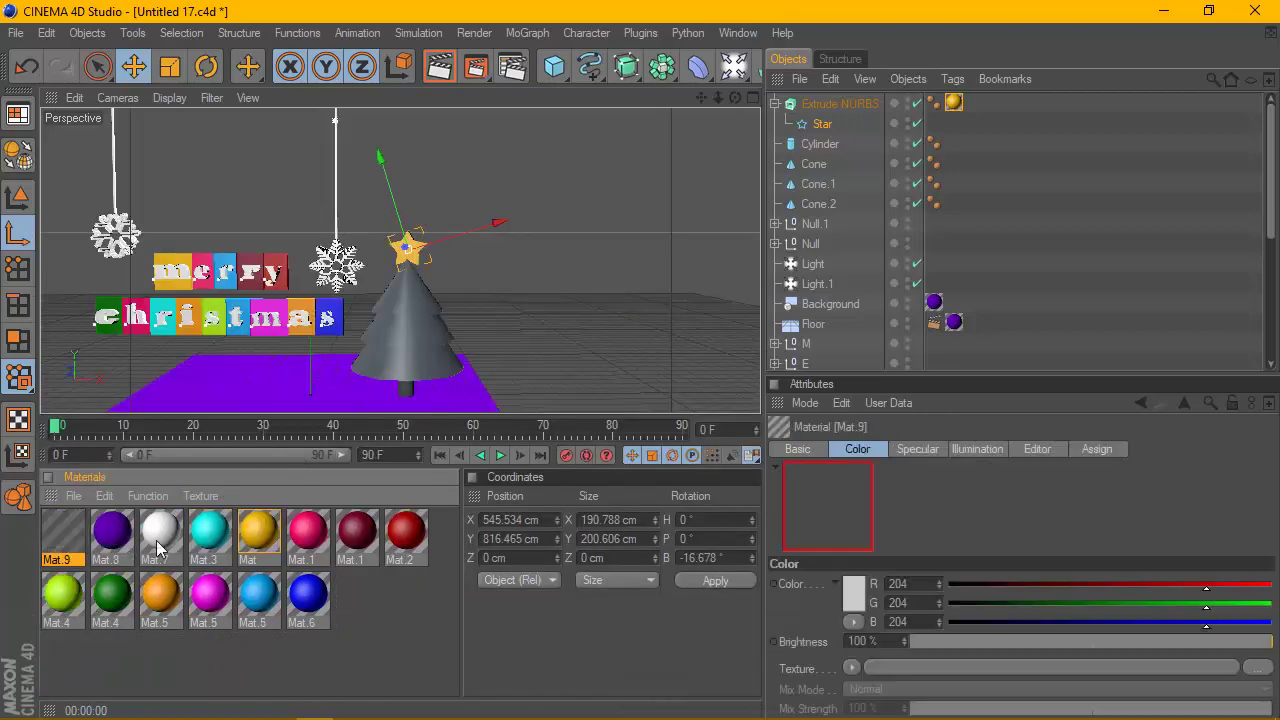
double_click(62, 532)
left_click(508, 209)
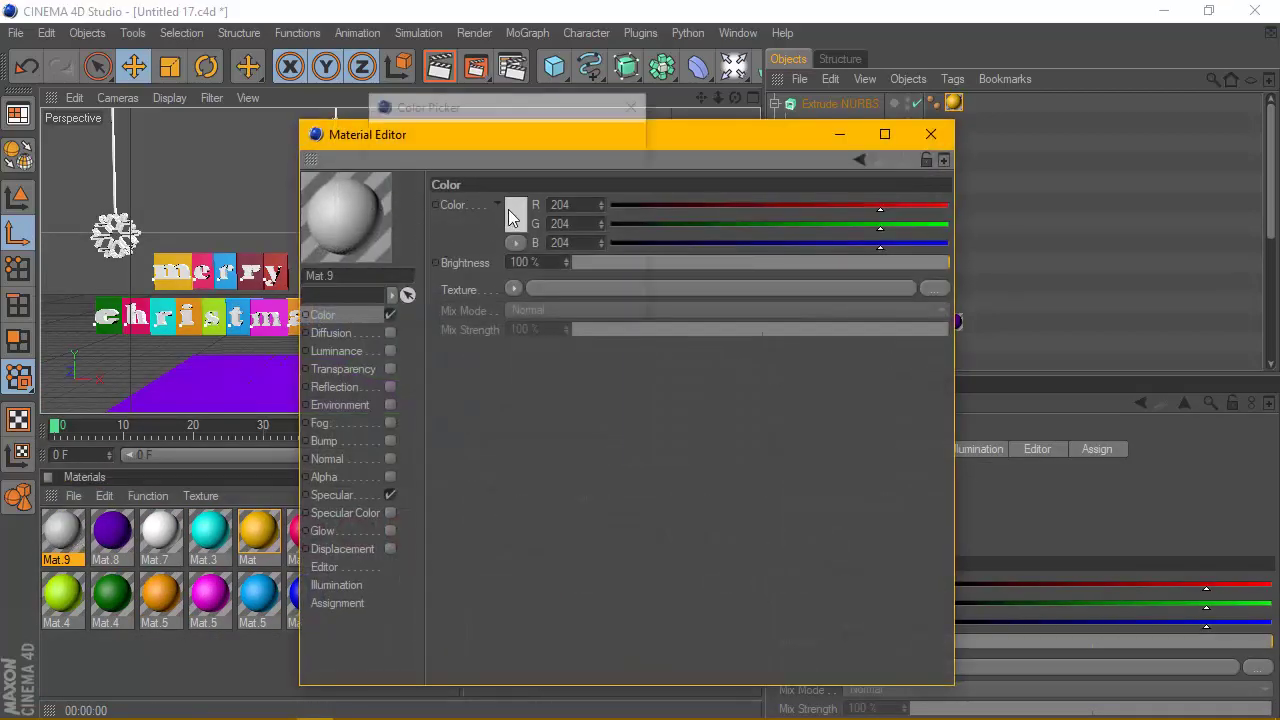
left_click(508, 133)
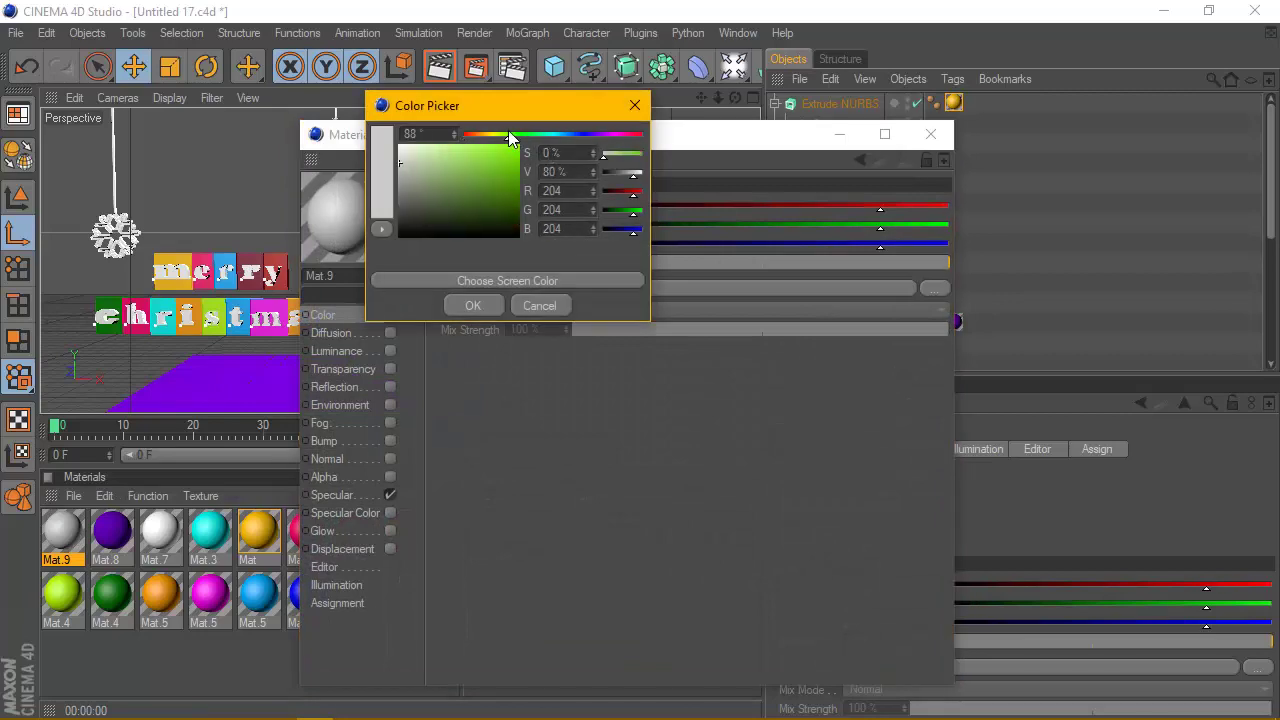
left_click(479, 305)
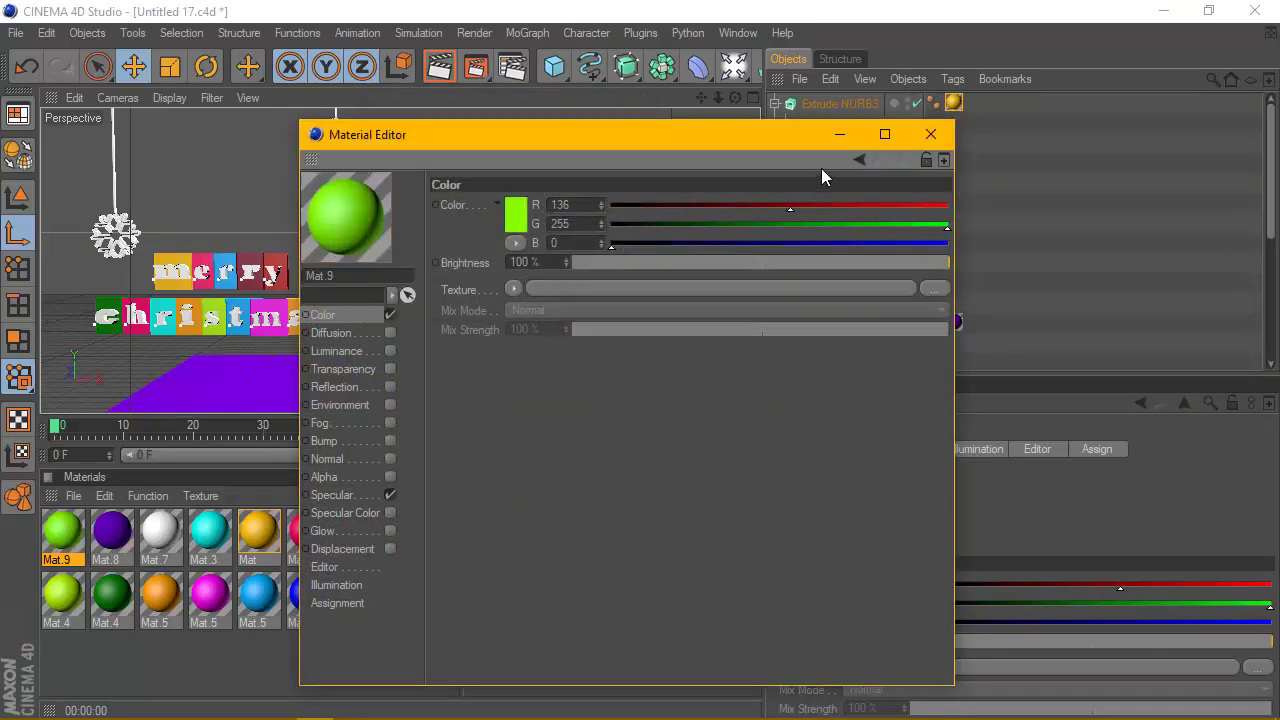
left_click(928, 134)
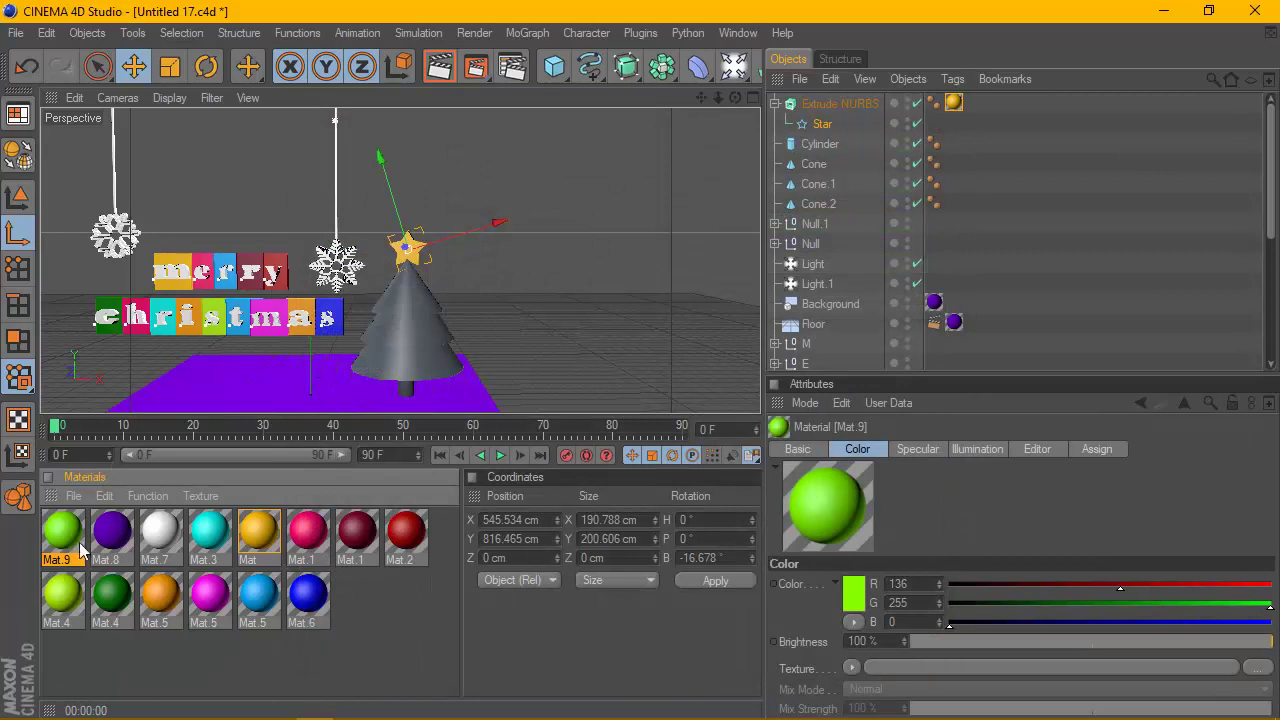
mouse_move(831, 143)
left_mouse_down()
mouse_move(819, 153)
mouse_move(838, 170)
mouse_move(822, 164)
mouse_move(809, 180)
left_mouse_up()
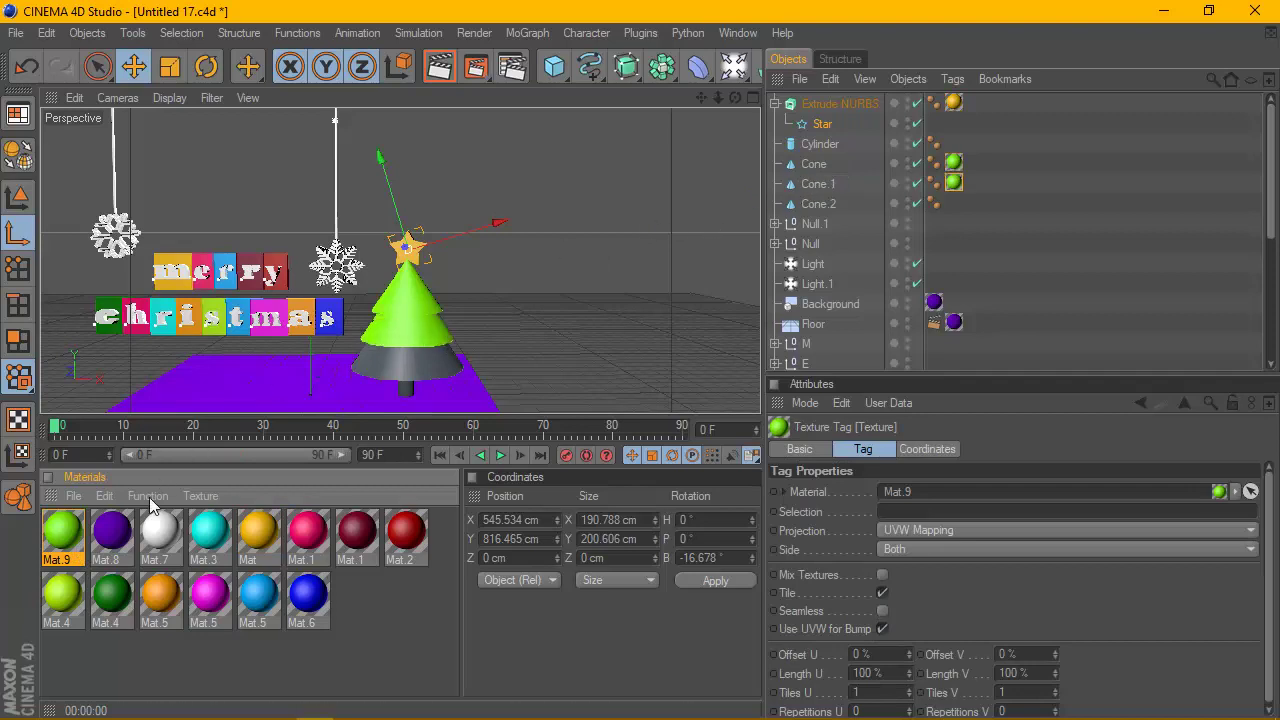
Apply Mat.9 to Cone.2, darken it to R 56, G 200, B 0, and render a preview.
left_click_drag(85, 527, 822, 207)
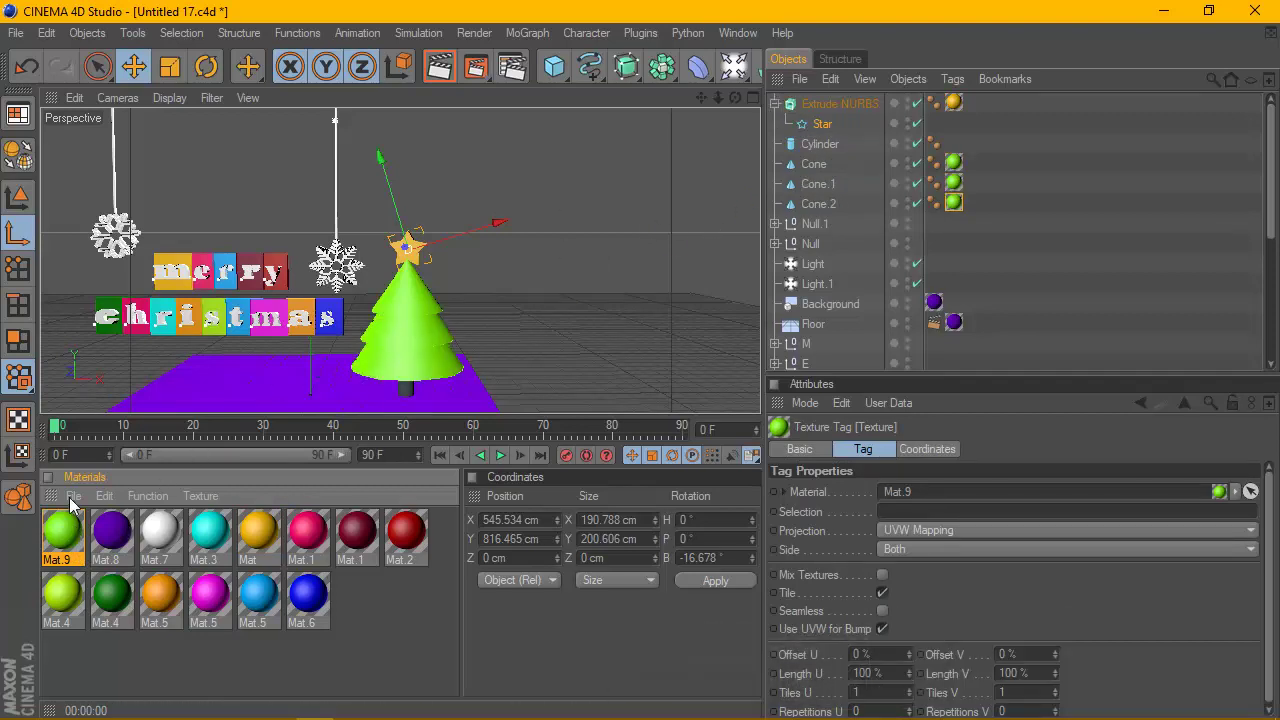
double_click(70, 535)
left_click(516, 214)
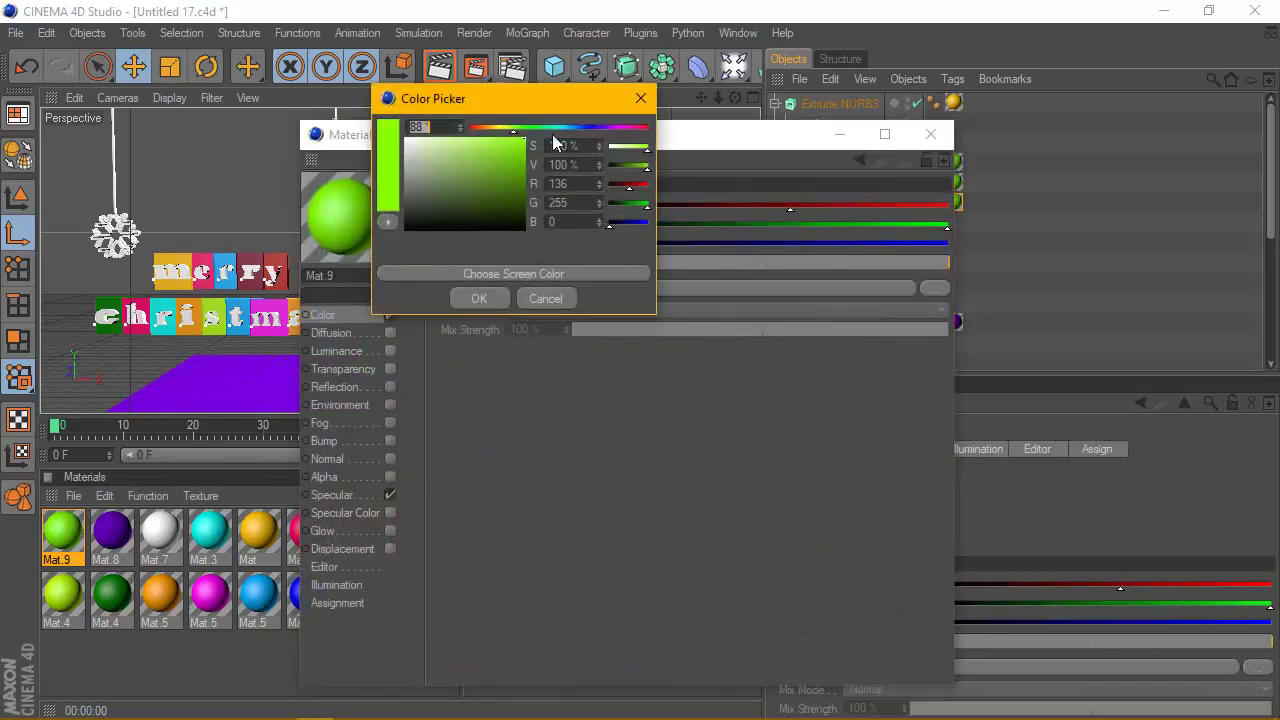
left_click_drag(513, 131, 521, 131)
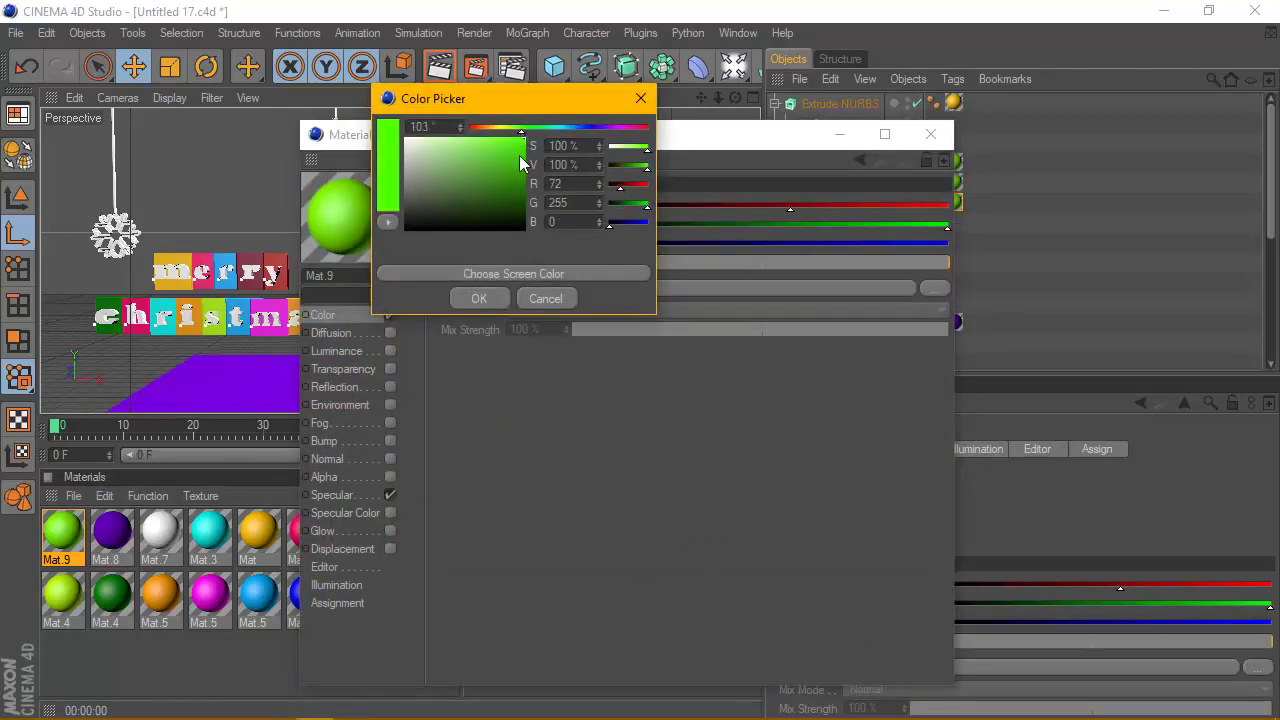
left_click(524, 154)
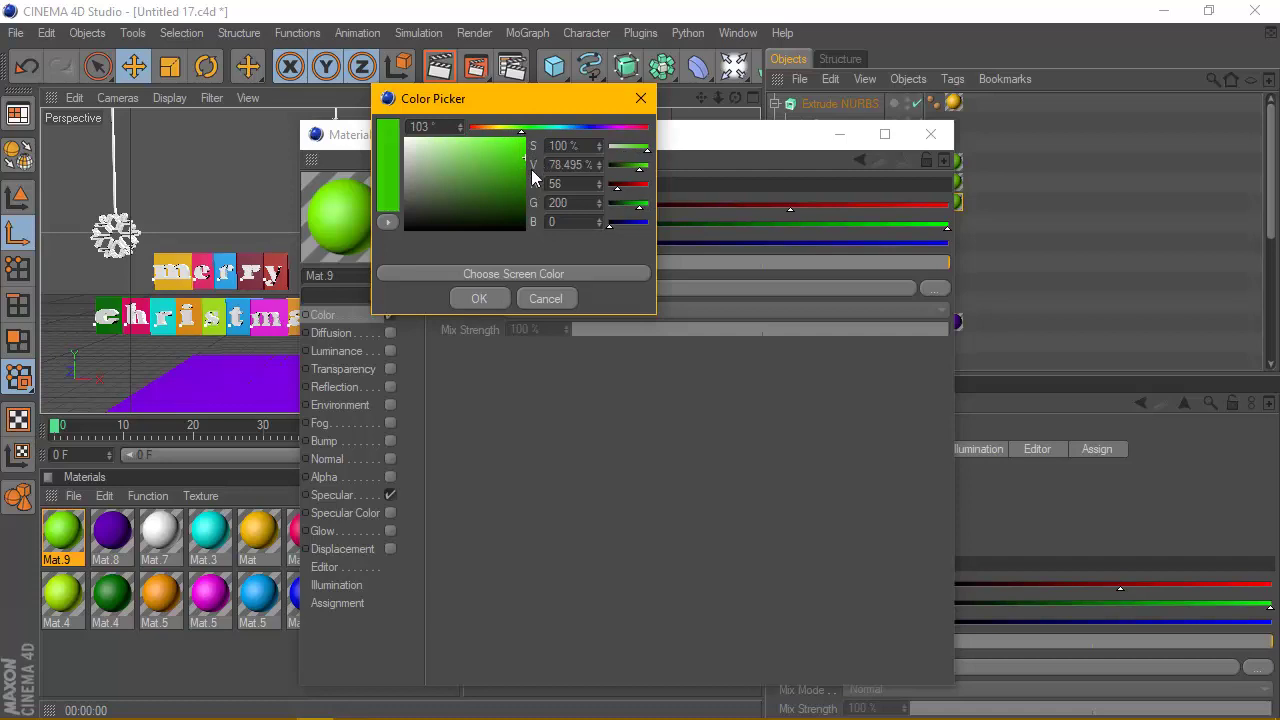
key("Return")
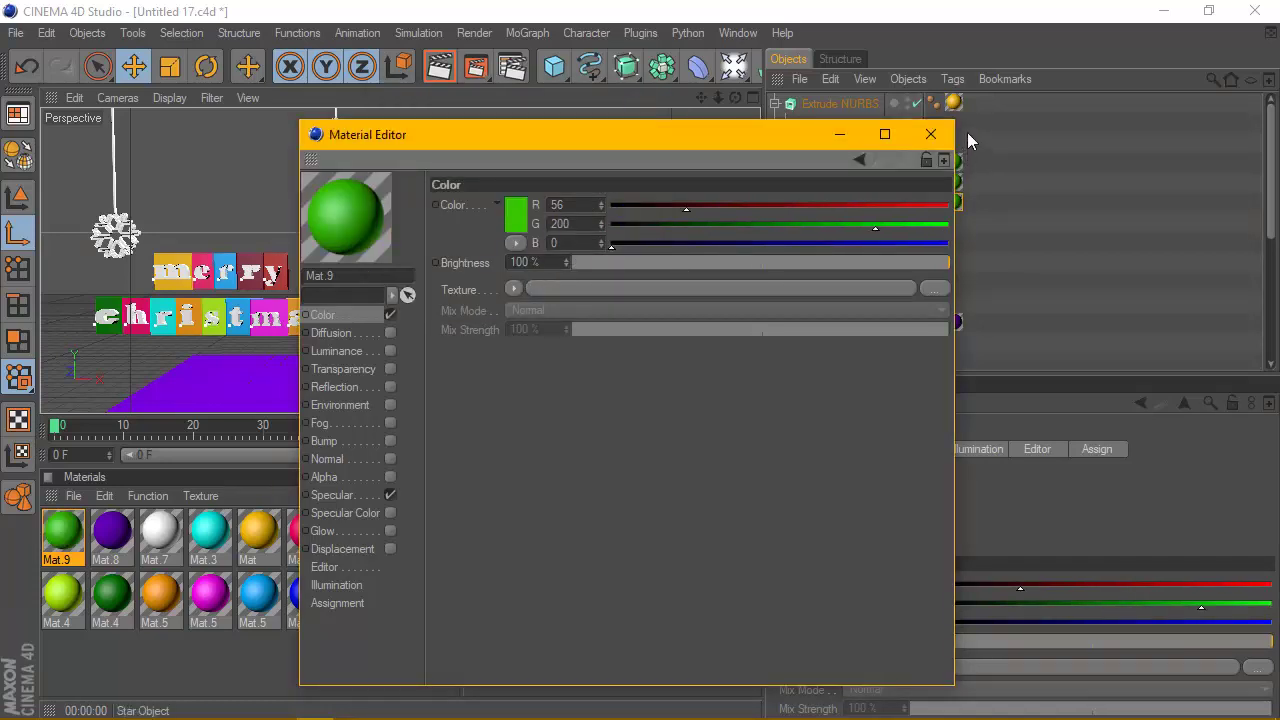
left_click(931, 134)
left_click(440, 66)
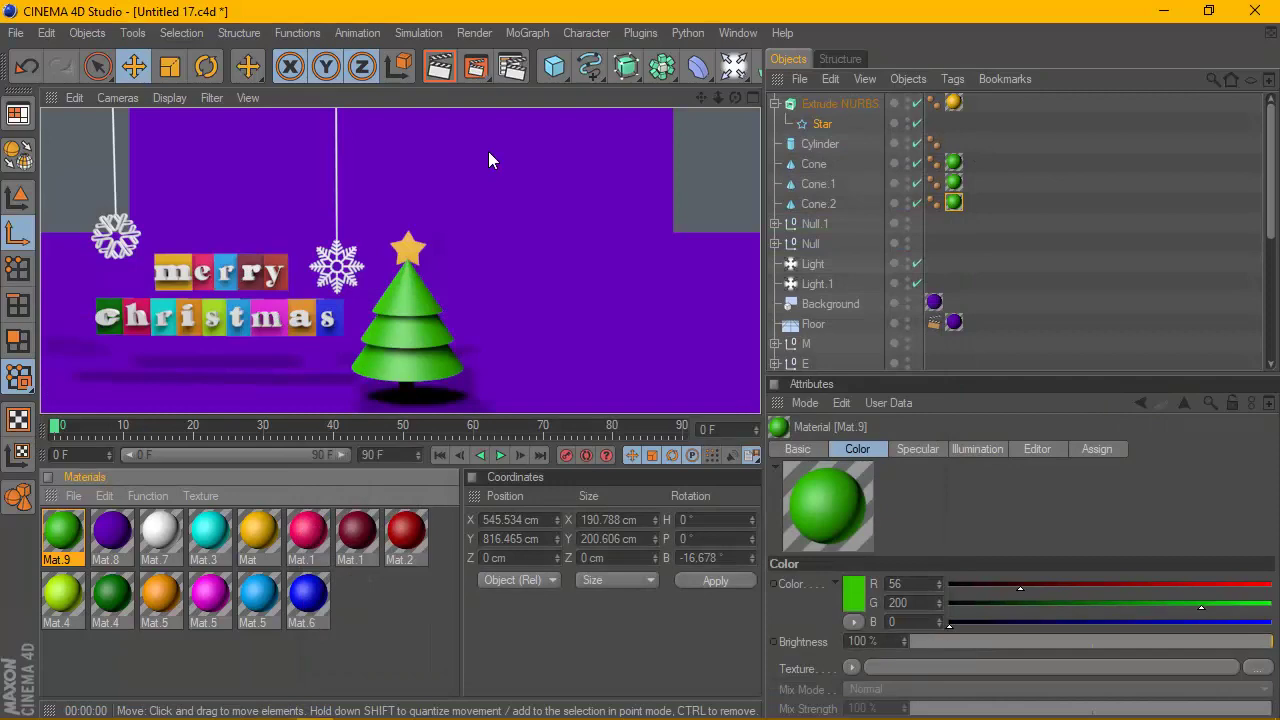
Render the view to check the green tree and orbit to see the star's side.
scroll(468, 269, "up", 3)
scroll(450, 273, "up", 3)
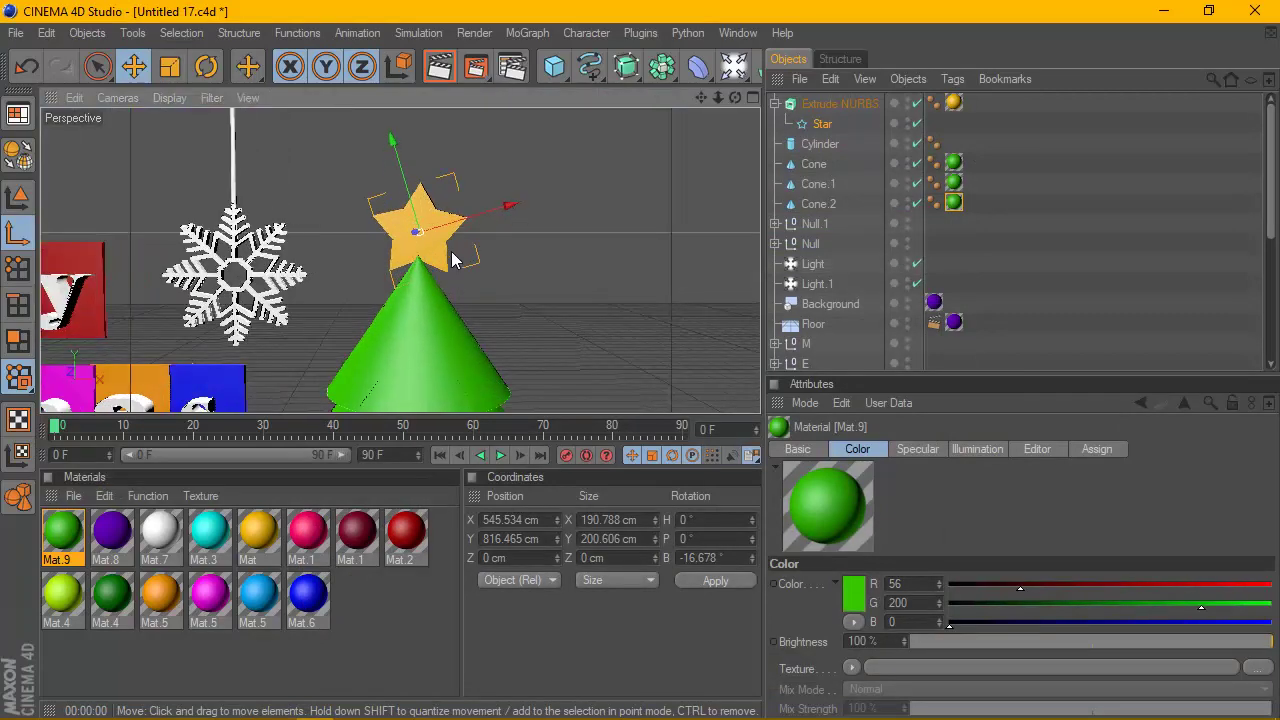
left_click(440, 66)
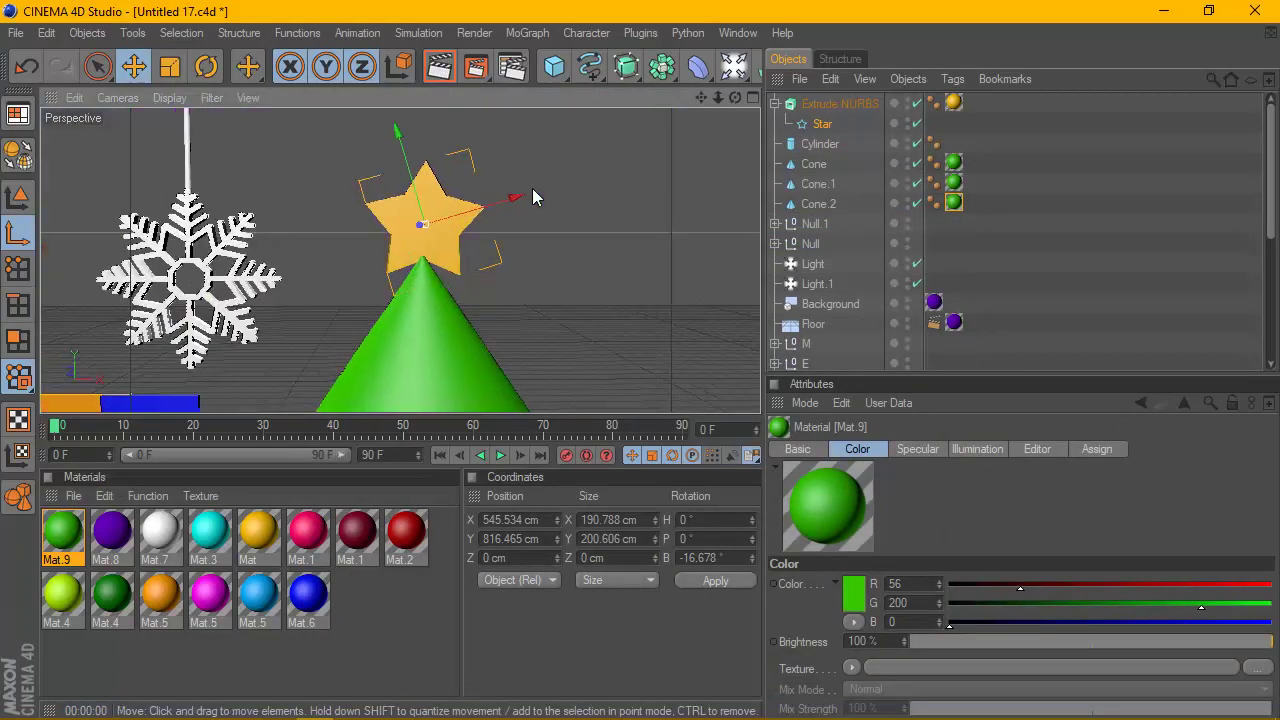
scroll(532, 188, "up", 3)
left_click_drag(735, 97, 700, 110)
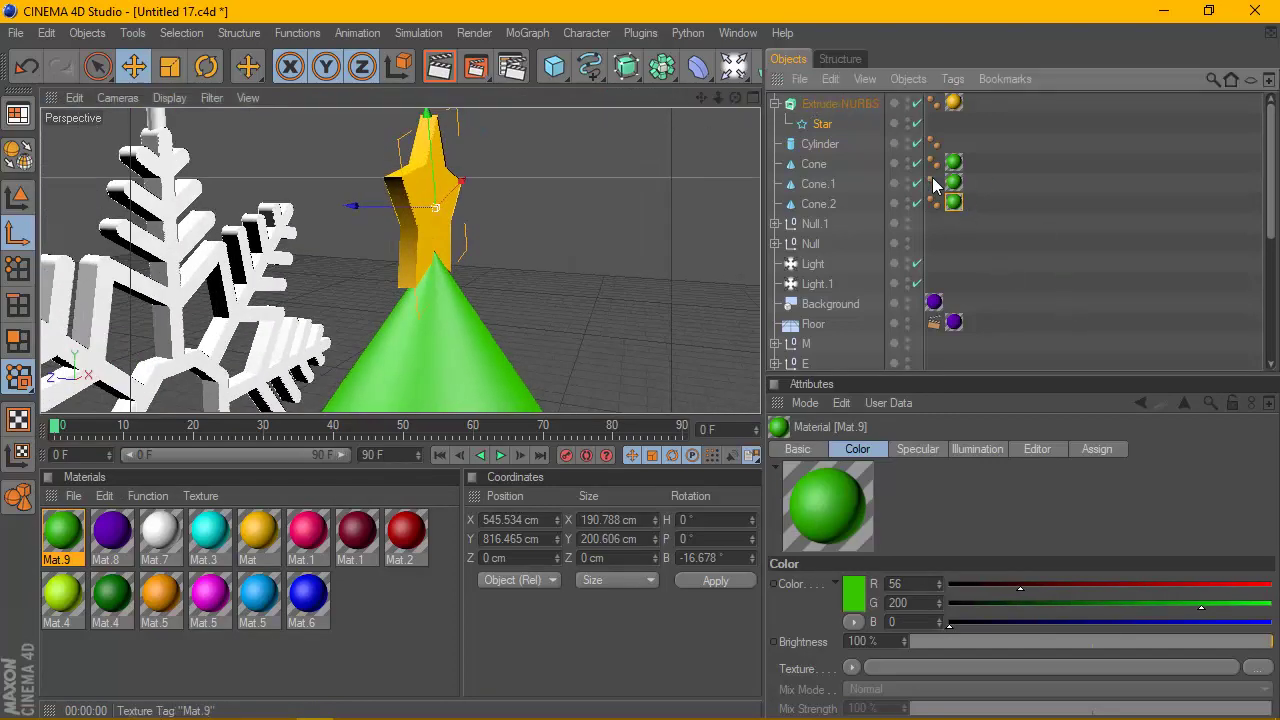
Set the star's Extrude NURBS depth to 30 cm.
left_click(842, 105)
double_click(1030, 491)
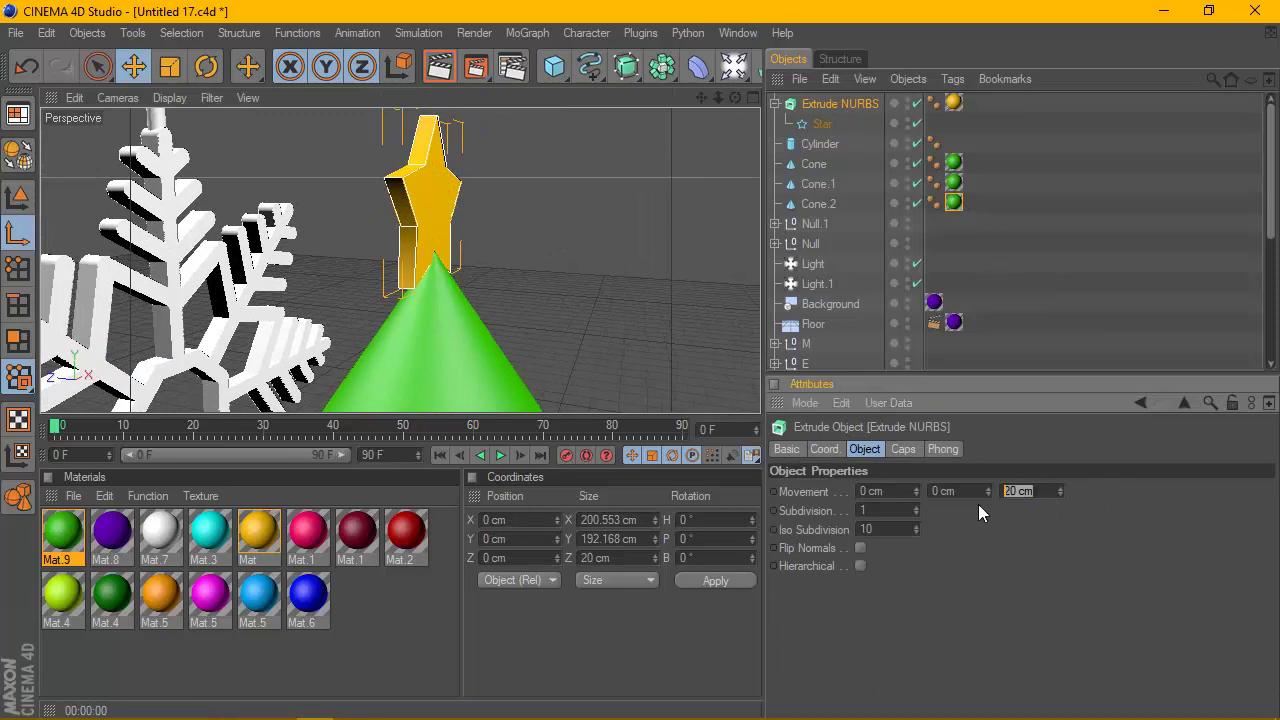
type("30")
key("Return")
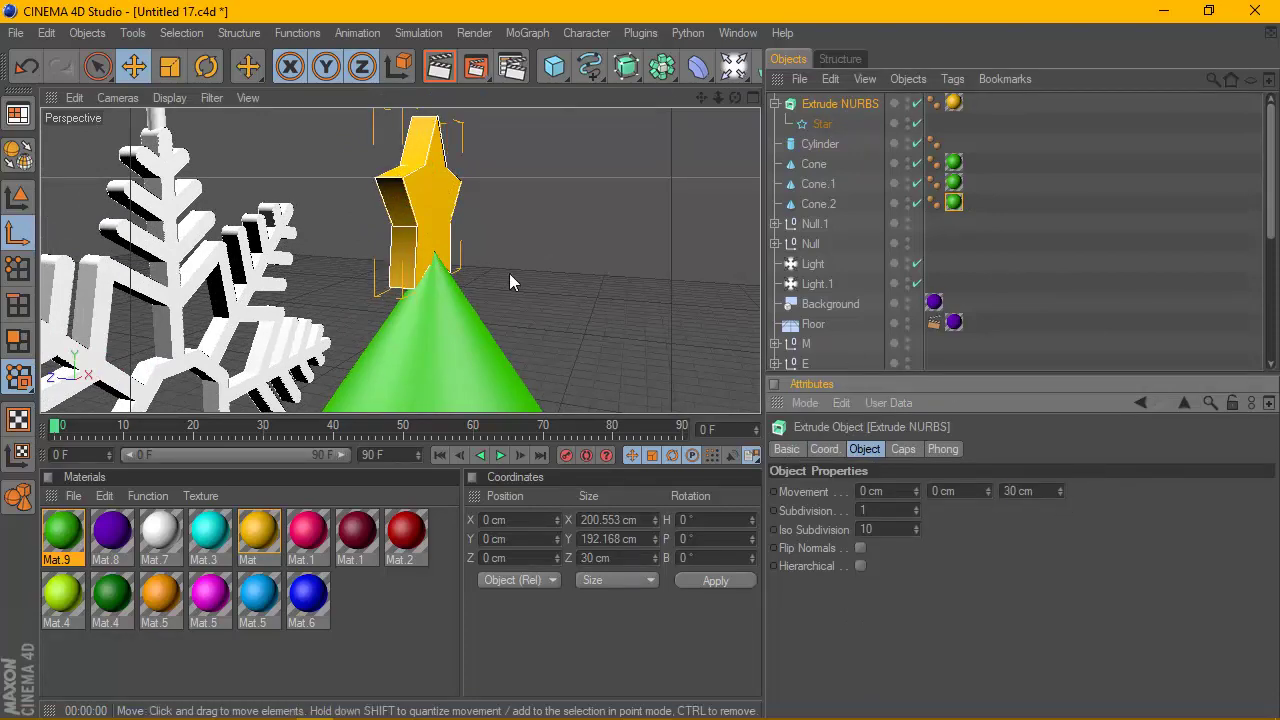
left_click_drag(728, 119, 740, 171, "alt")
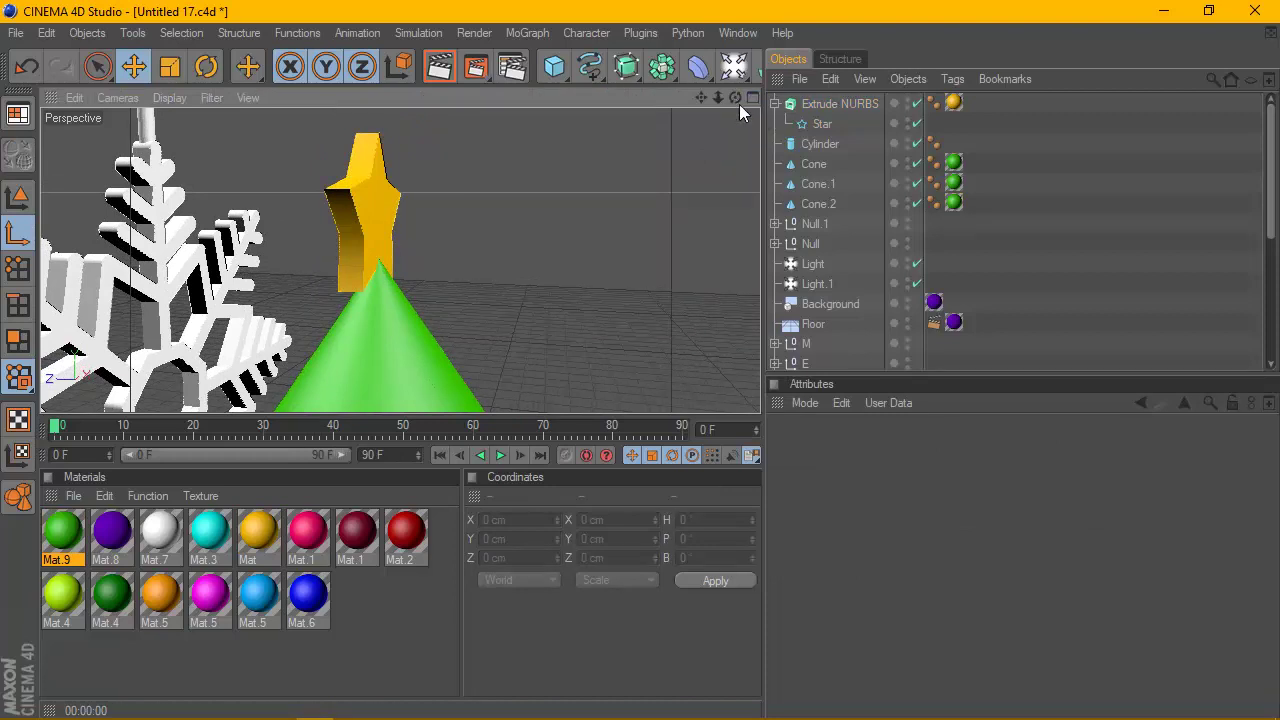
left_click_drag(742, 100, 760, 104)
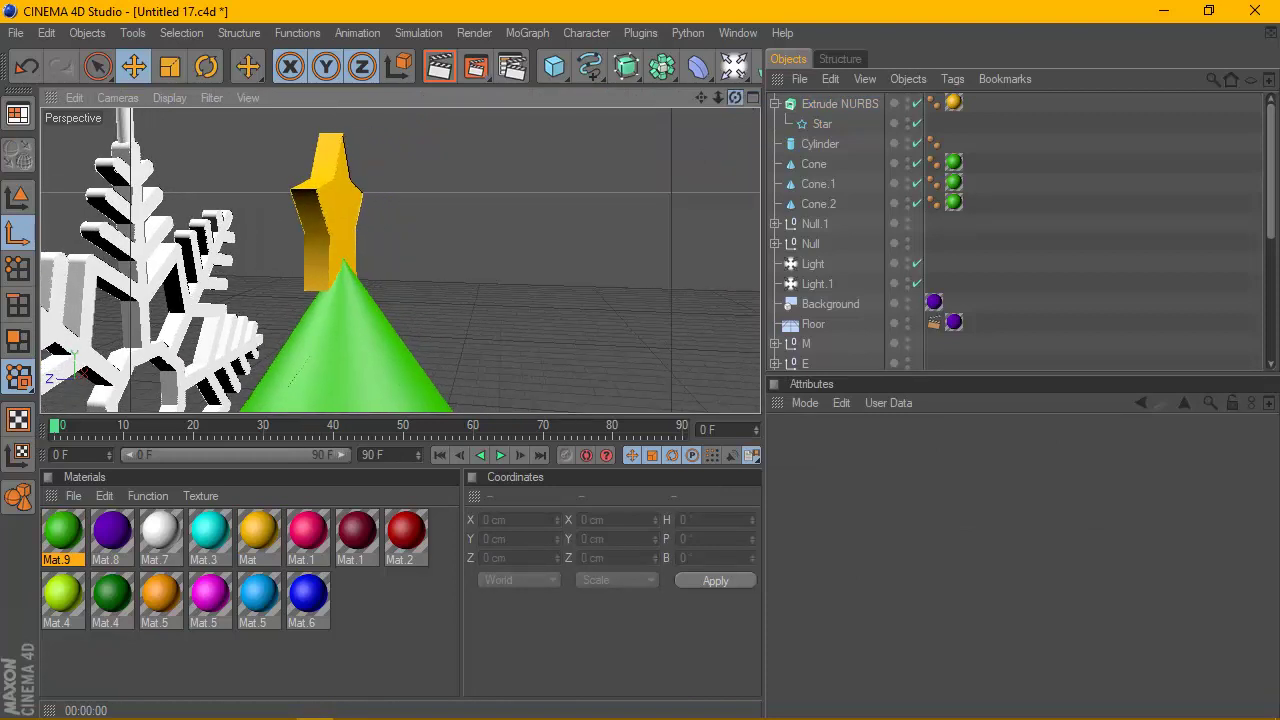
Try moving the star along the Z axis, then undo the move.
left_click(792, 106)
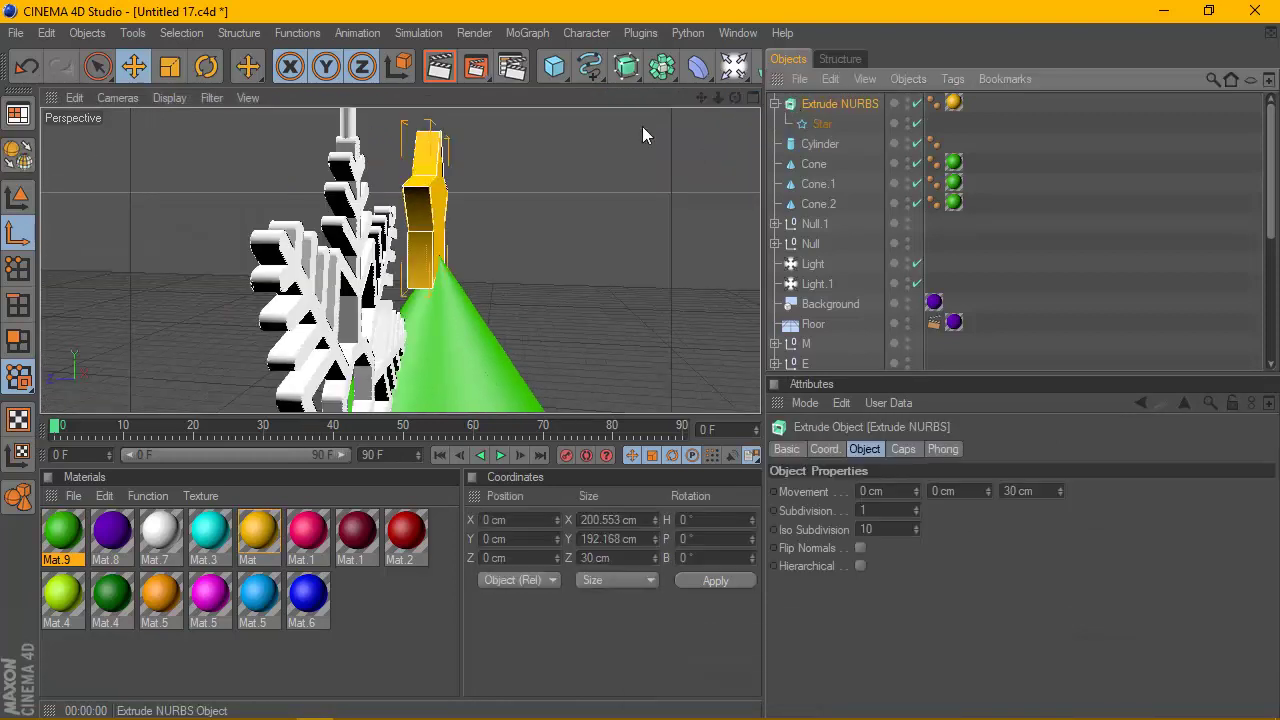
left_click_drag(185, 225, 380, 253, "alt")
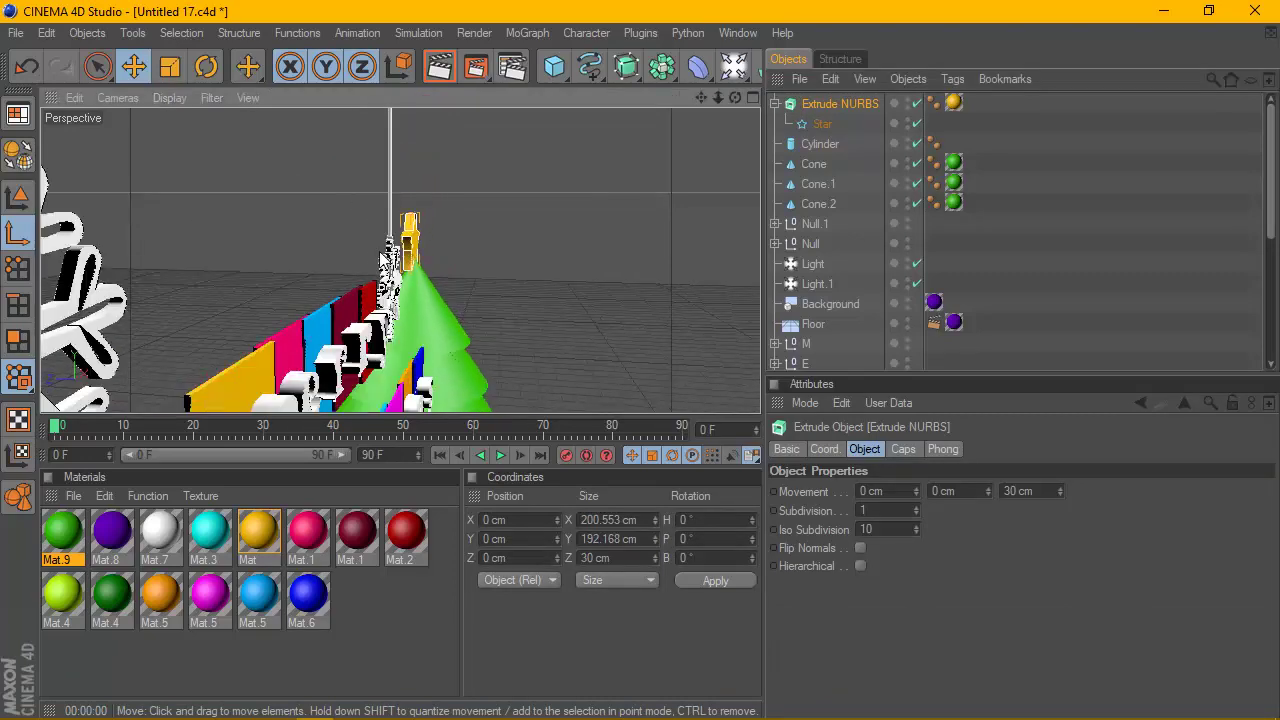
right_click_drag(380, 258, 223, 389, "alt")
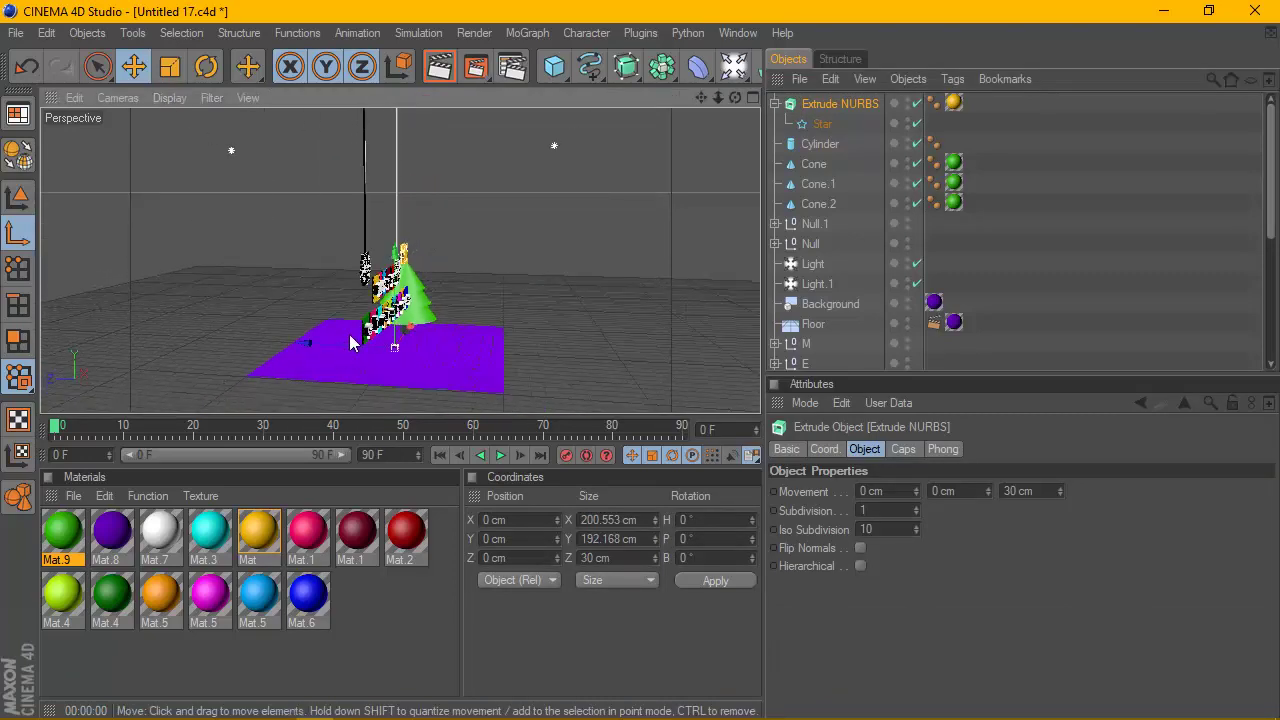
left_click_drag(349, 343, 305, 344)
key("ctrl+z")
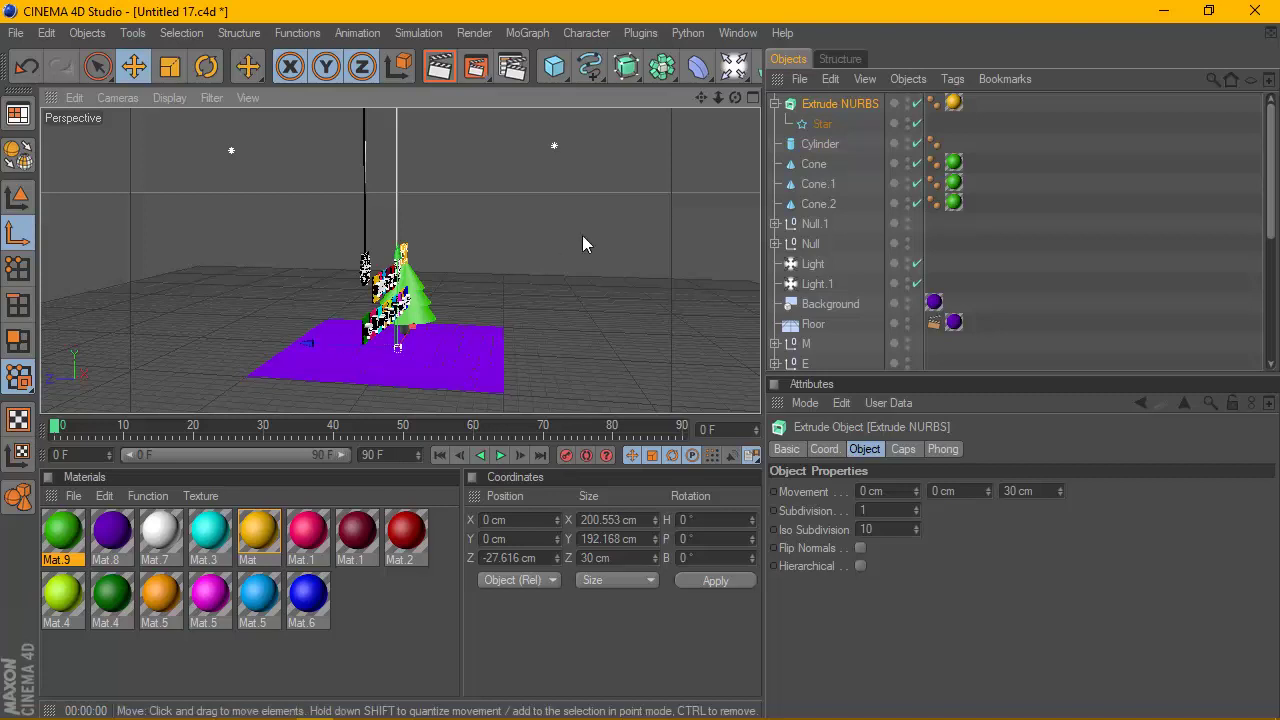
In the maximized Right view, raise the star to Y 776.719 cm above the tree.
left_click(754, 99)
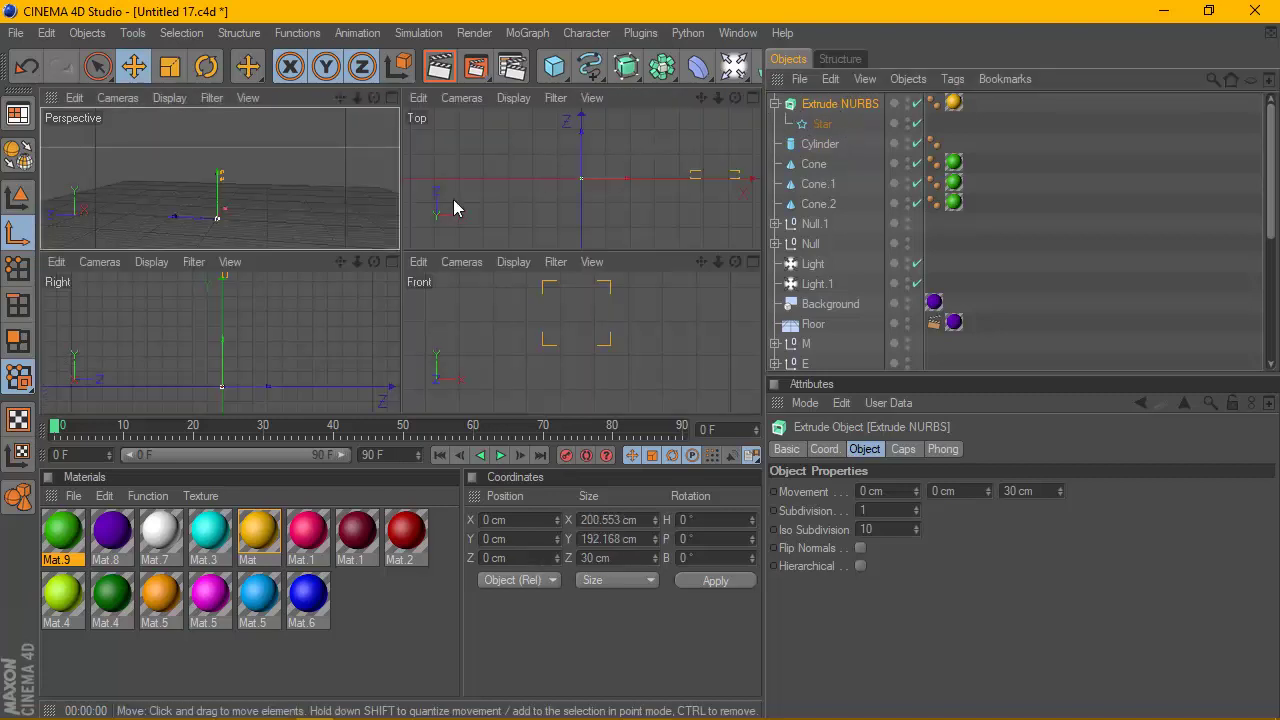
left_click(384, 264)
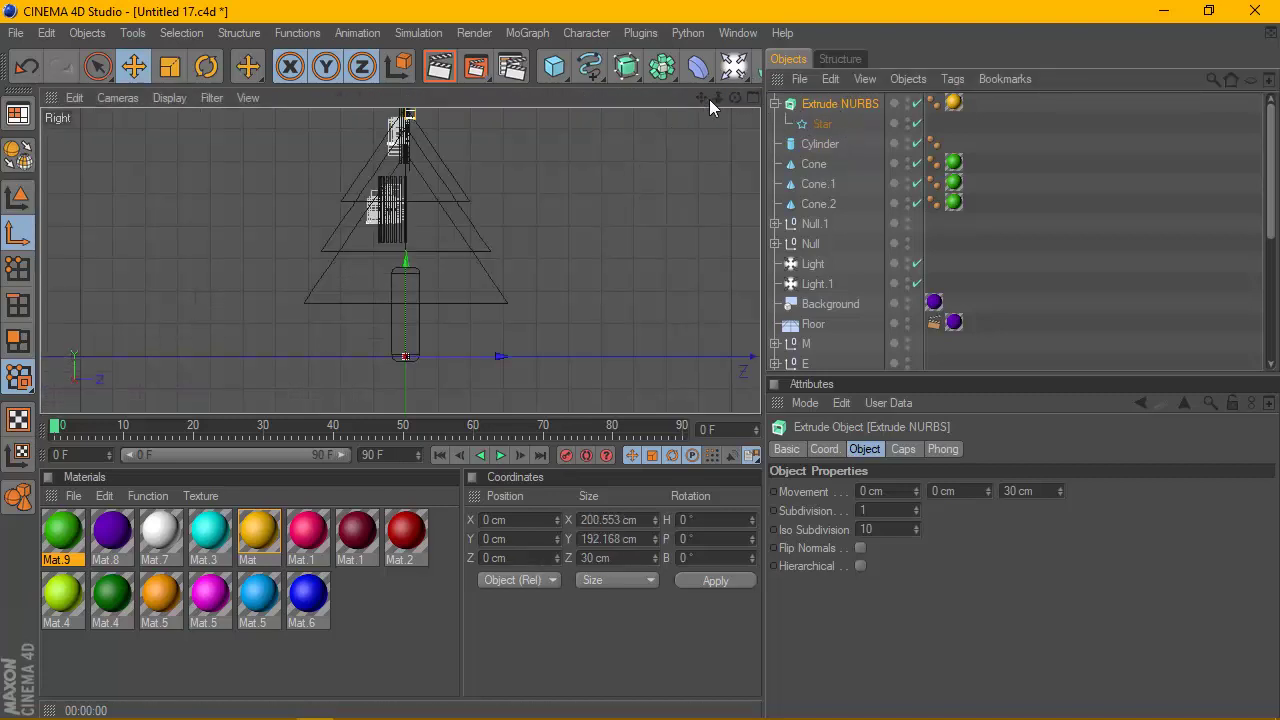
left_click_drag(709, 99, 500, 230)
scroll(500, 233, "down", 2)
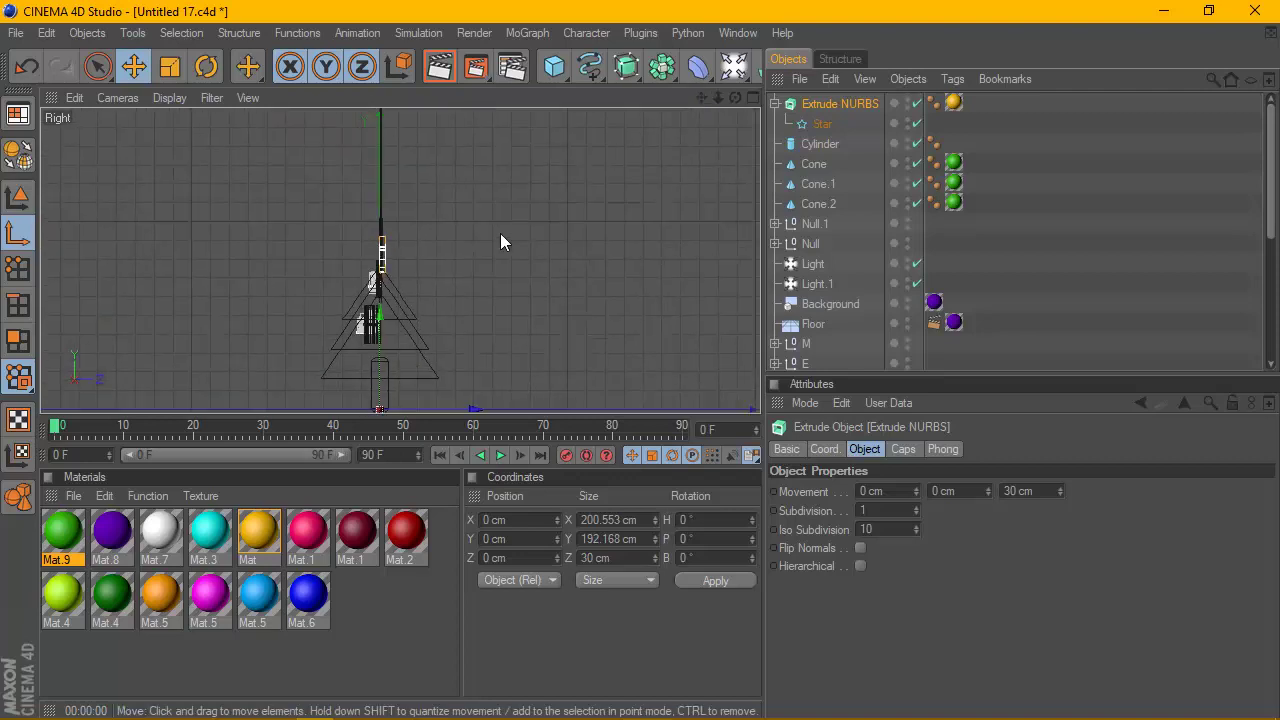
scroll(500, 233, "down", 2)
scroll(500, 233, "down", 1)
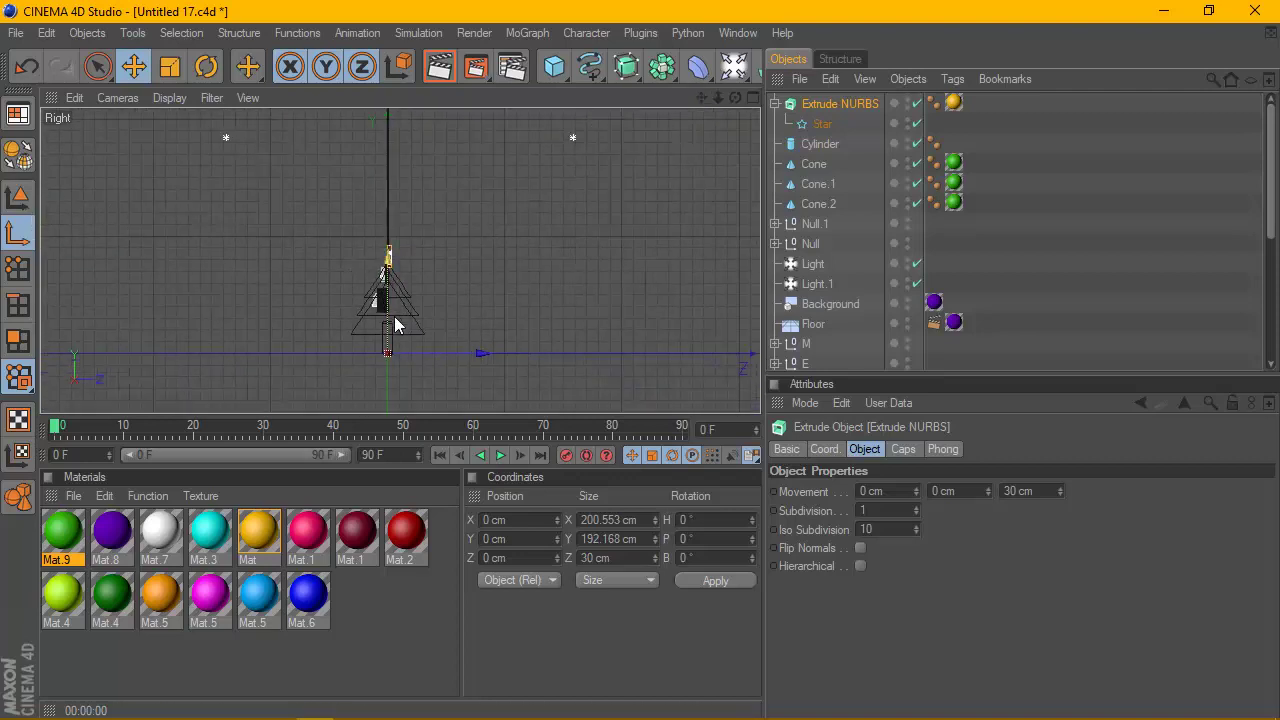
left_click_drag(386, 266, 386, 176)
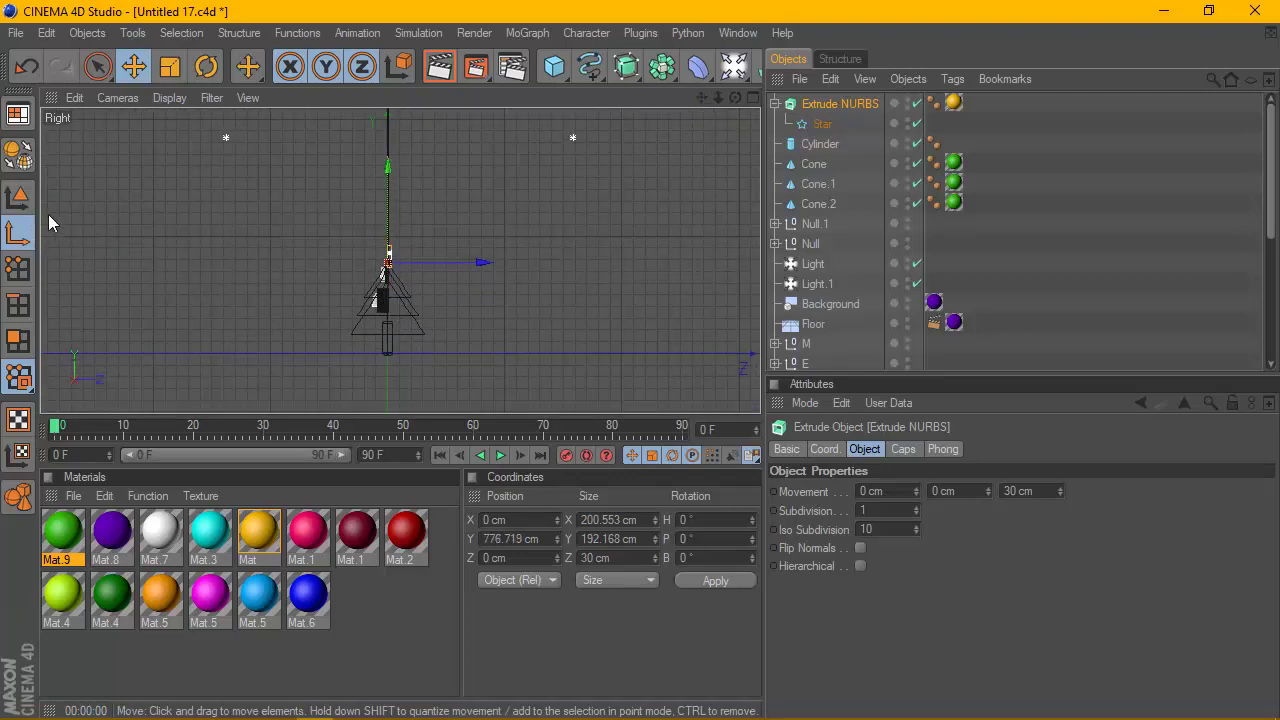
Shift the star in depth to Z -15.511 cm.
scroll(539, 168, "up", 1)
scroll(510, 166, "up", 1)
scroll(405, 196, "up", 1)
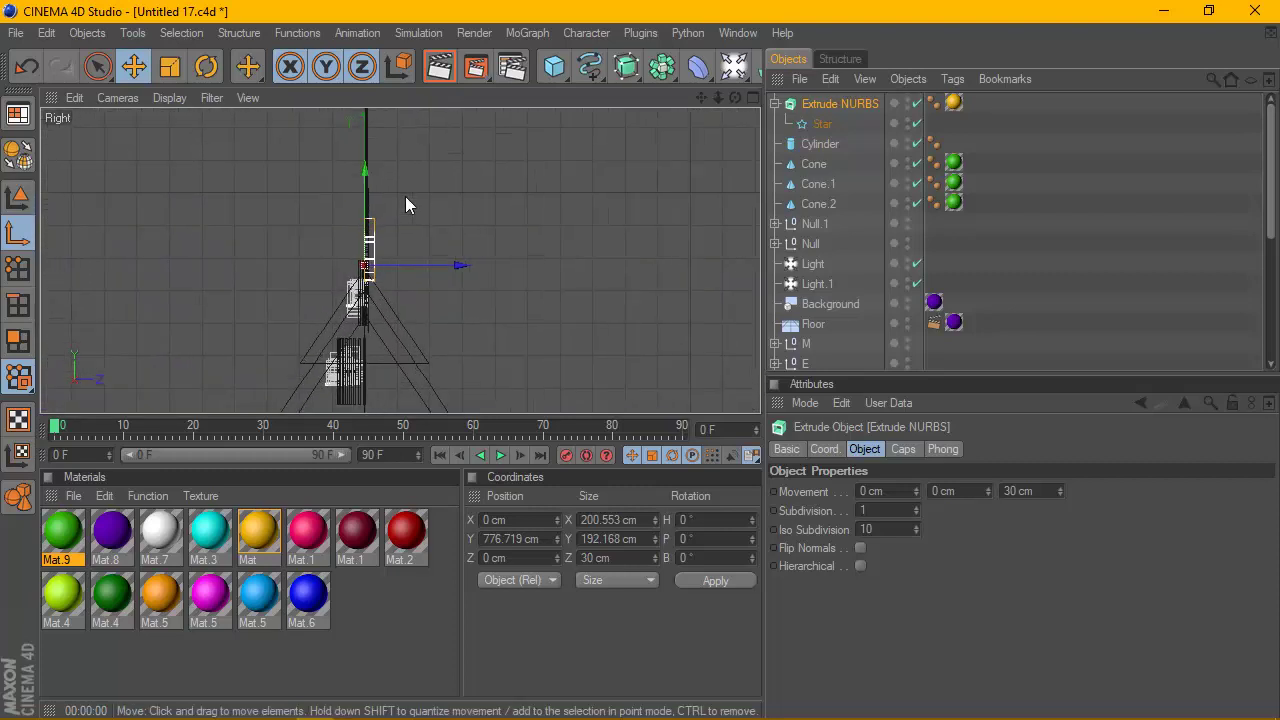
scroll(391, 208, "up", 1)
scroll(385, 204, "up", 2)
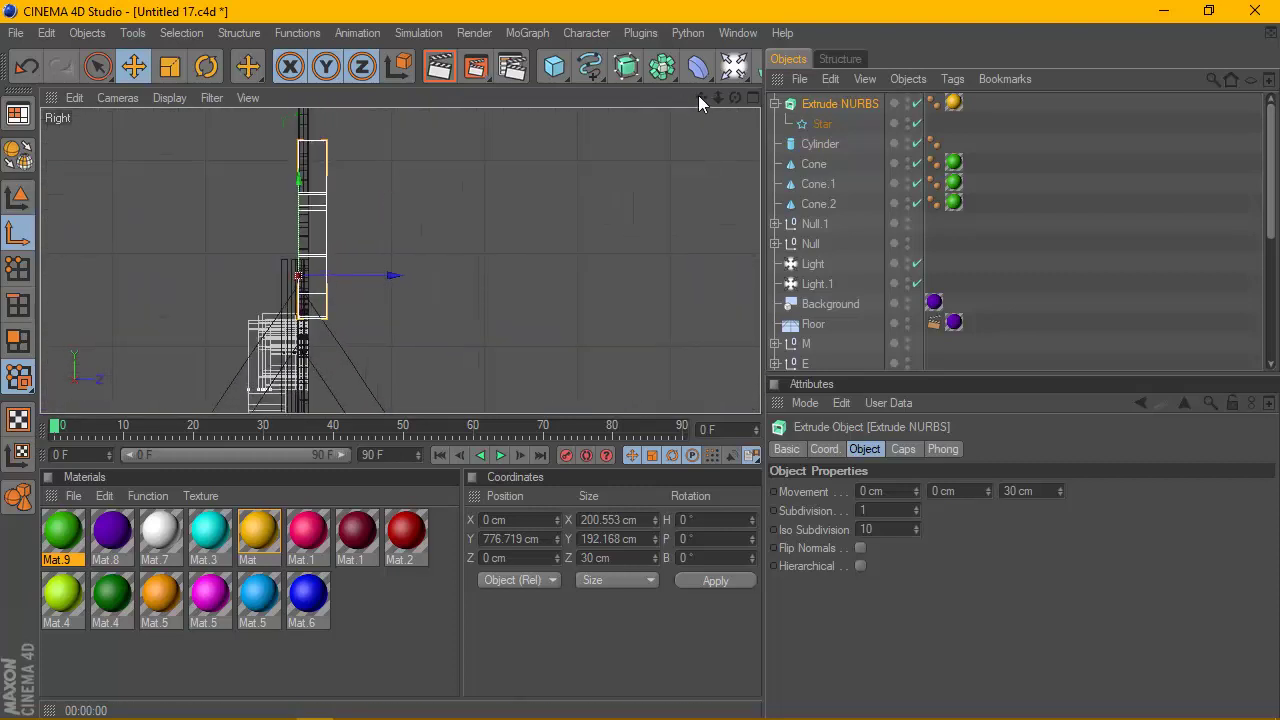
left_click_drag(700, 97, 492, 236)
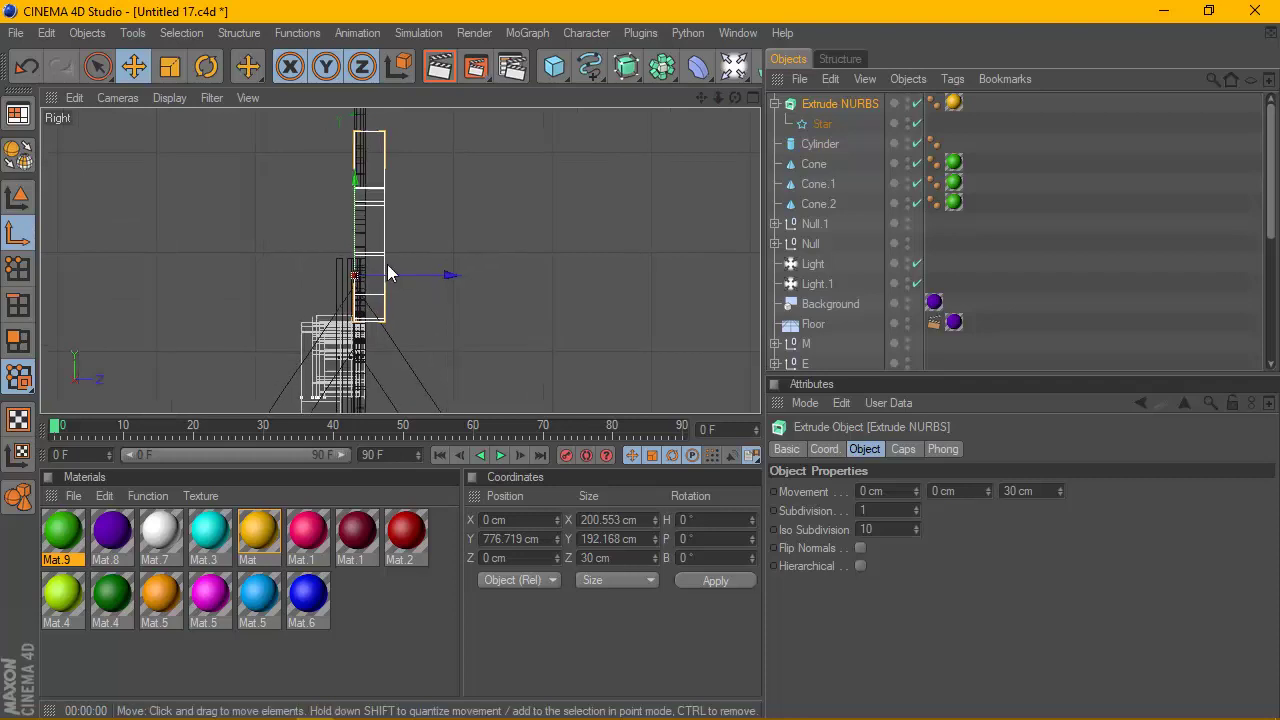
scroll(349, 271, "up", 2)
left_click_drag(423, 285, 428, 284)
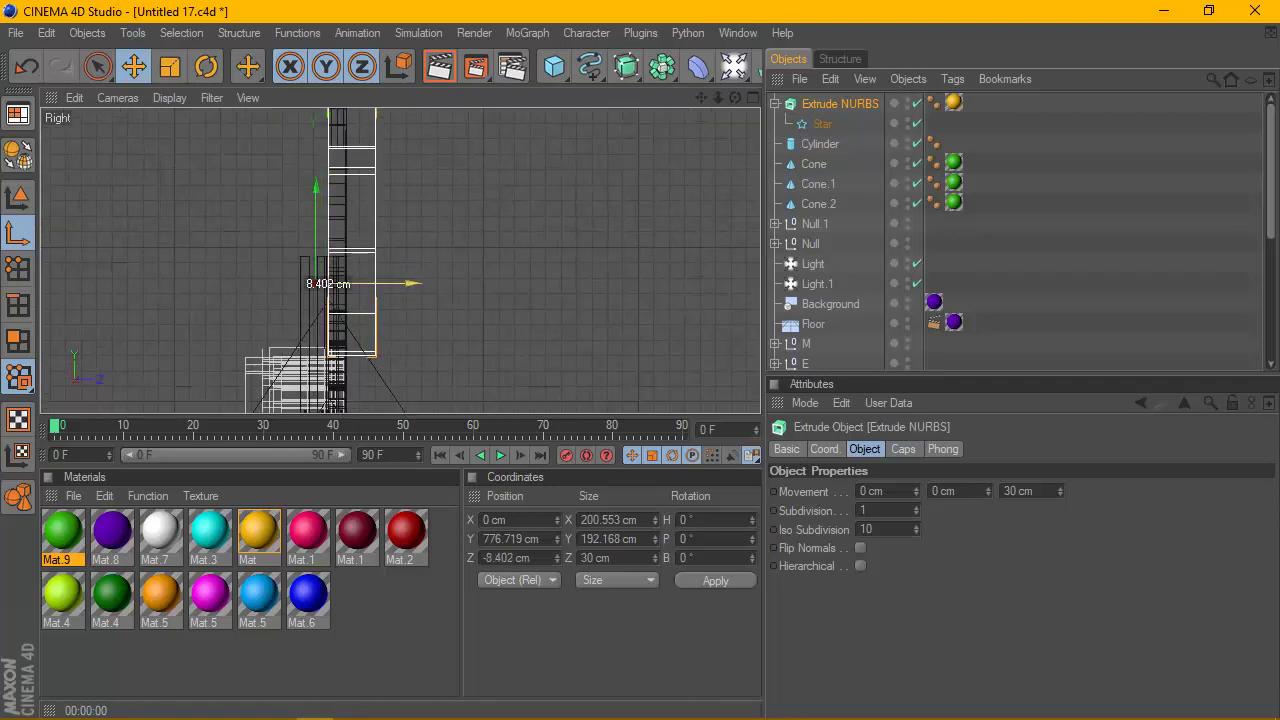
key("ctrl+z")
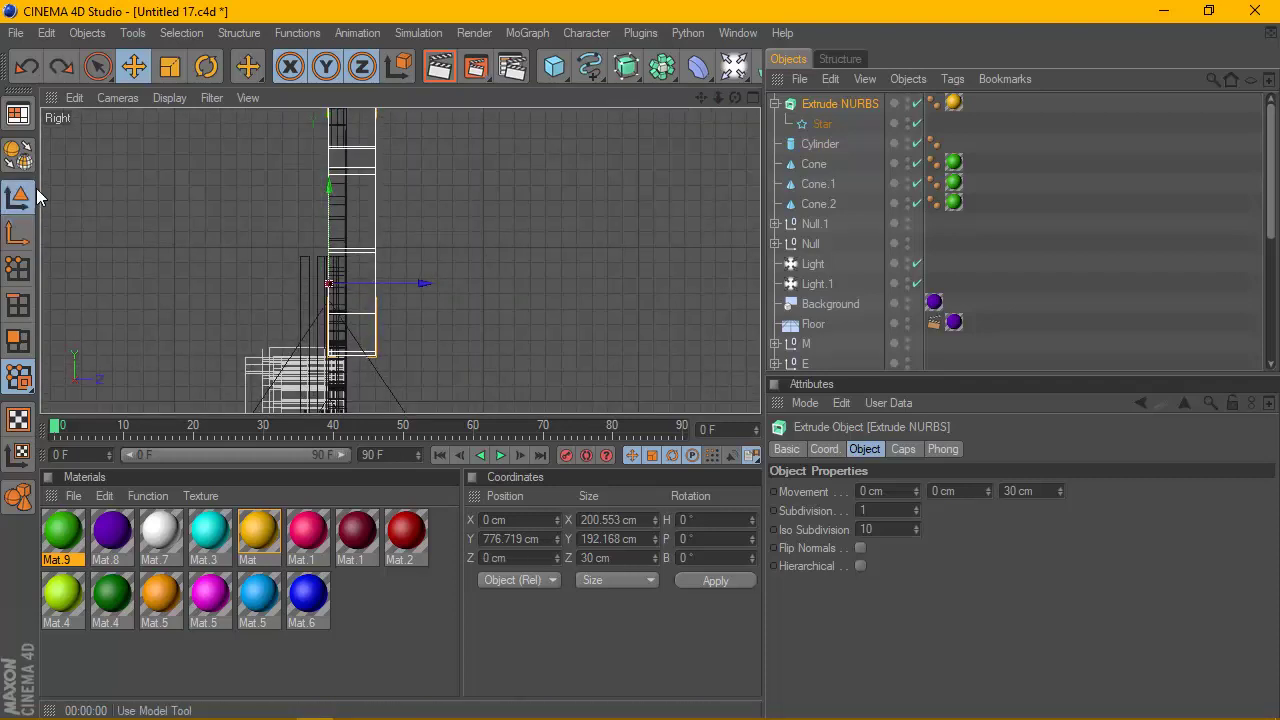
left_click(20, 196)
left_click_drag(408, 288, 384, 288)
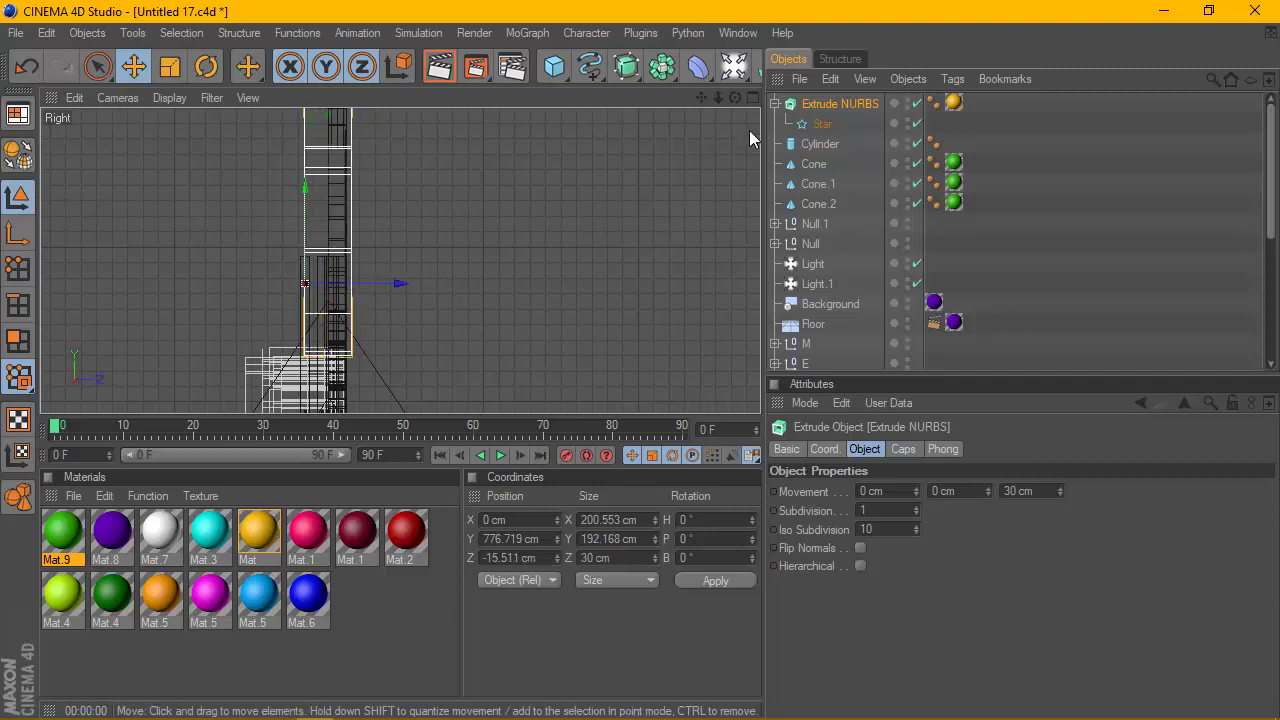
Return to the maximized Perspective view, facing the scene front-on.
left_click(752, 97)
left_click(392, 97)
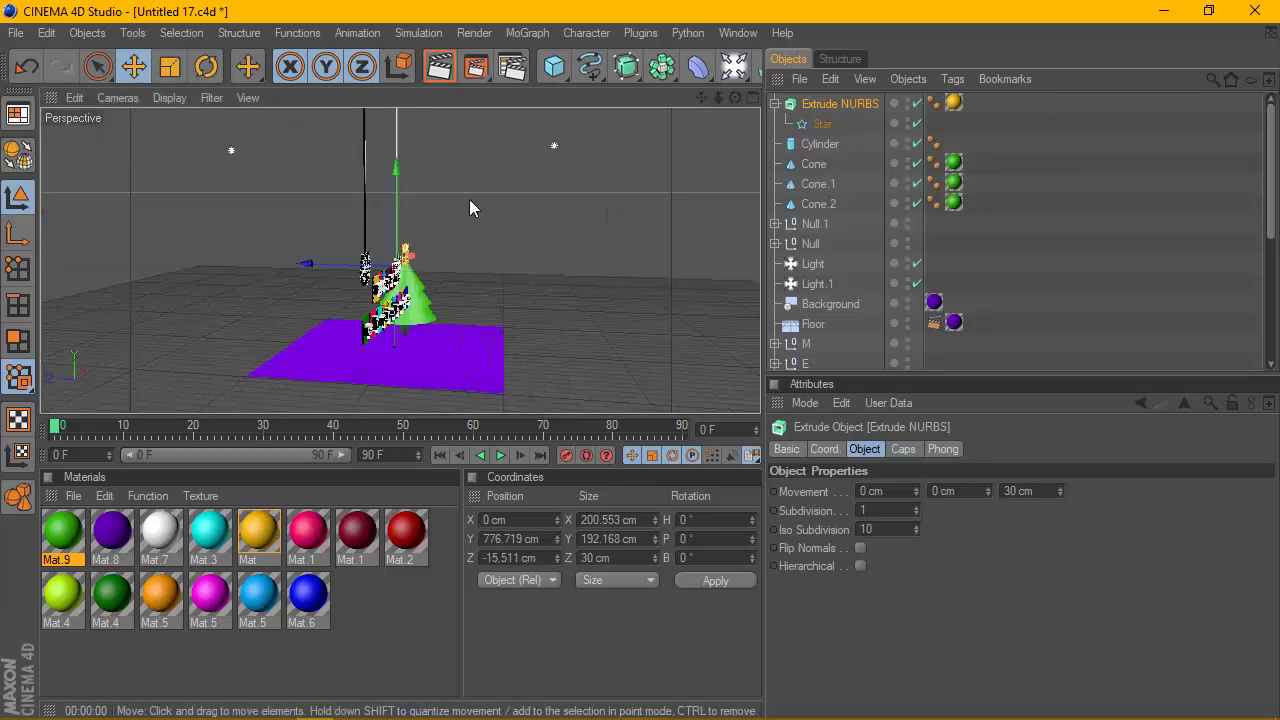
scroll(470, 222, "up", 3)
scroll(470, 225, "up", 3)
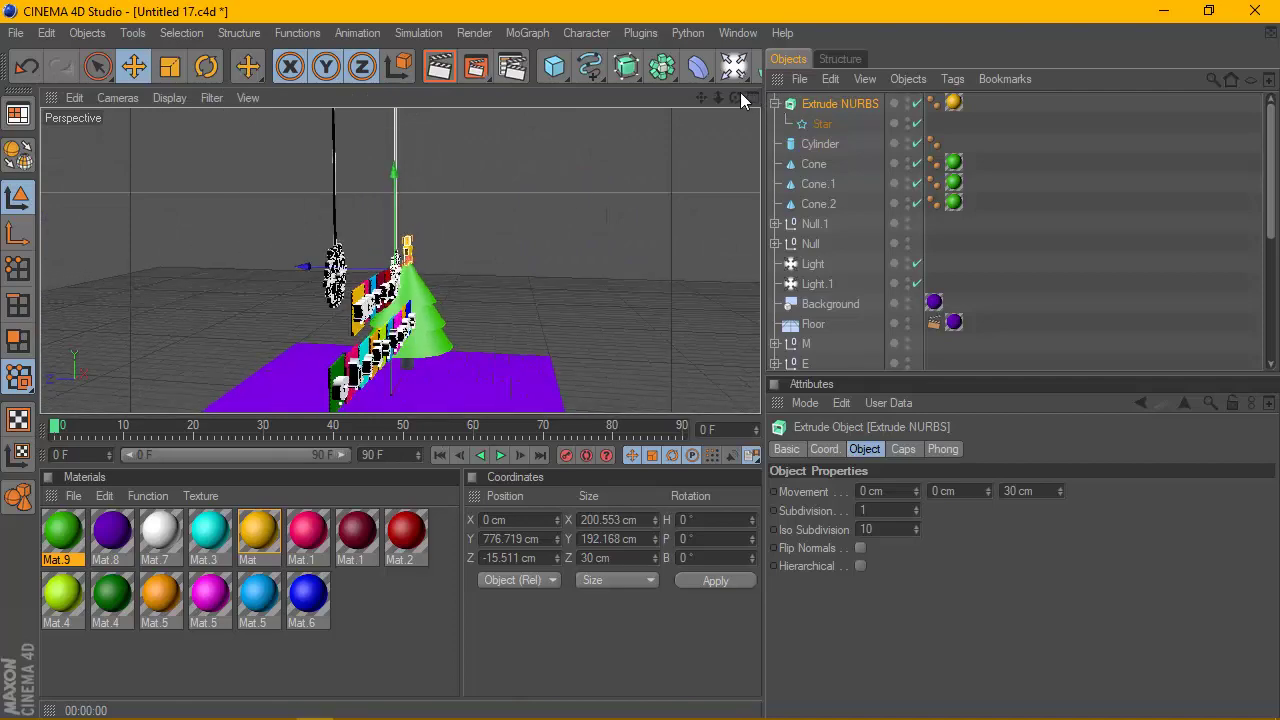
mouse_move(736, 97)
left_mouse_down()
mouse_move(690, 97)
mouse_move(740, 103)
mouse_move(689, 67)
left_mouse_up()
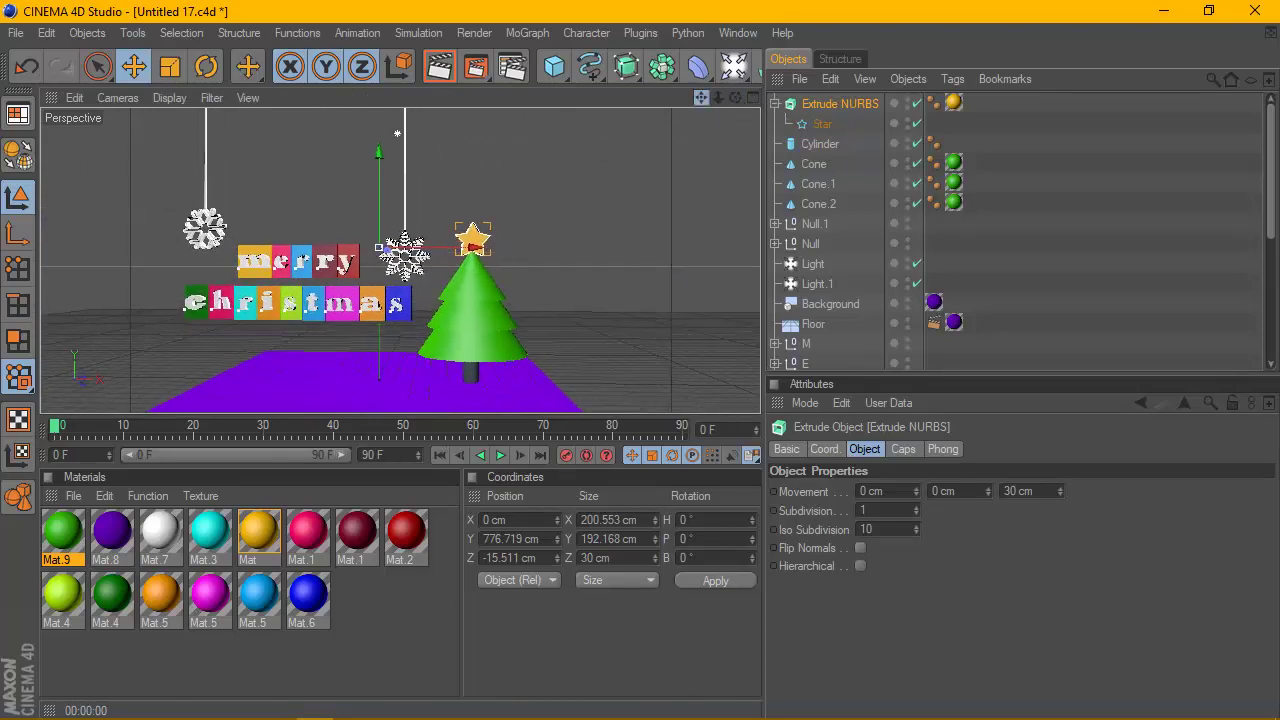
Render a preview and enlarge the viewport by dragging the panel divider down.
left_click(455, 77)
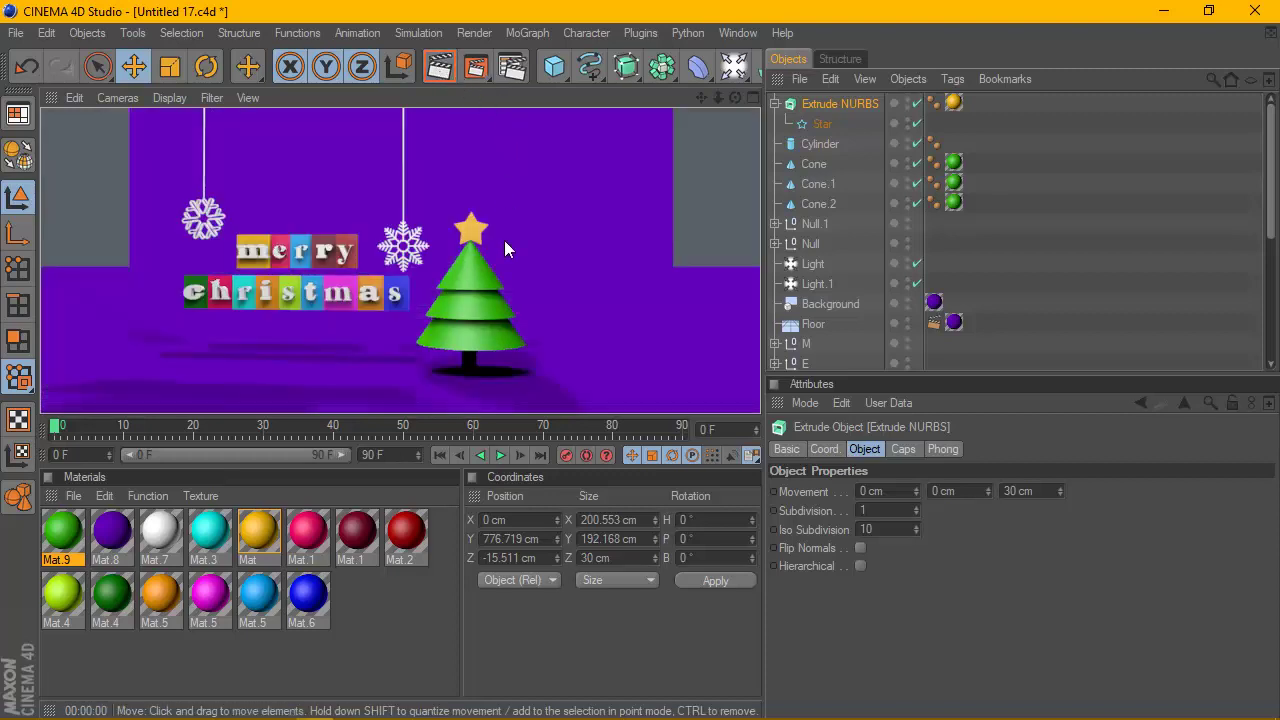
left_click(501, 426)
left_click_drag(440, 467, 440, 573)
left_click(440, 561)
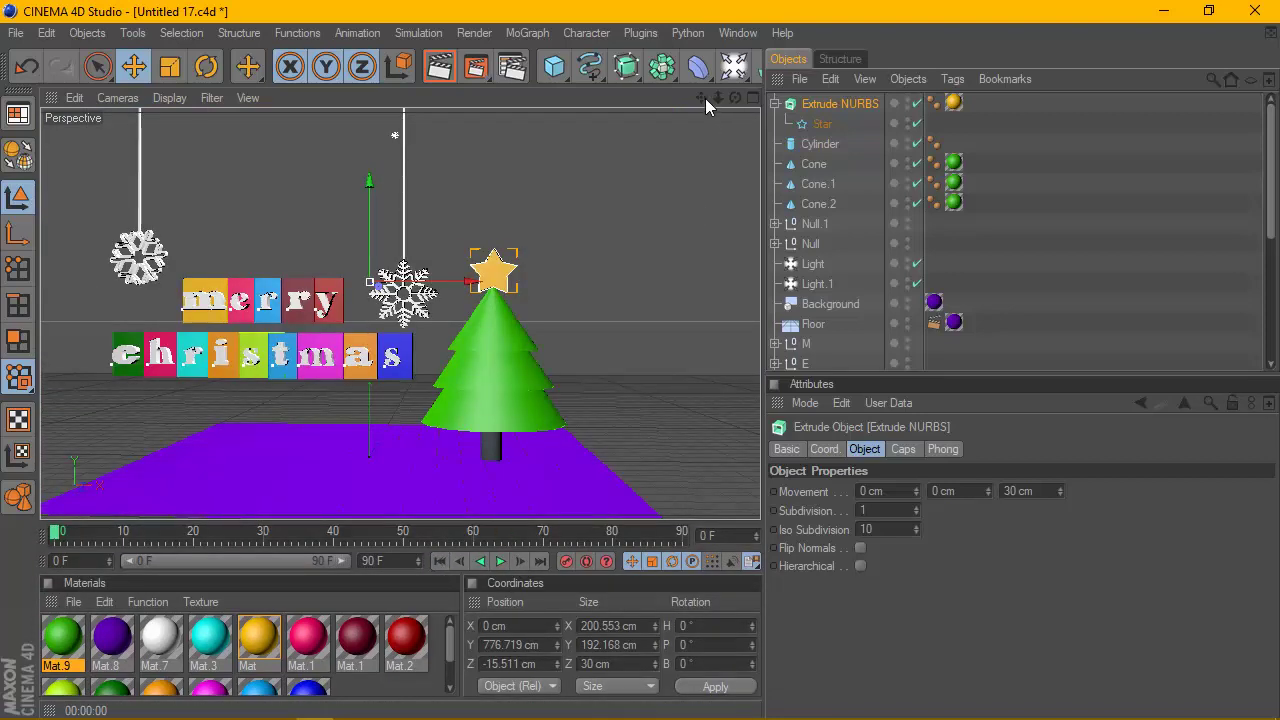
Re-render a closer view and add a new material, Mat.10.
left_click_drag(701, 97, 524, 224)
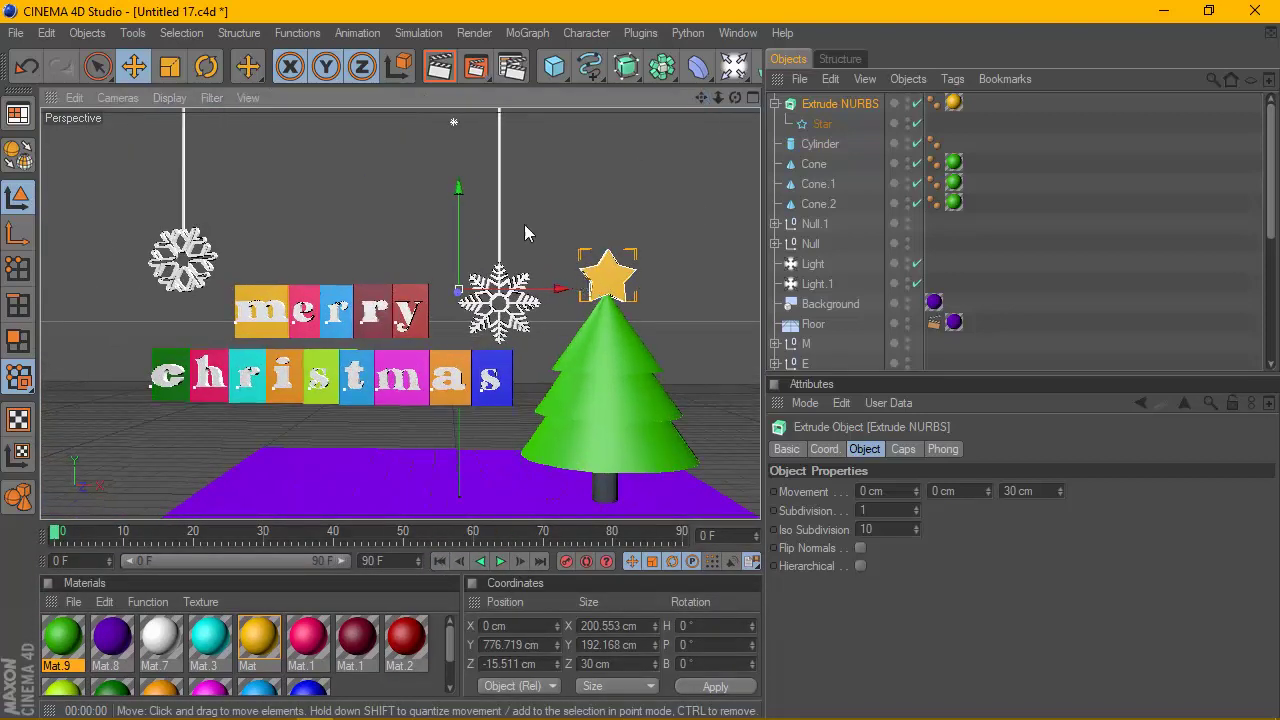
left_click(443, 77)
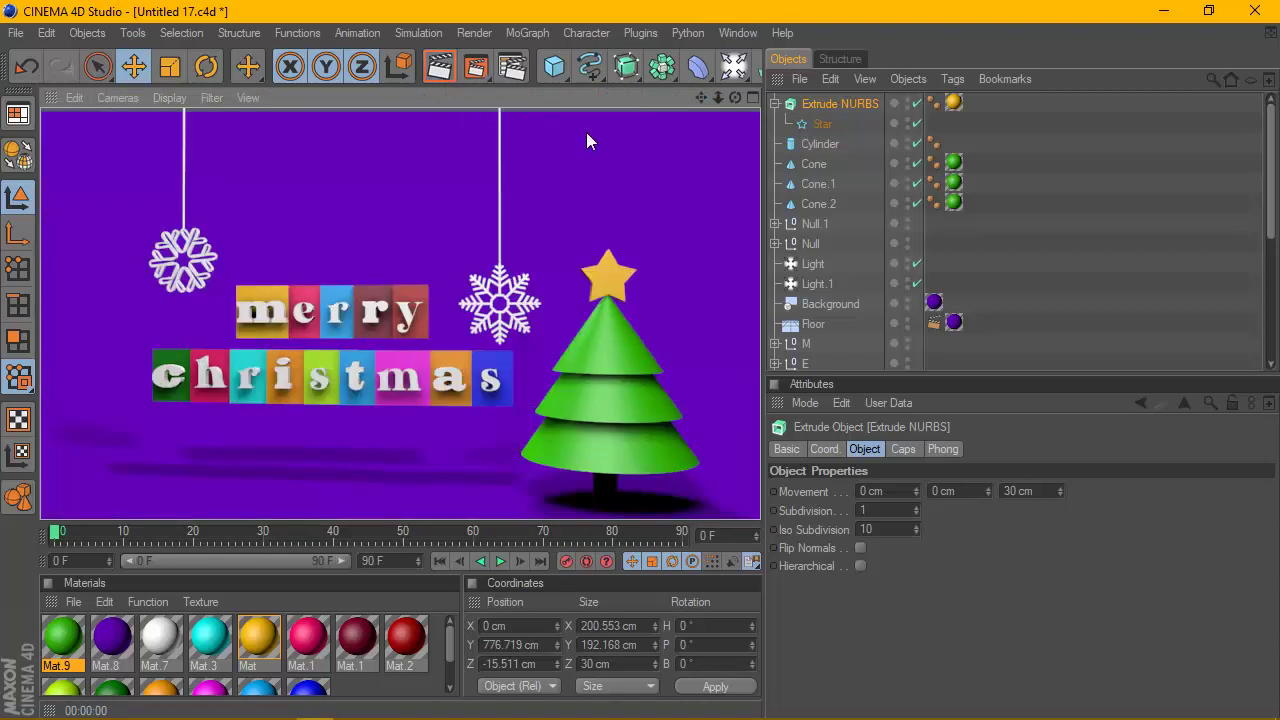
left_click(73, 601)
Colour Mat.10 brown (hue 27°, R 95, G 43, B 0) and drag it onto the Cylinder.
left_click(114, 347)
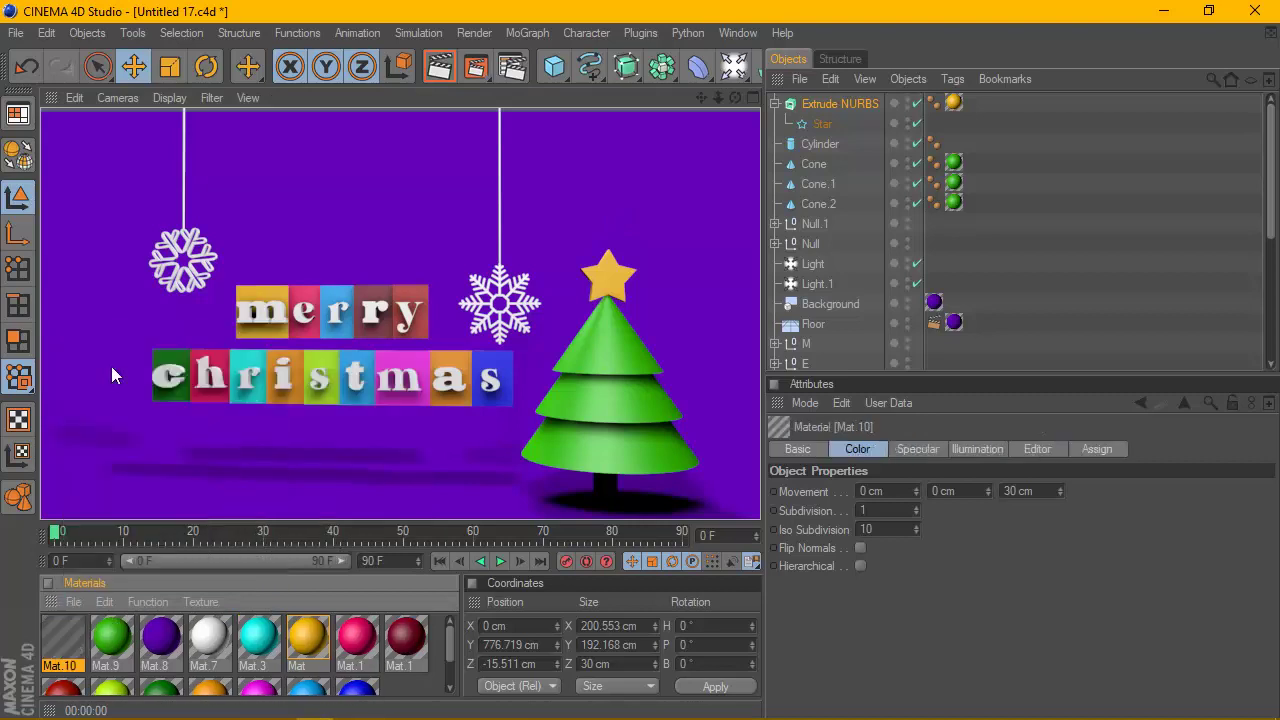
double_click(63, 632)
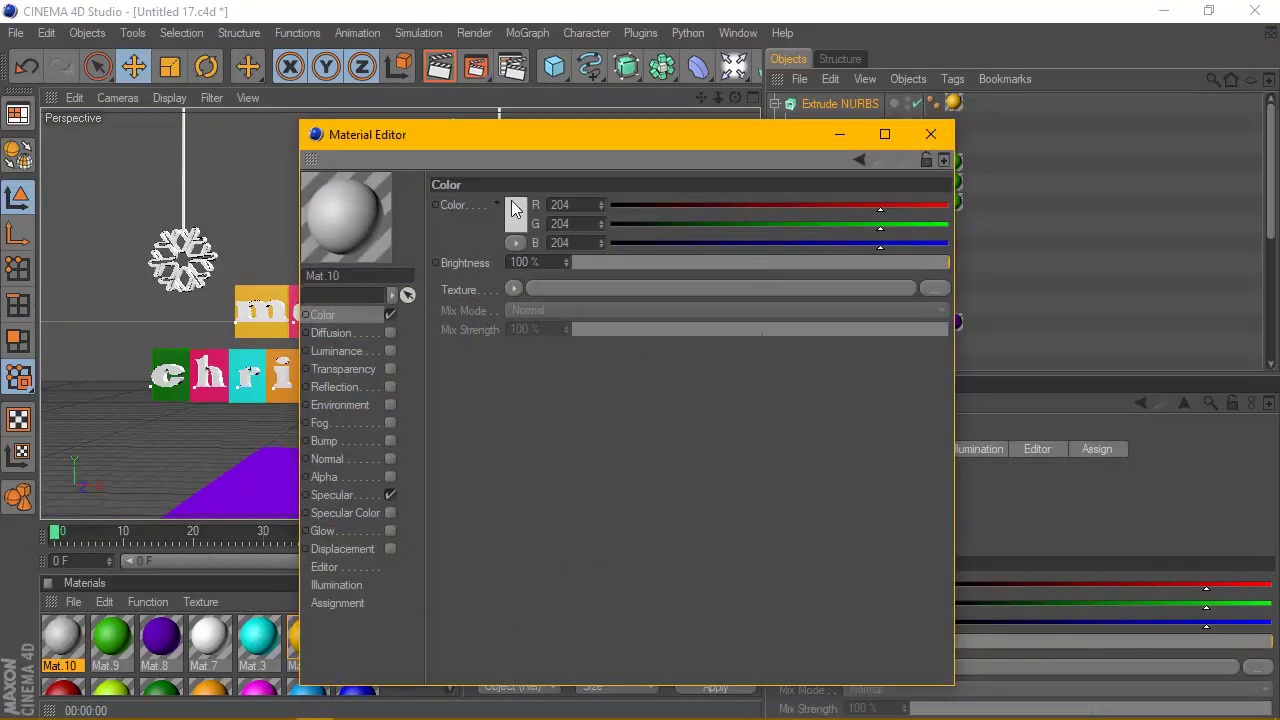
left_click(511, 205)
left_click(475, 124)
left_click(515, 180)
left_click_drag(515, 183, 532, 192)
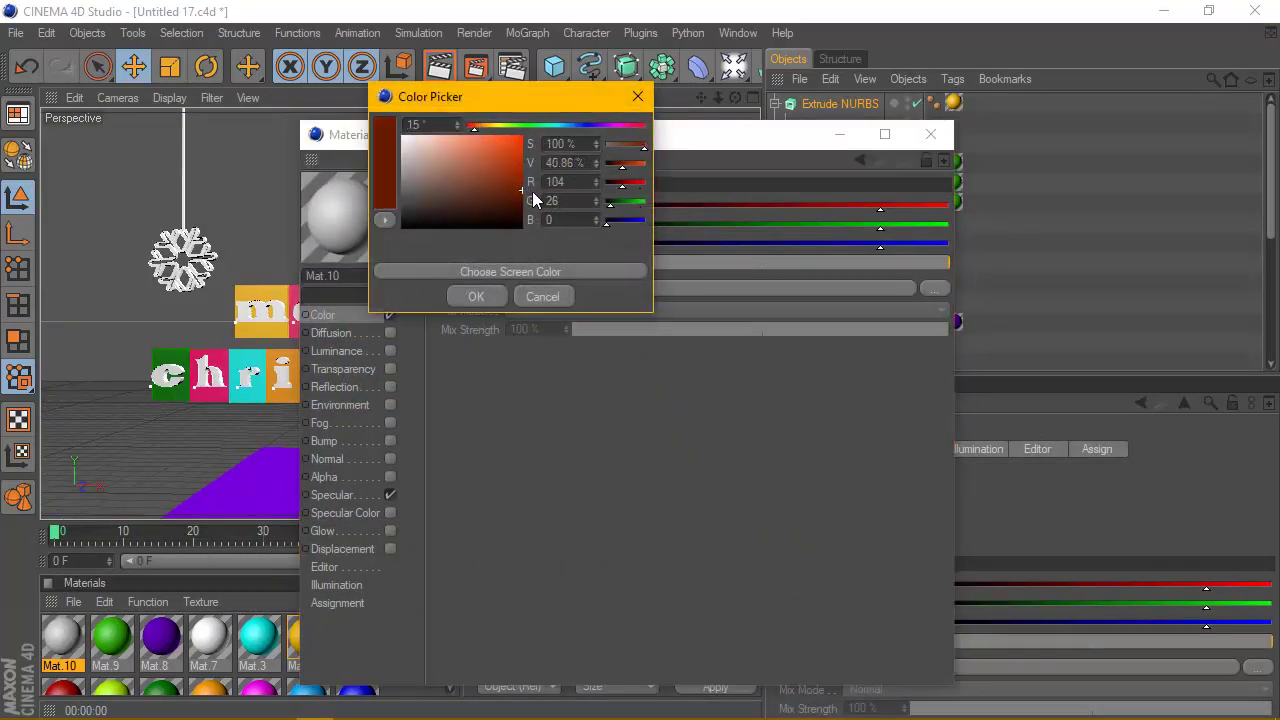
left_click_drag(476, 122, 482, 125)
left_click_drag(520, 188, 521, 193)
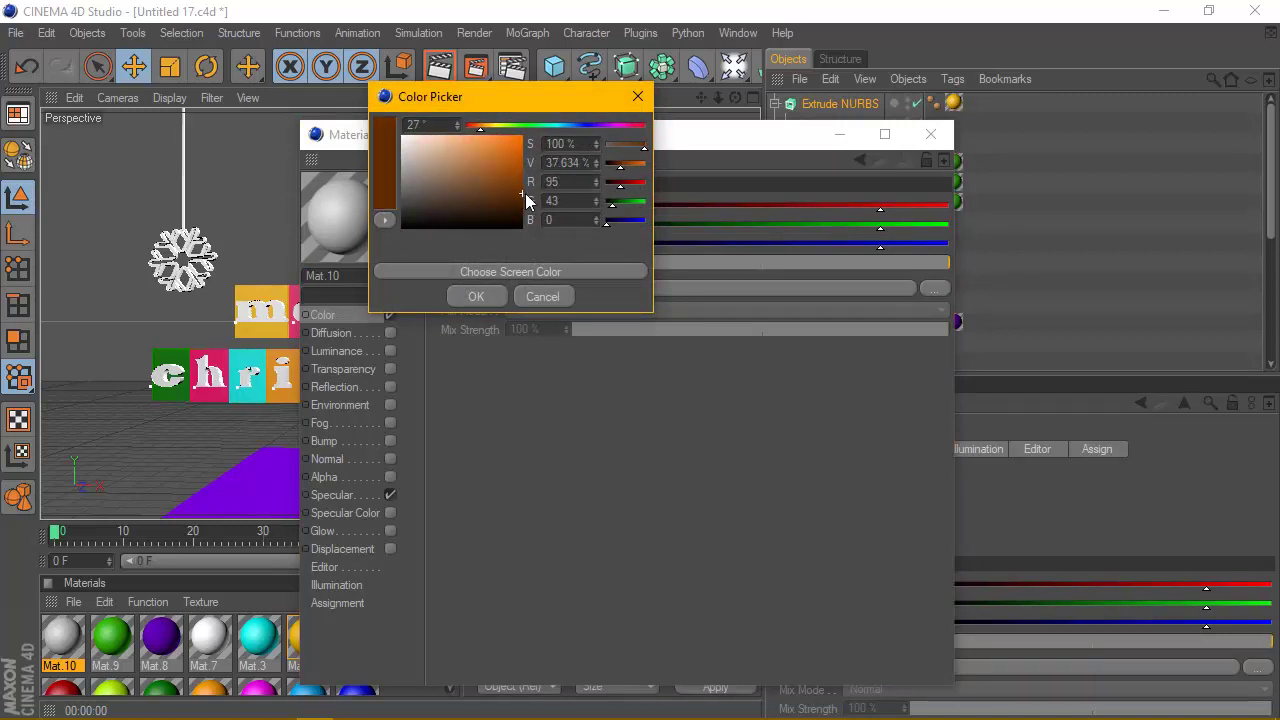
left_click(482, 297)
left_click(948, 136)
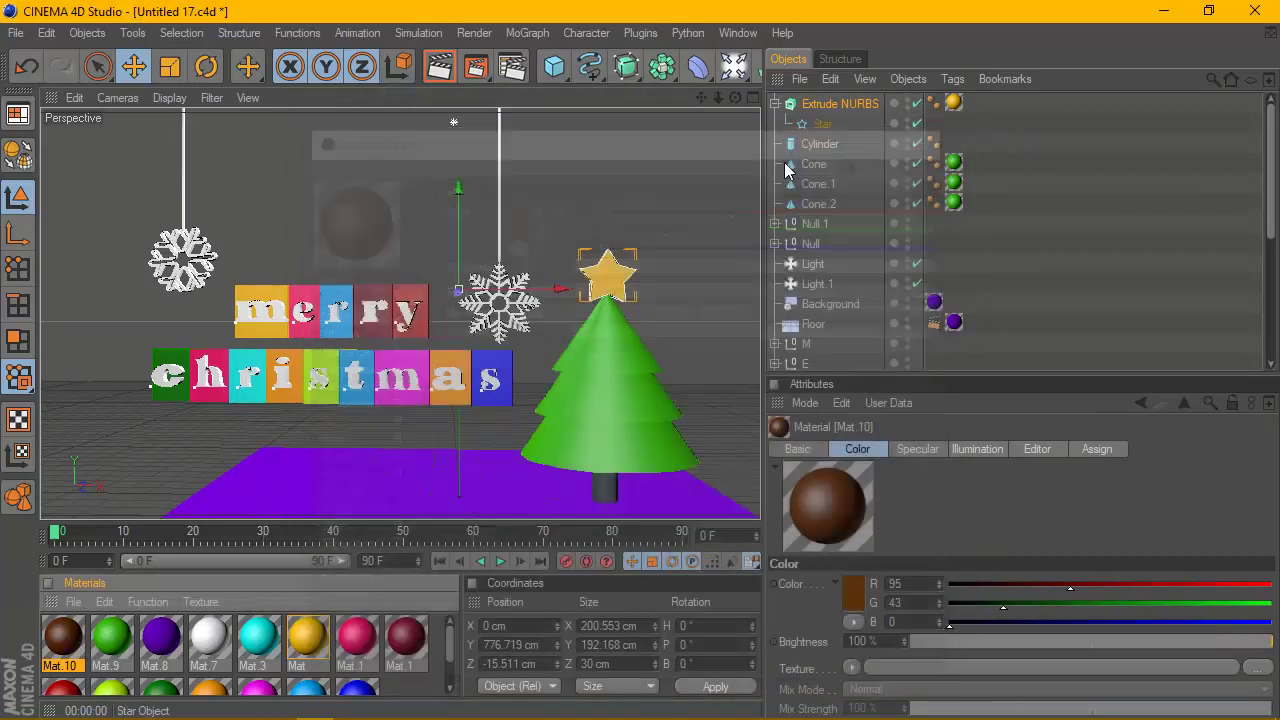
left_click_drag(590, 505, 605, 495)
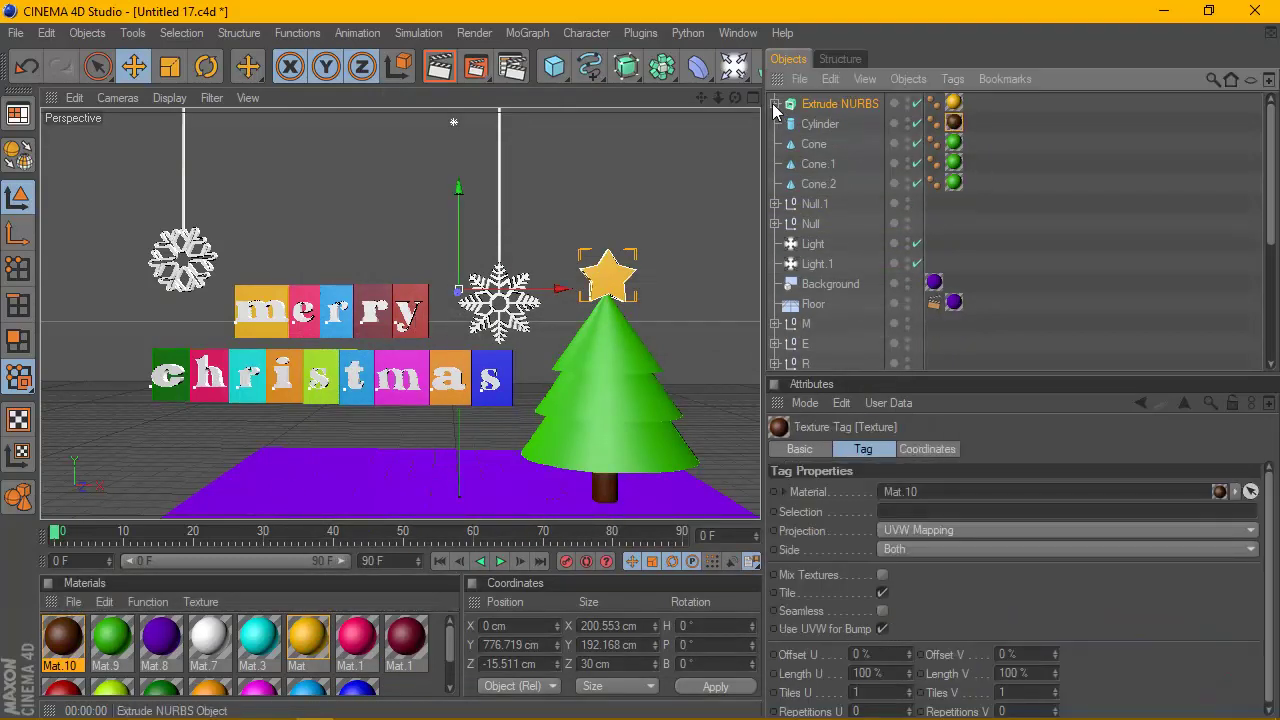
Add a Null and put the Extrude NURBS, Cylinder and three Cones inside it.
left_click_drag(554, 66, 622, 240)
left_click(622, 240)
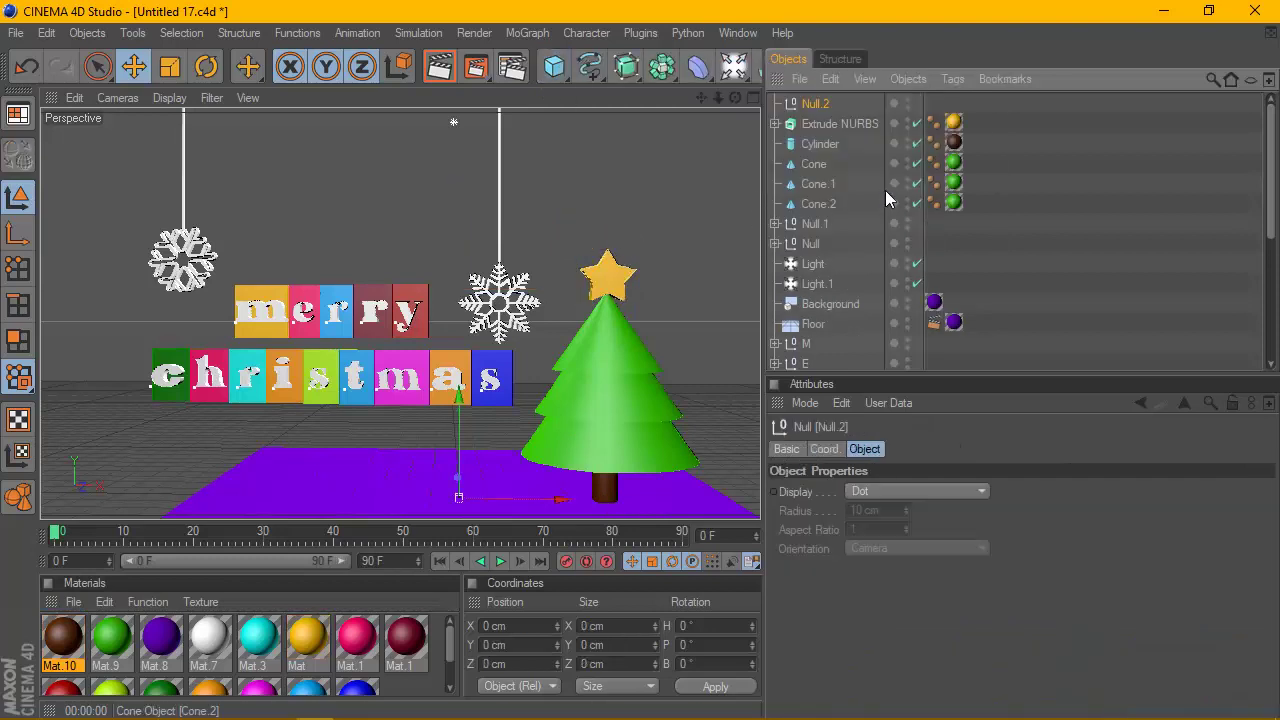
mouse_move(985, 129)
left_mouse_down()
mouse_move(803, 204)
mouse_move(814, 106)
left_mouse_up()
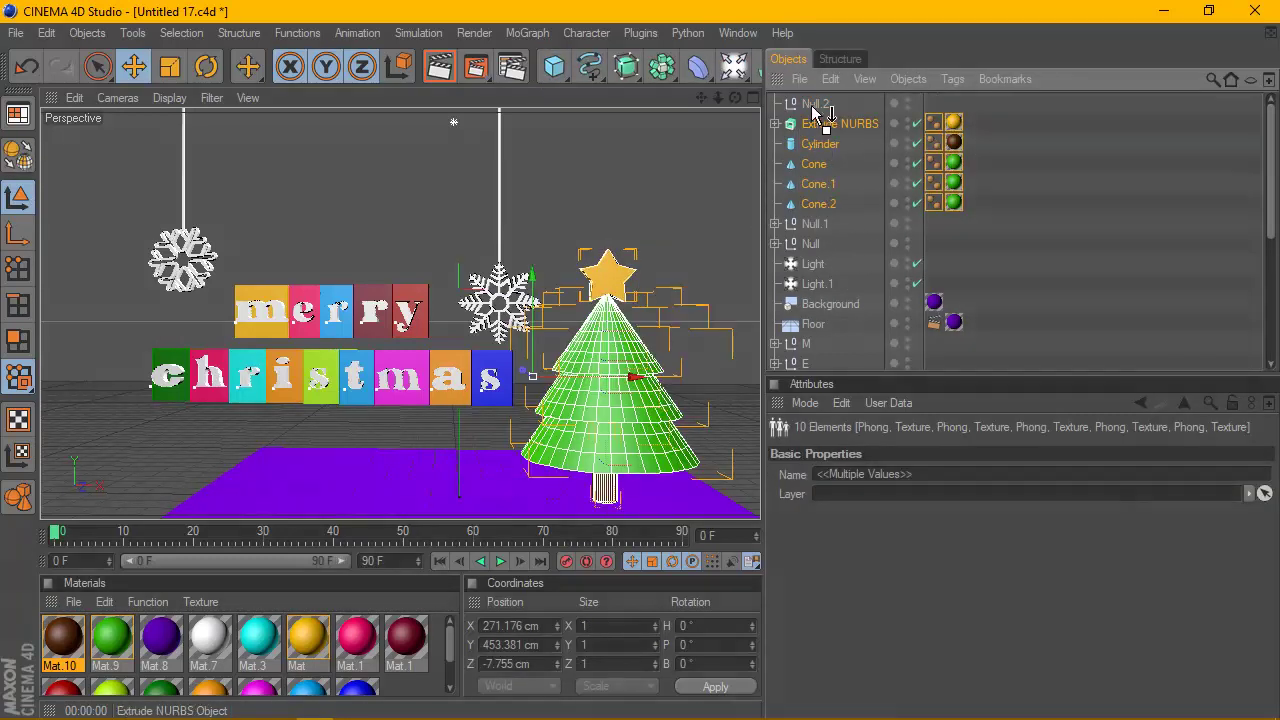
left_click(776, 104)
Rename the group null to TS and render a preview.
double_click(812, 104)
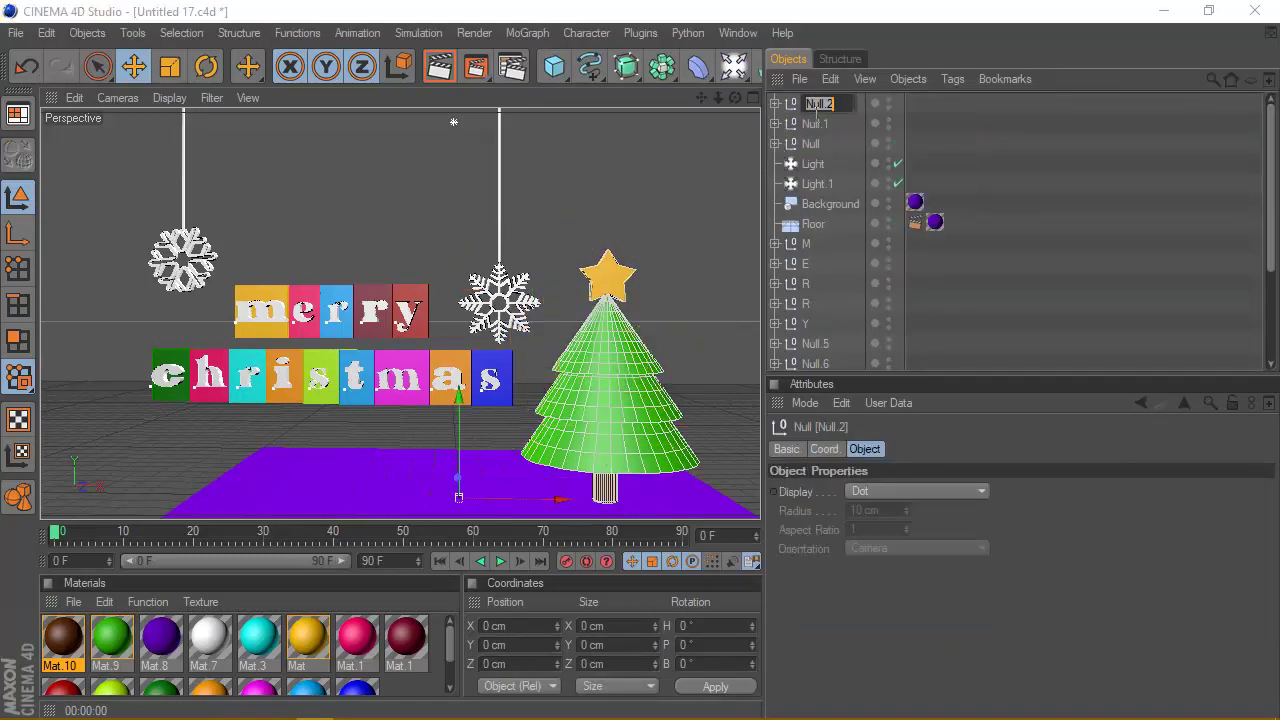
scroll(987, 212, "down", 3)
scroll(838, 118, "up", 3)
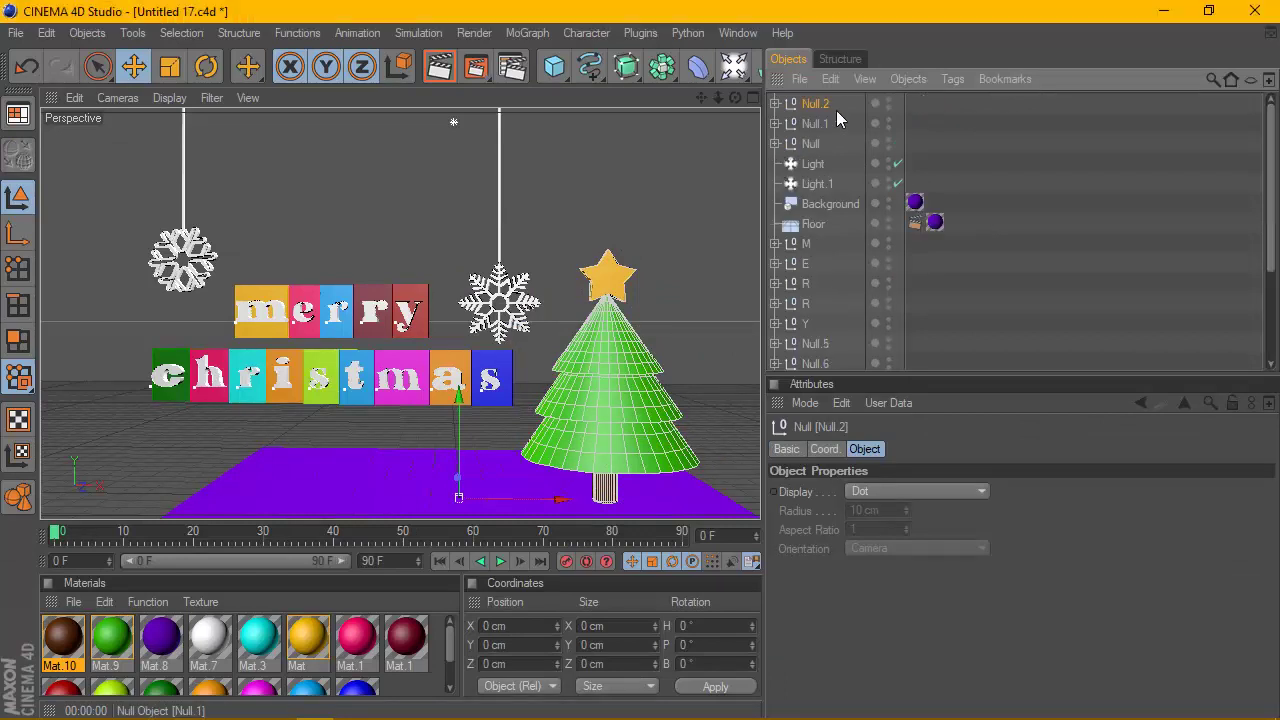
double_click(817, 104)
type("TS")
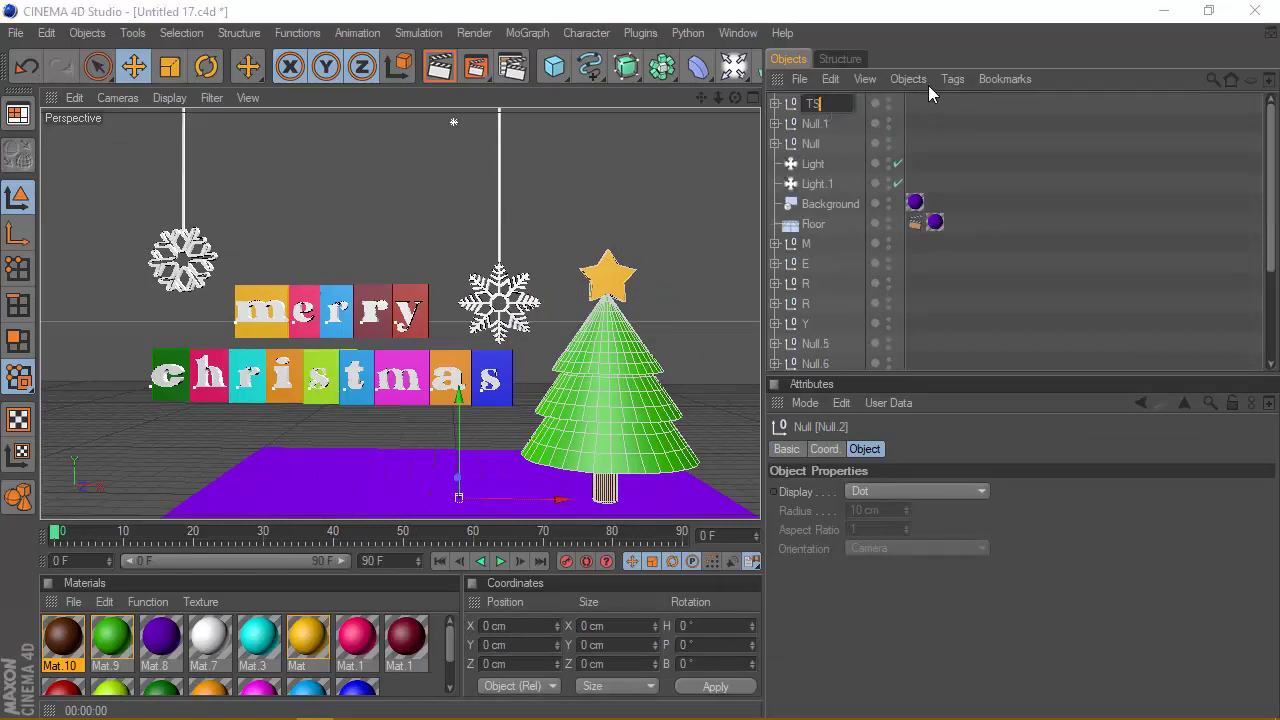
key("Return")
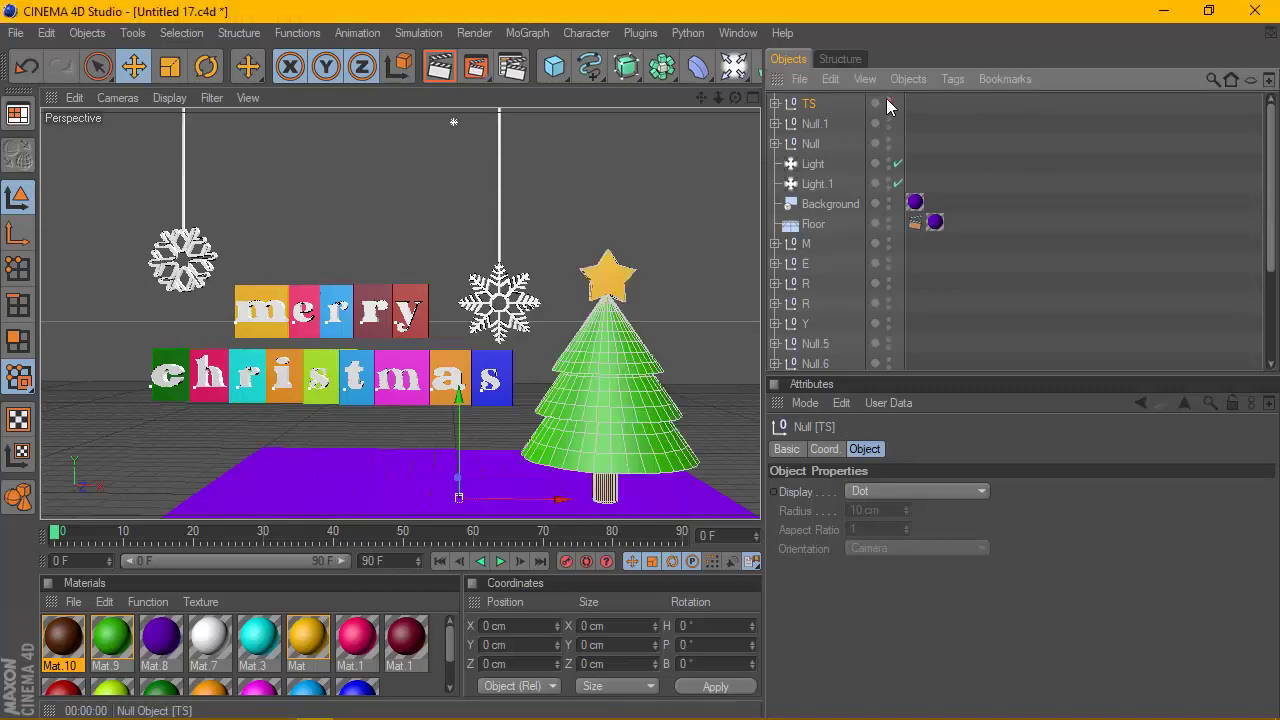
scroll(607, 165, "down", 2)
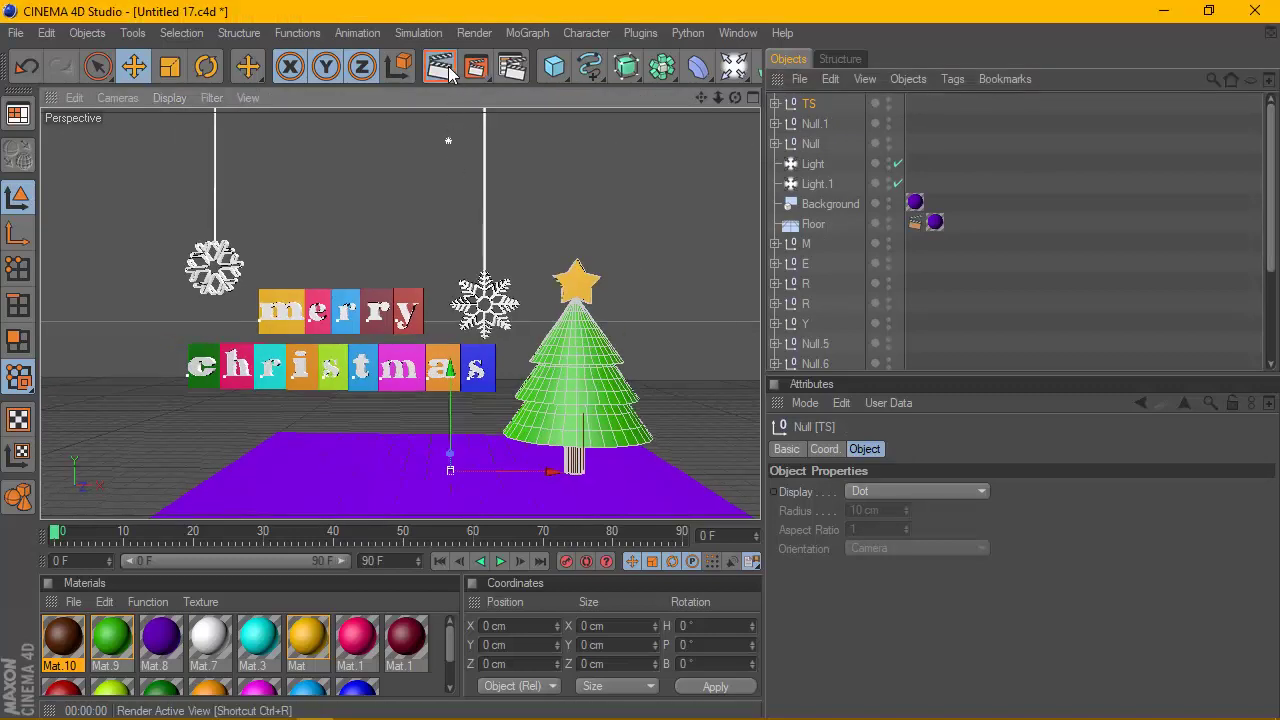
left_click(438, 66)
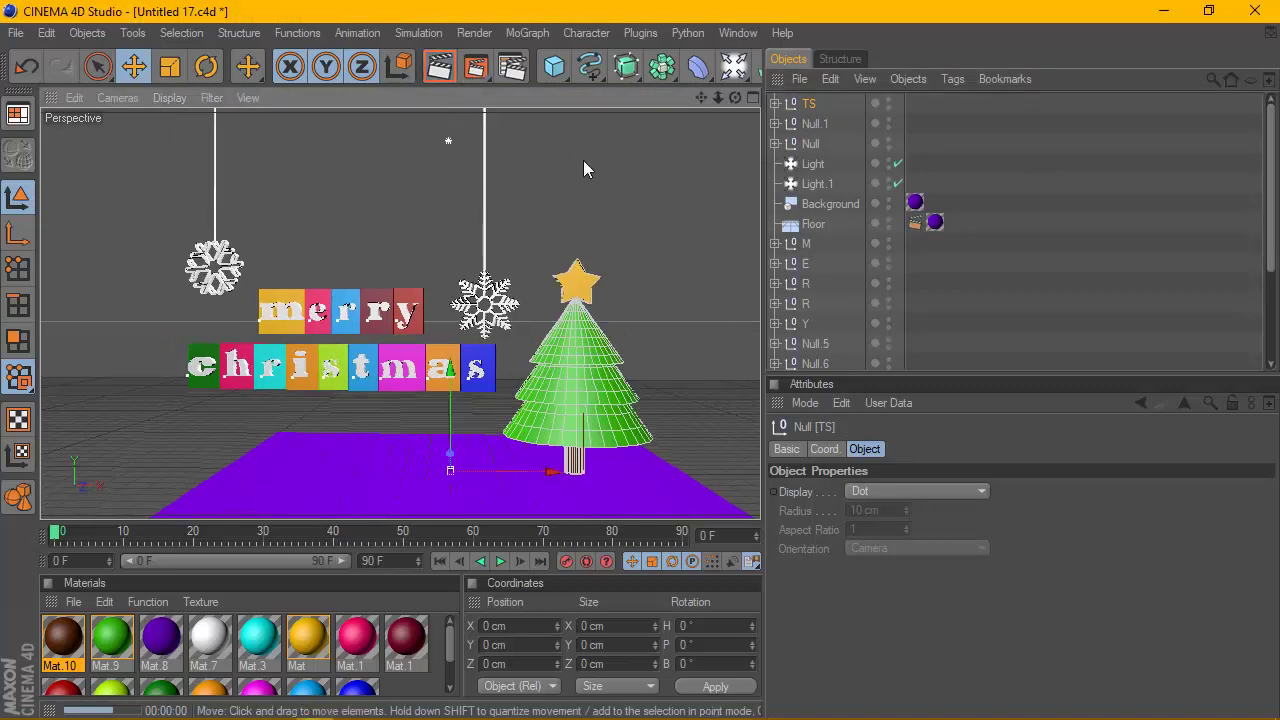